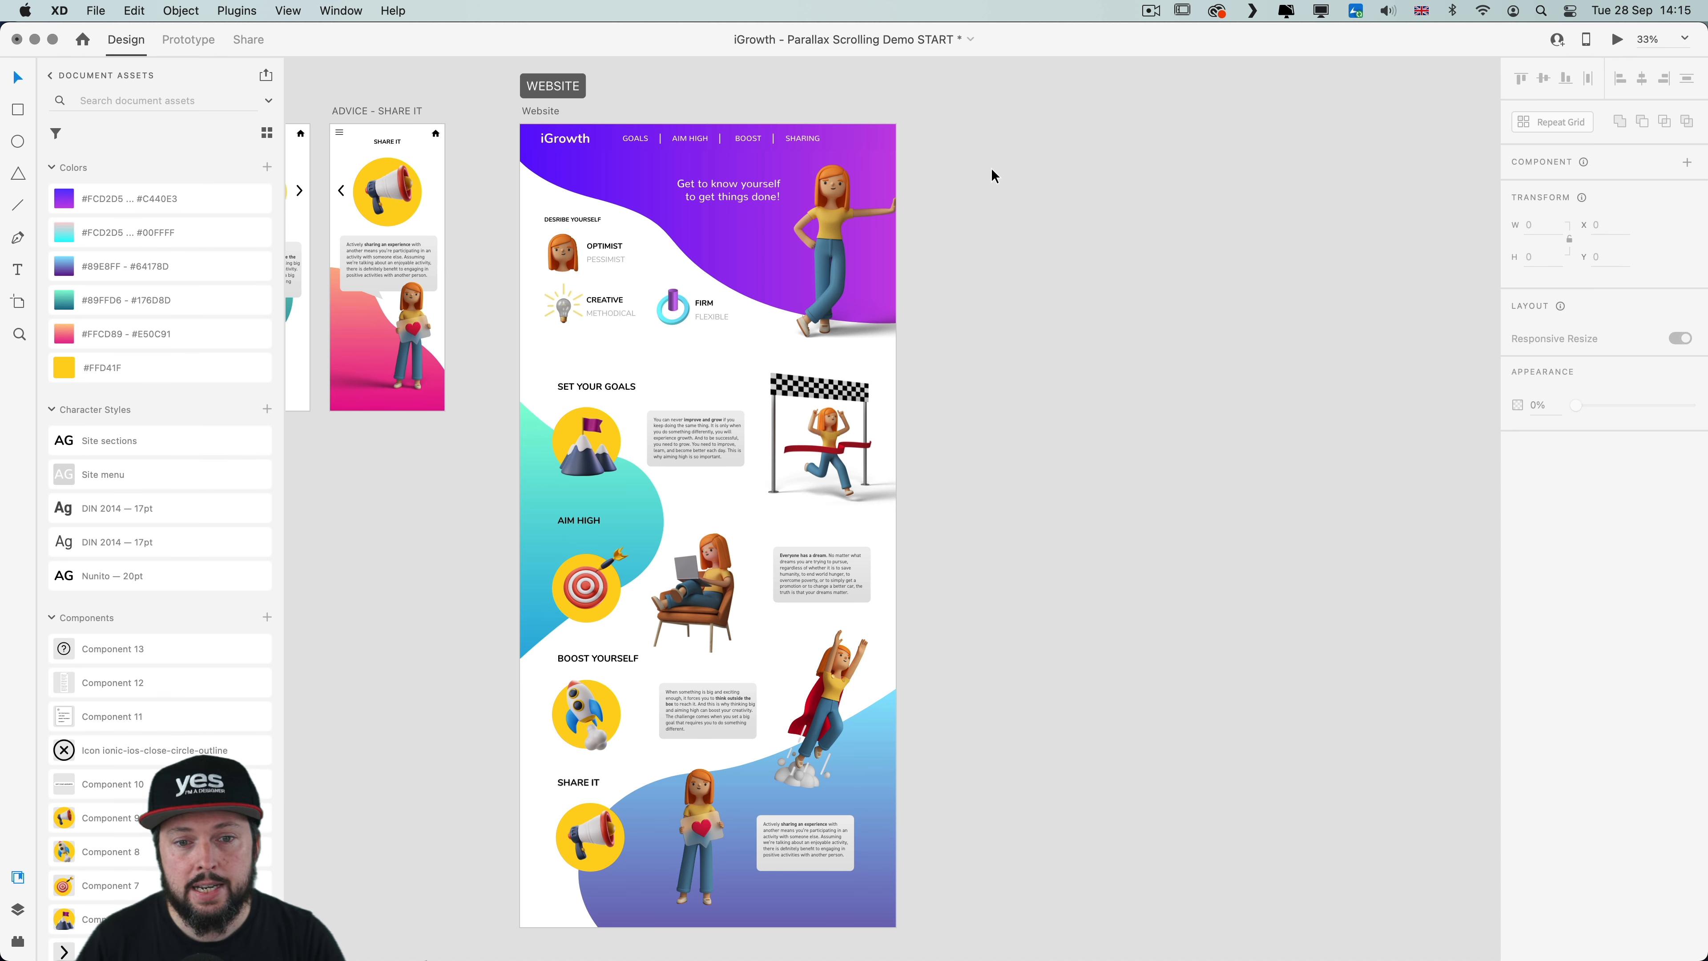
# Preview the Website artboard and toggle its Optimist/Pessimist, Creative/Methodical and Firm/Flexible selectors
pyautogui.click(612, 192)
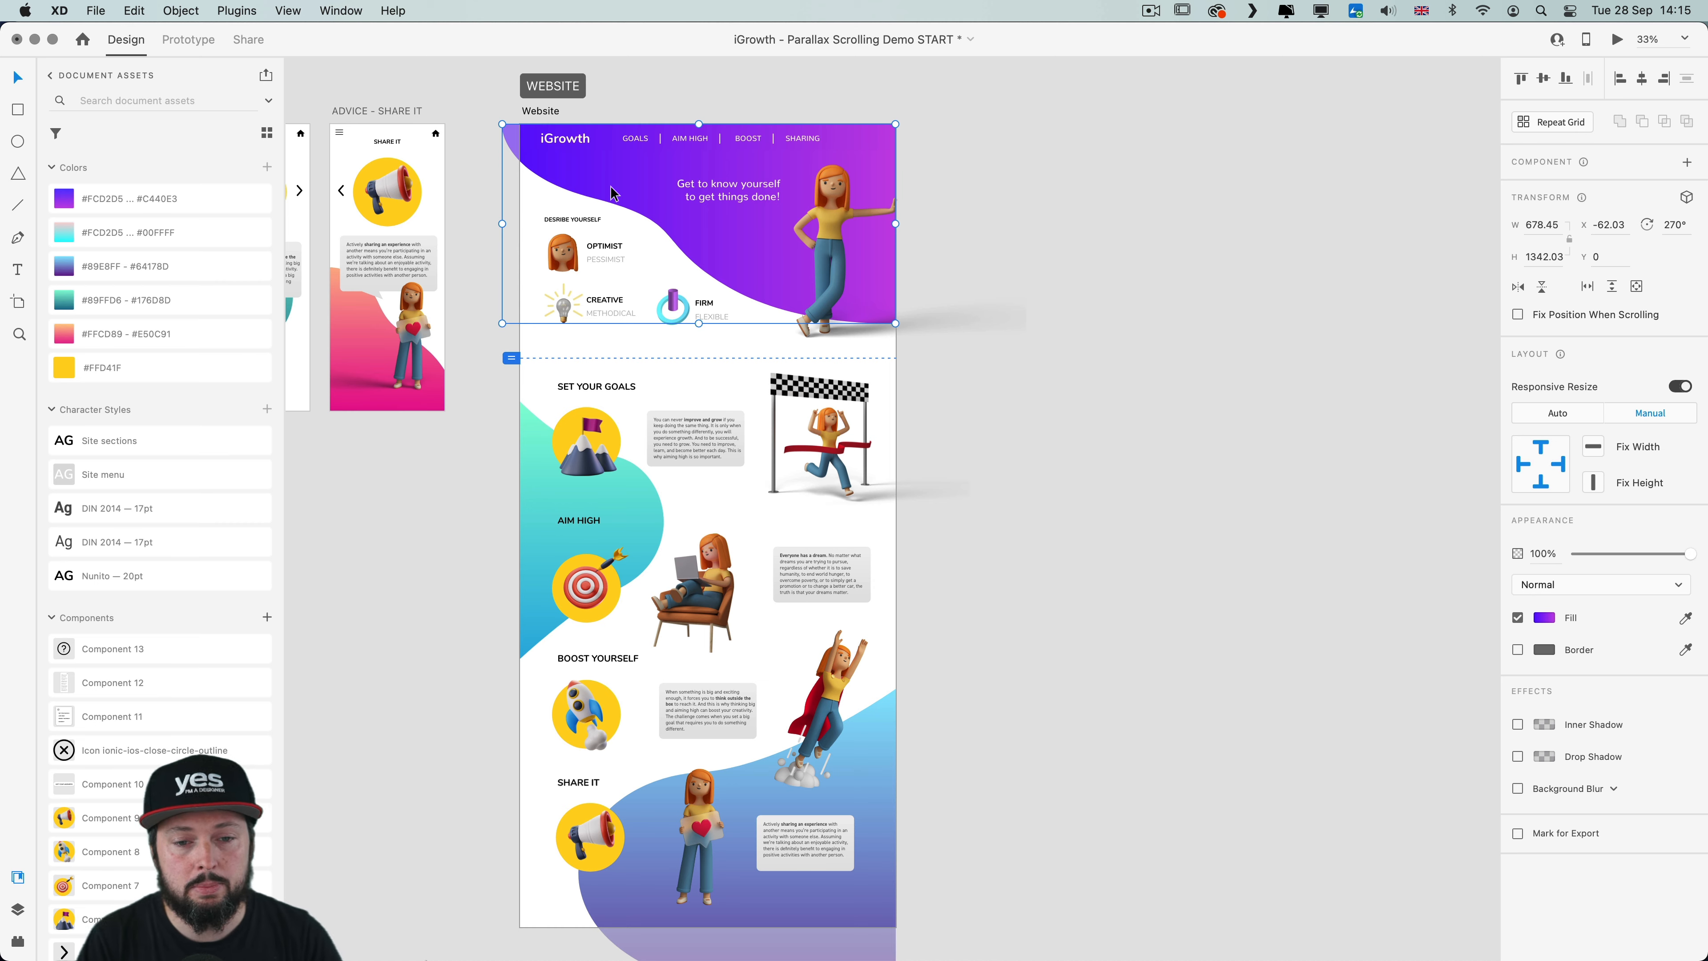
pyautogui.press('super+Return')
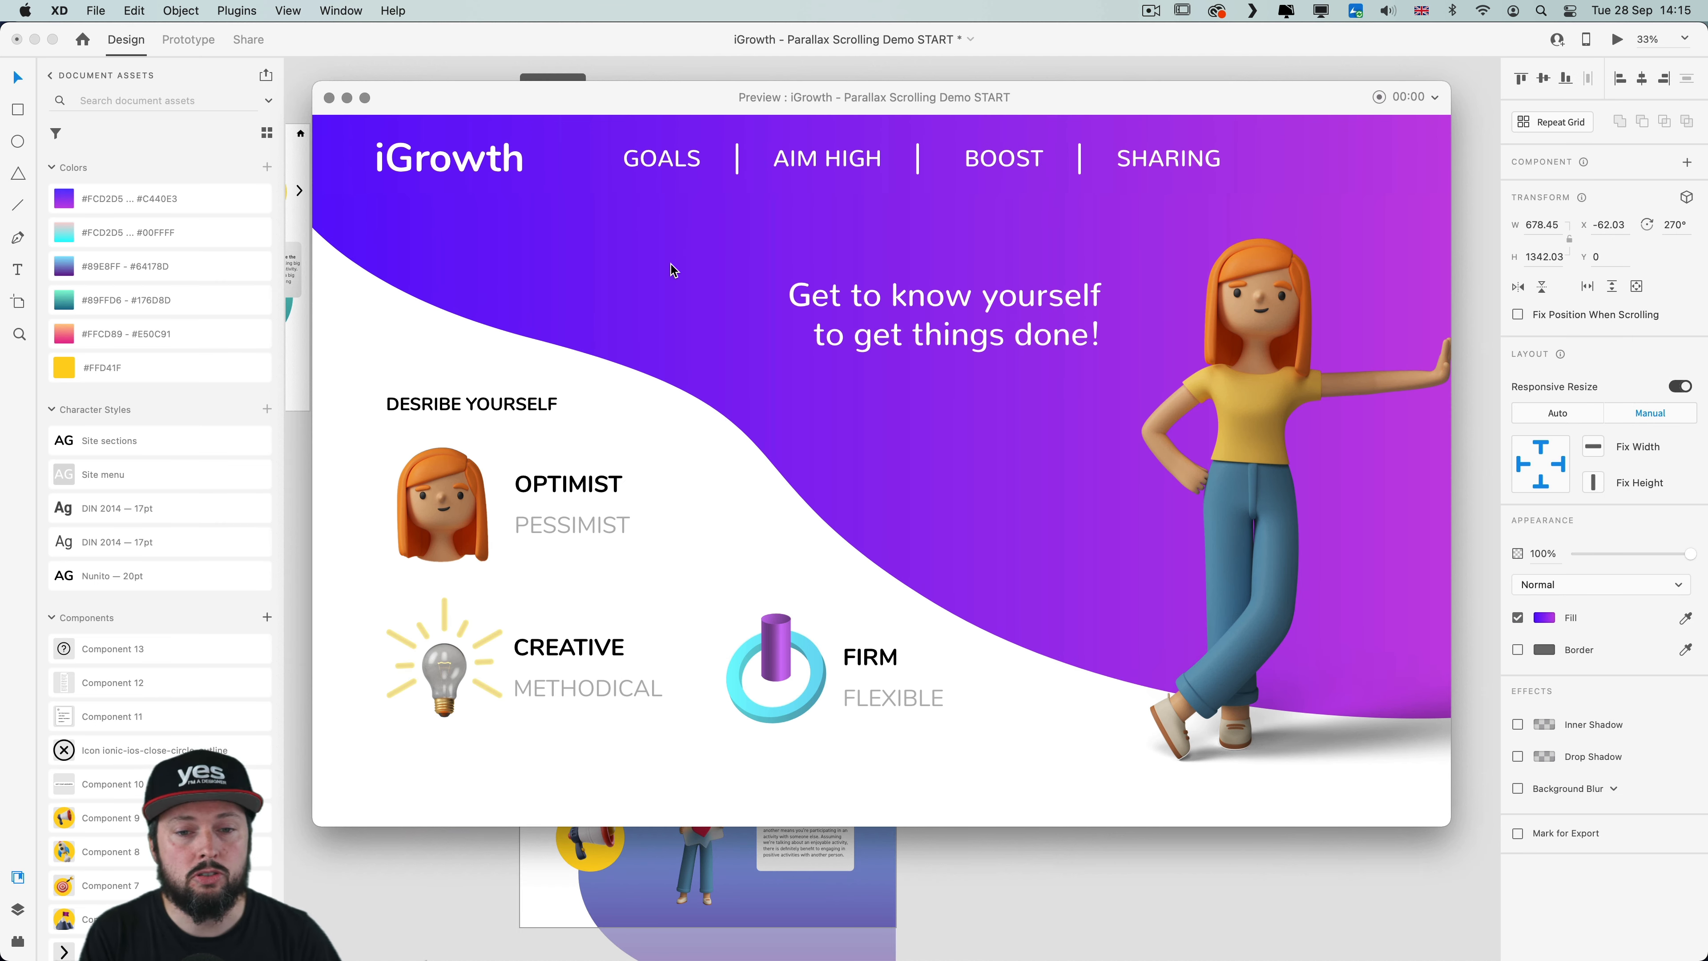
pyautogui.scroll(-3, 703, 268)
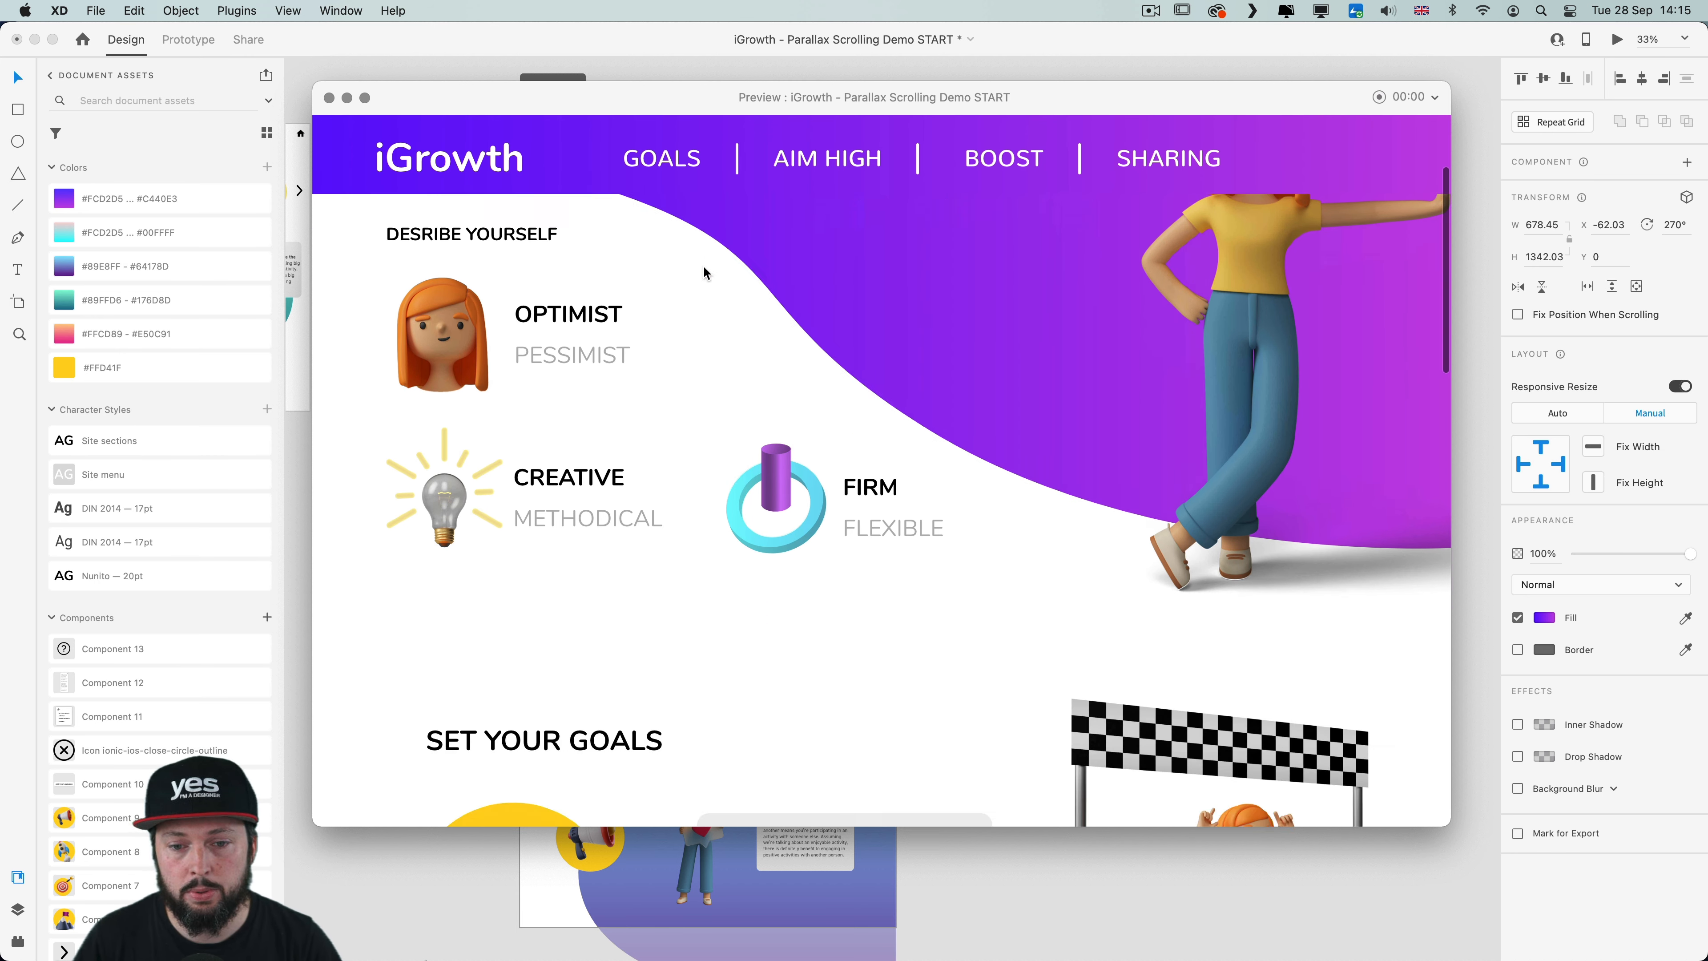
pyautogui.scroll(3, 704, 267)
pyautogui.click(462, 534)
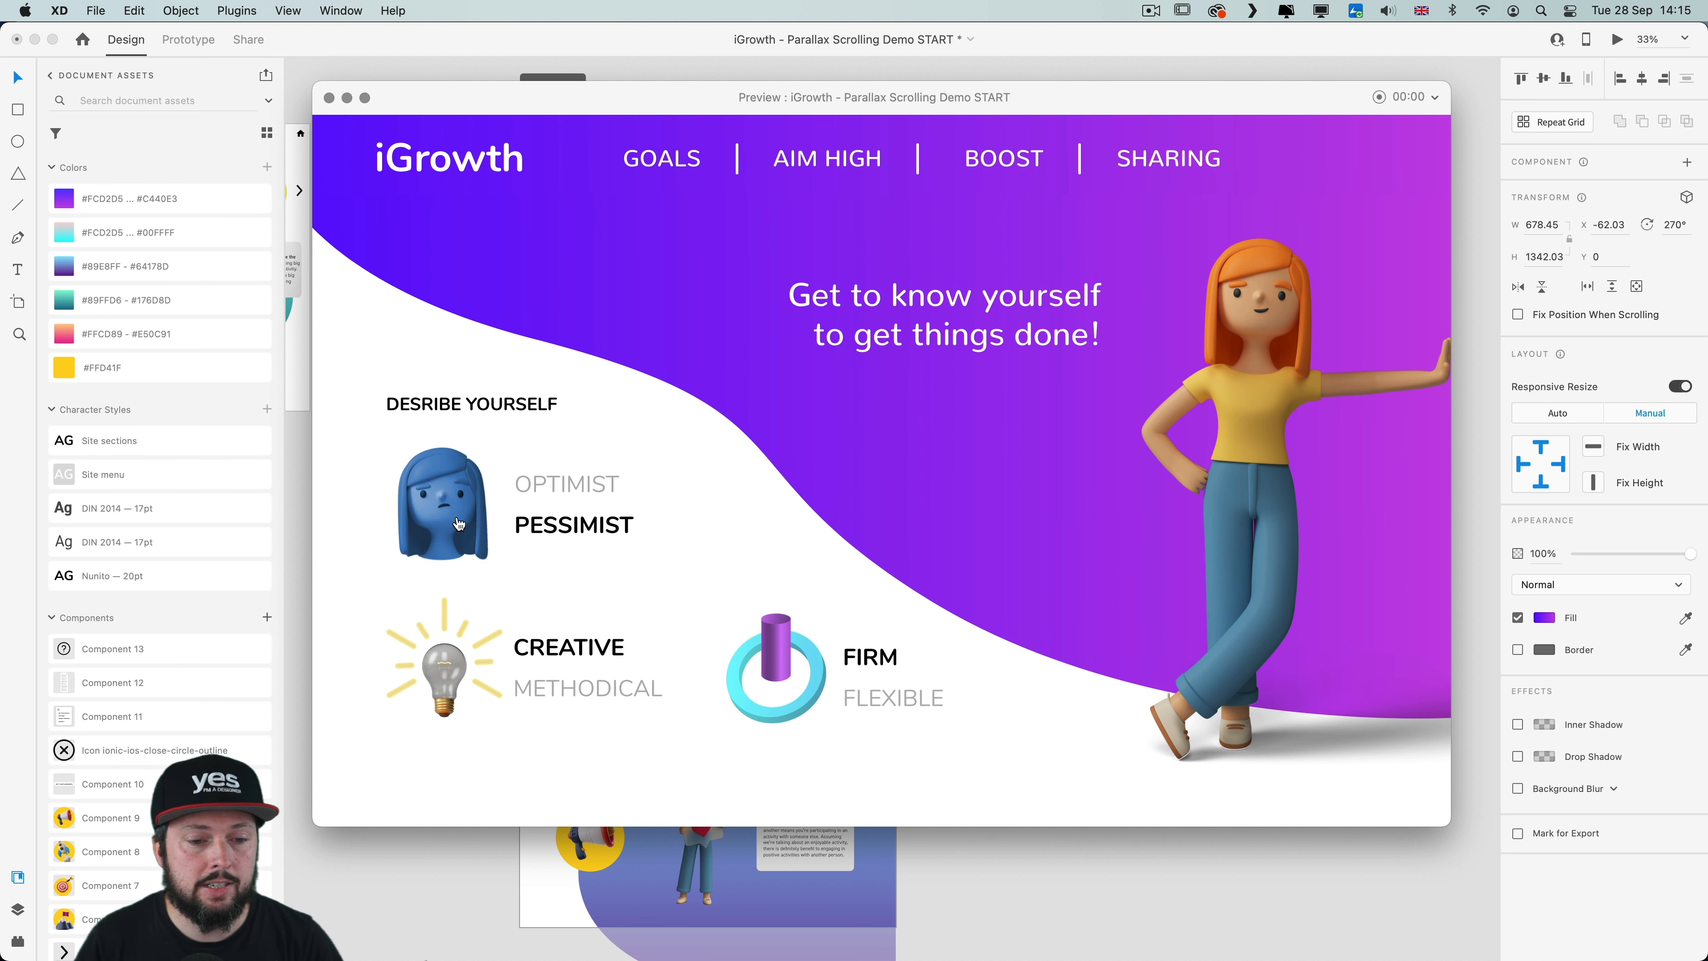
pyautogui.click(460, 525)
pyautogui.click(459, 647)
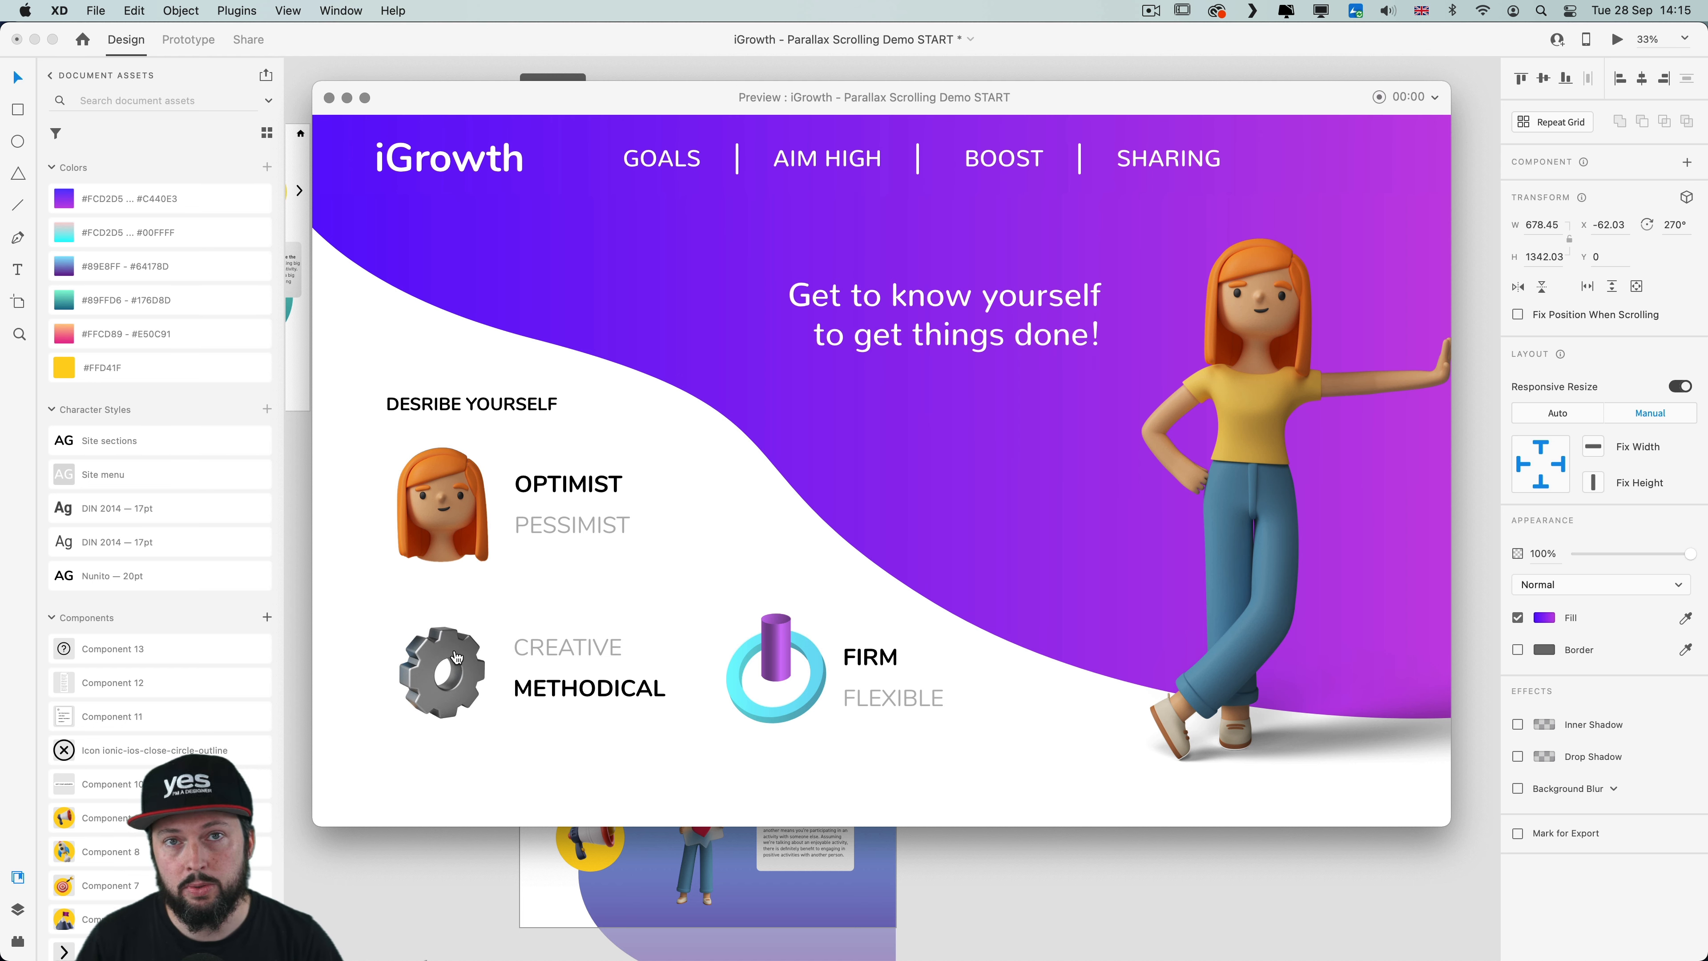
pyautogui.click(457, 658)
pyautogui.click(438, 664)
pyautogui.click(830, 661)
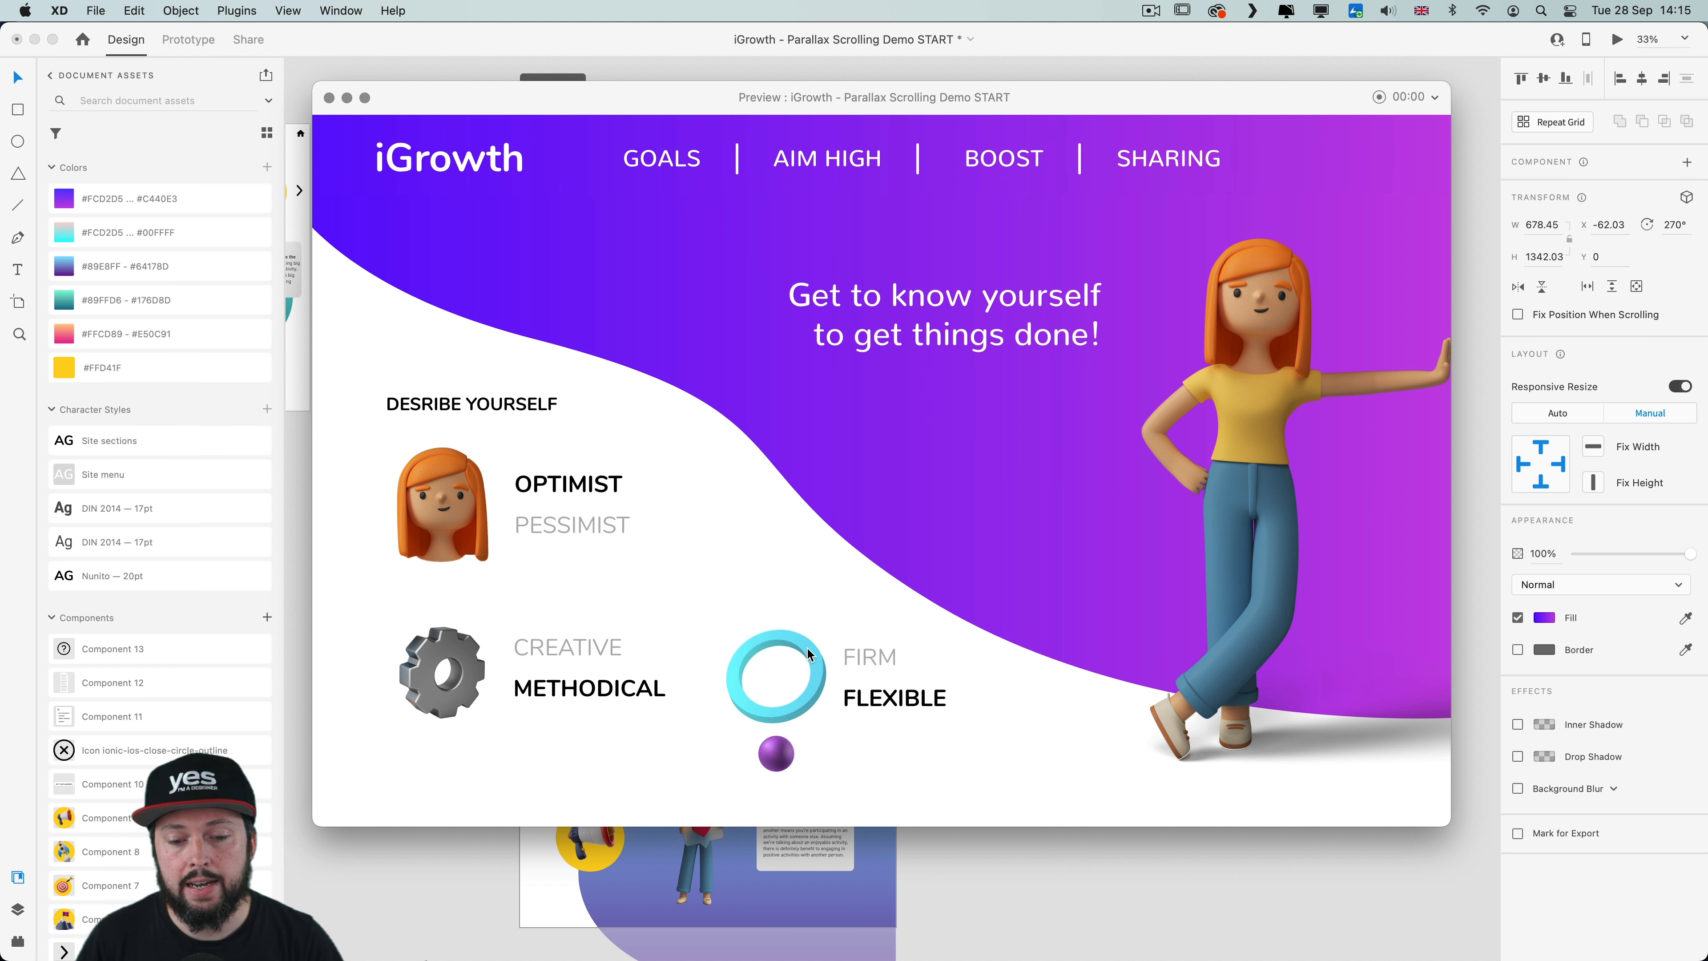
pyautogui.click(807, 654)
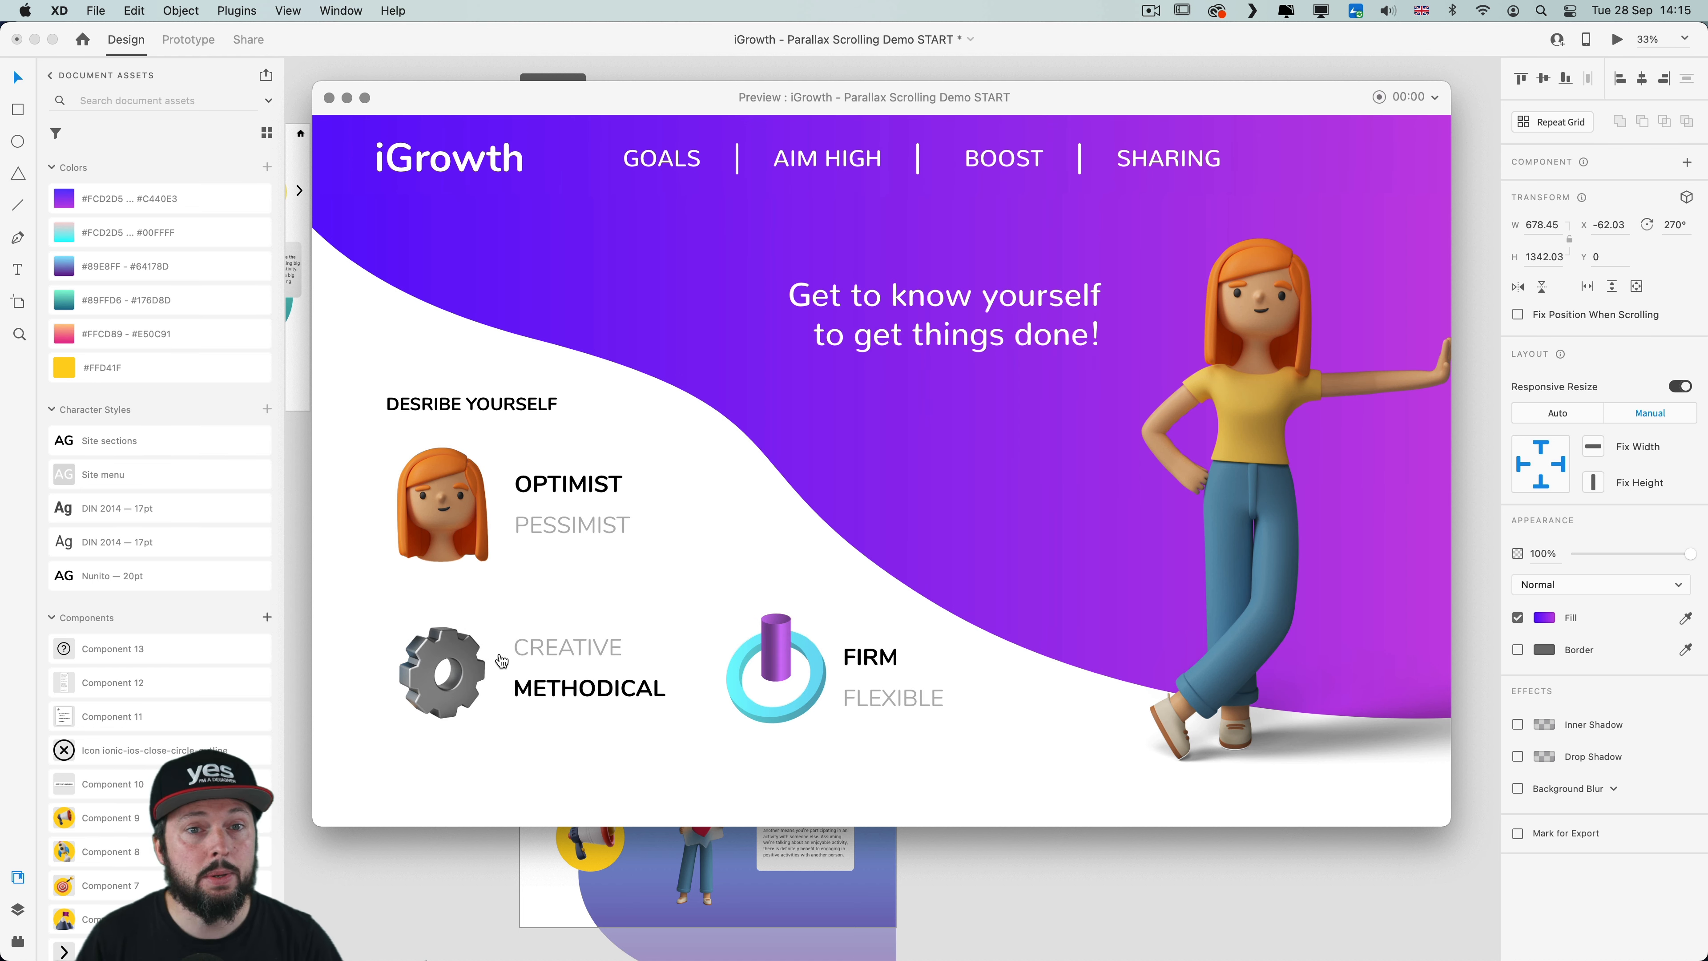
pyautogui.click(463, 653)
pyautogui.click(463, 649)
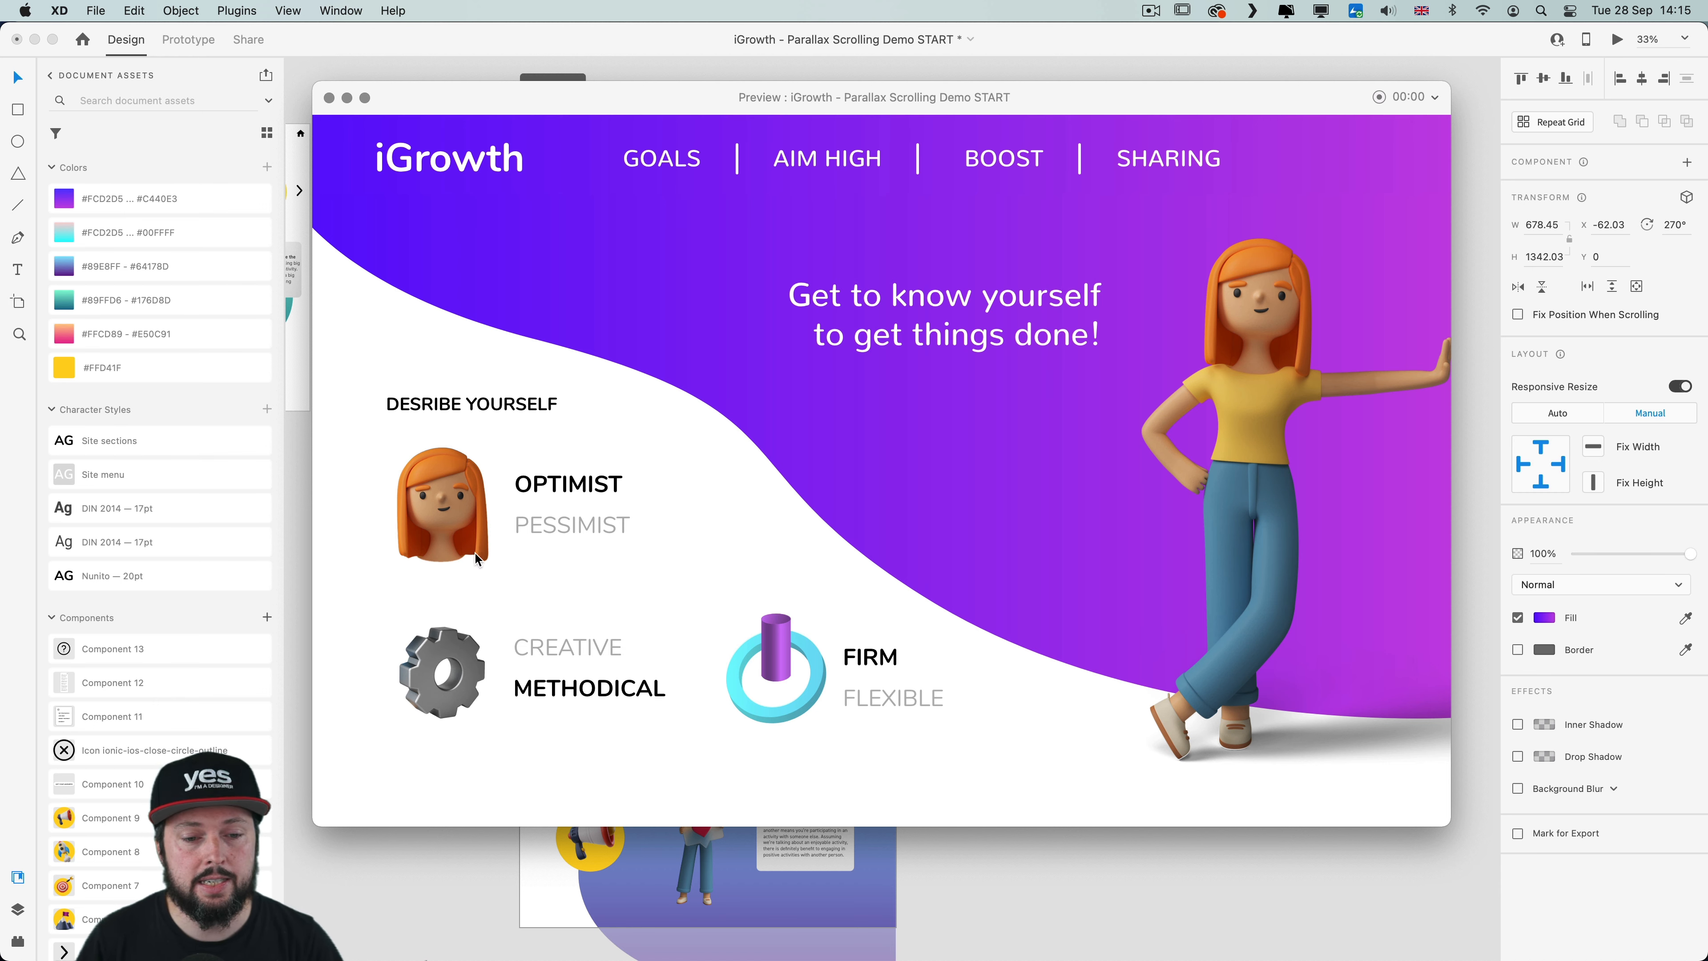
# Examine the previewed page from the goals section down to Share It and how its header behaves, and close the preview
pyautogui.scroll(-10, 601, 463)
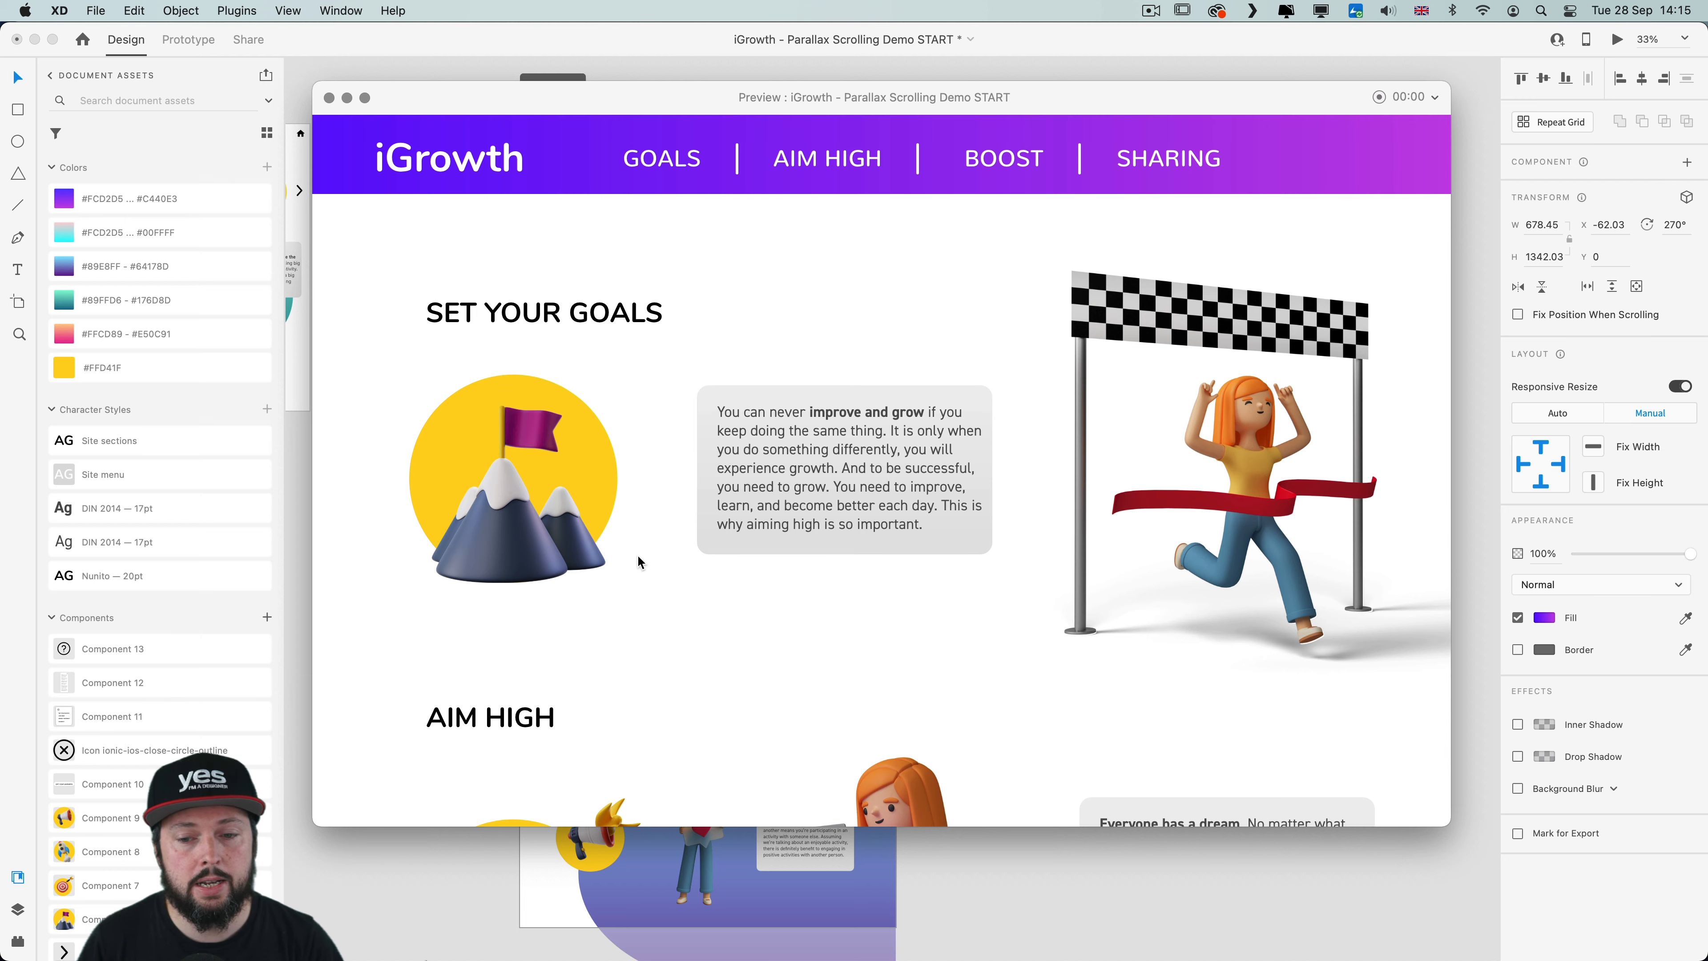
pyautogui.scroll(-8, 637, 561)
pyautogui.scroll(2, 509, 497)
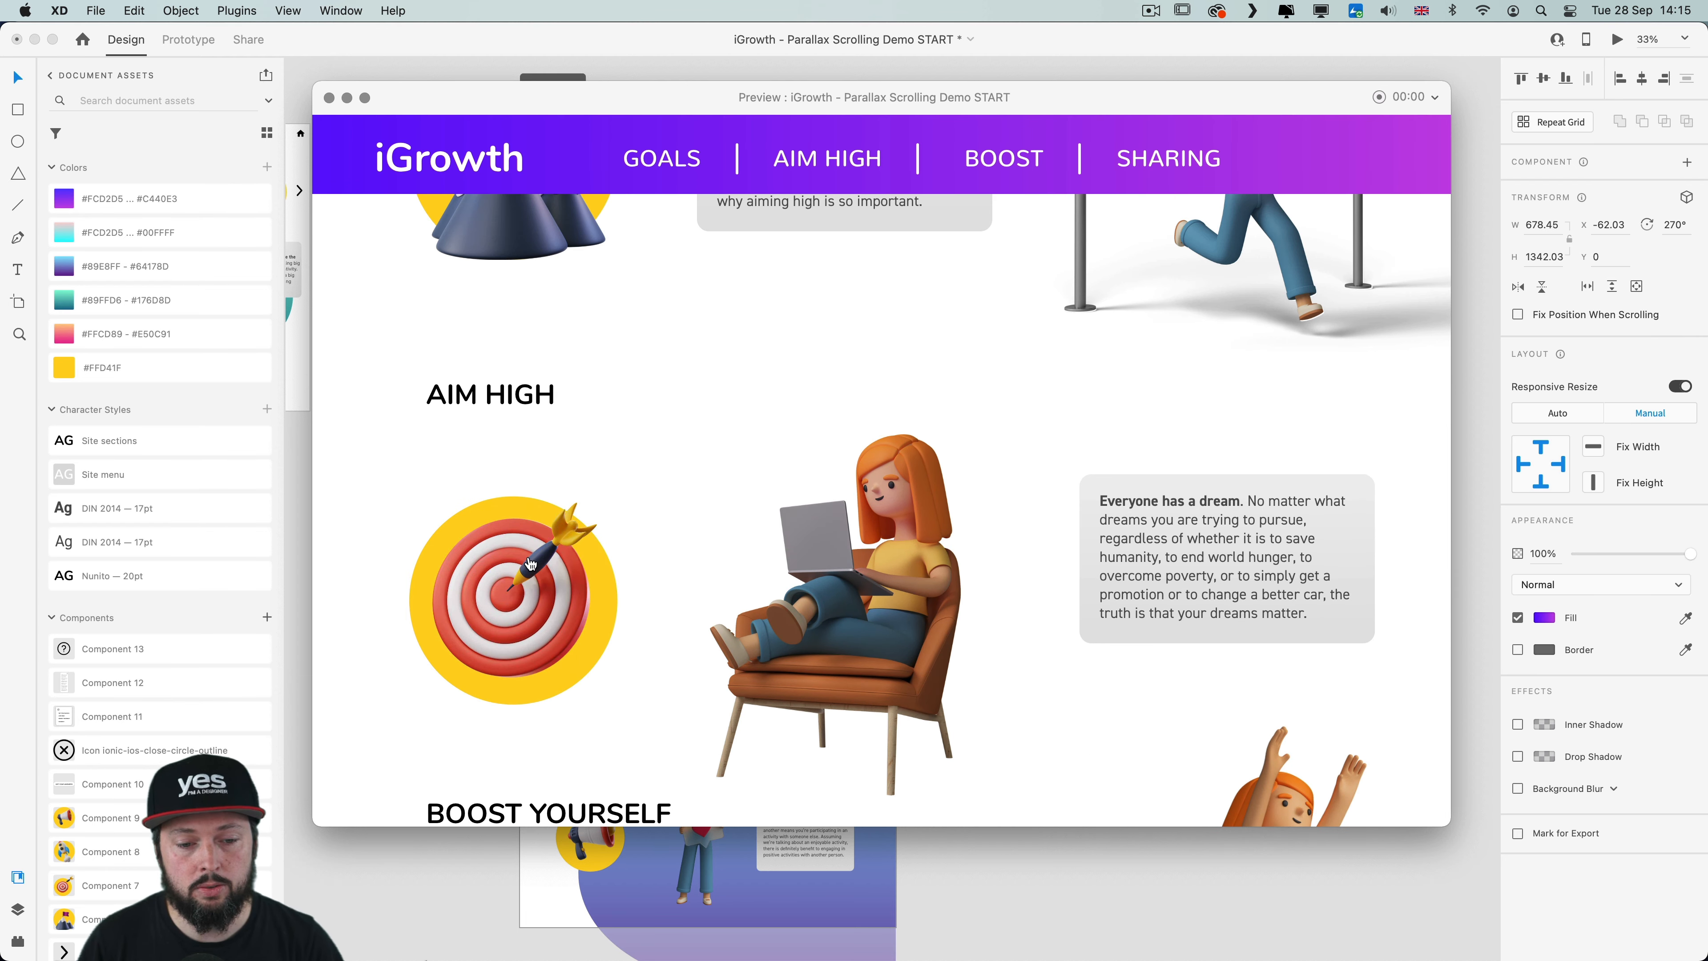
pyautogui.scroll(-5, 546, 564)
pyautogui.scroll(-5, 632, 561)
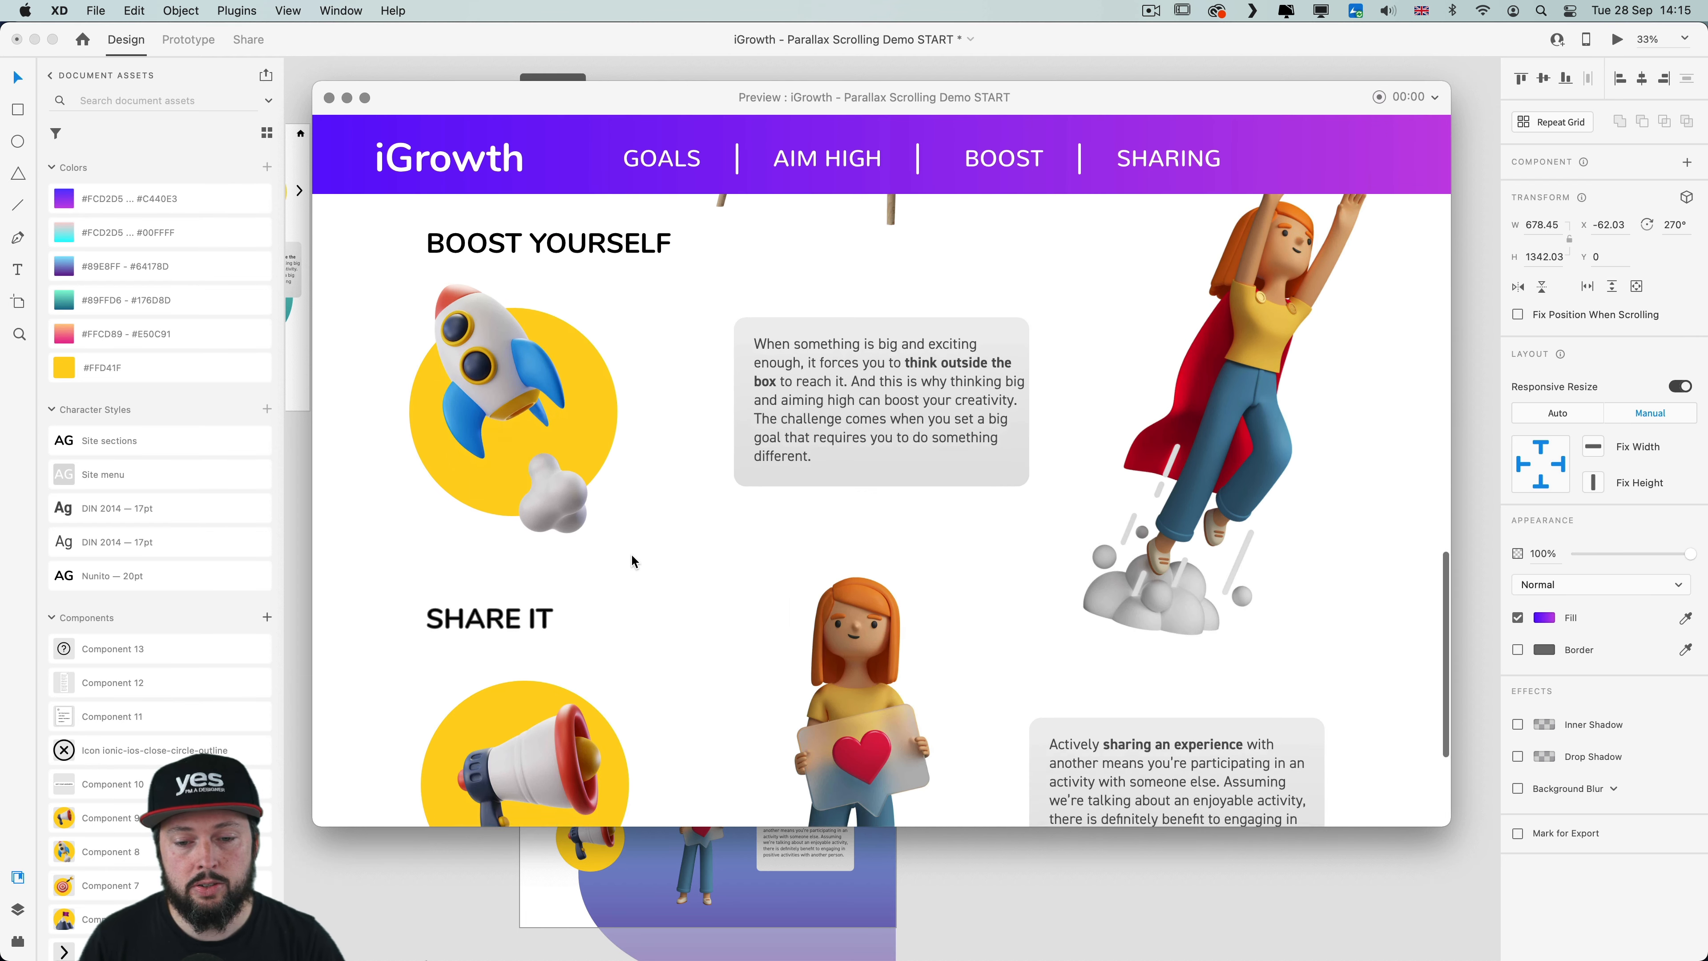
pyautogui.scroll(20, 632, 556)
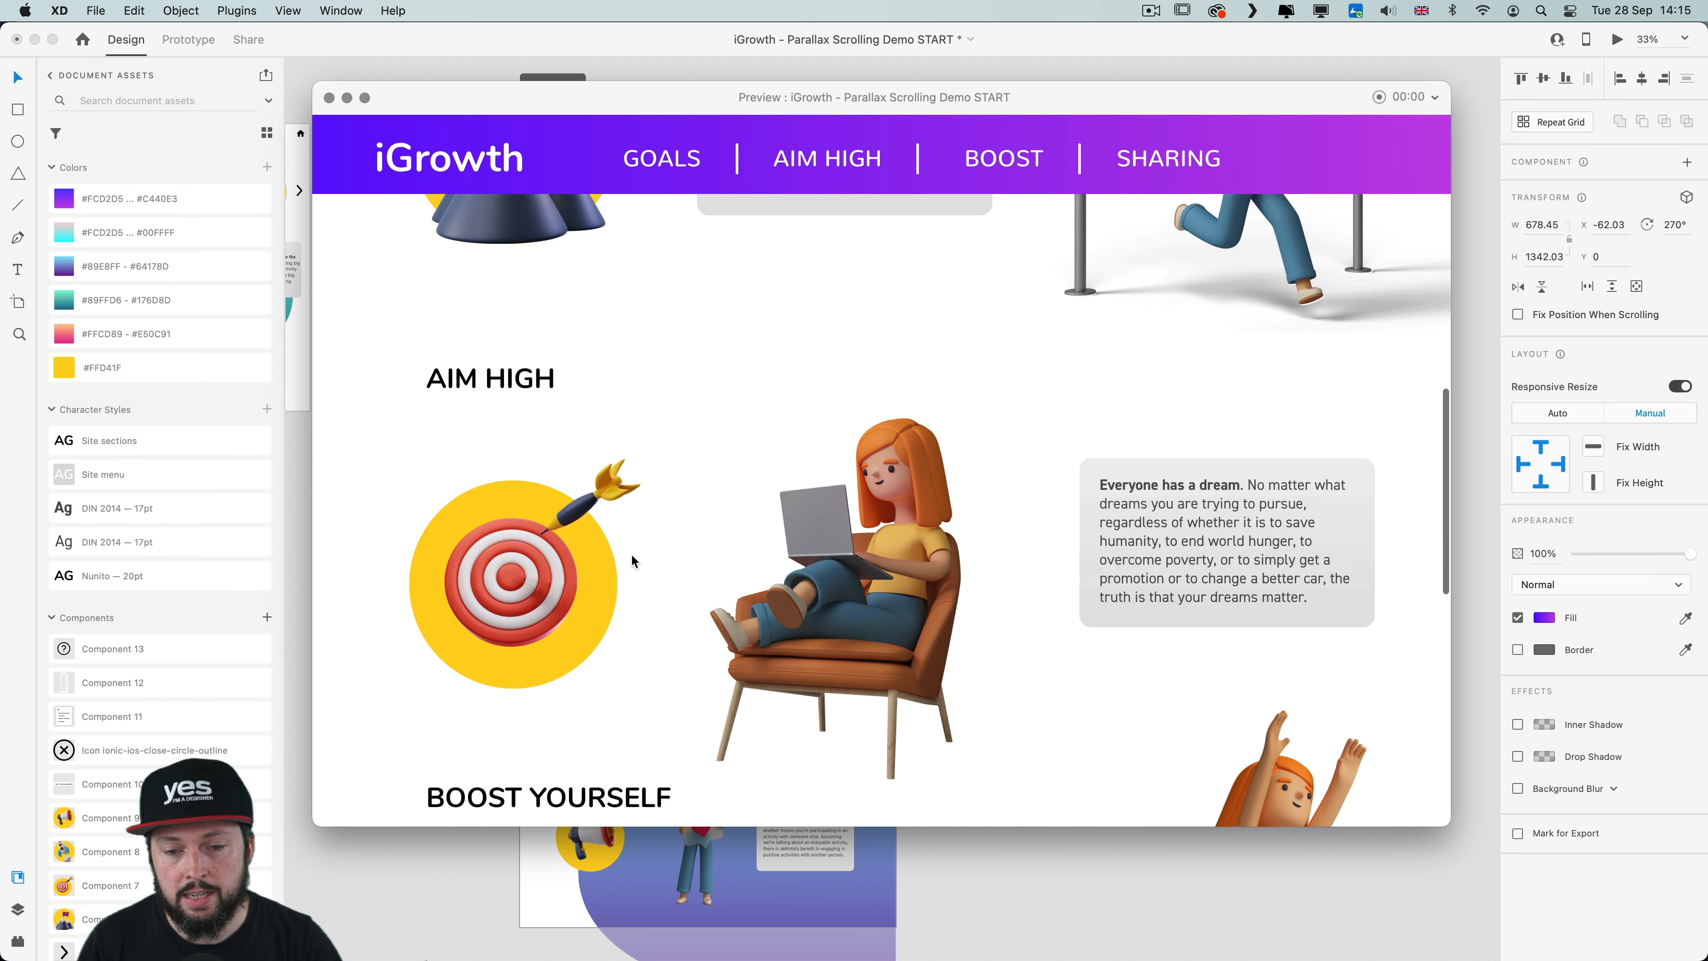
pyautogui.scroll(4, 632, 560)
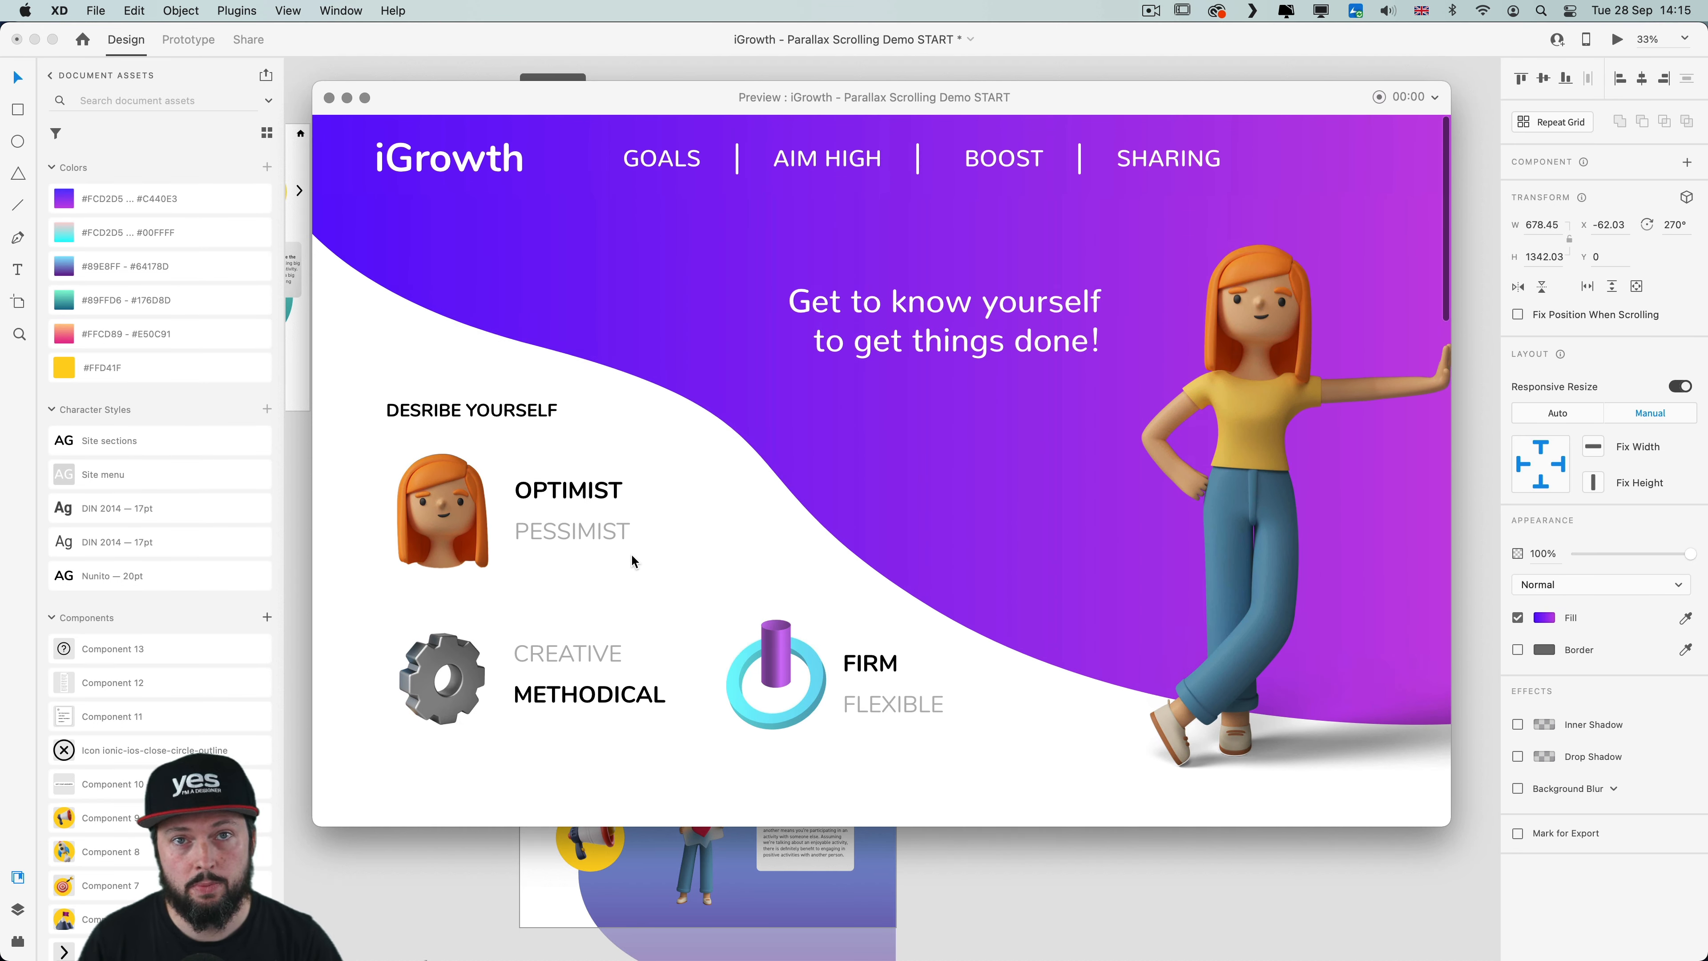
pyautogui.scroll(-10, 631, 555)
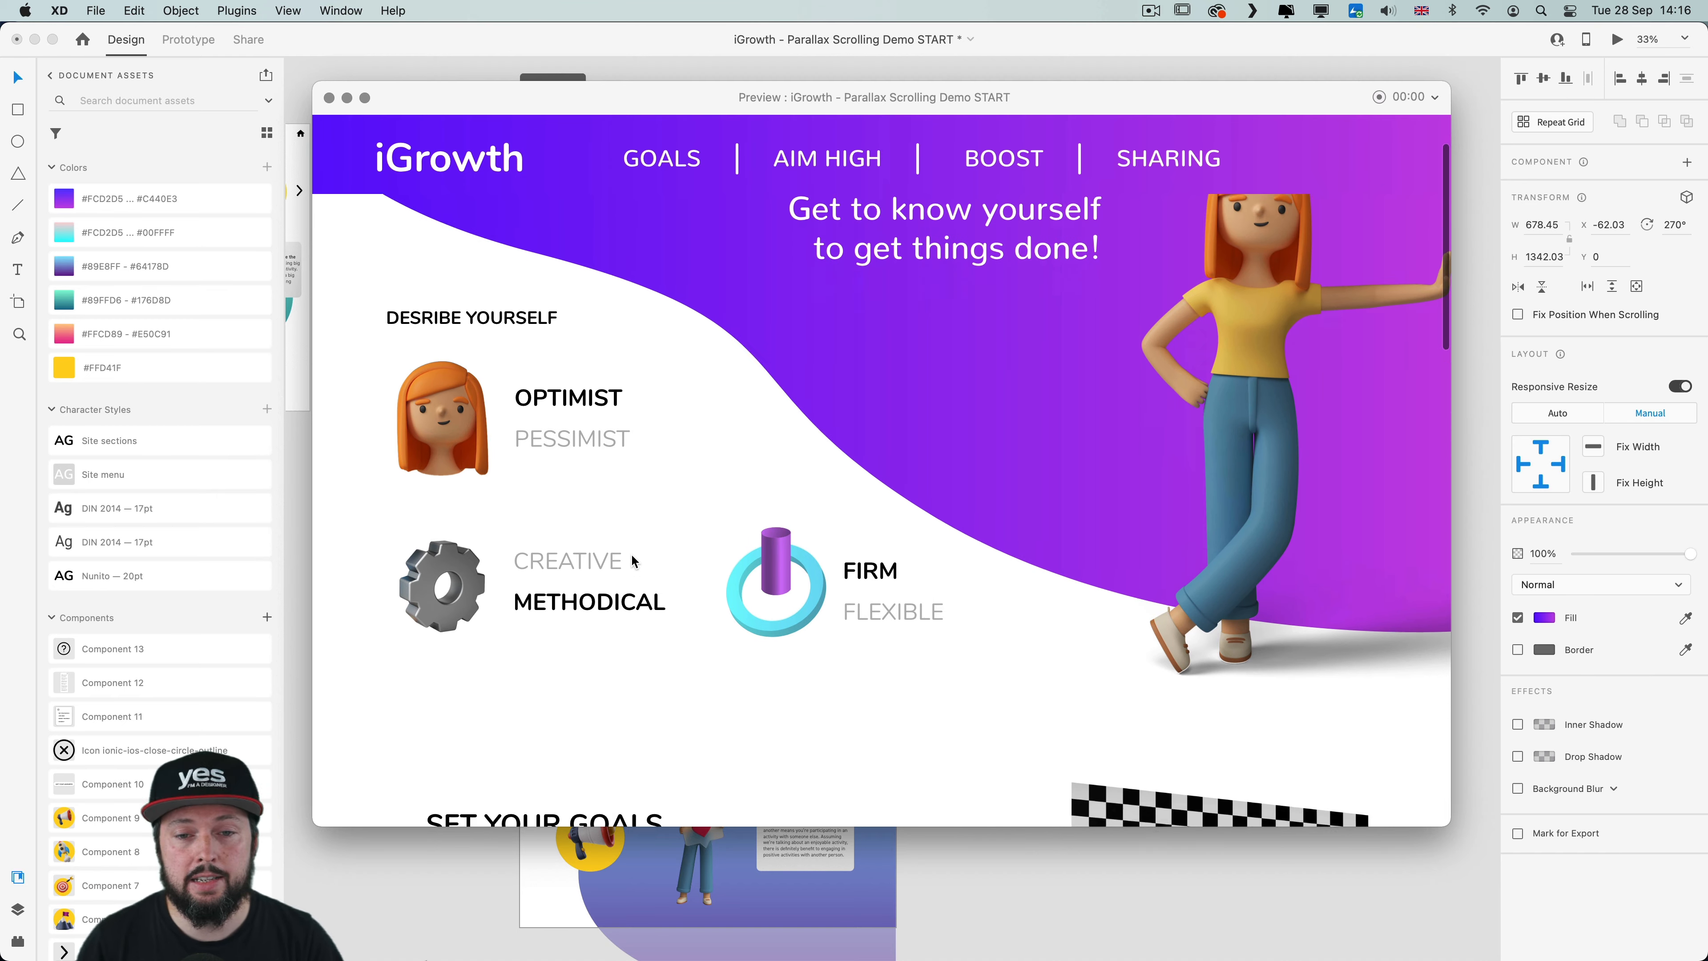
pyautogui.scroll(5, 631, 564)
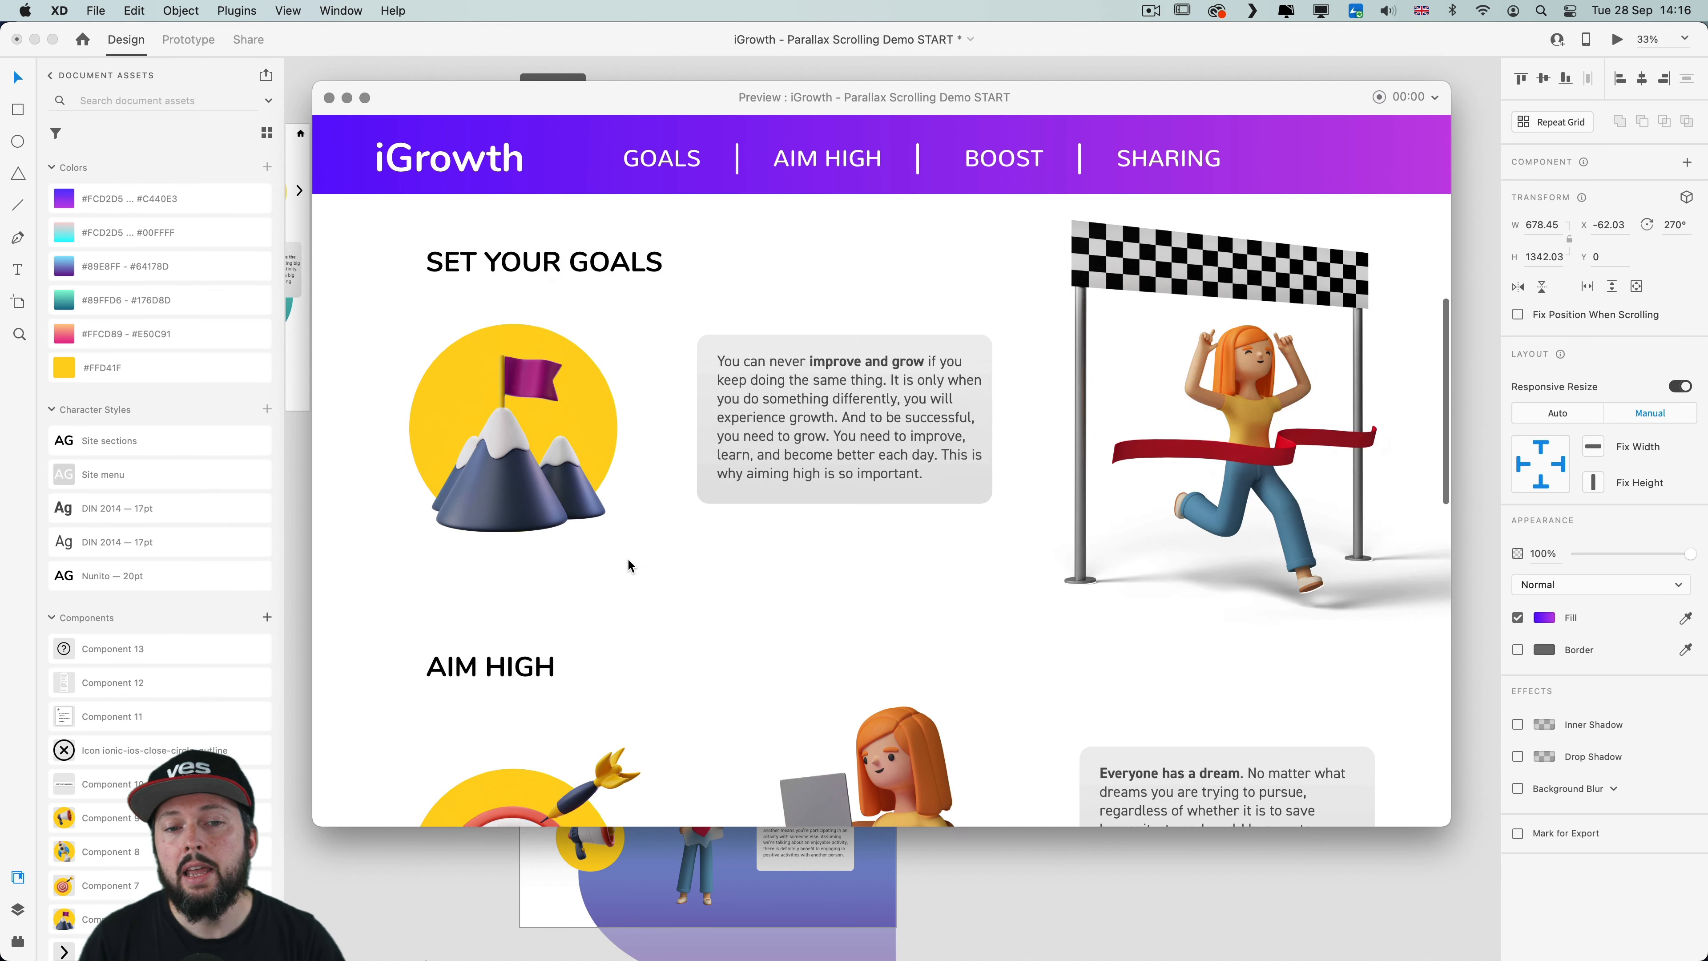
pyautogui.click(329, 97)
pyautogui.click(957, 152)
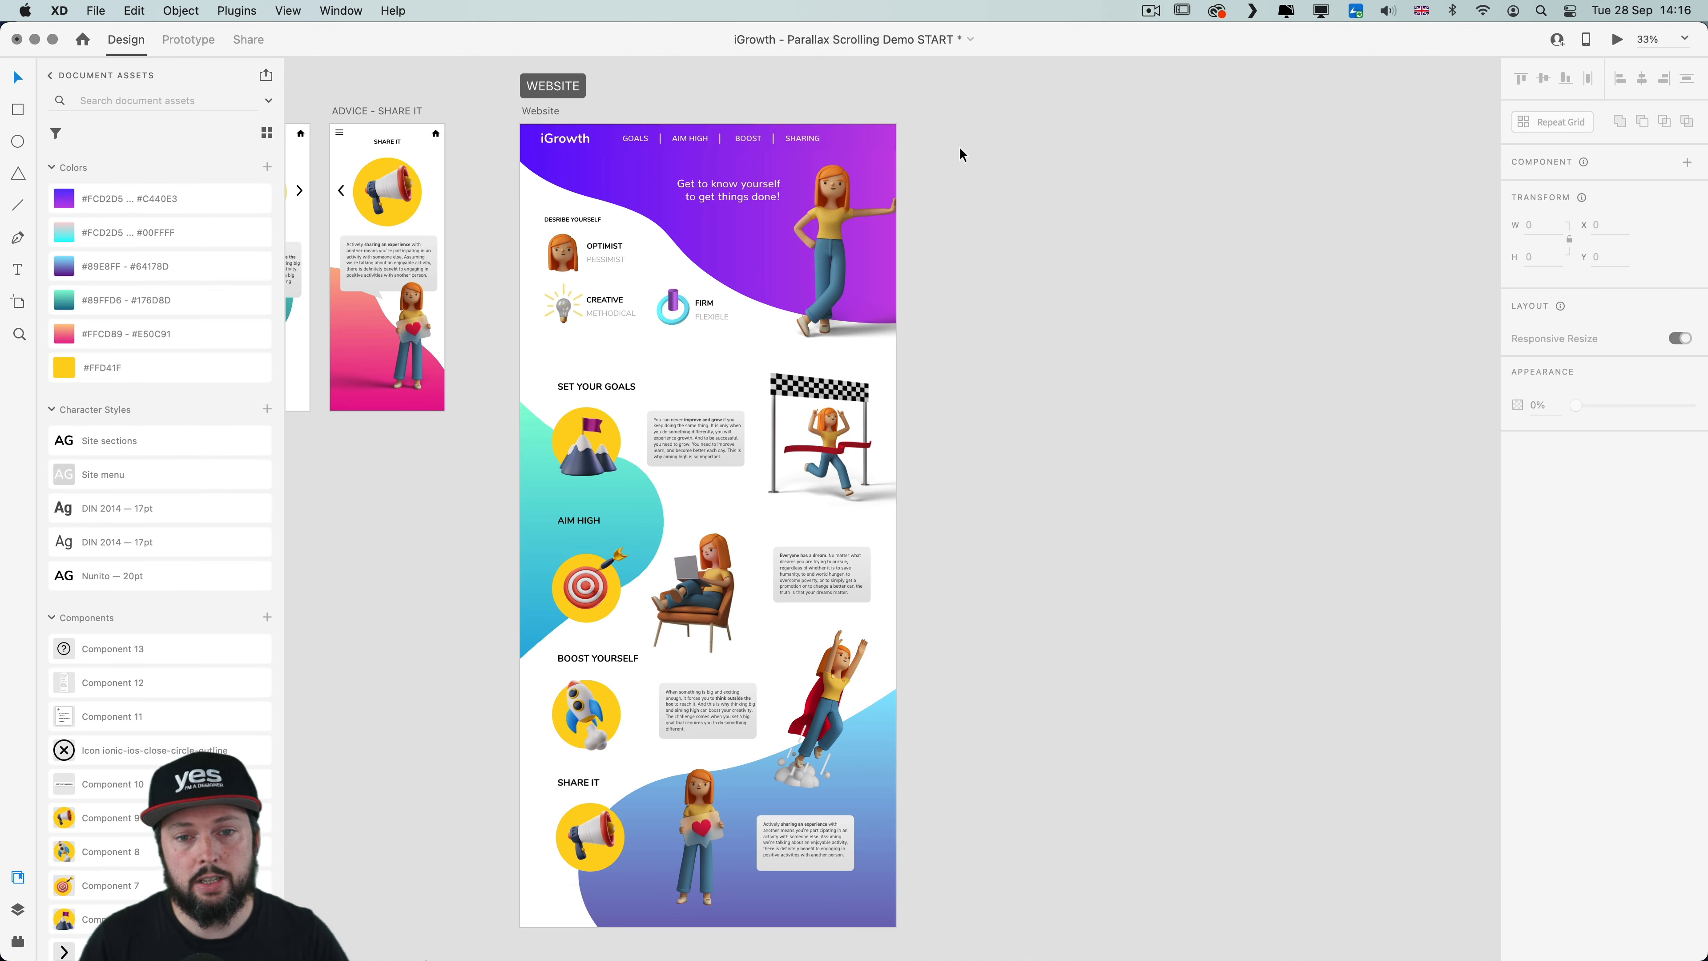
# Turn off Fix Position When Scrolling for the header menu group on the Website artboard
pyautogui.click(848, 142)
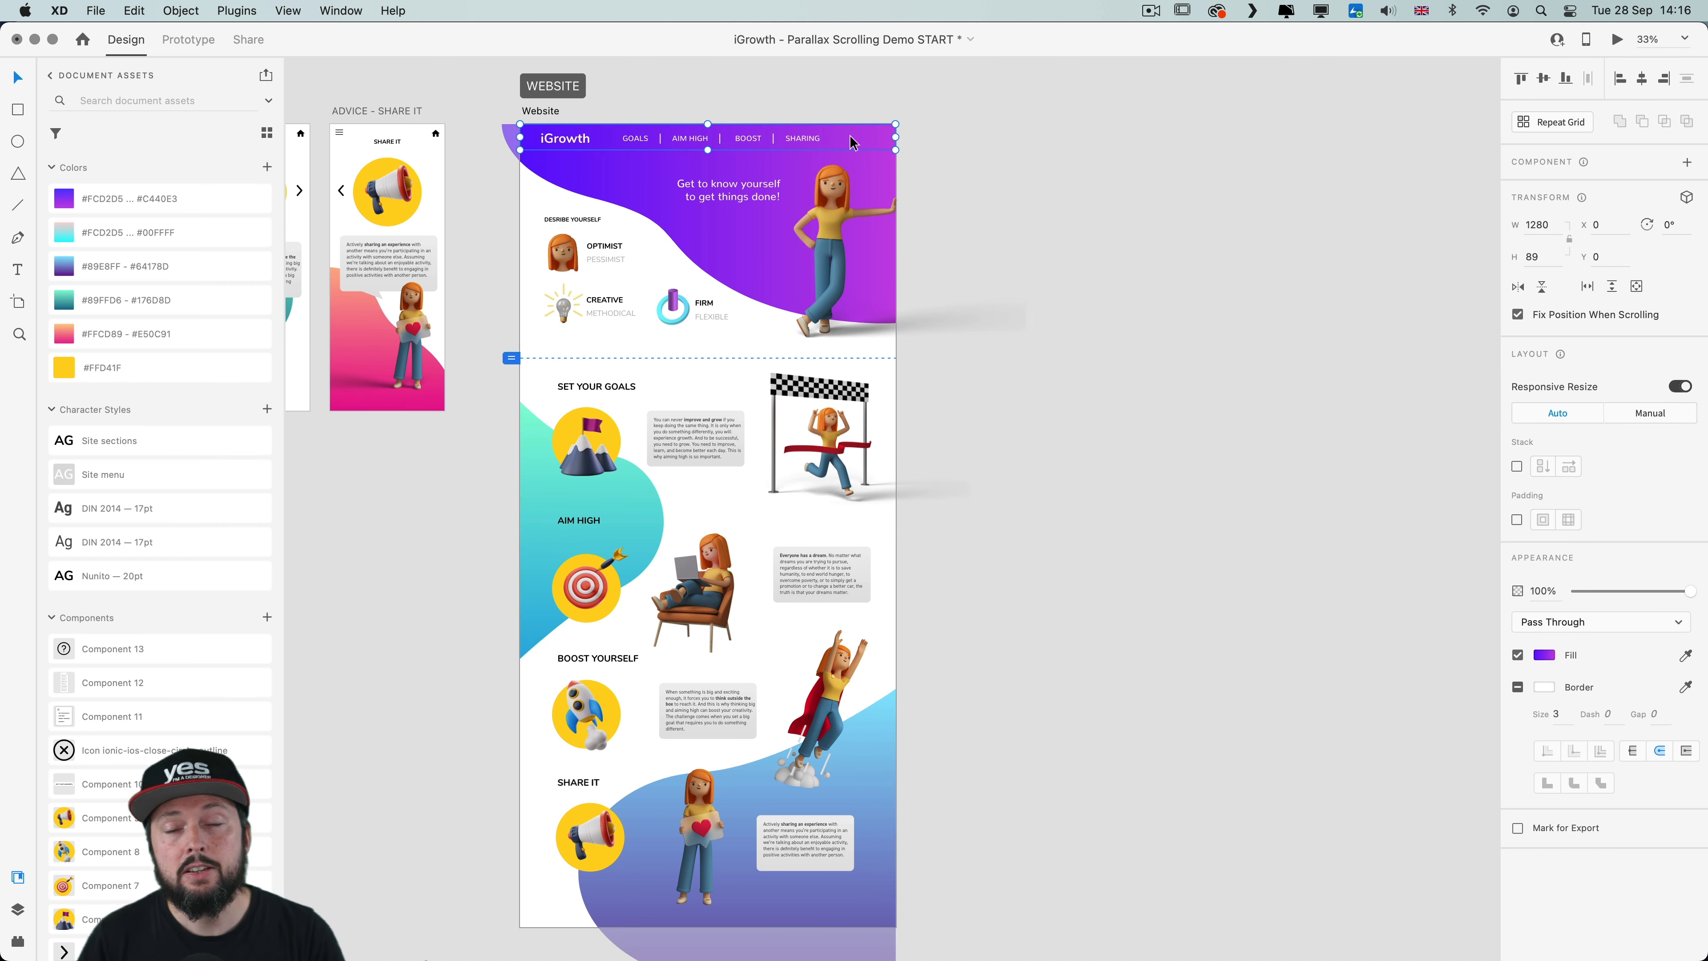
pyautogui.press('super+plus')
pyautogui.press('super+plus')
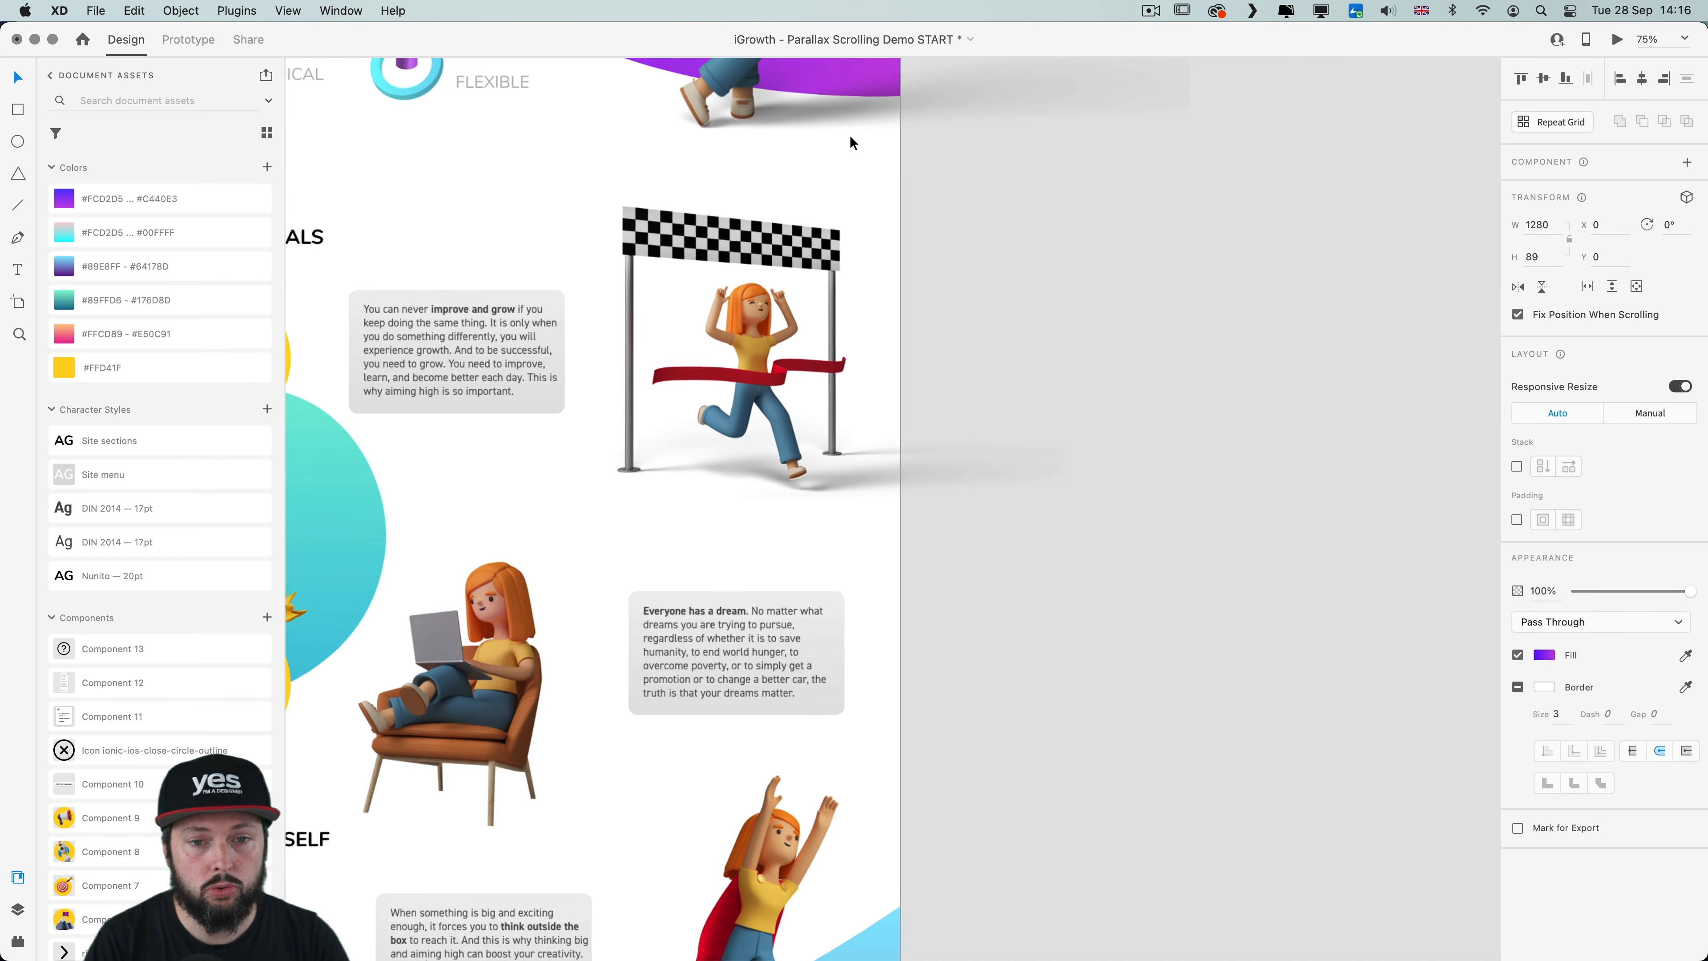
pyautogui.moveTo(845, 139); pyautogui.dragTo(1208, 737)
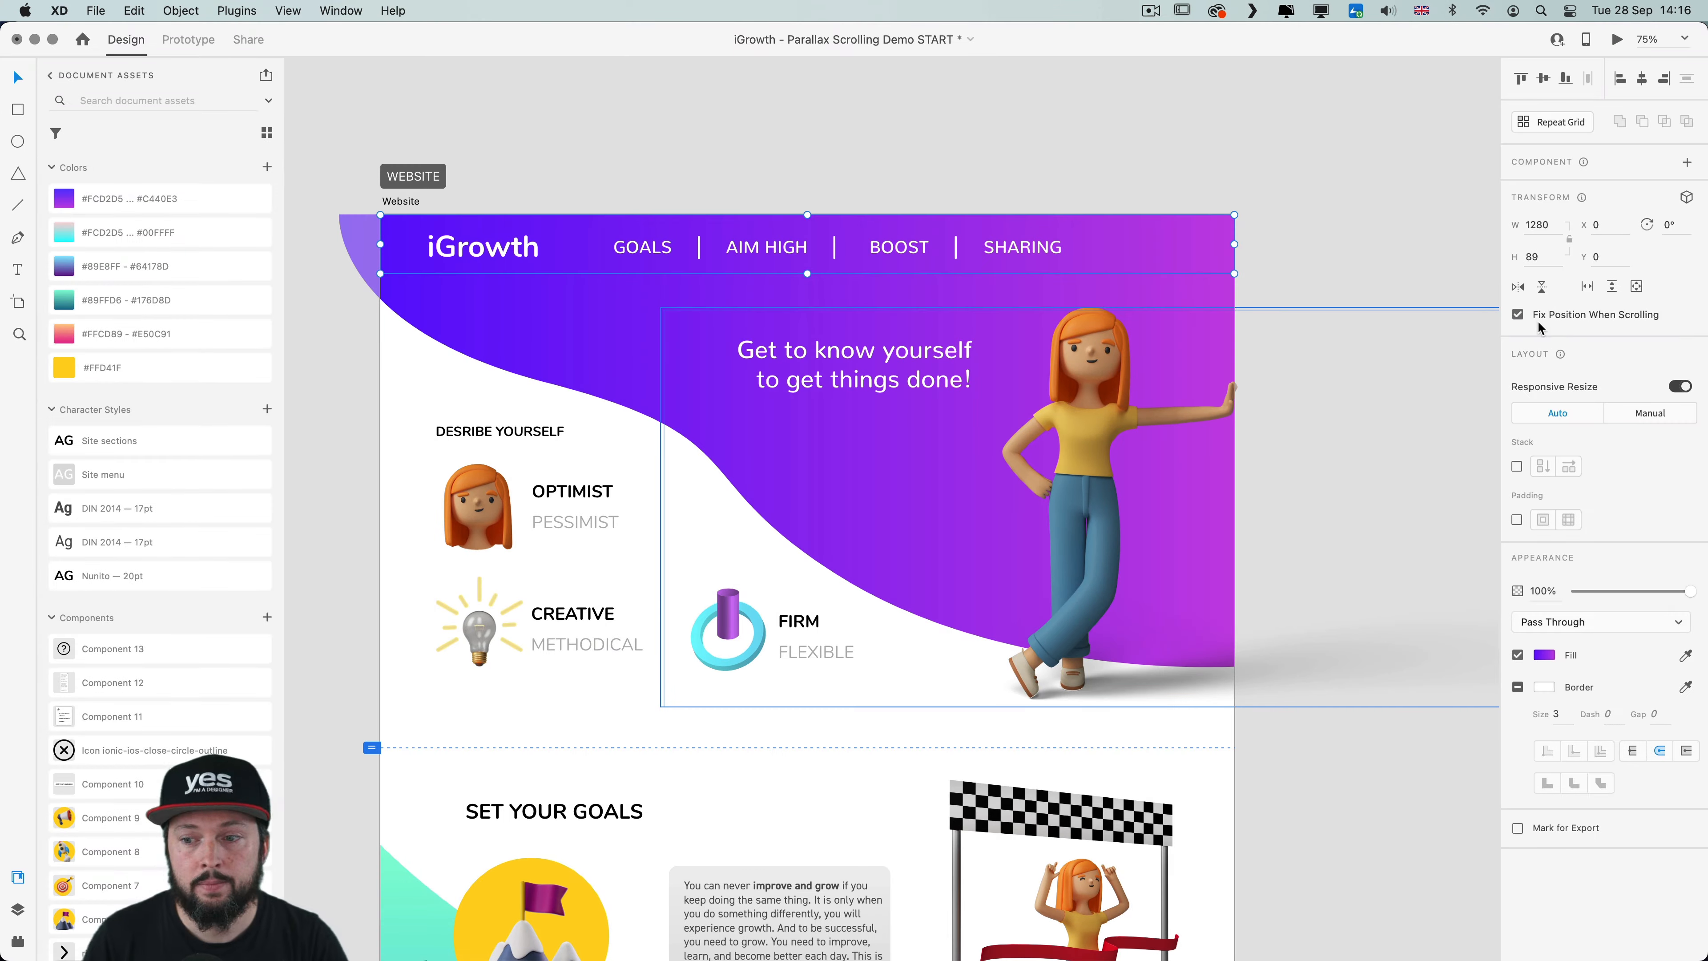
pyautogui.click(1537, 319)
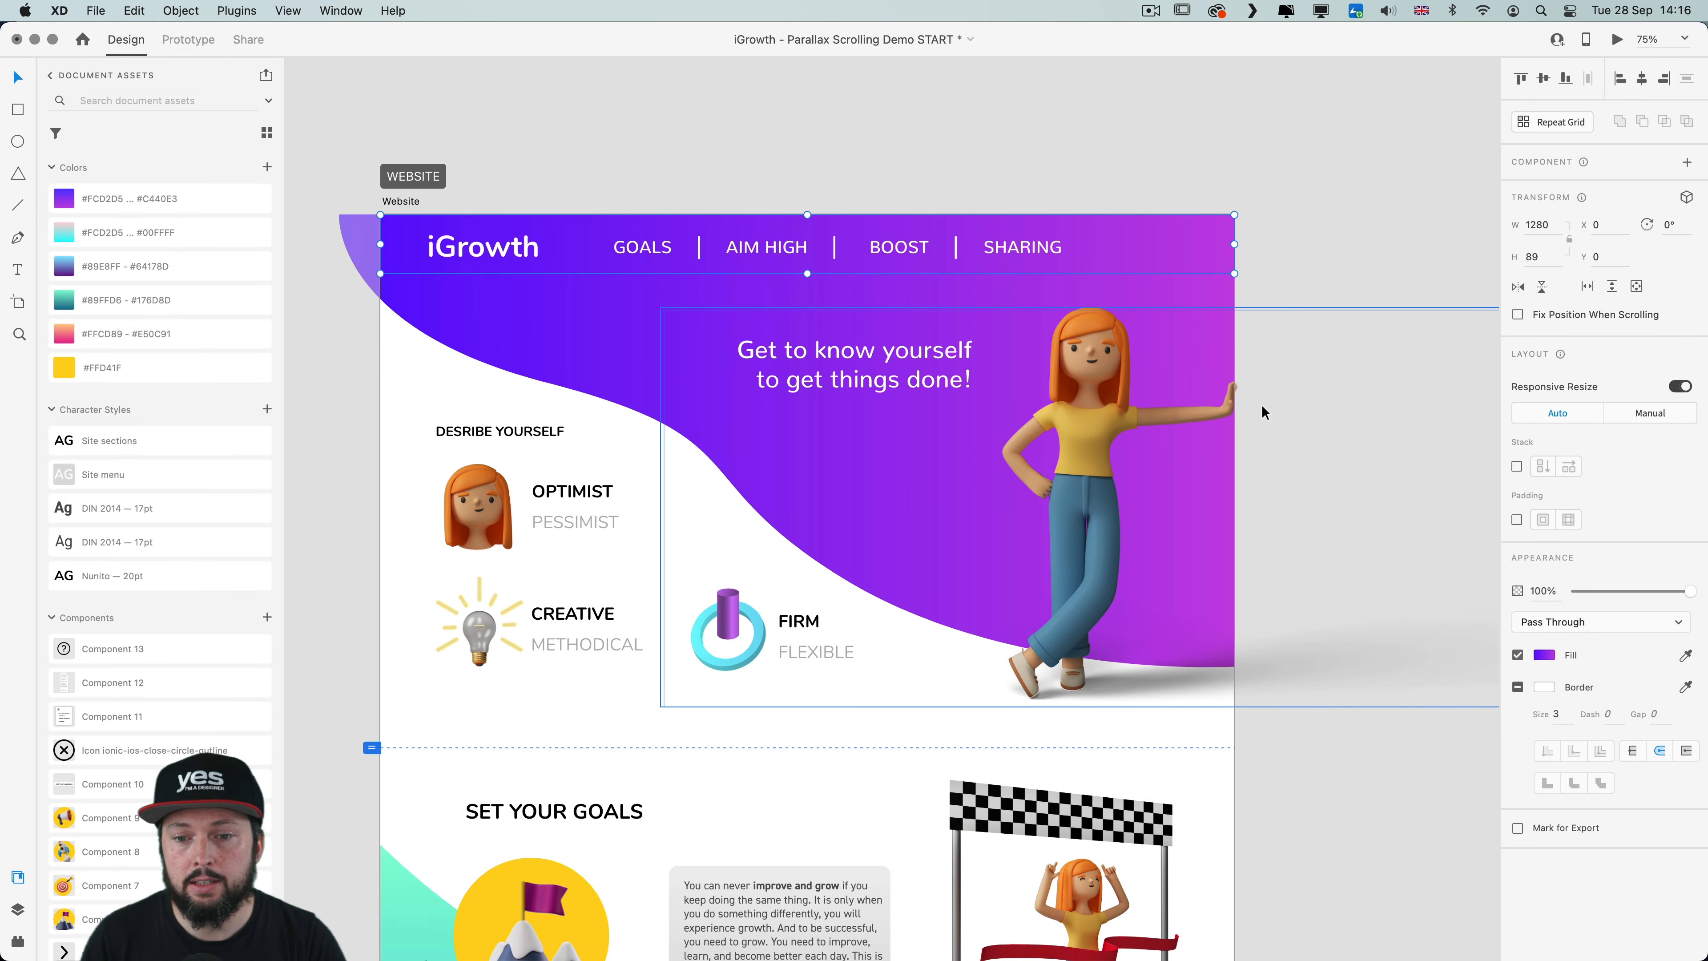
# Preview the page to check how the unfixed header scrolls, and close the preview
pyautogui.press('super+Return')
pyautogui.scroll(-10, 947, 343)
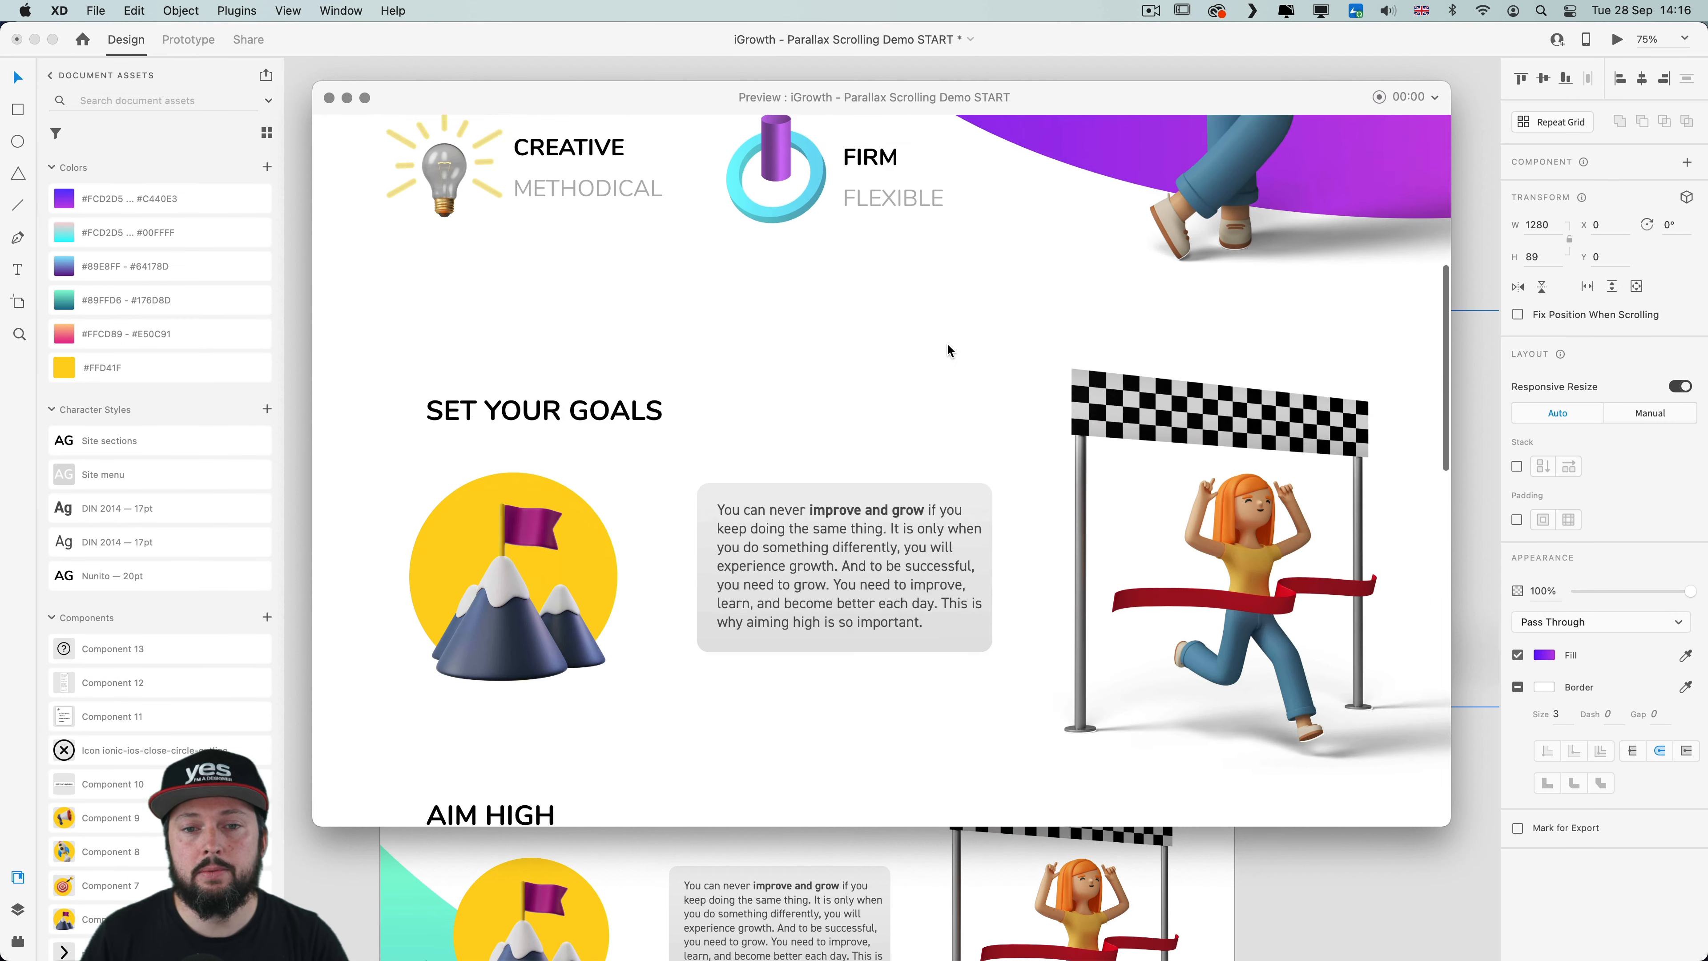
pyautogui.scroll(10, 947, 341)
pyautogui.scroll(-10, 949, 343)
pyautogui.scroll(5, 523, 237)
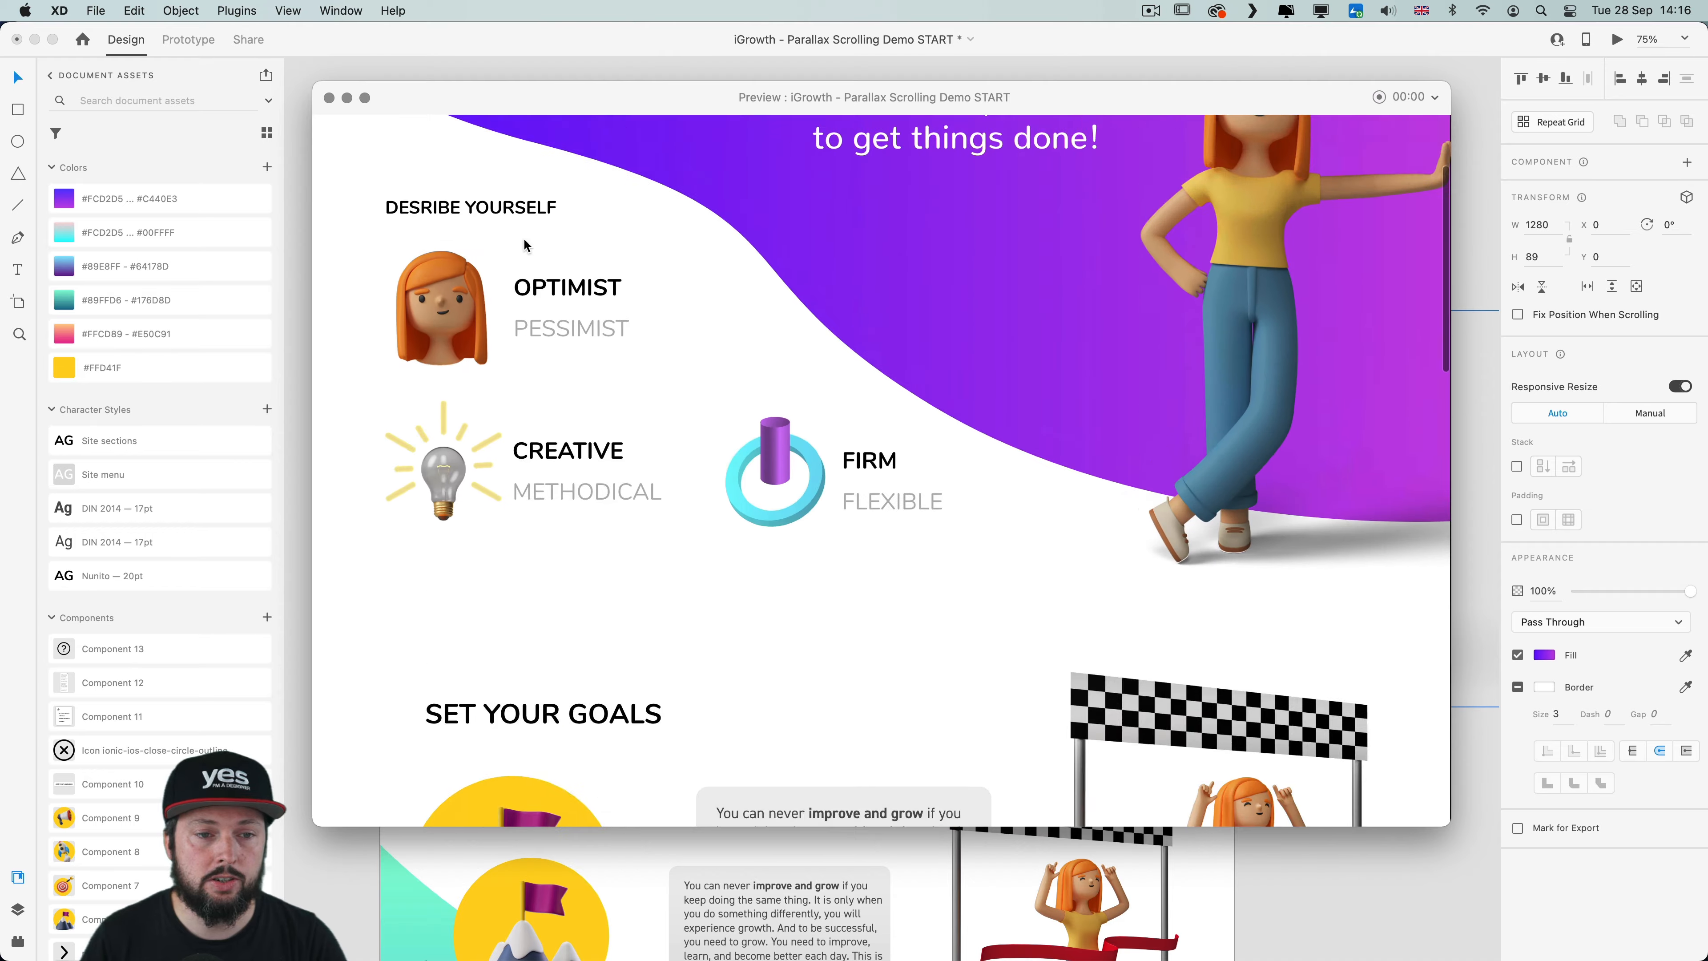
pyautogui.scroll(3, 524, 237)
pyautogui.click(329, 97)
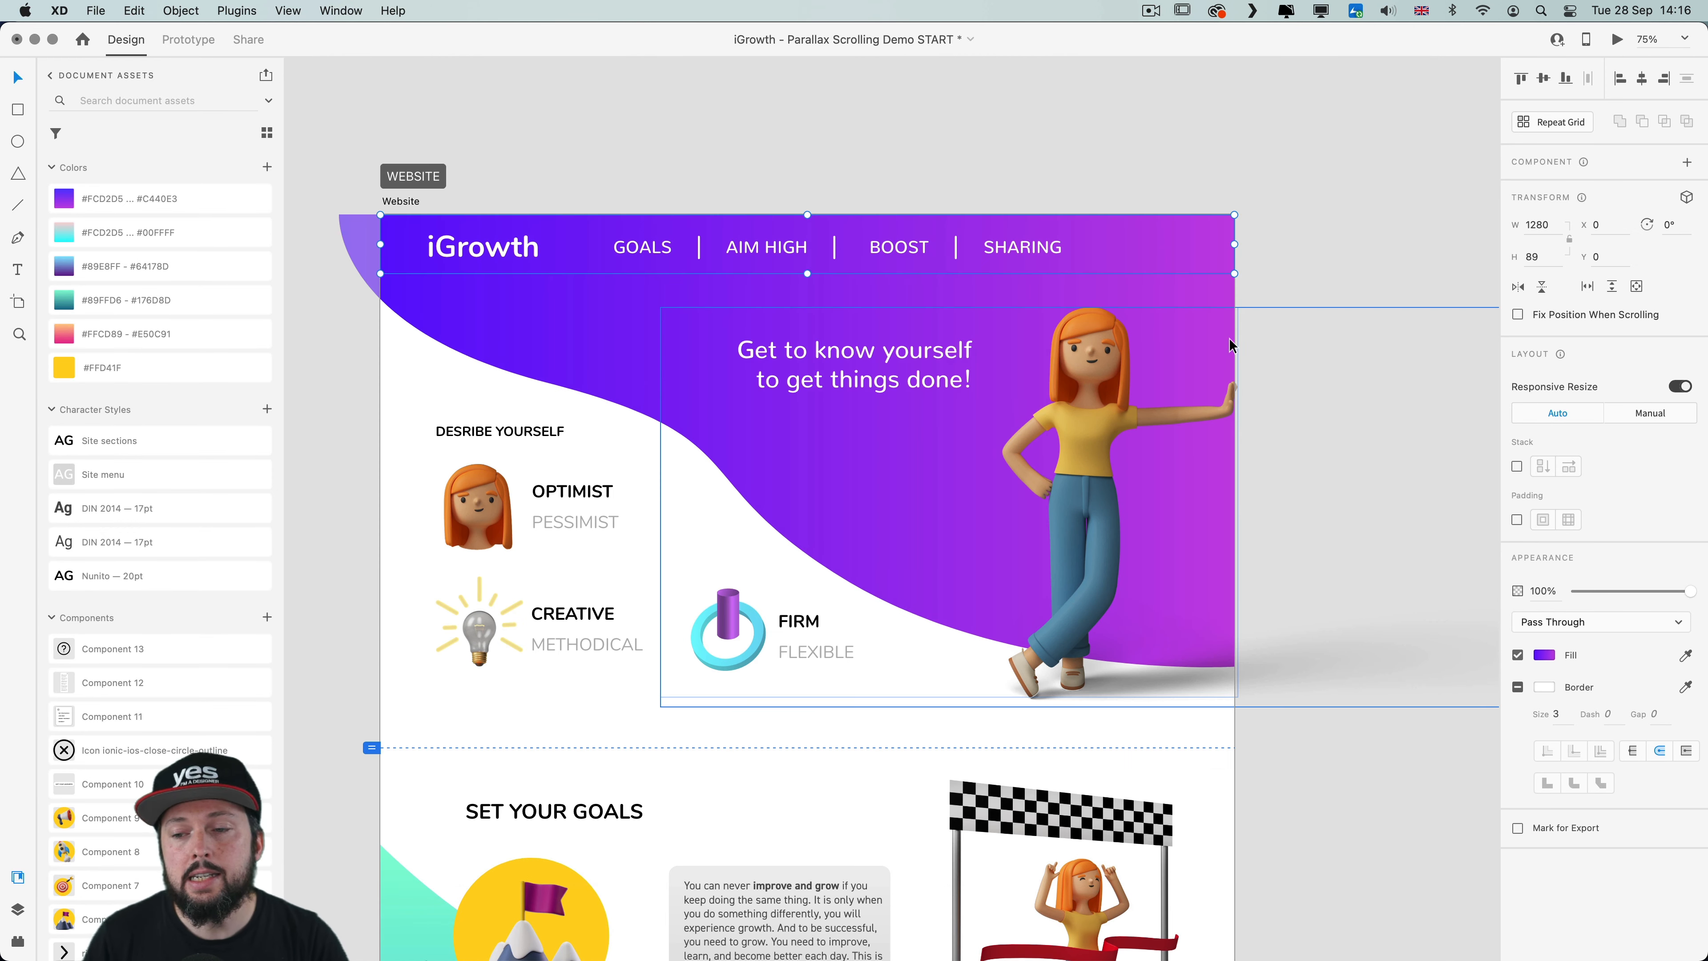
# Turn Fix Position When Scrolling back on for the header group and convert the group into a component
pyautogui.click(1518, 314)
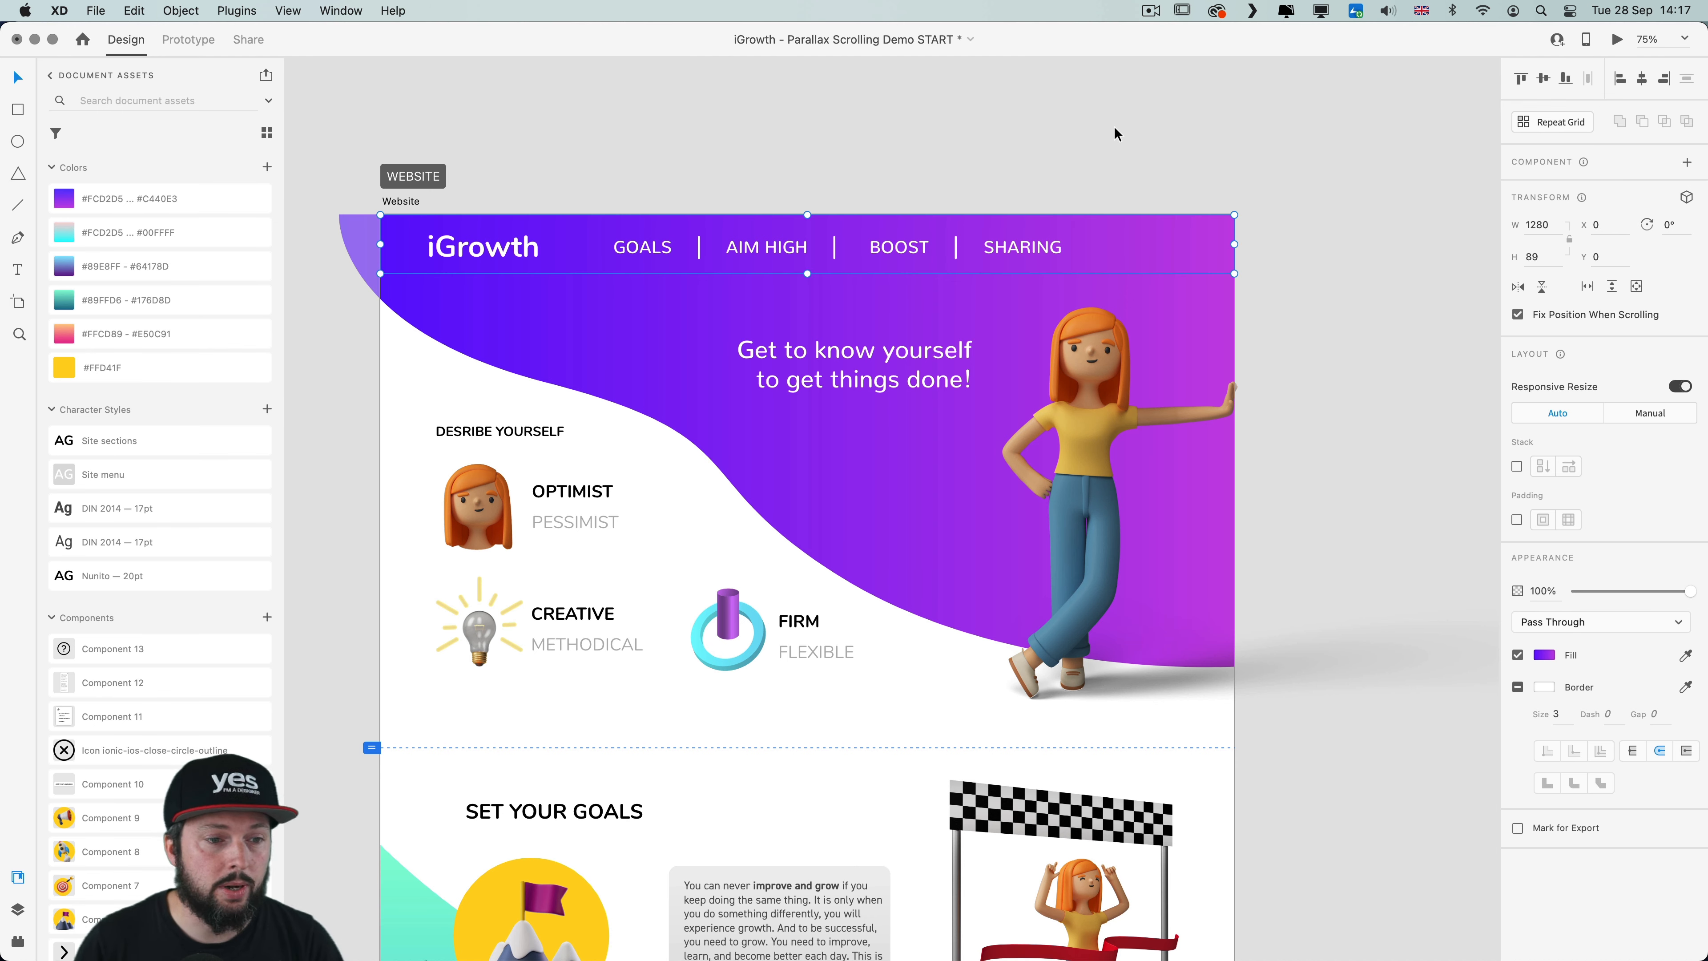
pyautogui.click(16, 909)
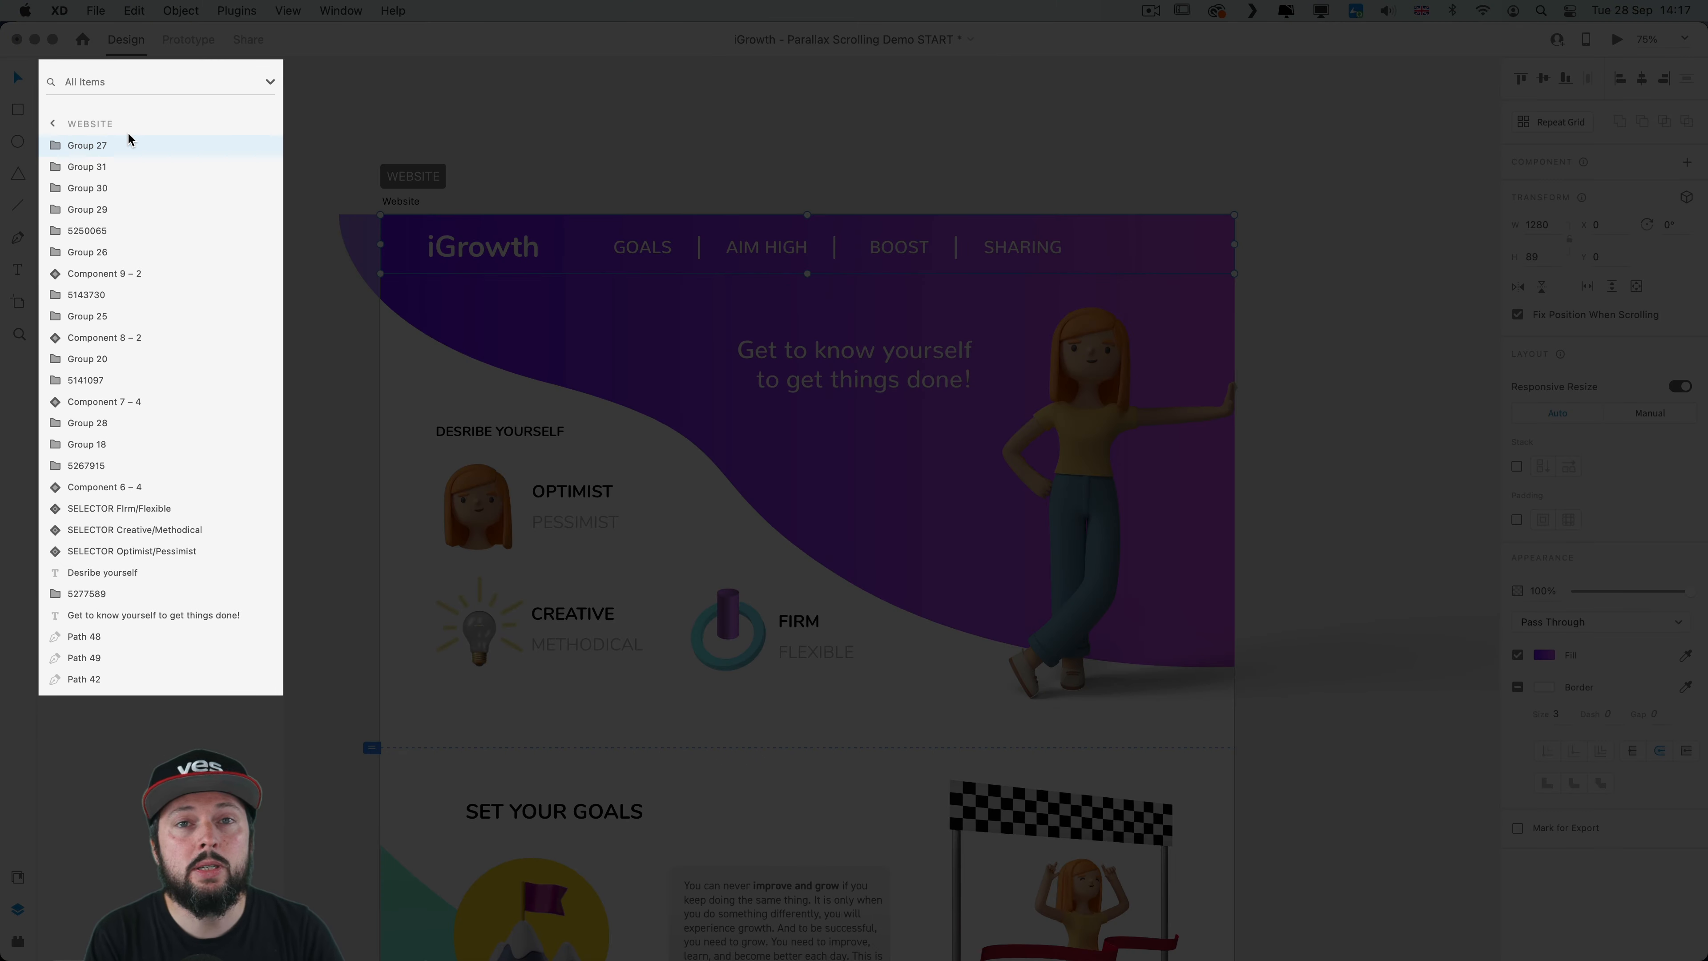
pyautogui.press('super+k')
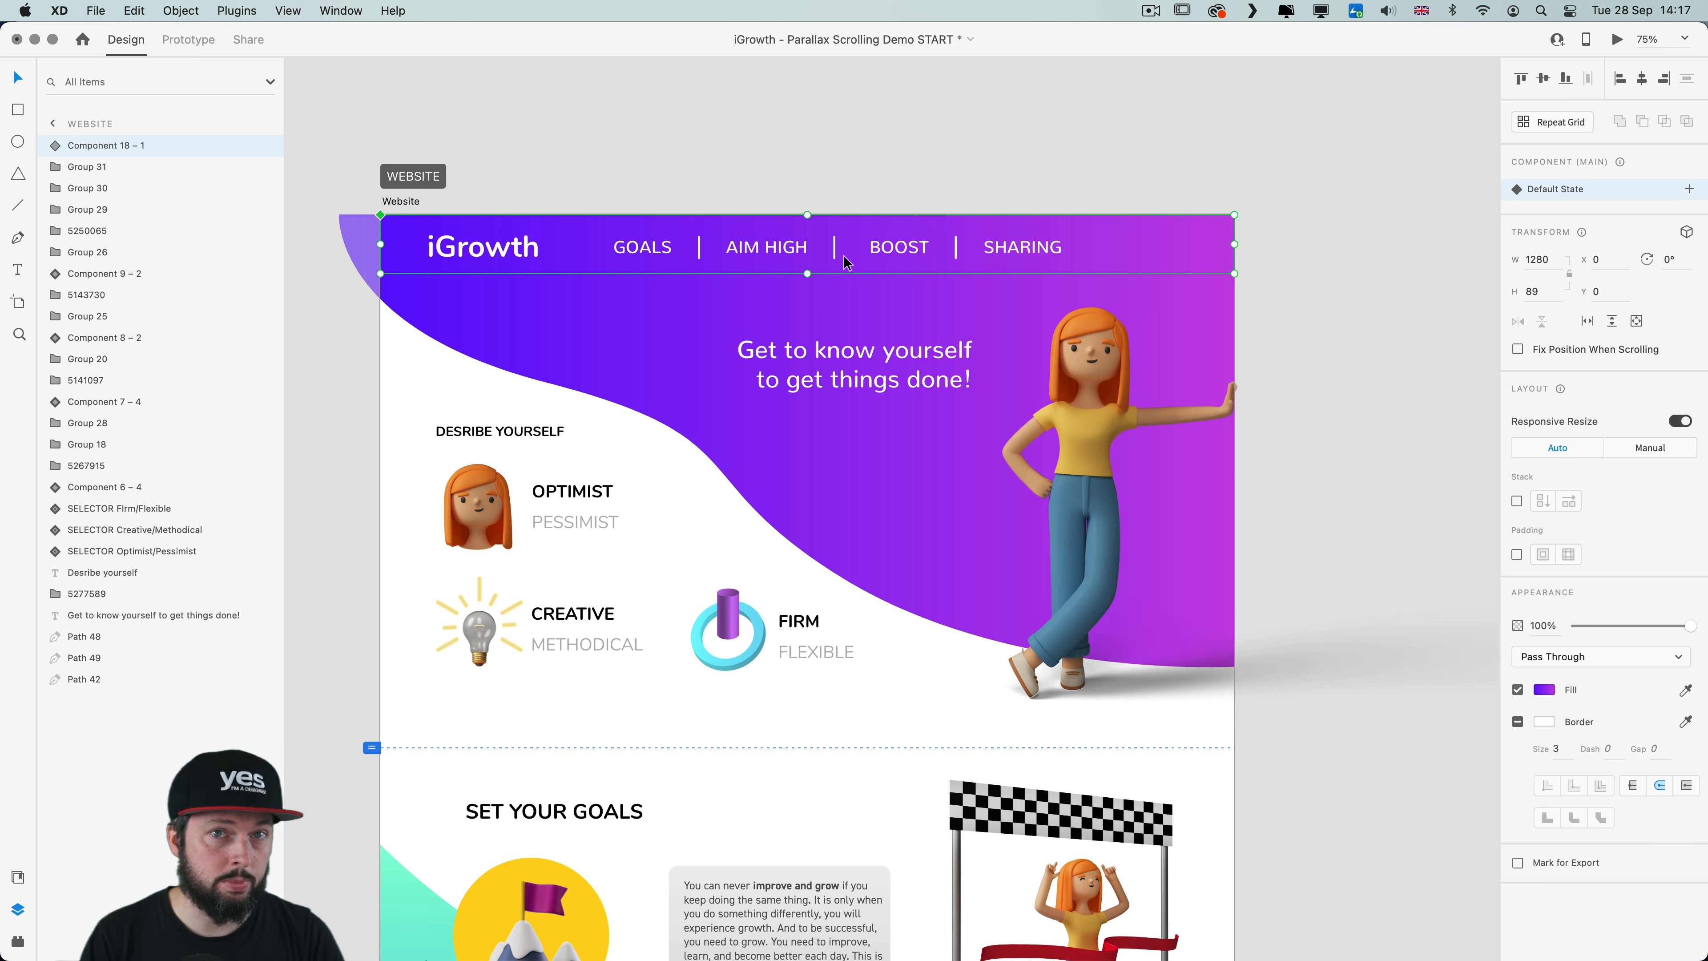
pyautogui.click(962, 143)
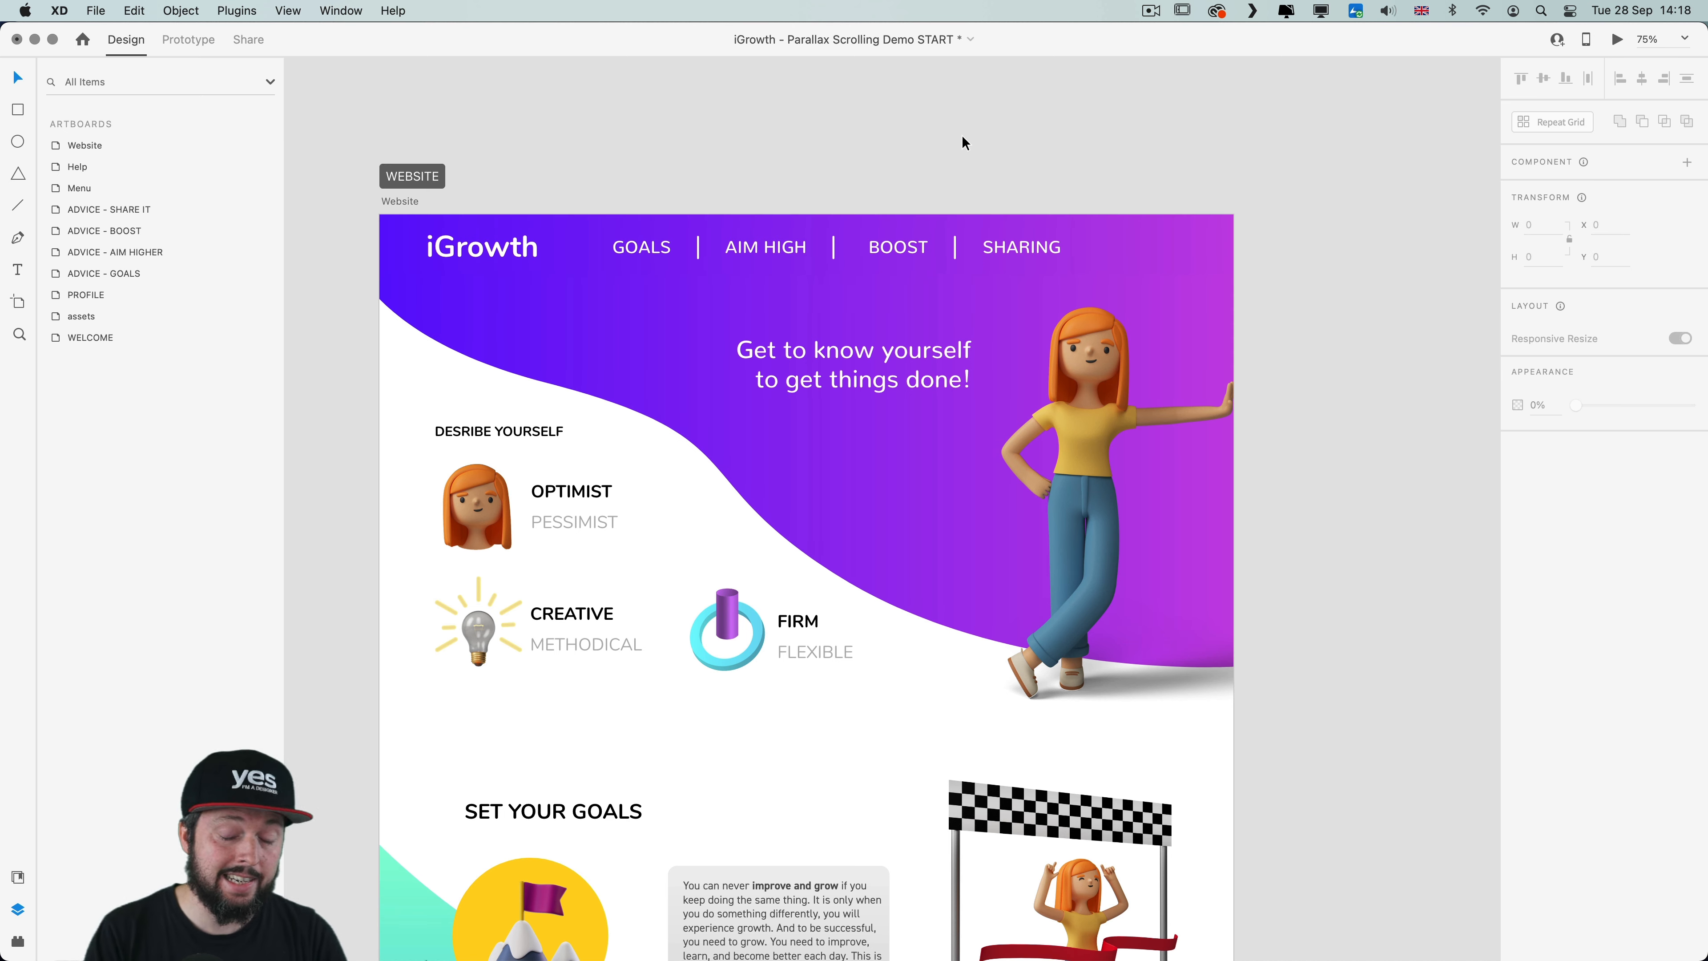
# Select all elements on the Website artboard, including those extending beyond its edges, and combine them into one group
pyautogui.press('super+minus')
pyautogui.press('super+minus')
pyautogui.press('super+minus')
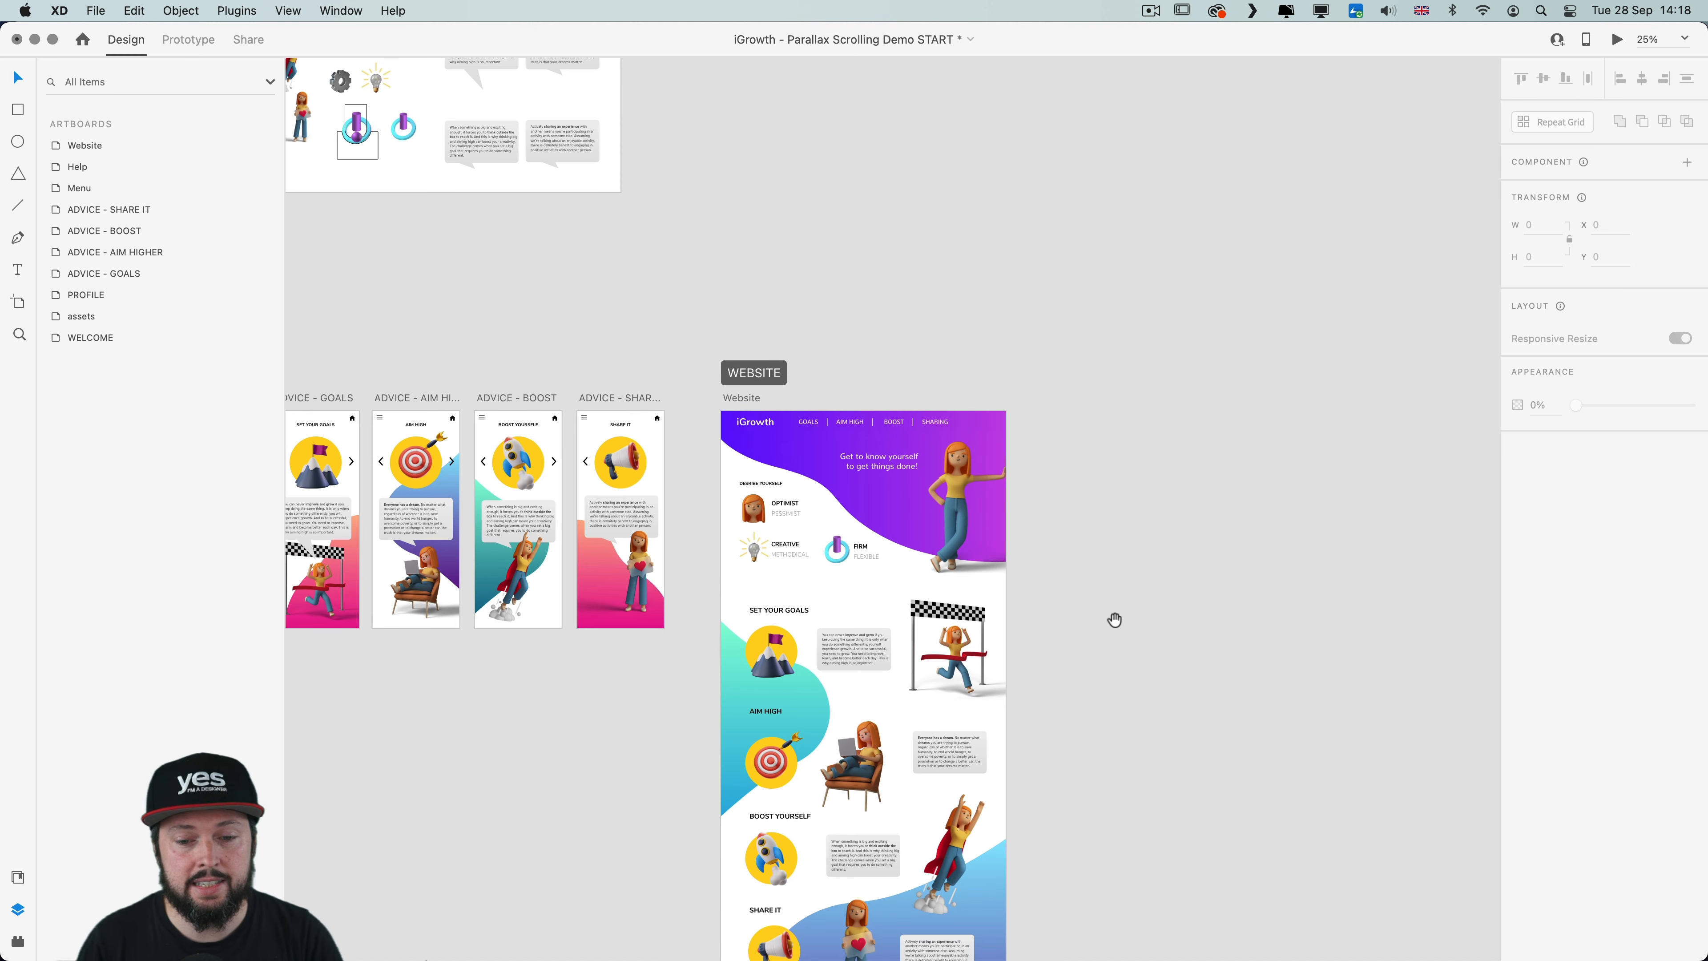
pyautogui.moveTo(1114, 619); pyautogui.dragTo(1063, 404)
pyautogui.moveTo(1036, 844); pyautogui.dragTo(643, 178)
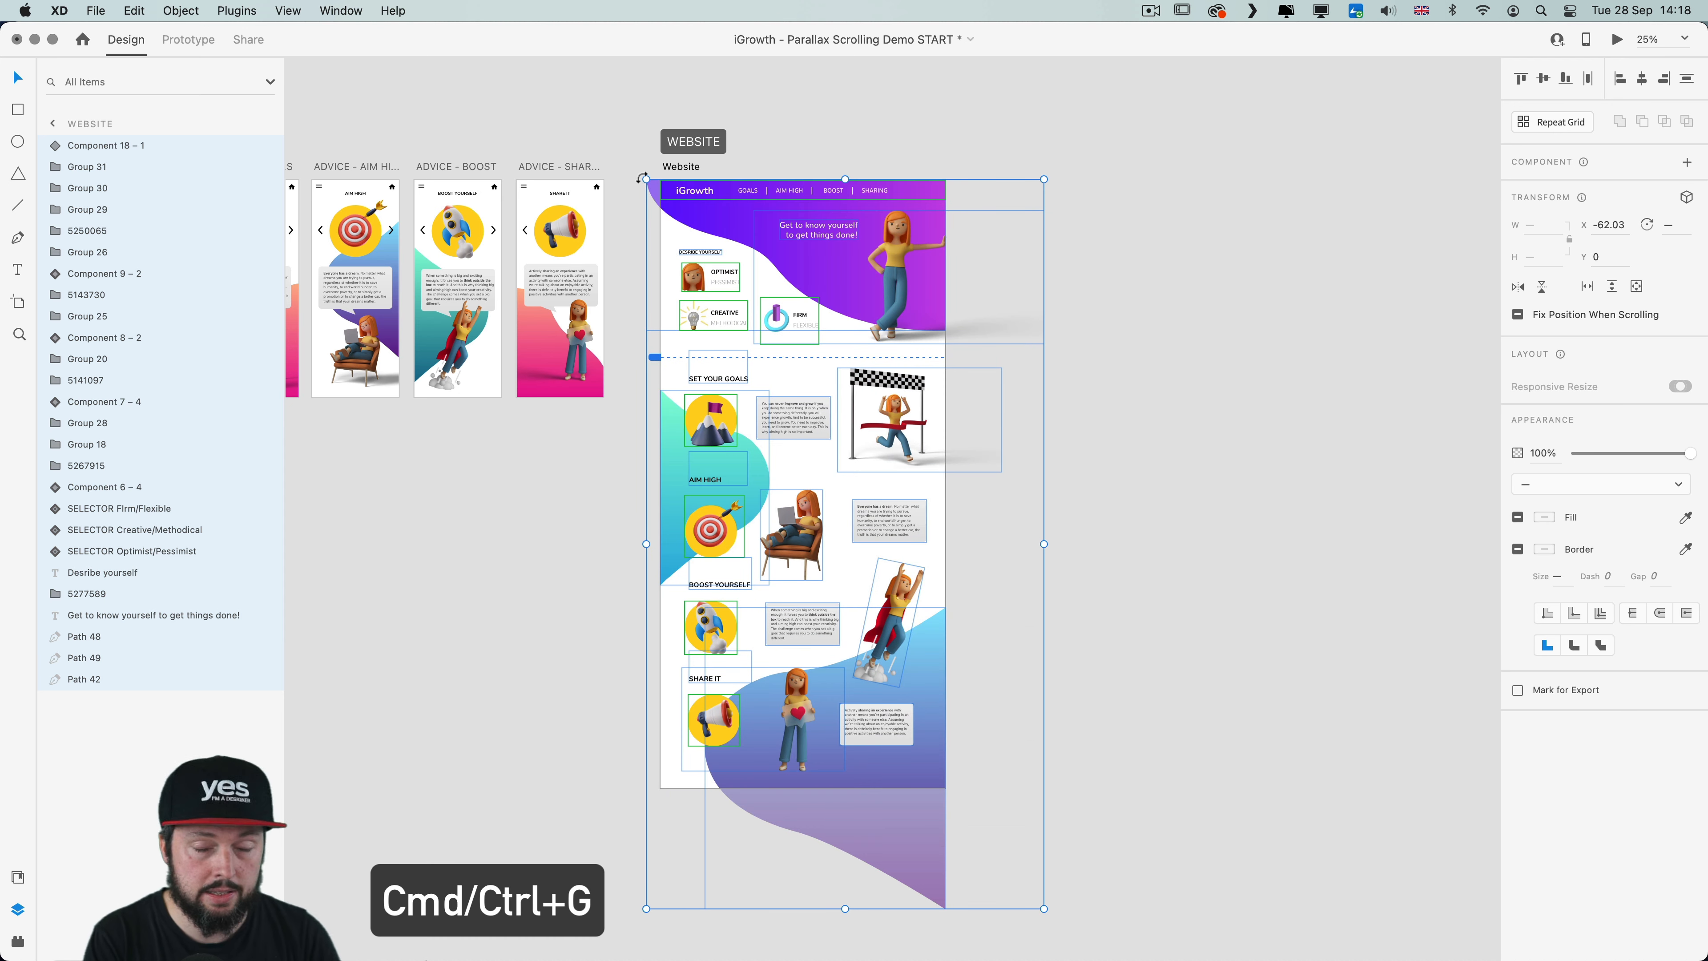
pyautogui.press('super+g')
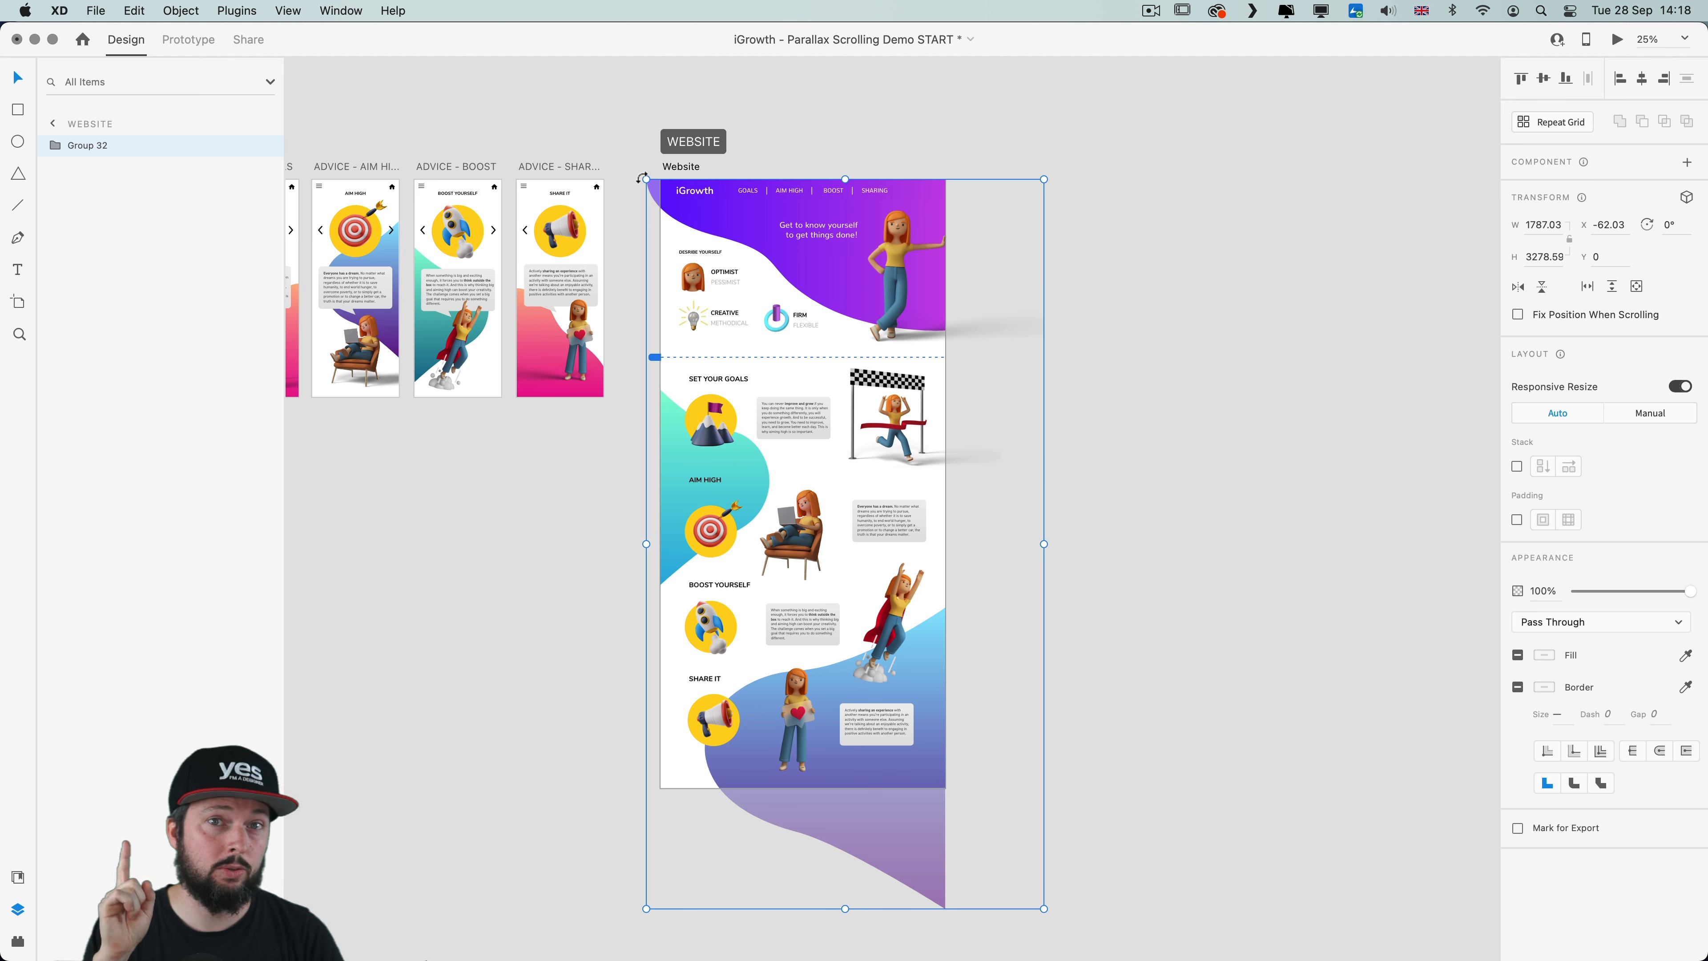
pyautogui.click(1147, 136)
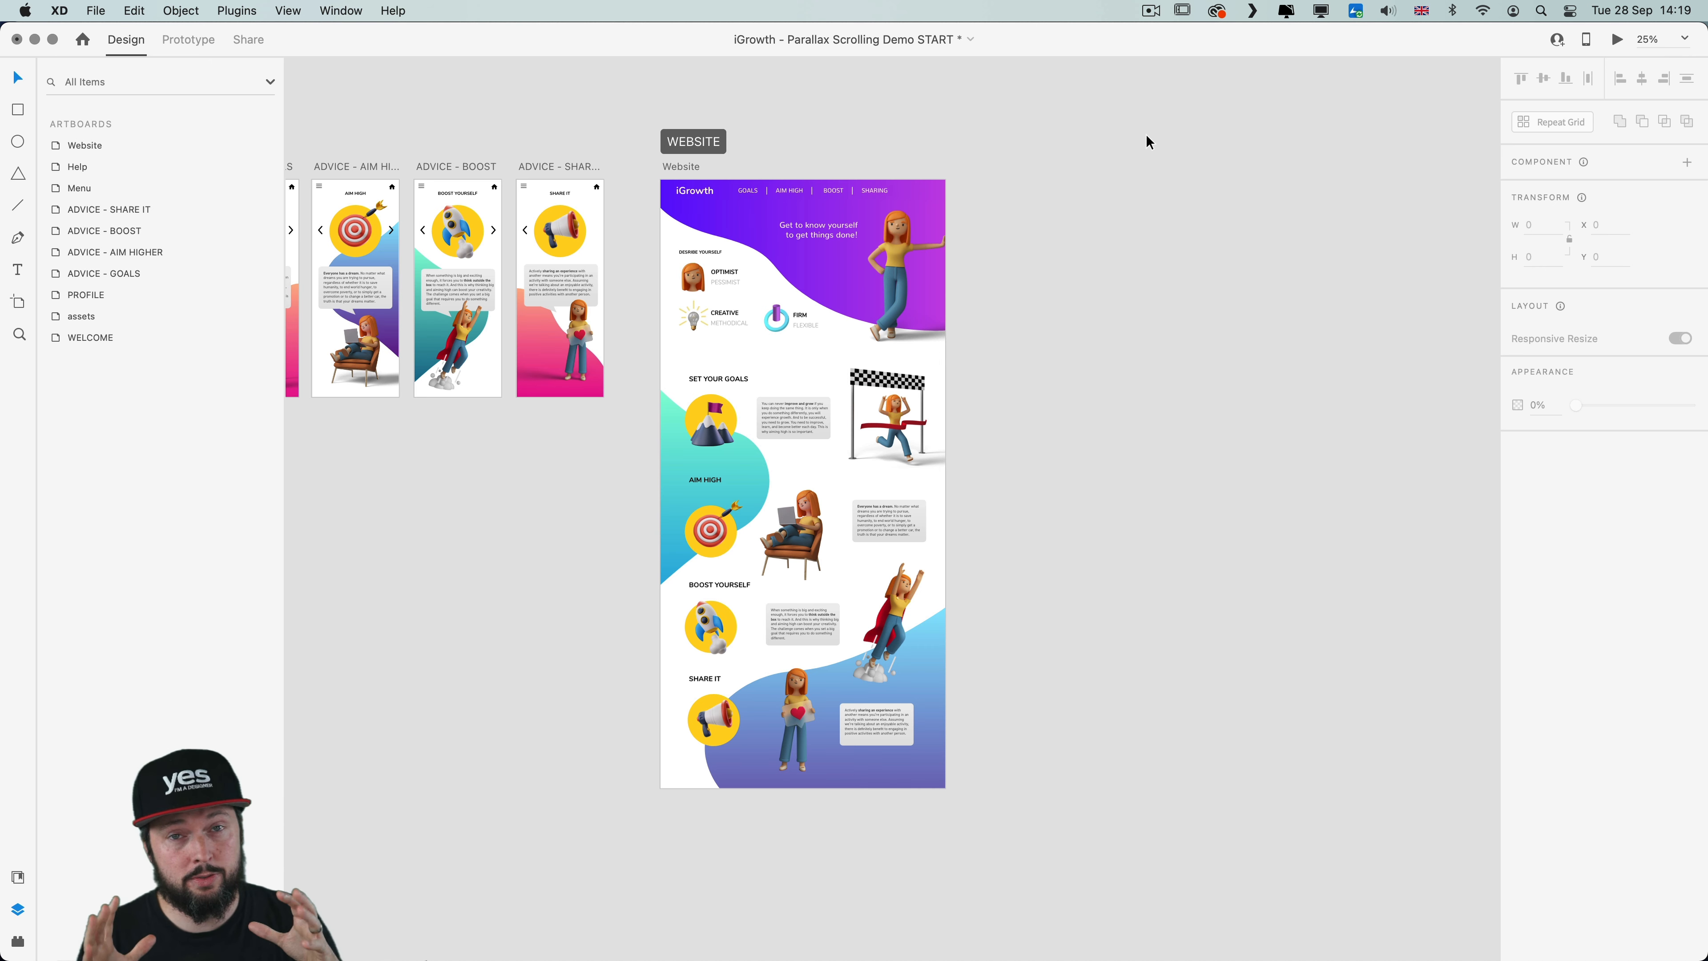
# Duplicate the Website artboard beside the original and move the copy farther away, to X 4715
pyautogui.hscroll(5, 854, 164)
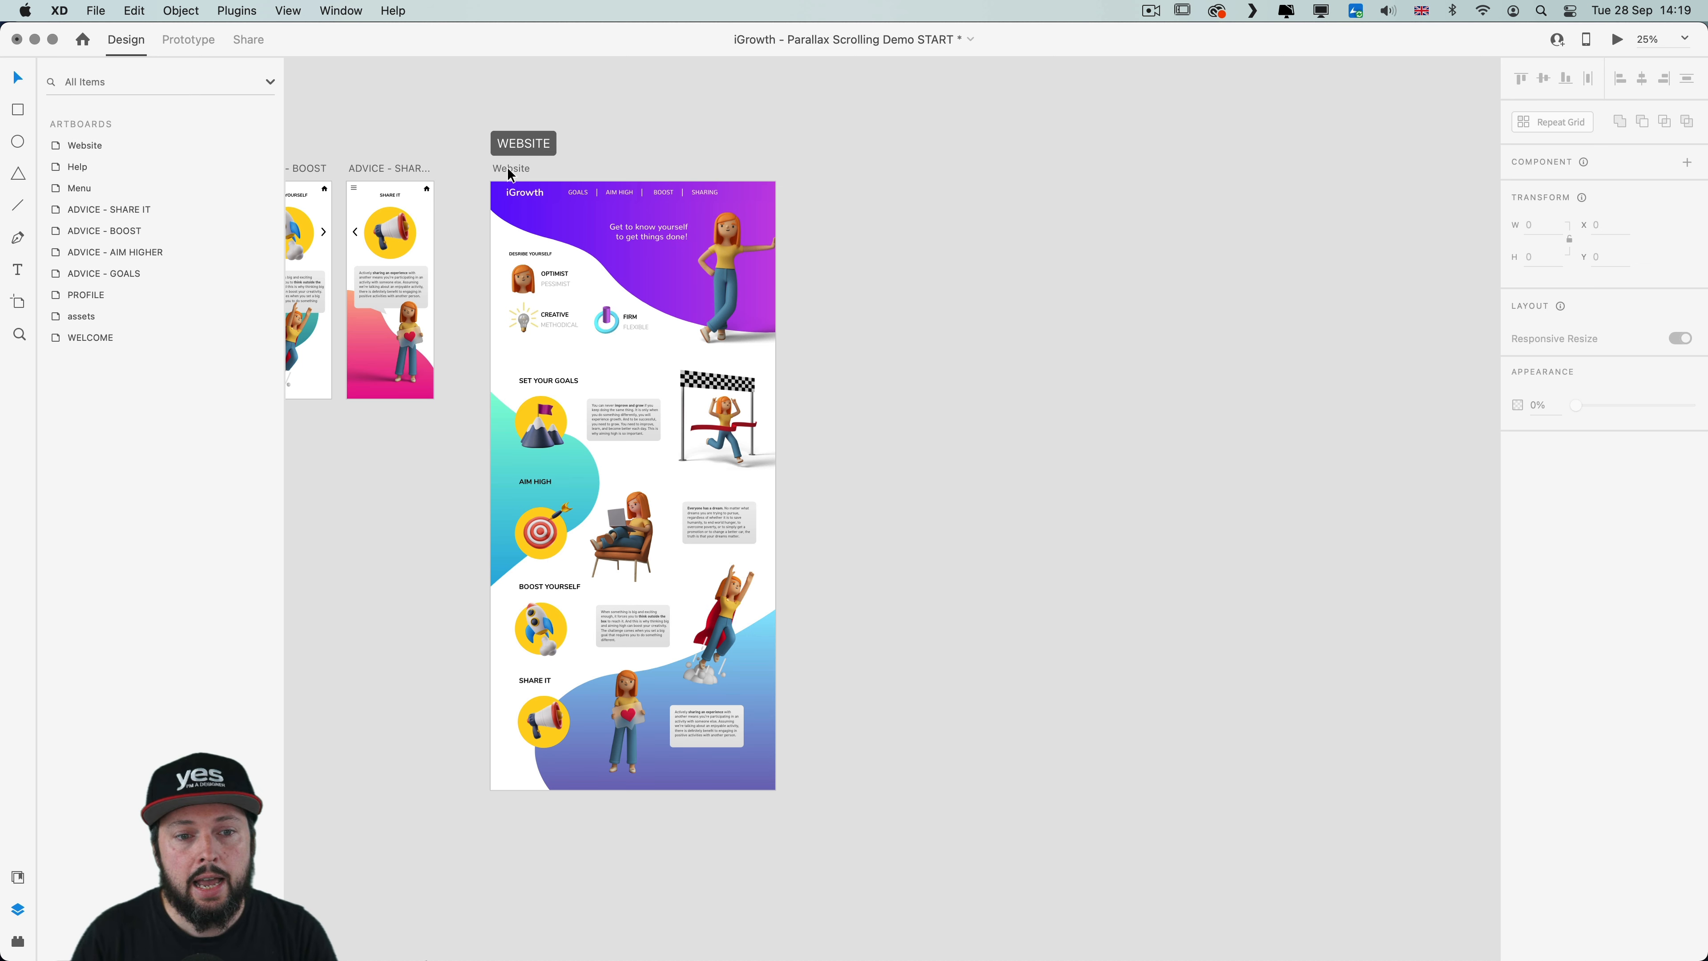
pyautogui.moveTo(506, 175); pyautogui.dragTo(839, 168)
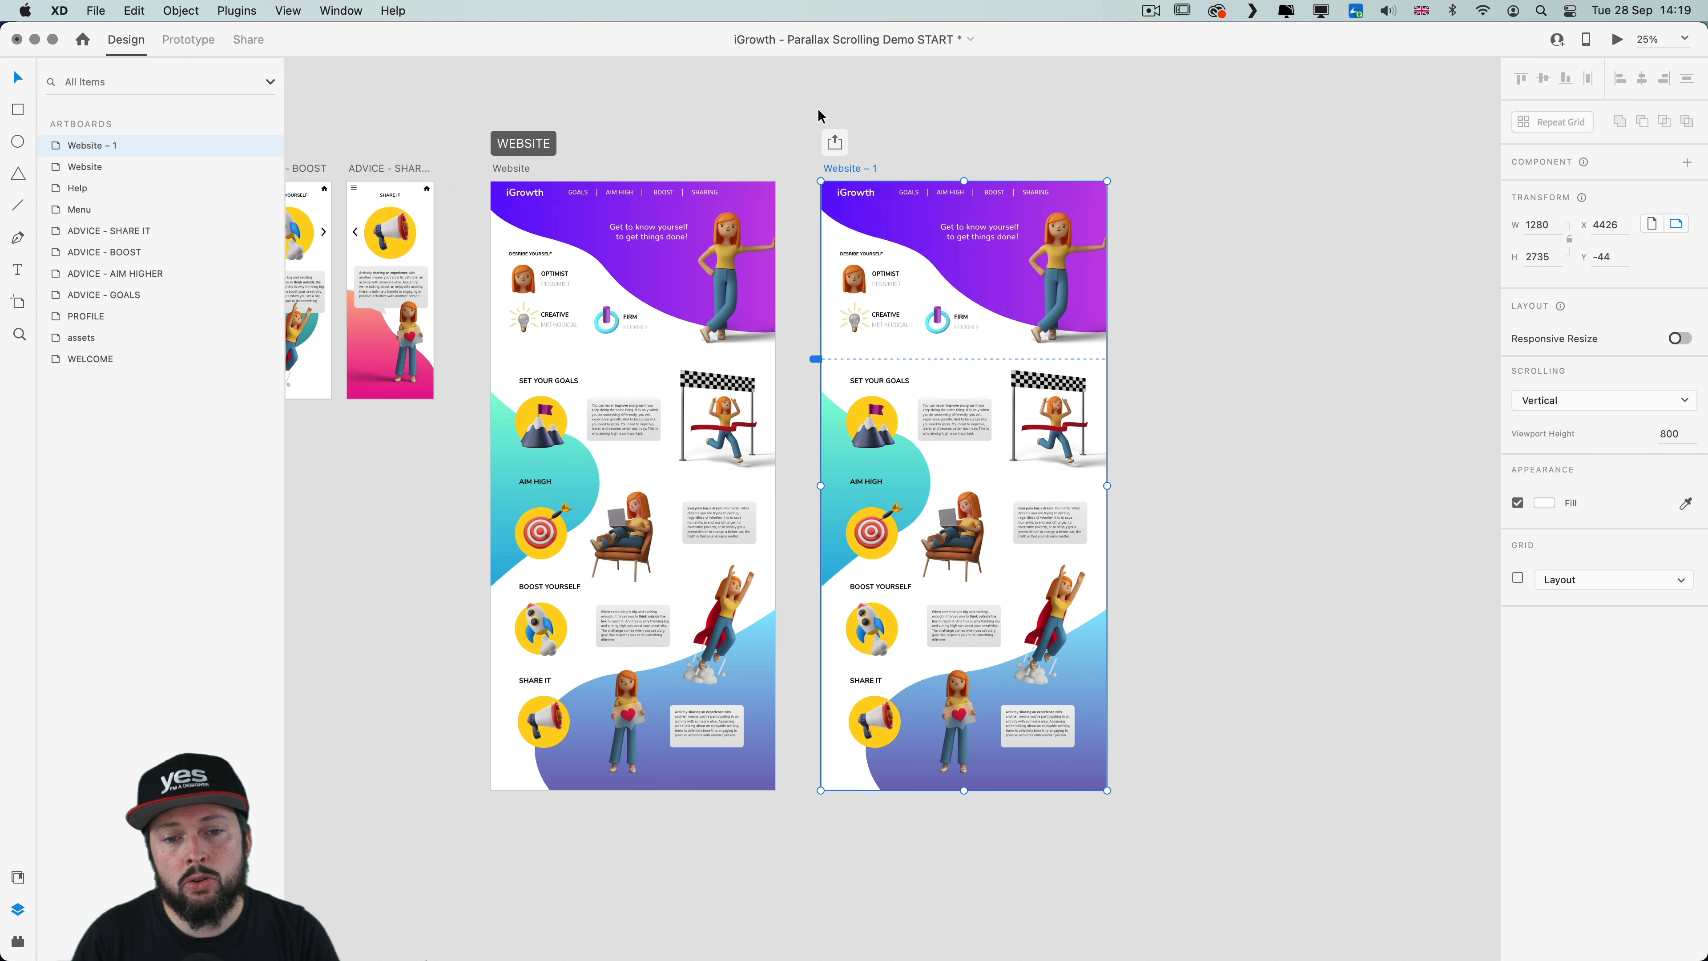
pyautogui.click(702, 108)
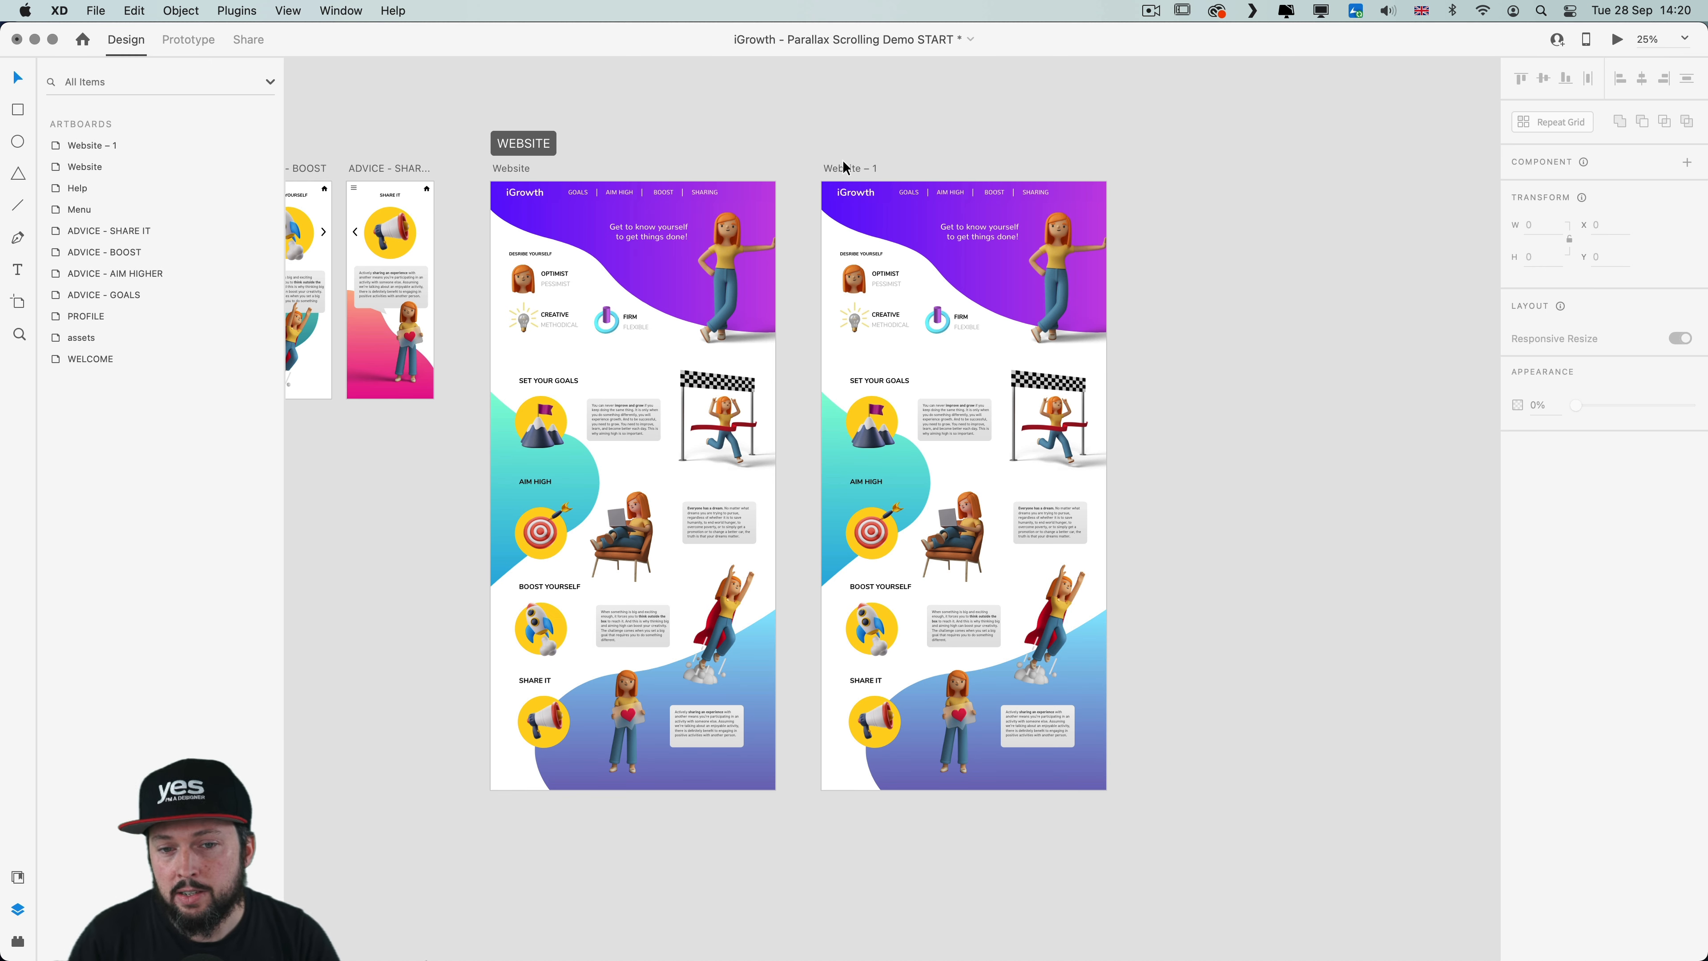
pyautogui.moveTo(845, 167); pyautogui.dragTo(908, 167)
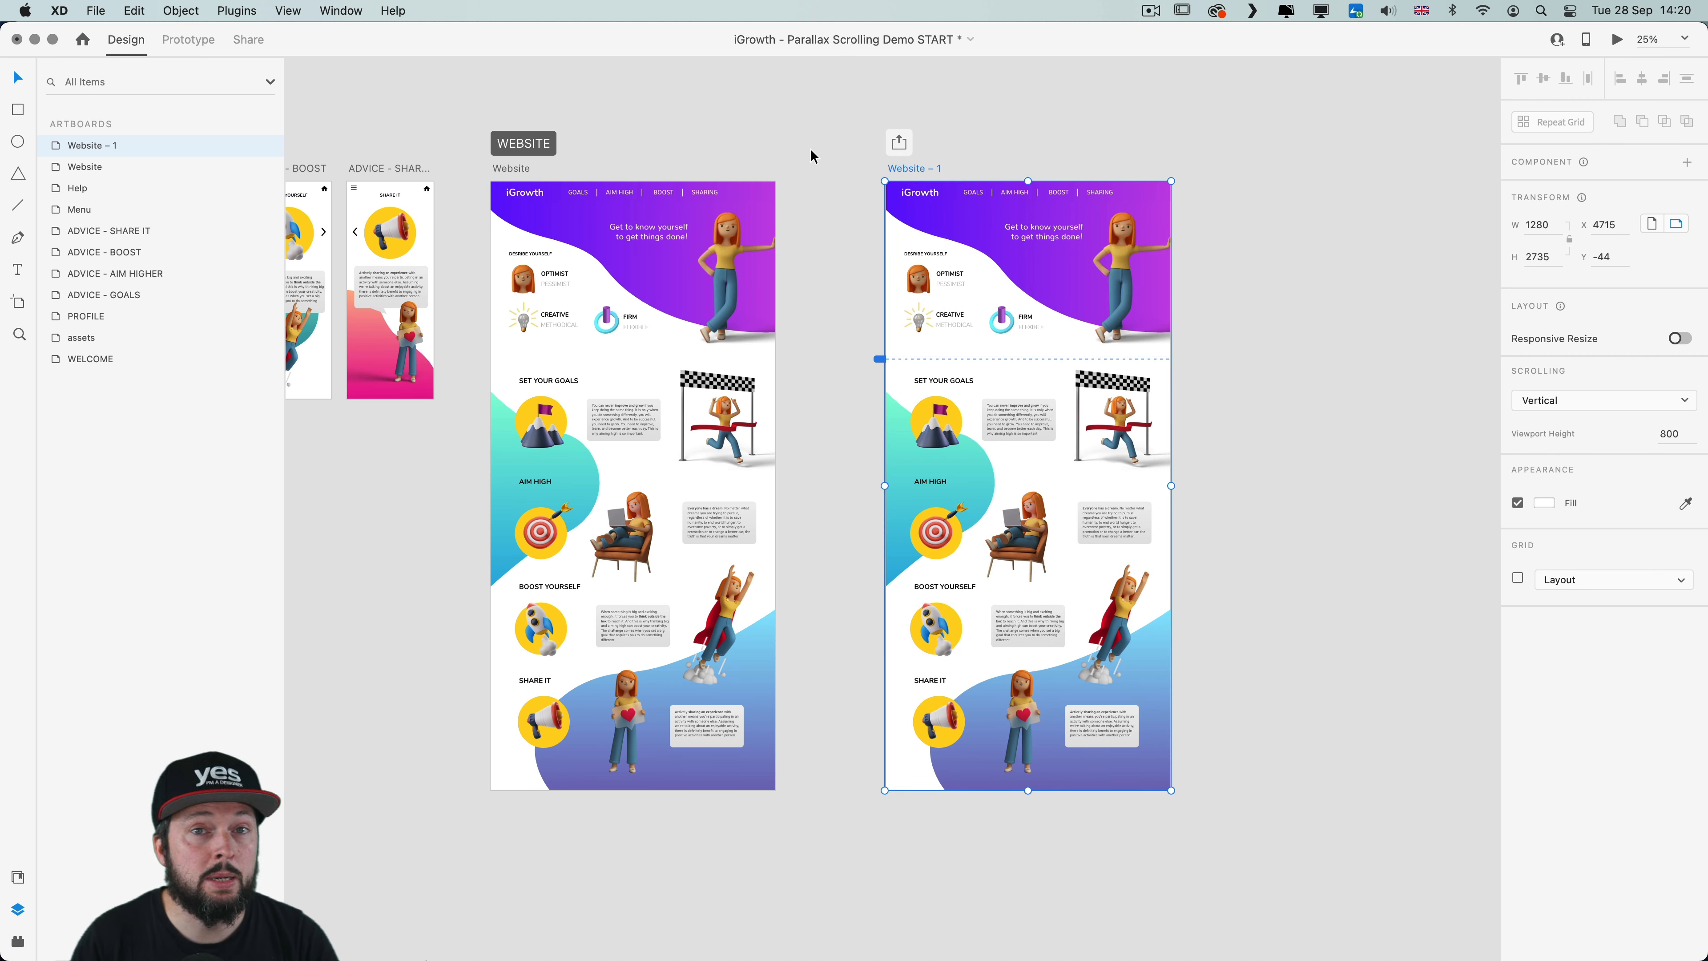
# Delete the leaning woman figure, the "Get to know yourself to get things done!" headline and the header component from the original Website artboard
pyautogui.click(788, 143)
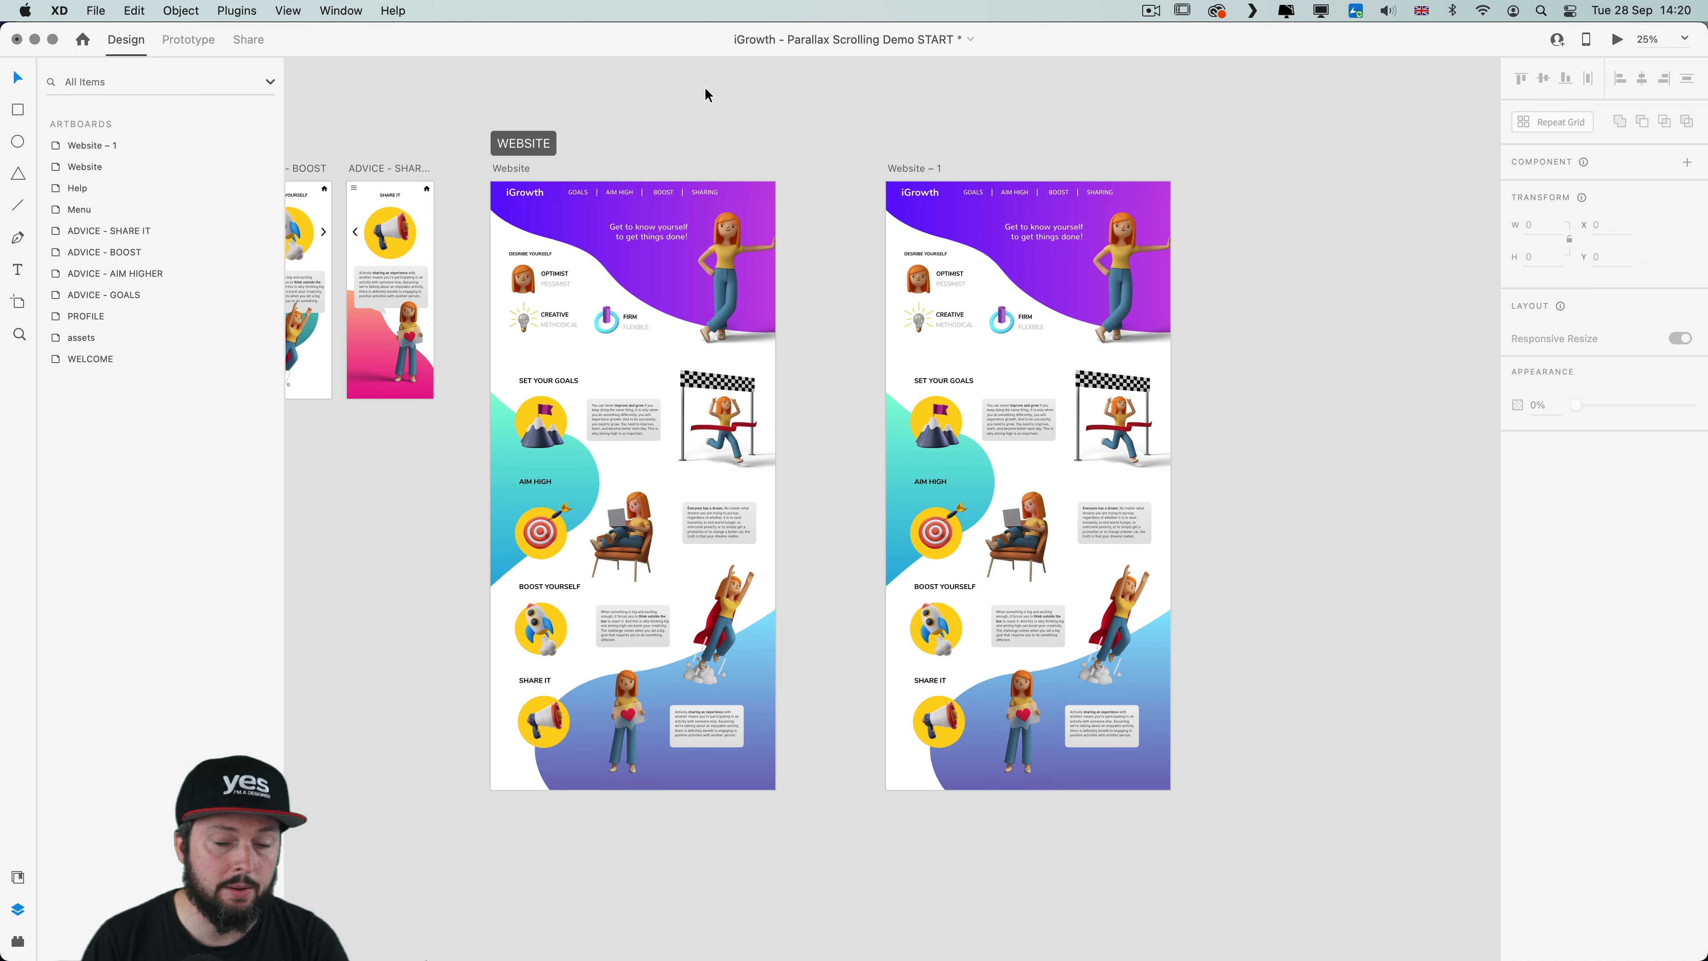
pyautogui.press('super+plus')
pyautogui.moveTo(750, 220); pyautogui.dragTo(1064, 664)
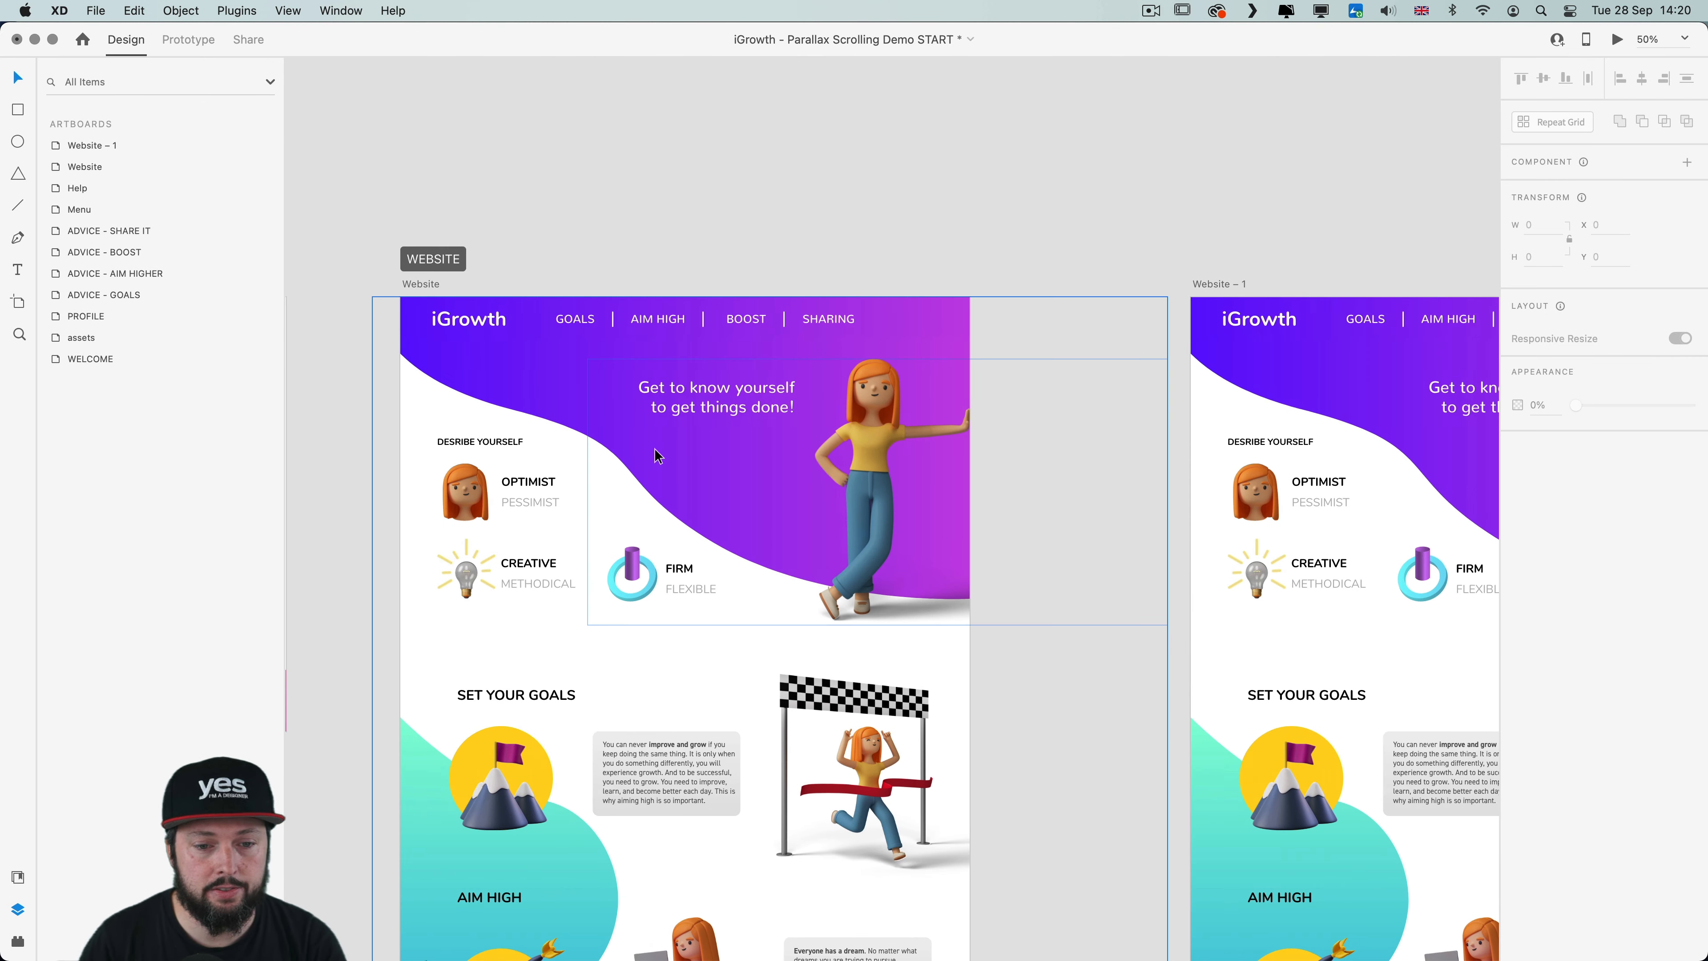
pyautogui.click(868, 447)
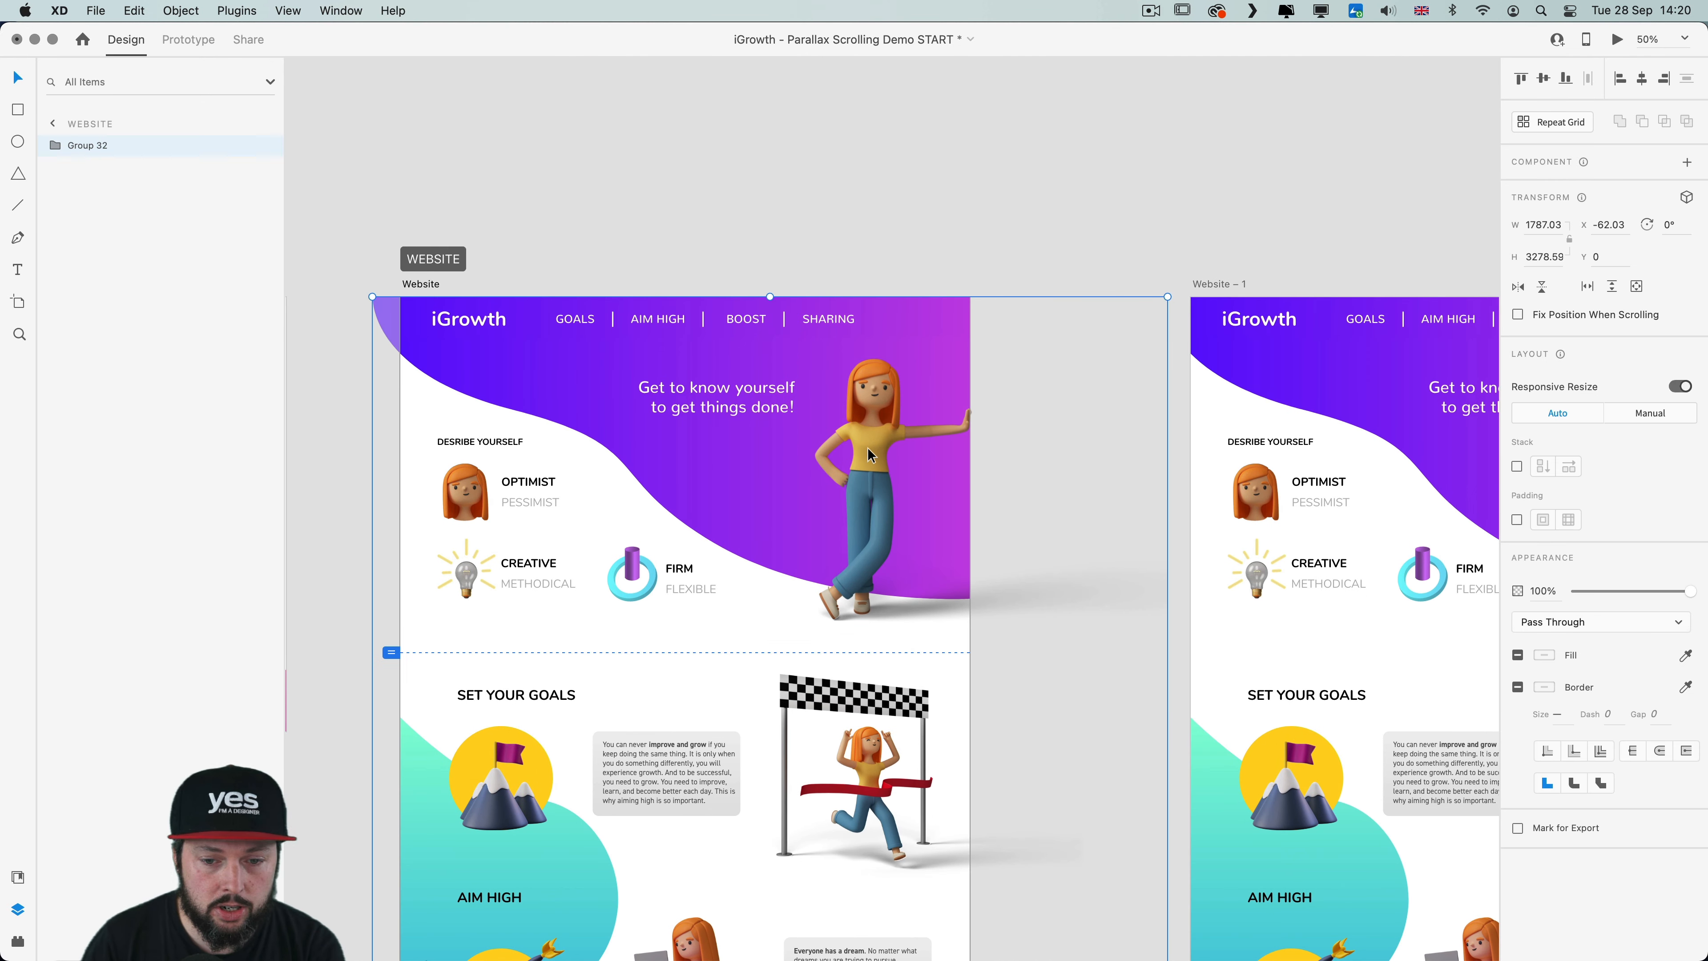
pyautogui.press('Delete')
pyautogui.click(700, 402)
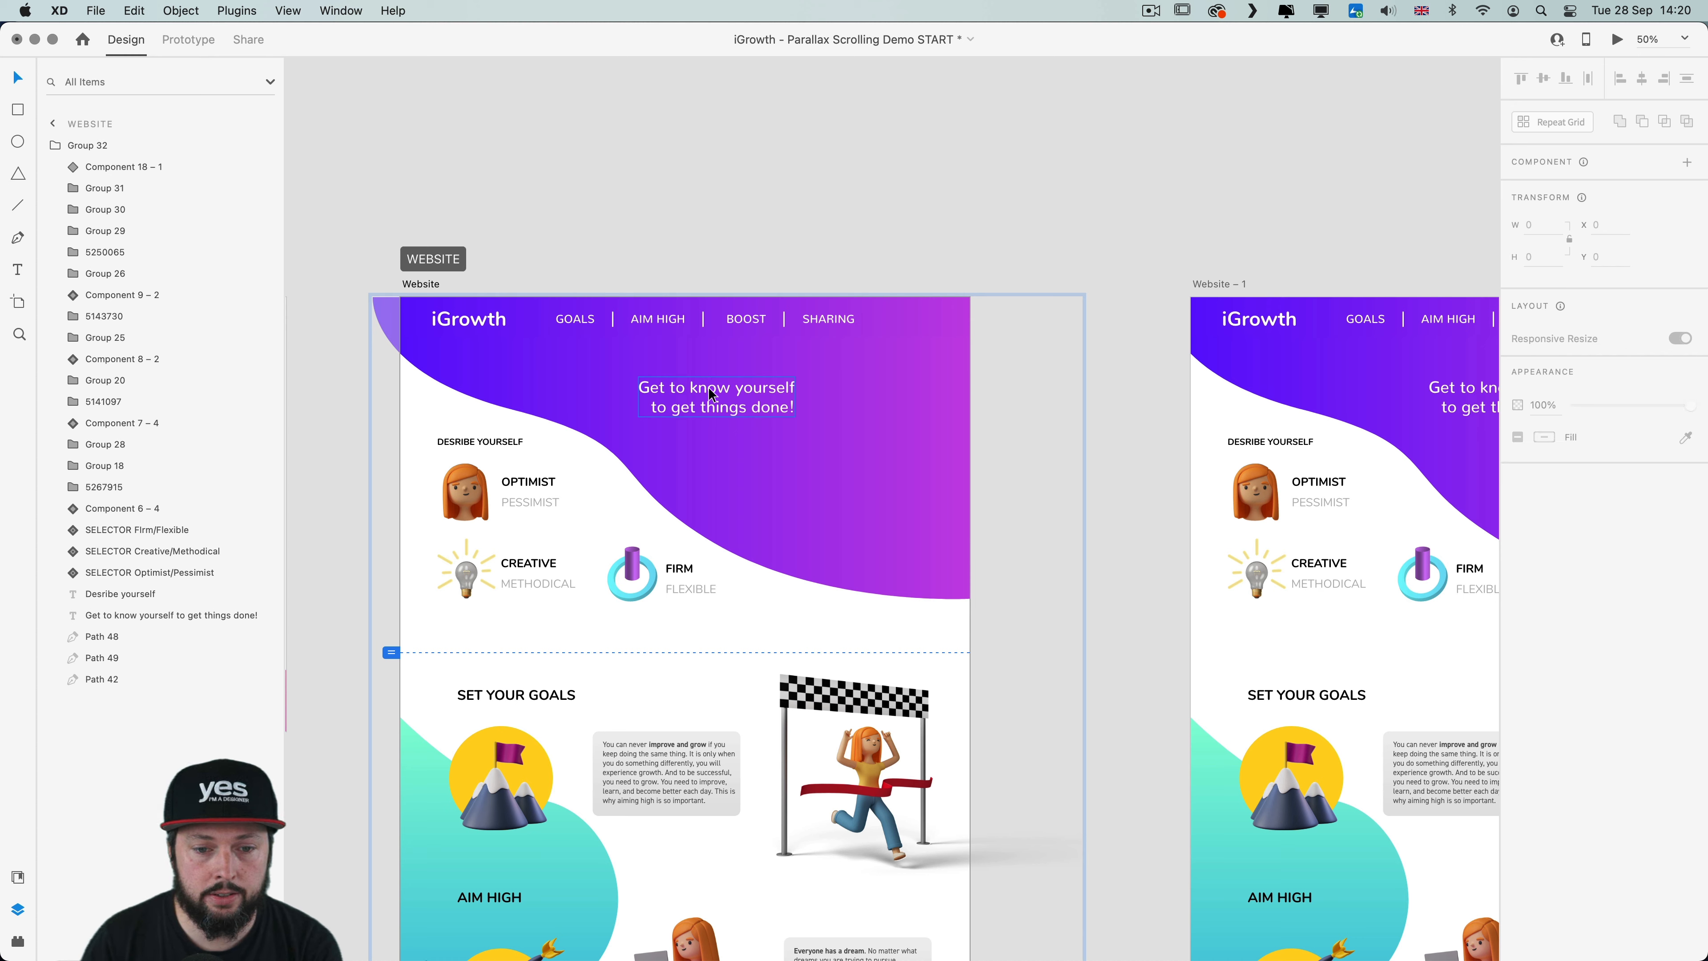
pyautogui.press('Delete')
pyautogui.click(714, 321)
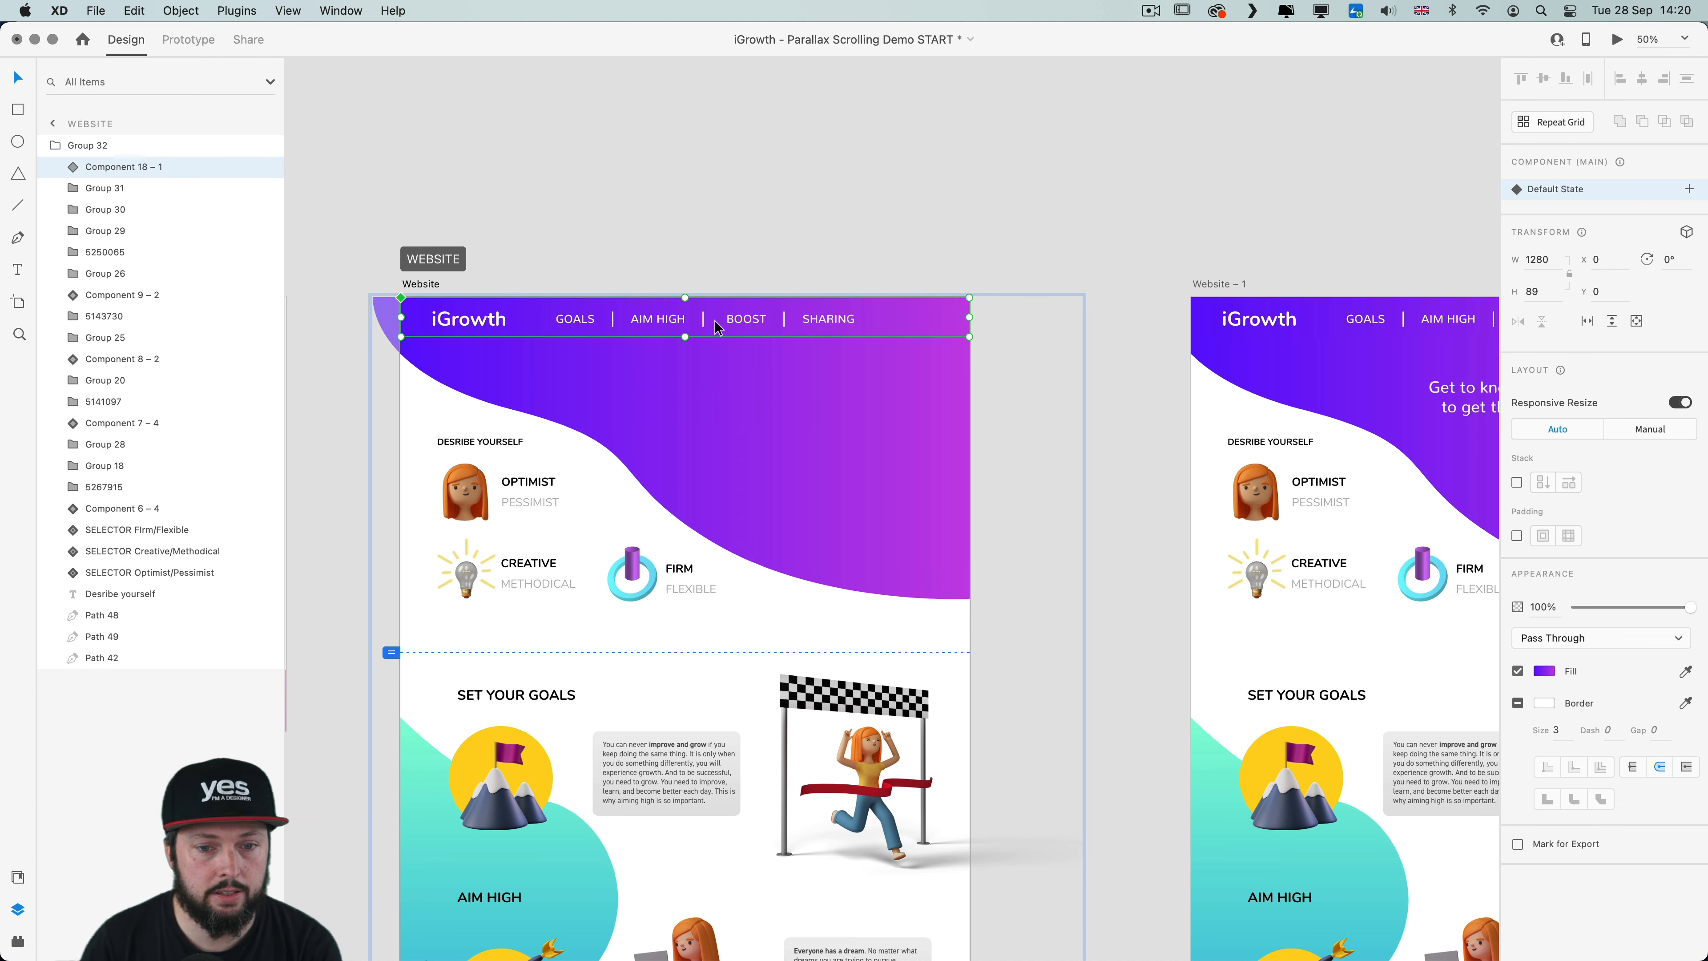
pyautogui.press('Delete')
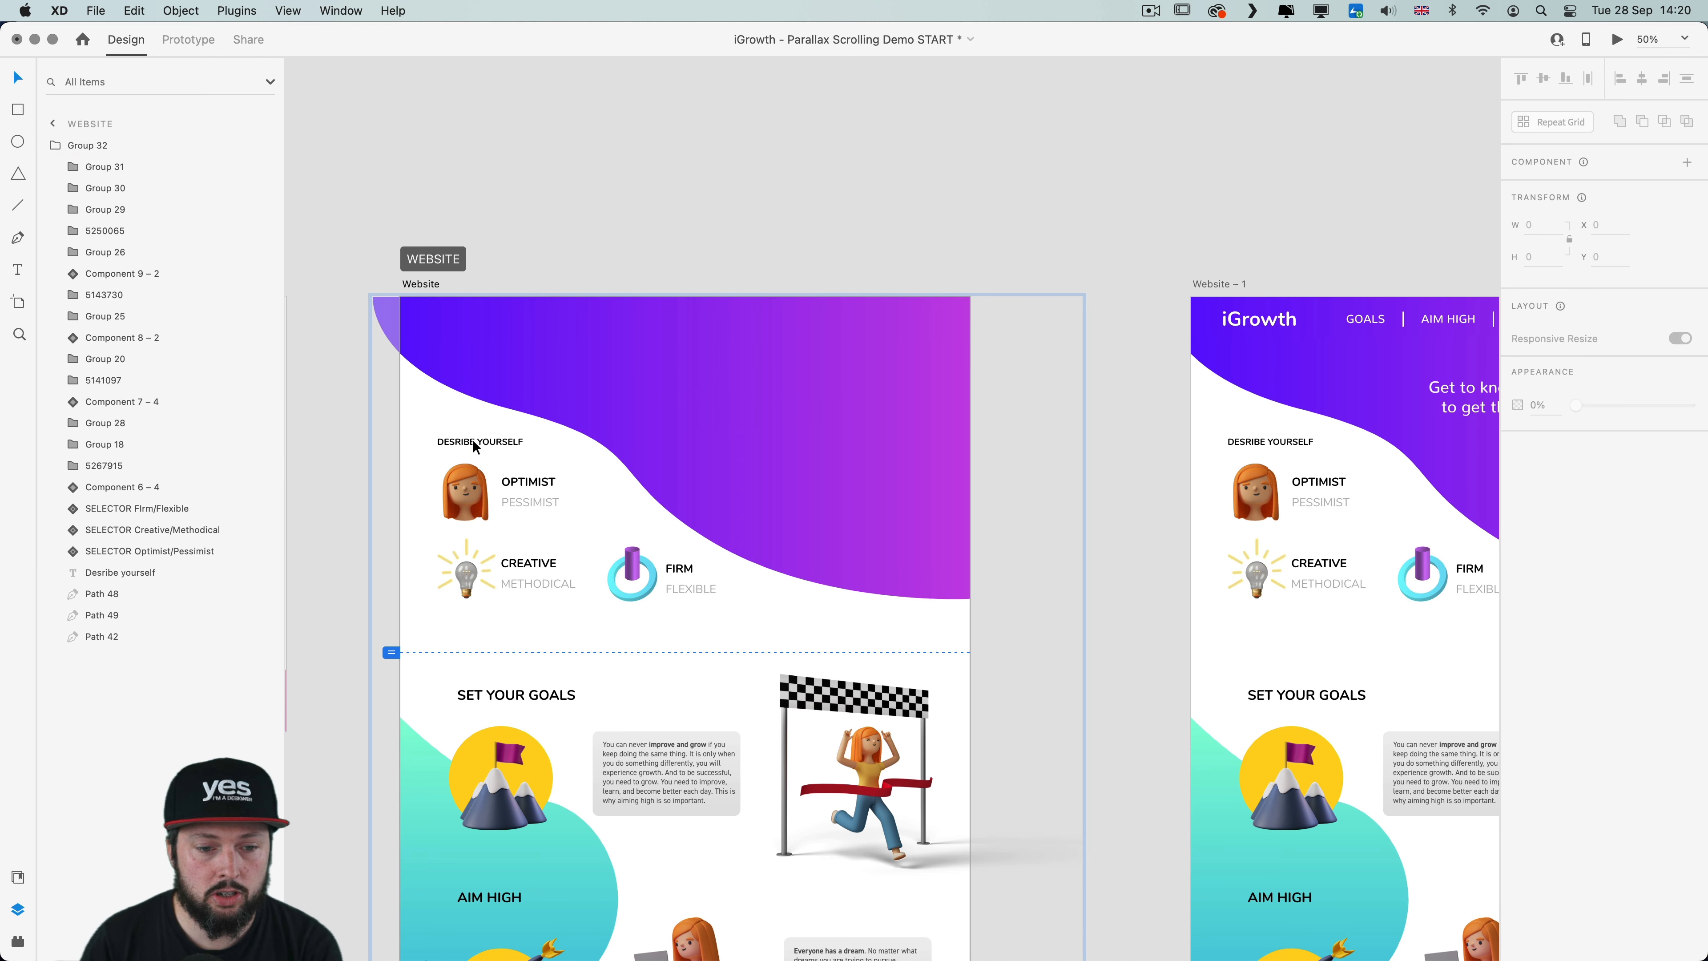
# Delete the "Desribe yourself" label and the Optimist/Pessimist, Creative/Methodical and Firm/Flexible selectors from the original Website artboard
pyautogui.click(454, 444)
pyautogui.press('Delete')
pyautogui.click(477, 484)
pyautogui.press('Delete')
pyautogui.click(478, 566)
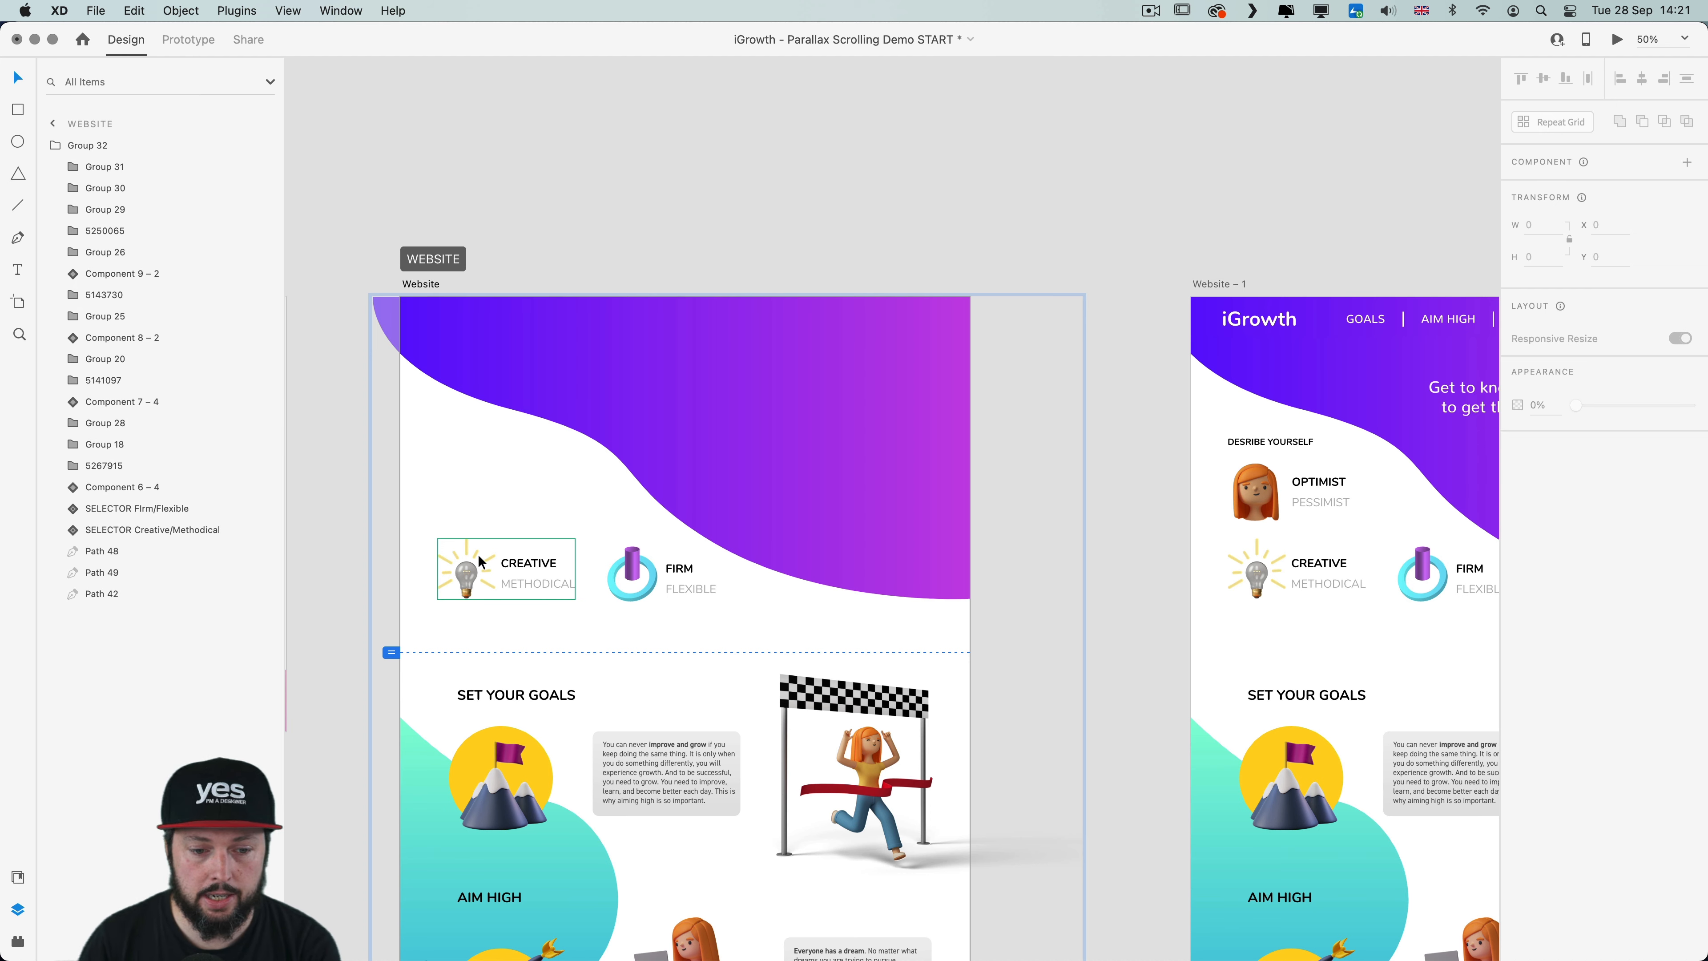
pyautogui.press('Delete')
pyautogui.click(607, 563)
pyautogui.press('Delete')
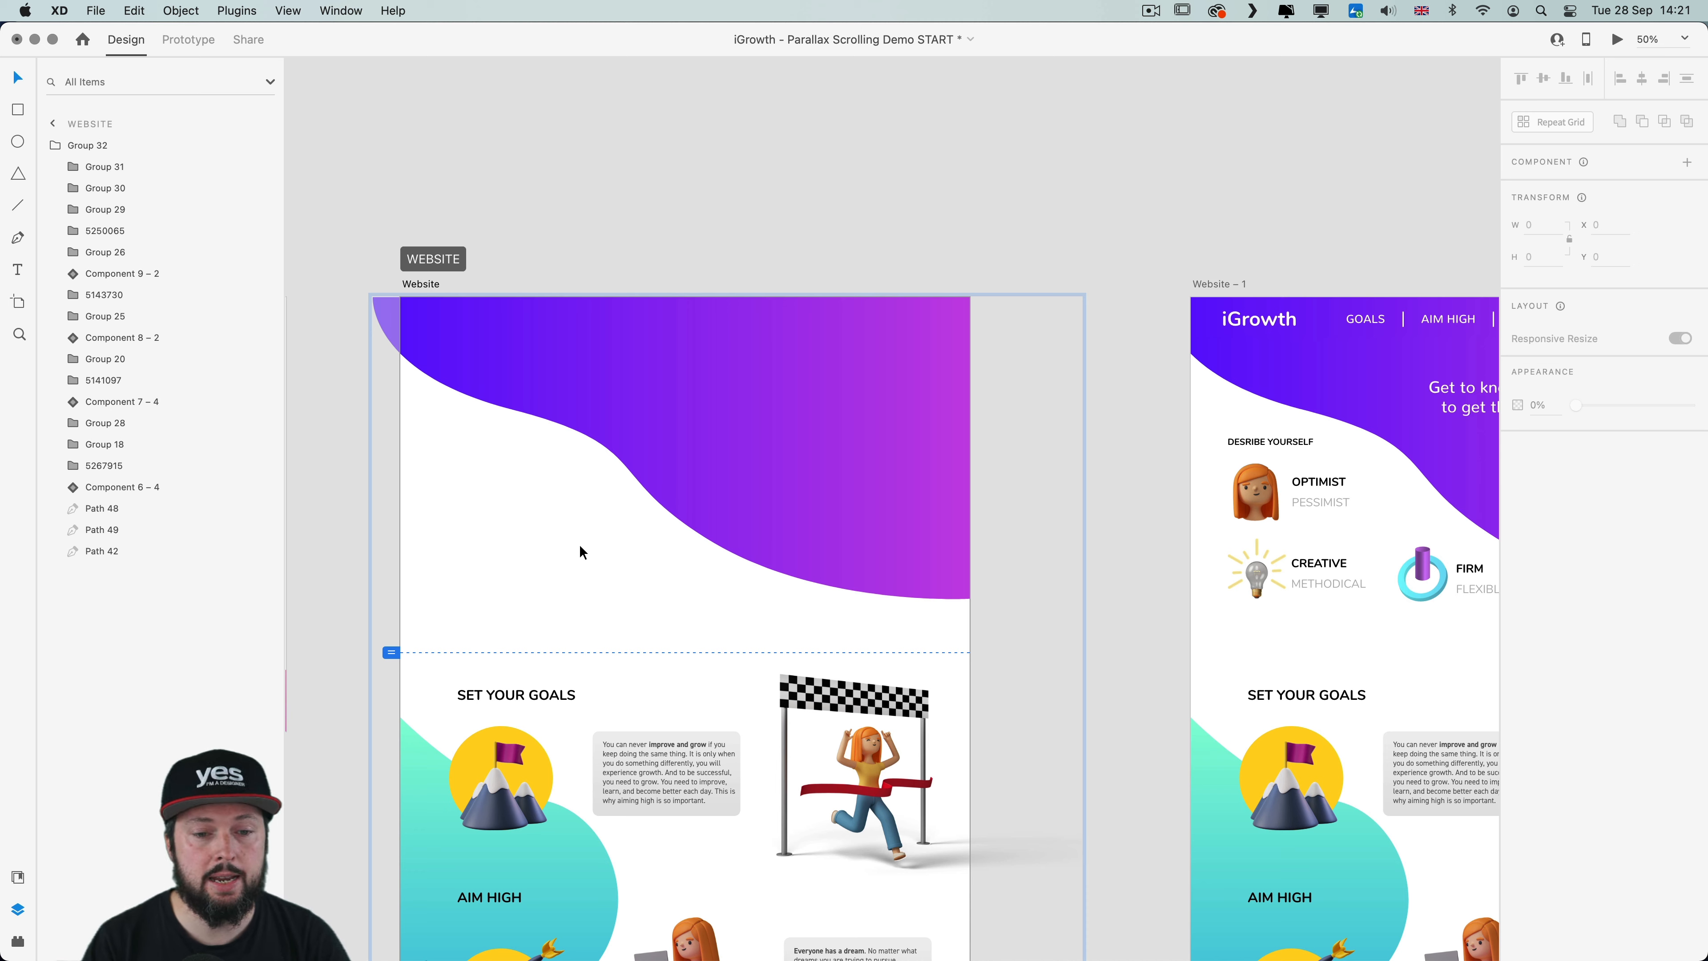
# Stretch the purple gradient background shape downward and slightly outward to about W 1298, H 1408
pyautogui.click(682, 442)
pyautogui.moveTo(538, 523); pyautogui.dragTo(655, 385)
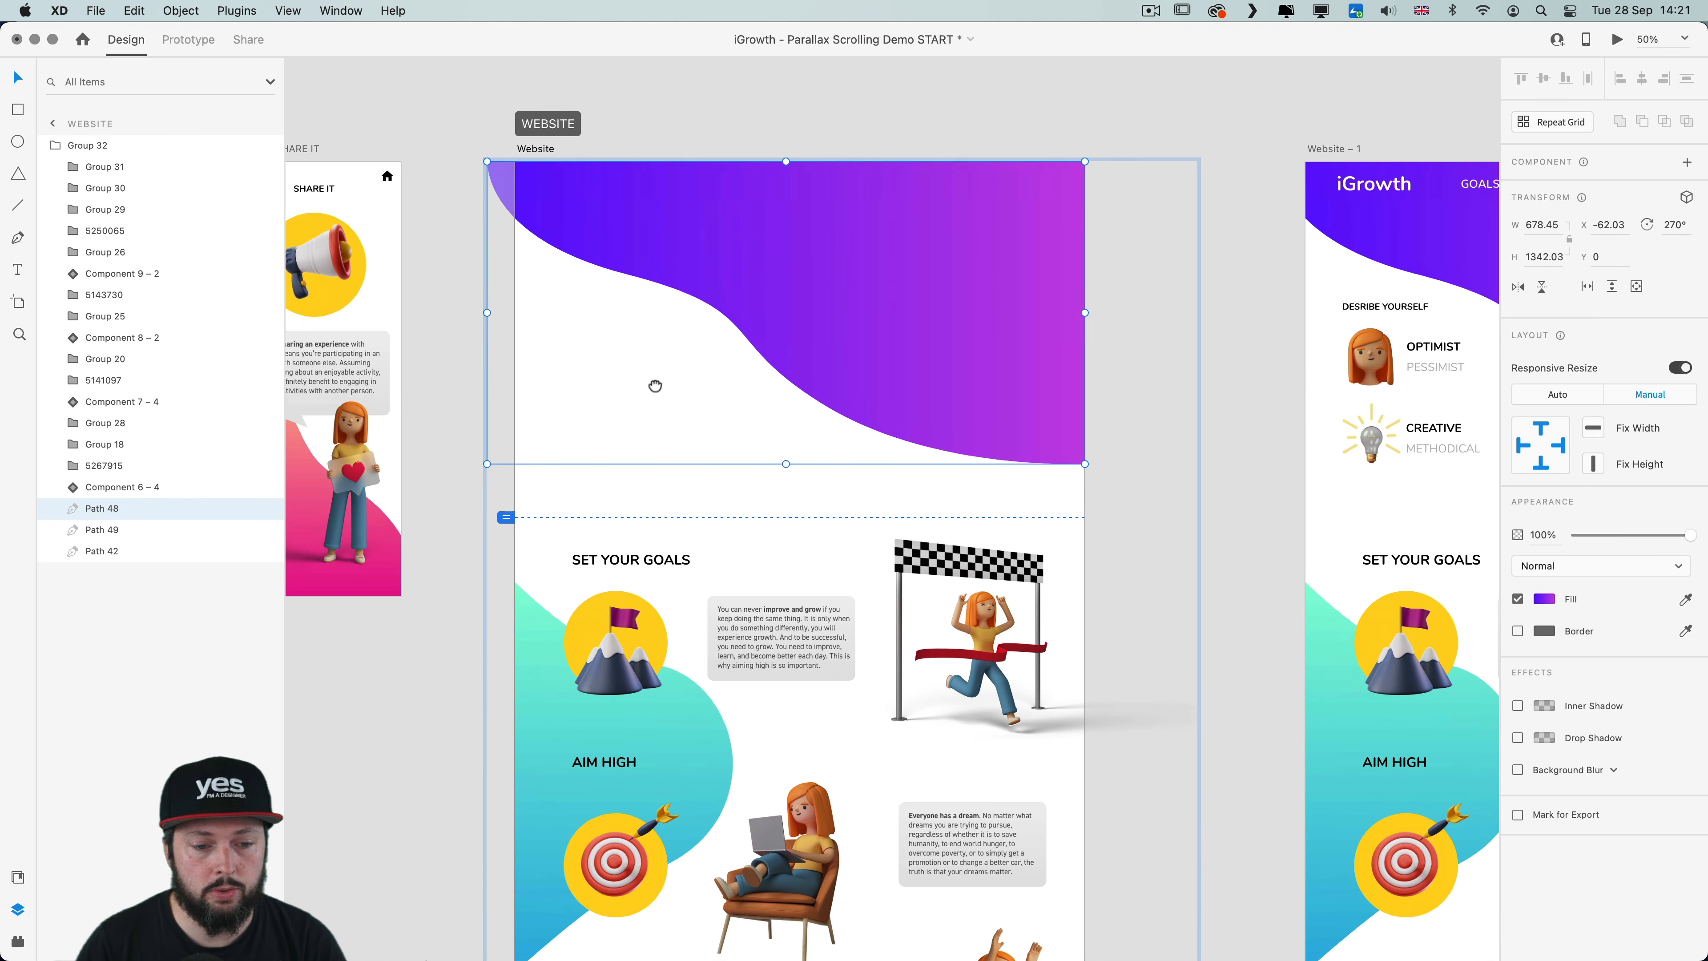
pyautogui.press('super+minus')
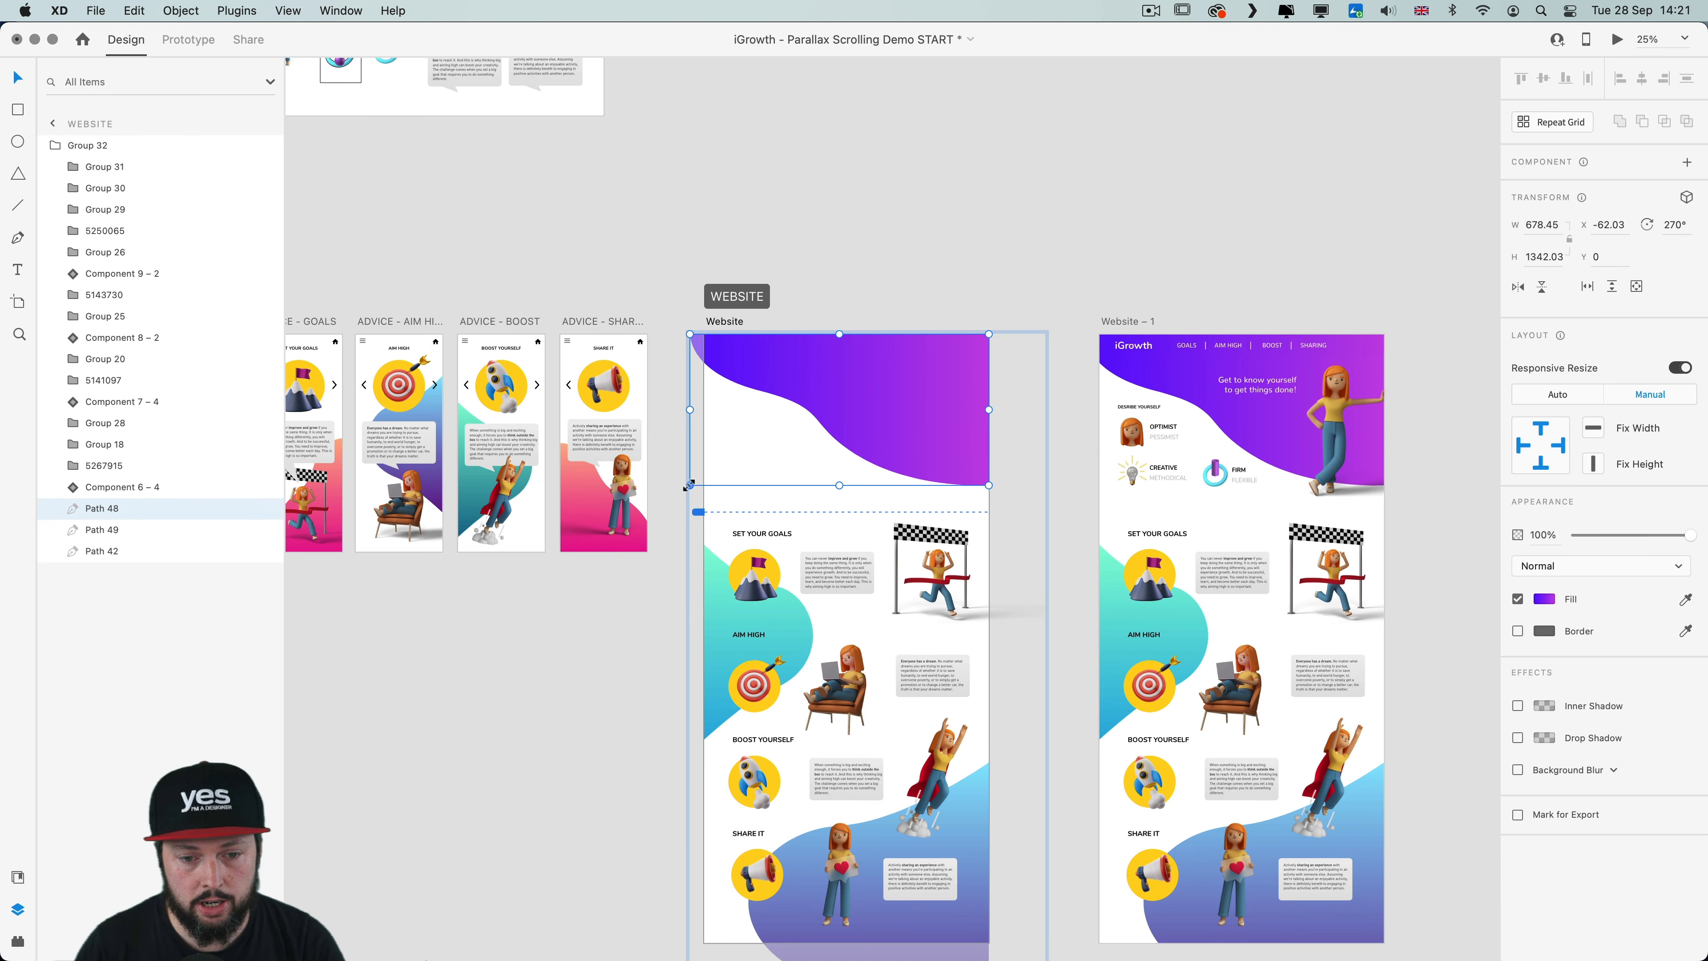
pyautogui.moveTo(689, 484); pyautogui.dragTo(676, 622)
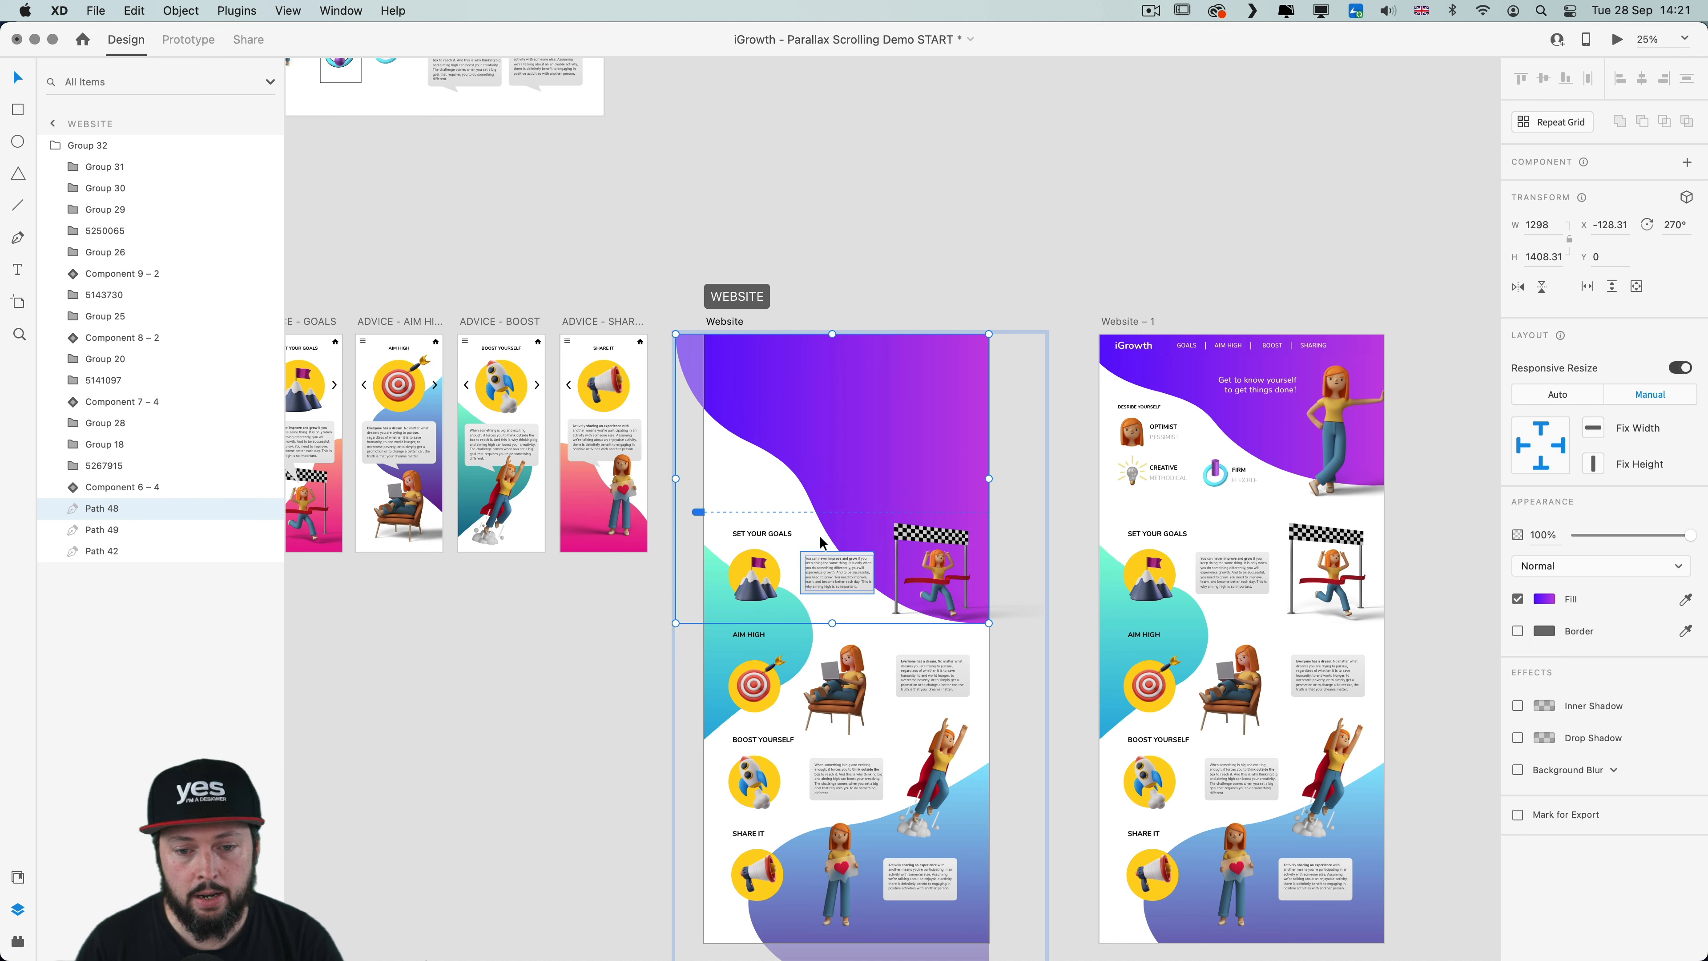
# Reshape the purple background's lower curve, moving its anchor points to about X 105, Y 906 and X 711, Y 1143, and adjusting a curve handle
pyautogui.doubleClick(853, 416)
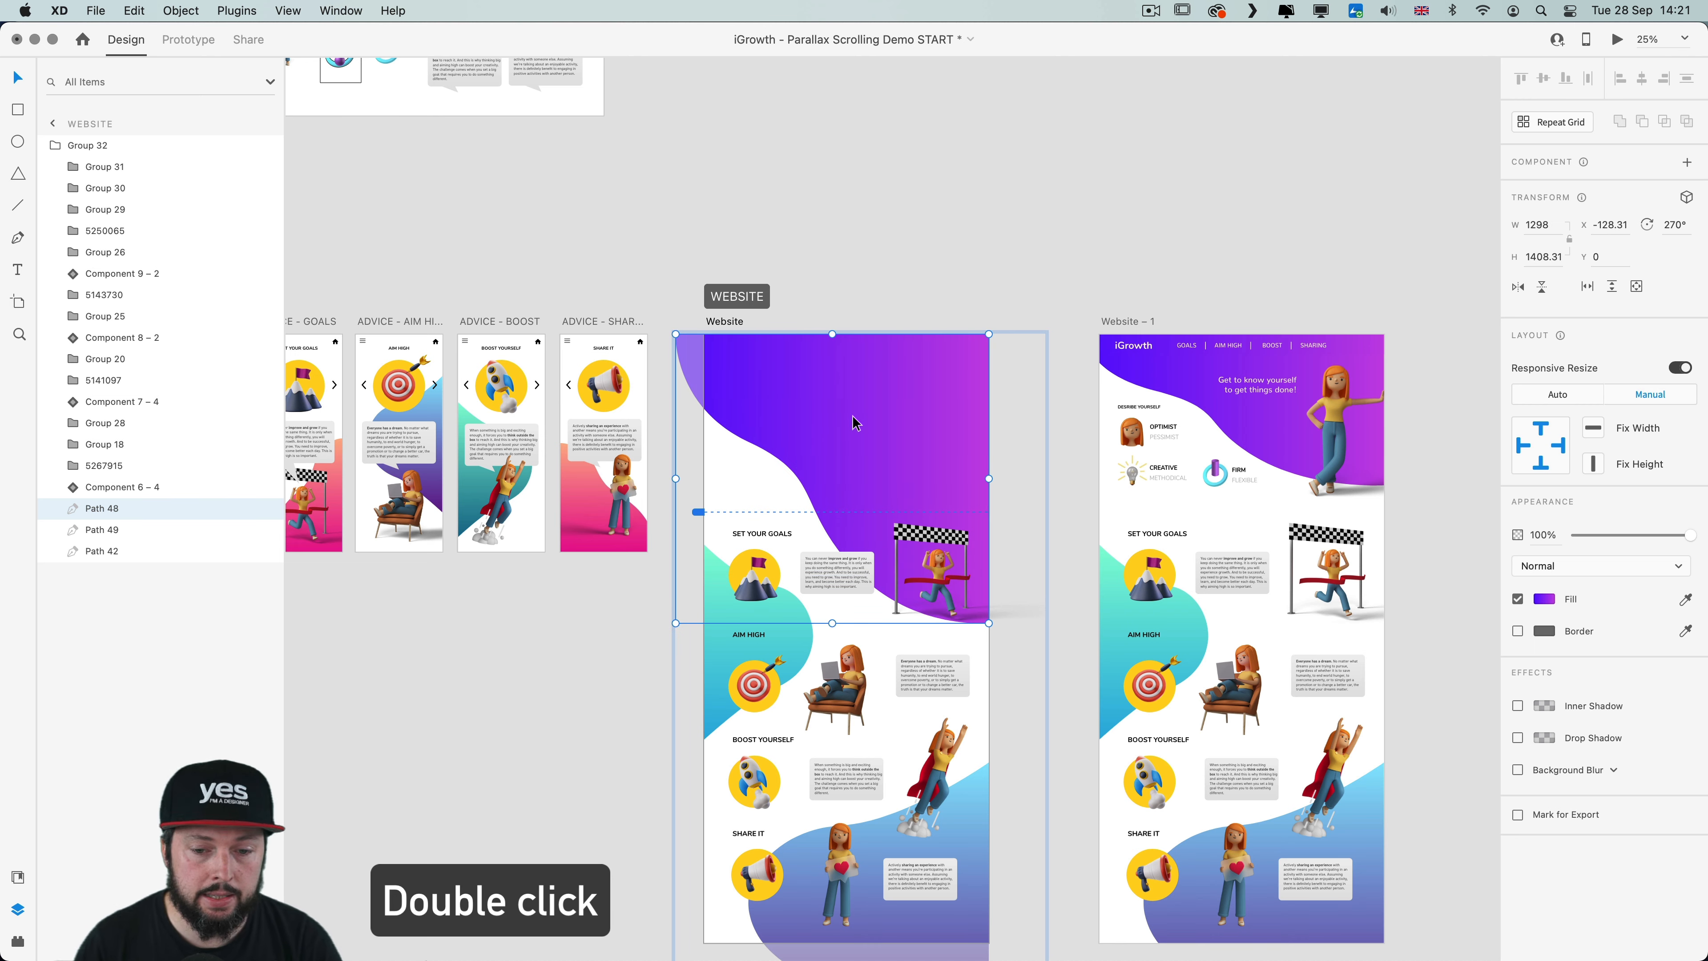
pyautogui.press('super+equal')
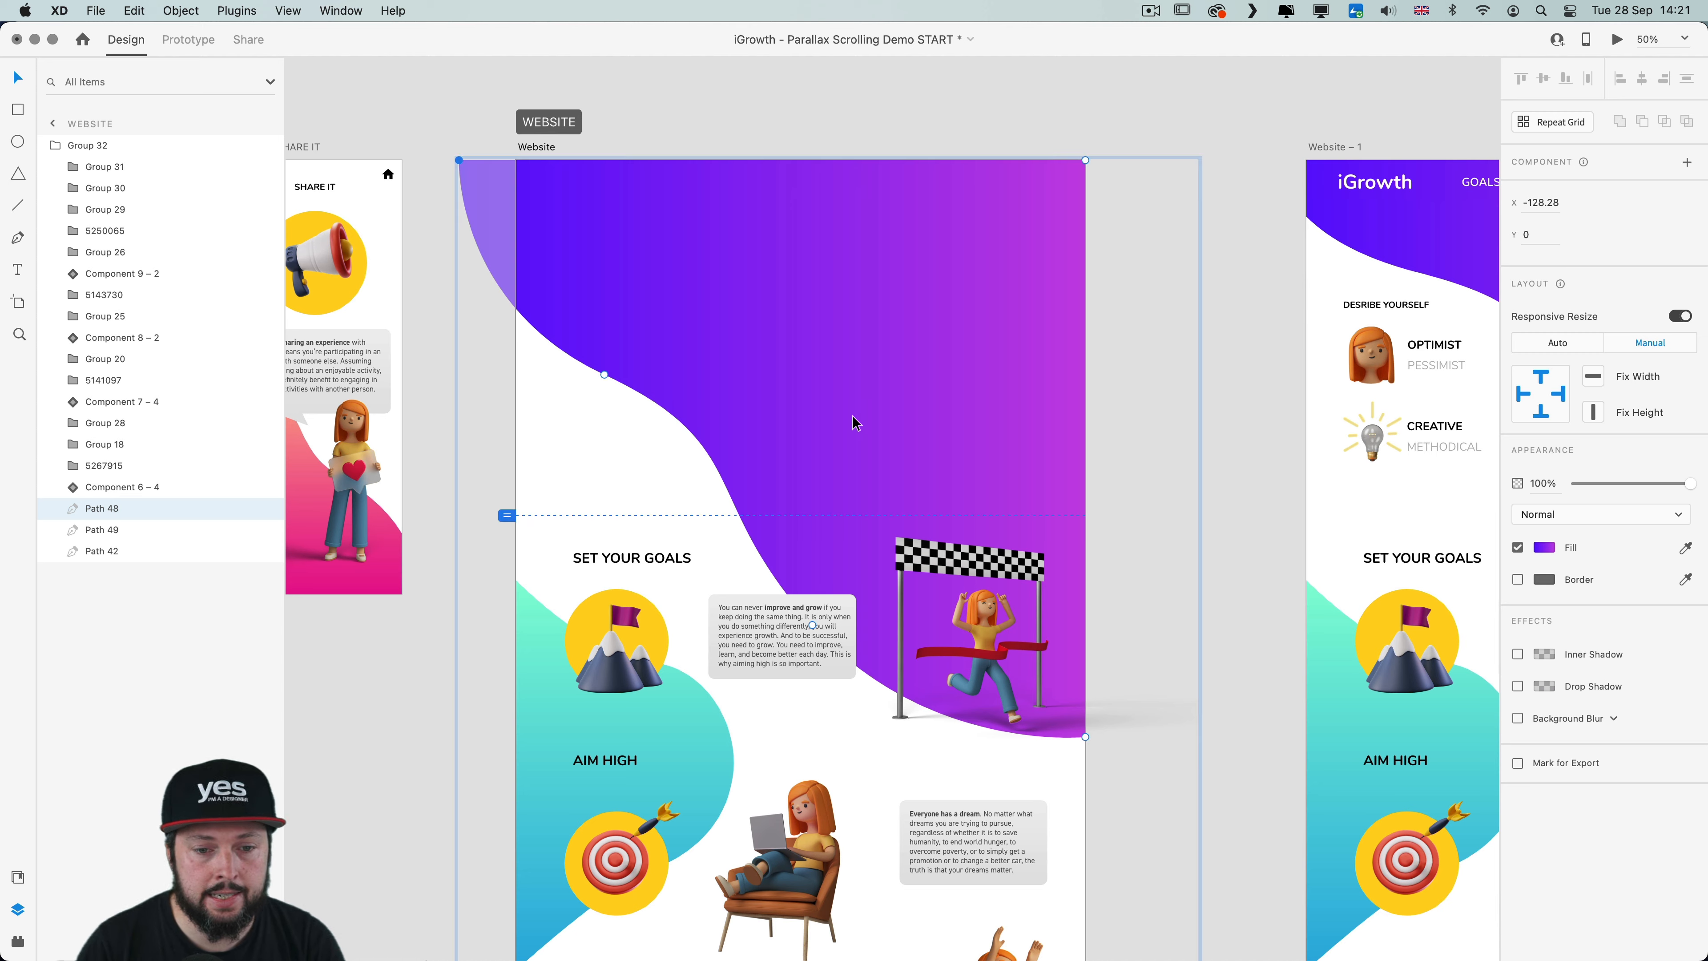
pyautogui.click(610, 393)
pyautogui.moveTo(596, 398); pyautogui.dragTo(580, 552)
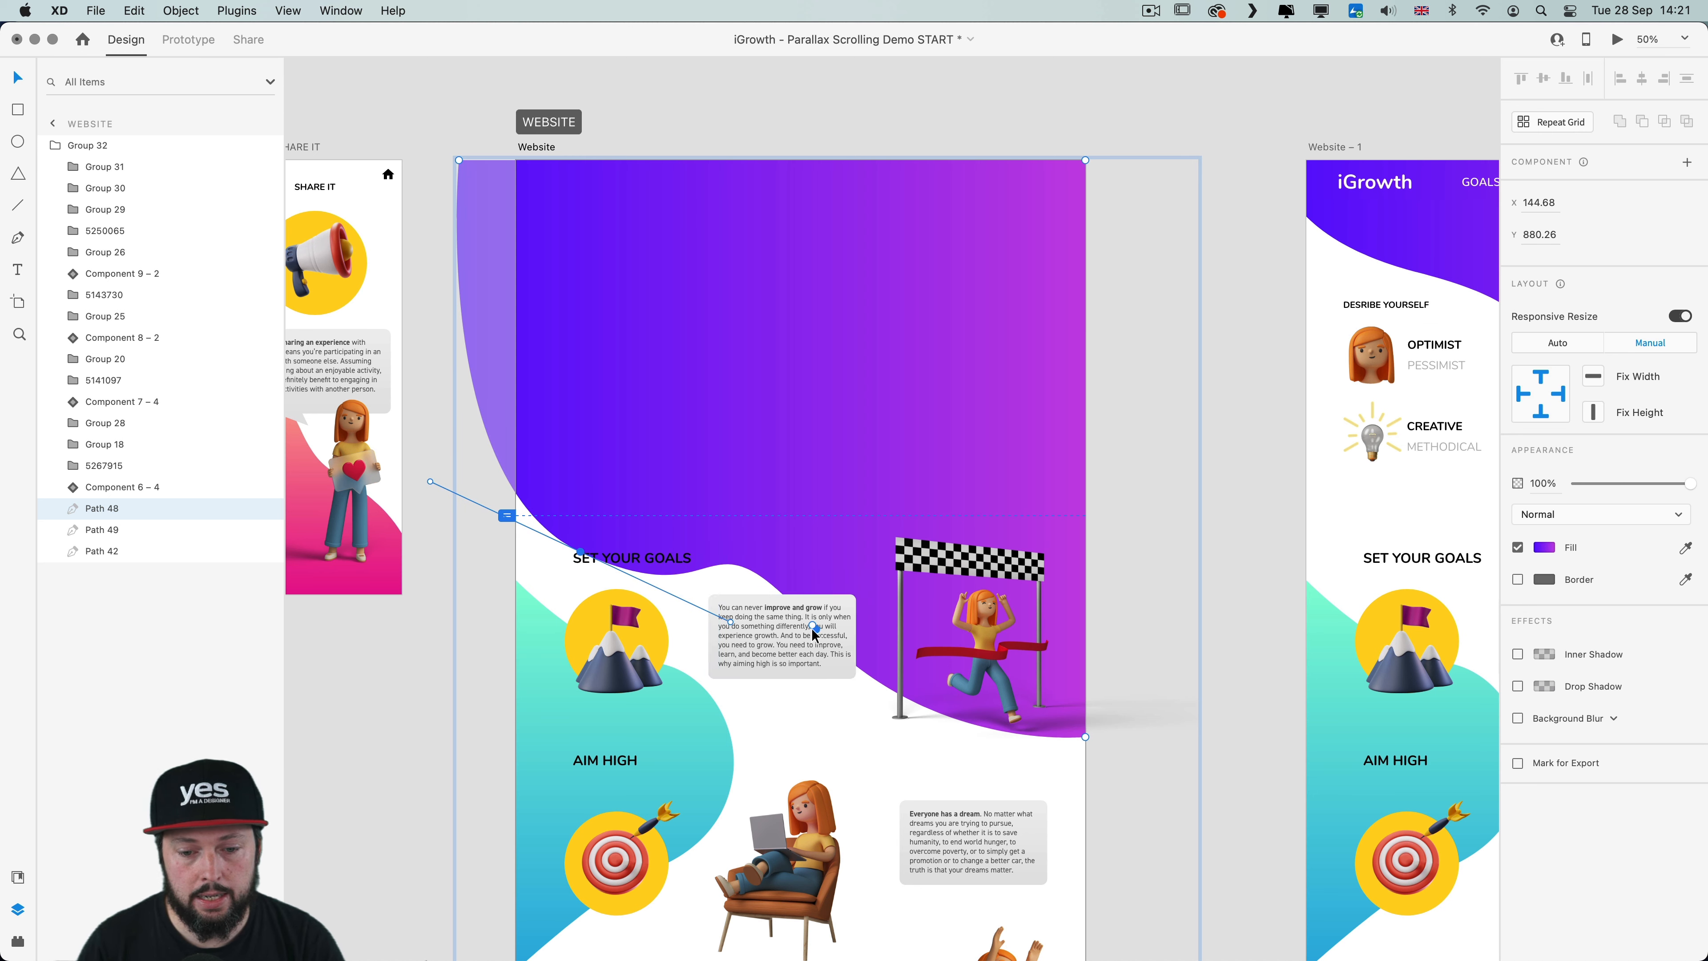
pyautogui.moveTo(812, 626); pyautogui.dragTo(831, 669)
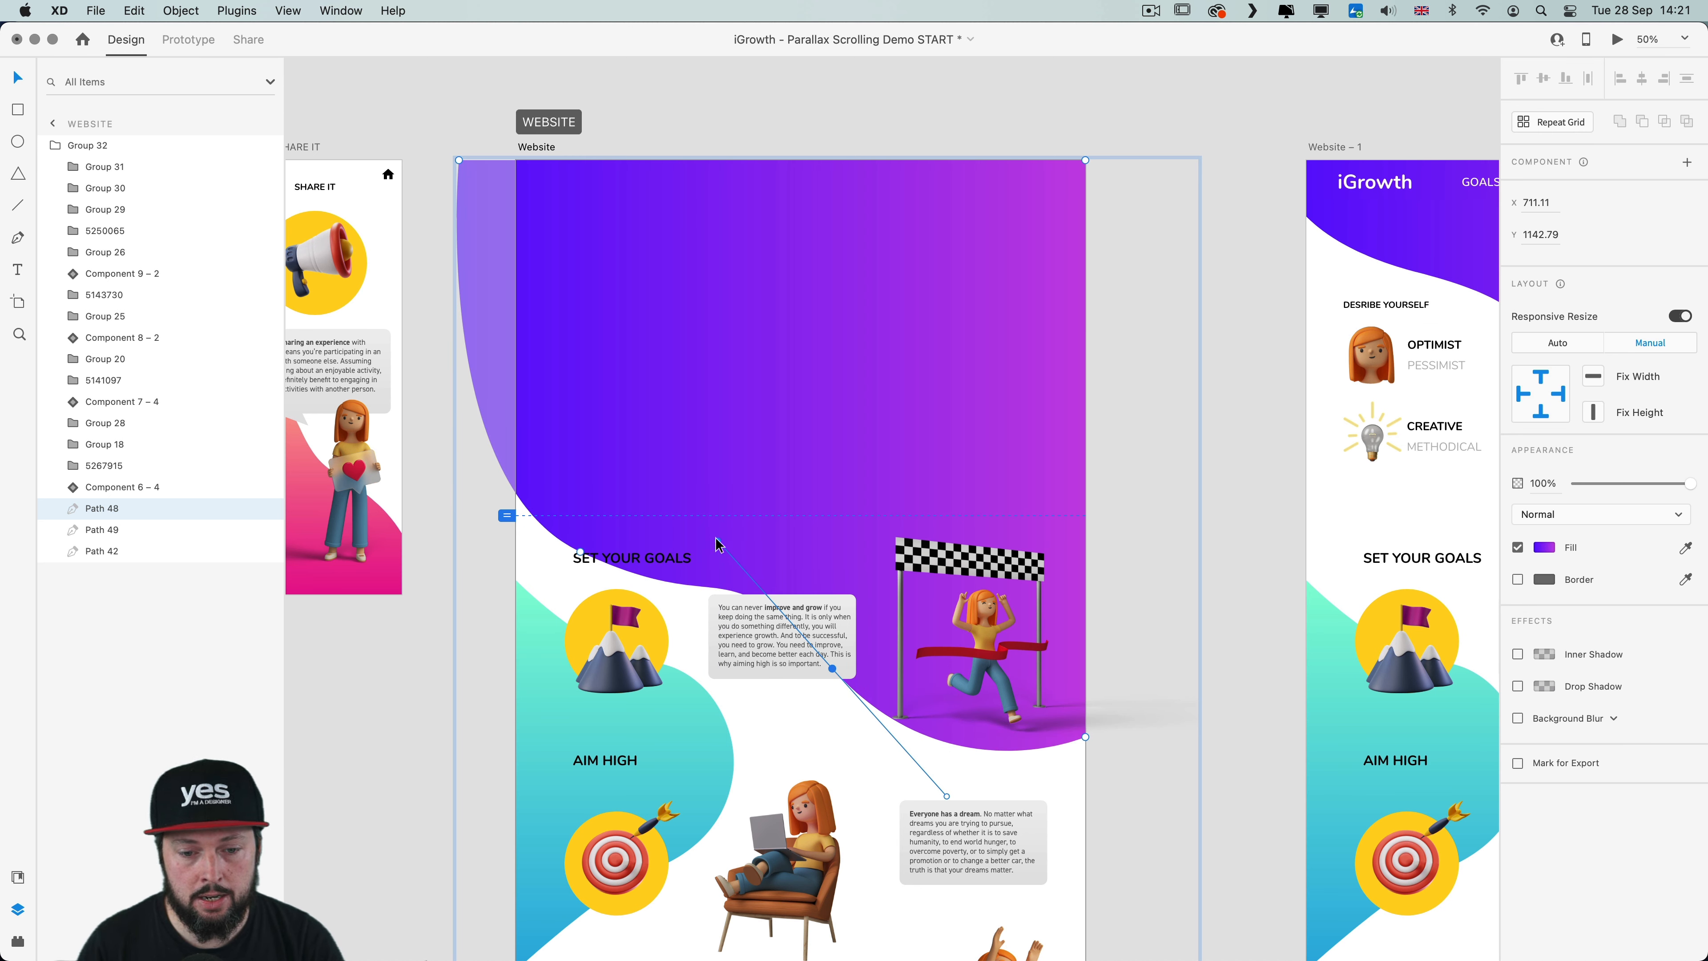
pyautogui.moveTo(717, 539); pyautogui.dragTo(672, 557)
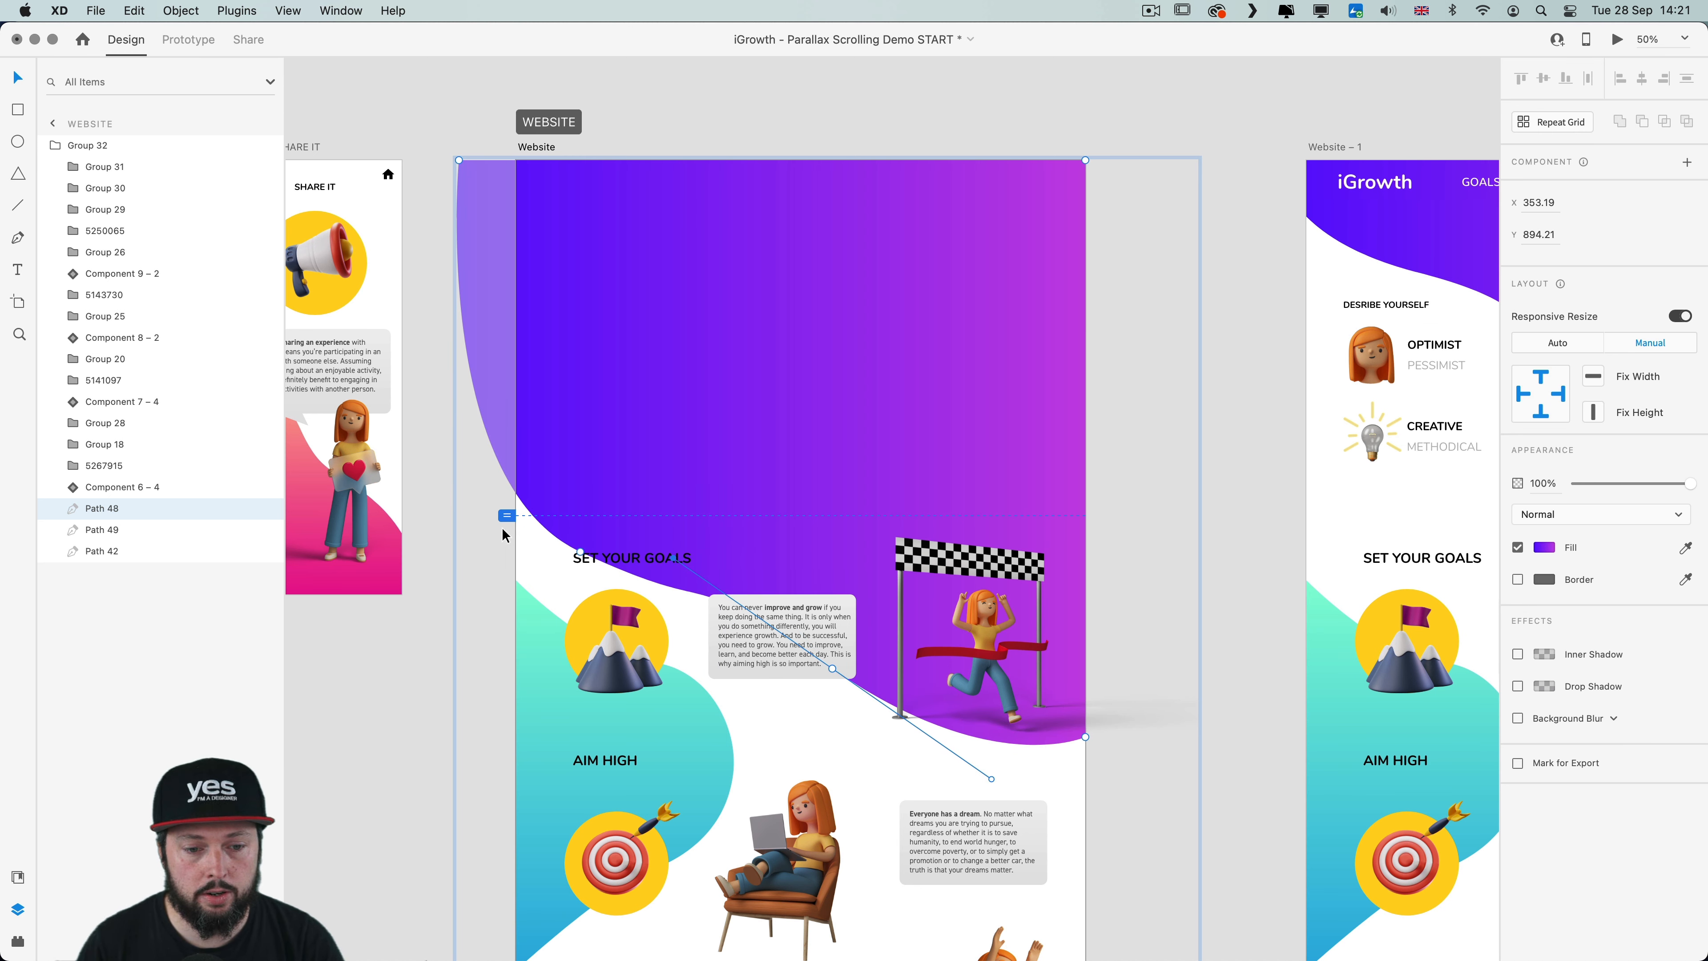
pyautogui.click(577, 554)
pyautogui.moveTo(575, 557); pyautogui.dragTo(561, 564)
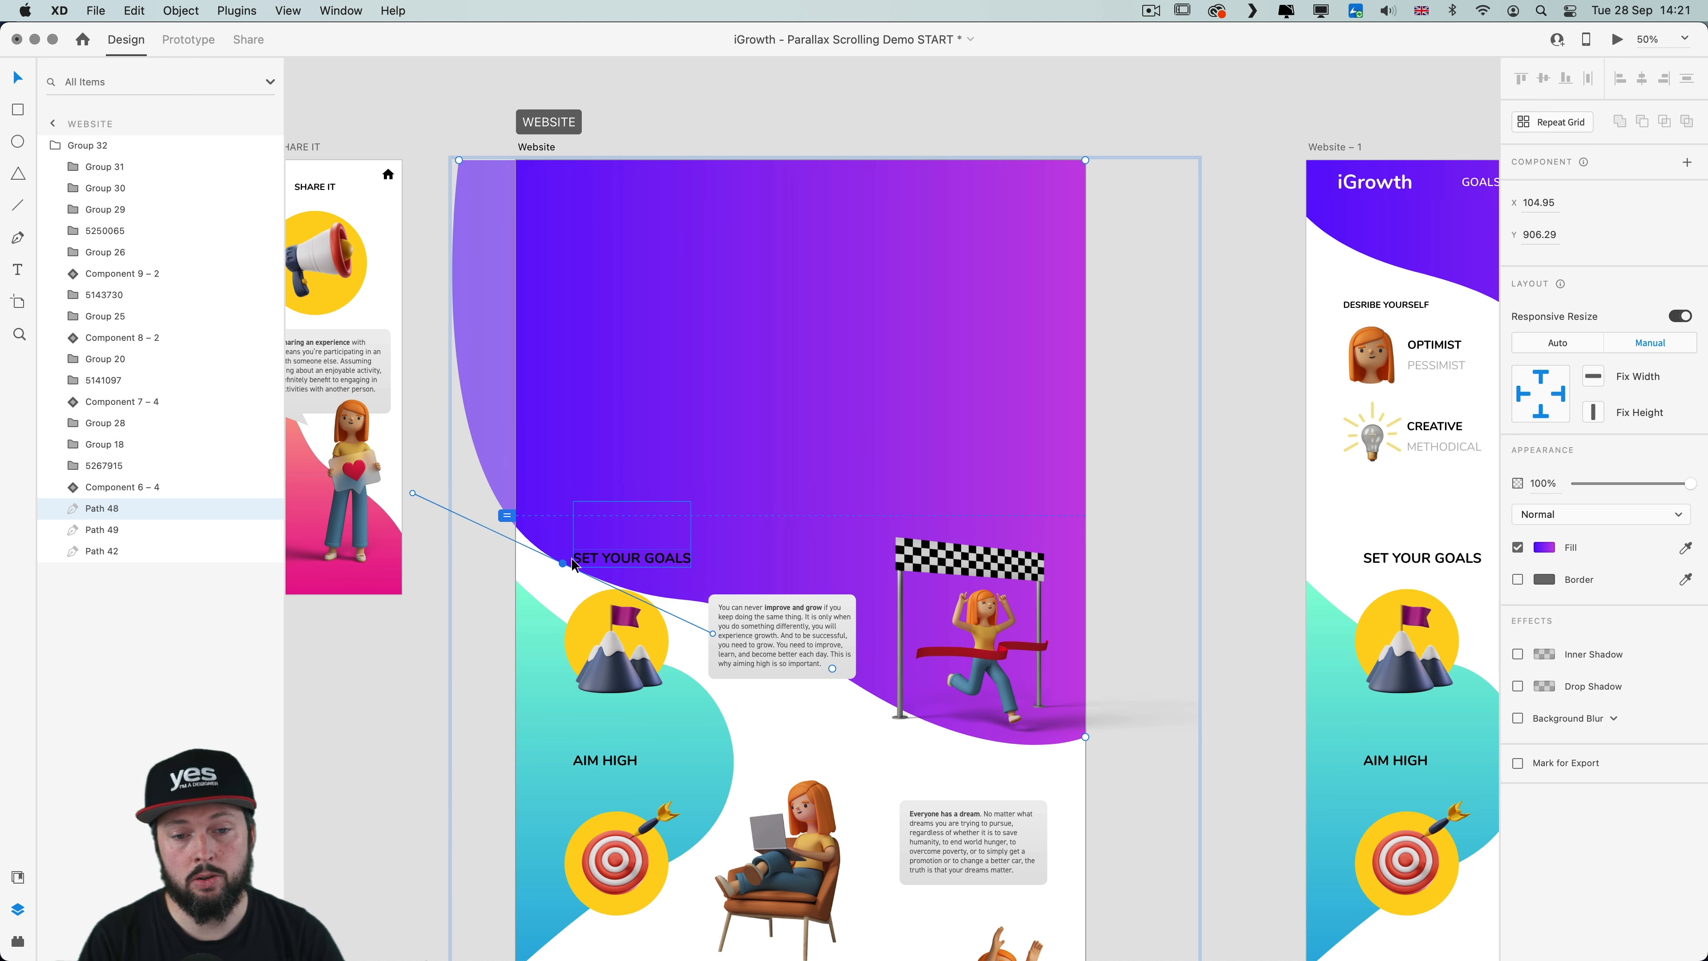
pyautogui.click(1254, 465)
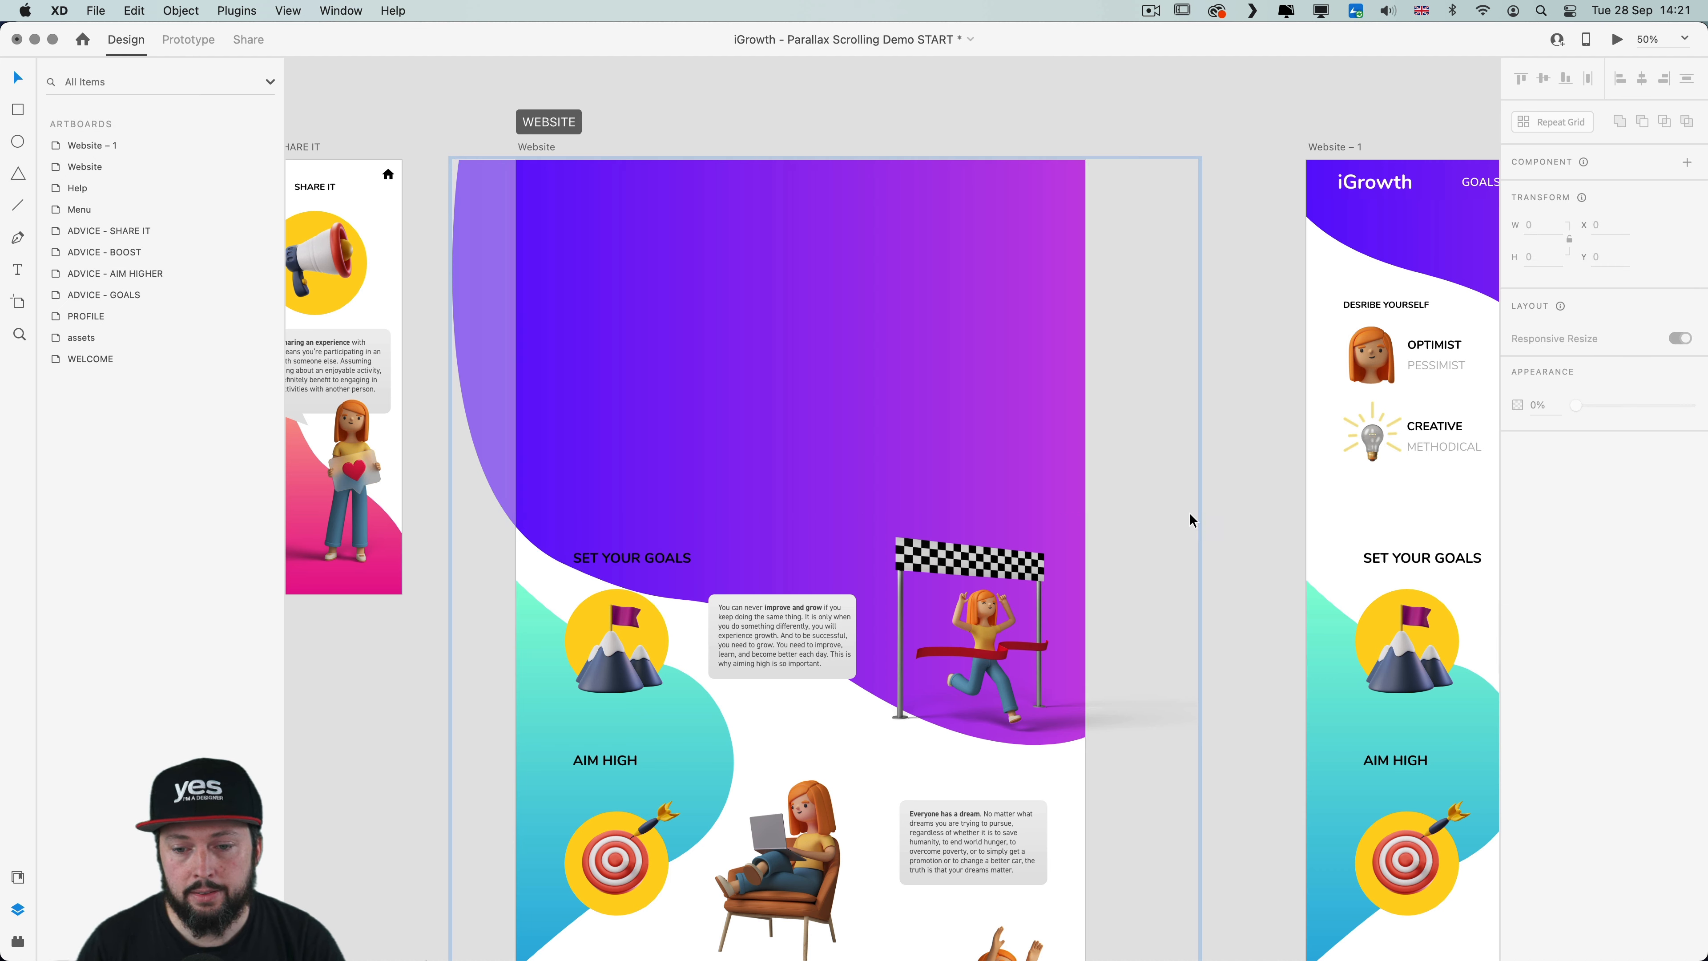
# Preview the Website artboard to check that the purple background fills the opening view, and close the preview
pyautogui.click(898, 344)
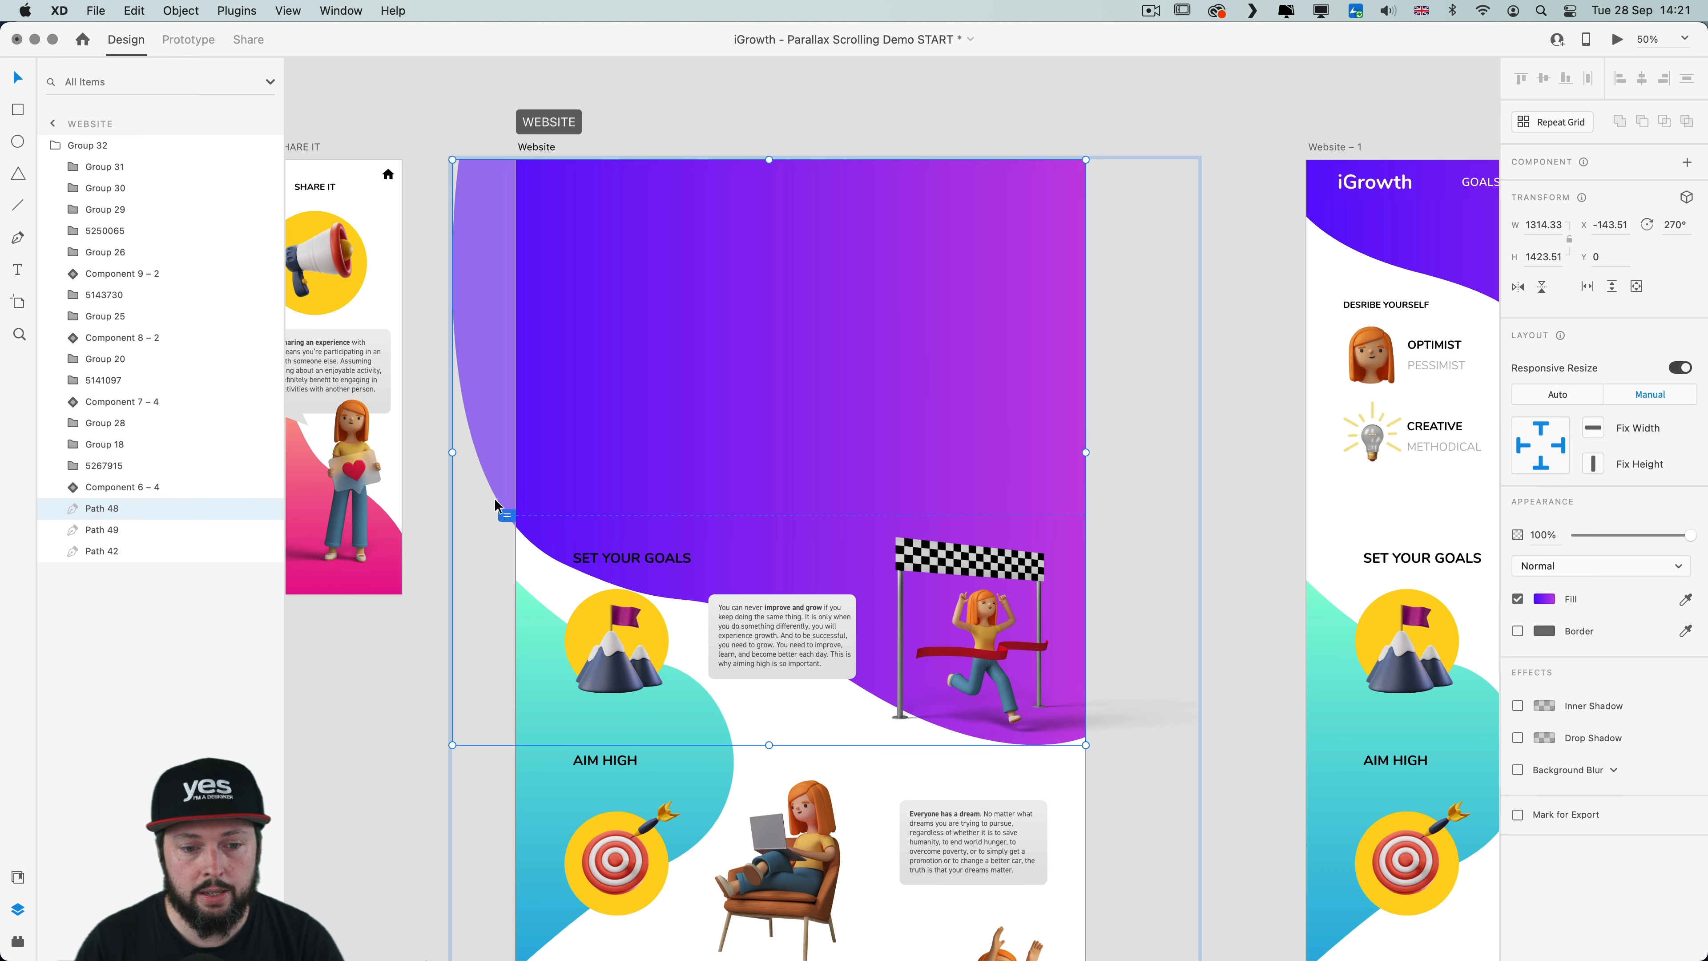
pyautogui.click(520, 148)
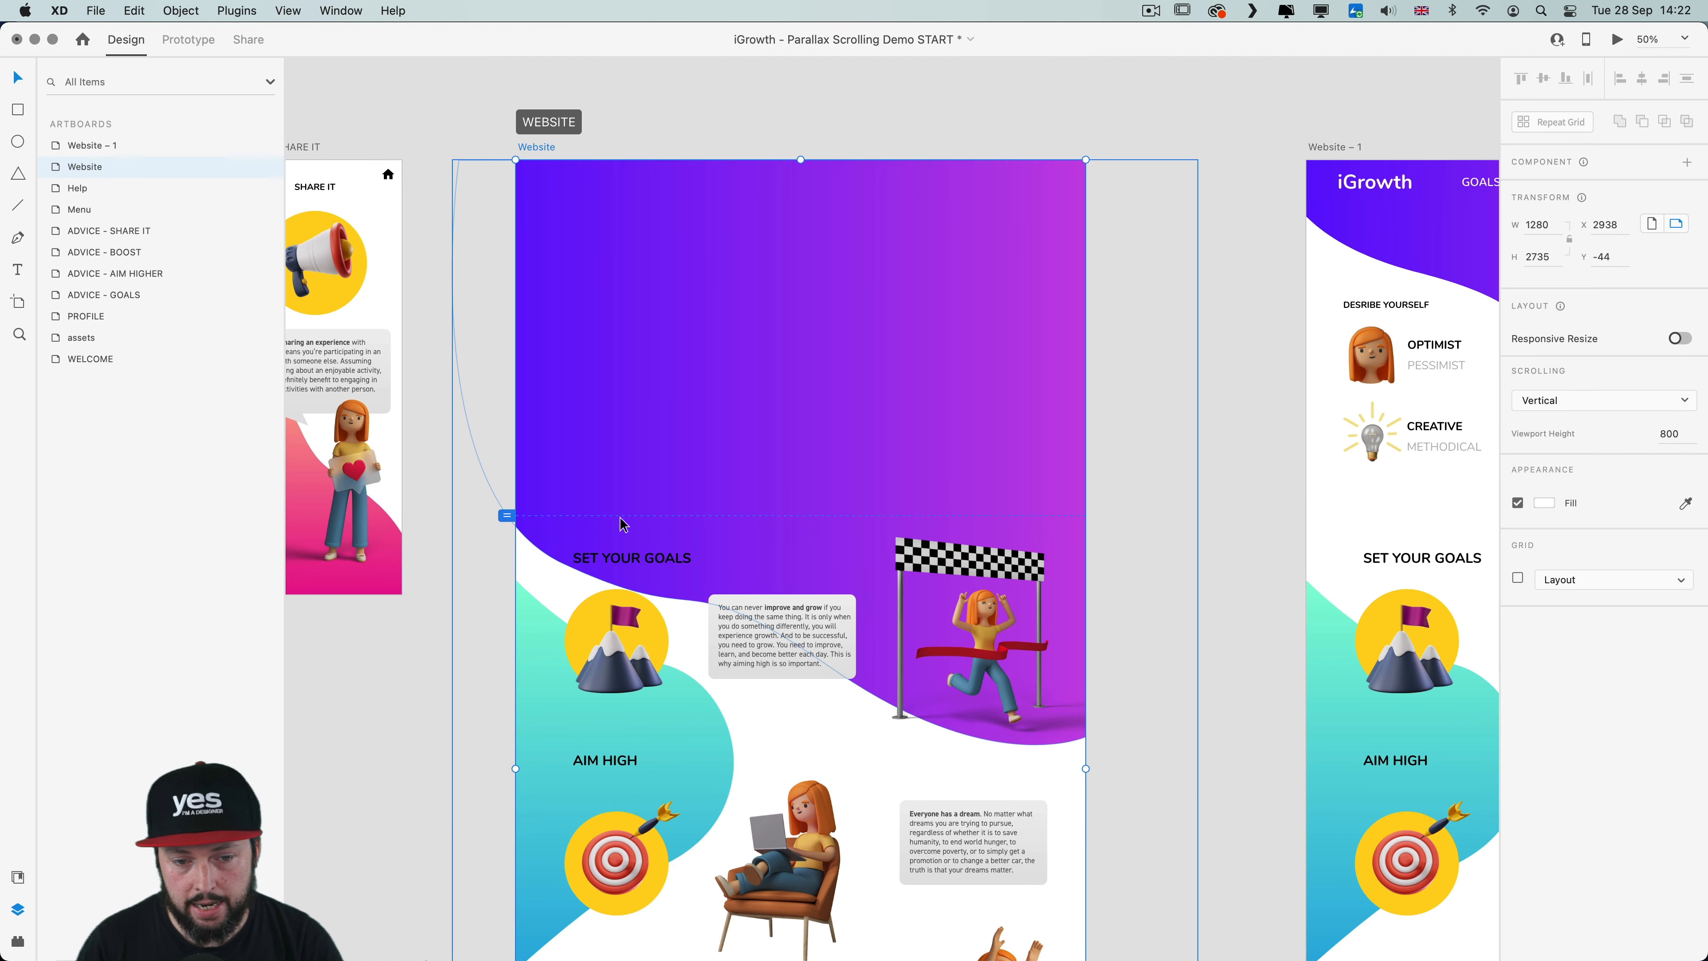
pyautogui.press('super+a')
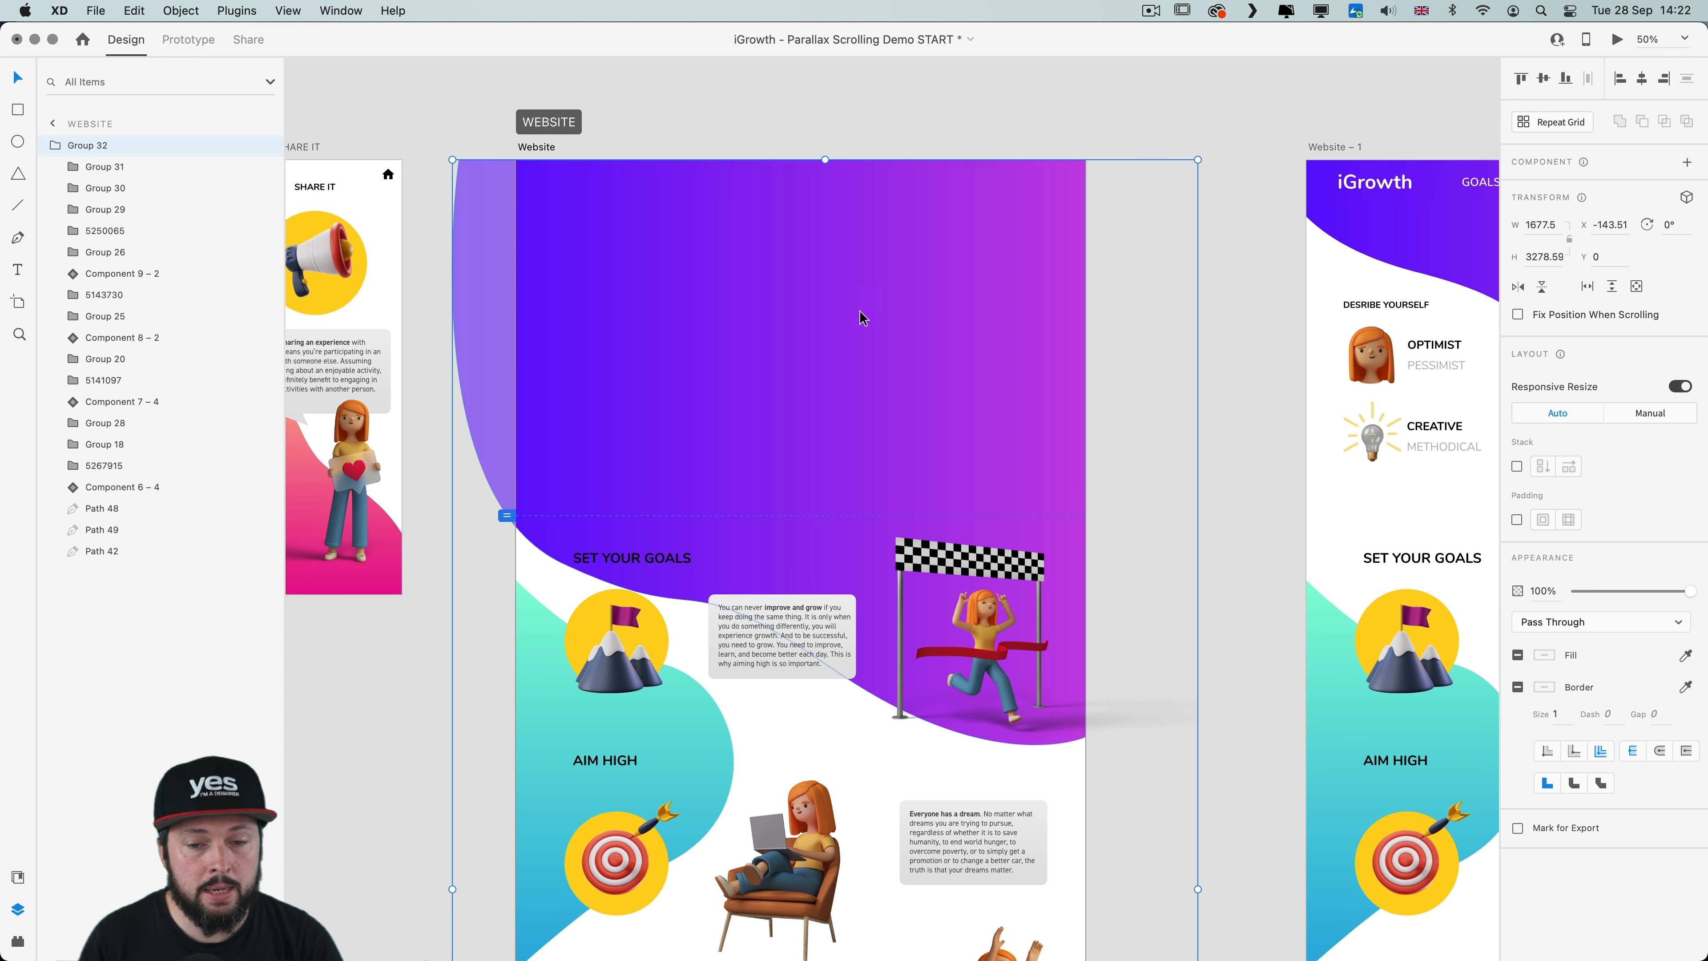
pyautogui.press('super+Return')
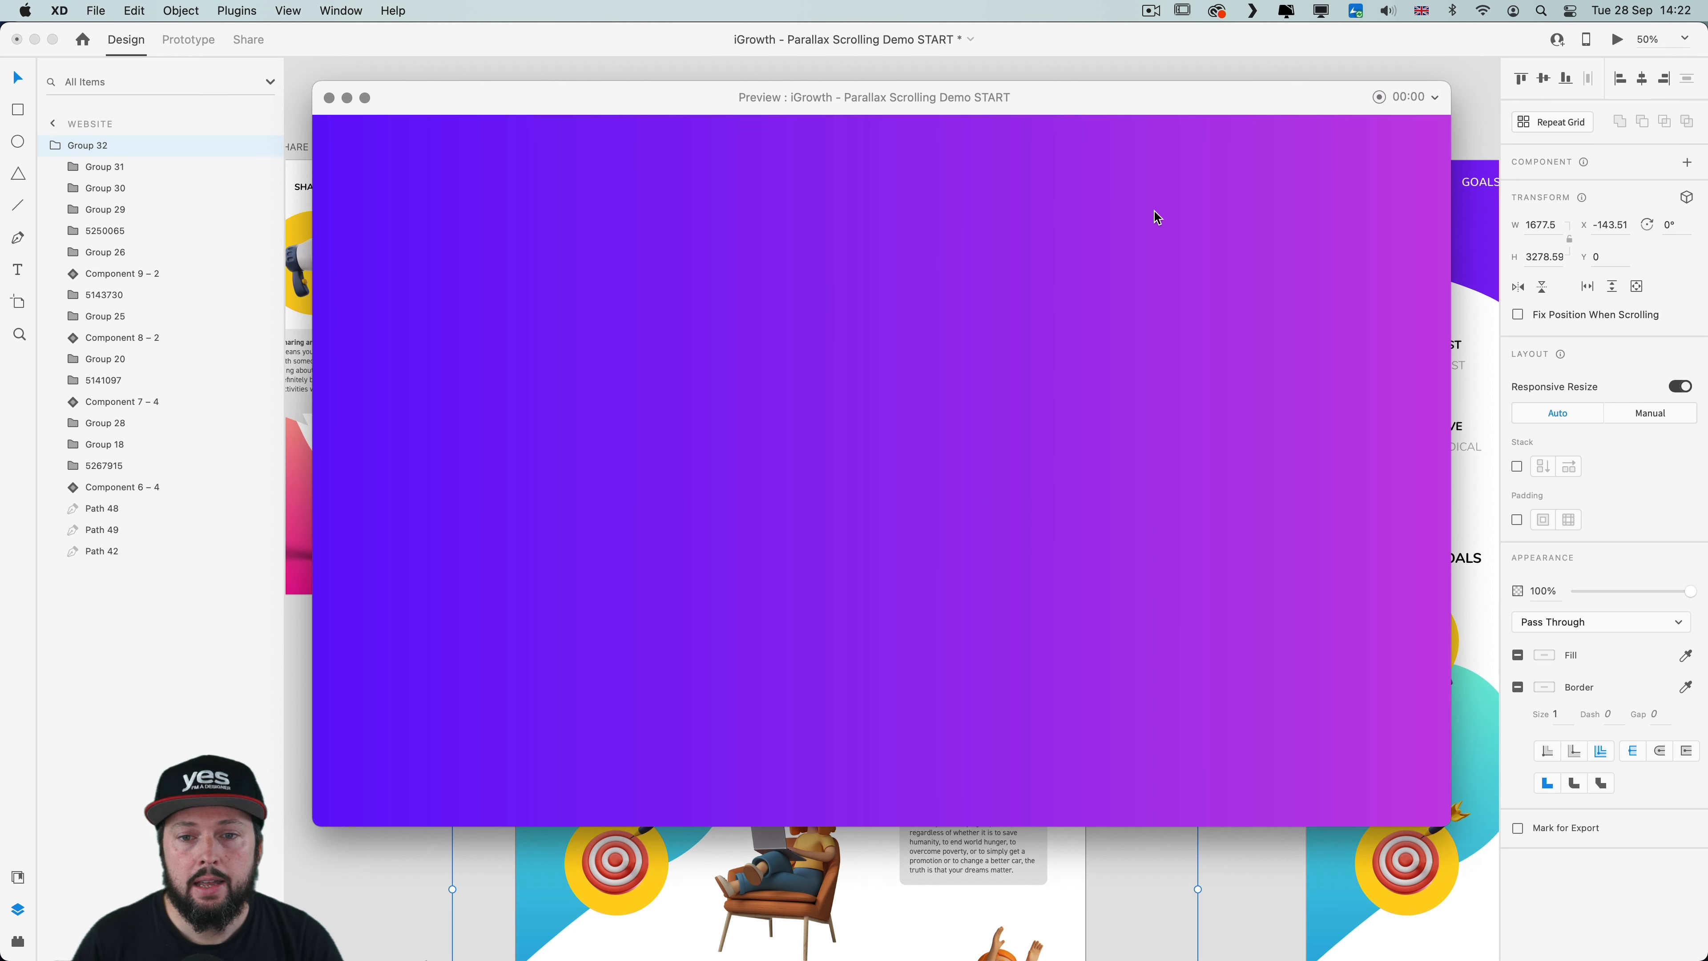
pyautogui.moveTo(1164, 112); pyautogui.dragTo(1045, 133)
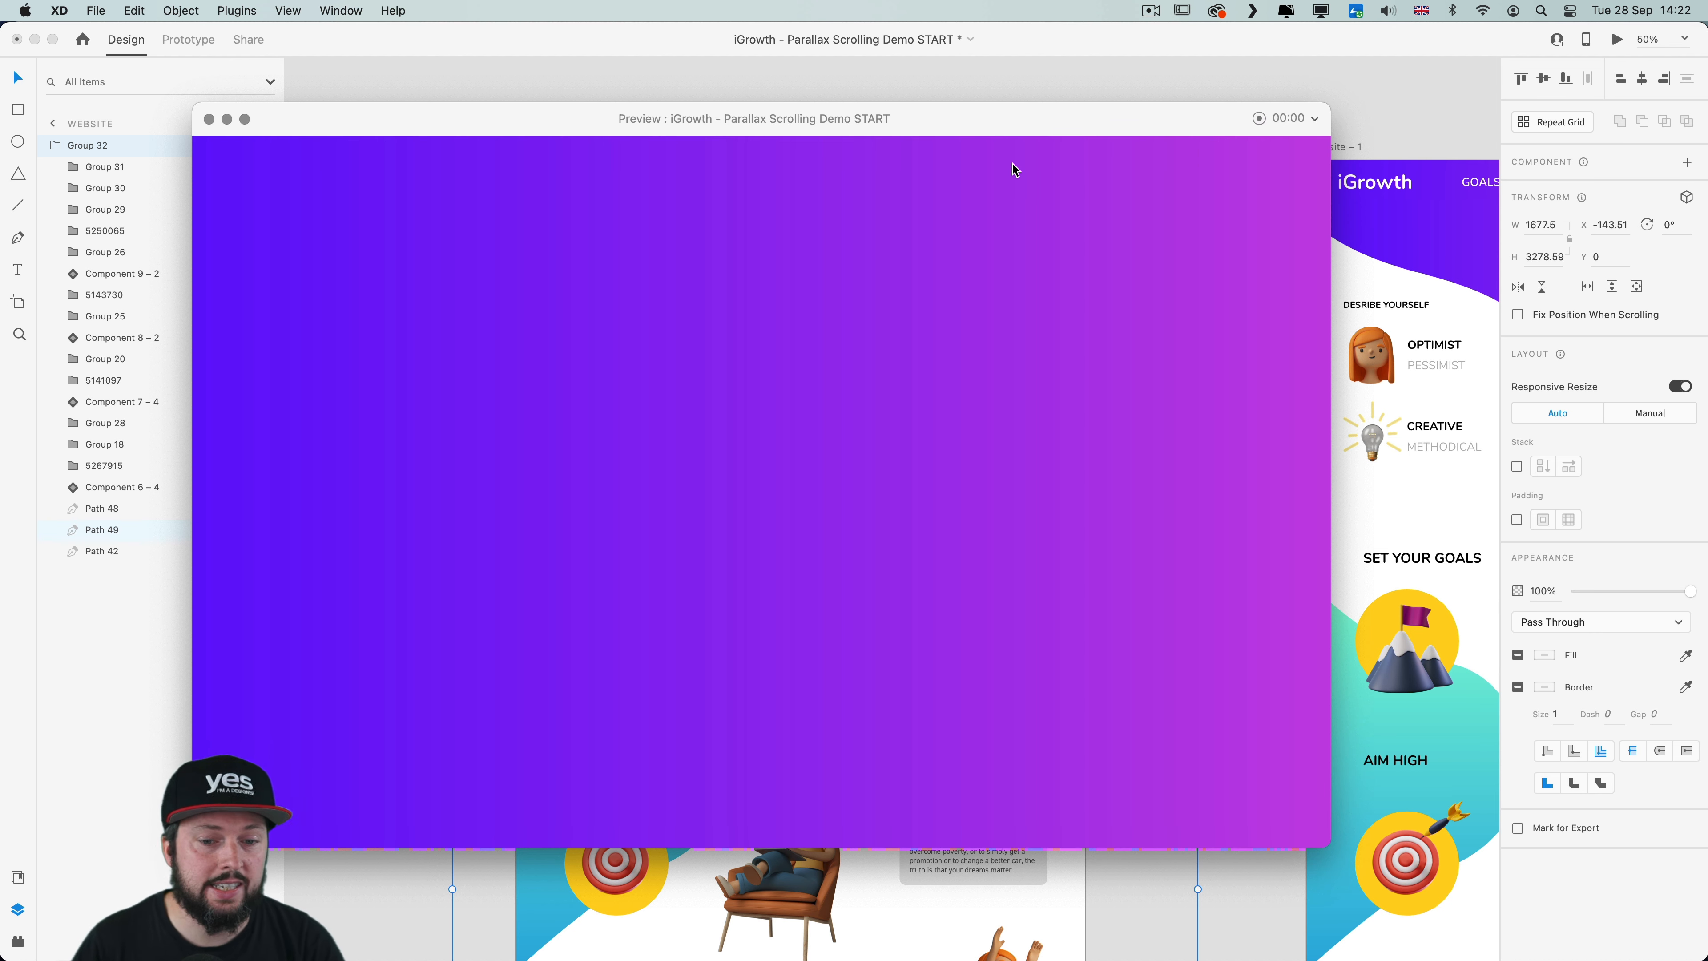
pyautogui.click(209, 120)
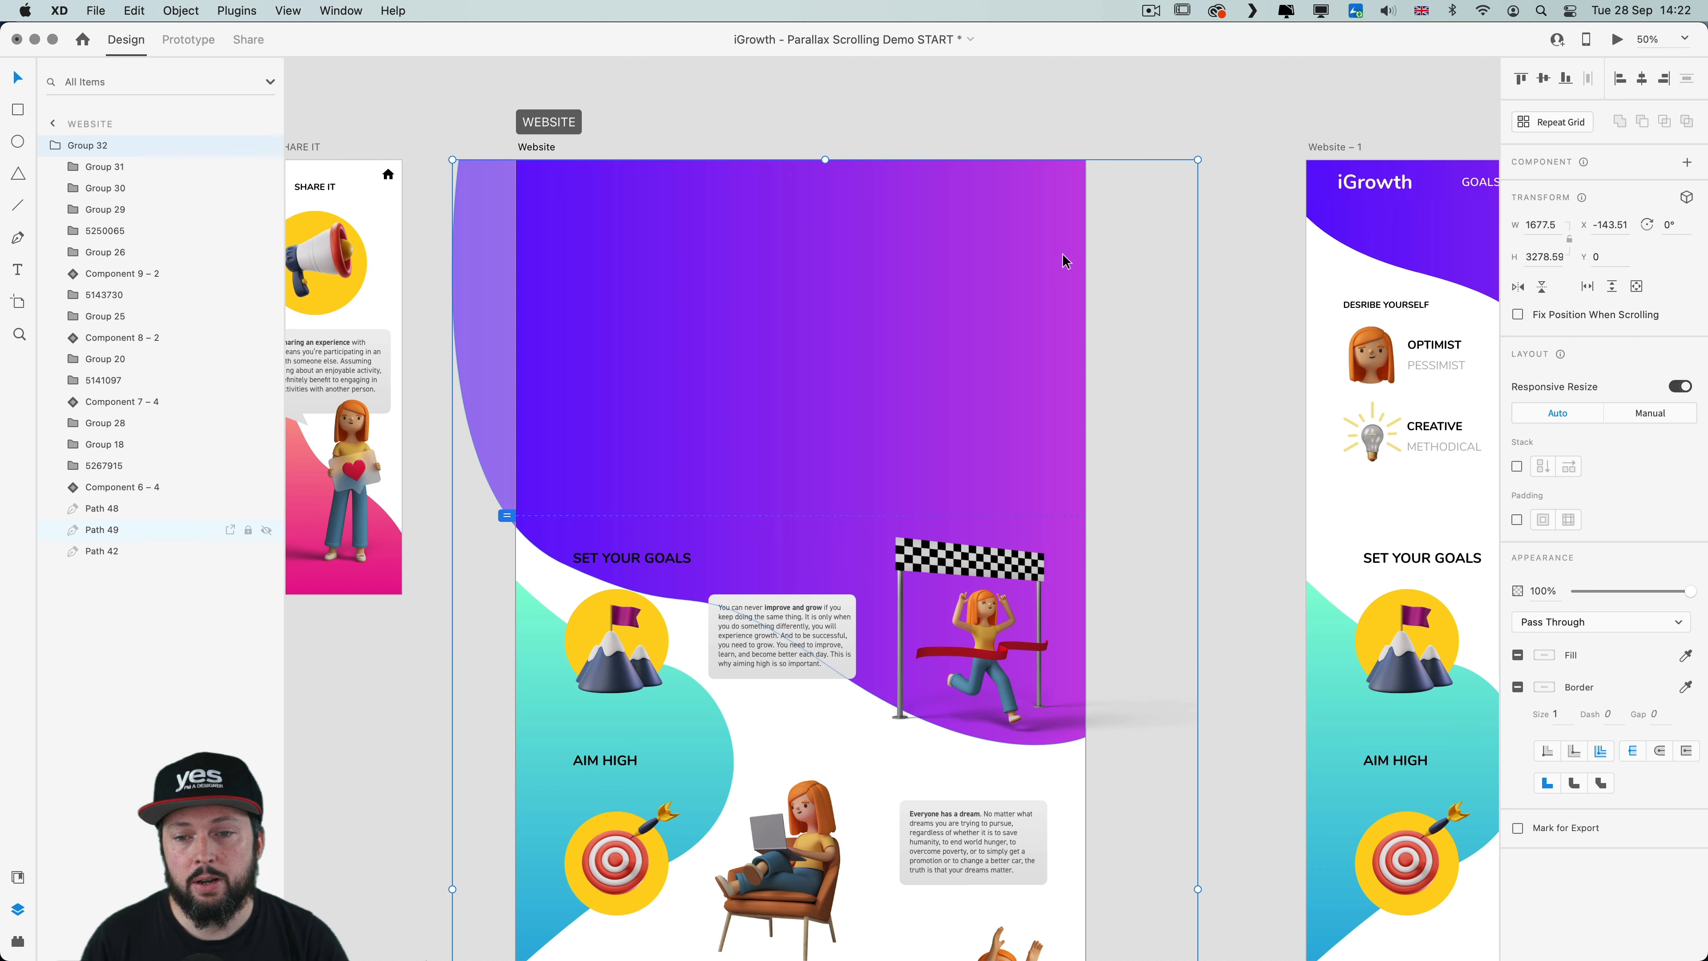
# Switch to Prototype mode and link the original Website artboard to the Website – 1 artboard
pyautogui.click(190, 42)
pyautogui.click(1251, 555)
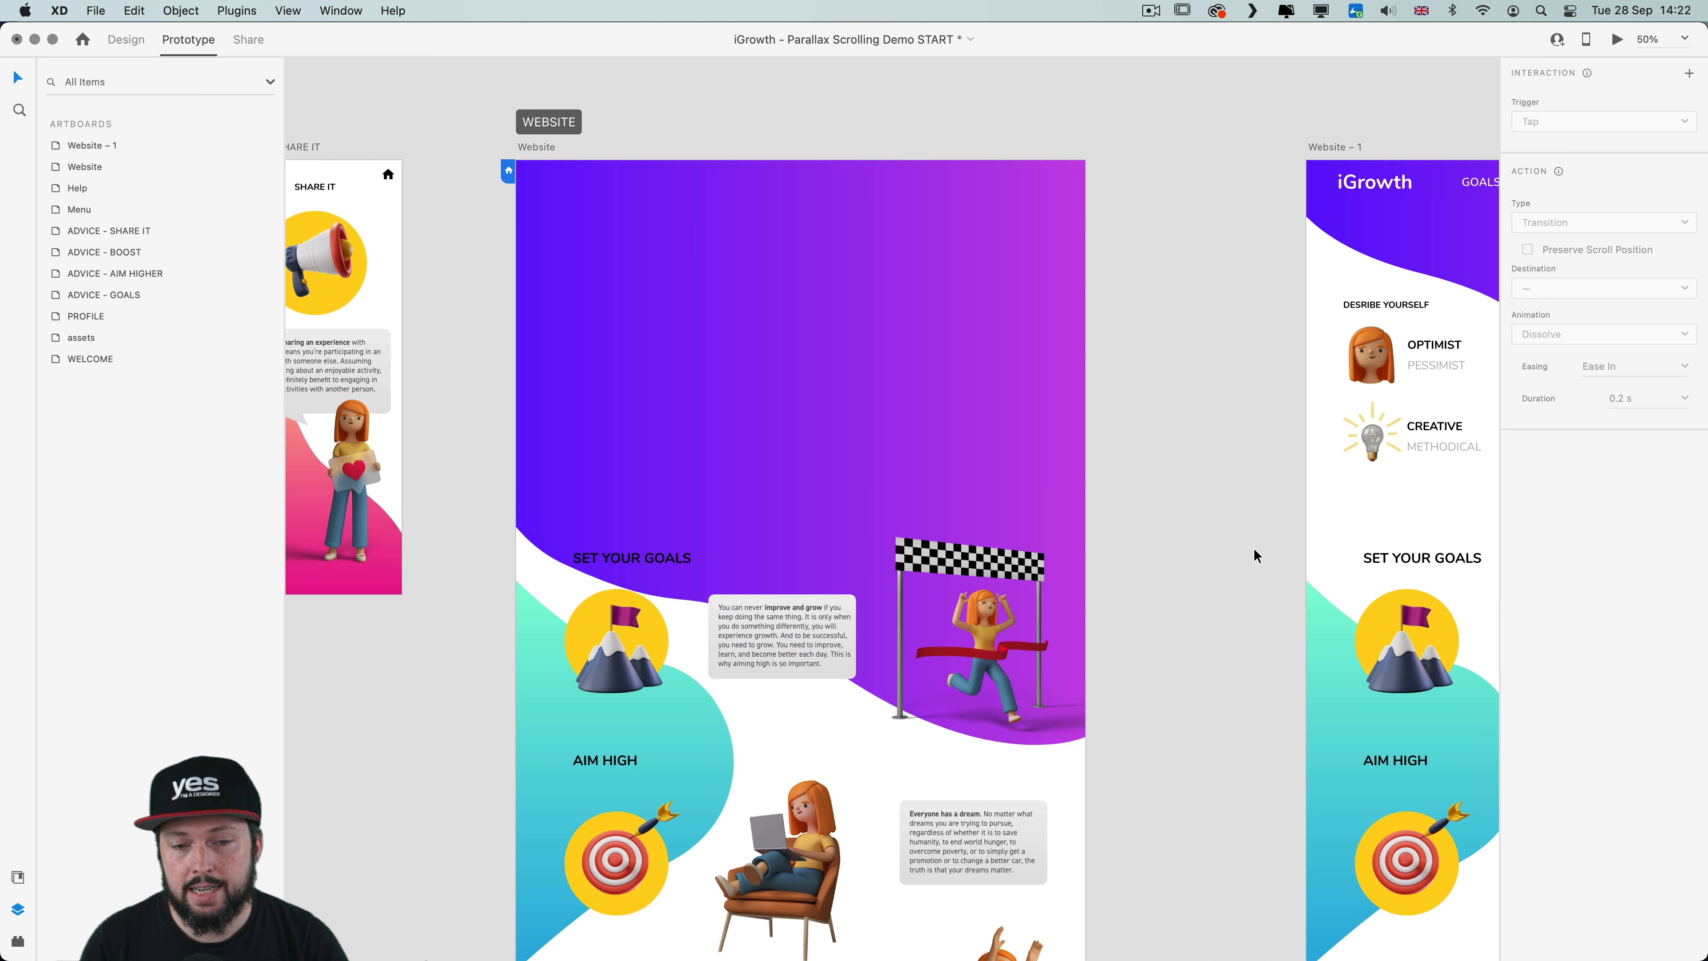
pyautogui.click(538, 151)
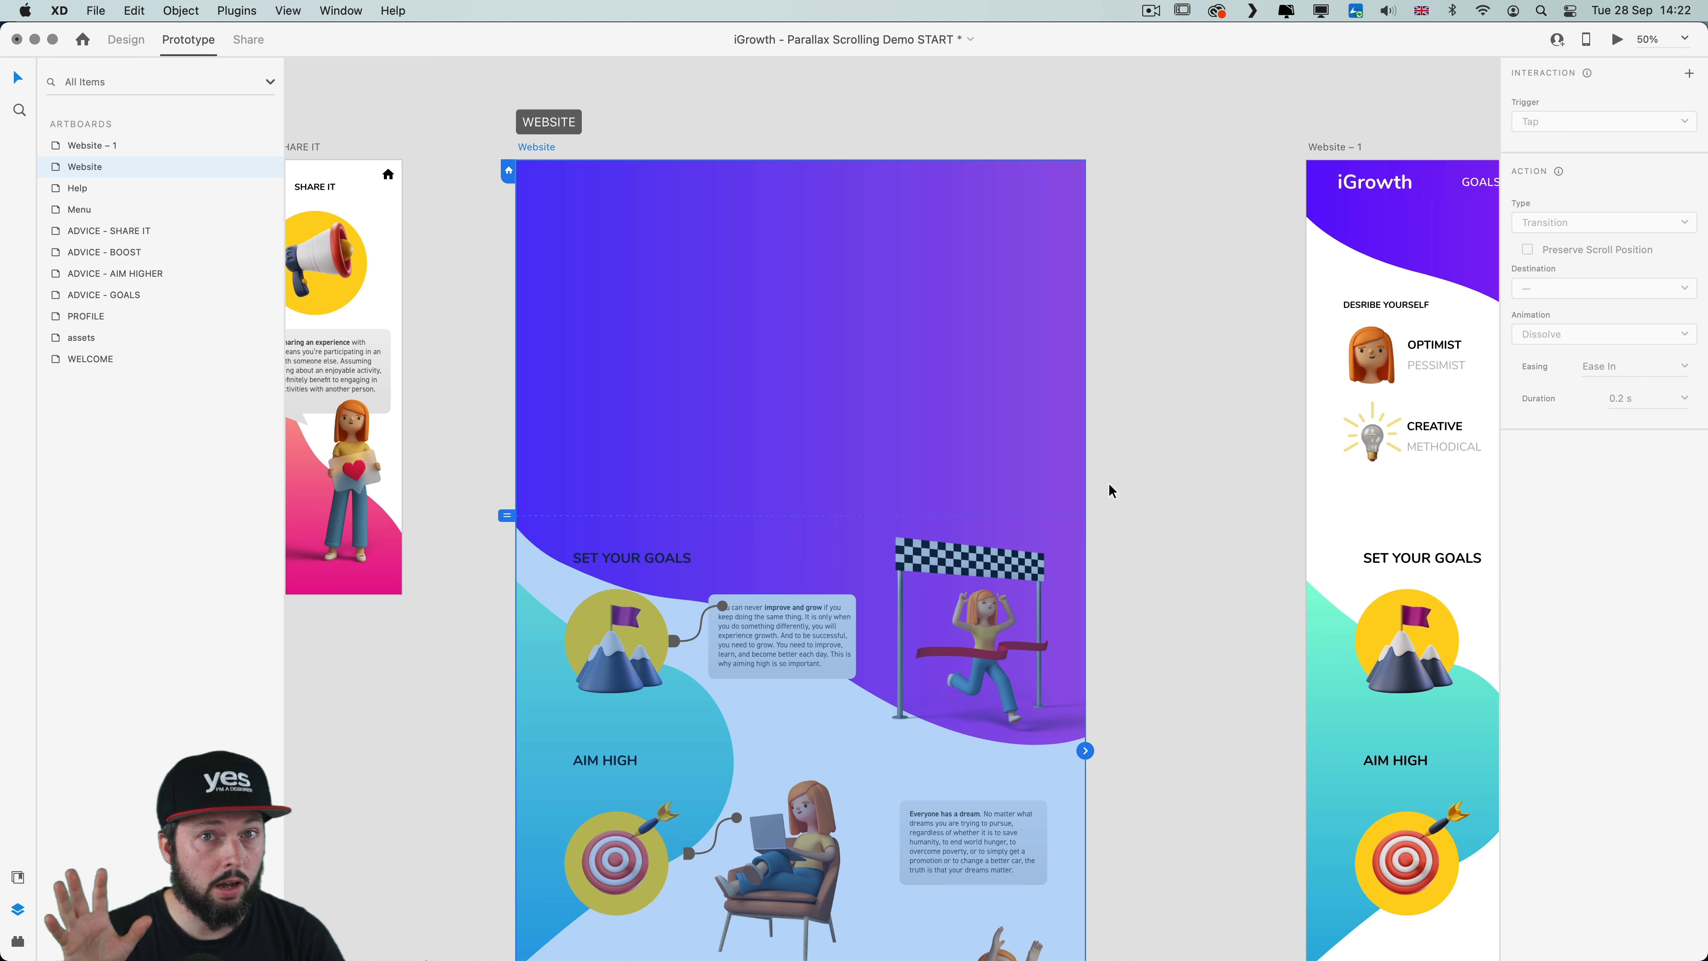
pyautogui.hscroll(5, 1194, 690)
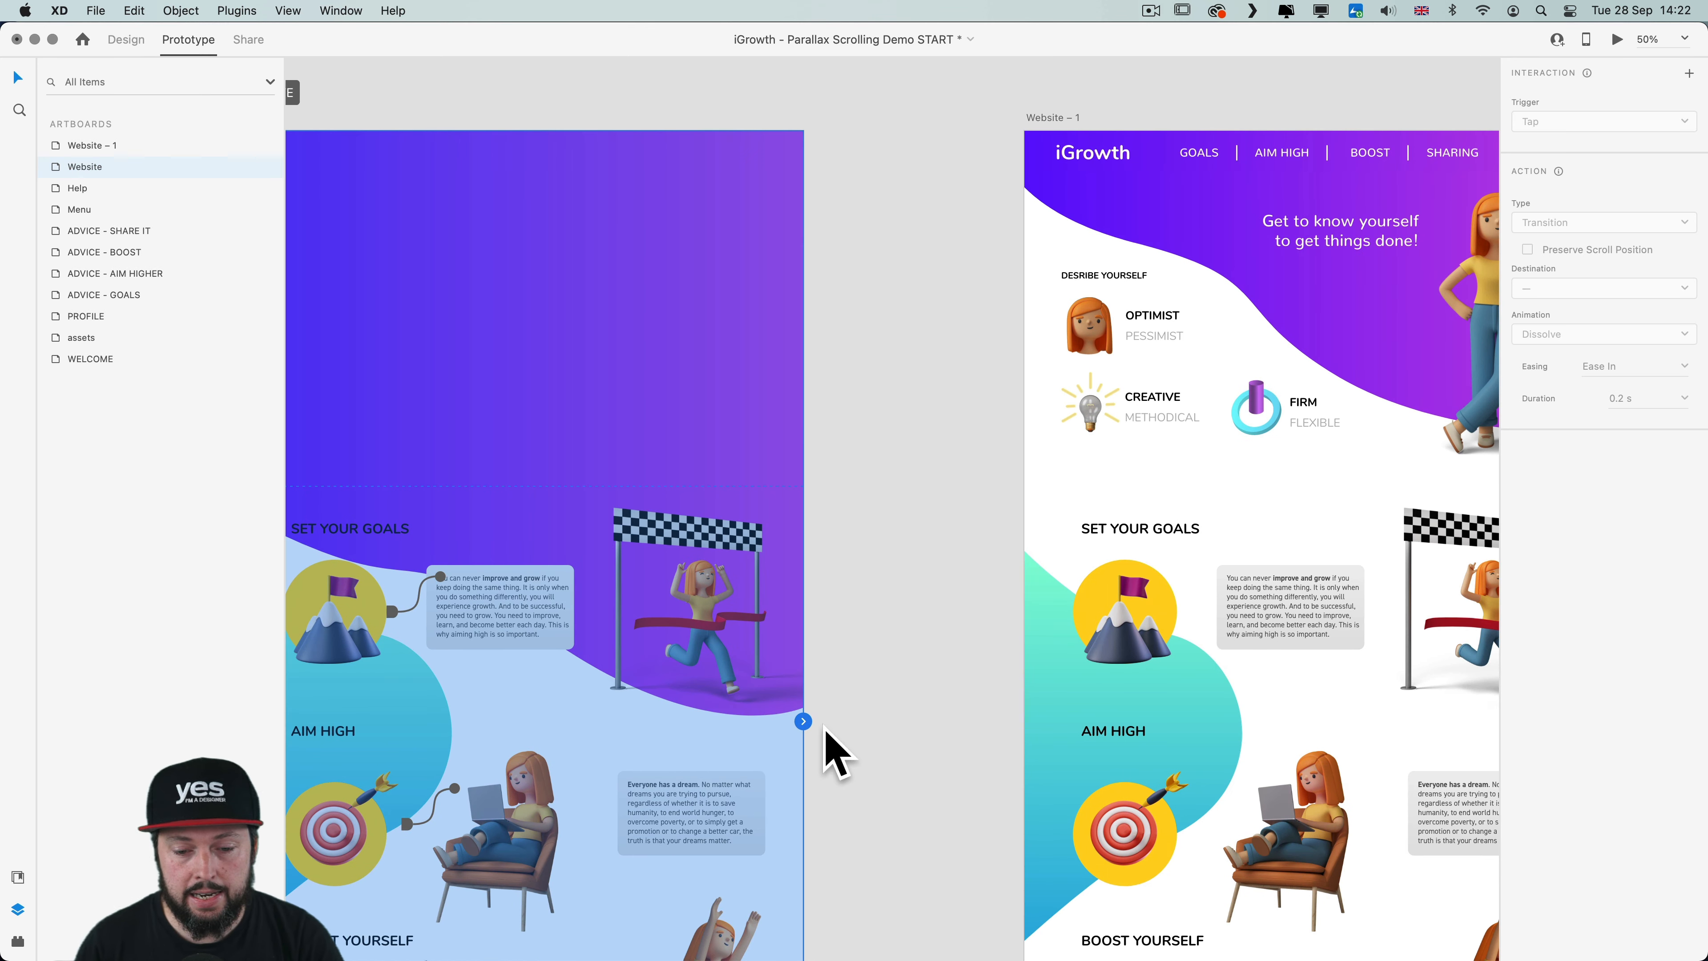
pyautogui.moveTo(802, 721); pyautogui.dragTo(1047, 497)
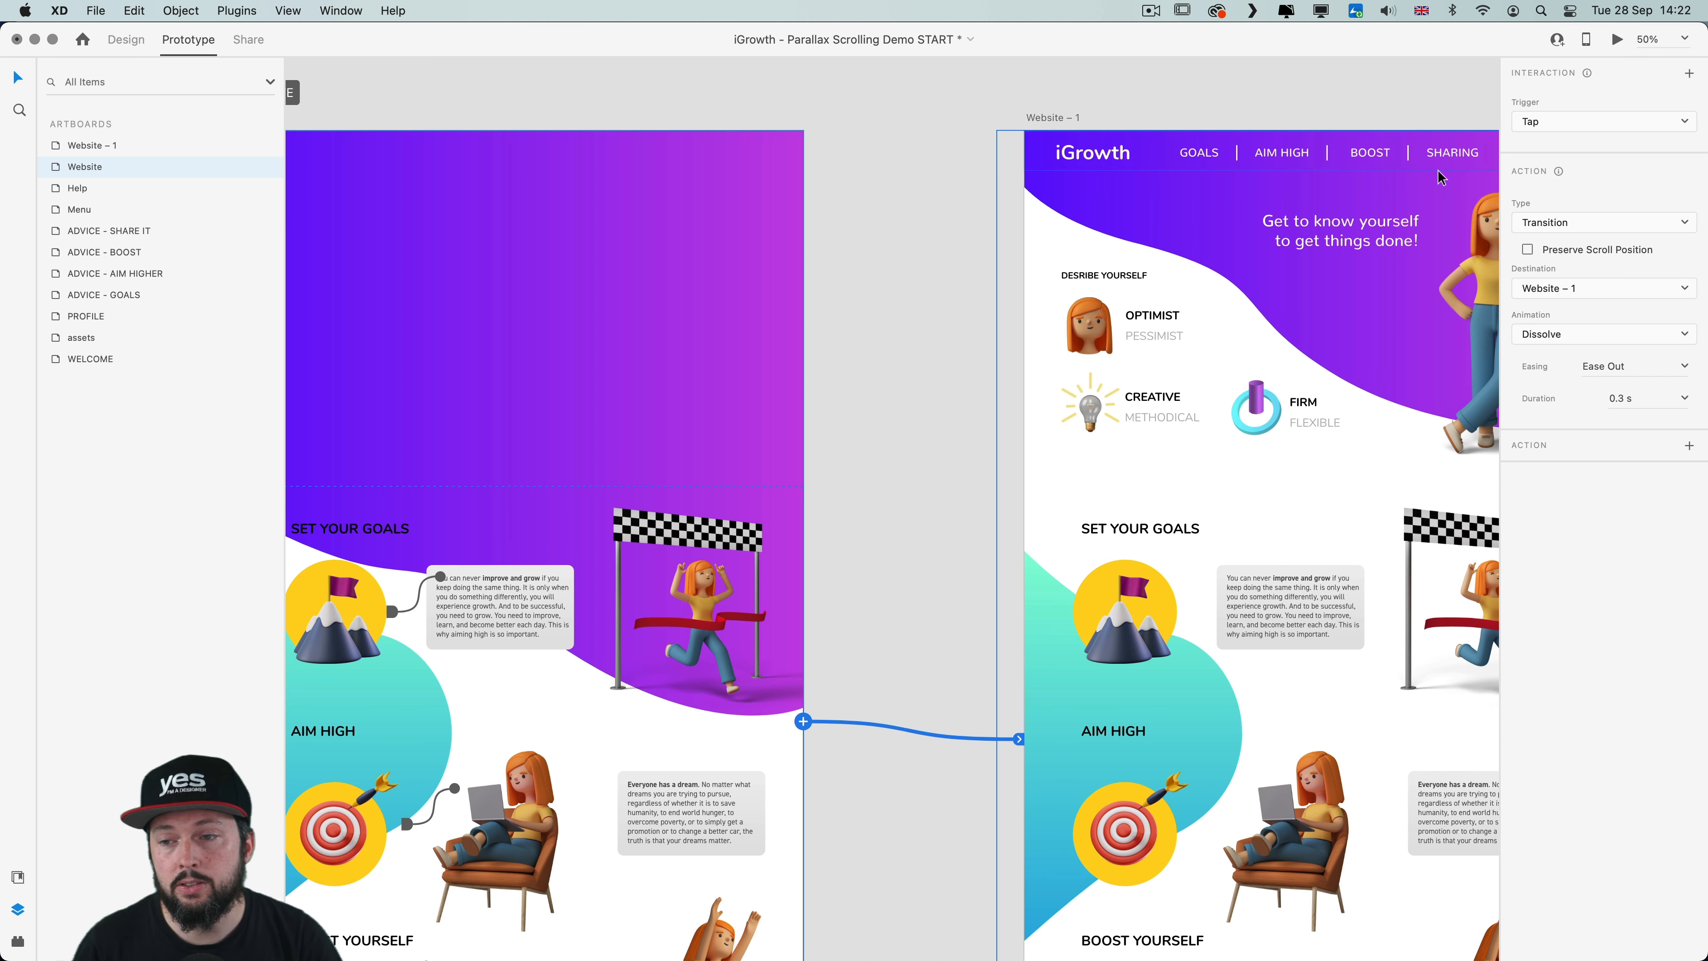
# Set the artboard link's trigger to Time and its action type to Auto-Animate
pyautogui.click(1572, 124)
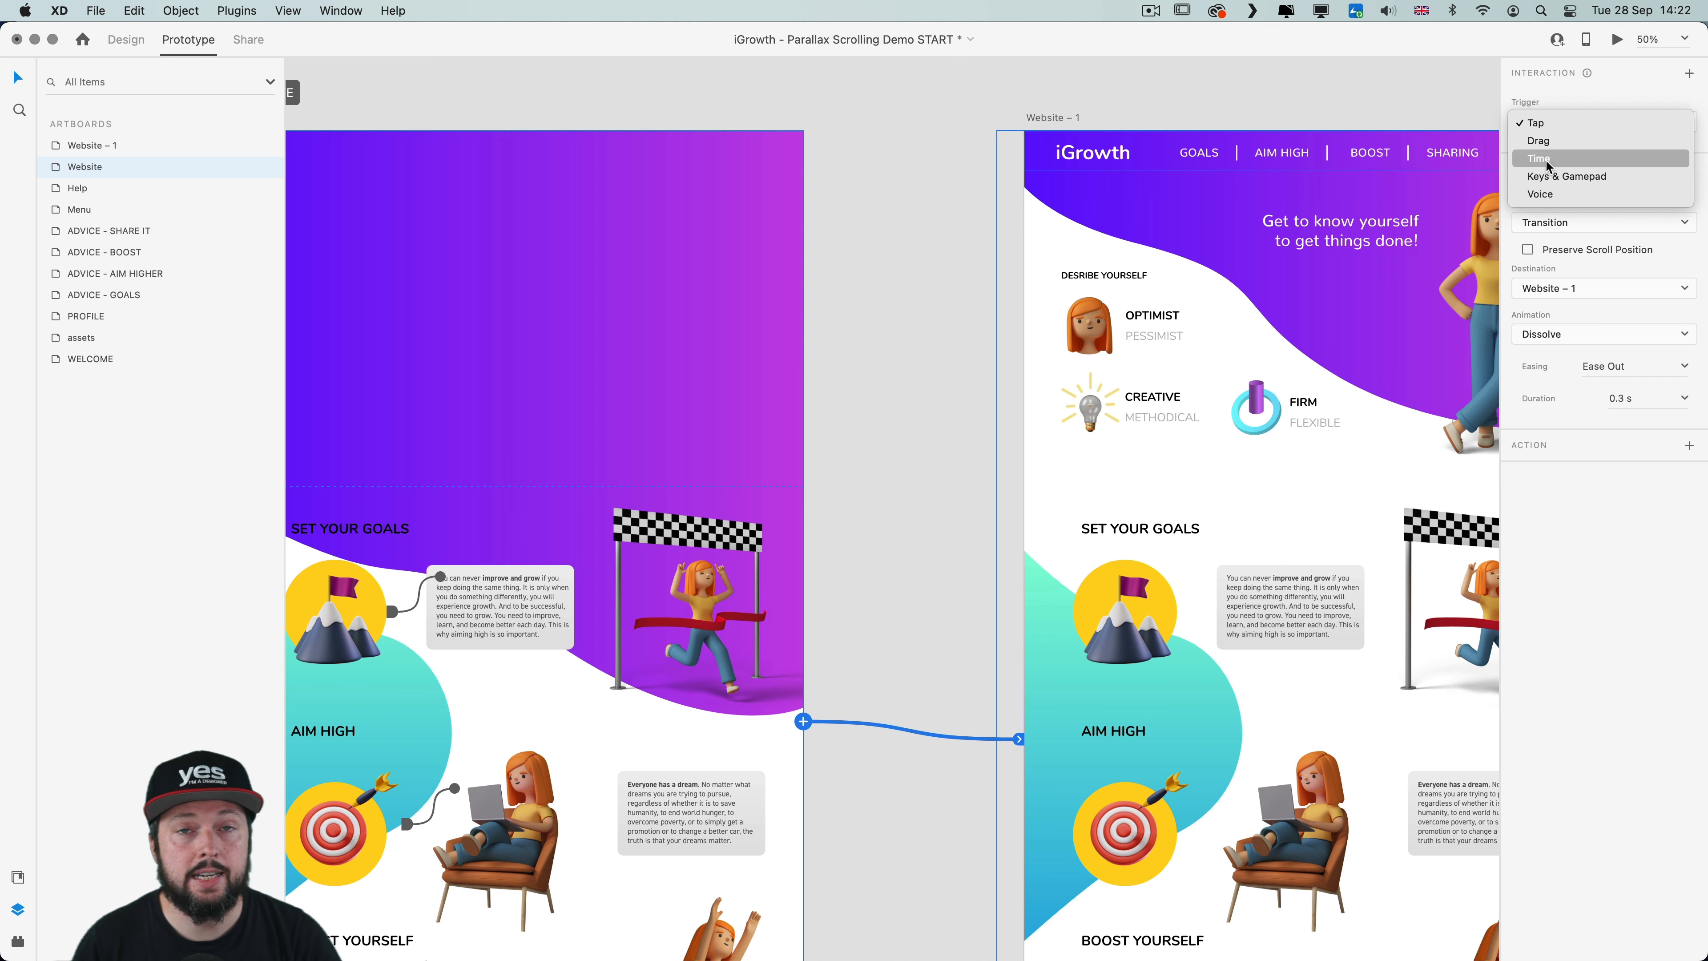
pyautogui.click(1545, 159)
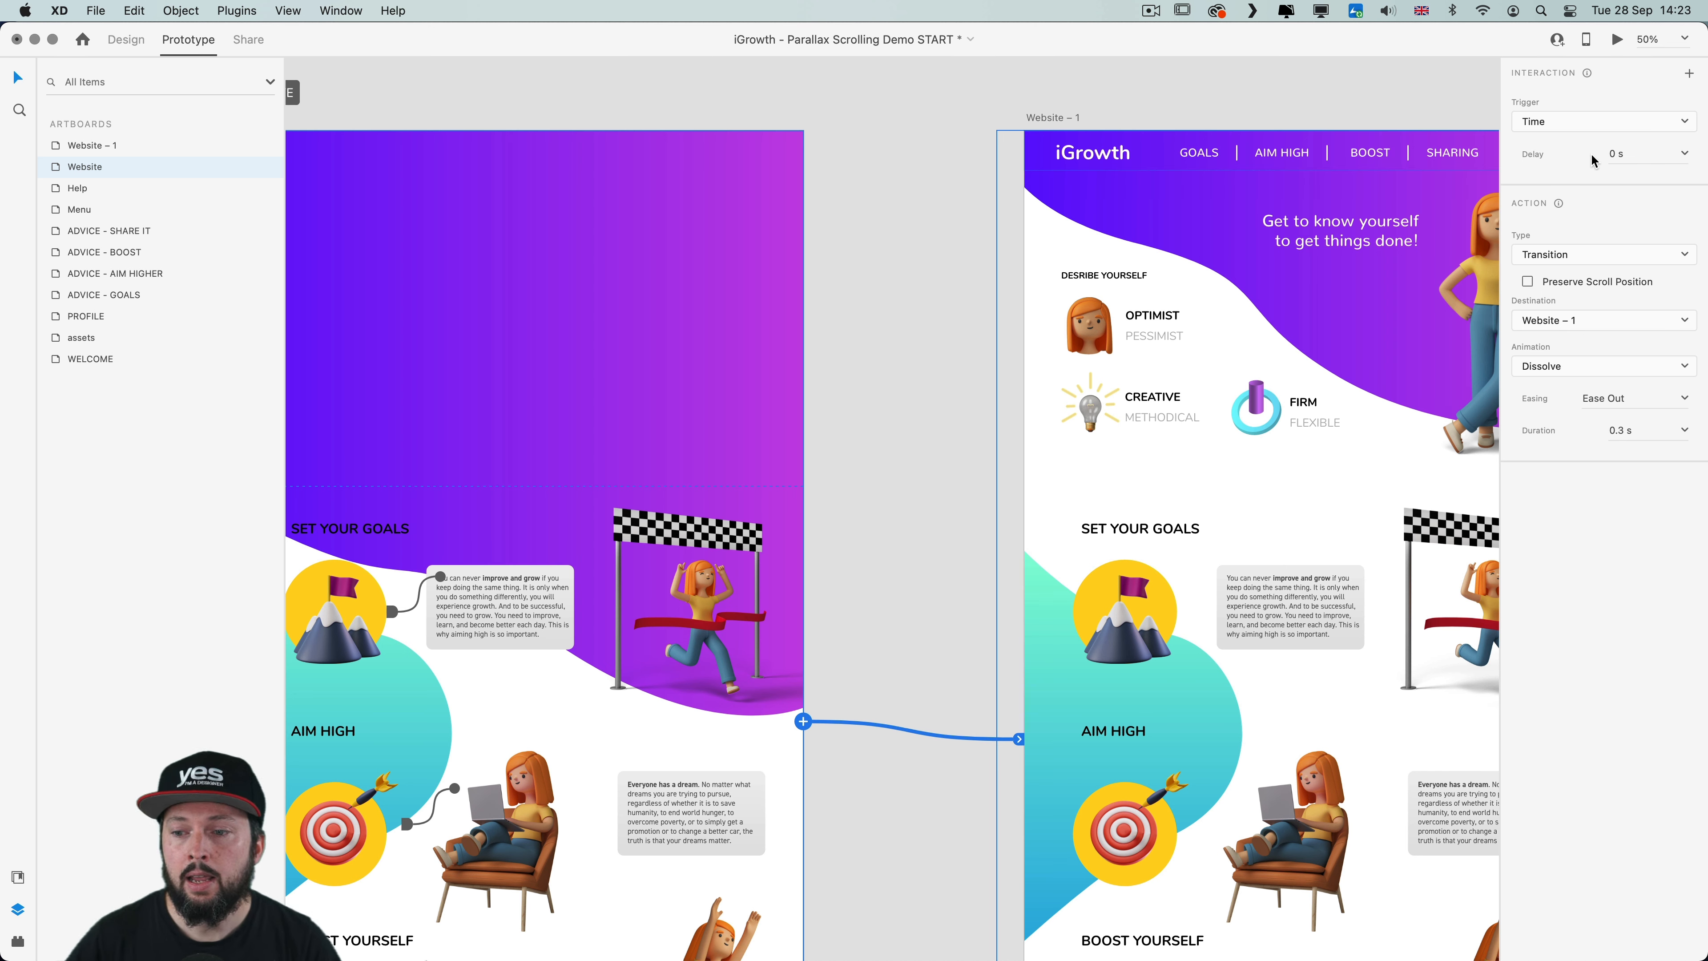
pyautogui.click(1565, 252)
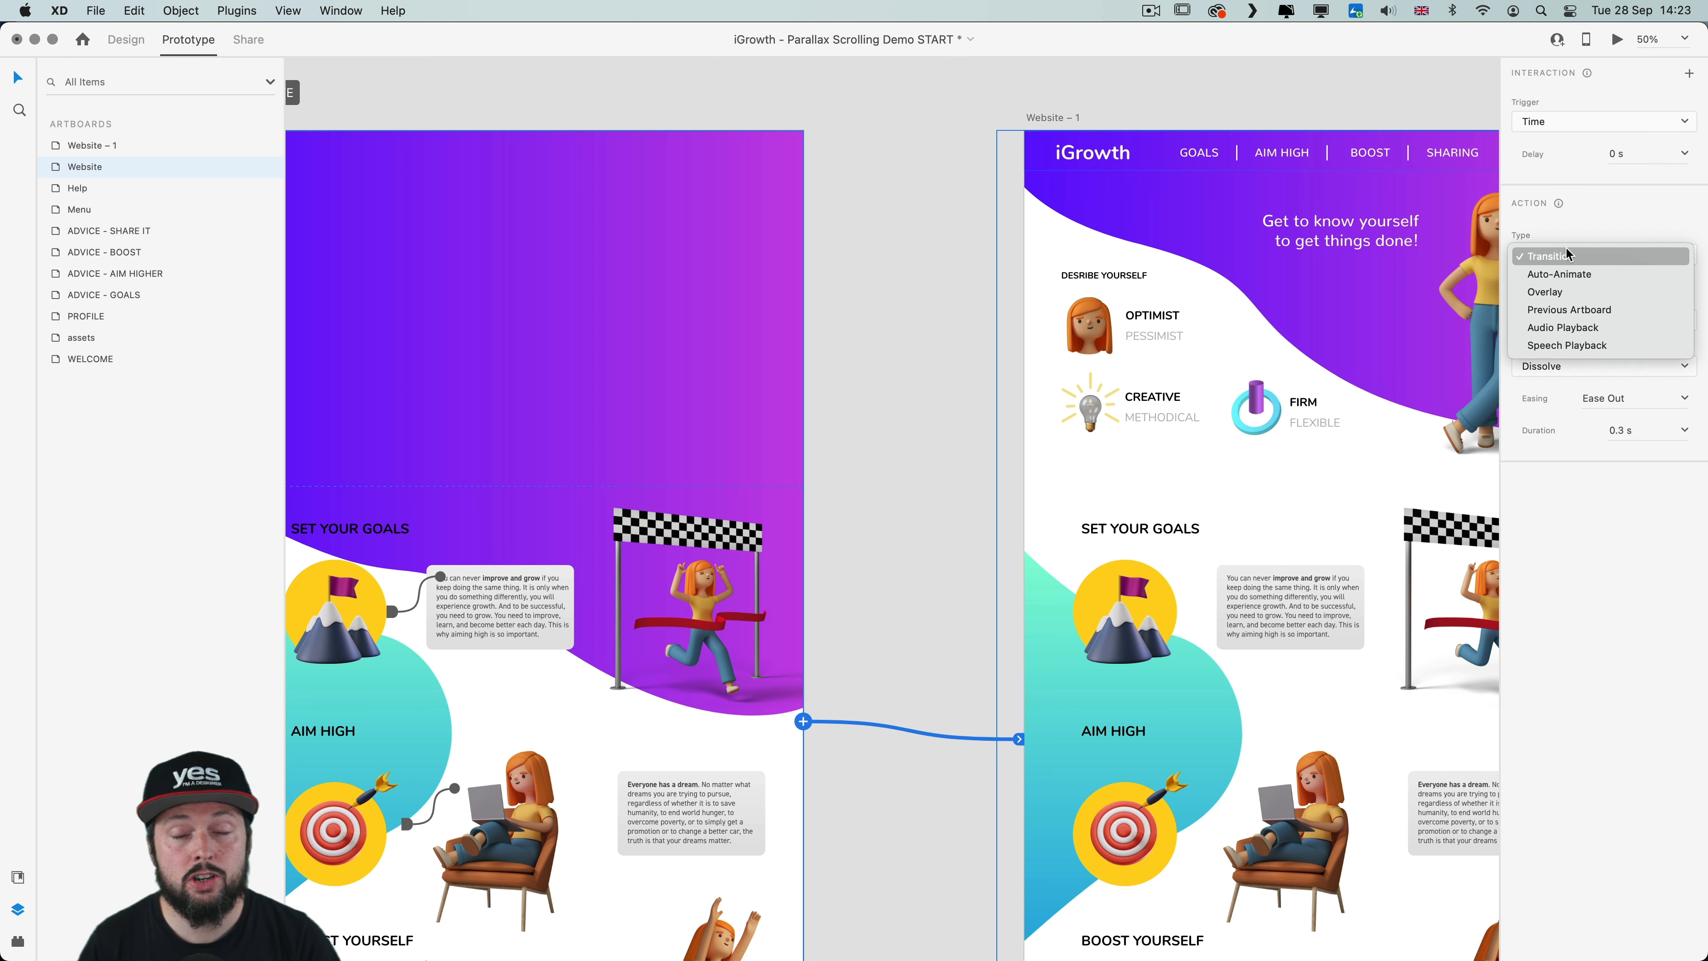
pyautogui.click(1560, 275)
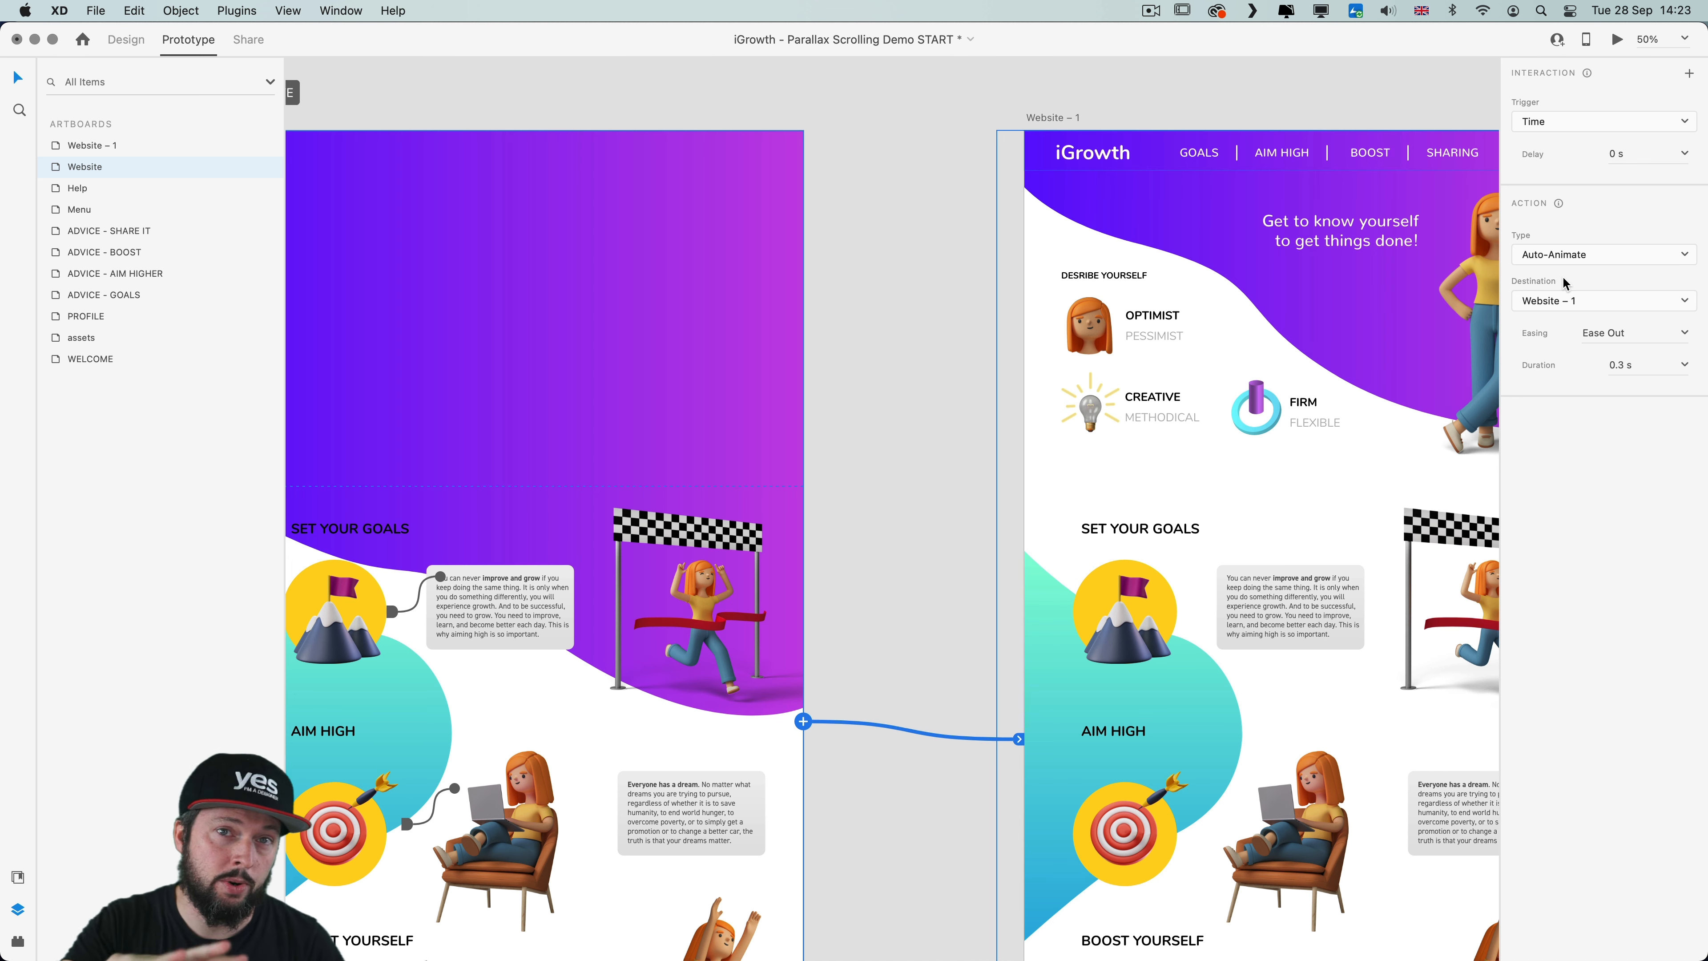
# Set the artboard link's easing to Ease In-Out and its duration to 0.8 s
pyautogui.click(1675, 329)
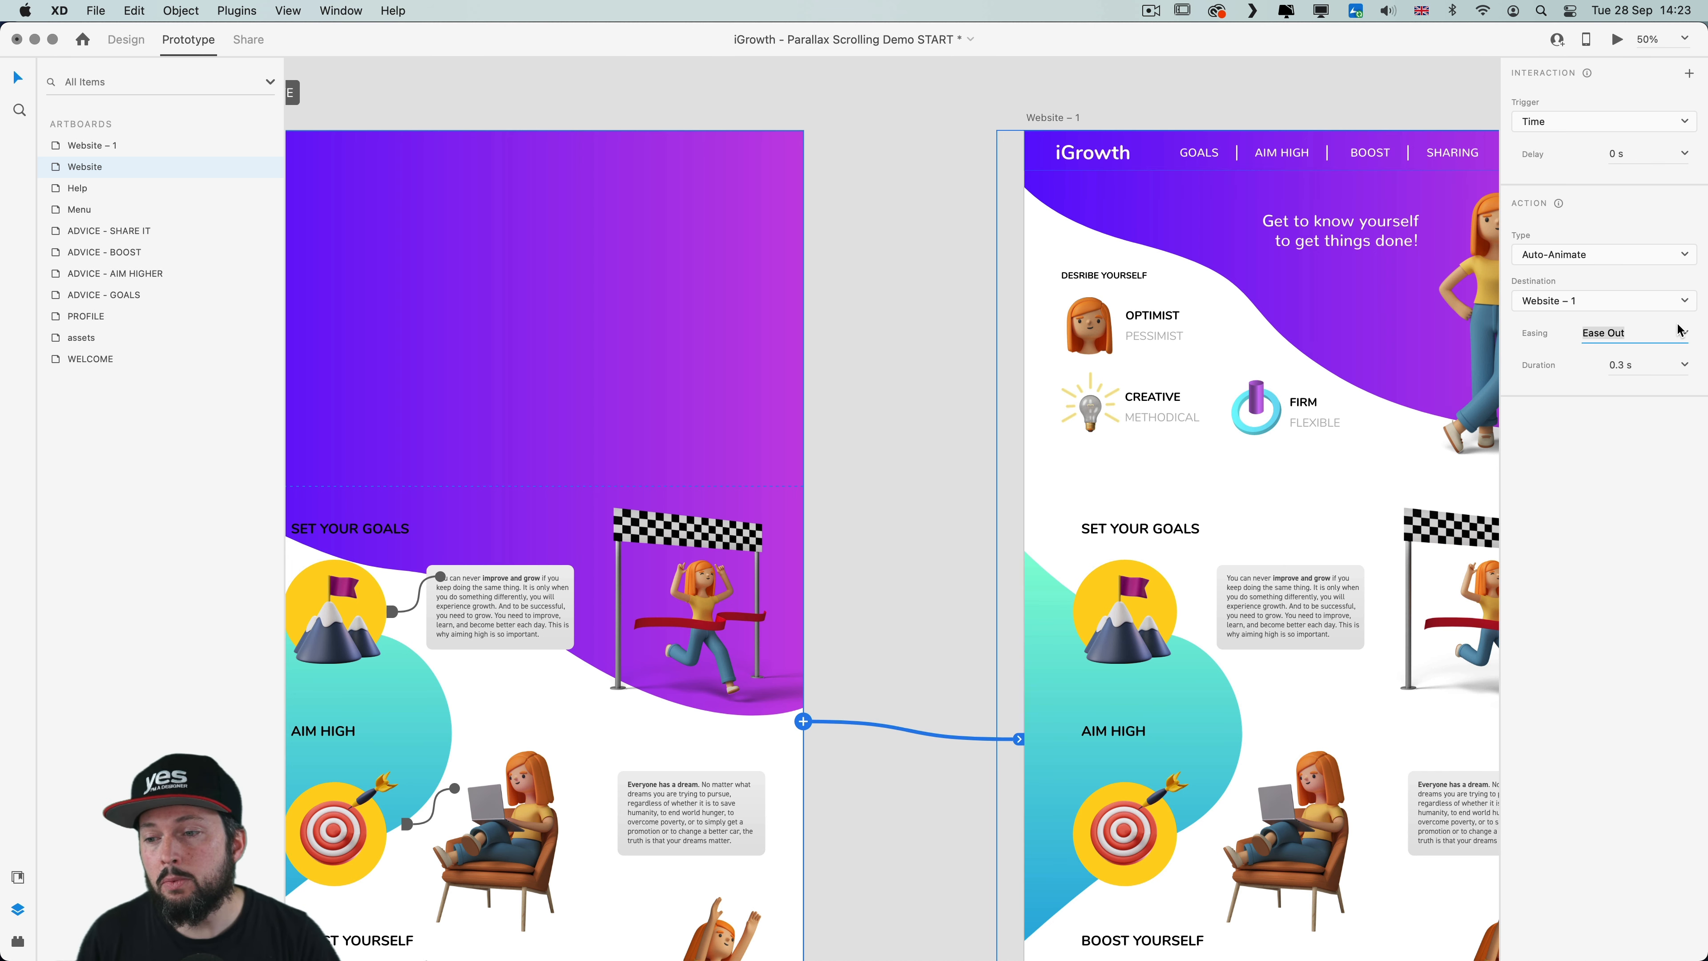
pyautogui.click(1688, 333)
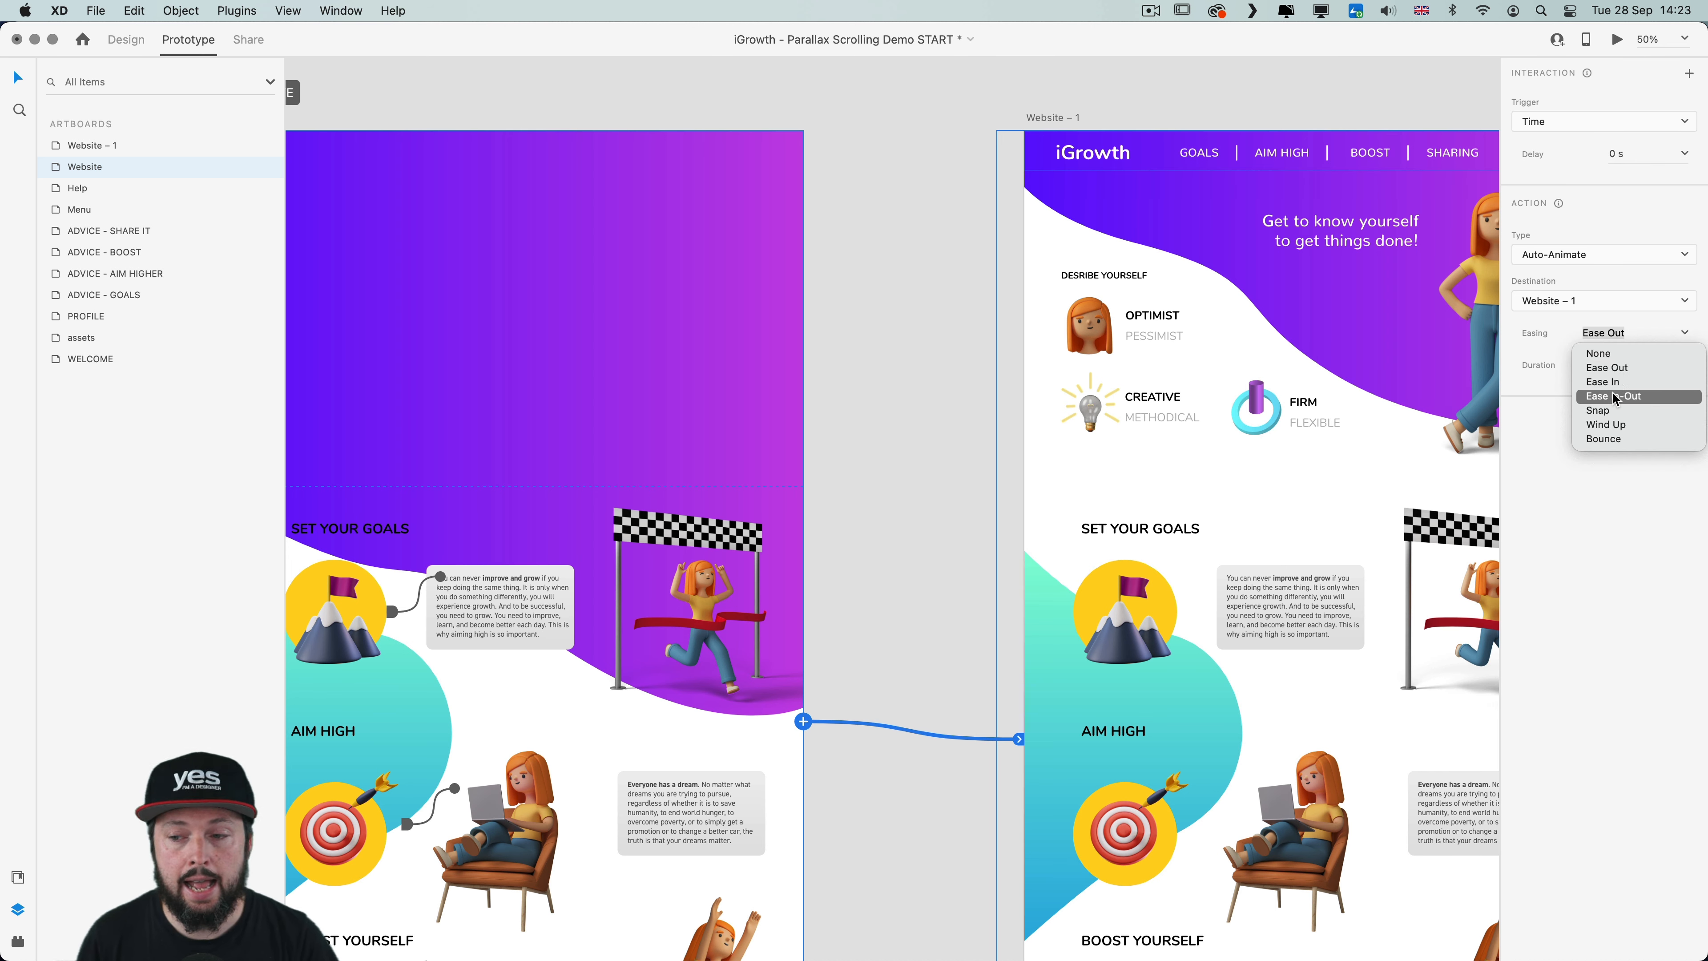
pyautogui.click(1613, 395)
pyautogui.click(1684, 365)
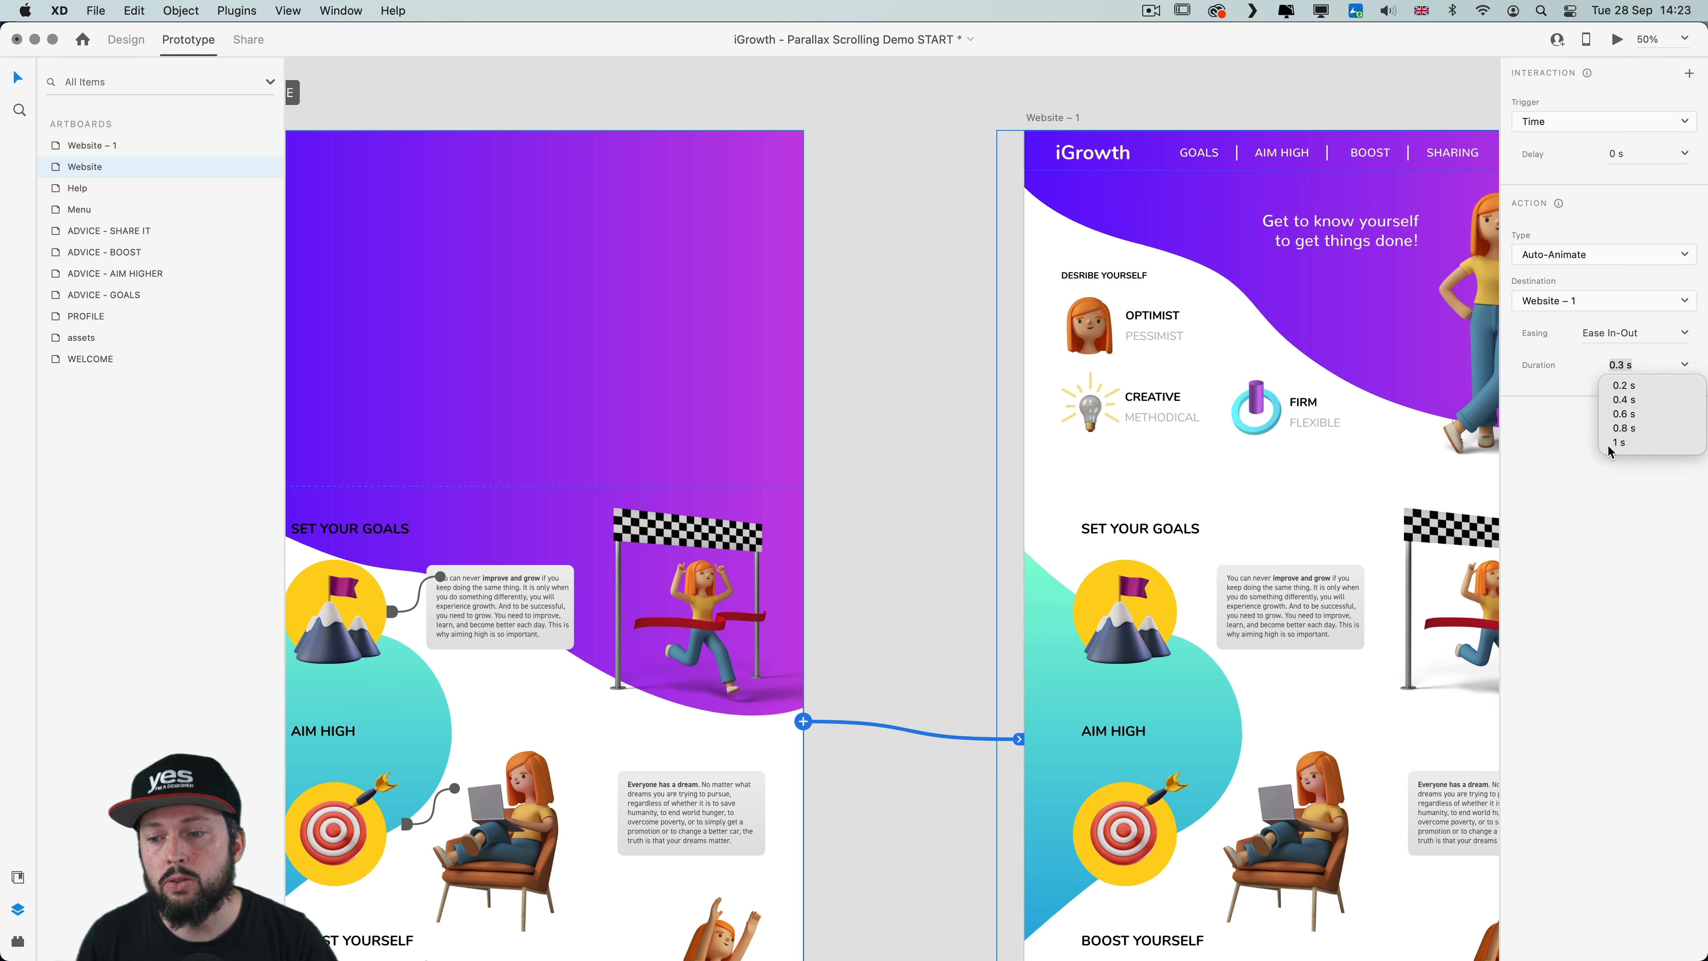
pyautogui.click(1624, 429)
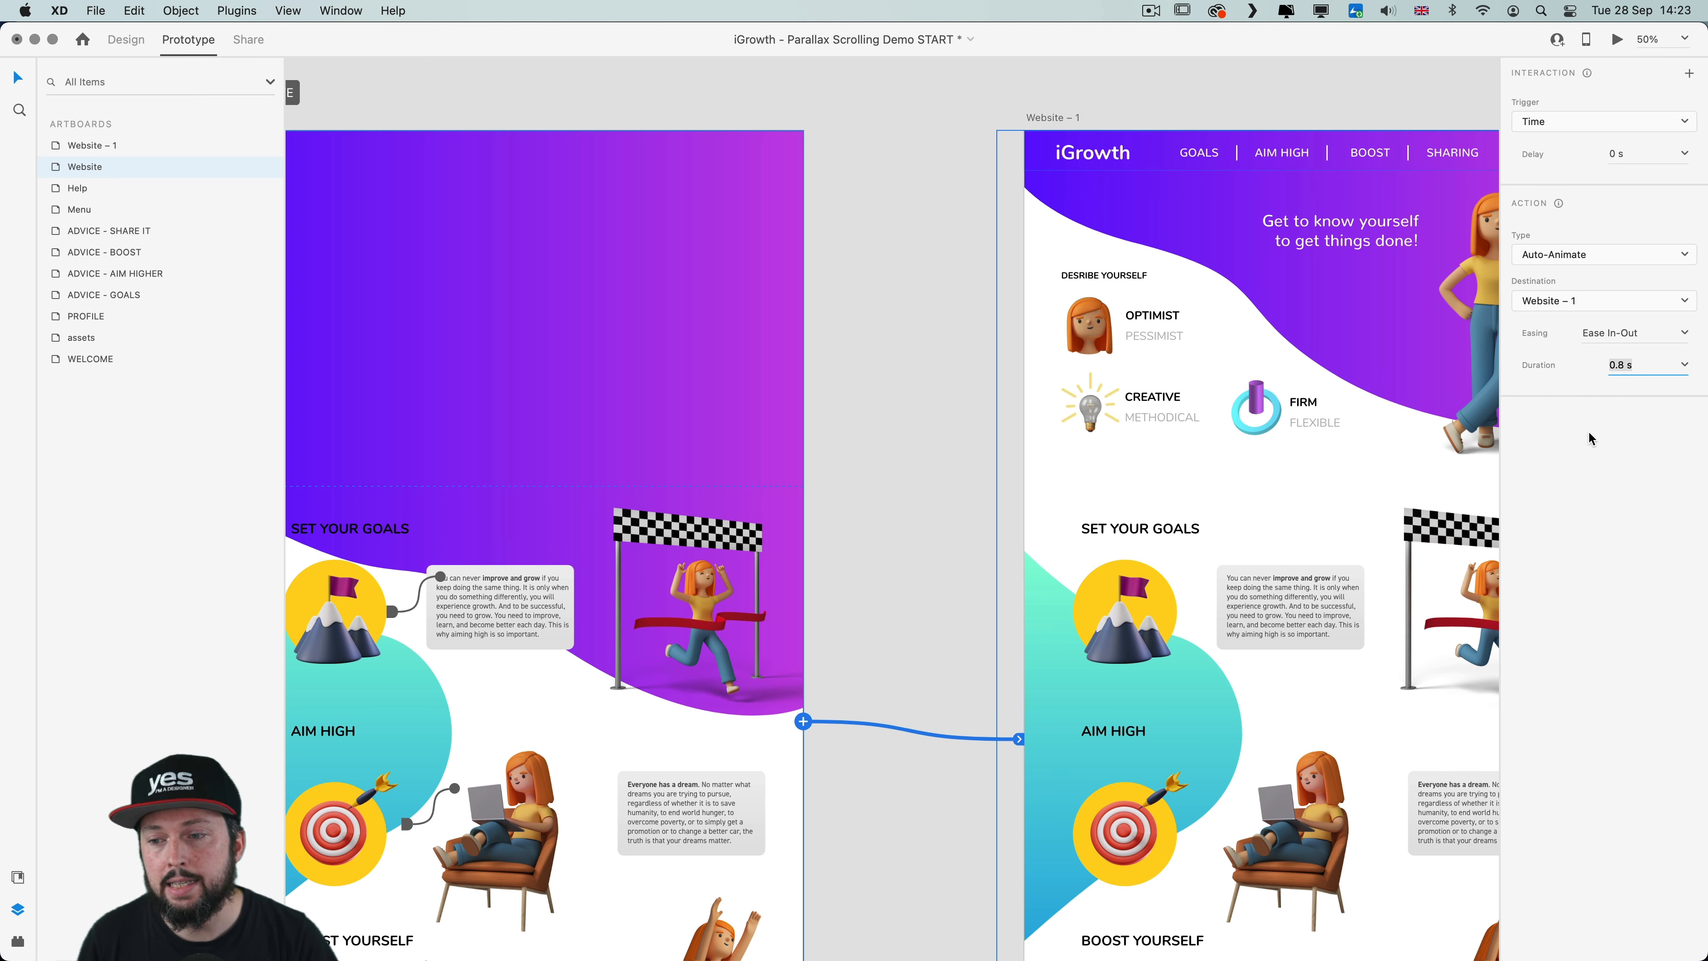
# Preview the Website artboard's auto-animate transition and close the preview
pyautogui.click(538, 350)
pyautogui.press('super+Return')
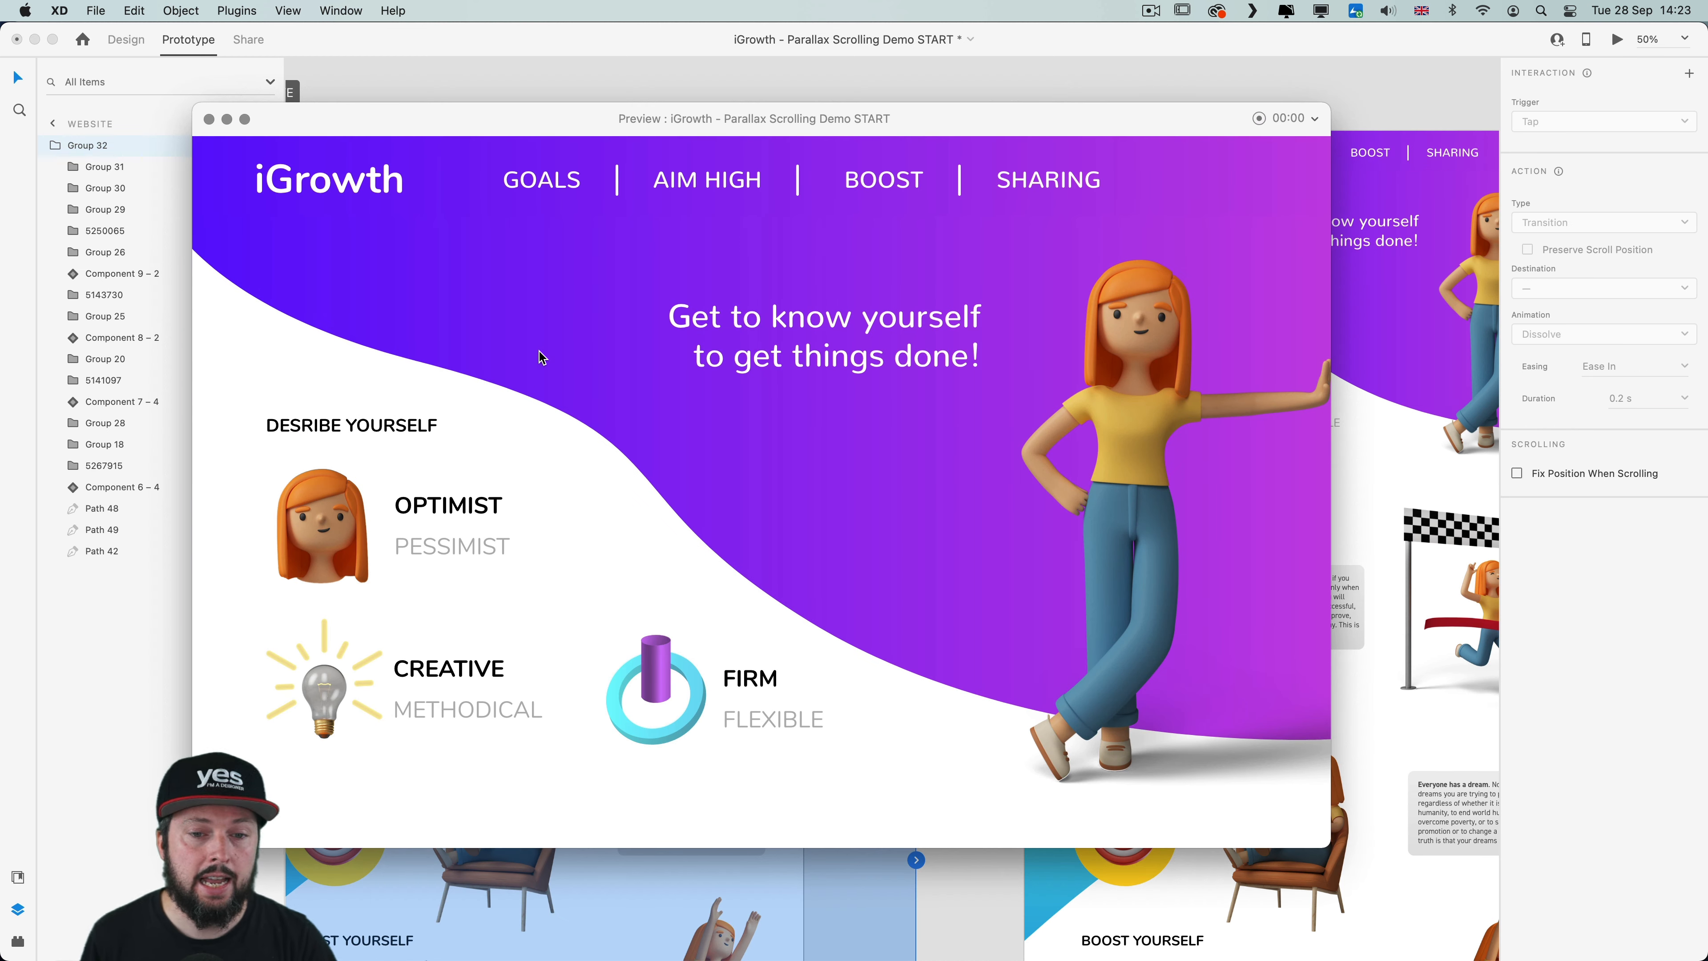
pyautogui.press('super+w')
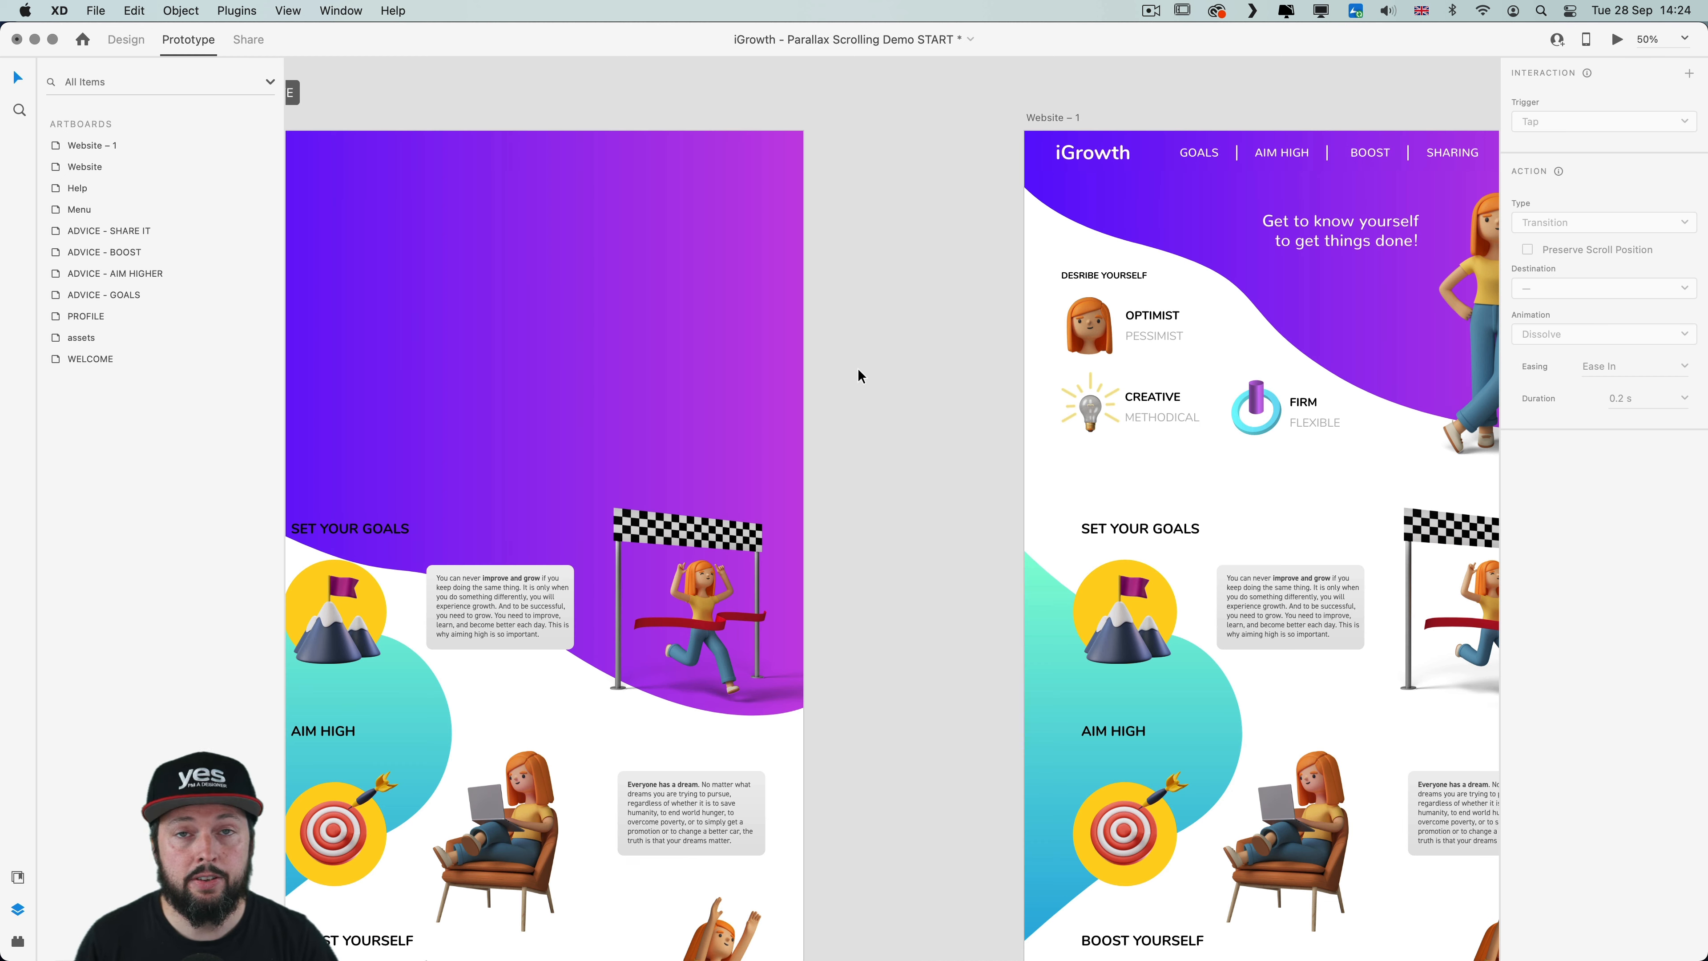
# Set the delay of the link from Website to Website – 1 to 0.4 s
pyautogui.click(972, 736)
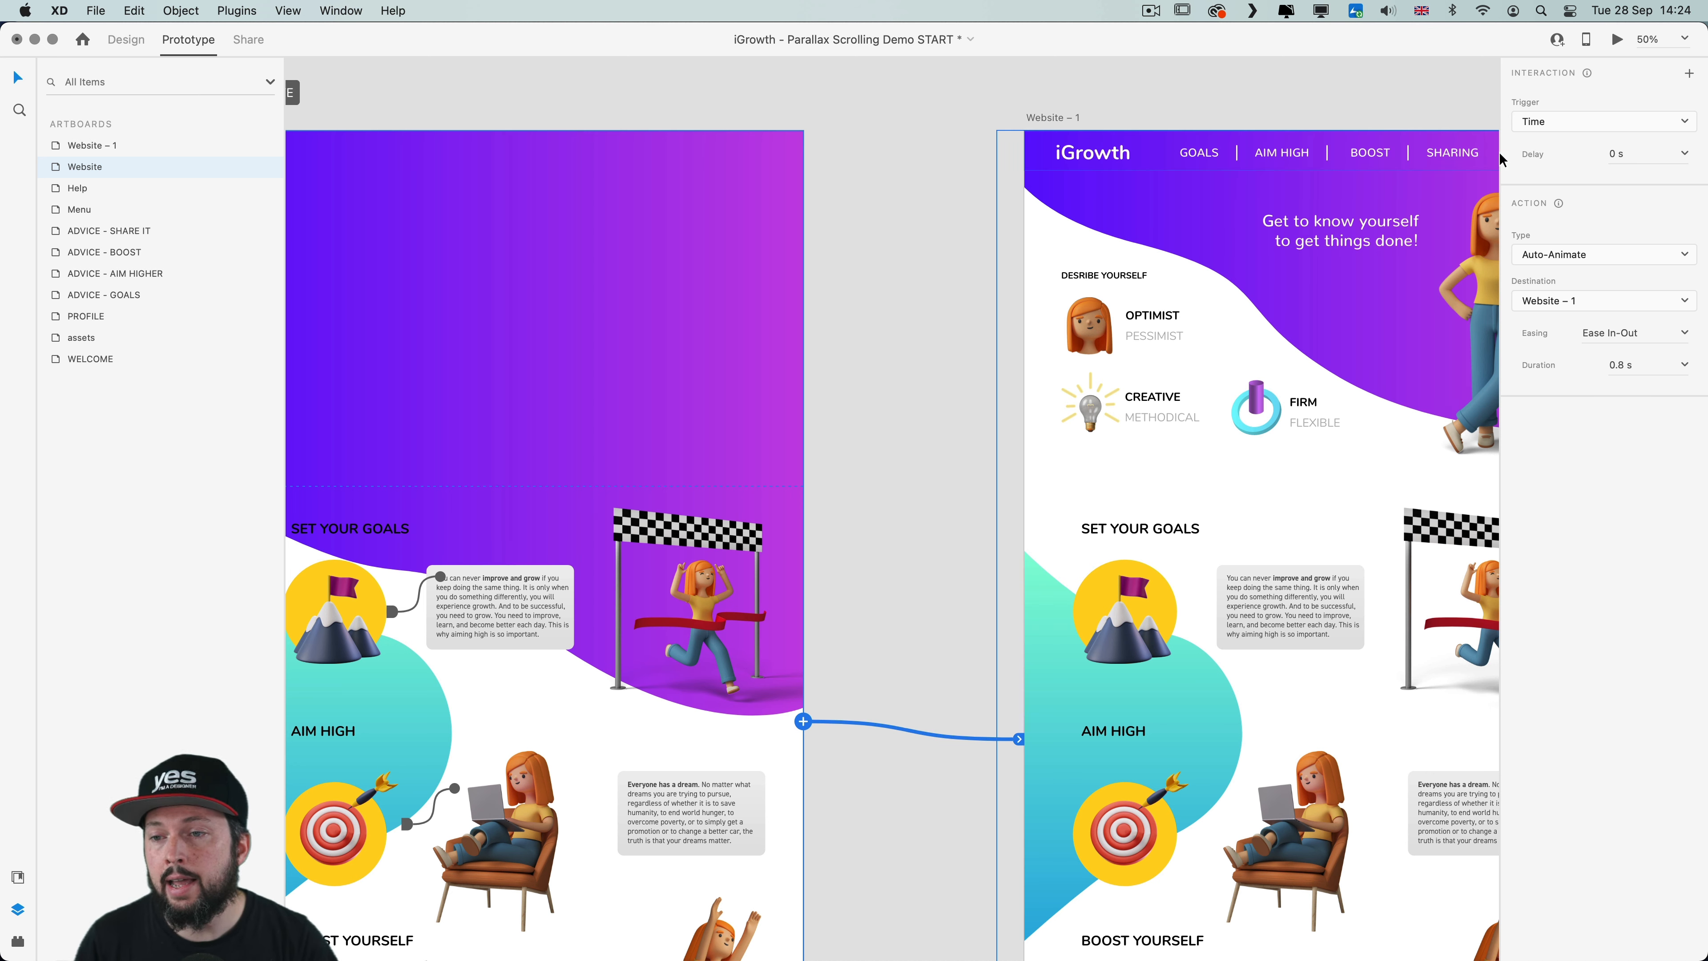
pyautogui.click(1686, 156)
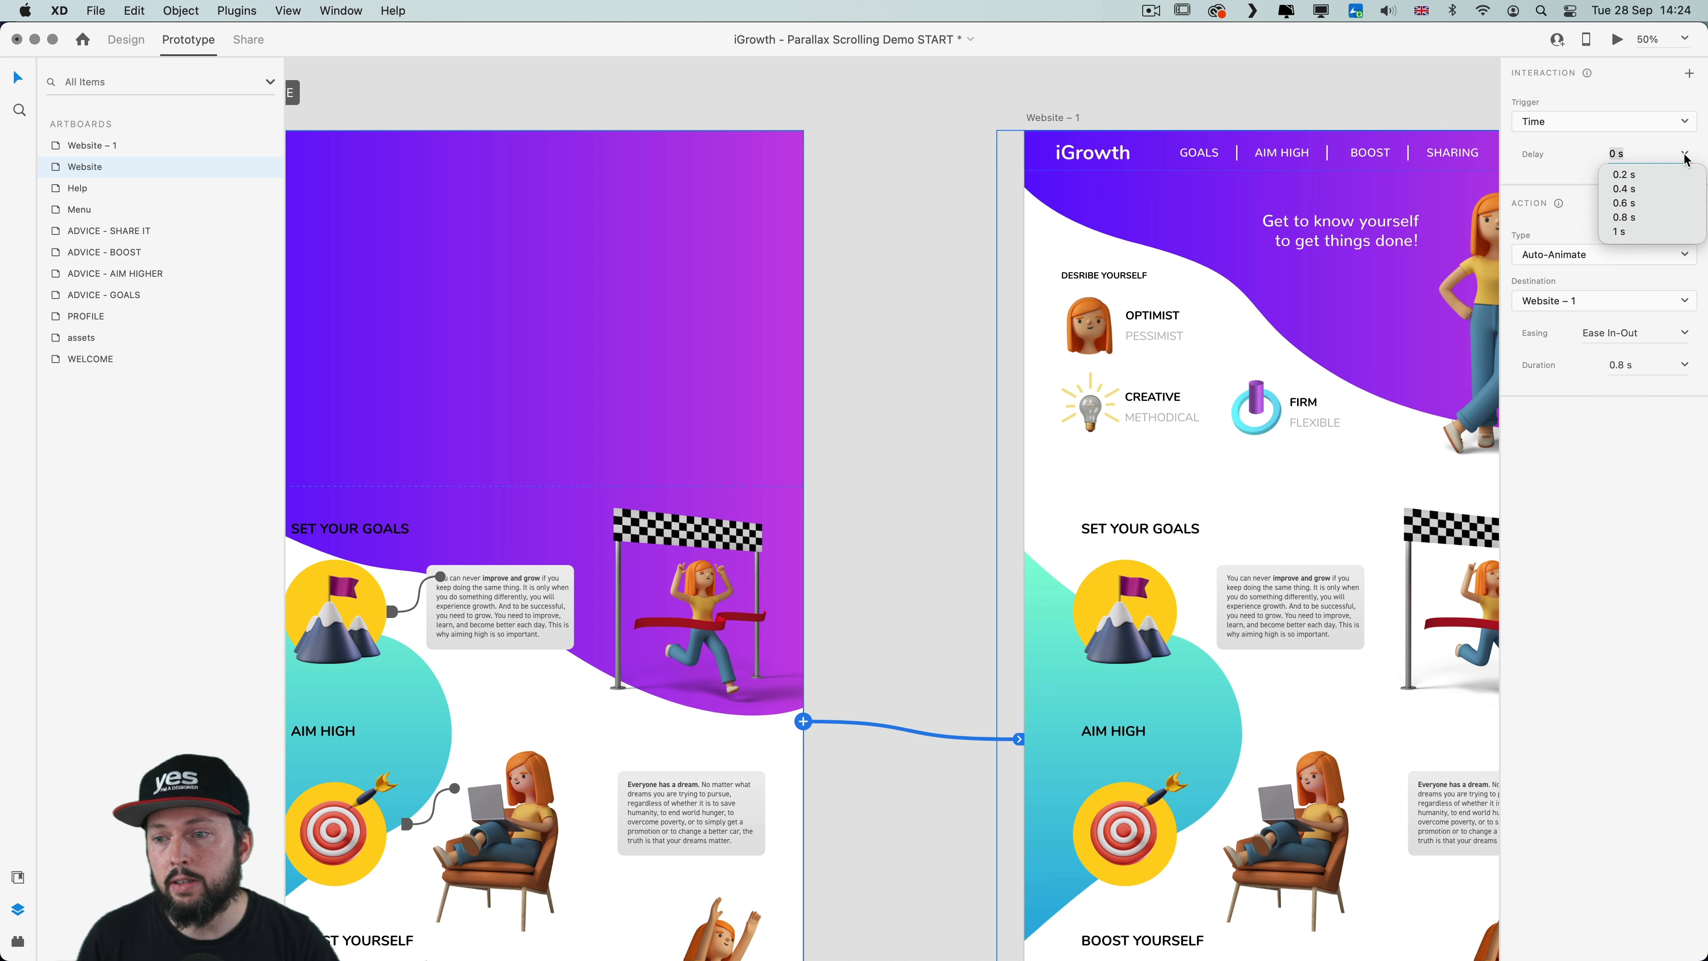
pyautogui.click(1641, 192)
# Replay the delayed intro transition several times in the preview, starting from the Website artboard, and close the preview
pyautogui.click(538, 290)
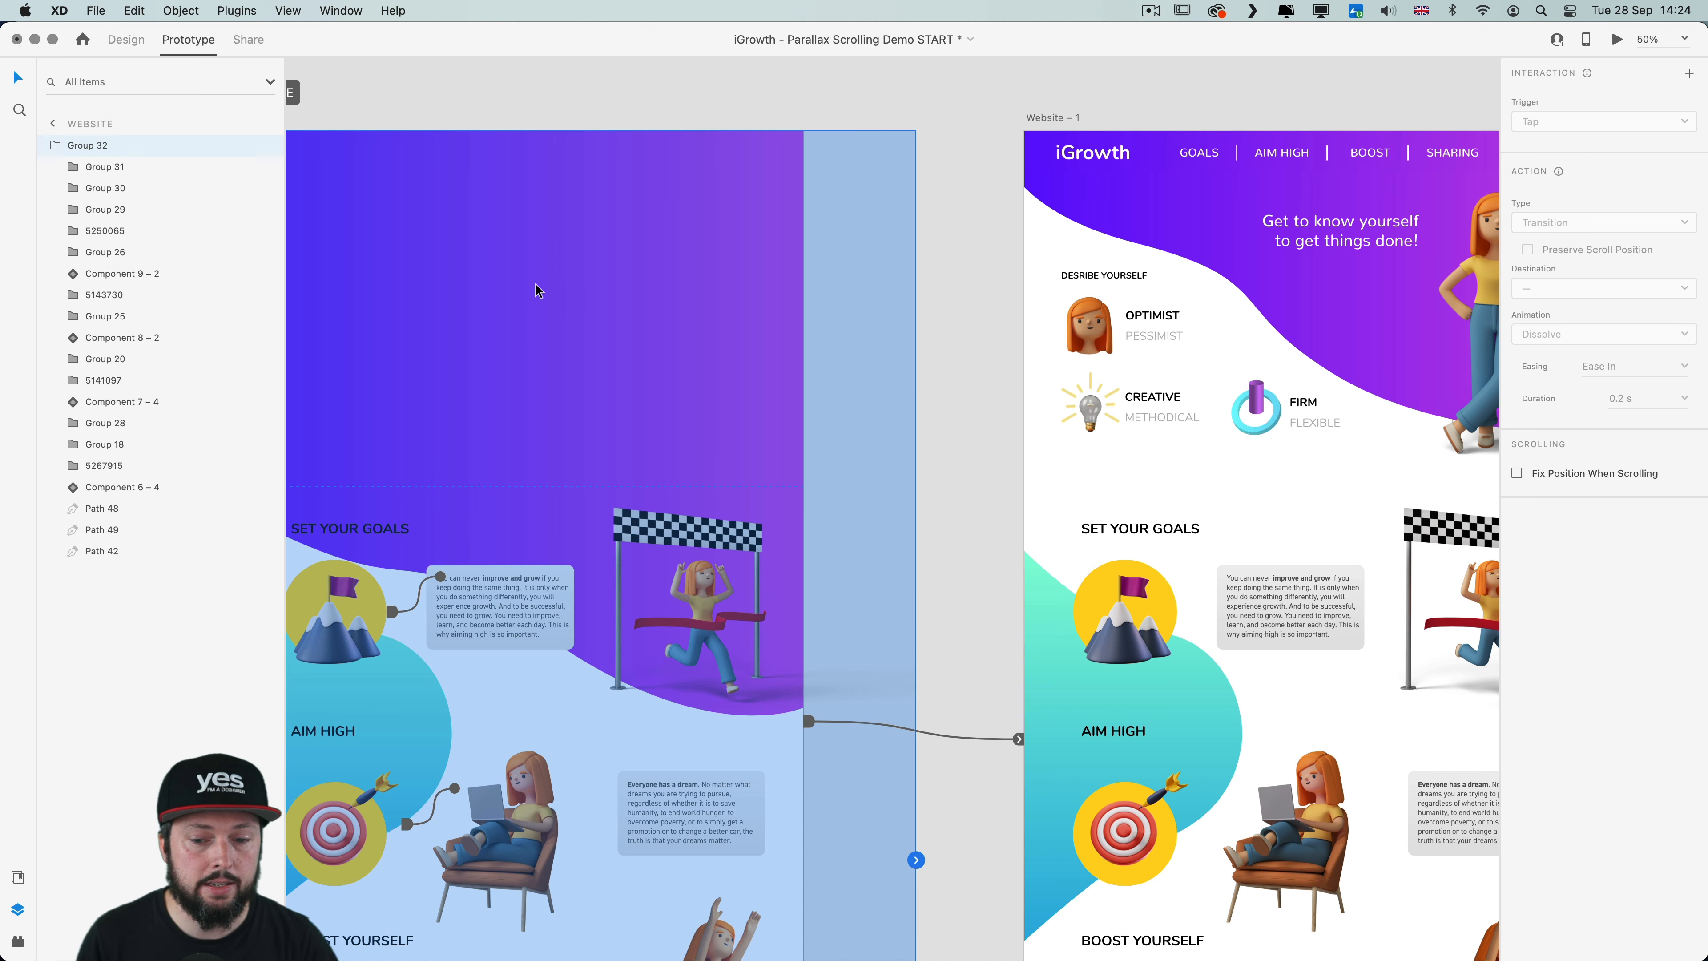
pyautogui.press('super+Return')
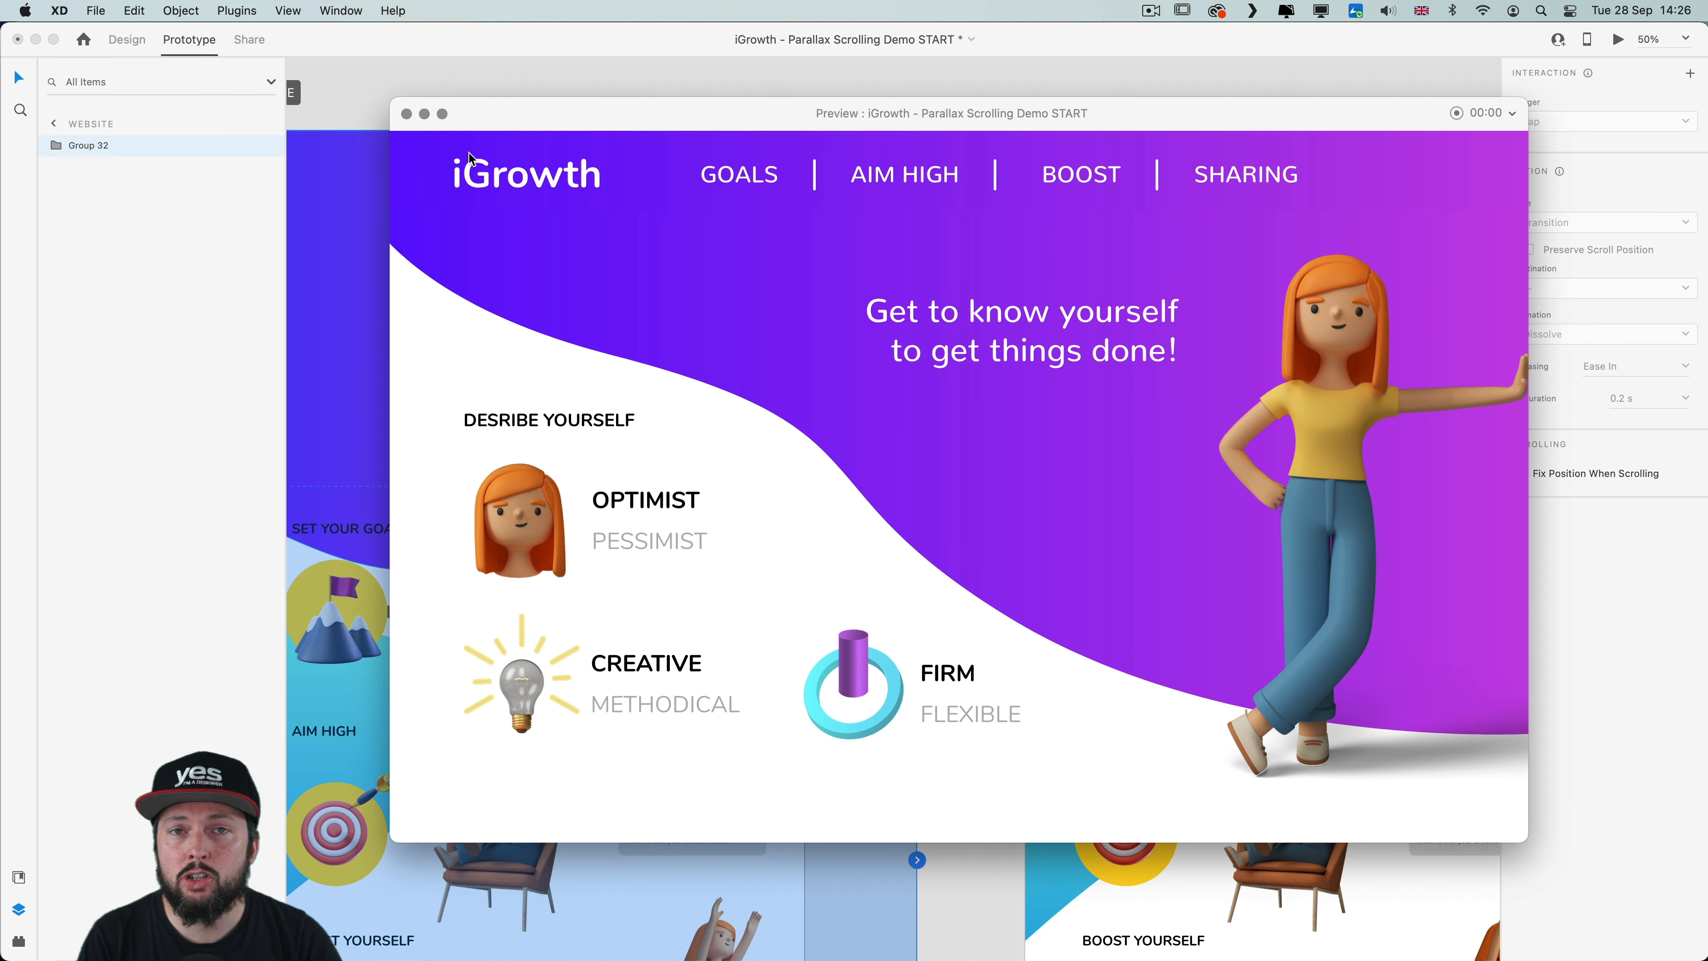
pyautogui.press('super+Return')
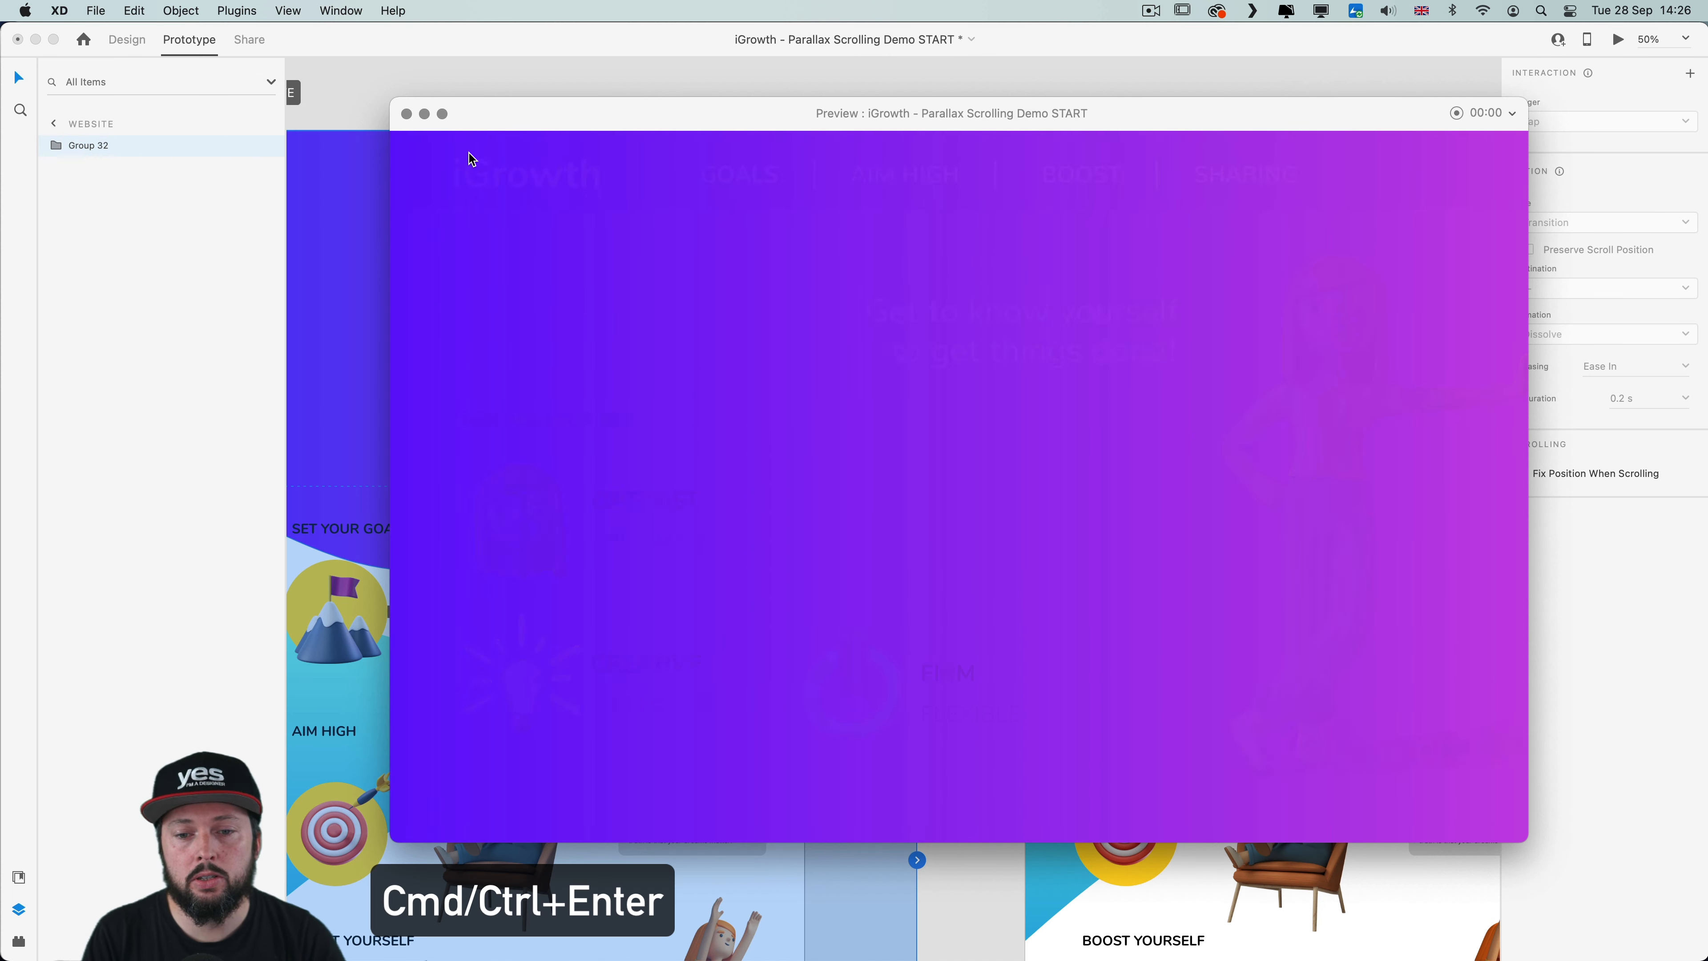
pyautogui.press('super+Return')
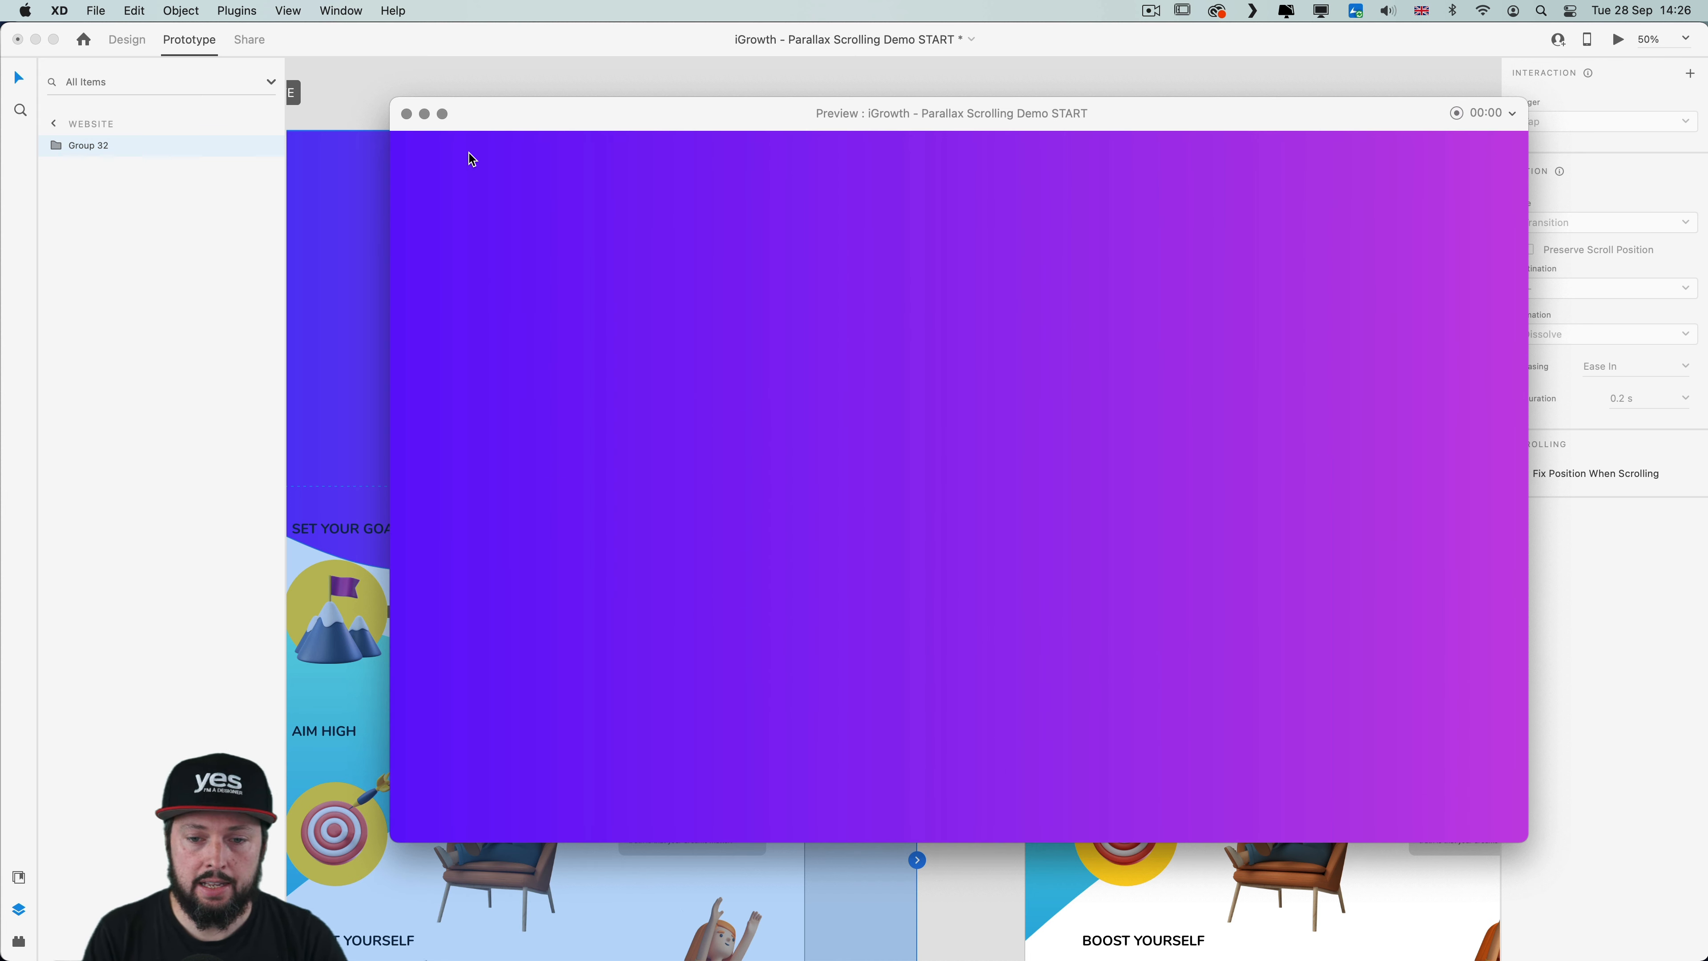
pyautogui.press('super+Return')
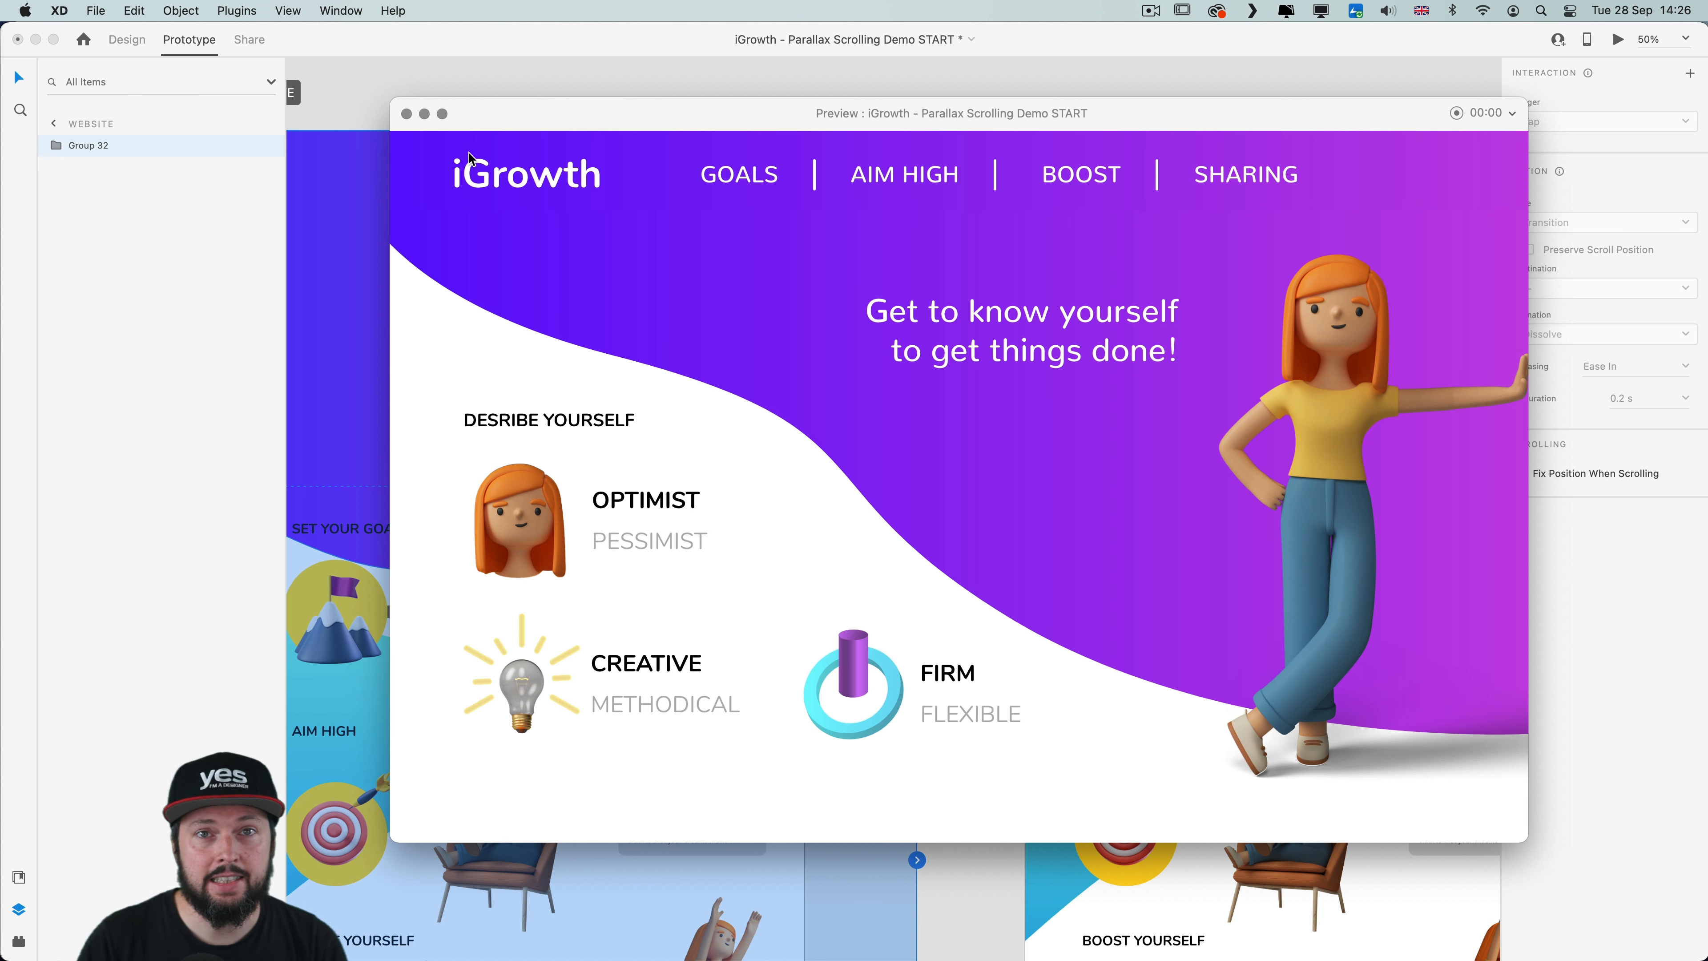
pyautogui.click(406, 114)
# Duplicate the Website – 1 artboard beside the original, with a gap of about 364 px between them
pyautogui.press('super+0')
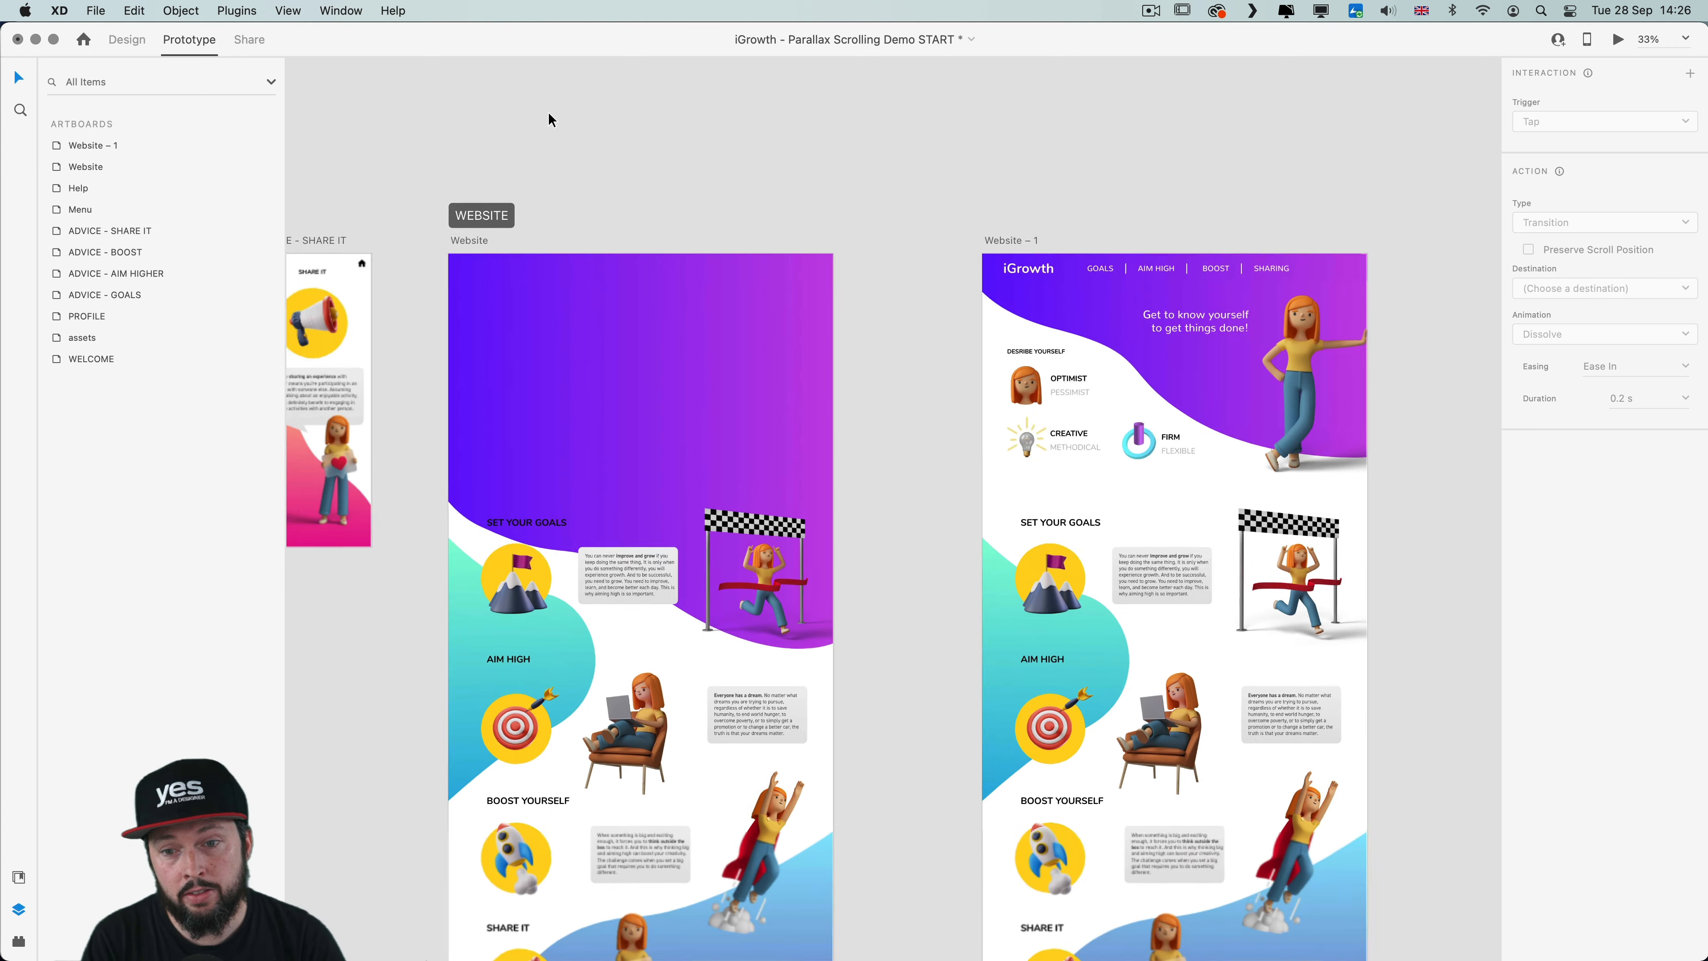
pyautogui.moveTo(1250, 421); pyautogui.dragTo(1338, 423)
pyautogui.press('super+equal')
pyautogui.press('super+equal')
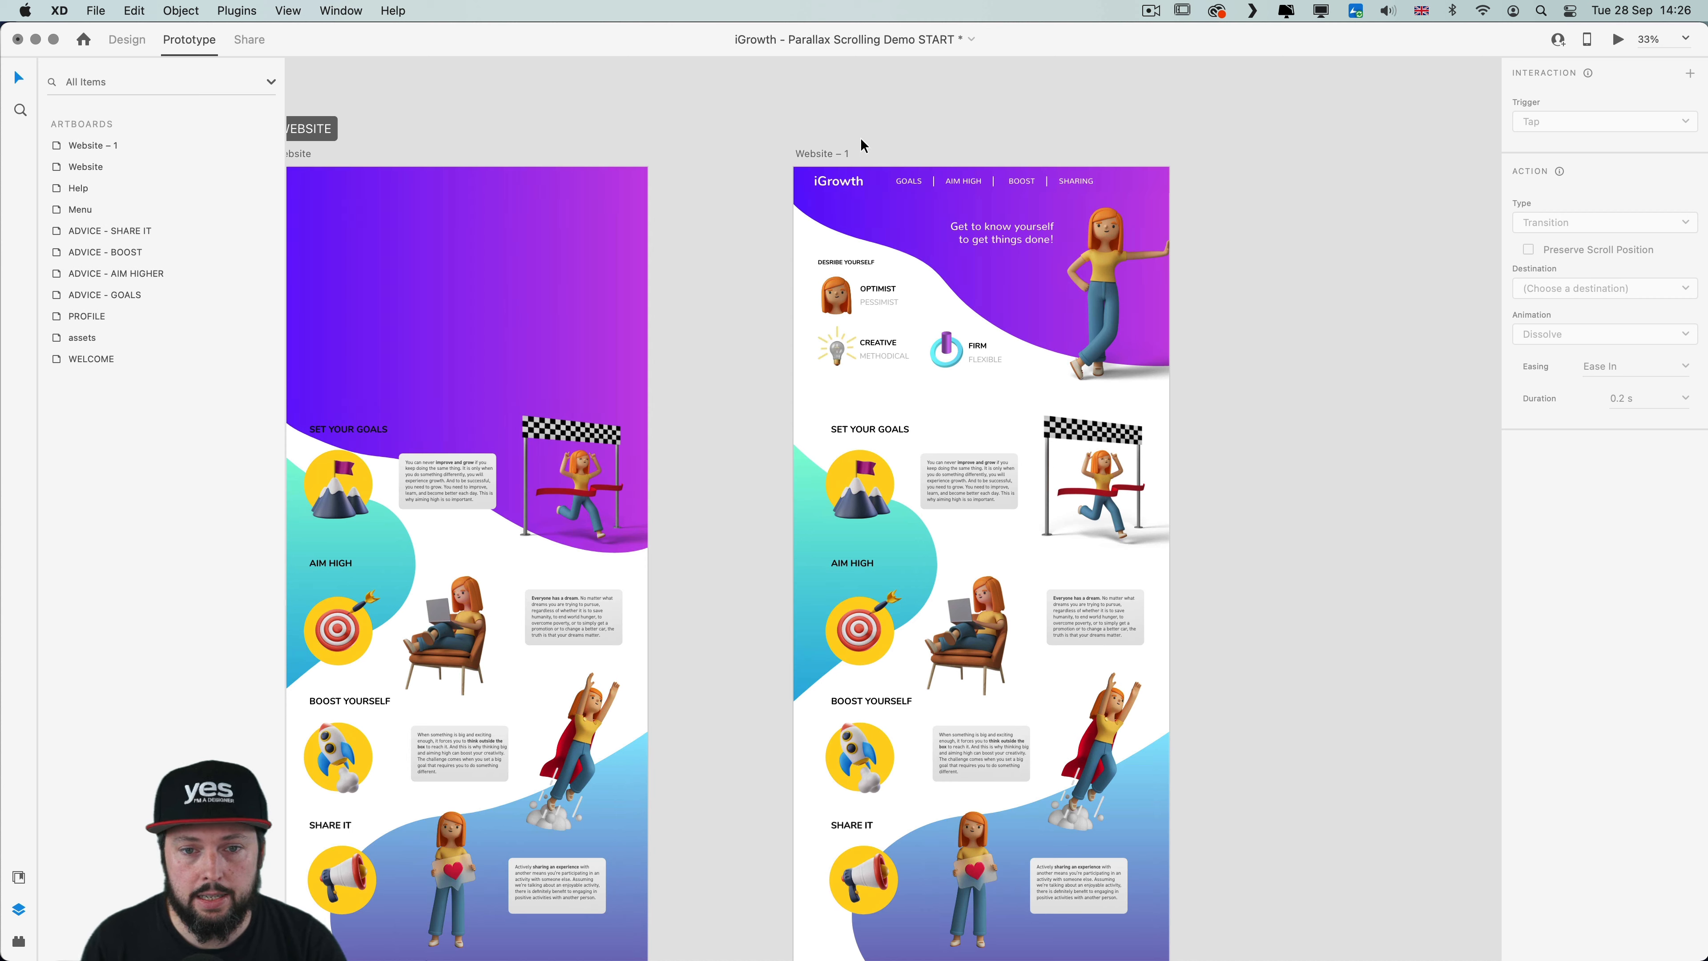
pyautogui.moveTo(823, 156); pyautogui.dragTo(1307, 168)
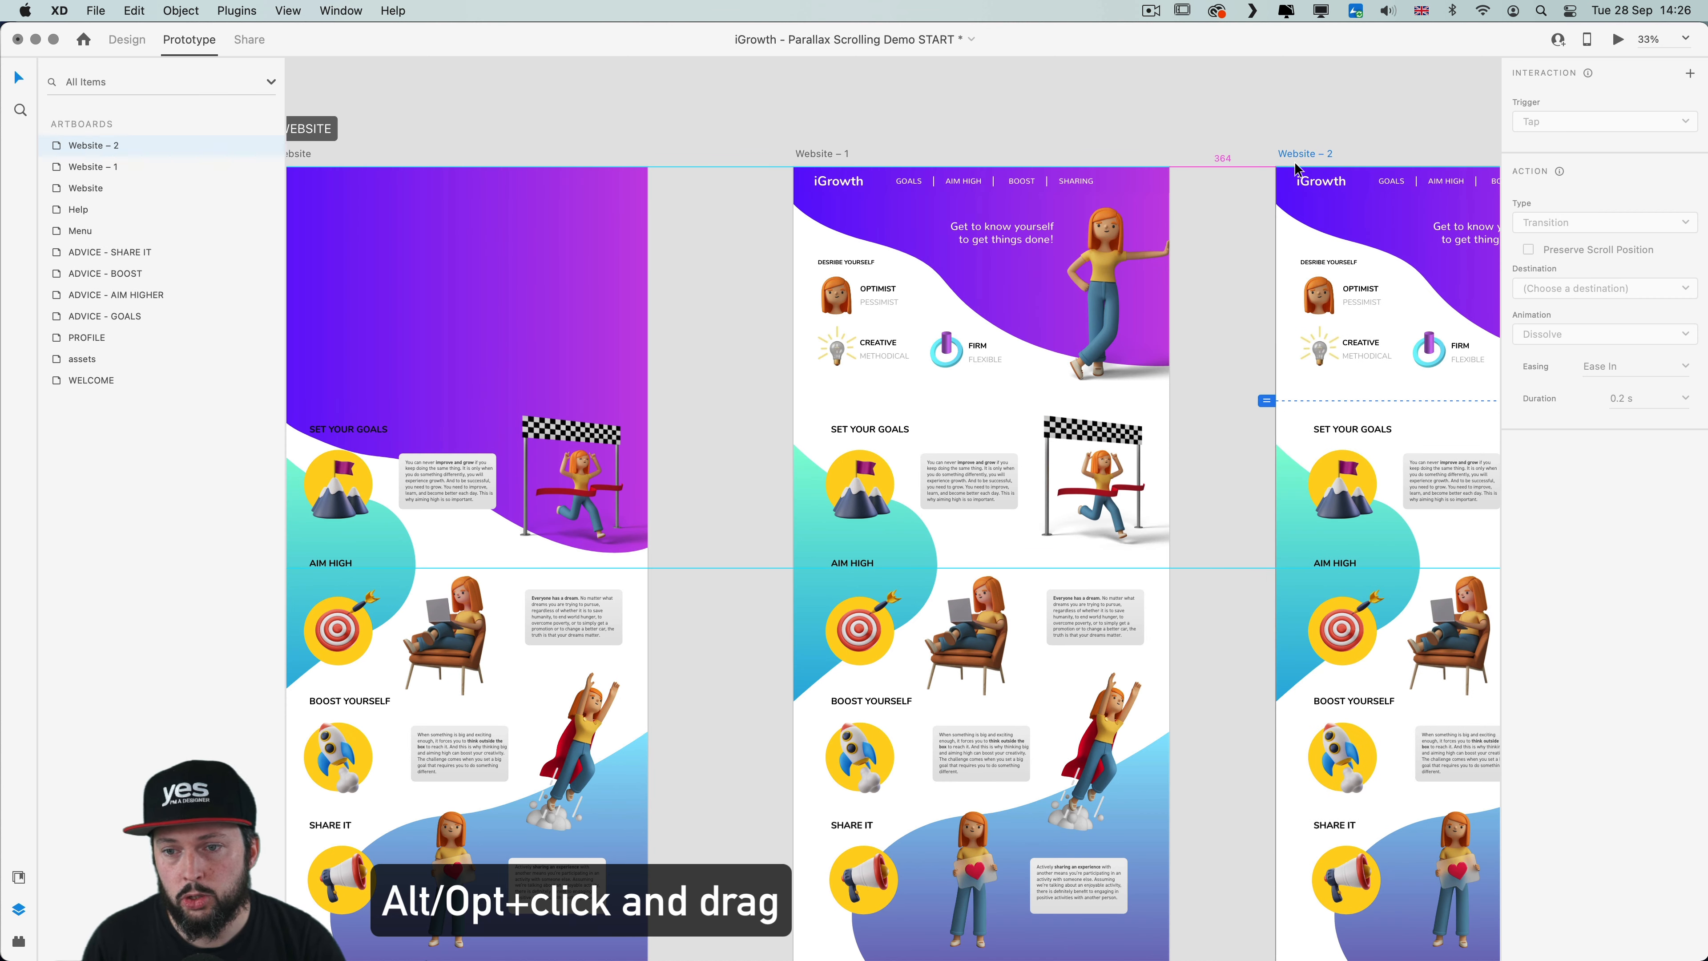
pyautogui.moveTo(1210, 112); pyautogui.dragTo(1048, 115)
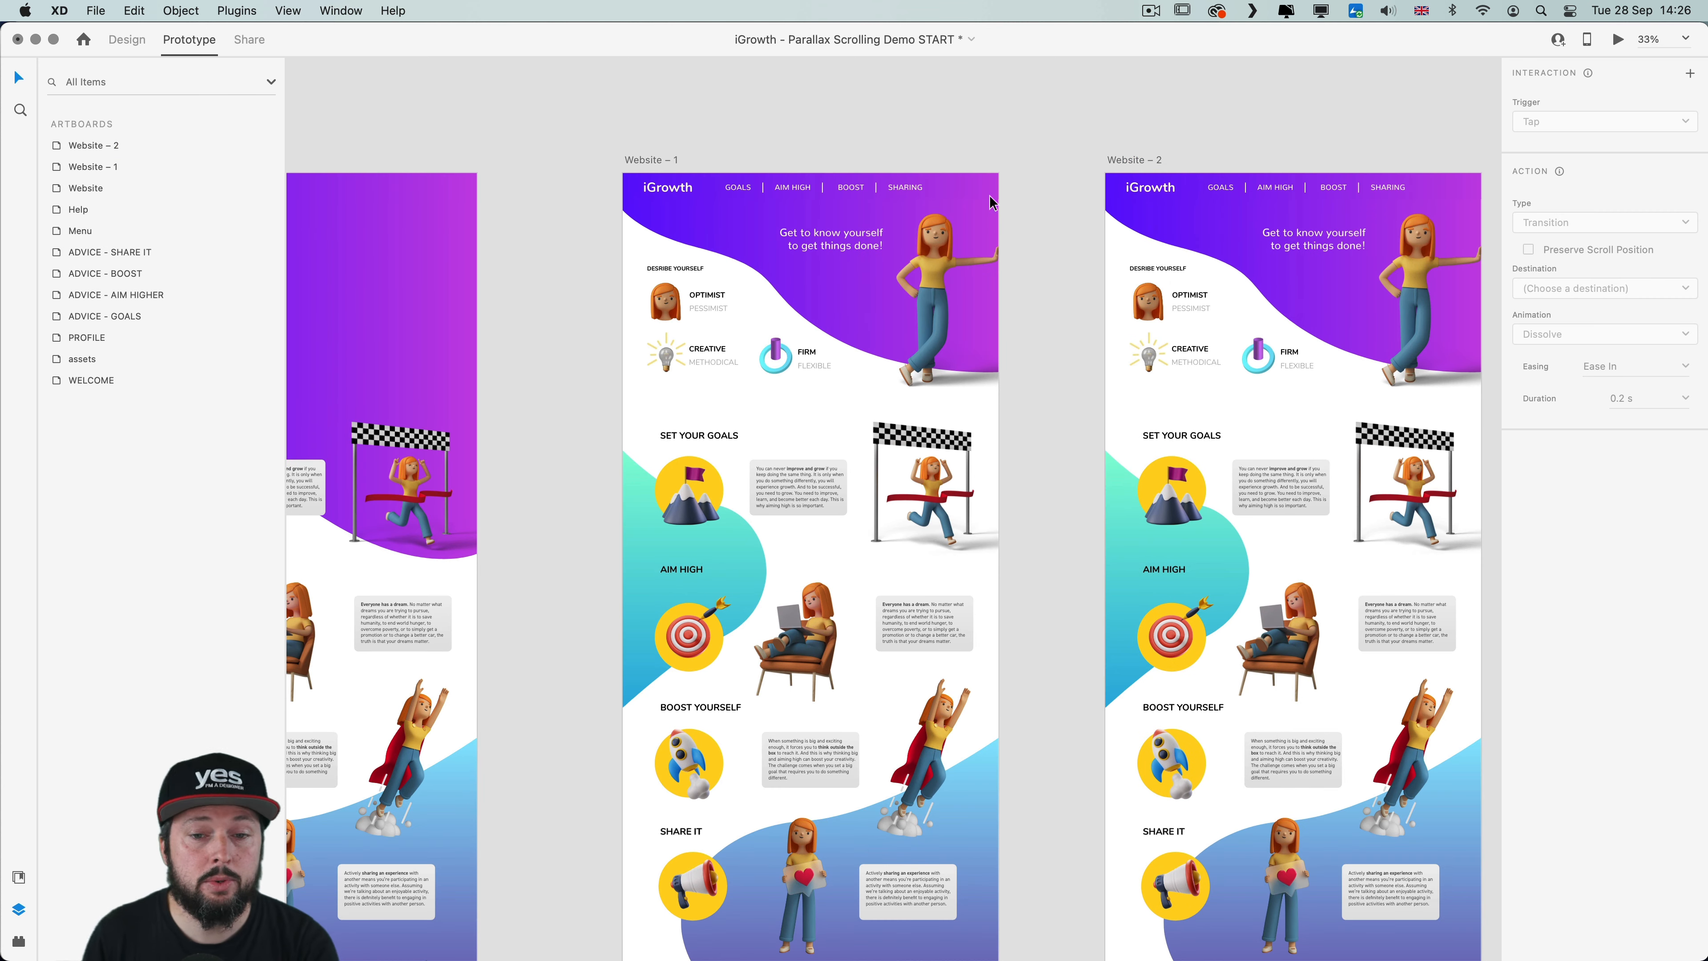
# In Design mode, delete the header navigation, leaning woman and "Get to know yourself to get things done!" text from the Website – 1 artboard
pyautogui.click(935, 291)
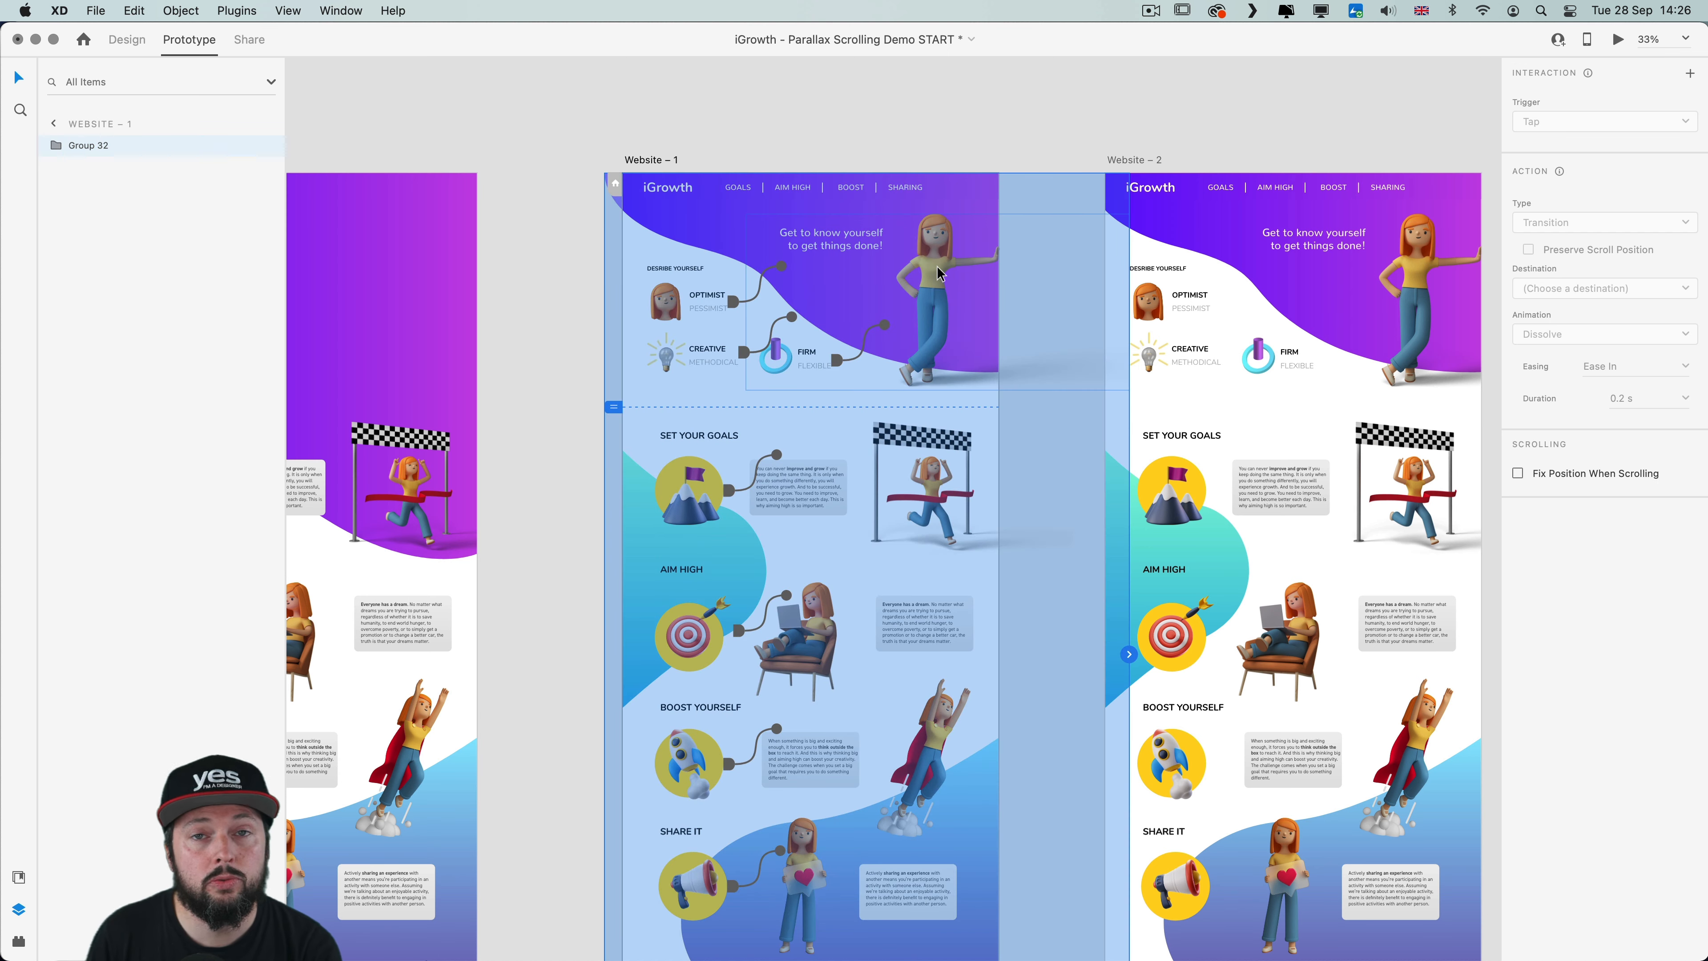
pyautogui.click(126, 39)
pyautogui.doubleClick(775, 194)
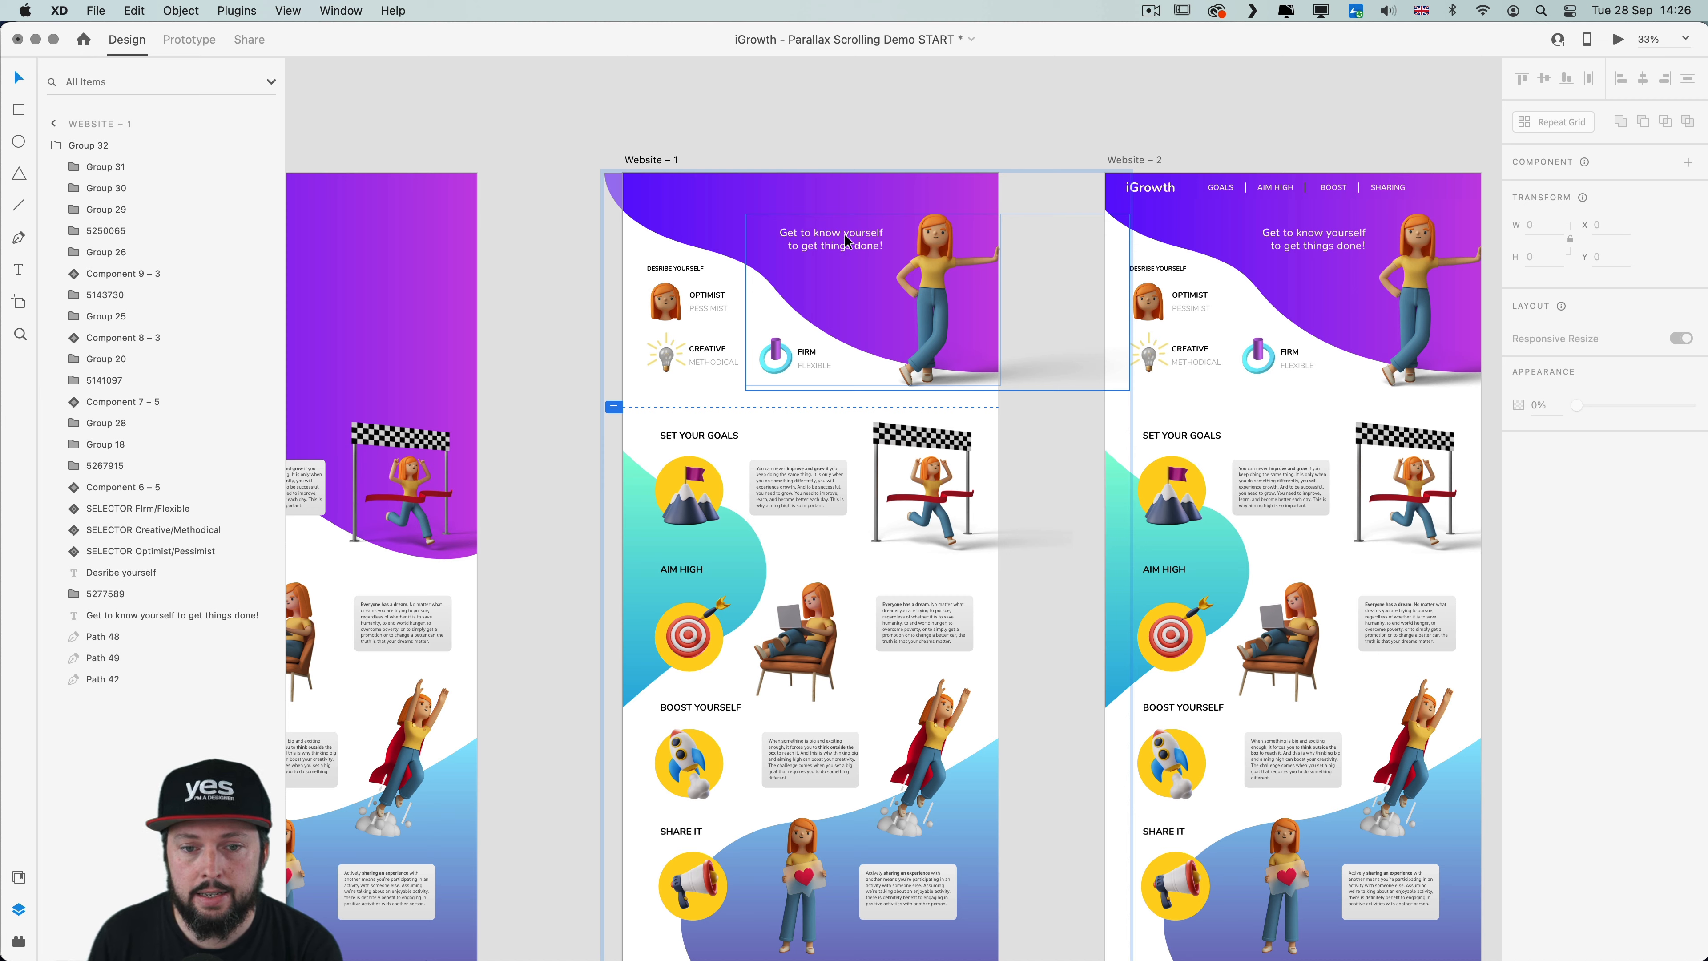
pyautogui.click(951, 245)
pyautogui.press('Delete')
pyautogui.click(812, 237)
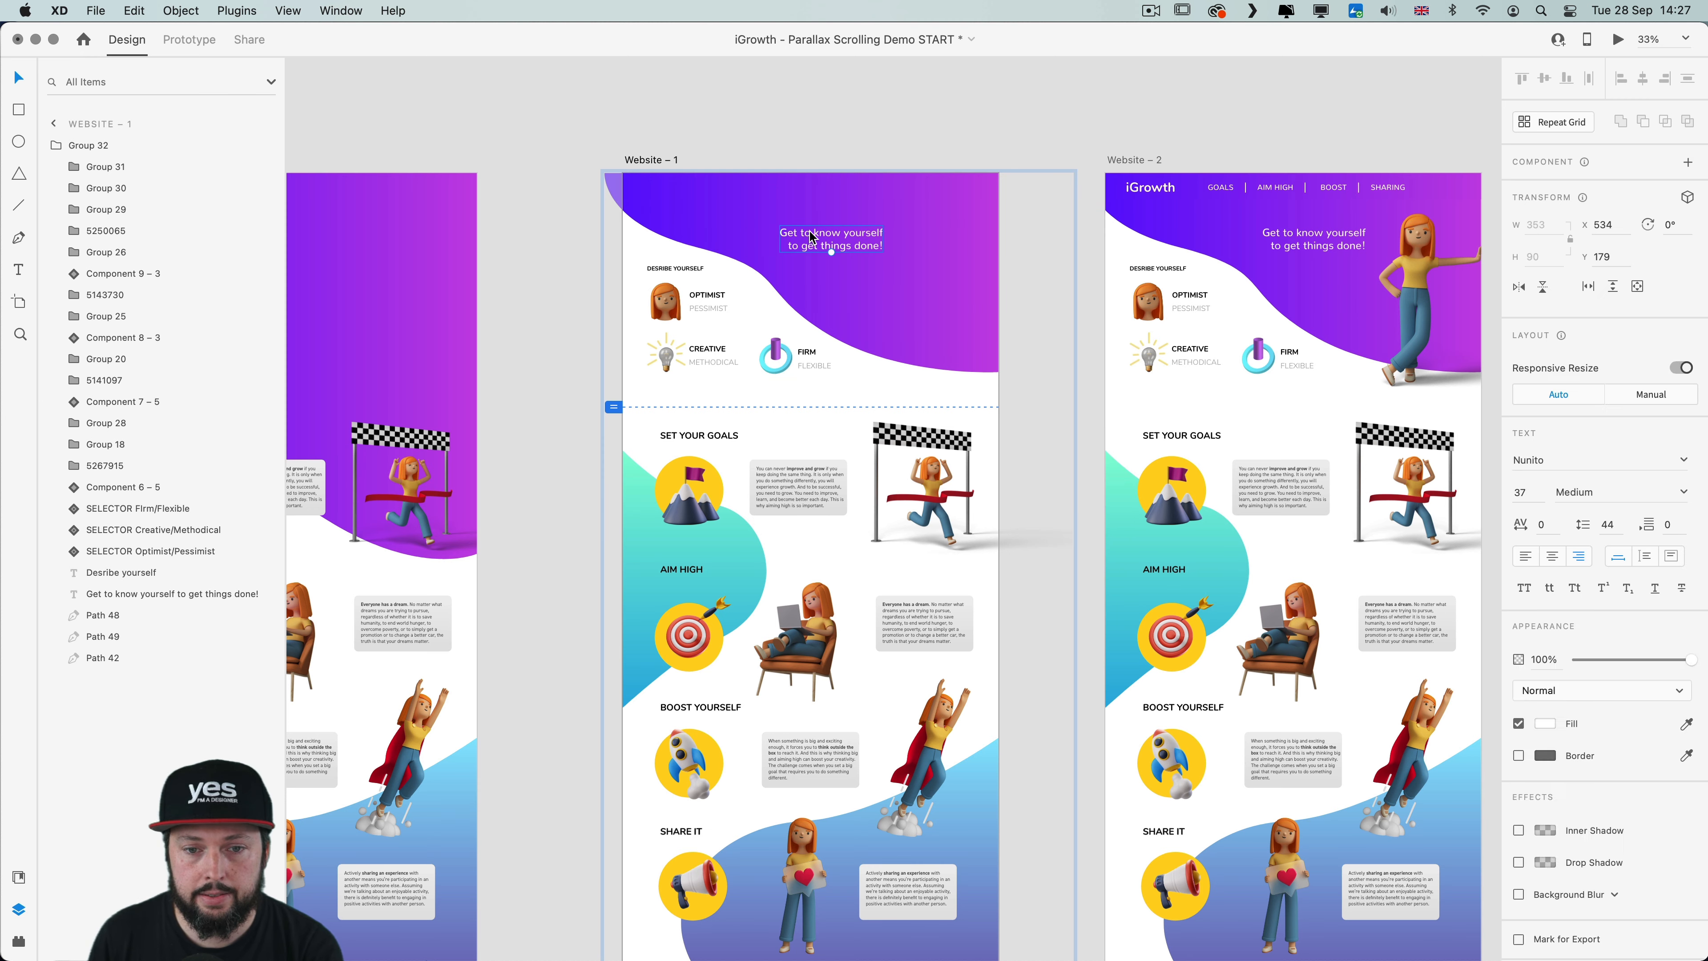
pyautogui.press('Delete')
# Move the DESRIBE YOURSELF heading horizontally past the left edge of the Website – 1 artboard, to X -272
pyautogui.press('super+equal')
pyautogui.press('super+equal')
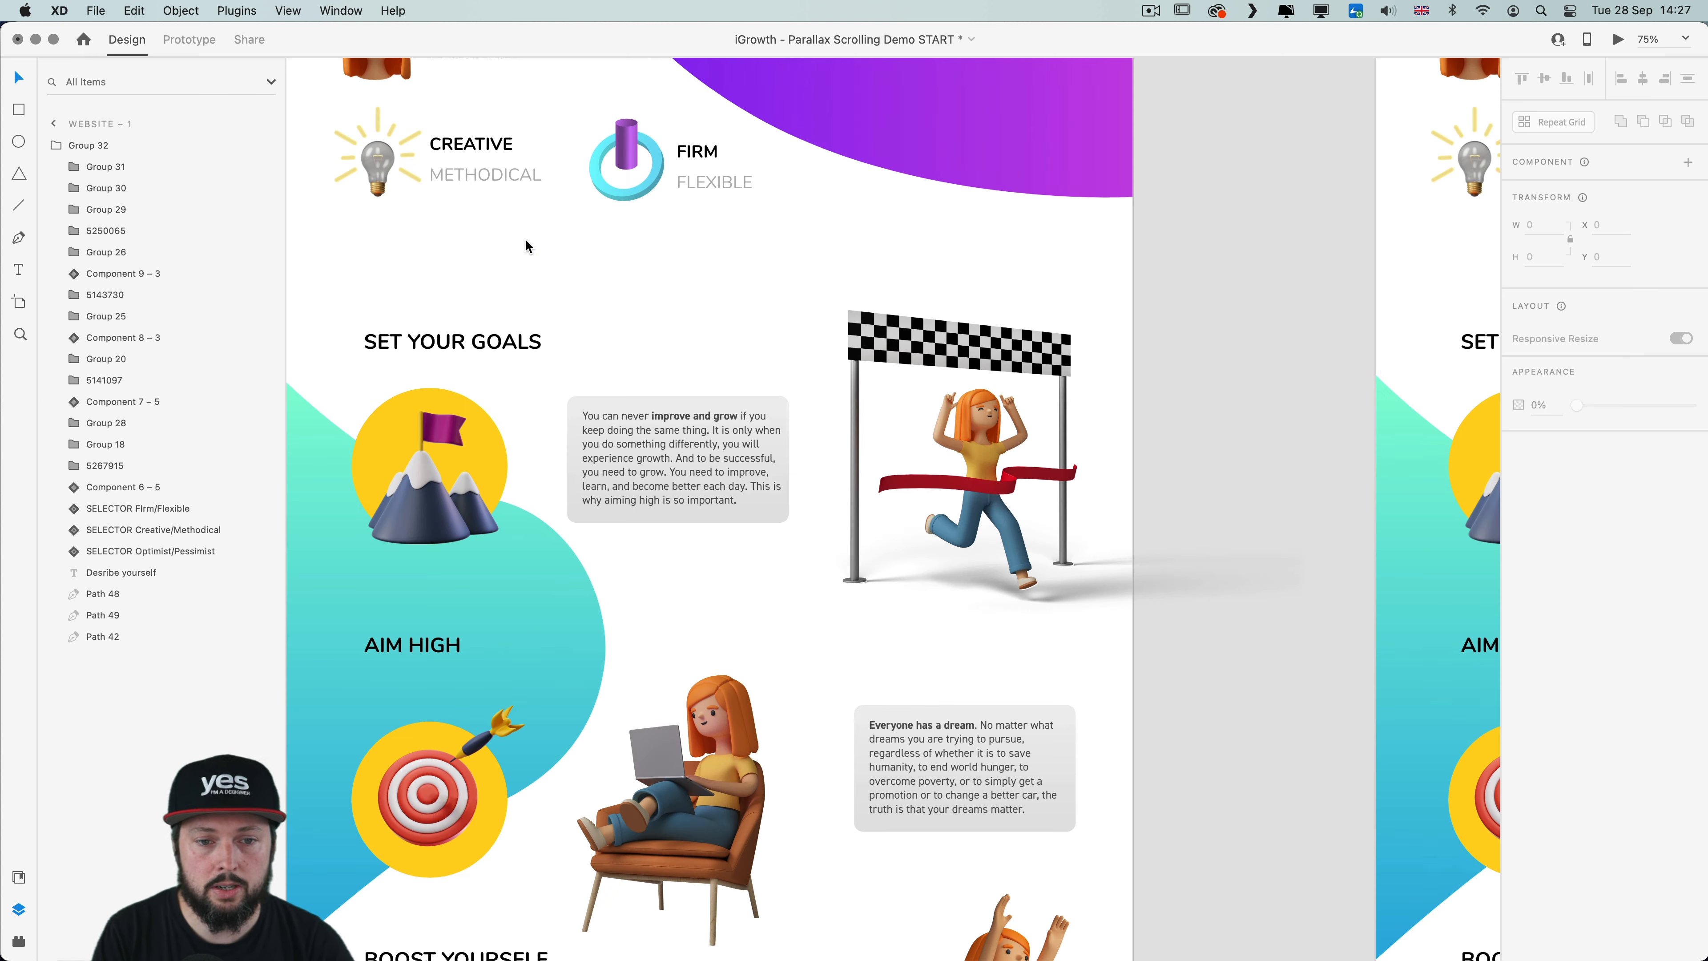
pyautogui.moveTo(694, 206); pyautogui.dragTo(973, 584)
pyautogui.click(726, 343)
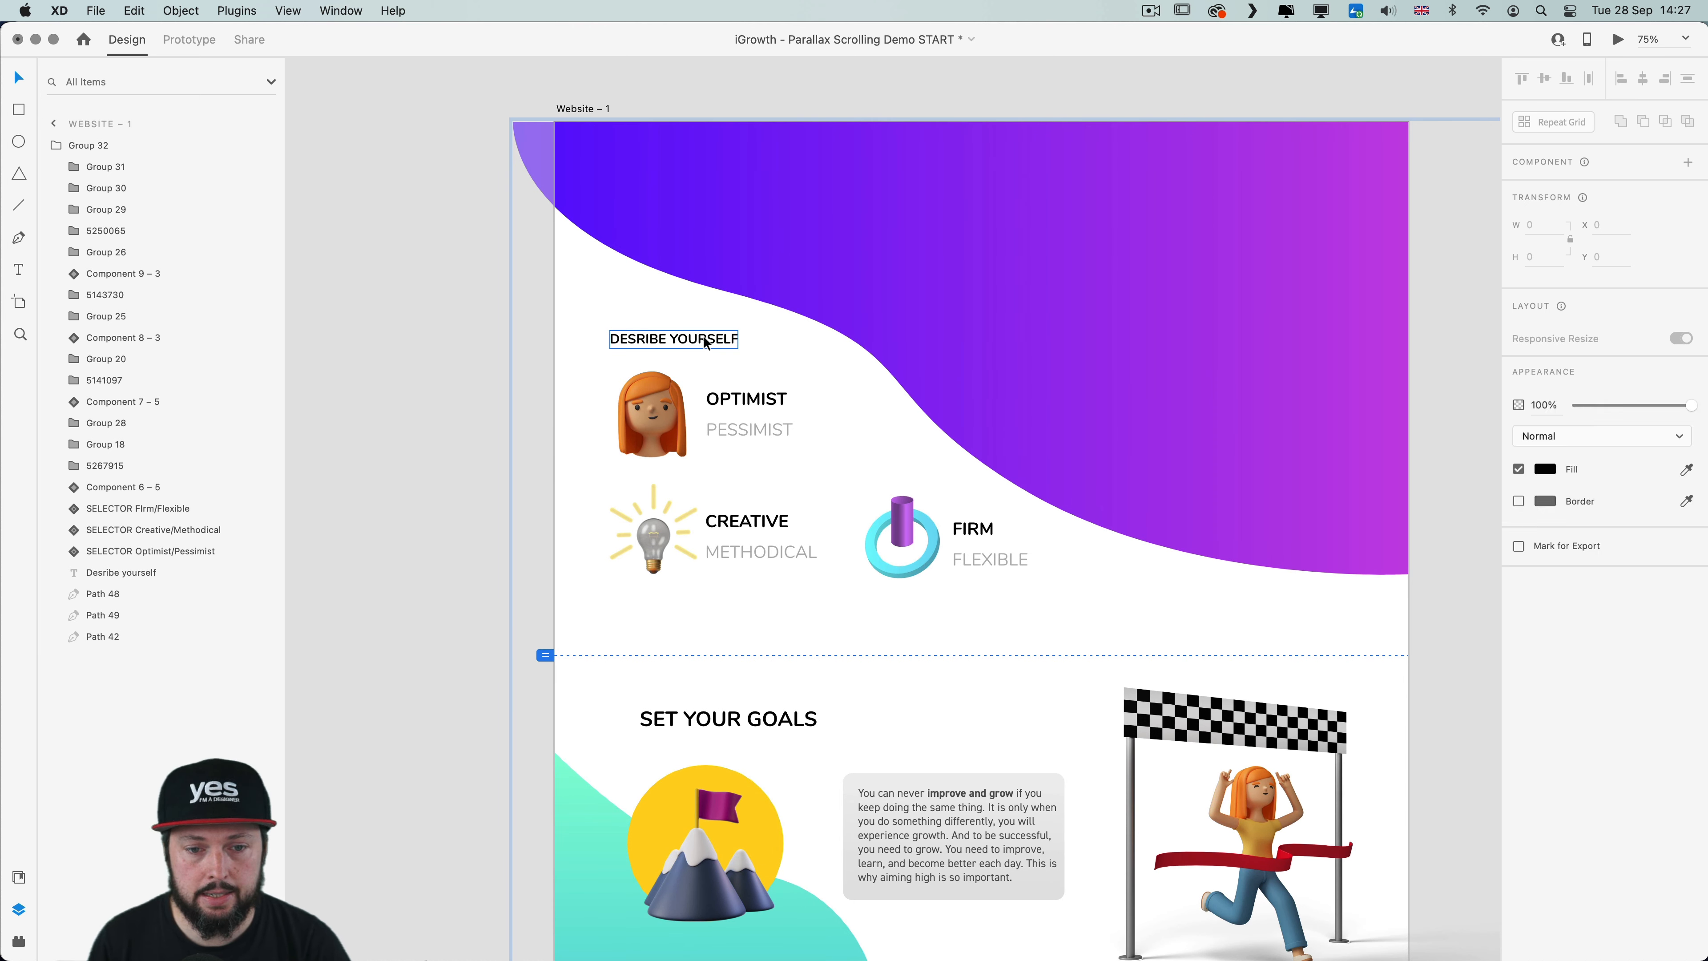
pyautogui.moveTo(726, 345); pyautogui.dragTo(481, 332)
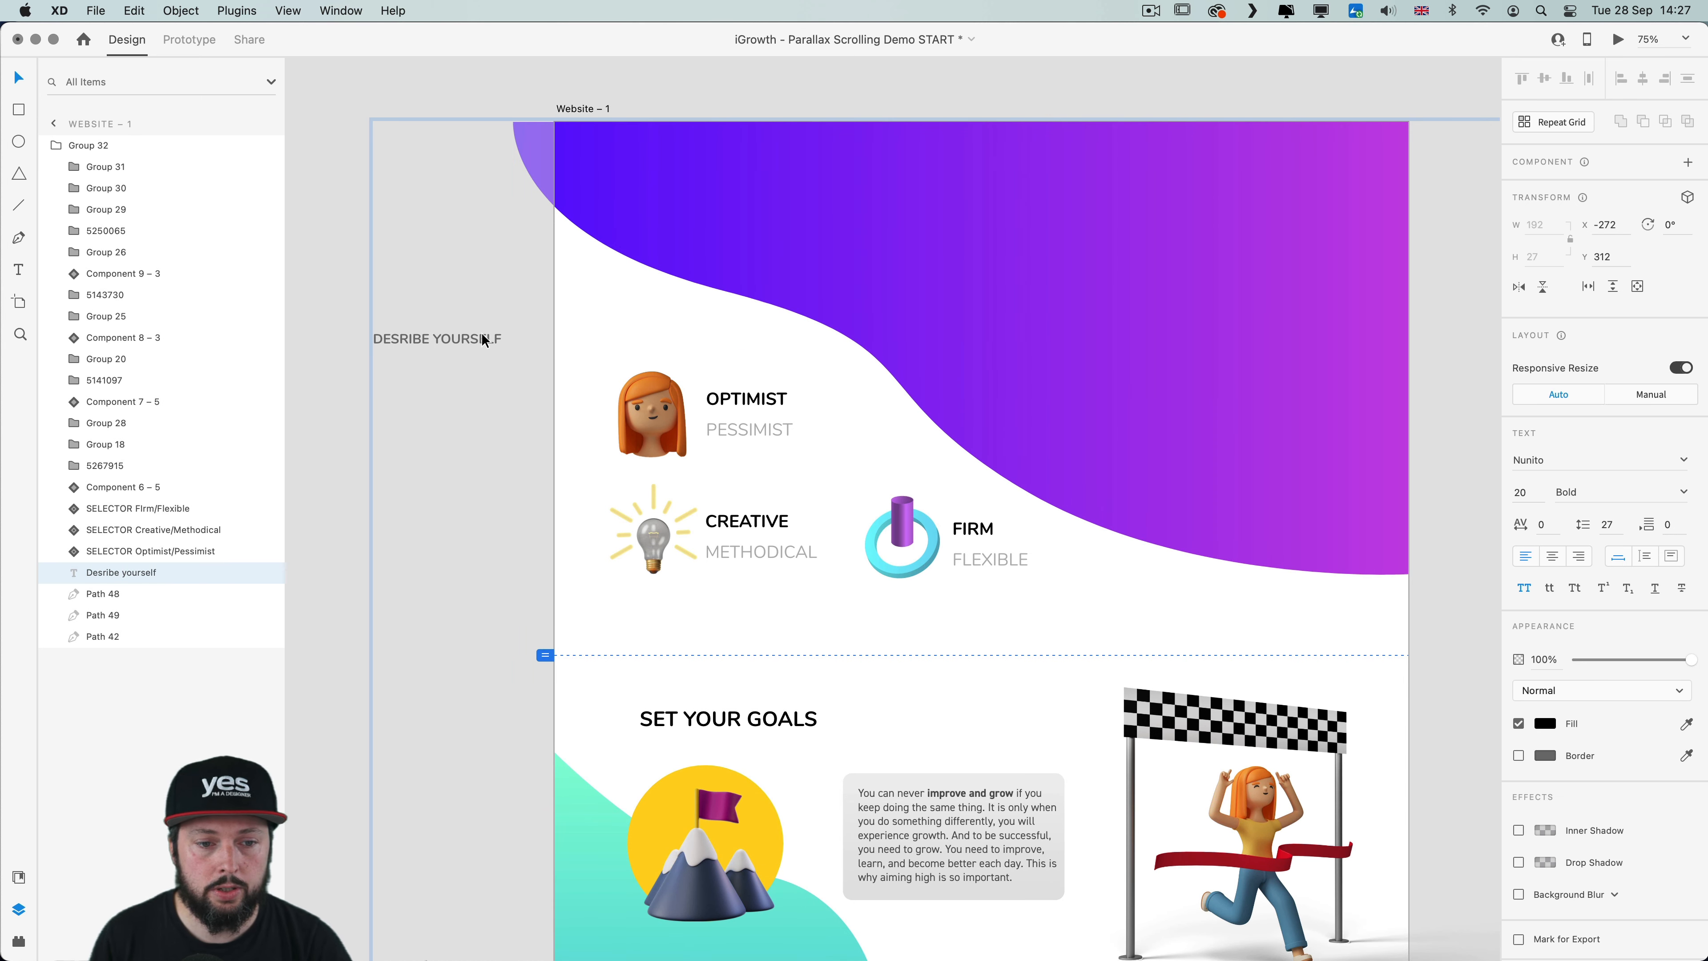
# Move the Optimist/Pessimist and Creative/Methodical selectors past the artboard's left edge, and nudge the DESRIBE YOURSELF heading closer to the artboard
pyautogui.click(667, 407)
pyautogui.moveTo(667, 407); pyautogui.dragTo(407, 406)
pyautogui.moveTo(435, 343)
pyautogui.mouseDown()
pyautogui.moveTo(404, 343)
pyautogui.moveTo(456, 343)
pyautogui.mouseUp()
pyautogui.moveTo(729, 529); pyautogui.dragTo(393, 530)
pyautogui.click(465, 403)
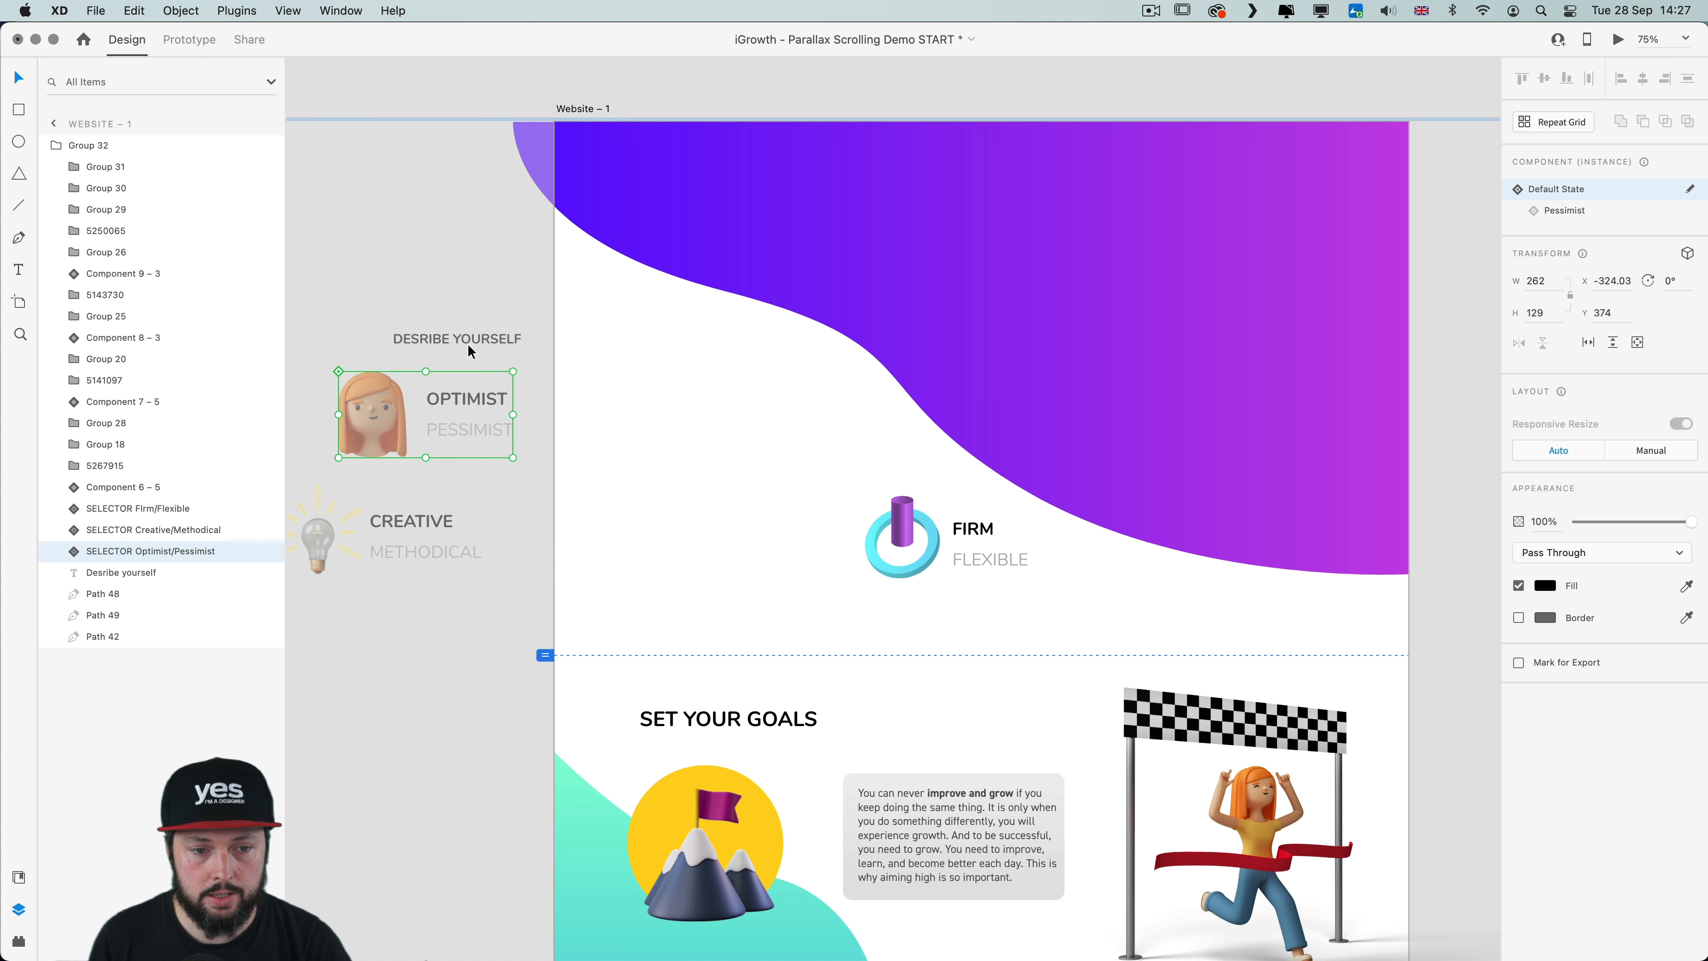
pyautogui.moveTo(467, 343); pyautogui.dragTo(490, 343)
pyautogui.click(468, 285)
pyautogui.moveTo(468, 285); pyautogui.dragTo(502, 288)
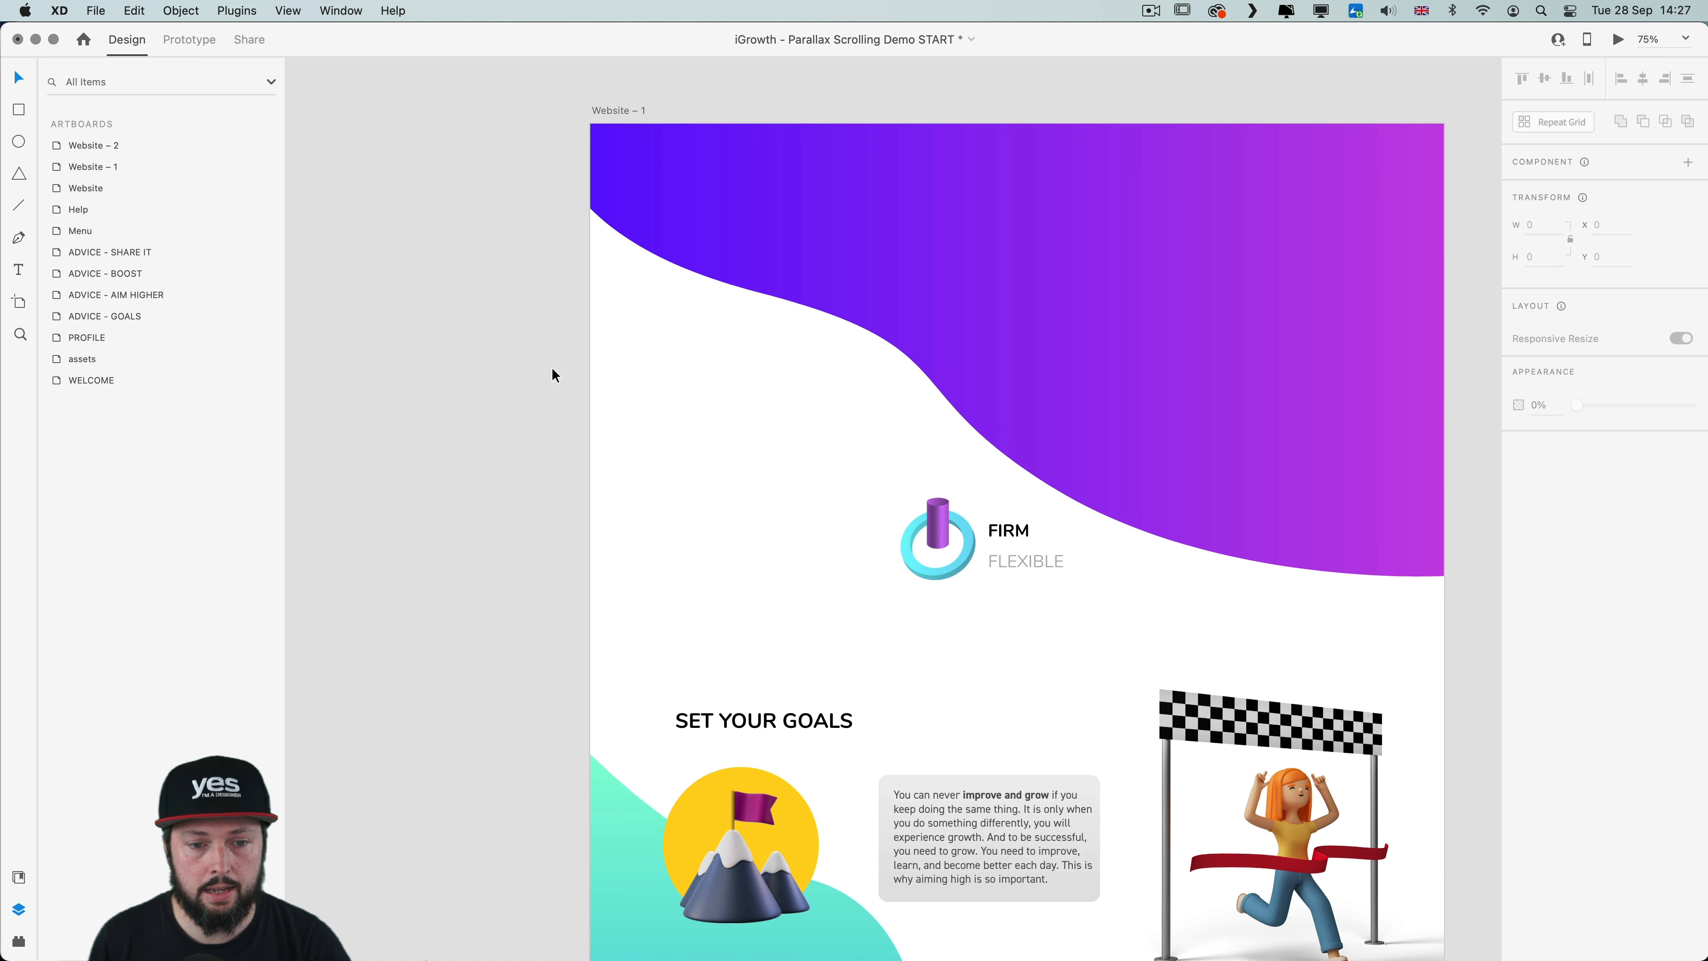
# Stagger the off-artboard selectors by shifting Optimist/Pessimist slightly farther left and Creative/Methodical to X -473
pyautogui.click(629, 439)
pyautogui.click(1251, 496)
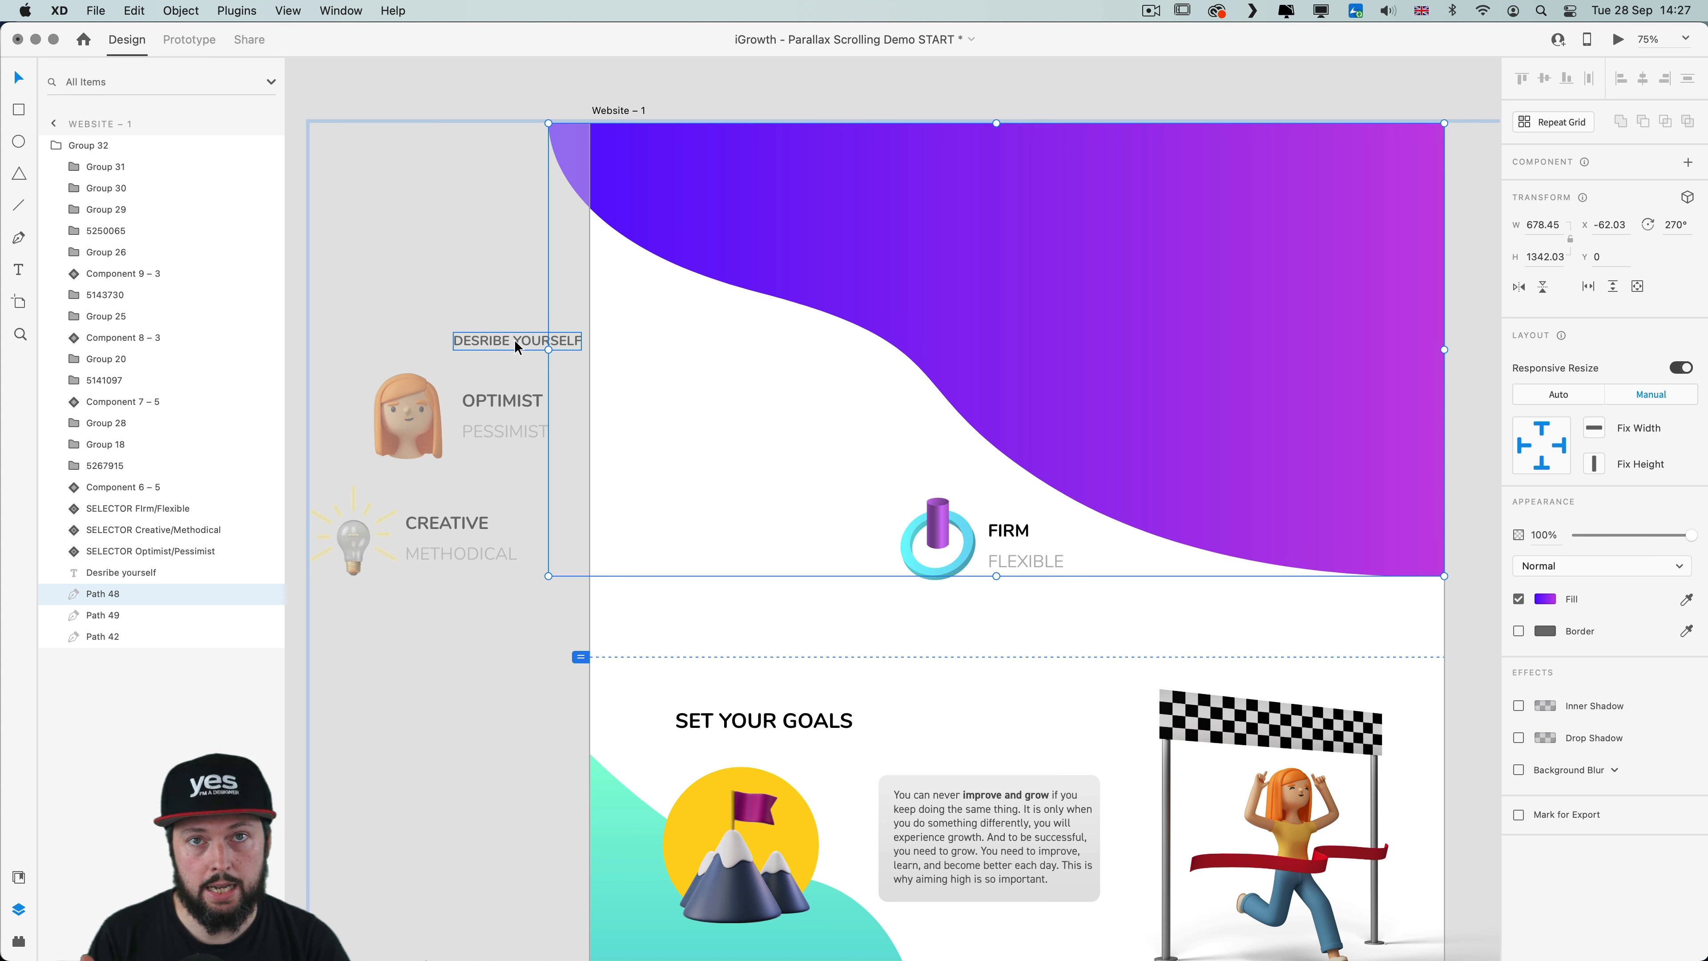
pyautogui.hscroll(-5, 538, 370)
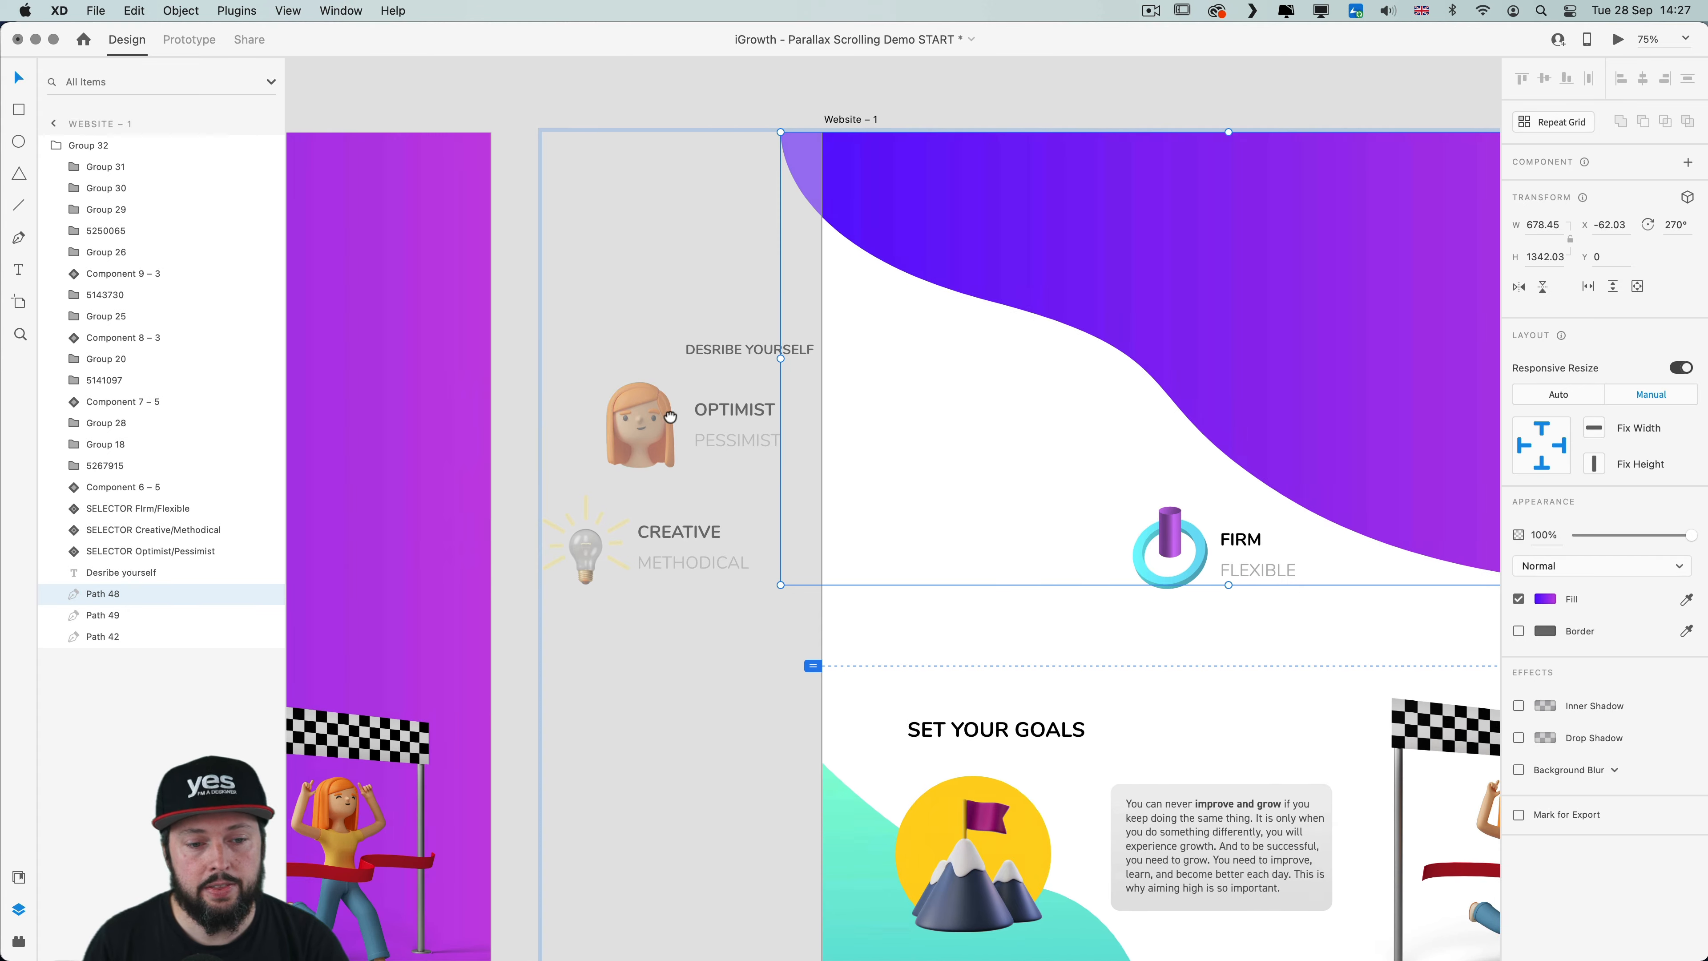
pyautogui.click(631, 397)
pyautogui.moveTo(601, 548); pyautogui.dragTo(564, 547)
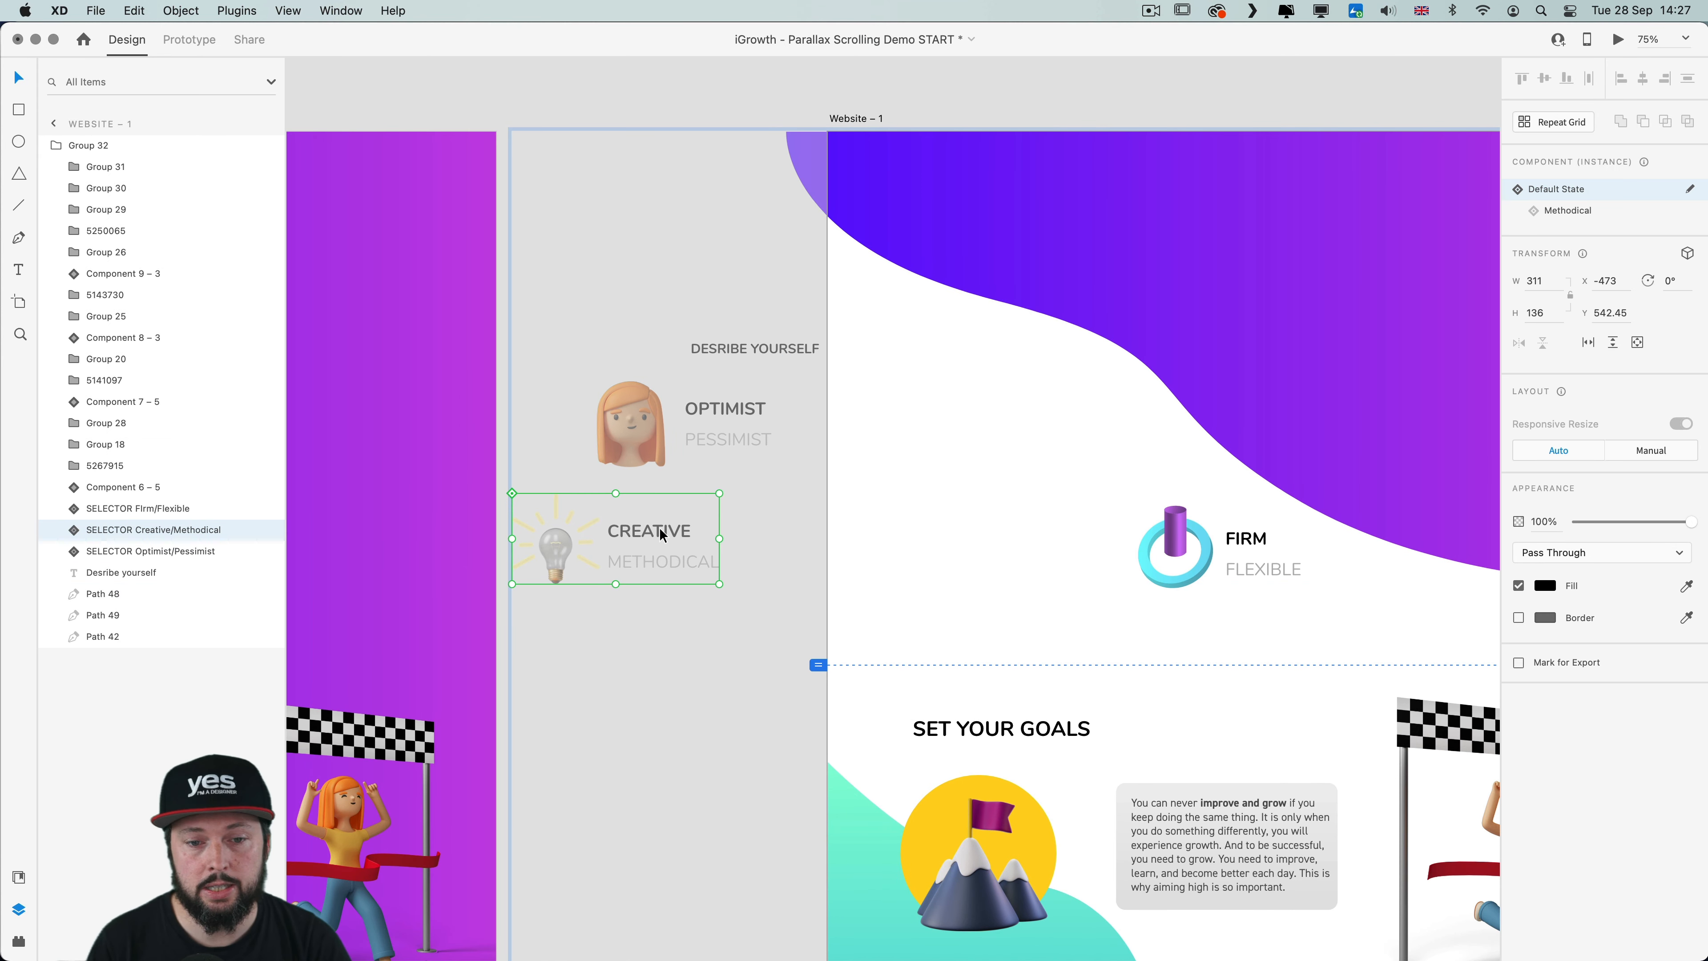
# Move the Firm/Flexible selector straight down on the Website – 1 artboard to about Y 704
pyautogui.moveTo(1039, 518); pyautogui.dragTo(842, 496)
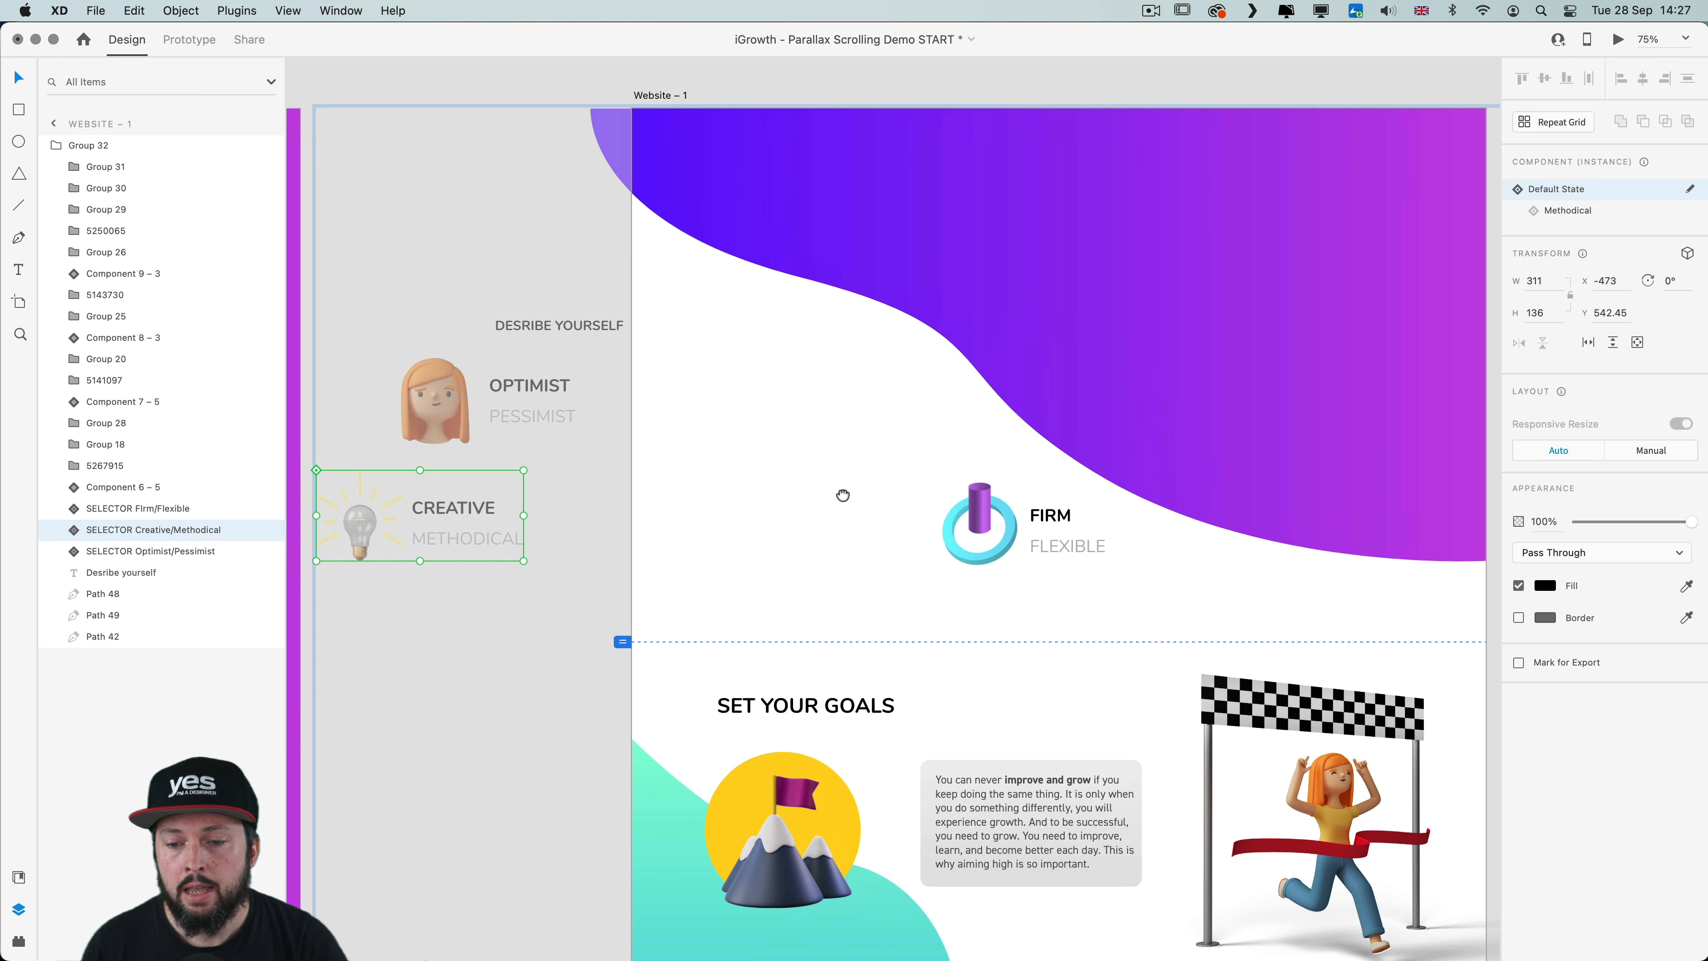
pyautogui.click(1013, 508)
pyautogui.click(999, 506)
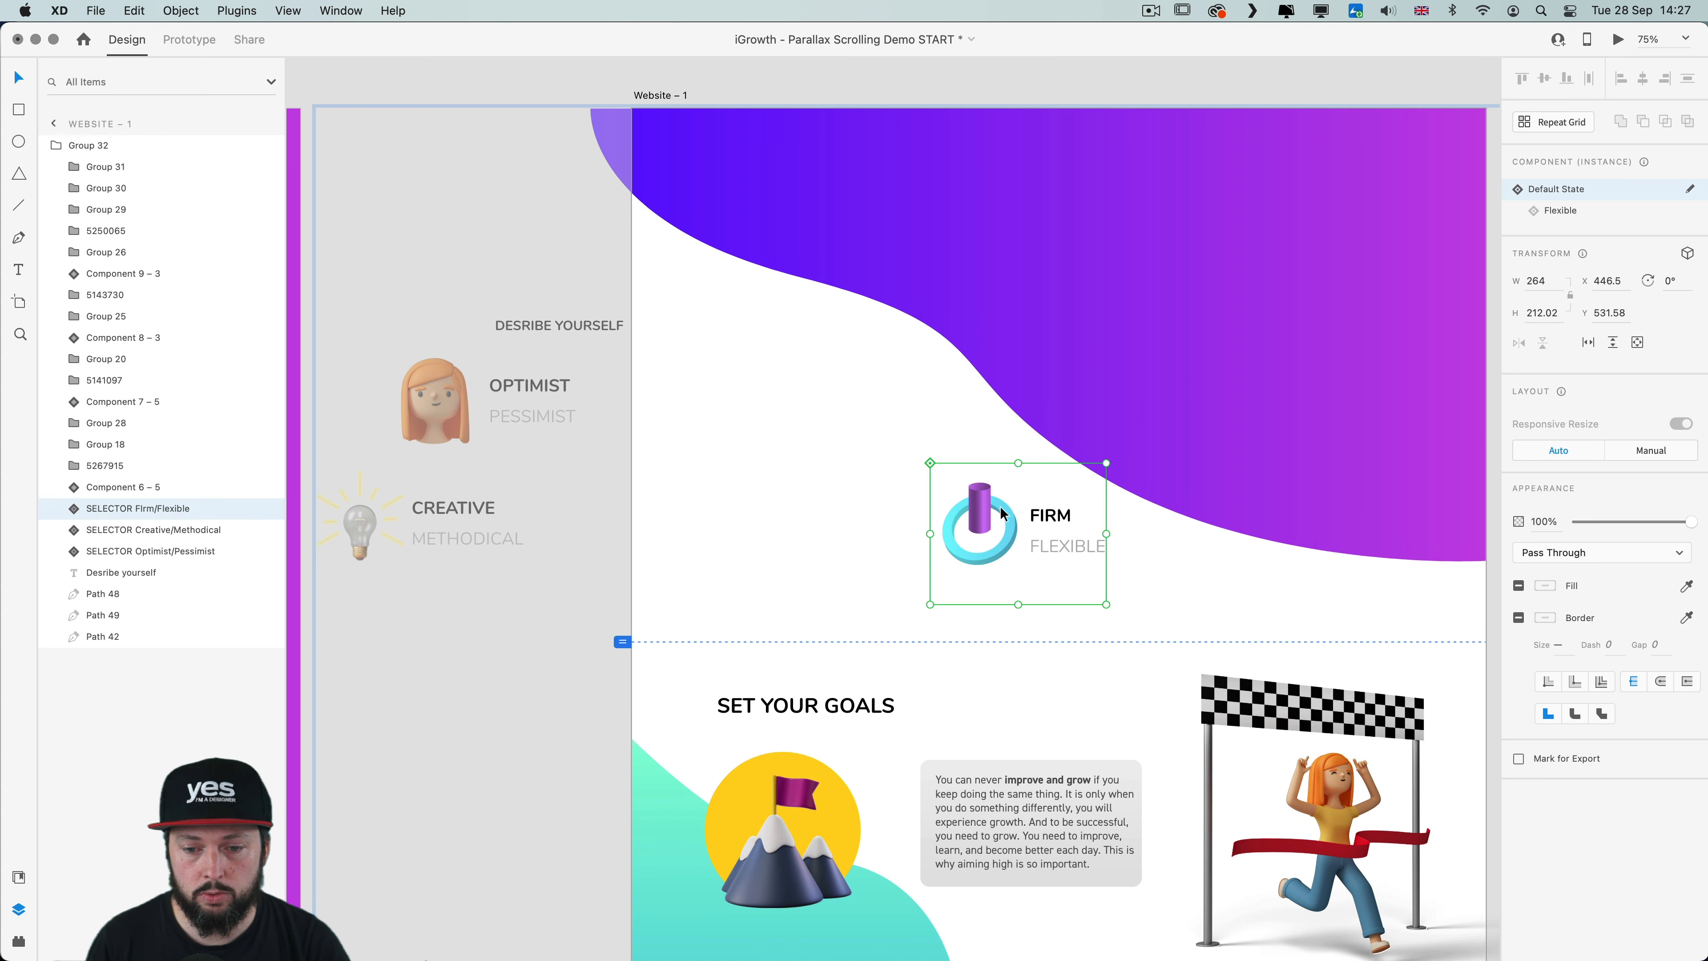
pyautogui.moveTo(999, 506); pyautogui.dragTo(1005, 623)
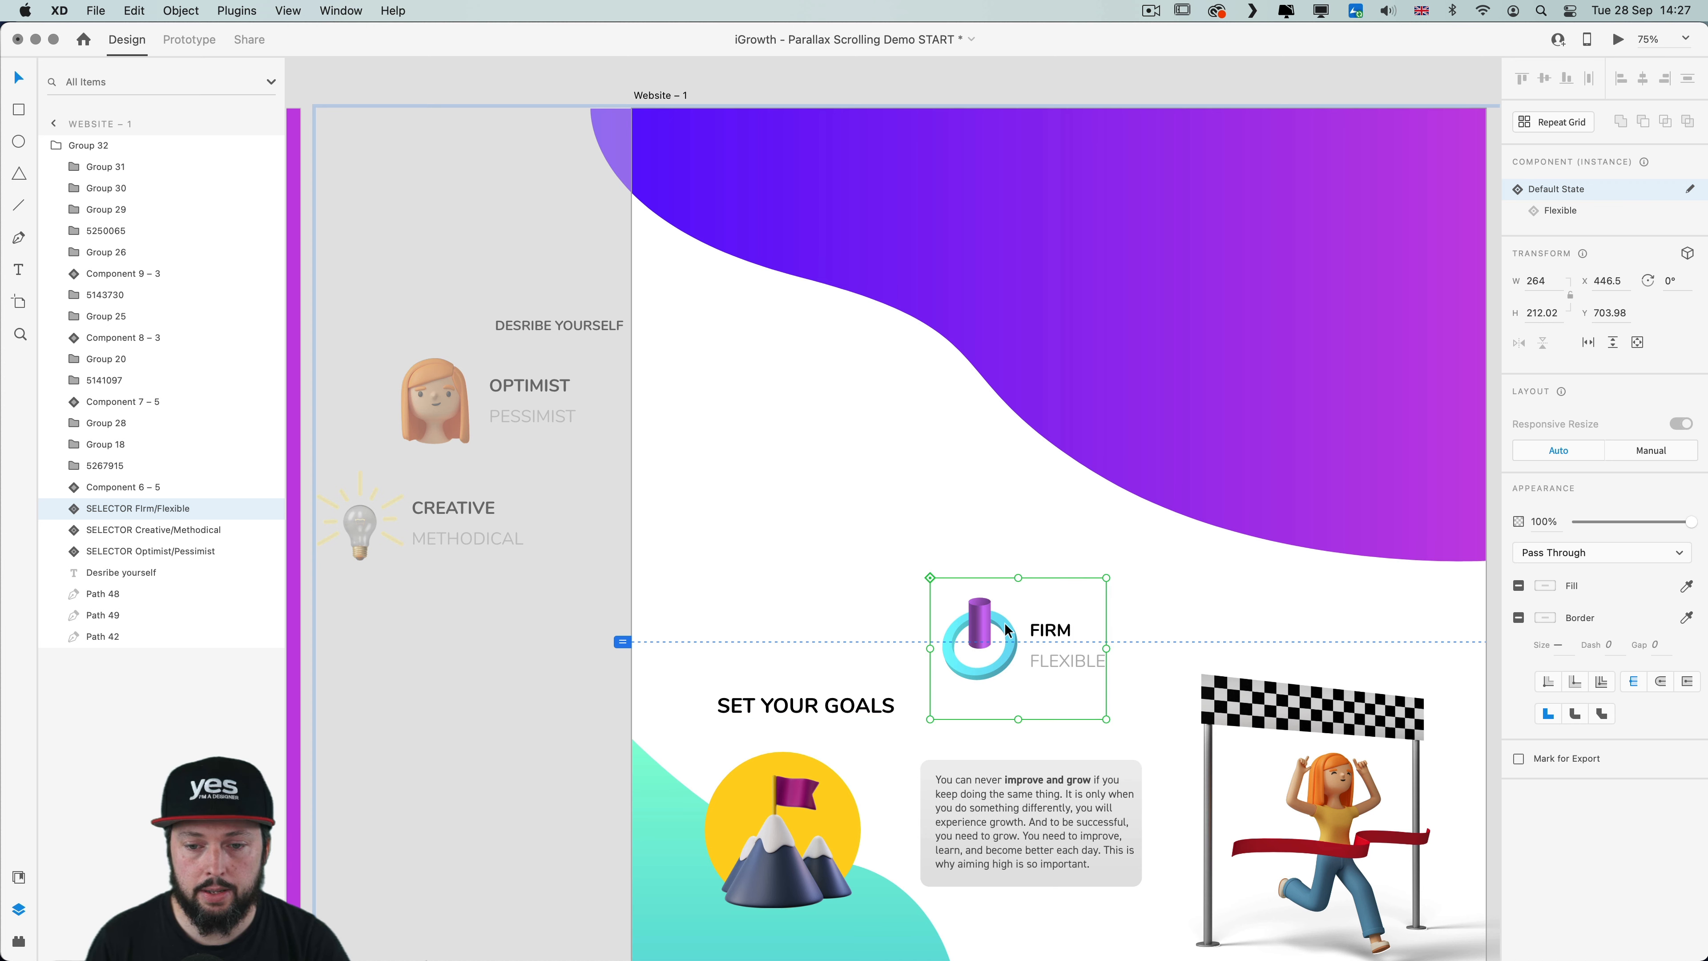
# Set the opacity of the three selectors and the DESRIBE YOURSELF heading on Website – 1 to 0%
pyautogui.keyDown('shift'); pyautogui.click(411, 536); pyautogui.keyUp('shift')
pyautogui.keyDown('shift'); pyautogui.click(471, 404); pyautogui.keyUp('shift')
pyautogui.keyDown('shift'); pyautogui.click(558, 325); pyautogui.keyUp('shift')
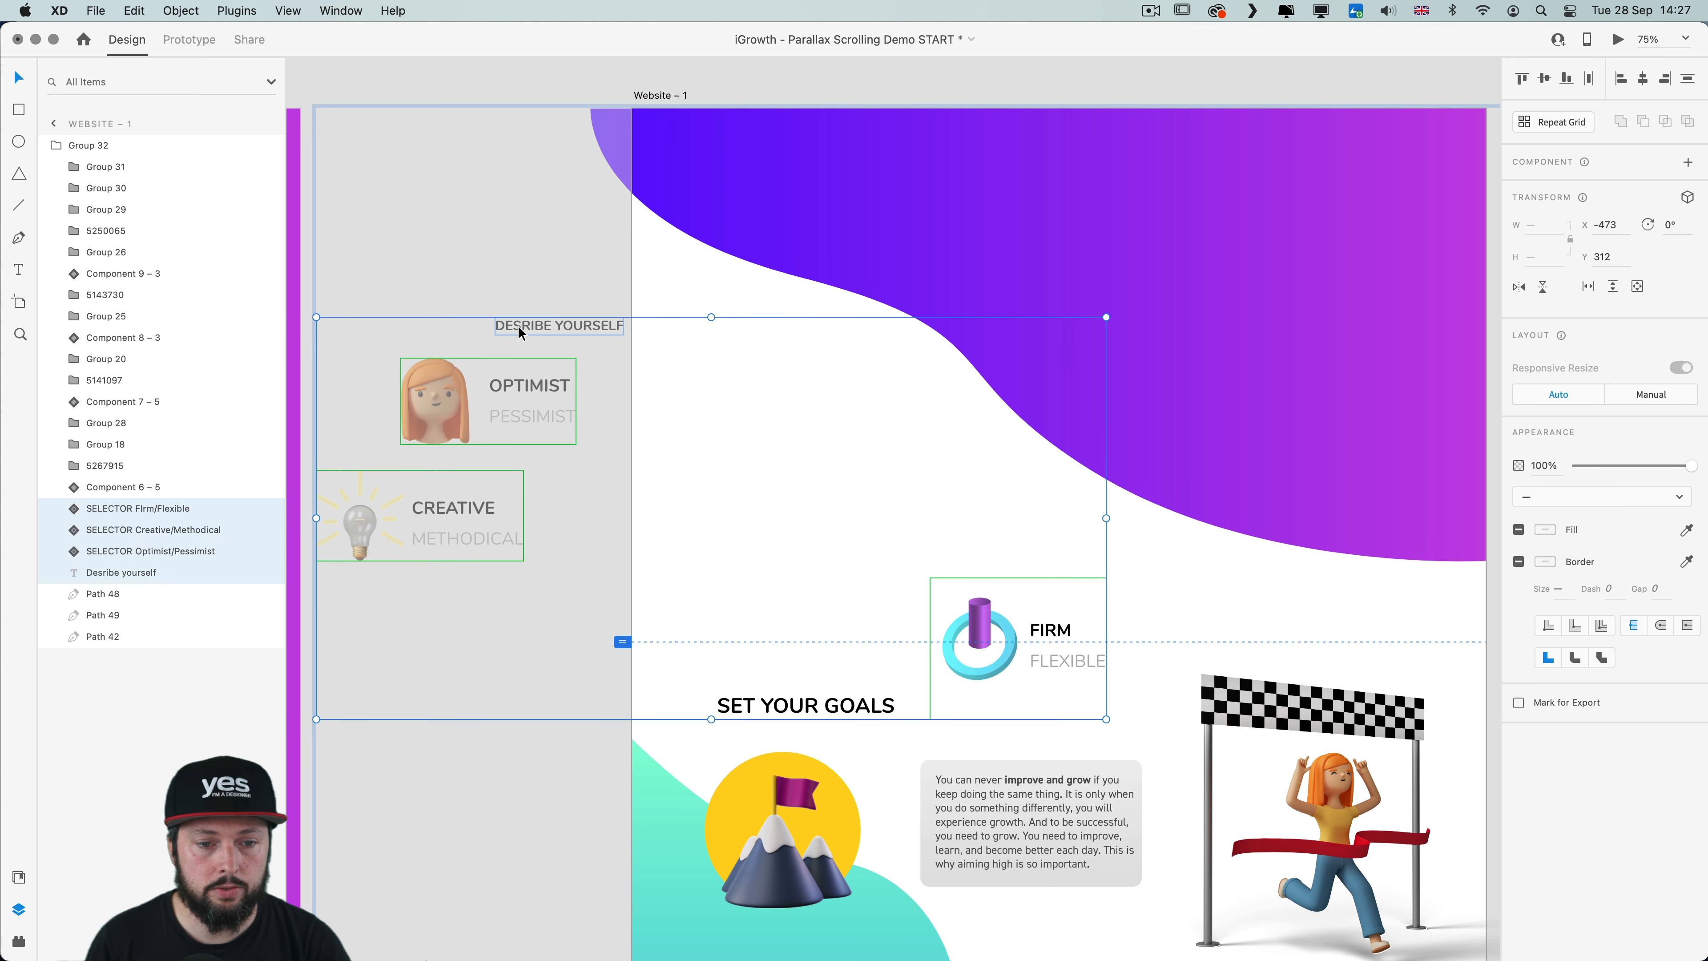
pyautogui.moveTo(1597, 466); pyautogui.dragTo(1552, 467)
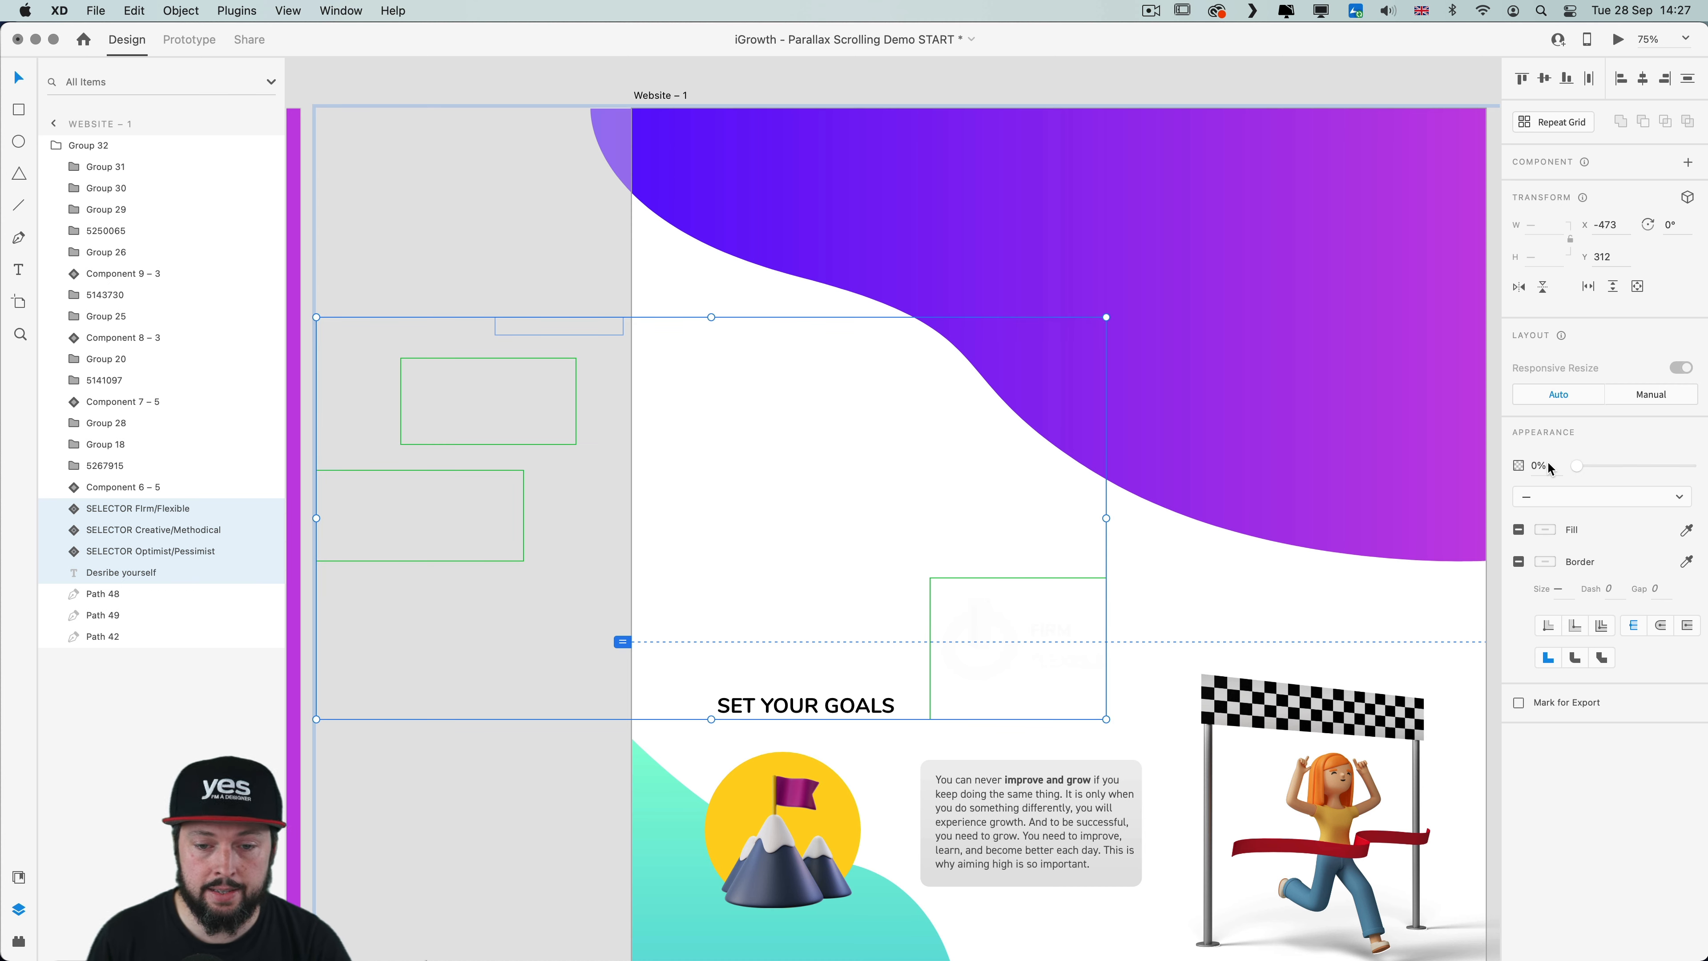
pyautogui.click(1429, 582)
# Link the Website – 1 artboard to Website – 2 with a prototype connection
pyautogui.moveTo(1417, 542); pyautogui.dragTo(575, 536)
pyautogui.press('super+minus')
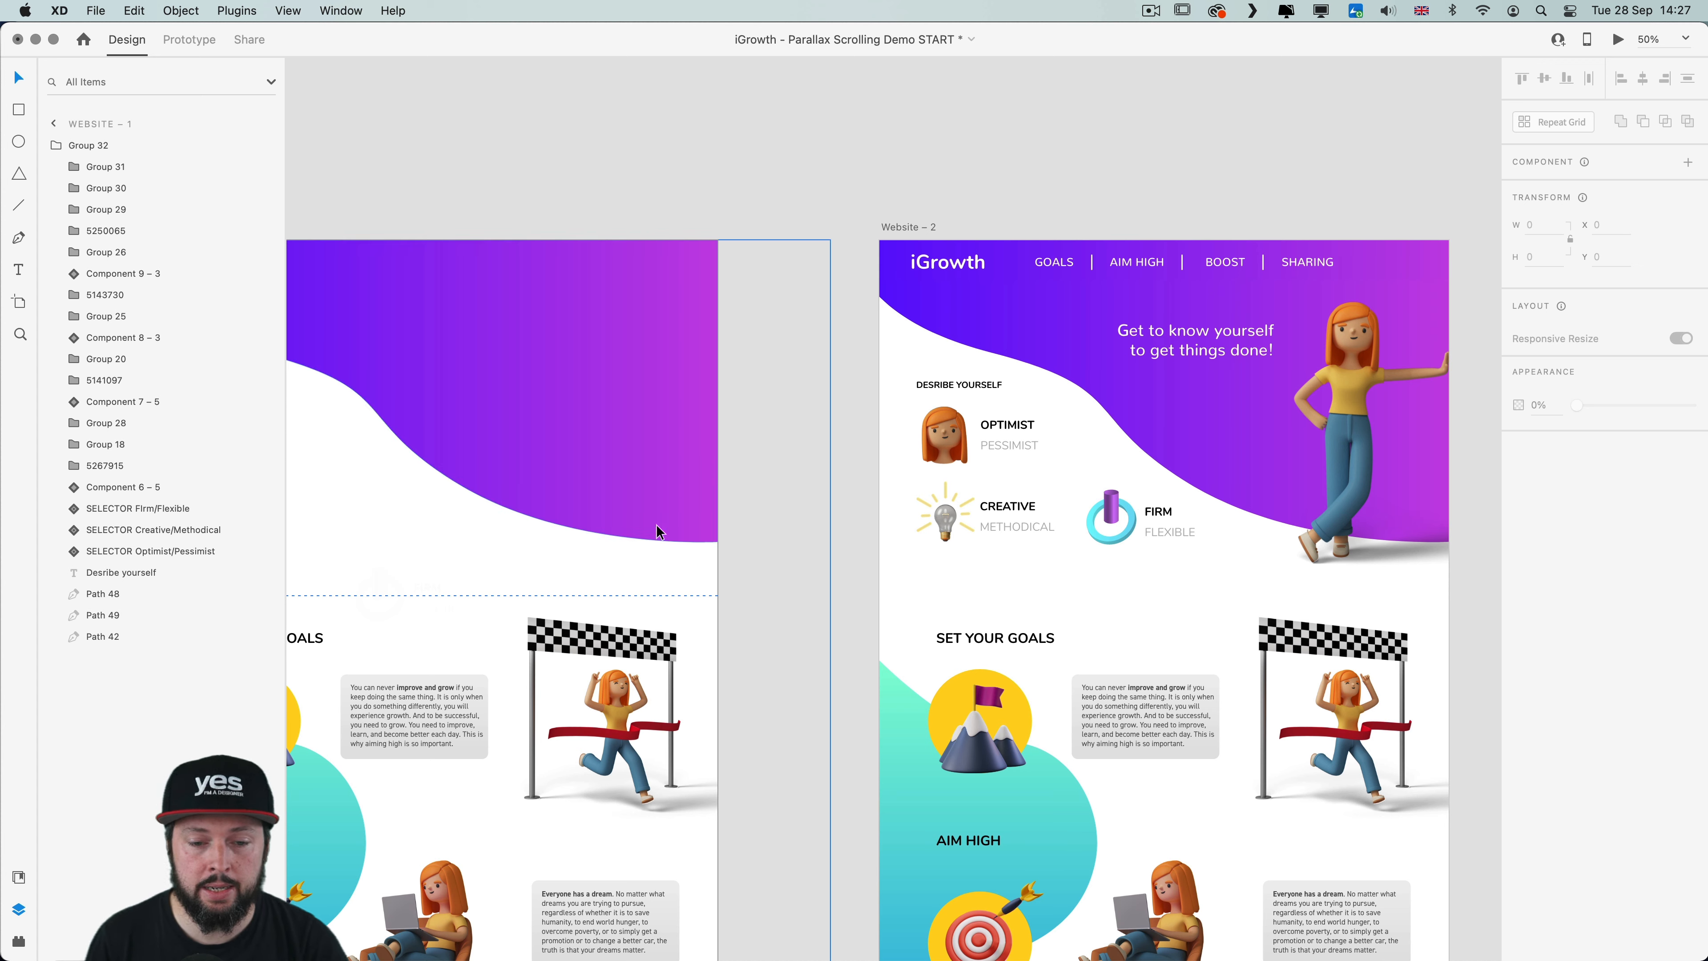
pyautogui.click(198, 40)
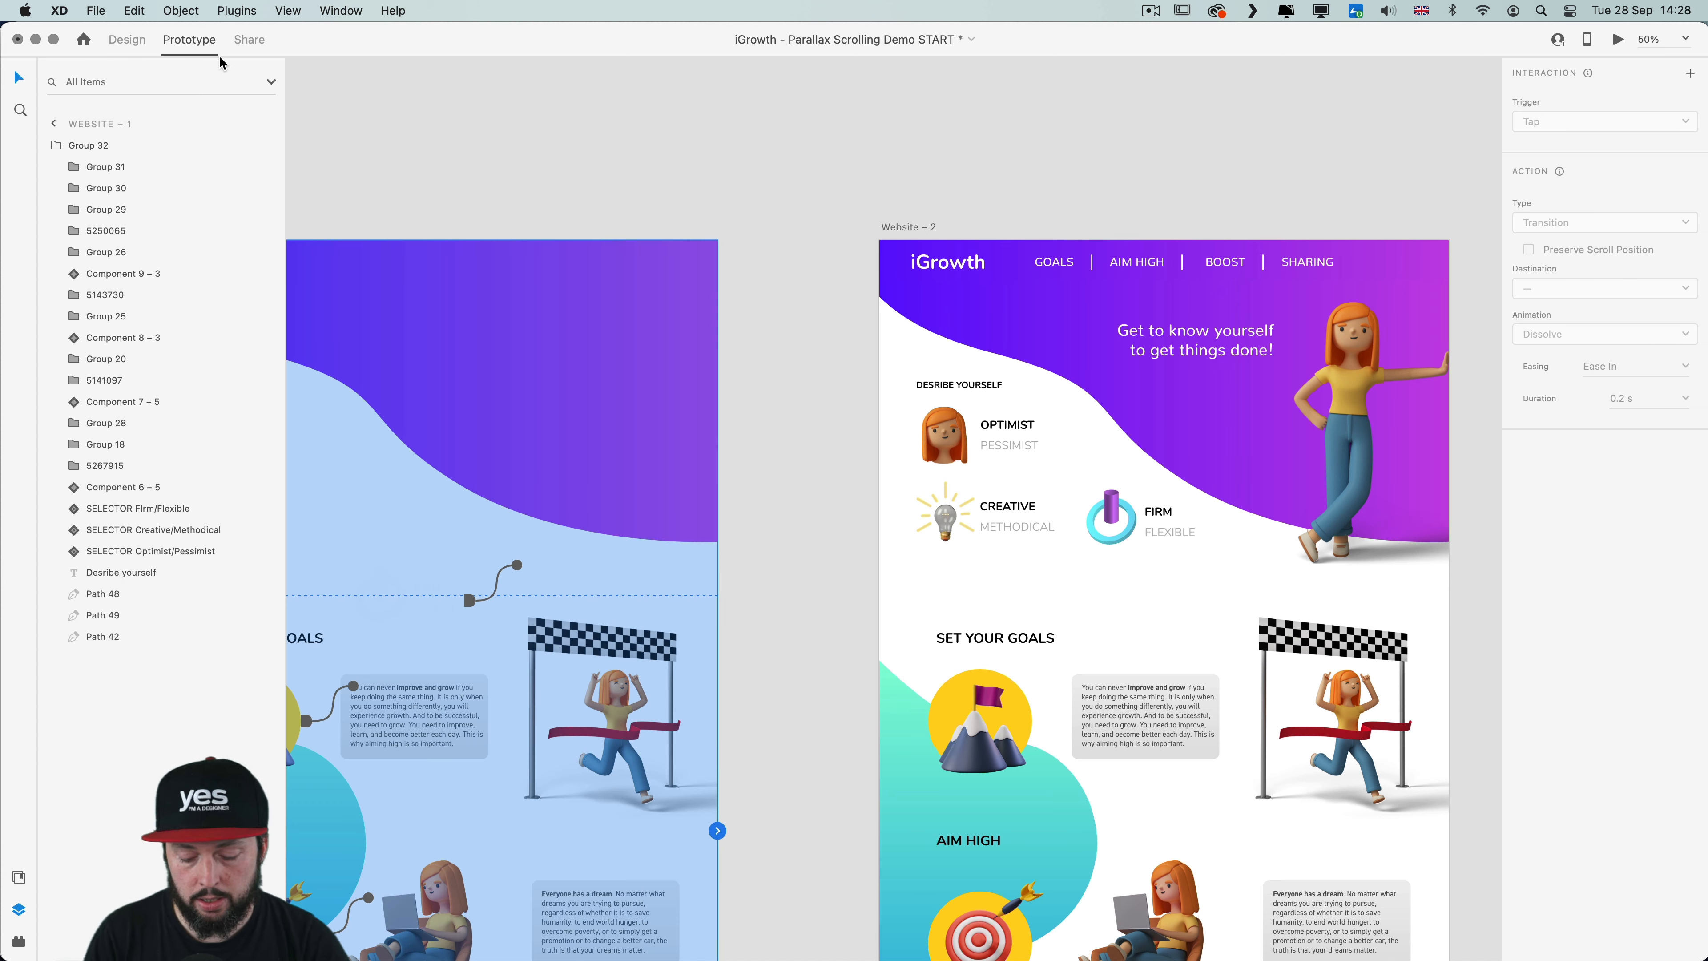
pyautogui.press('super+minus')
pyautogui.moveTo(642, 300); pyautogui.dragTo(696, 128)
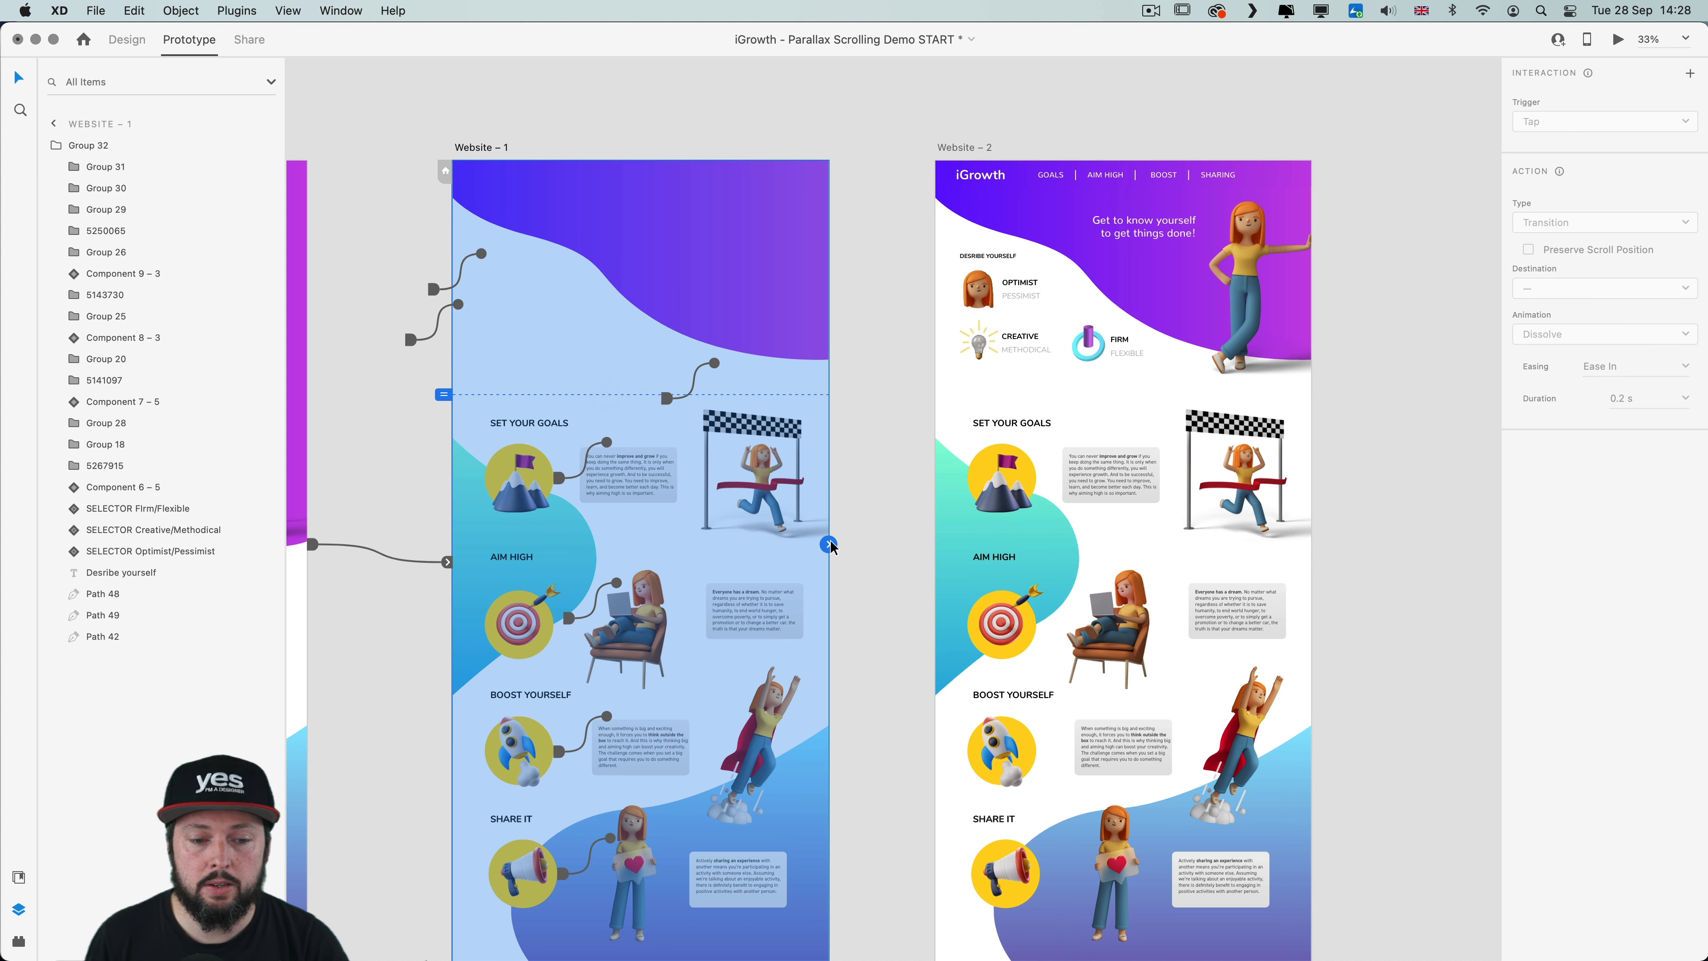
pyautogui.moveTo(829, 543); pyautogui.dragTo(931, 559)
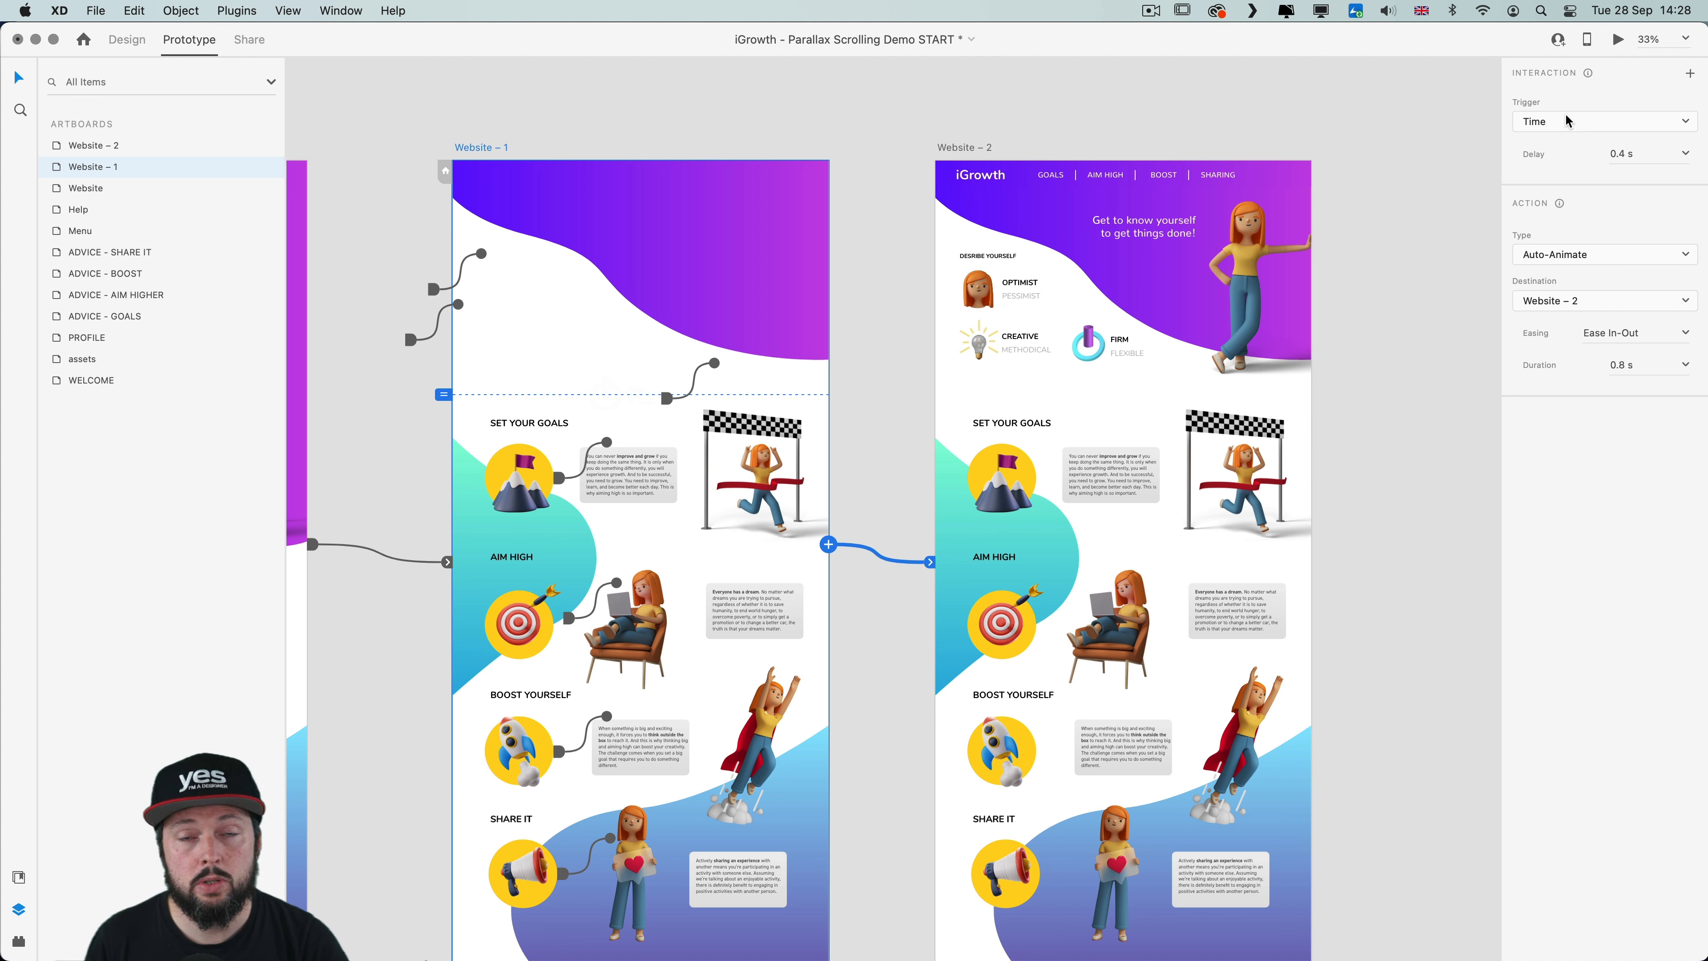
# Set the delay of the time-triggered transition from Website – 1 to Website – 2 to 0 s
pyautogui.click(1620, 154)
pyautogui.write('0.2')
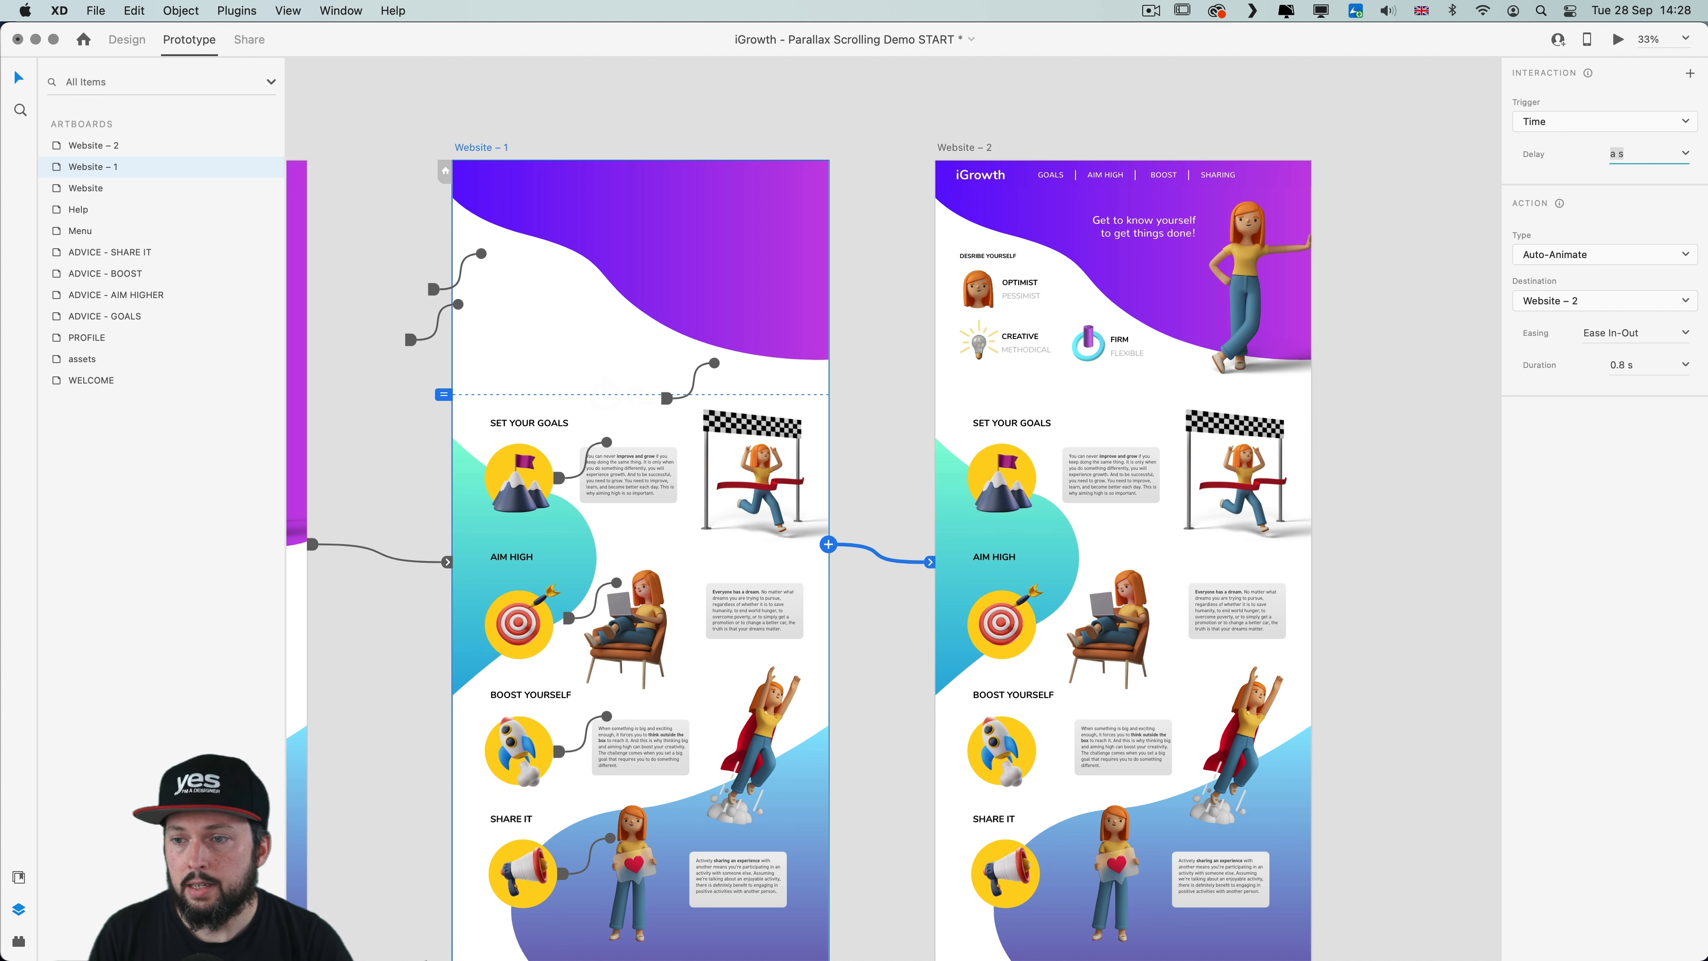
pyautogui.press('BackSpace')
pyautogui.press('Return')
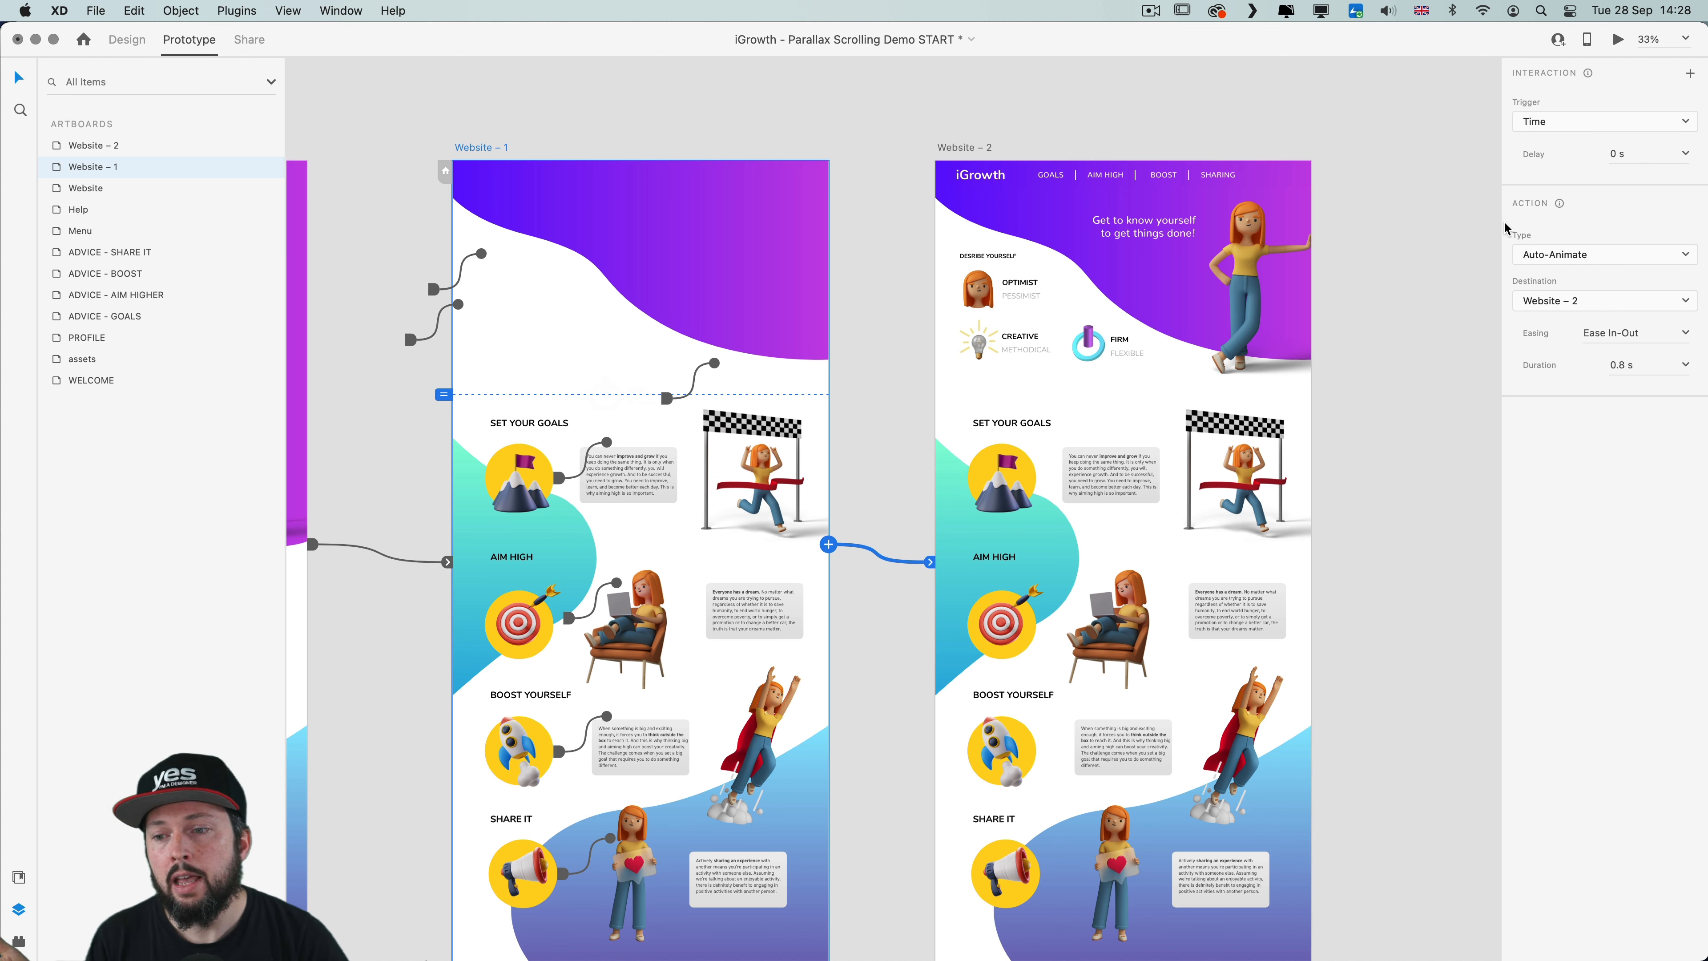
# Preview the prototype from the Website artboard to check the animation into Website – 2, and close the preview
pyautogui.click(603, 331)
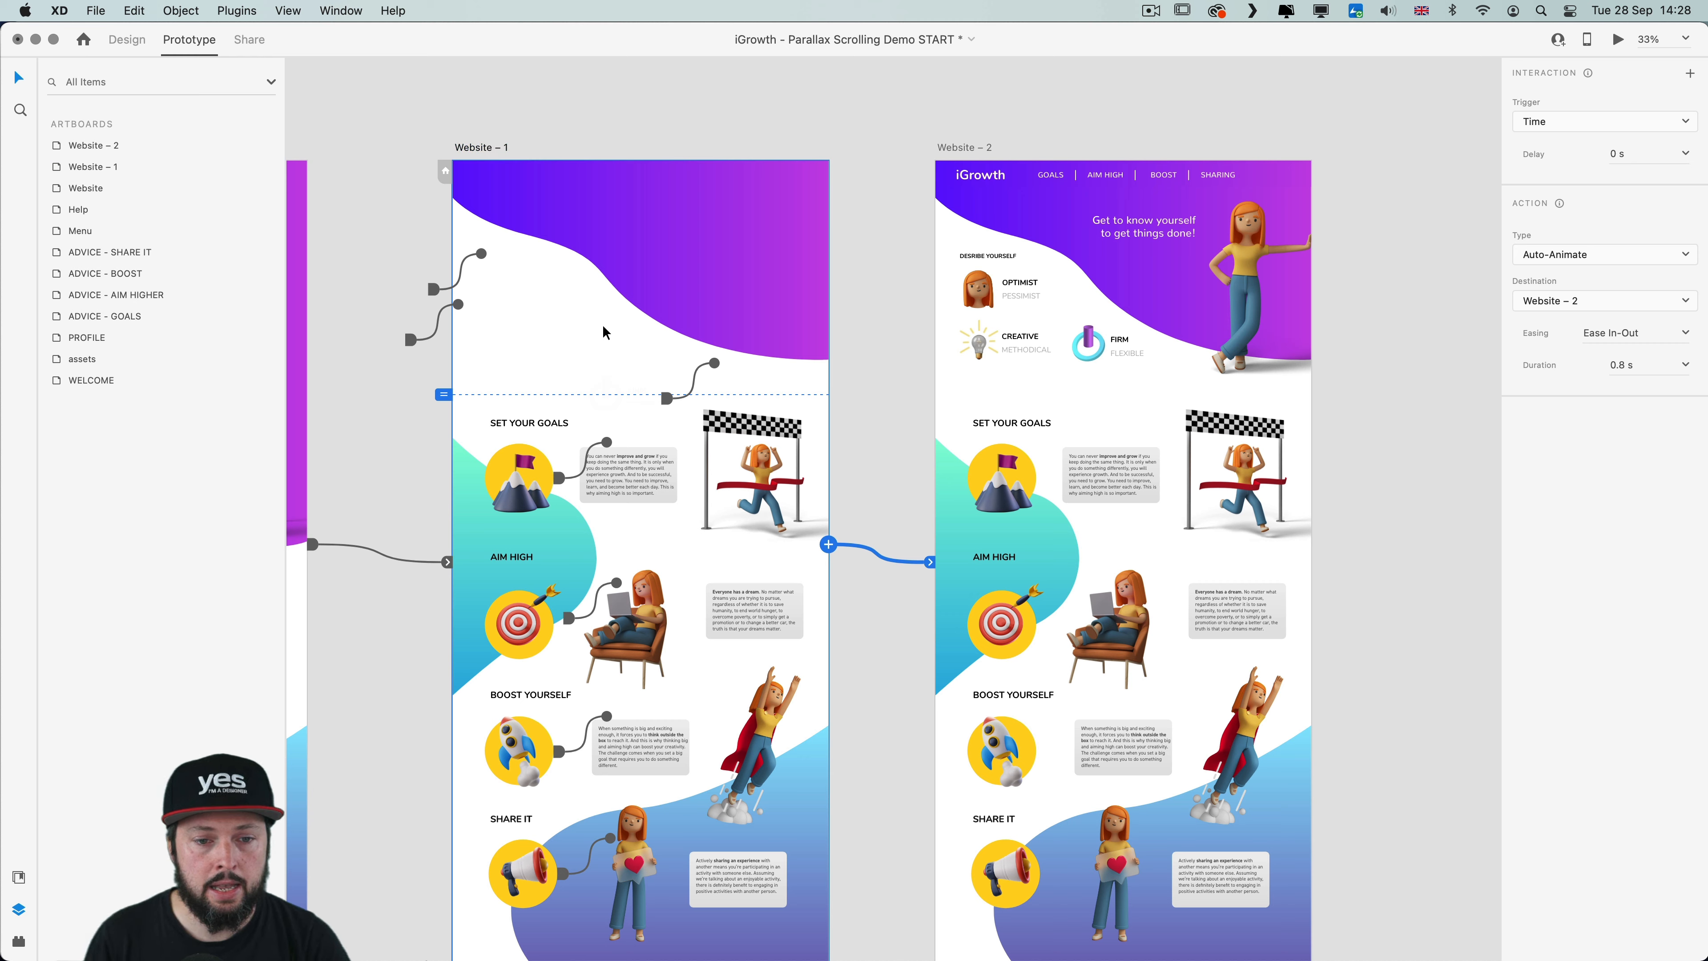
pyautogui.hscroll(-5, 603, 326)
pyautogui.click(378, 305)
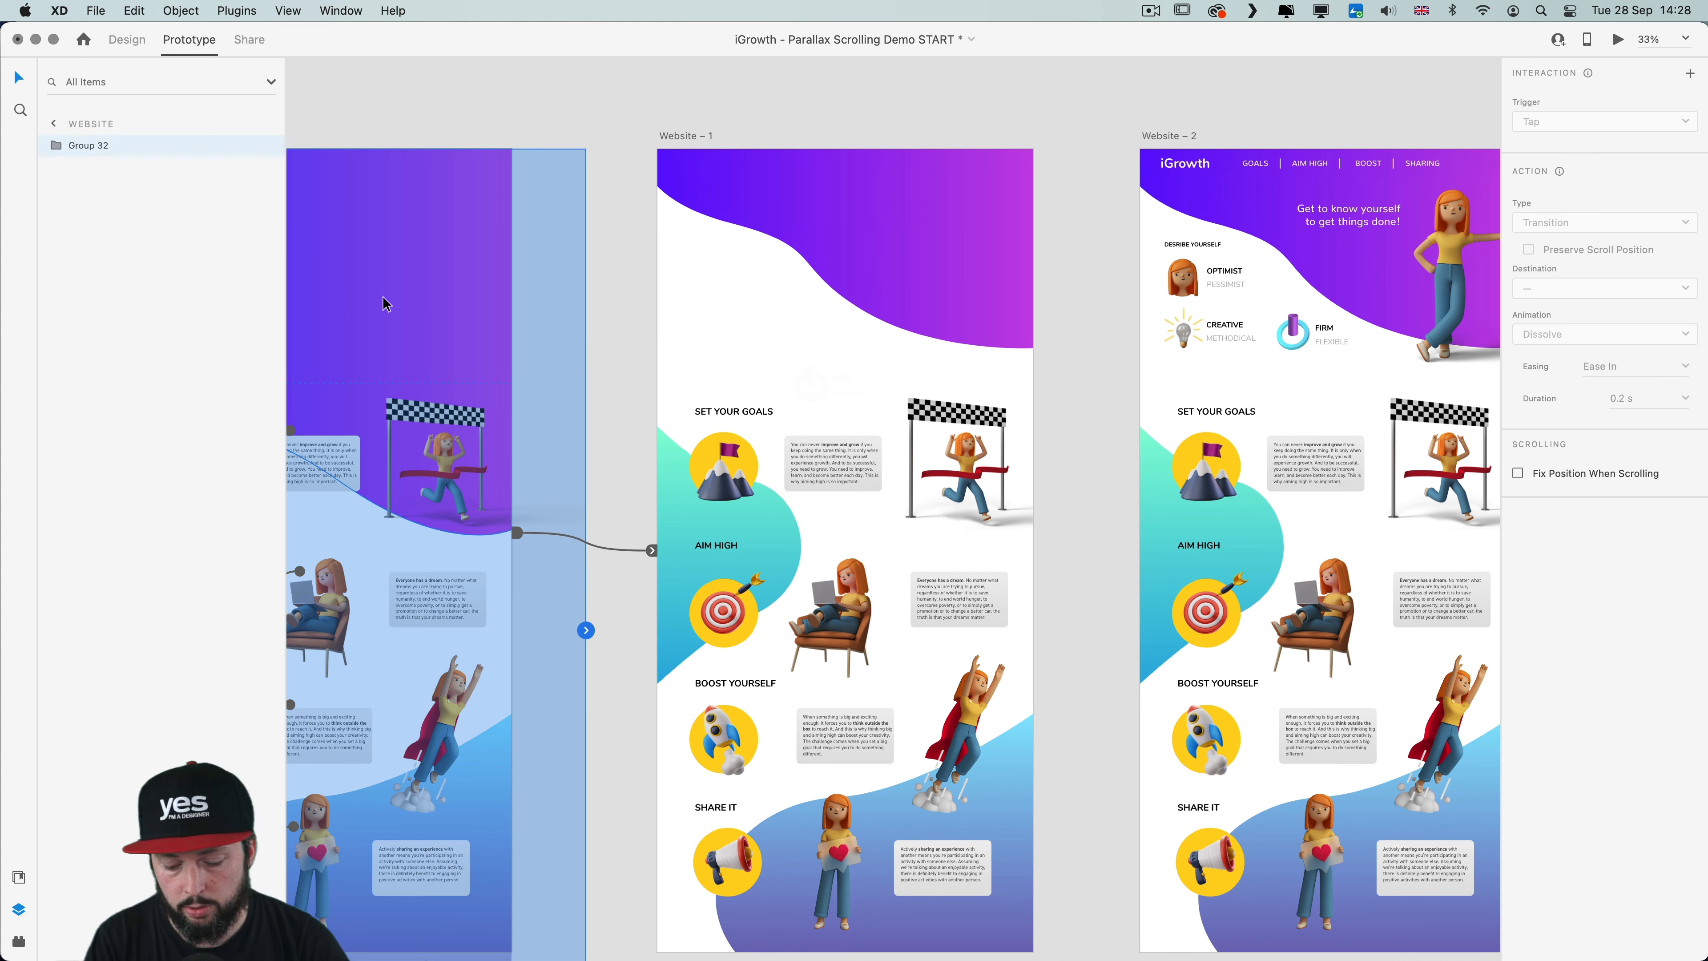
pyautogui.press('super+minus')
pyautogui.press('super+Return')
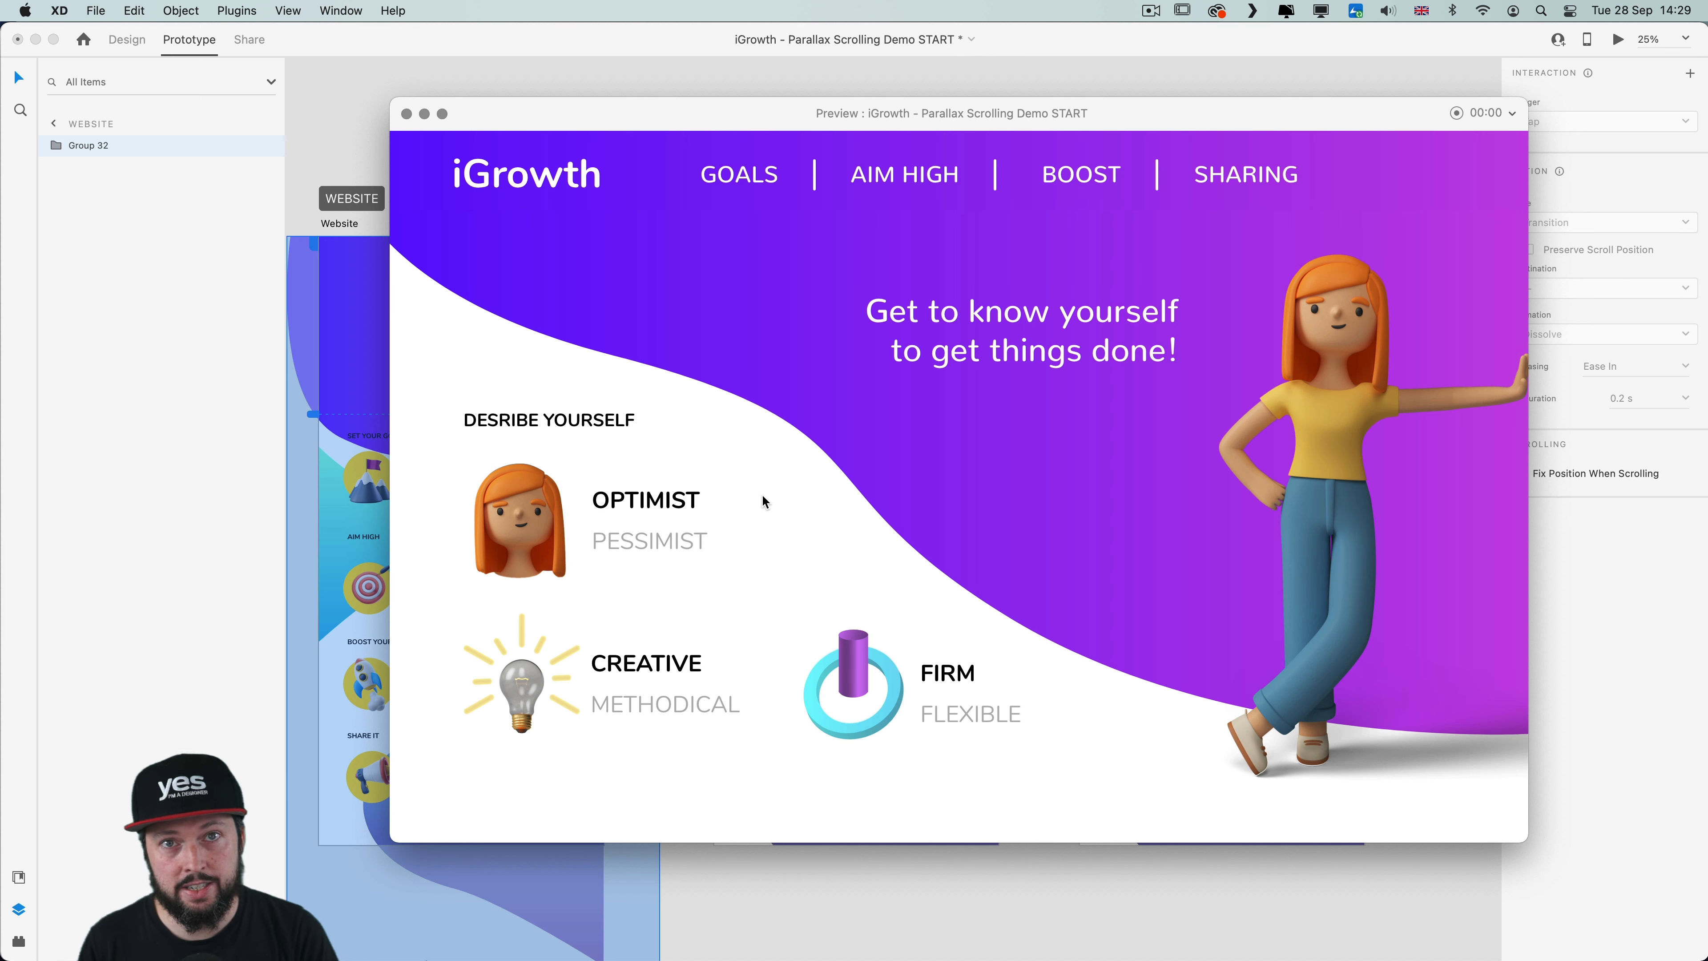
pyautogui.moveTo(1282, 120); pyautogui.dragTo(1258, 120)
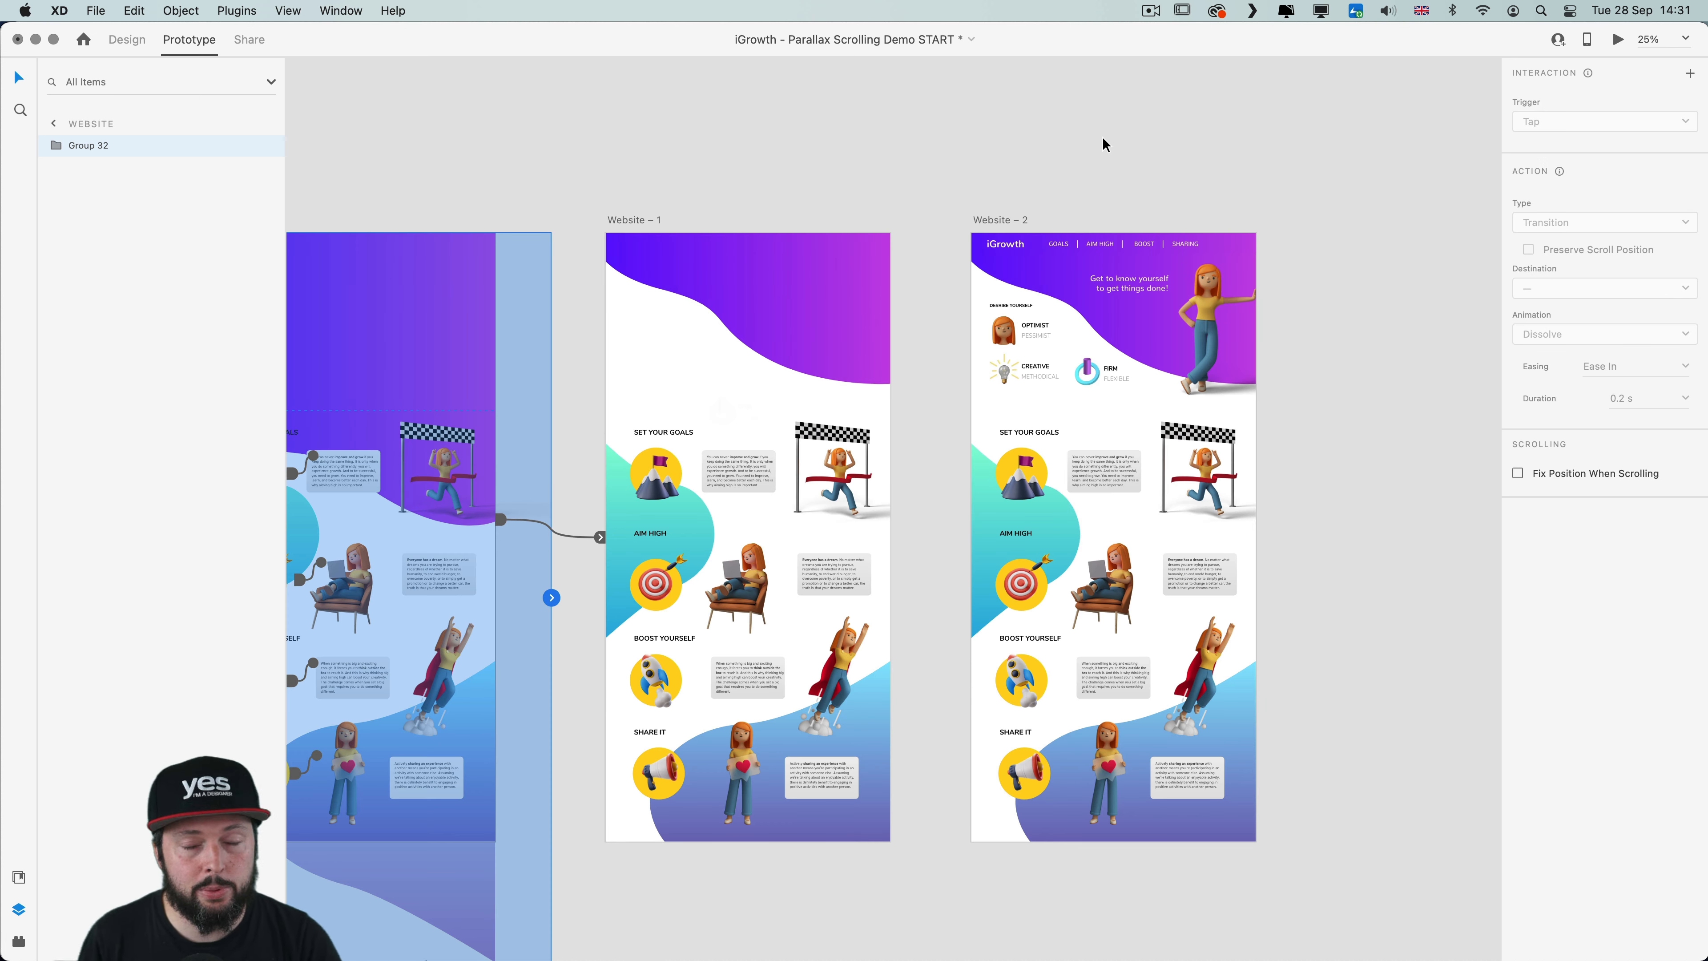
# Duplicate the Website – 2 artboard beside the original as Website – 3
pyautogui.hscroll(8, 1102, 139)
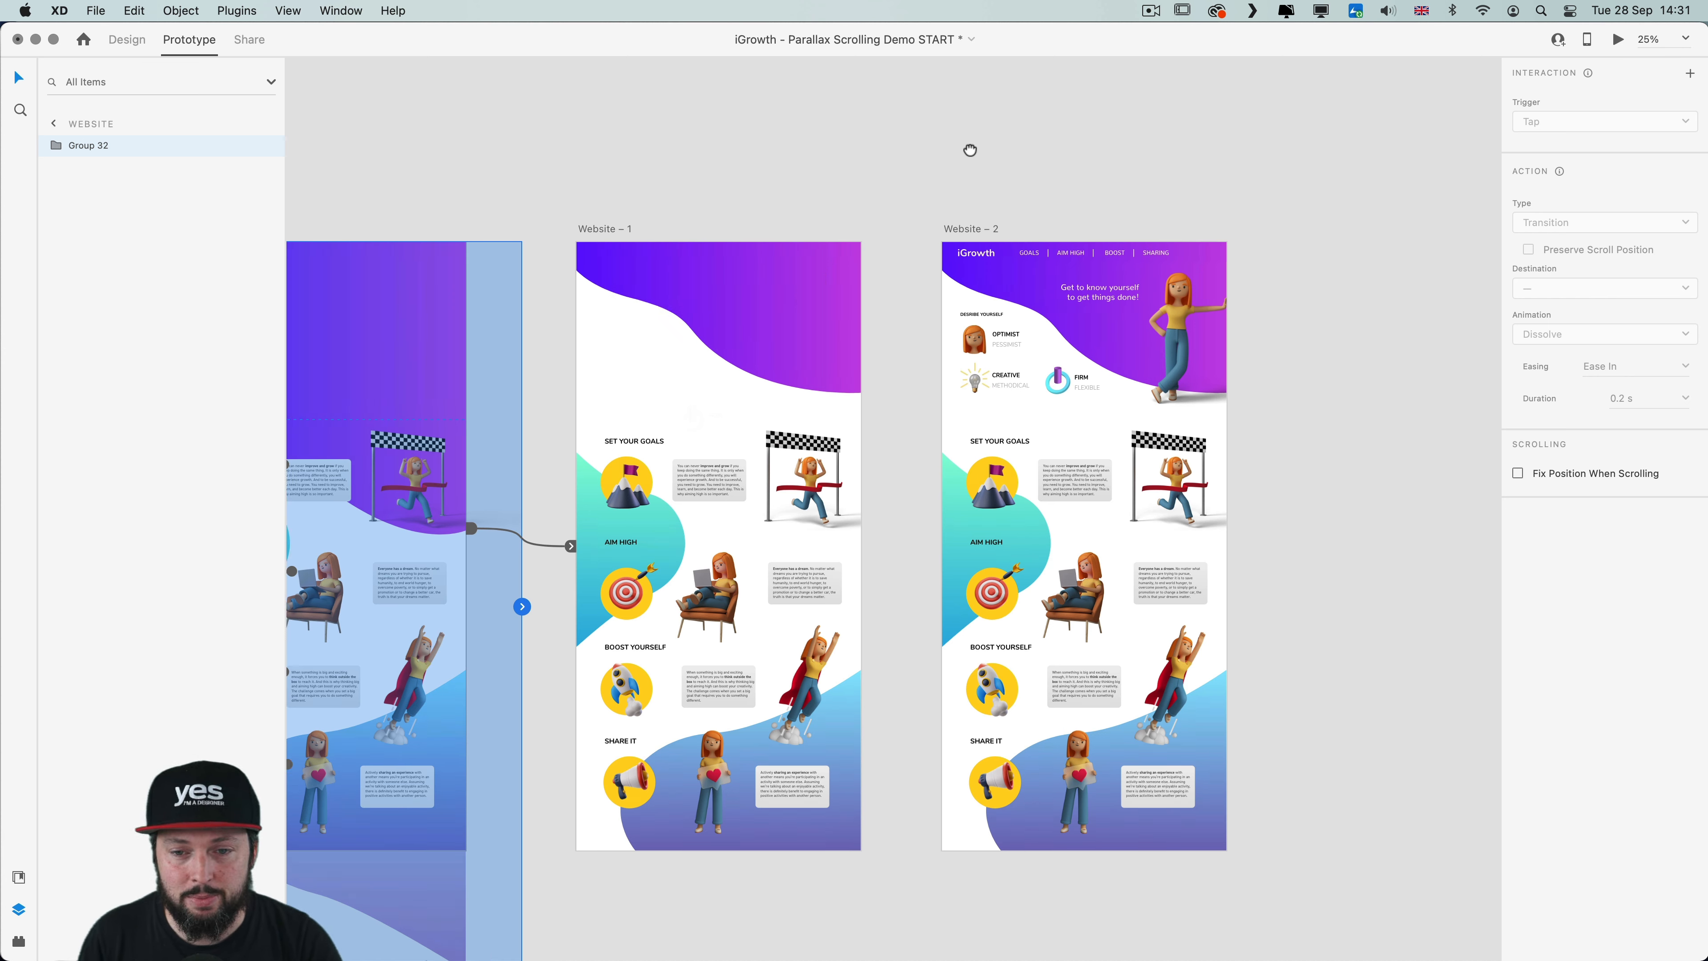
pyautogui.moveTo(714, 247); pyautogui.dragTo(1081, 246)
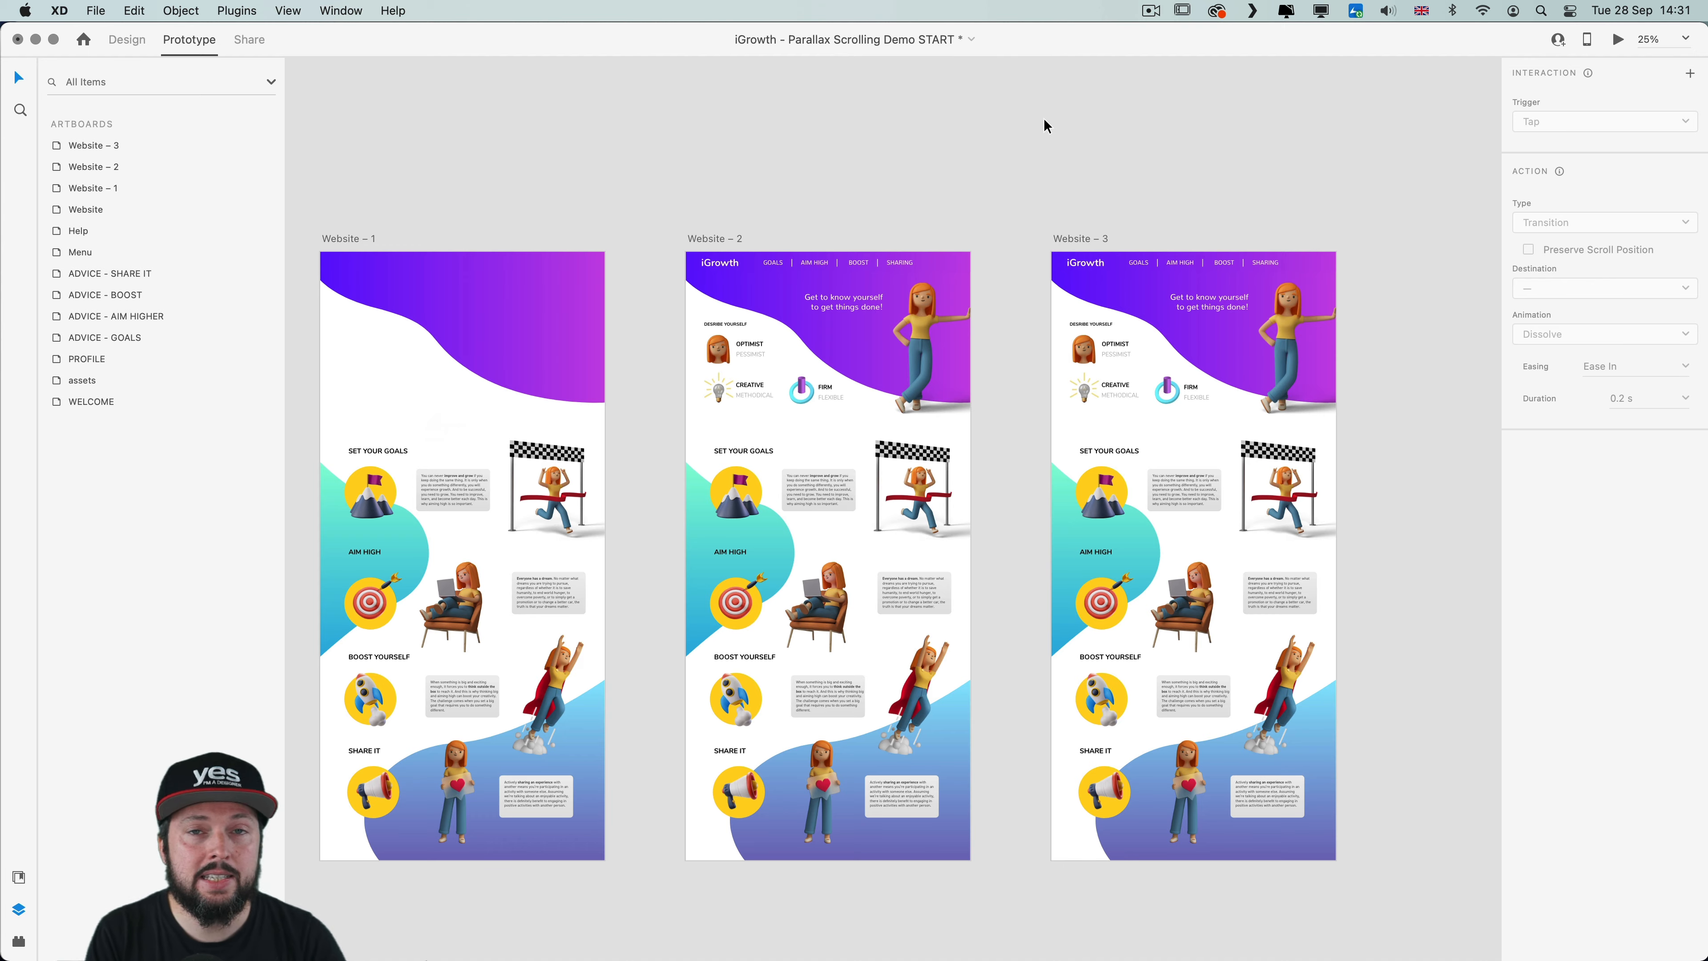
# On Website – 2, move the header navigation above the artboard and the standing woman past its right edge
pyautogui.press('super+equal')
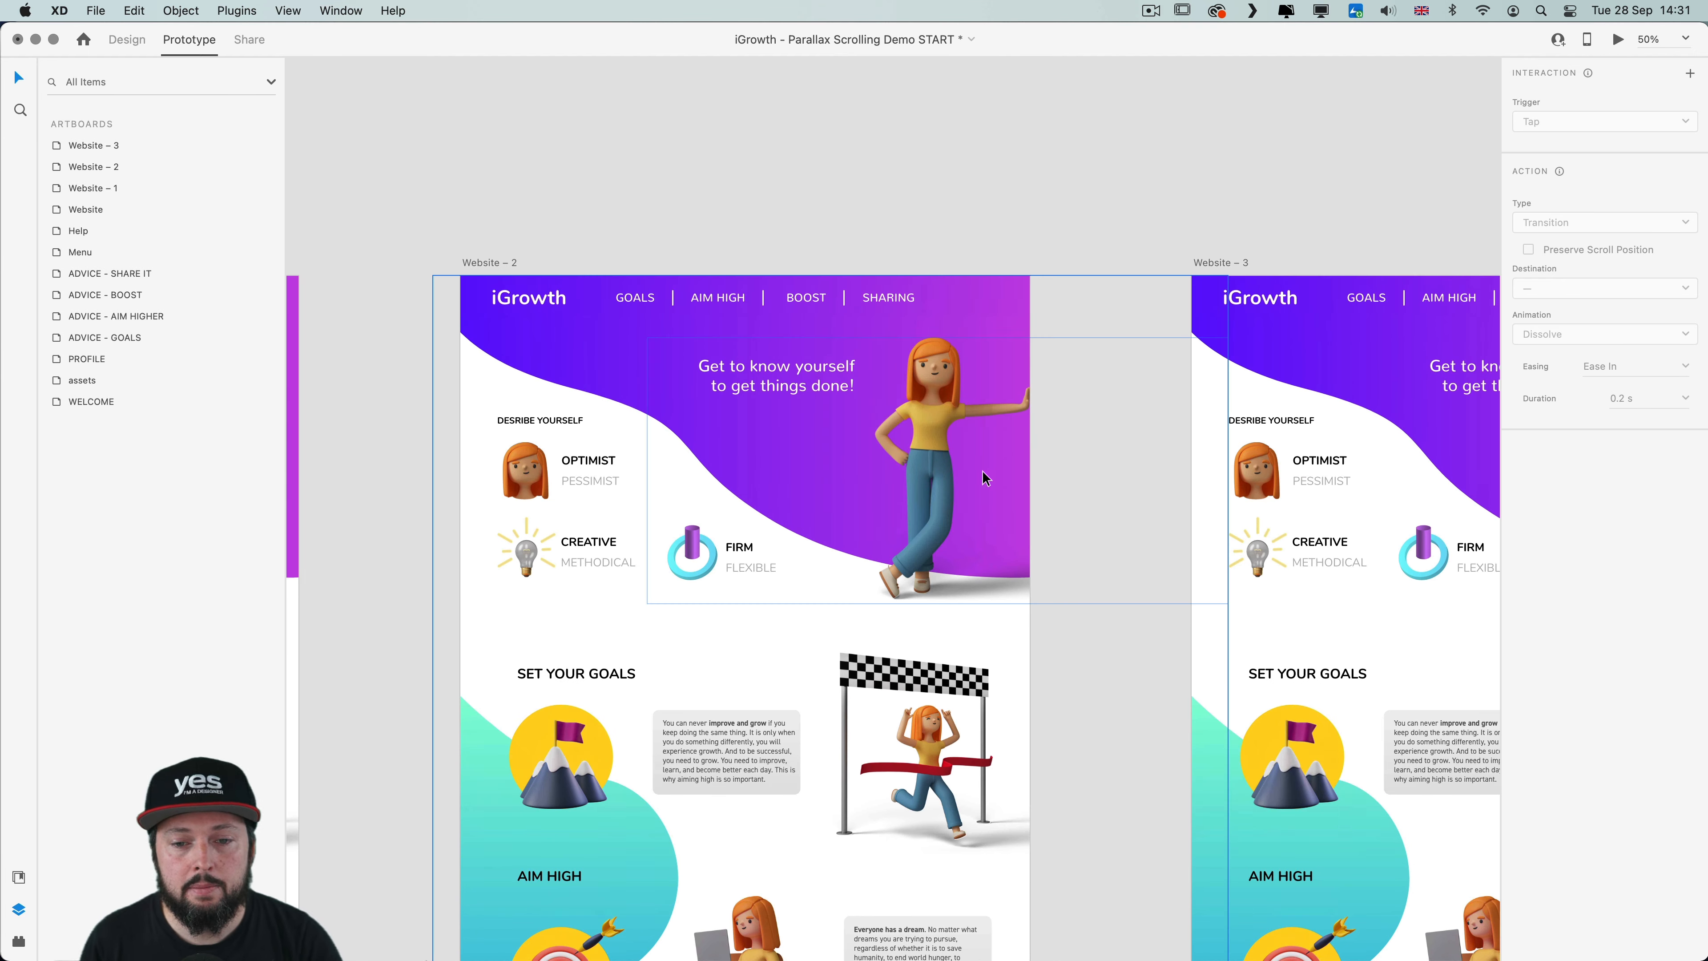
pyautogui.click(692, 296)
pyautogui.click(693, 297)
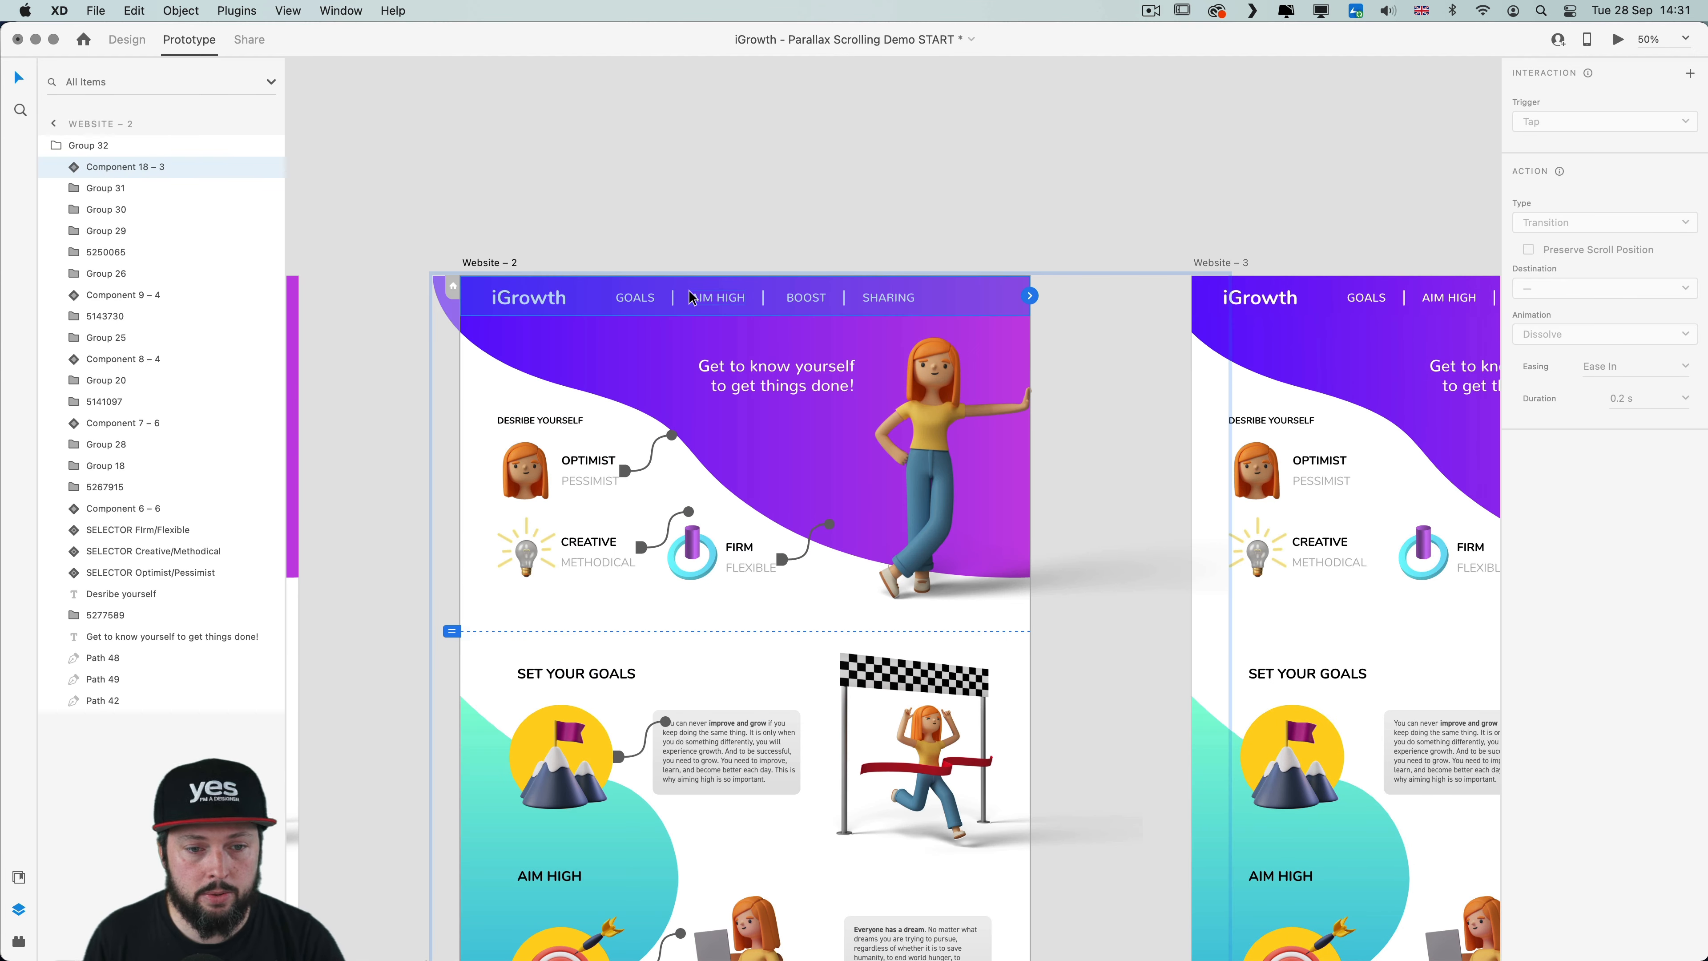
pyautogui.moveTo(686, 294); pyautogui.dragTo(688, 209)
pyautogui.moveTo(926, 415); pyautogui.dragTo(1074, 419)
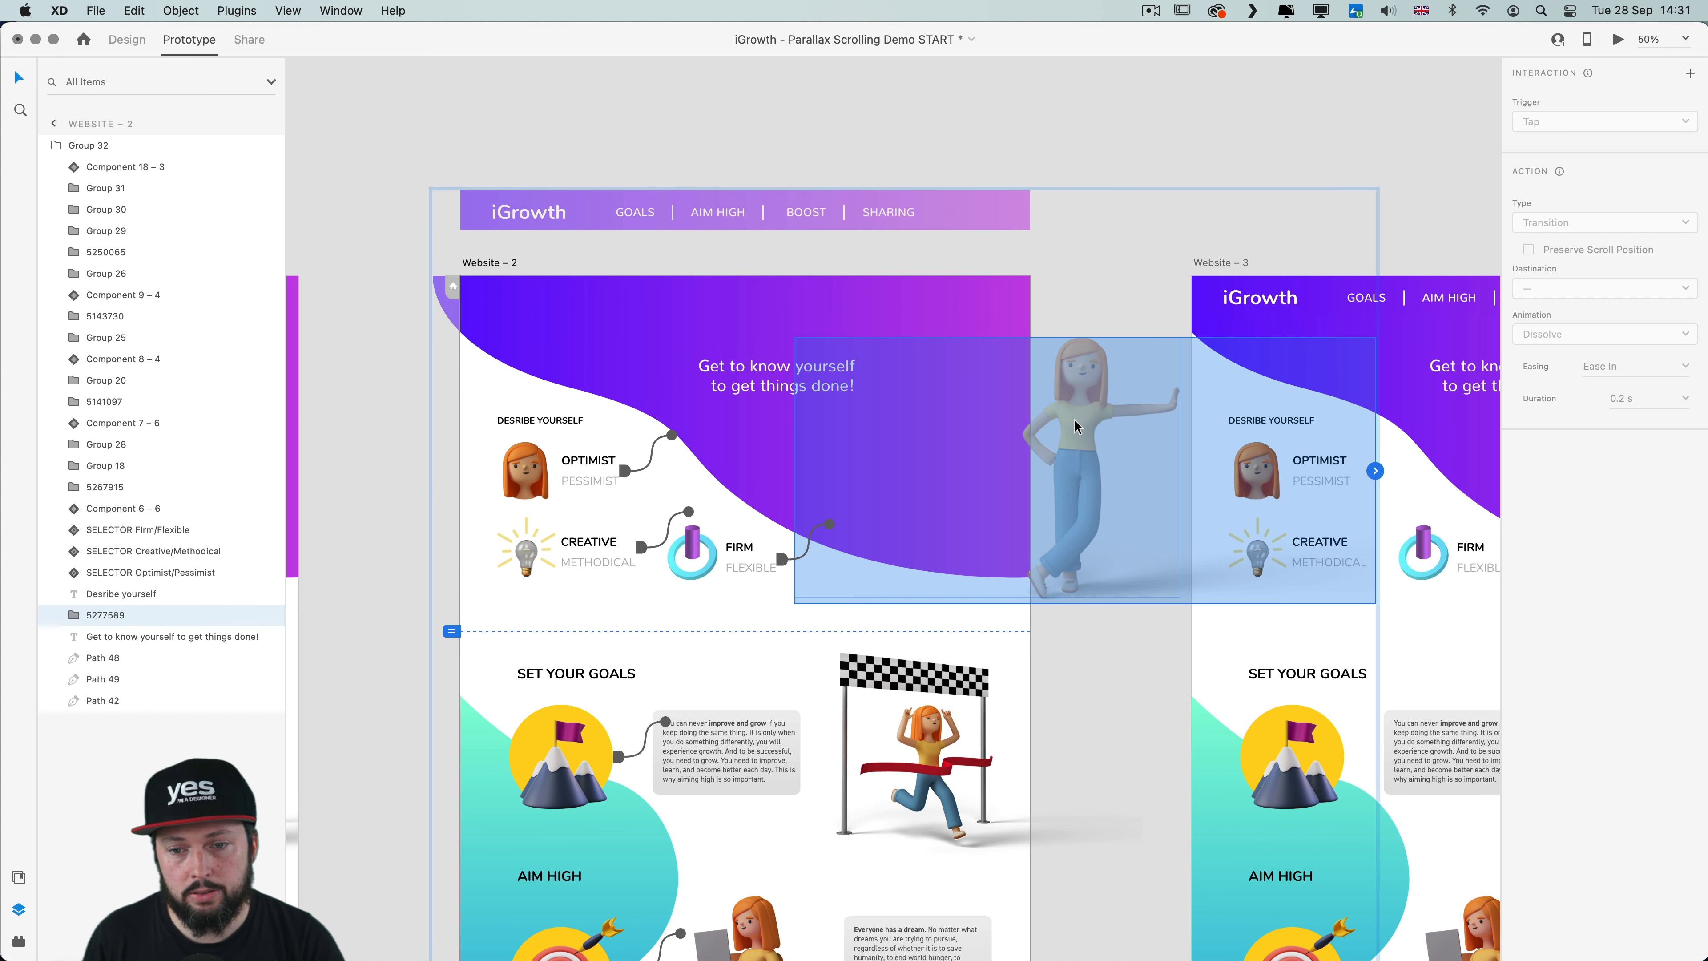
# Rotate the "Get to know yourself to get things done!" text on Website – 2 to -90°, shift it to about X 1028.5, and set its opacity to 0%
pyautogui.click(749, 366)
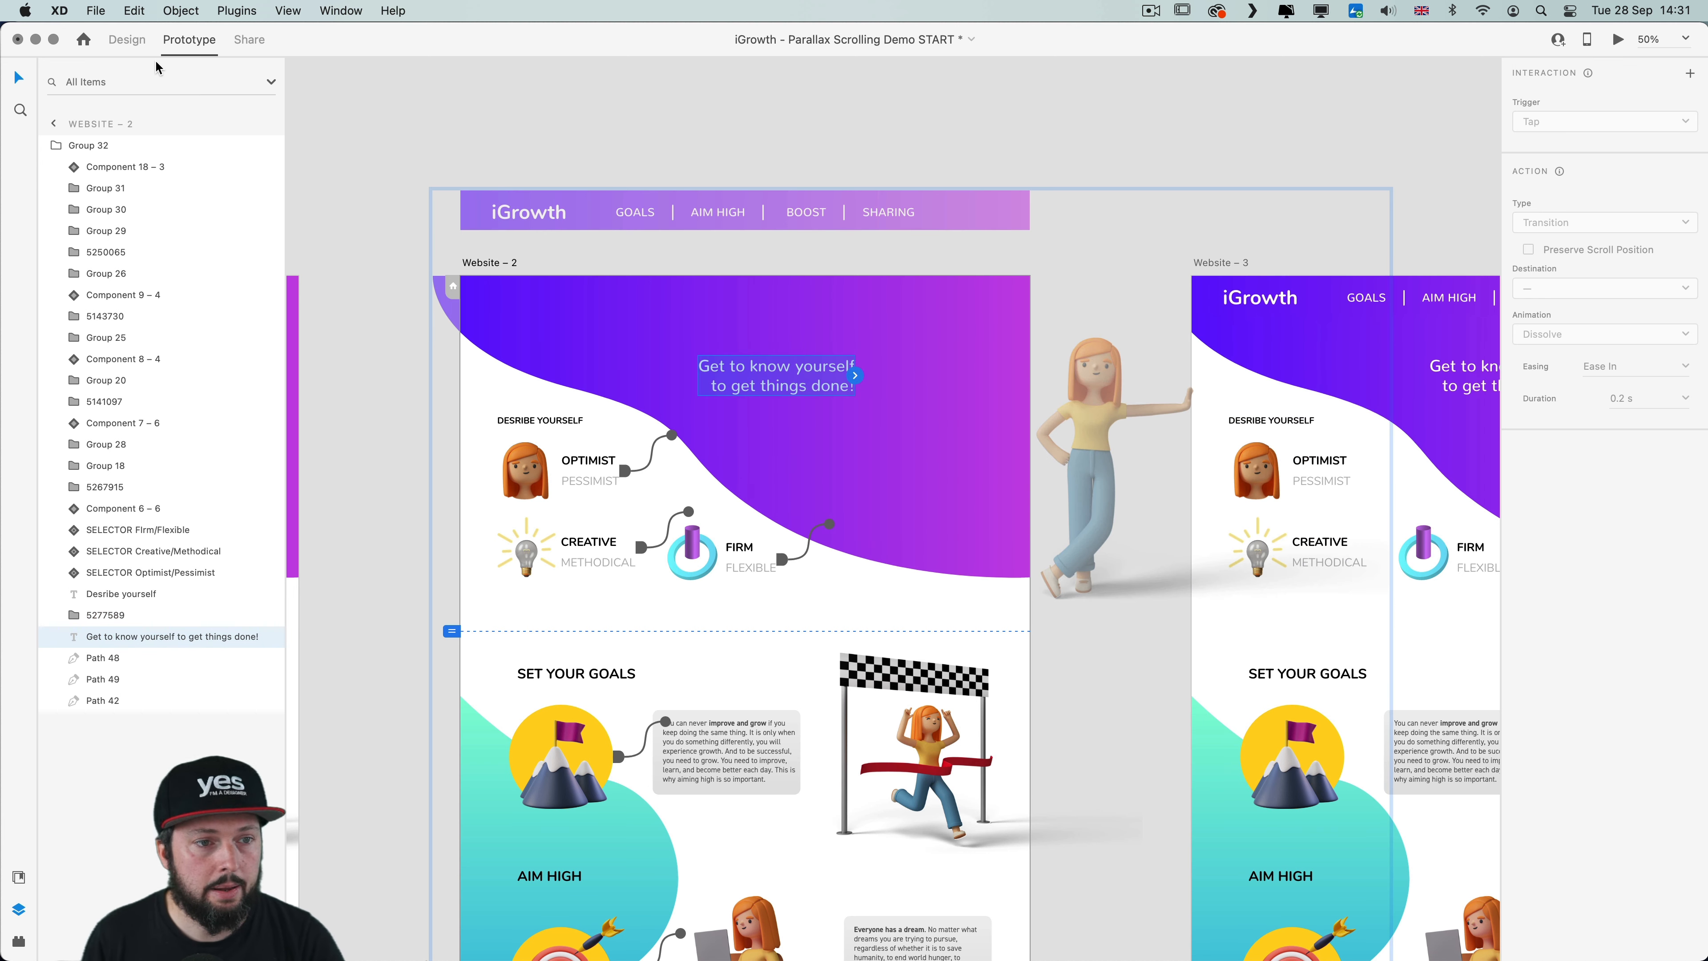
pyautogui.click(128, 40)
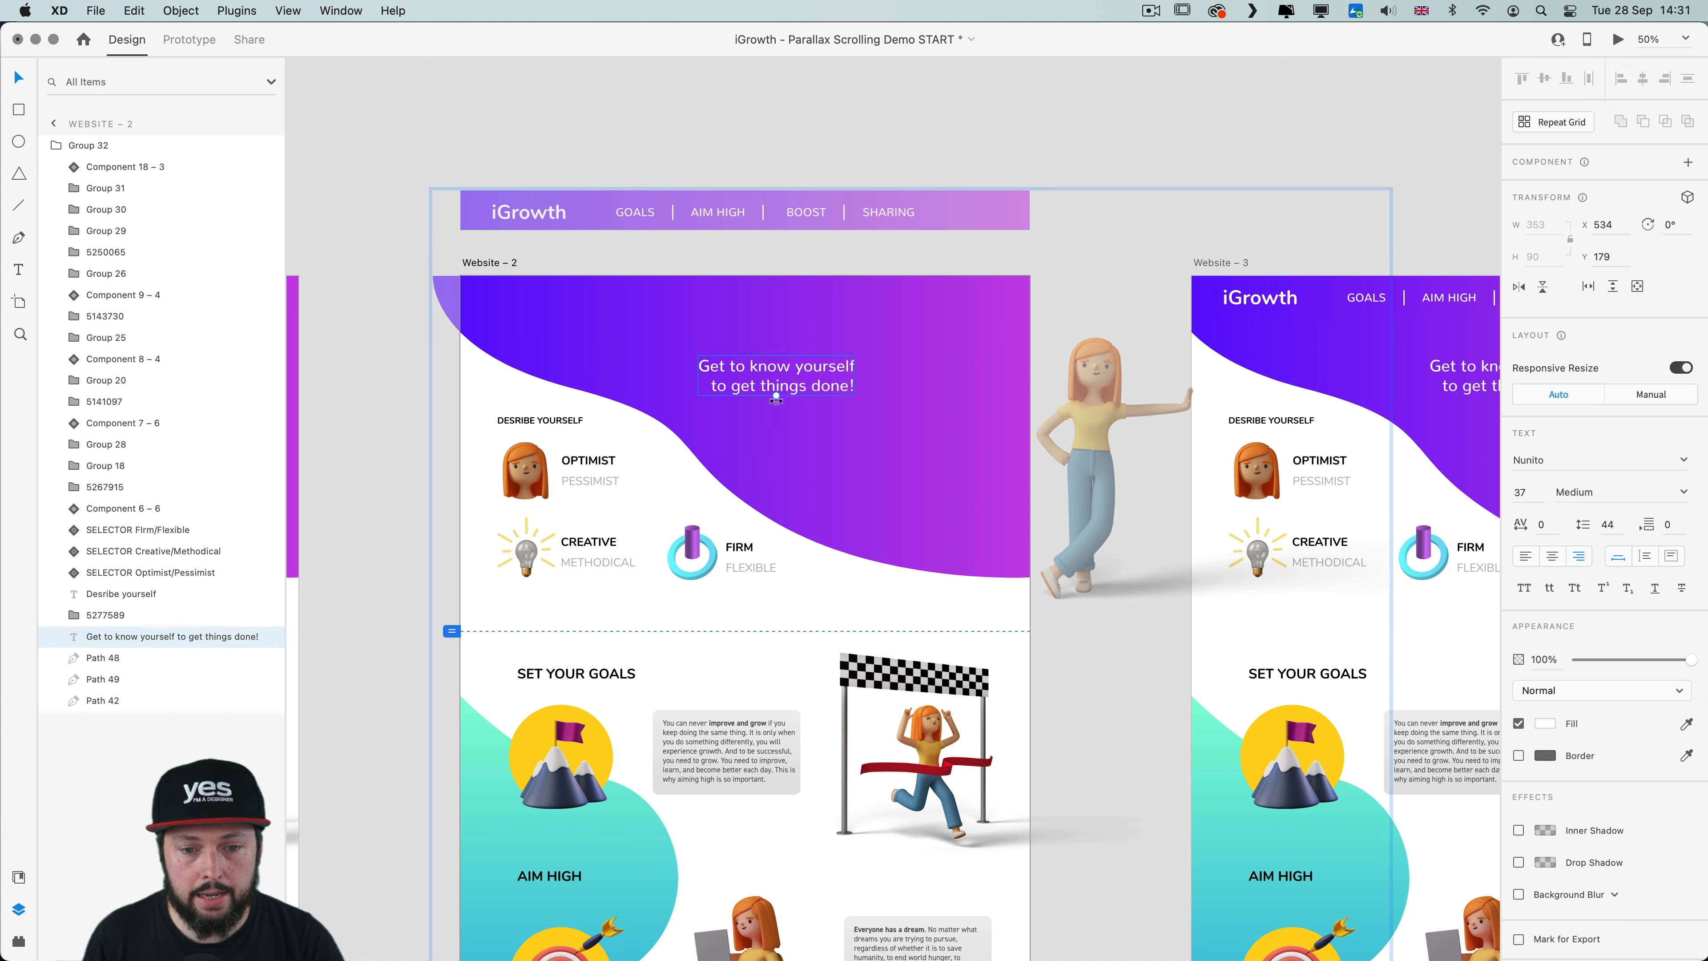
pyautogui.moveTo(776, 398); pyautogui.dragTo(952, 418)
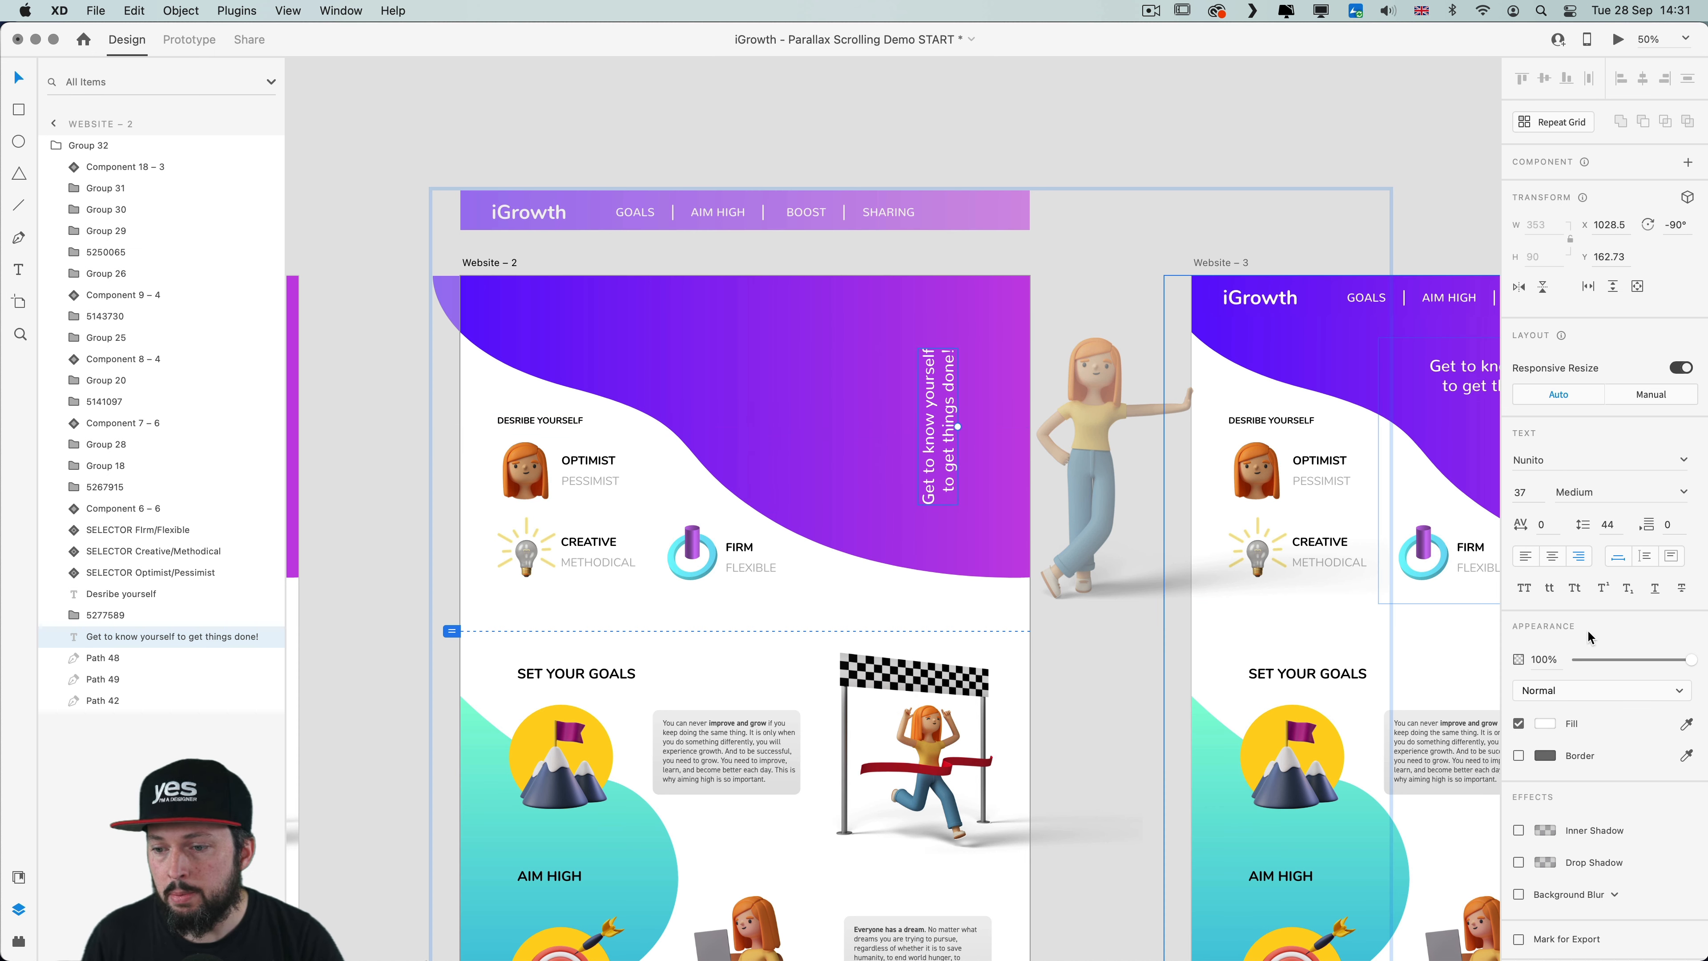
pyautogui.moveTo(1689, 663); pyautogui.dragTo(1507, 656)
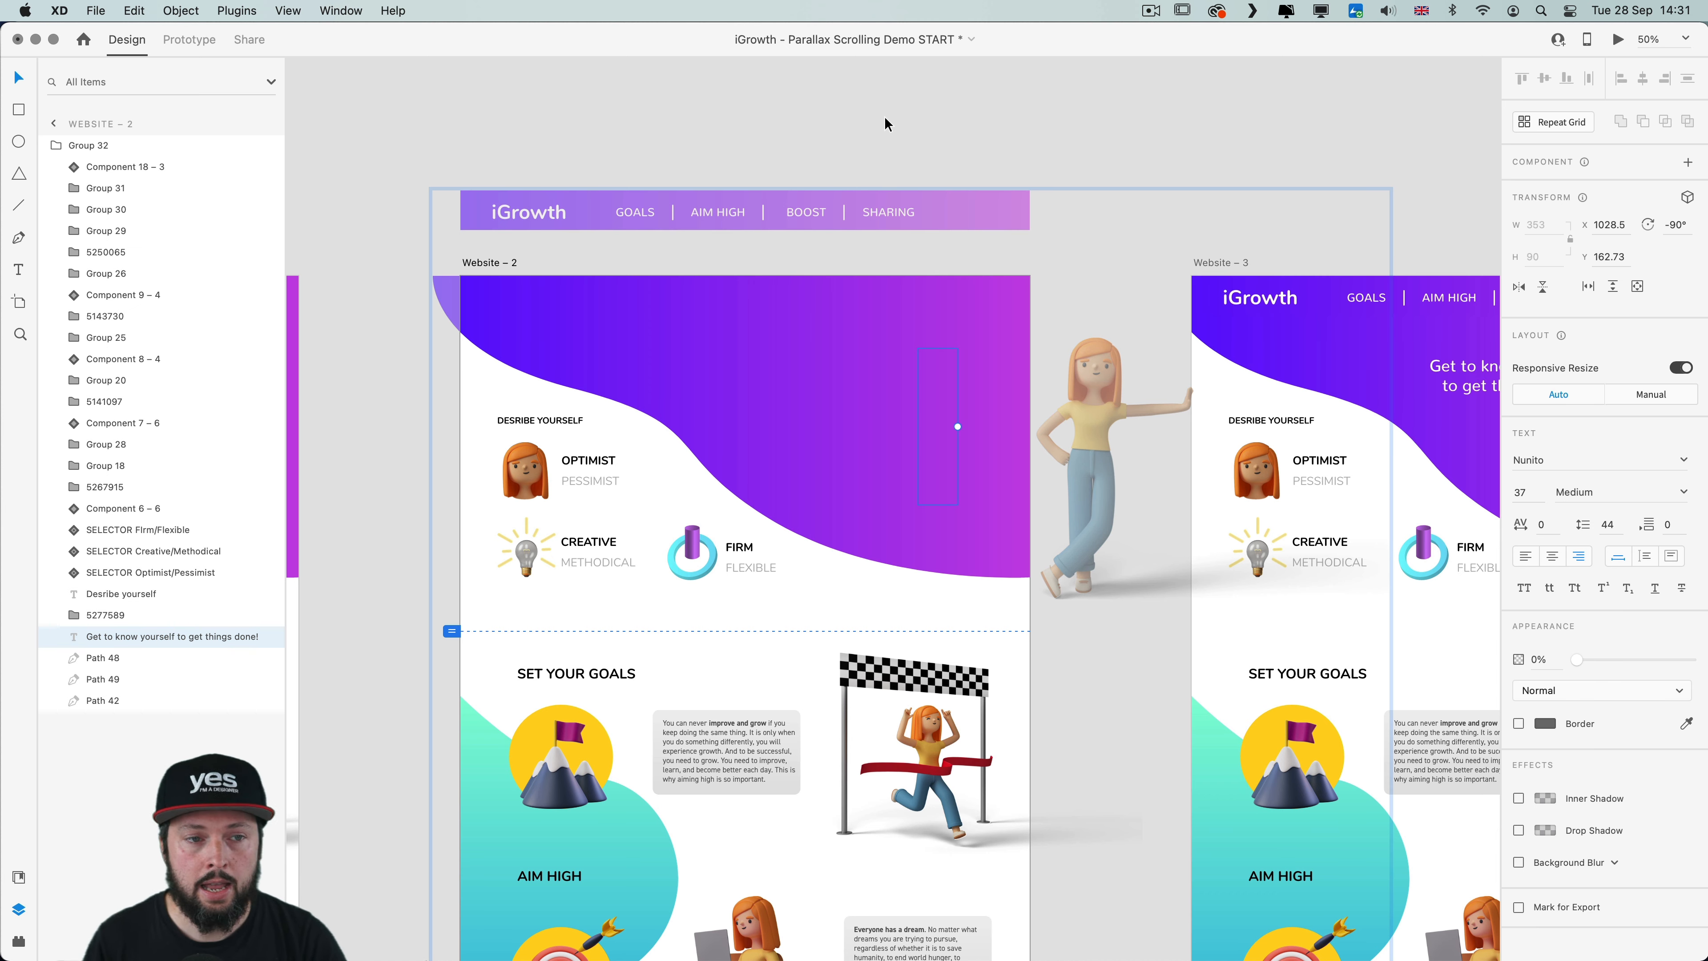
# Link the Website – 2 artboard to Website – 3 with a prototype connection
pyautogui.hotkey('ctrl', 'Tab')
pyautogui.scroll(-5, 1023, 462)
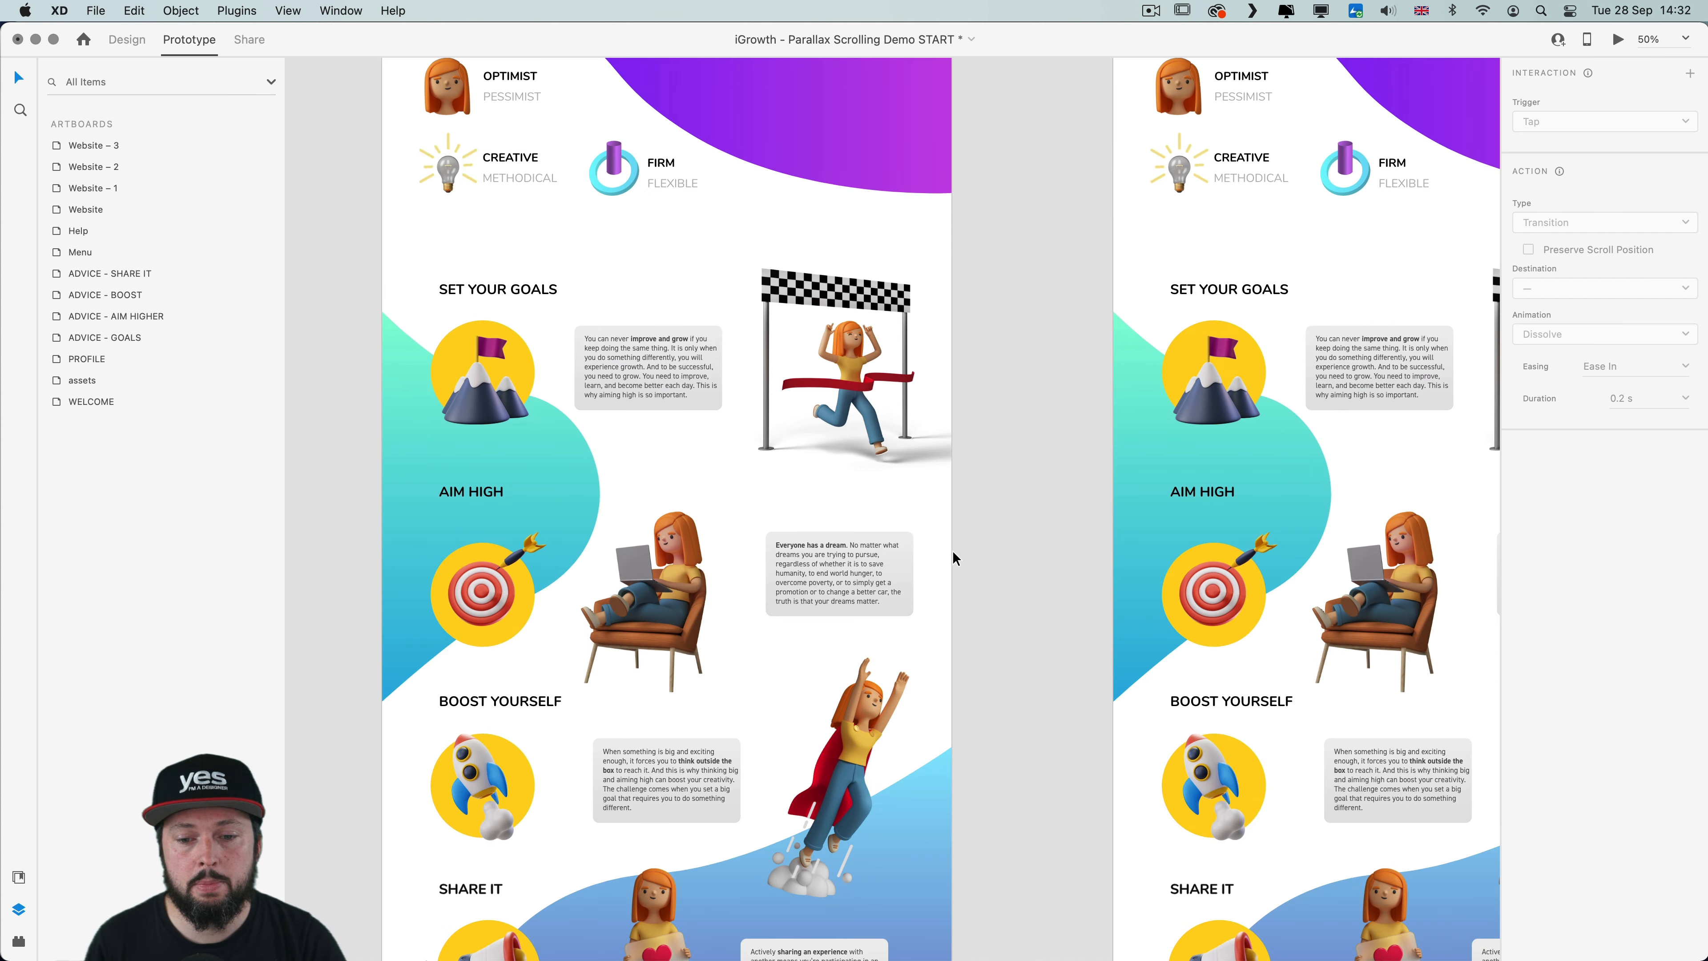
pyautogui.click(951, 529)
pyautogui.moveTo(948, 479); pyautogui.dragTo(1291, 488)
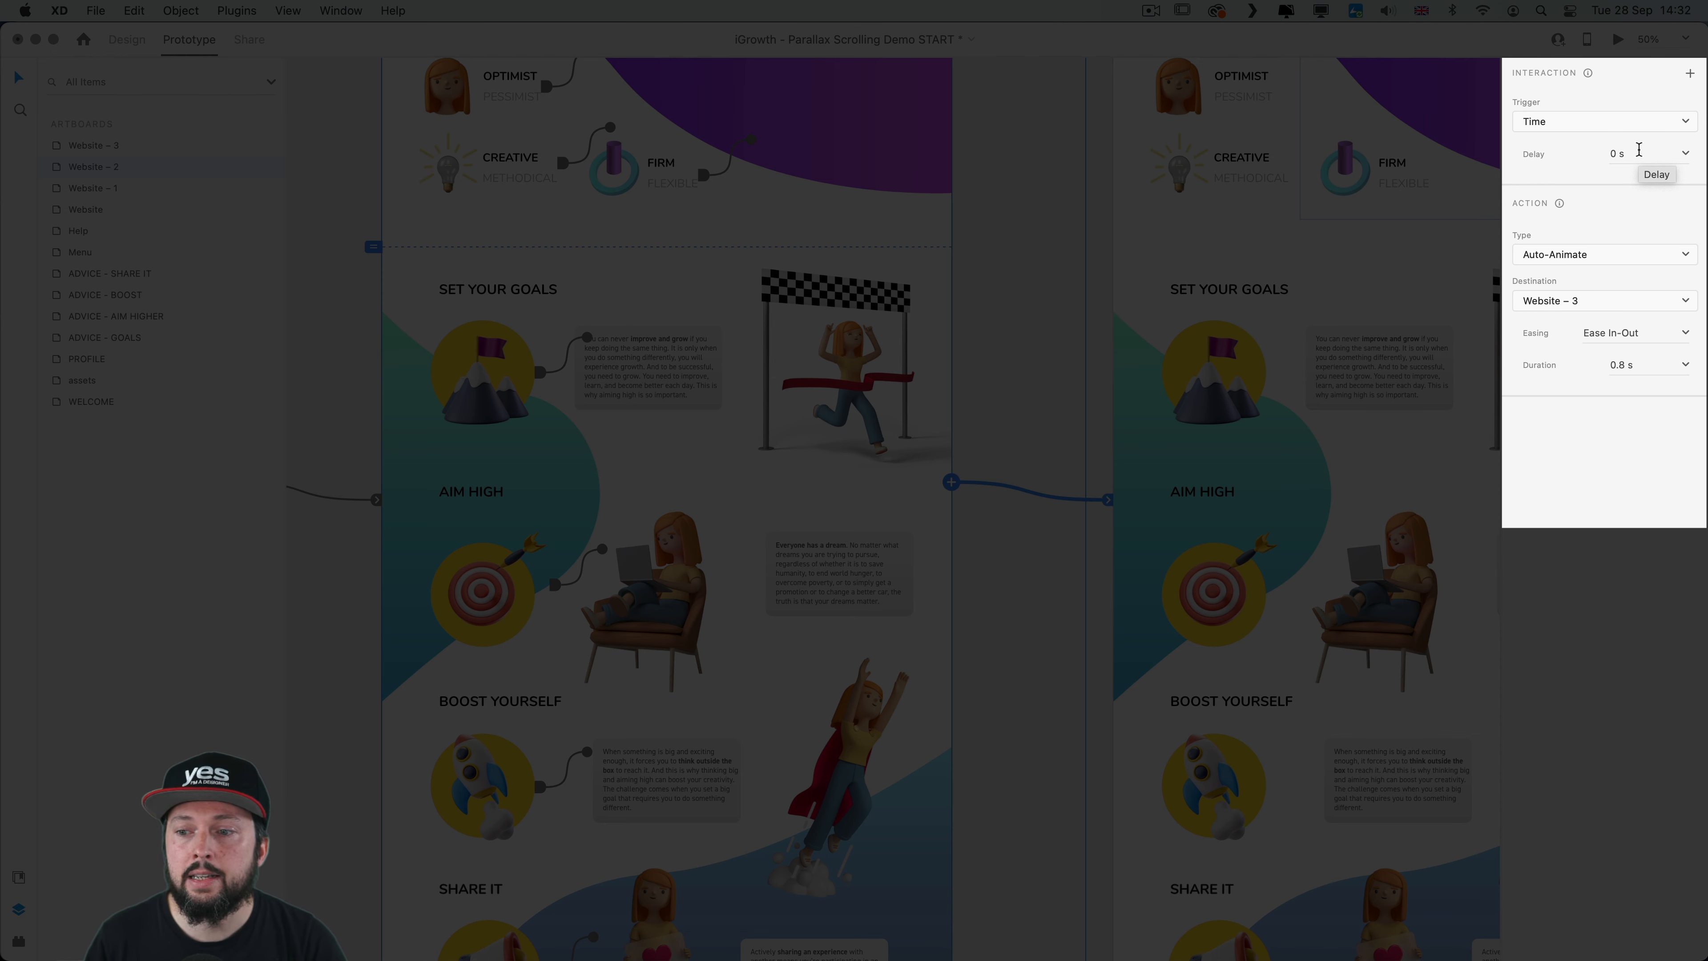
# Set the Website – 2 to Website – 3 Auto-Animate transition to Snap easing with a 1 s duration
pyautogui.click(1685, 335)
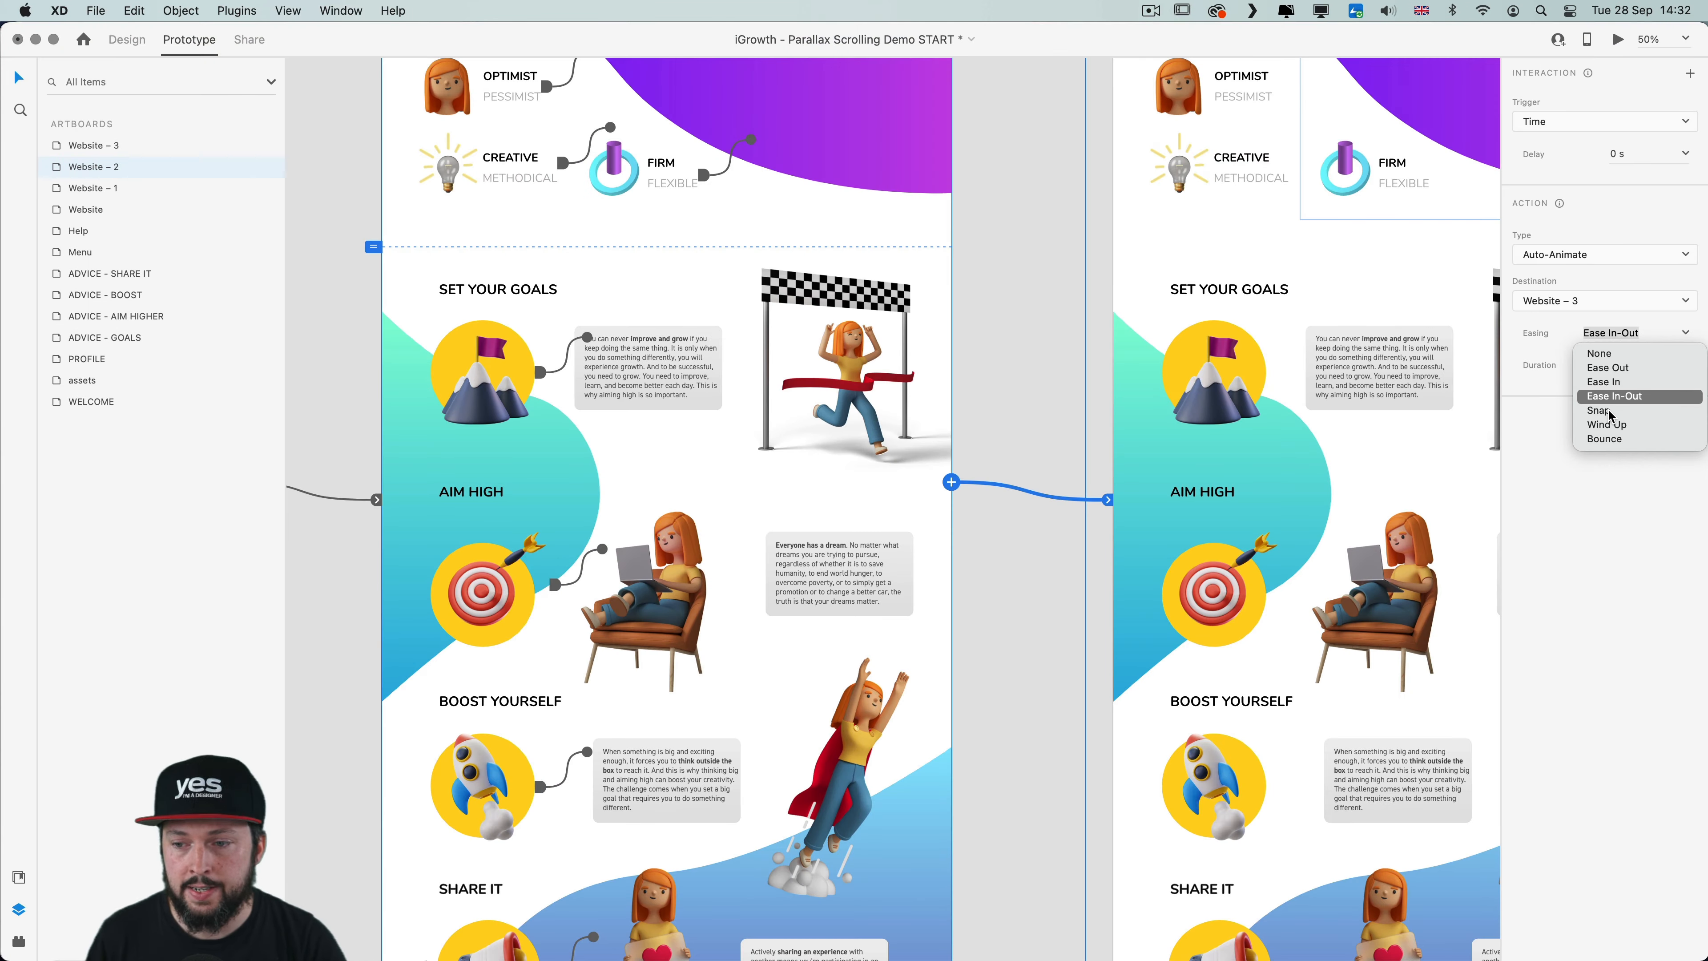
pyautogui.click(1607, 411)
pyautogui.click(1687, 365)
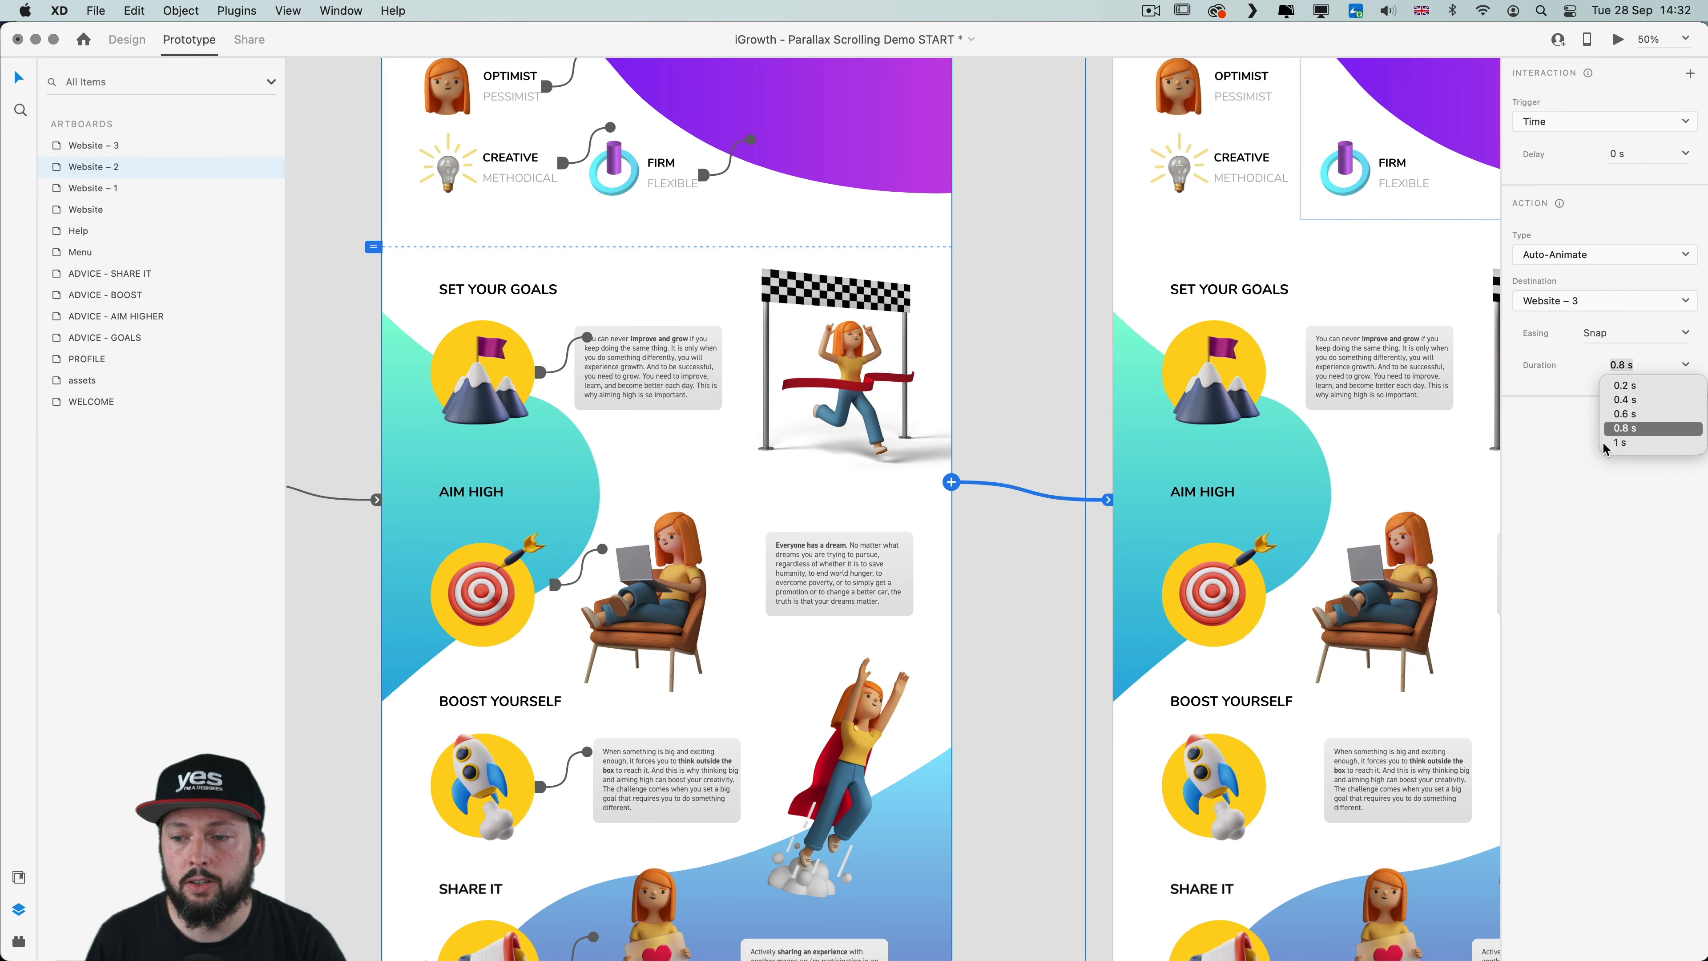
pyautogui.click(1623, 444)
pyautogui.click(1029, 565)
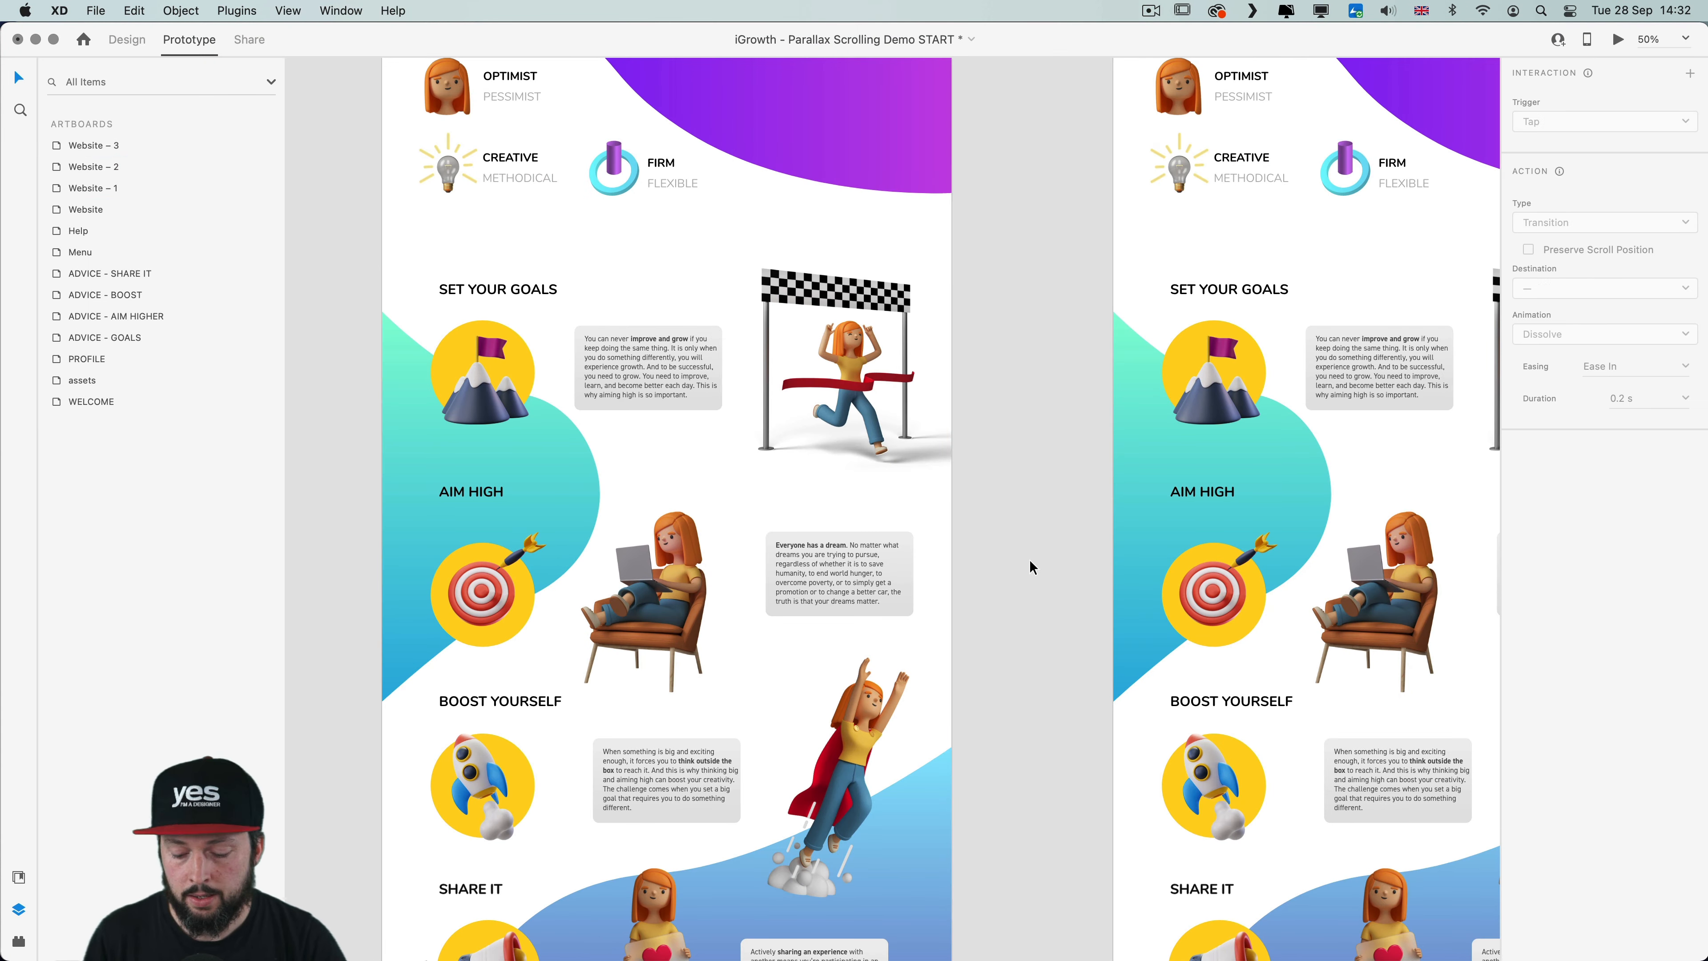
# Preview the full intro sequence from the Website artboard through to Website – 3
pyautogui.press('super+minus')
pyautogui.press('super+minus')
pyautogui.moveTo(819, 470); pyautogui.dragTo(1100, 465)
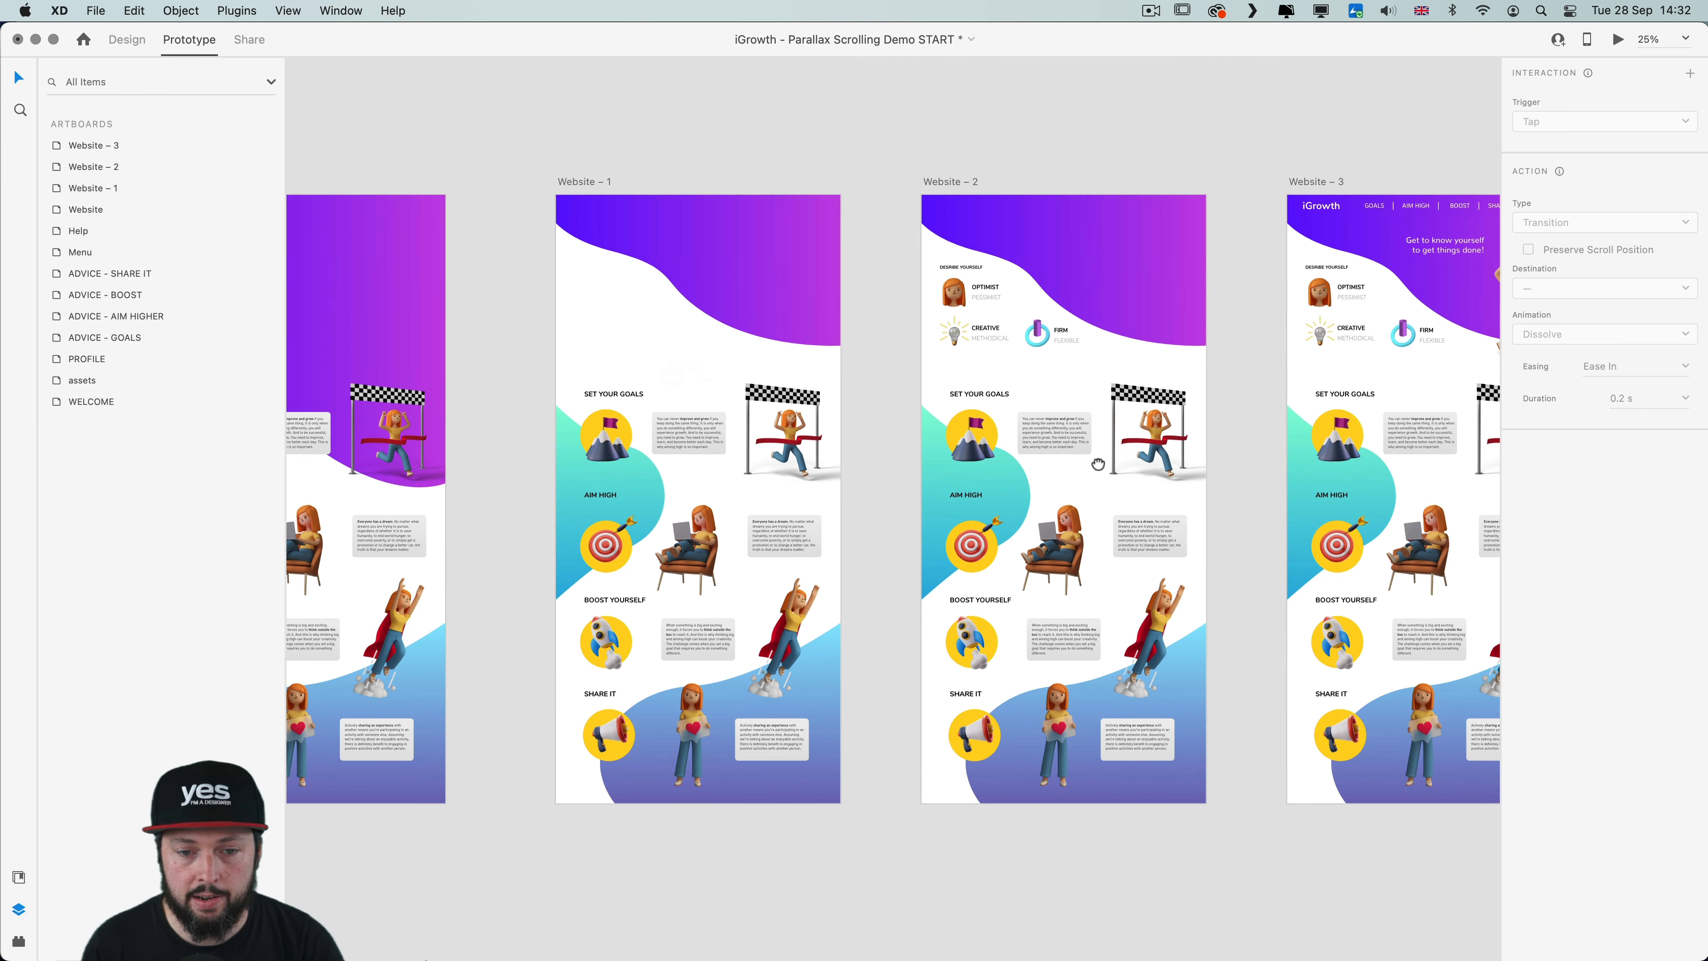
pyautogui.click(414, 338)
pyautogui.press('super+Return')
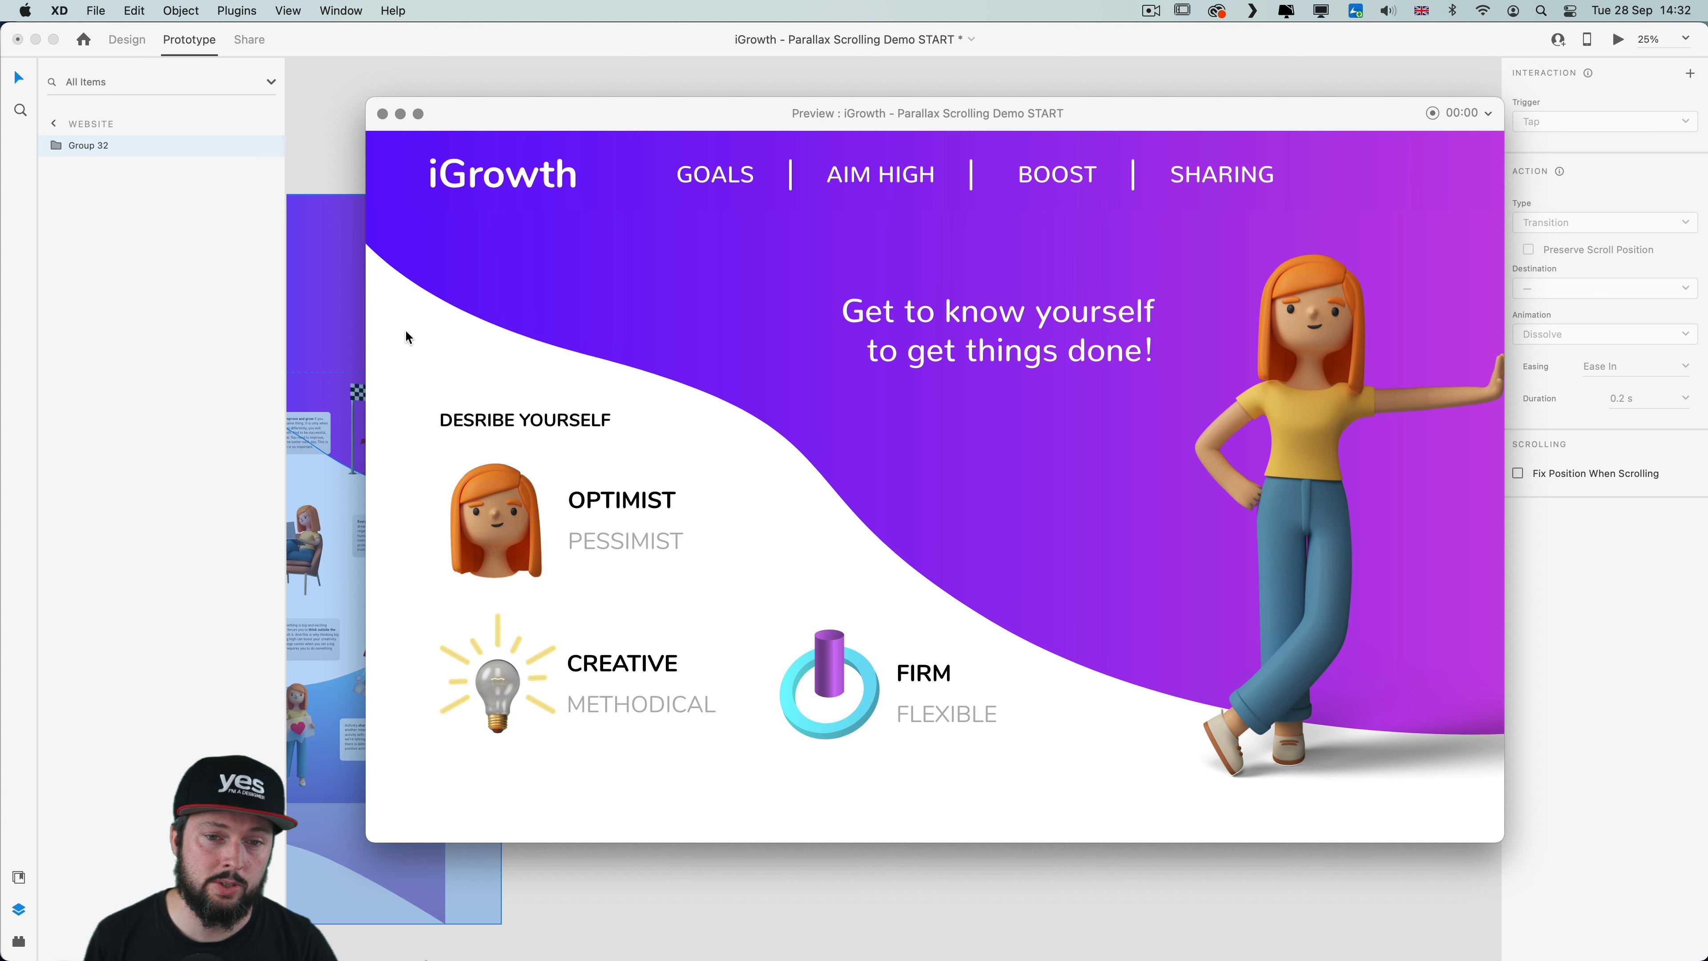
pyautogui.press('Right')
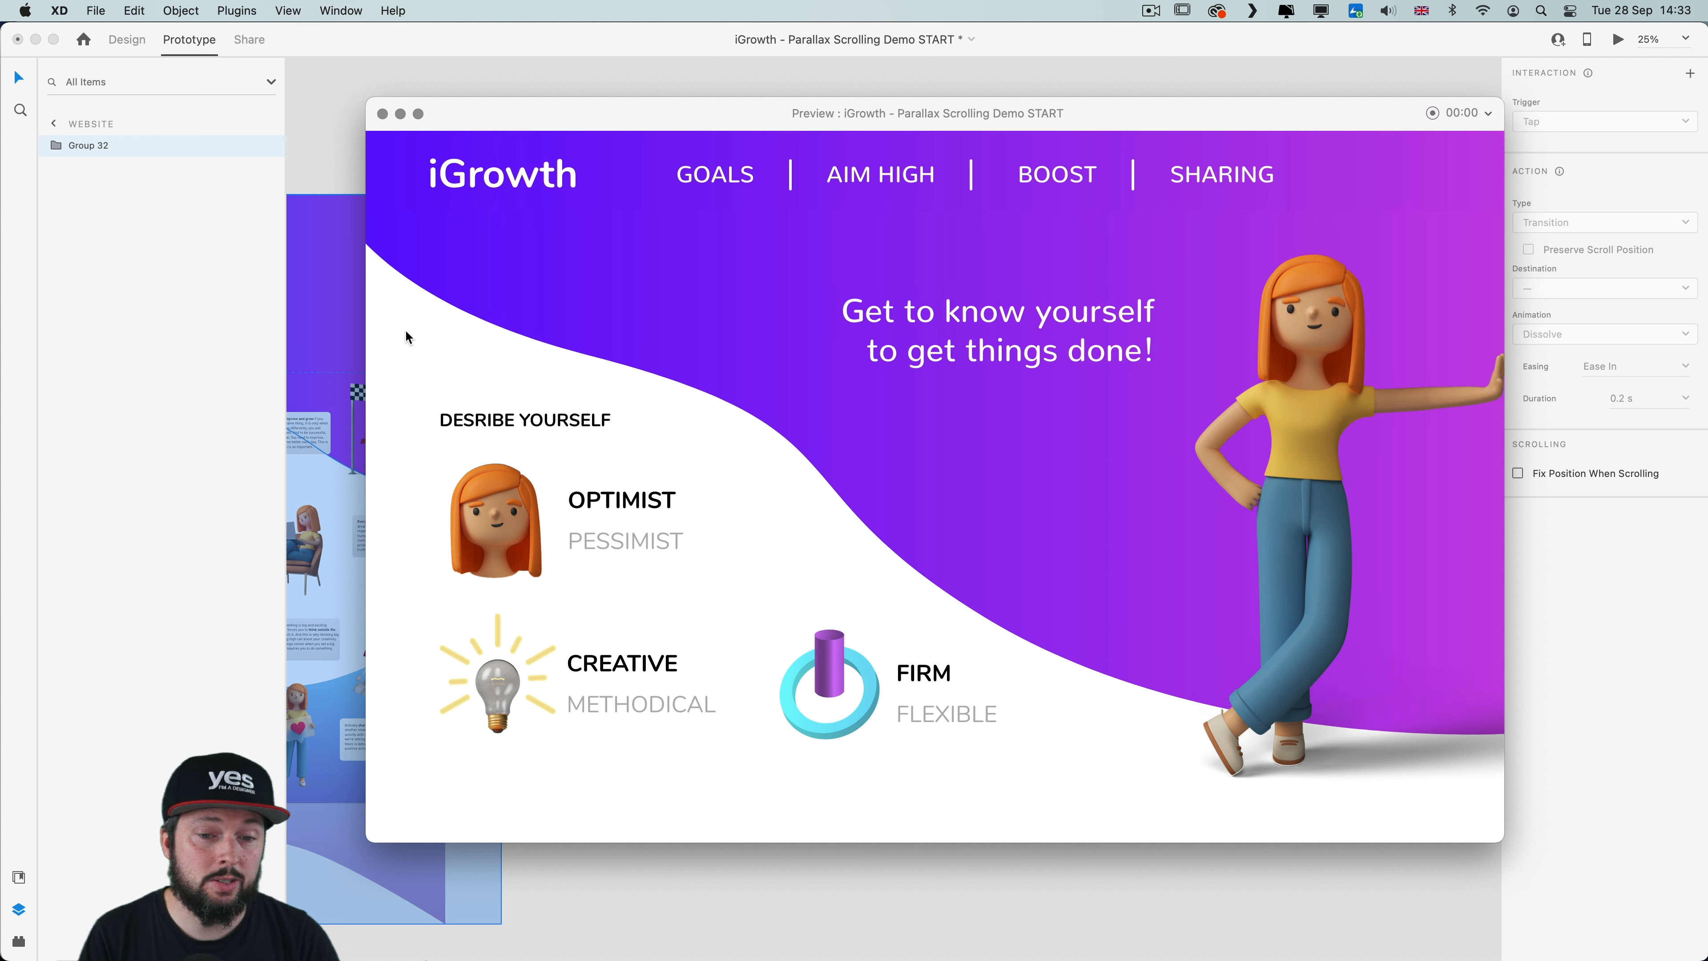
# Test the three personality selectors in the preview, and scroll down the page and back up to the header
pyautogui.click(643, 506)
pyautogui.click(640, 505)
pyautogui.click(620, 662)
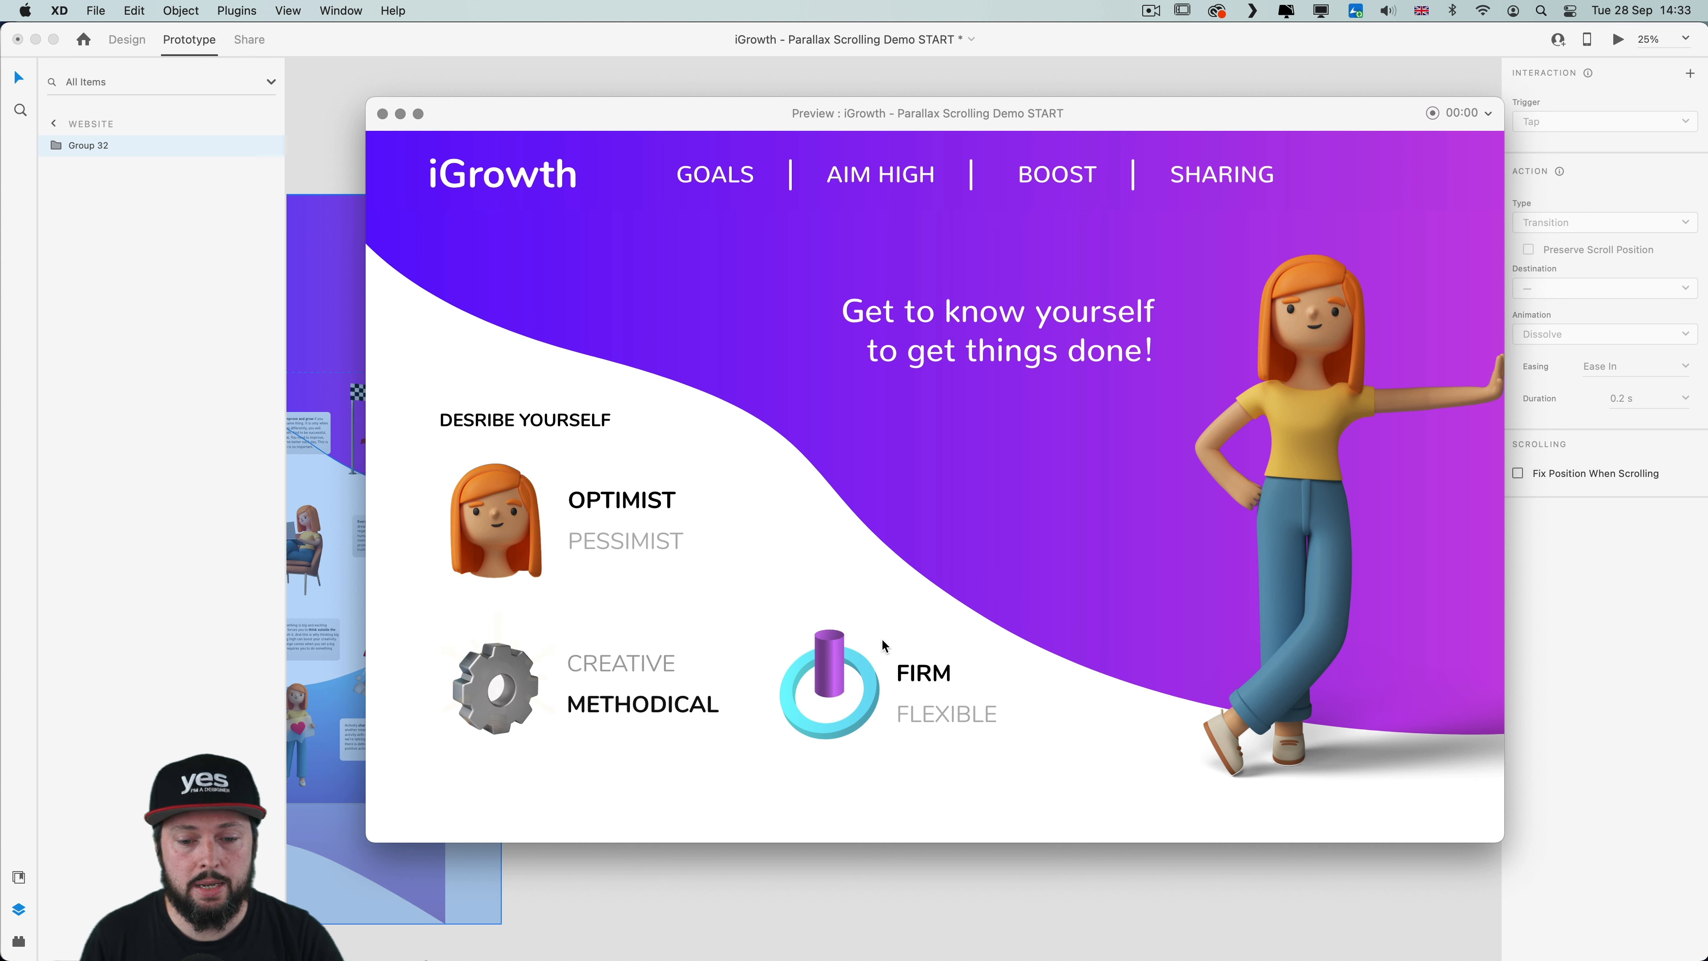
pyautogui.click(918, 678)
pyautogui.scroll(-3, 711, 396)
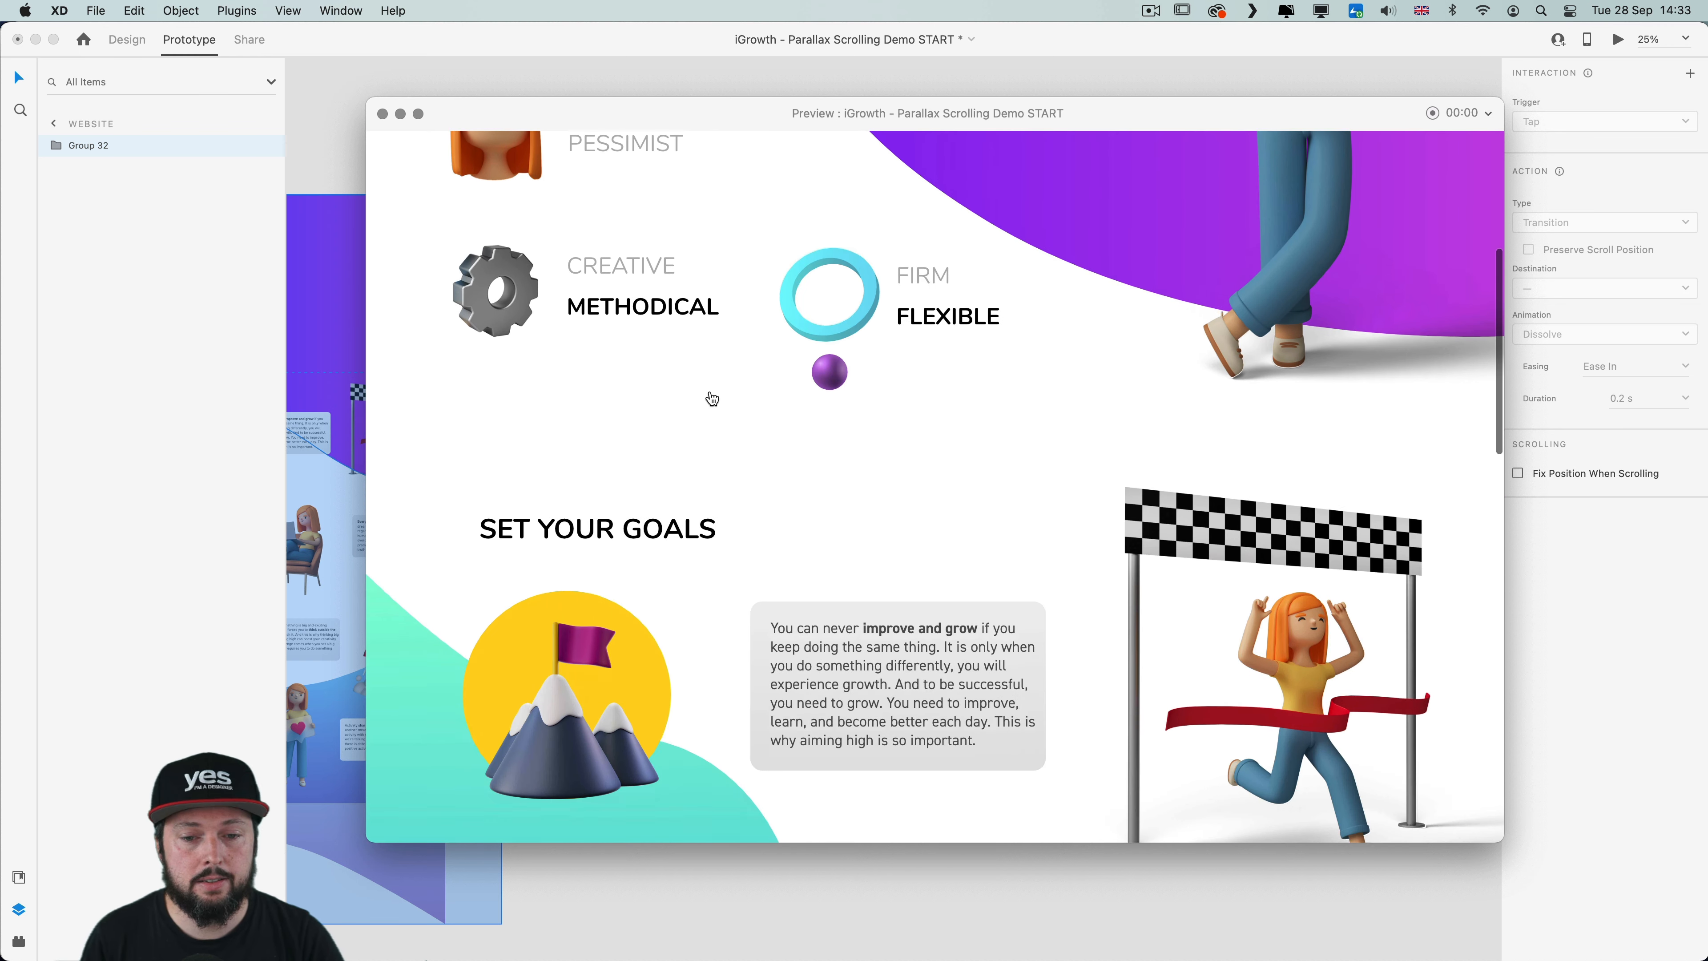
pyautogui.scroll(-5, 711, 397)
pyautogui.scroll(10, 714, 397)
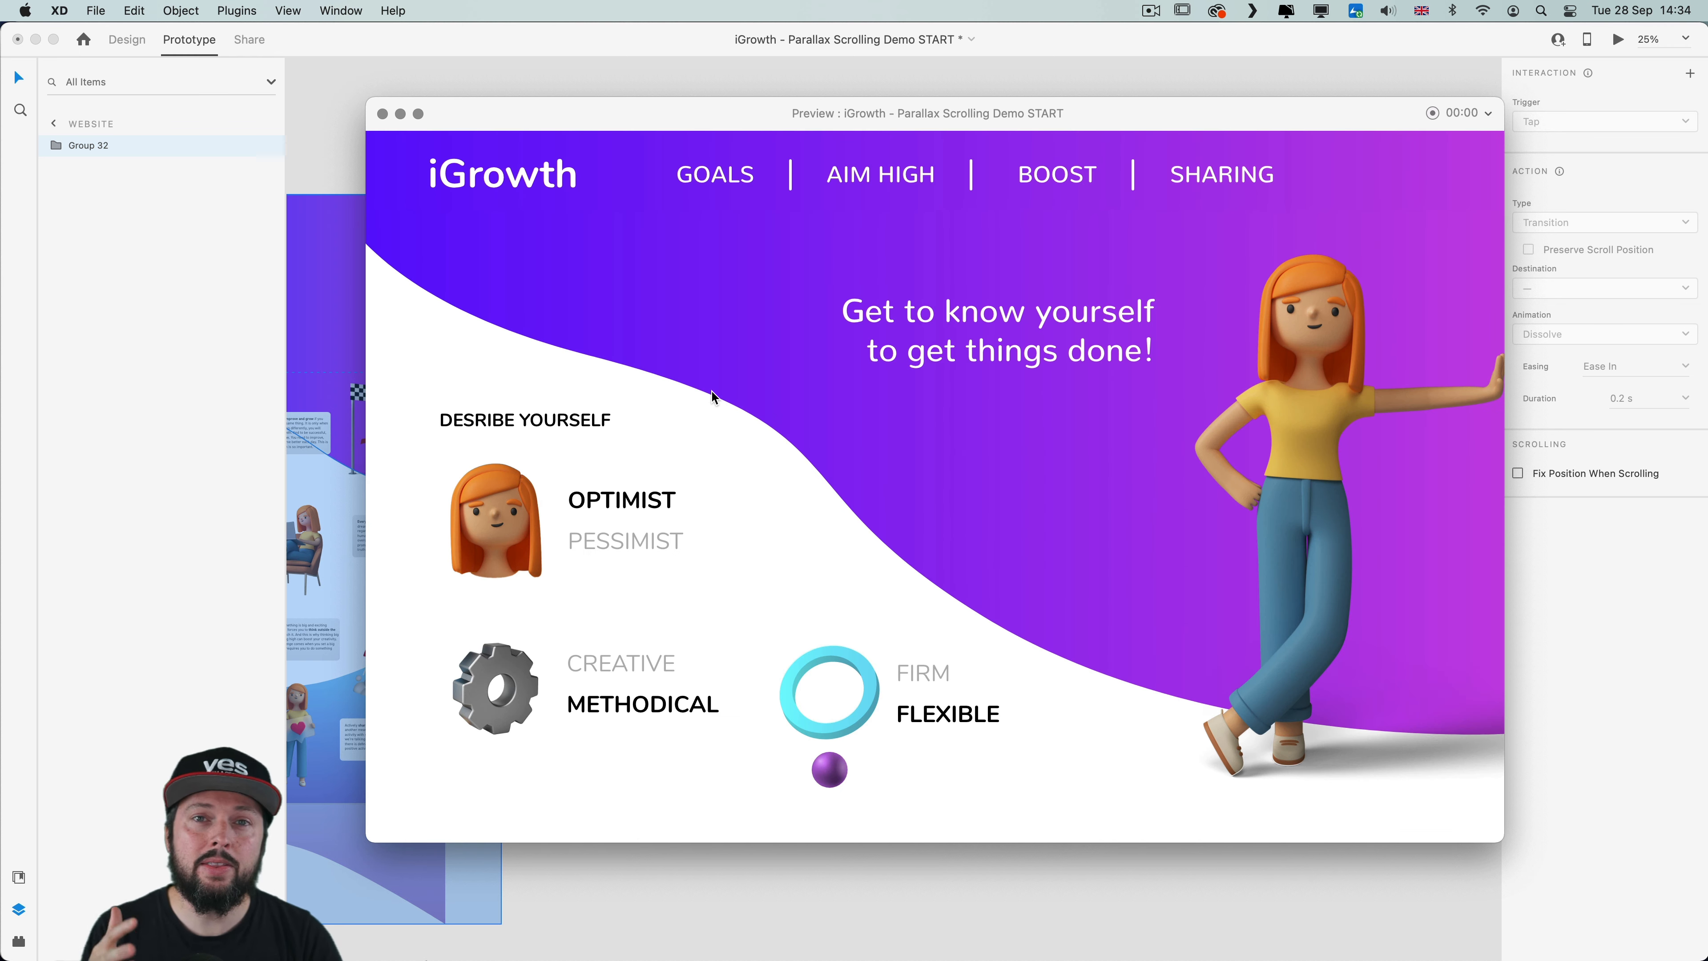
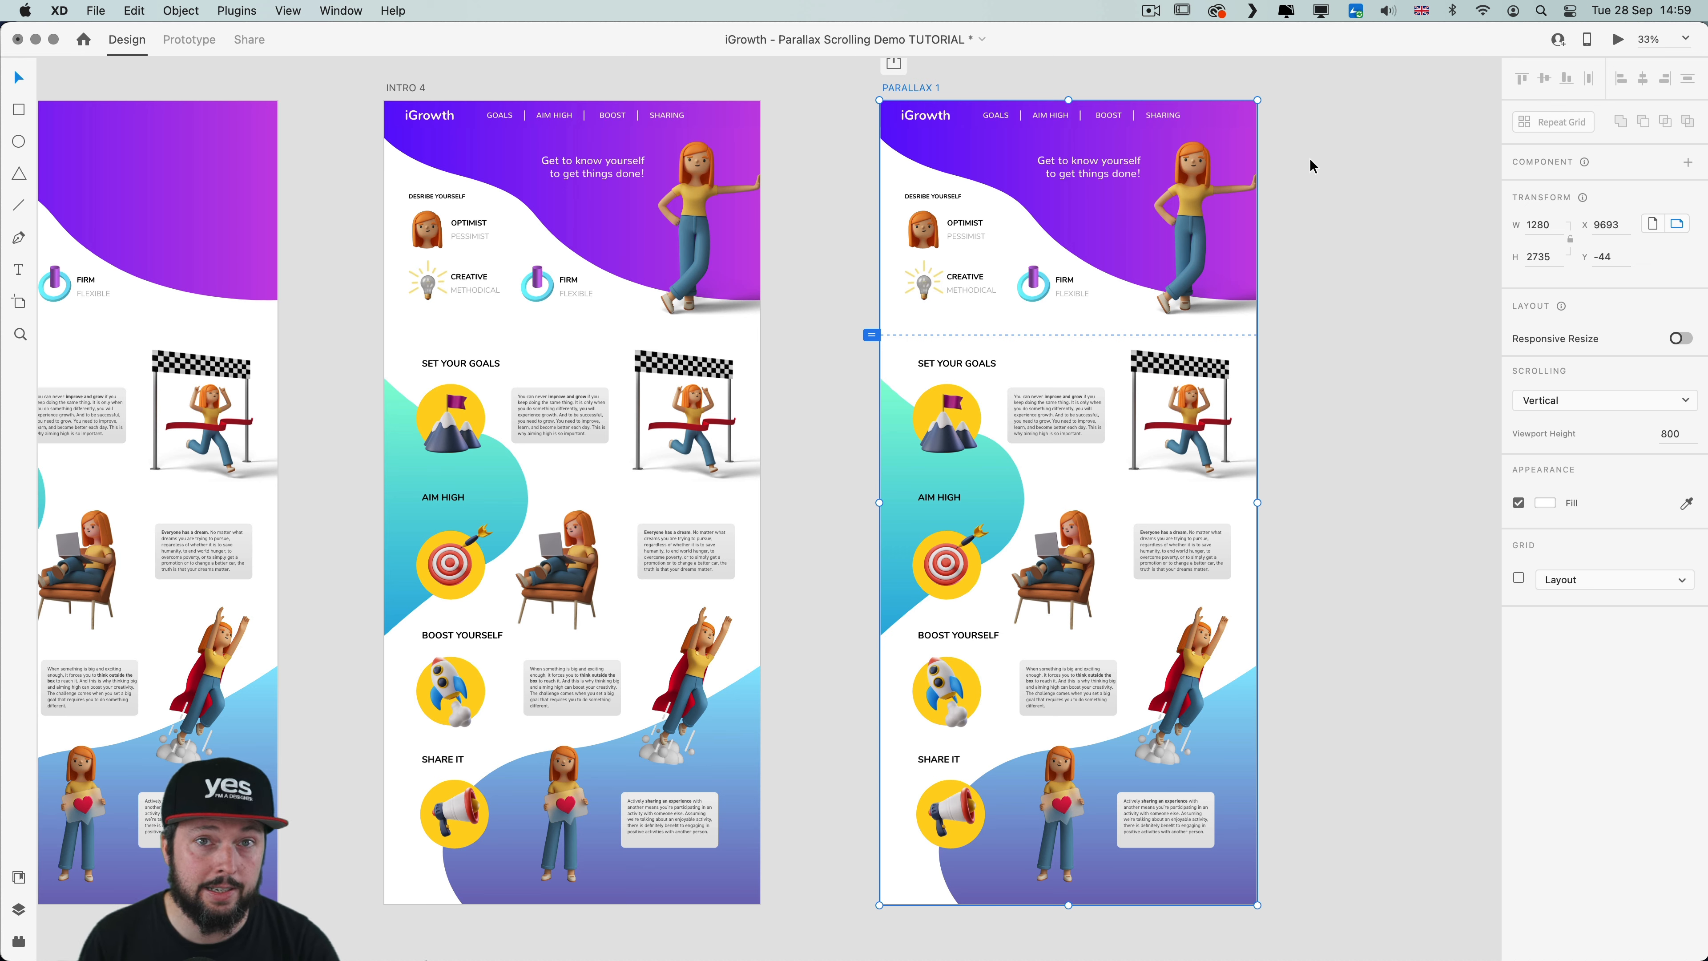
# Move the whole page content group on the PARALLAX 1 artboard straight up to about Y -727
pyautogui.scroll(2, 1281, 244)
pyautogui.hscroll(2, 1281, 244)
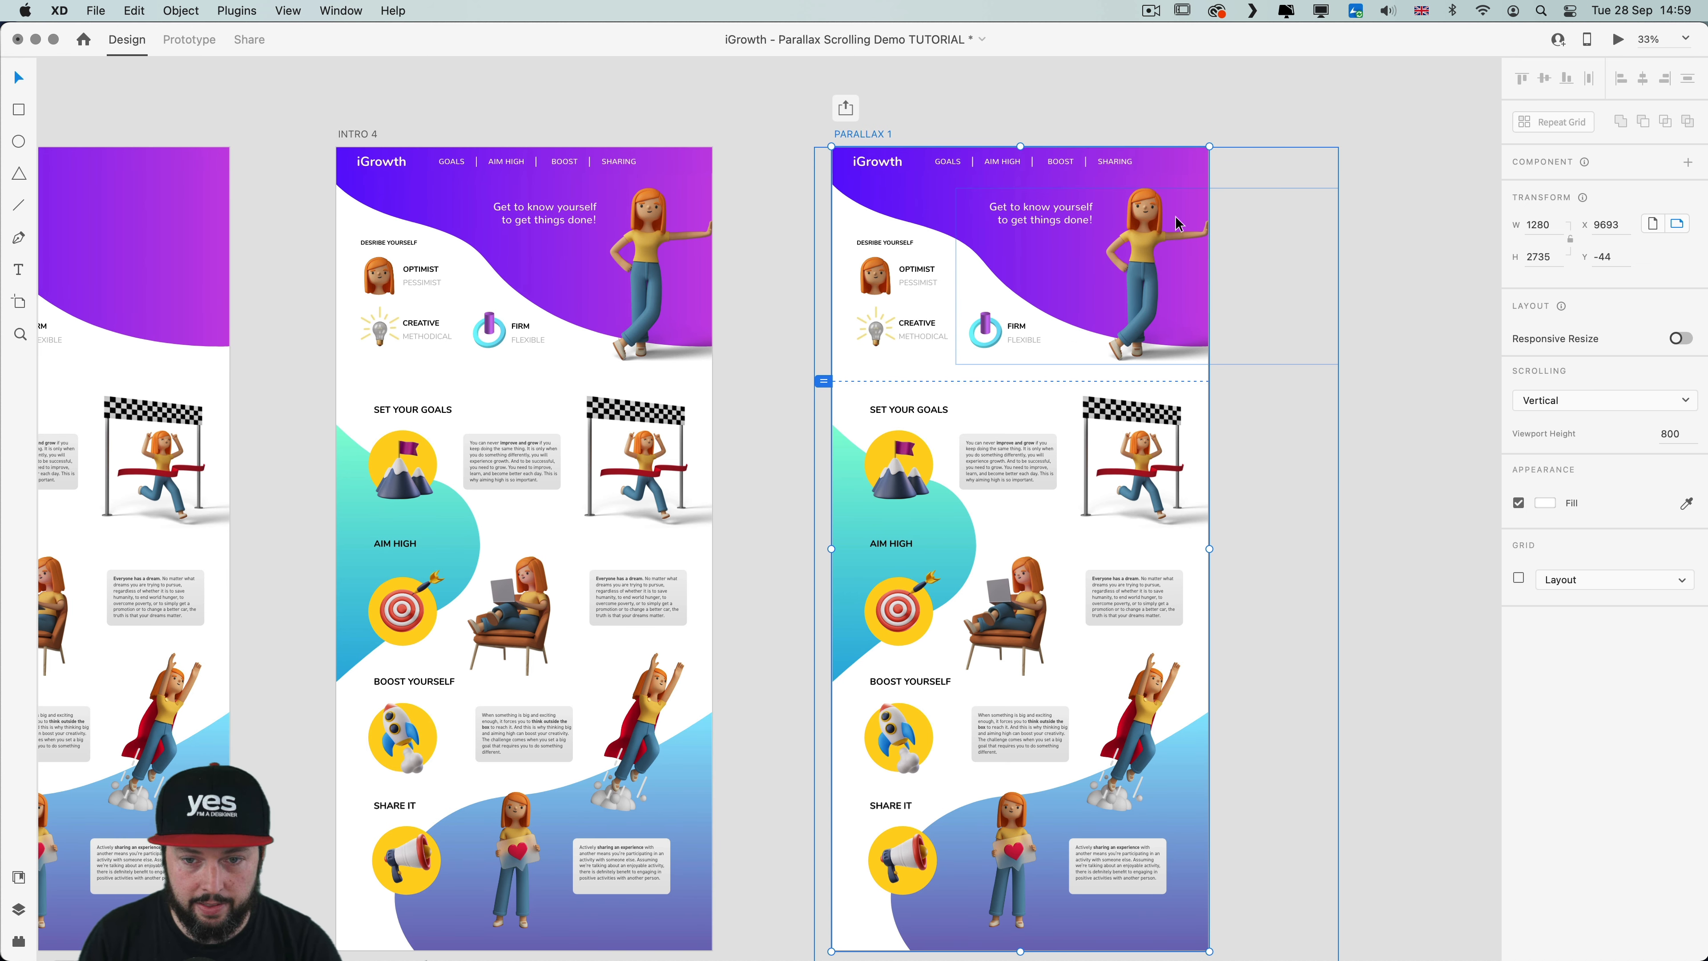
pyautogui.click(1076, 251)
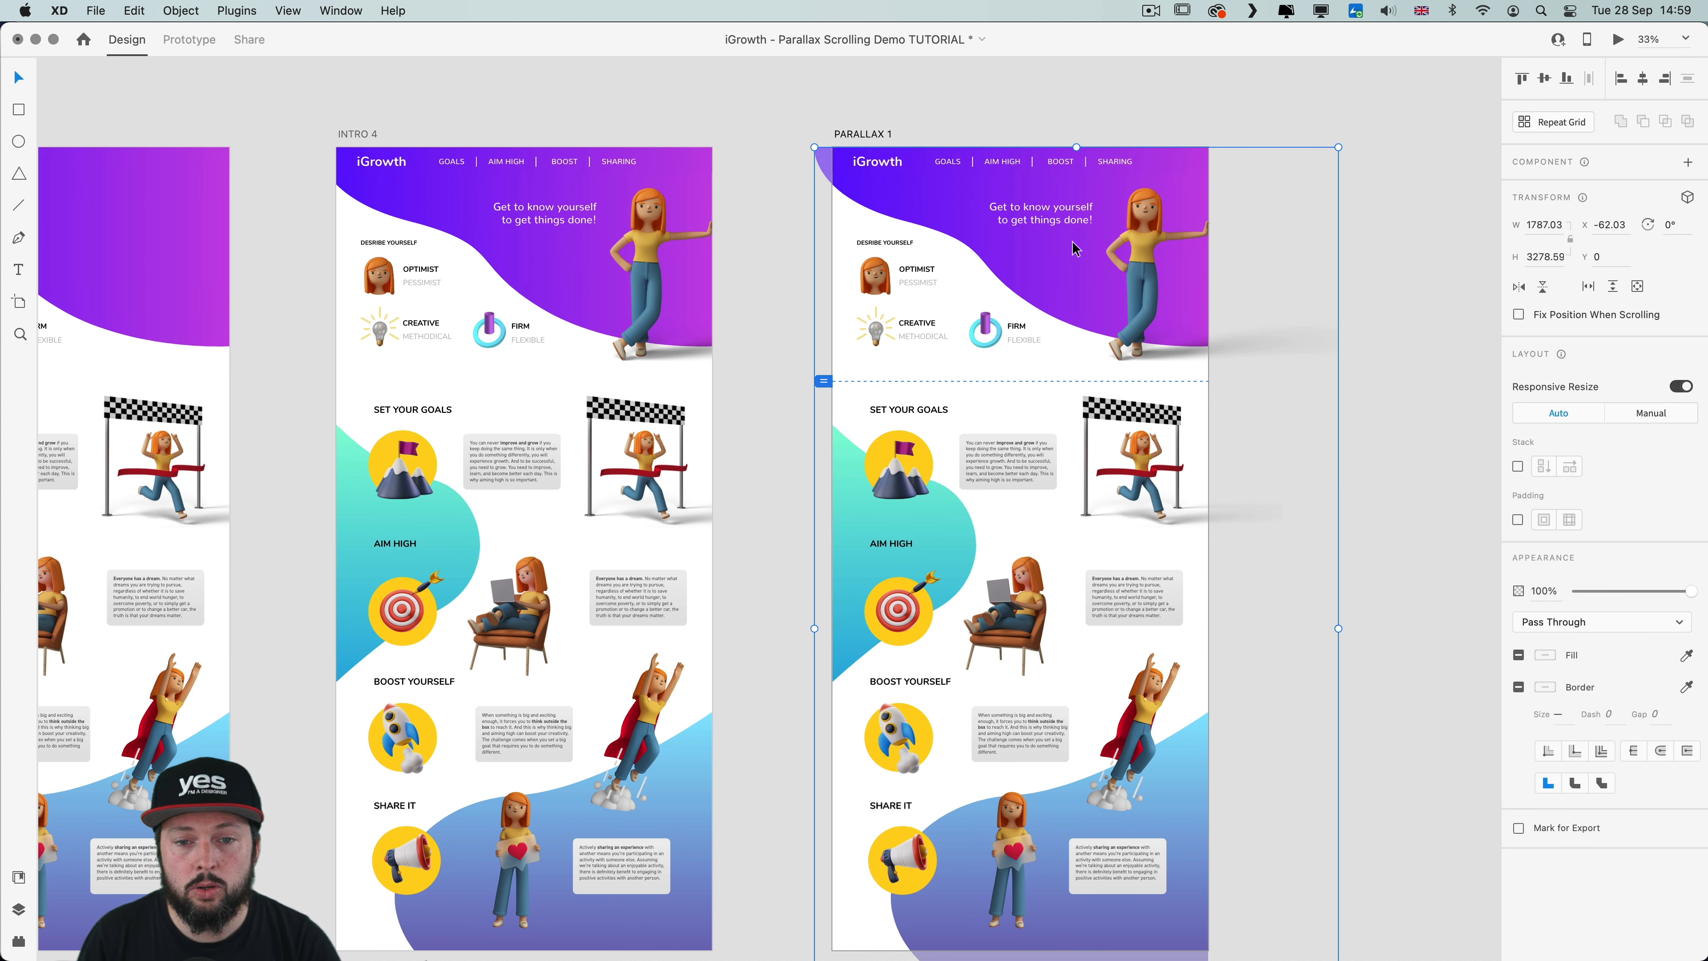
pyautogui.moveTo(1071, 264); pyautogui.dragTo(1059, 75)
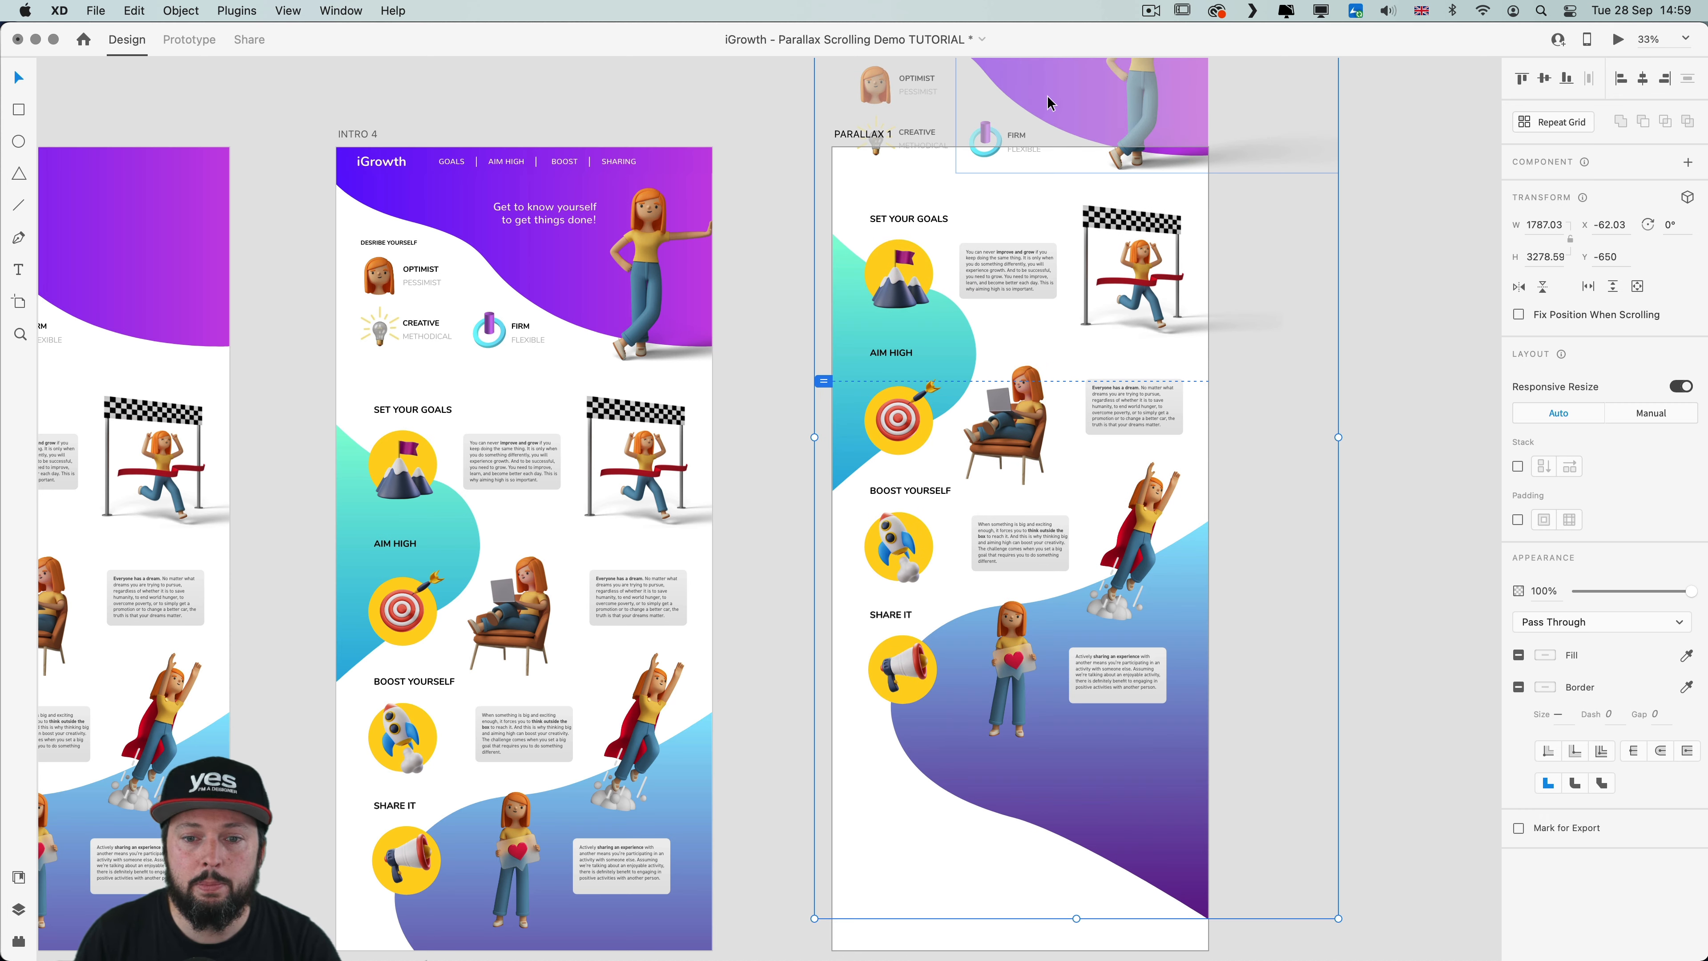
pyautogui.scroll(5, 1236, 490)
pyautogui.hscroll(1, 1237, 489)
pyautogui.moveTo(965, 444); pyautogui.dragTo(964, 421)
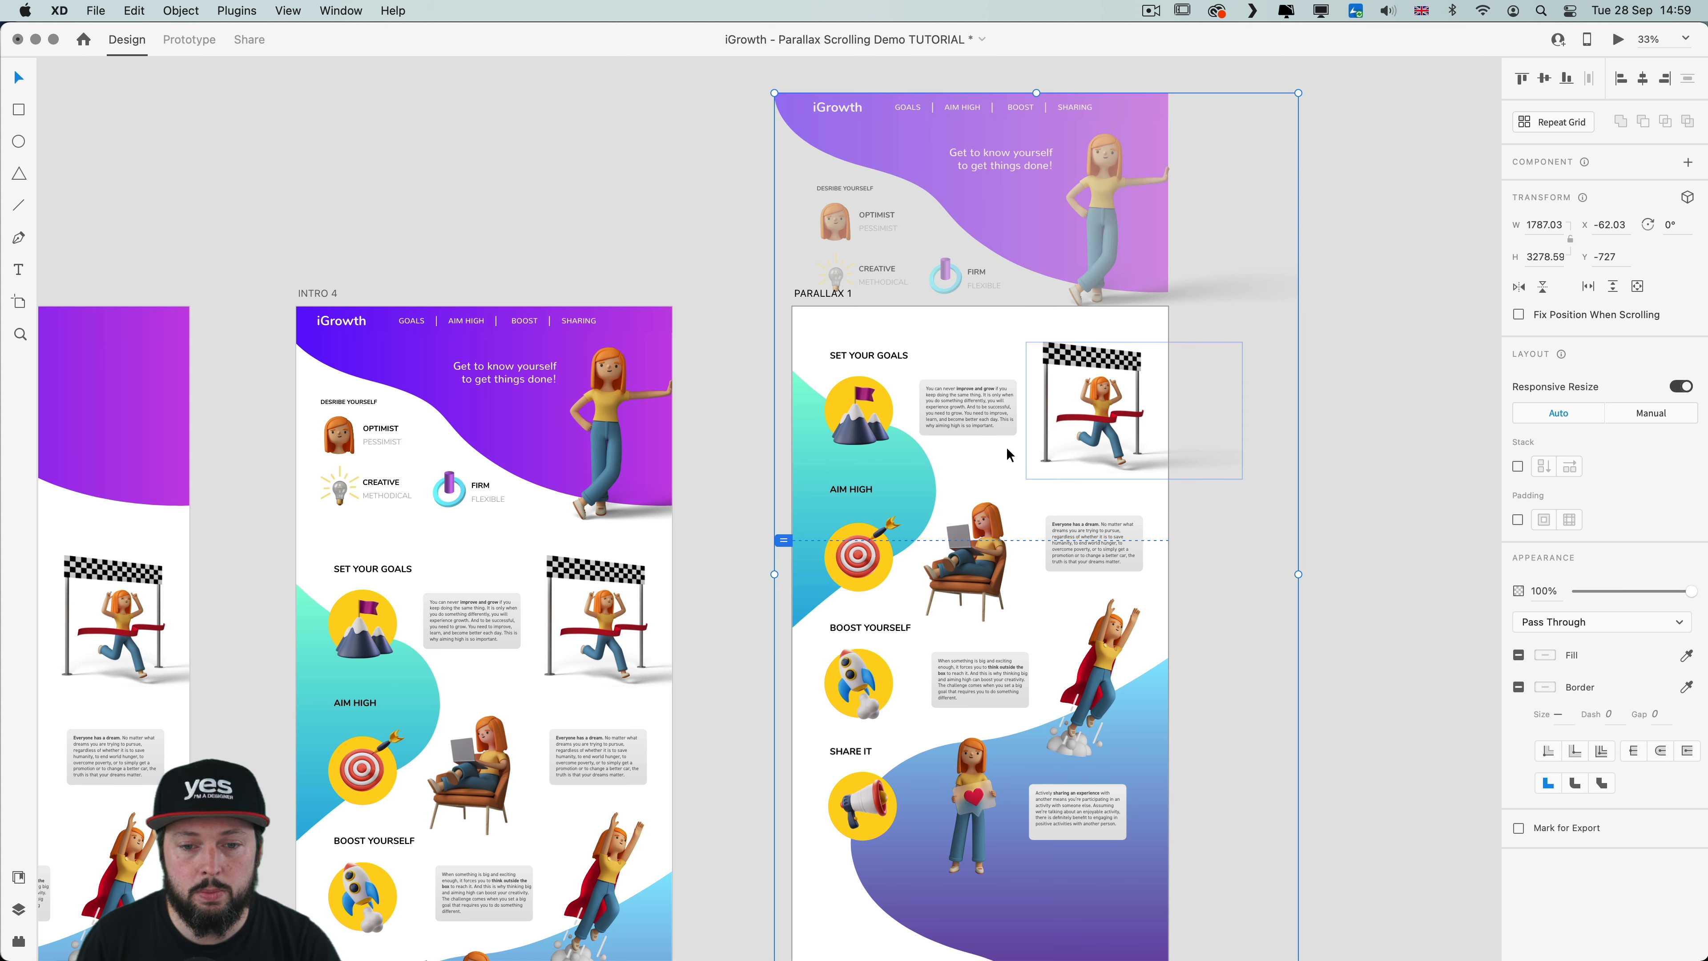
# Move the navigation bar inside the PARALLAX 1 content group straight down to the artboard's top edge, at about Y -6
pyautogui.scroll(6, 962, 432)
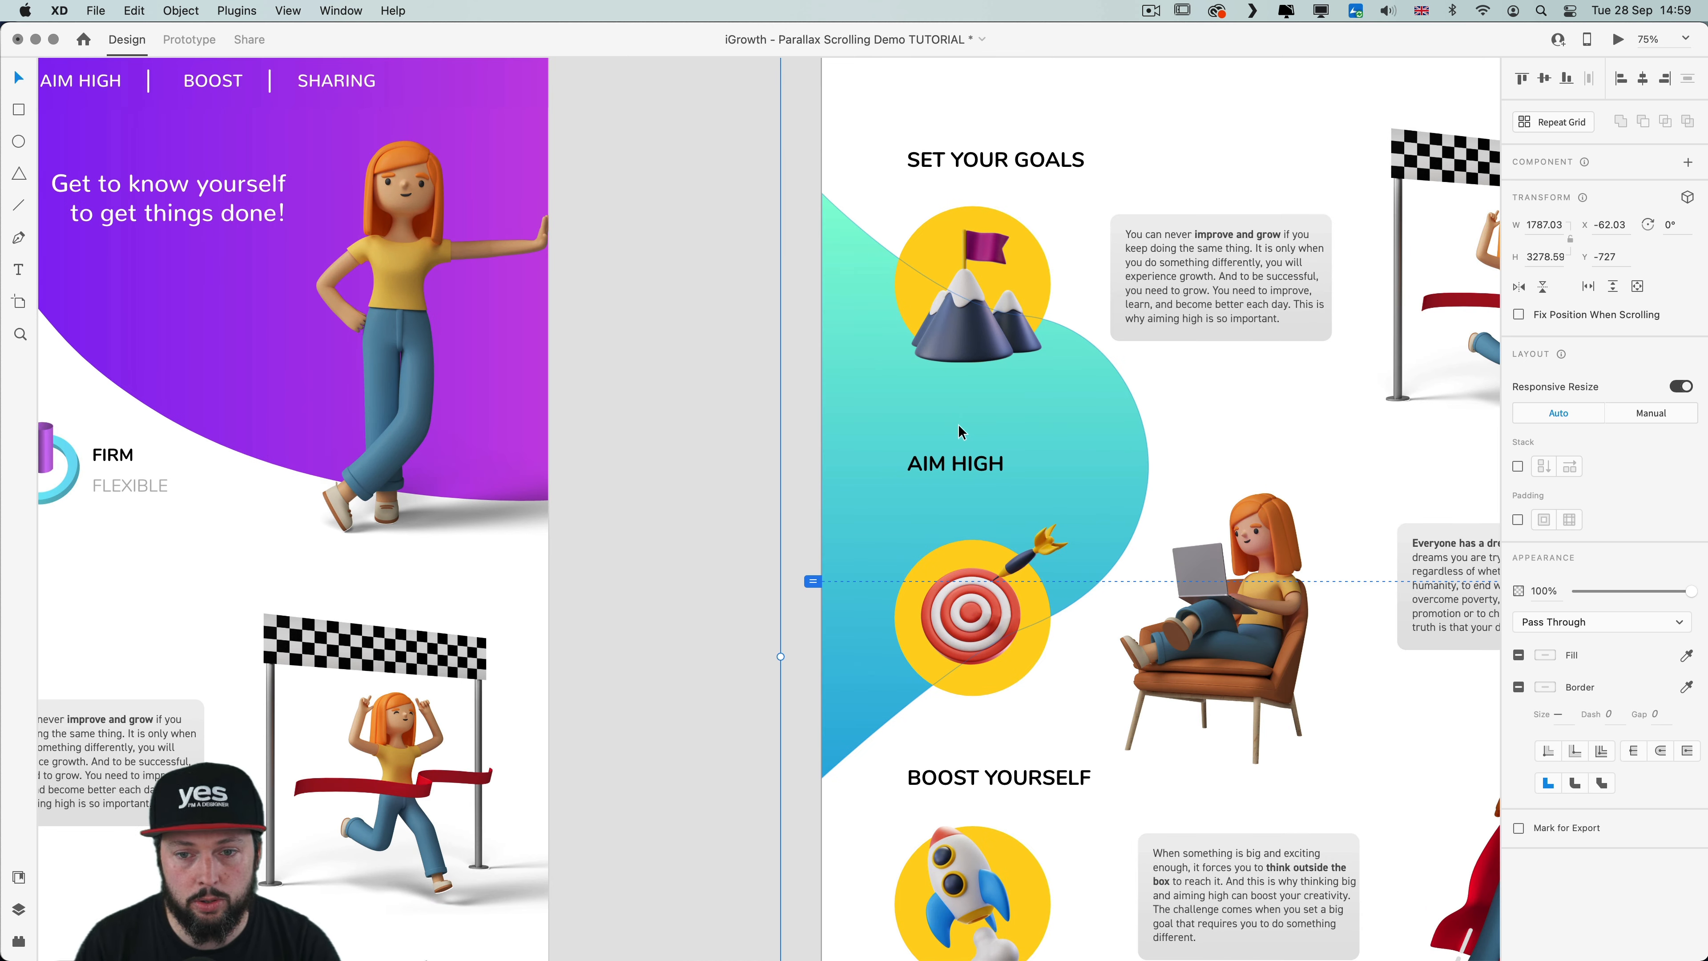
pyautogui.press('super+minus')
pyautogui.press('super+minus')
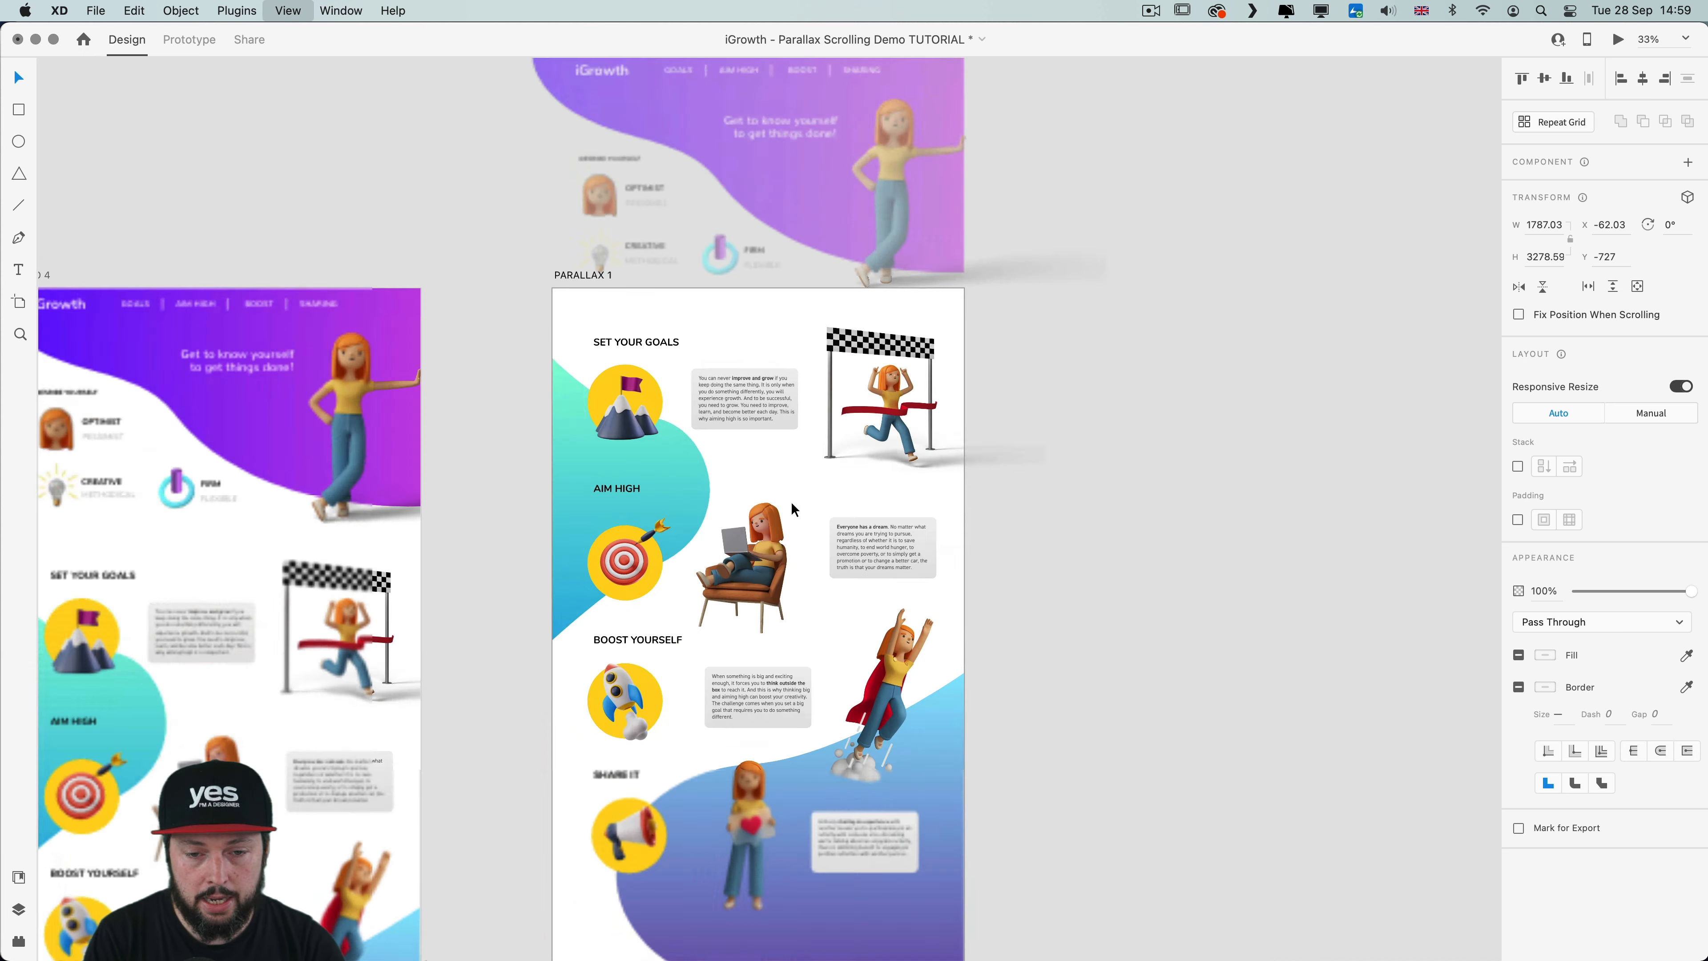
pyautogui.doubleClick(657, 104)
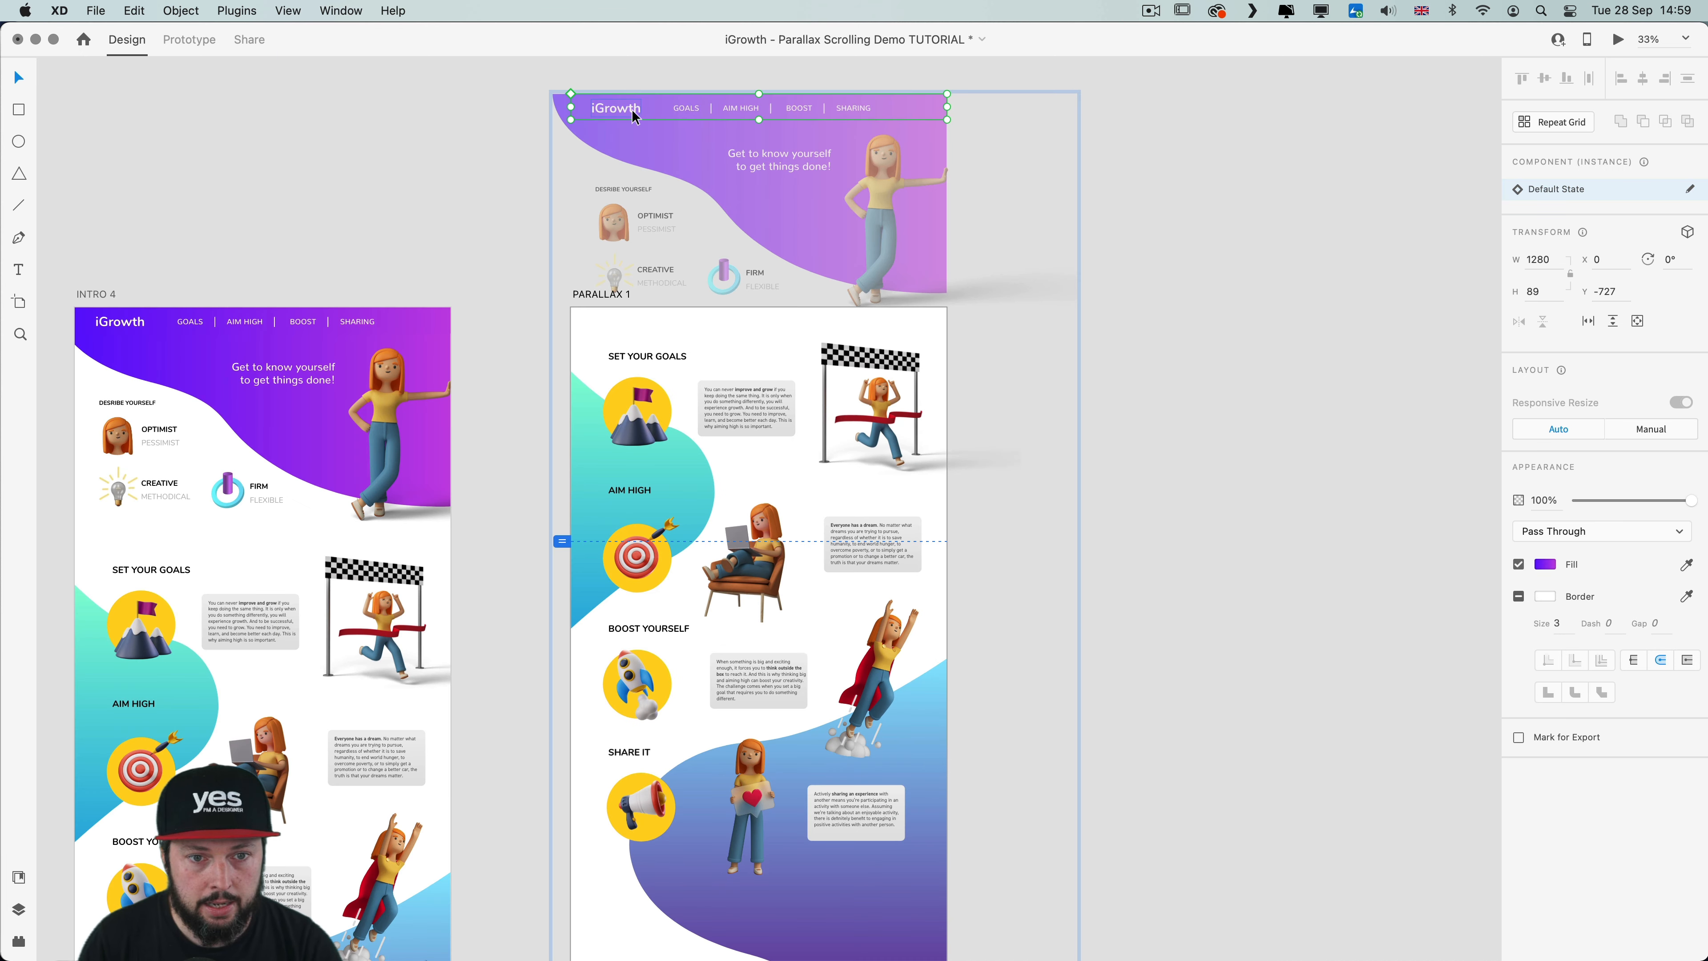
pyautogui.moveTo(637, 111); pyautogui.dragTo(644, 331)
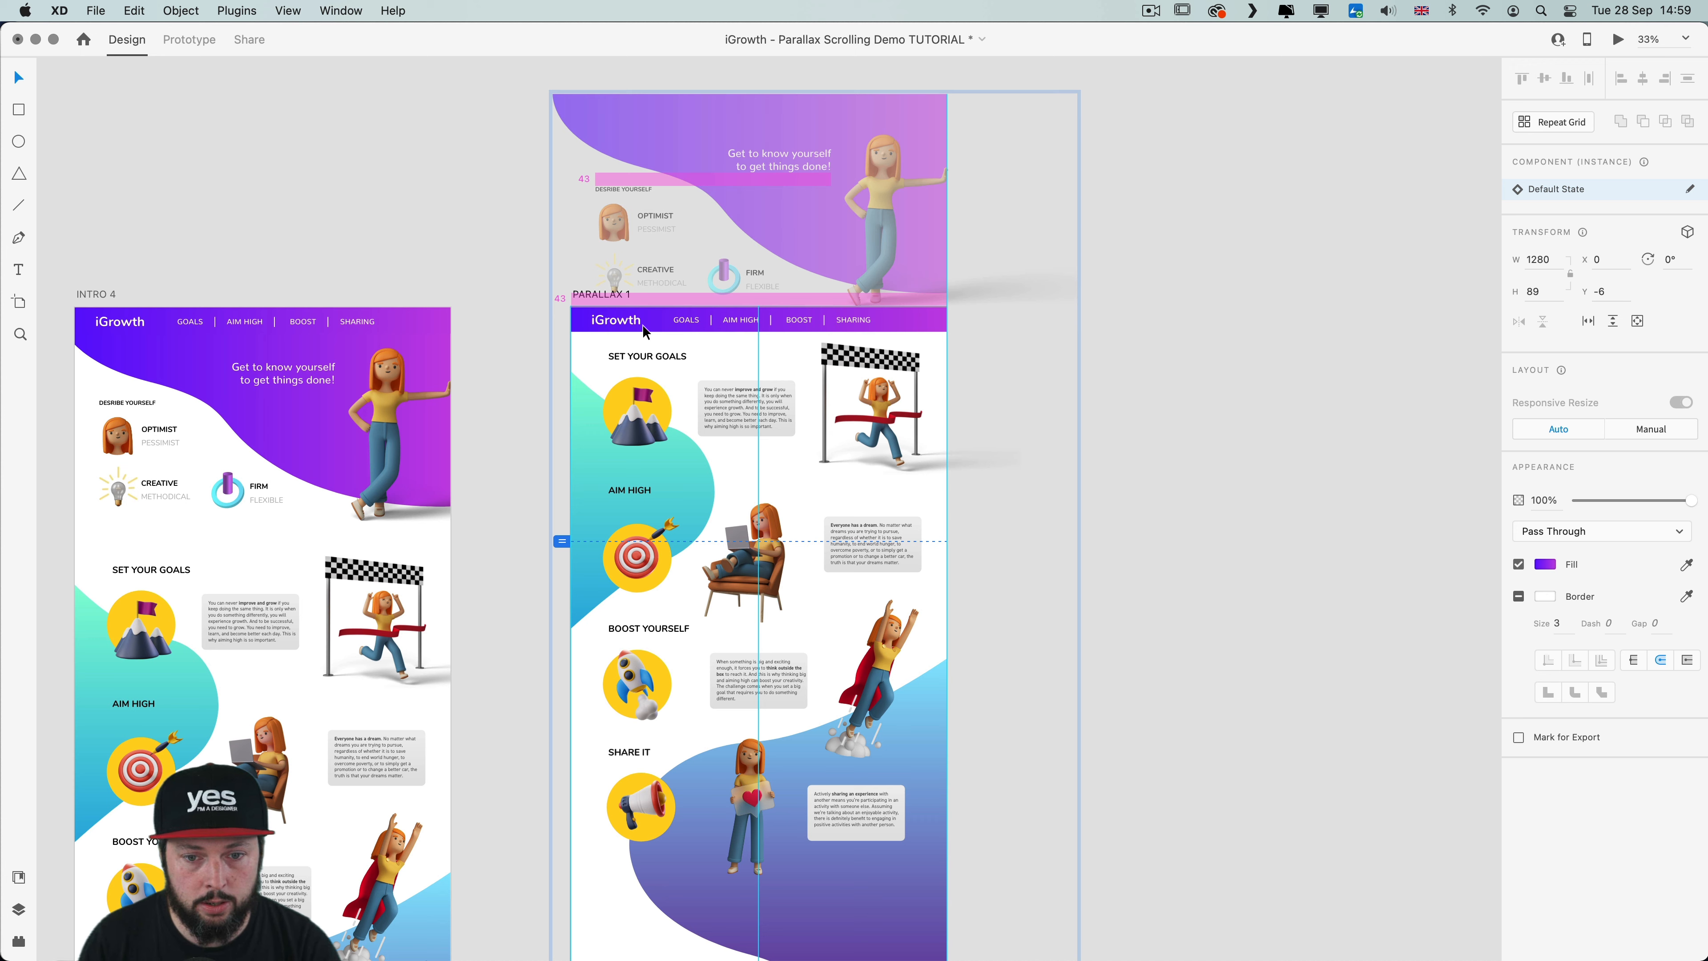
pyautogui.click(1021, 355)
# Shift the PARALLAX 1 content from the AIM HIGH section downward further down the page, leaving more space below SET YOUR GOALS
pyautogui.scroll(-2, 1021, 325)
pyautogui.hscroll(-3, 1022, 325)
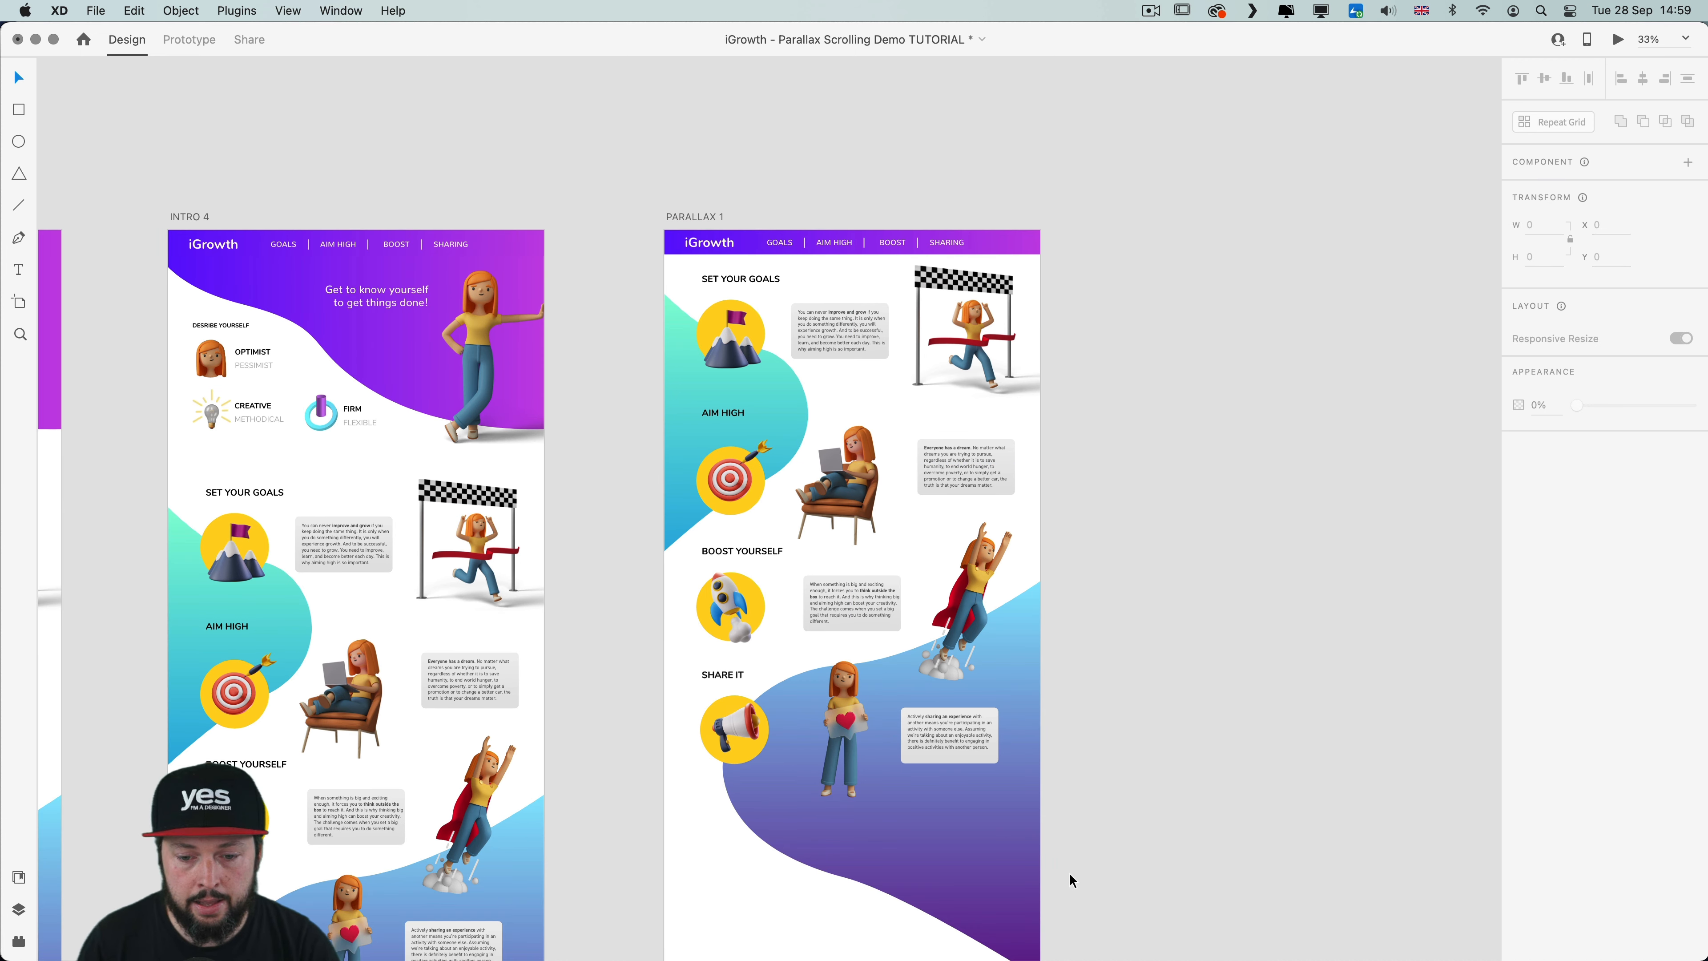
pyautogui.moveTo(1113, 889); pyautogui.dragTo(687, 412)
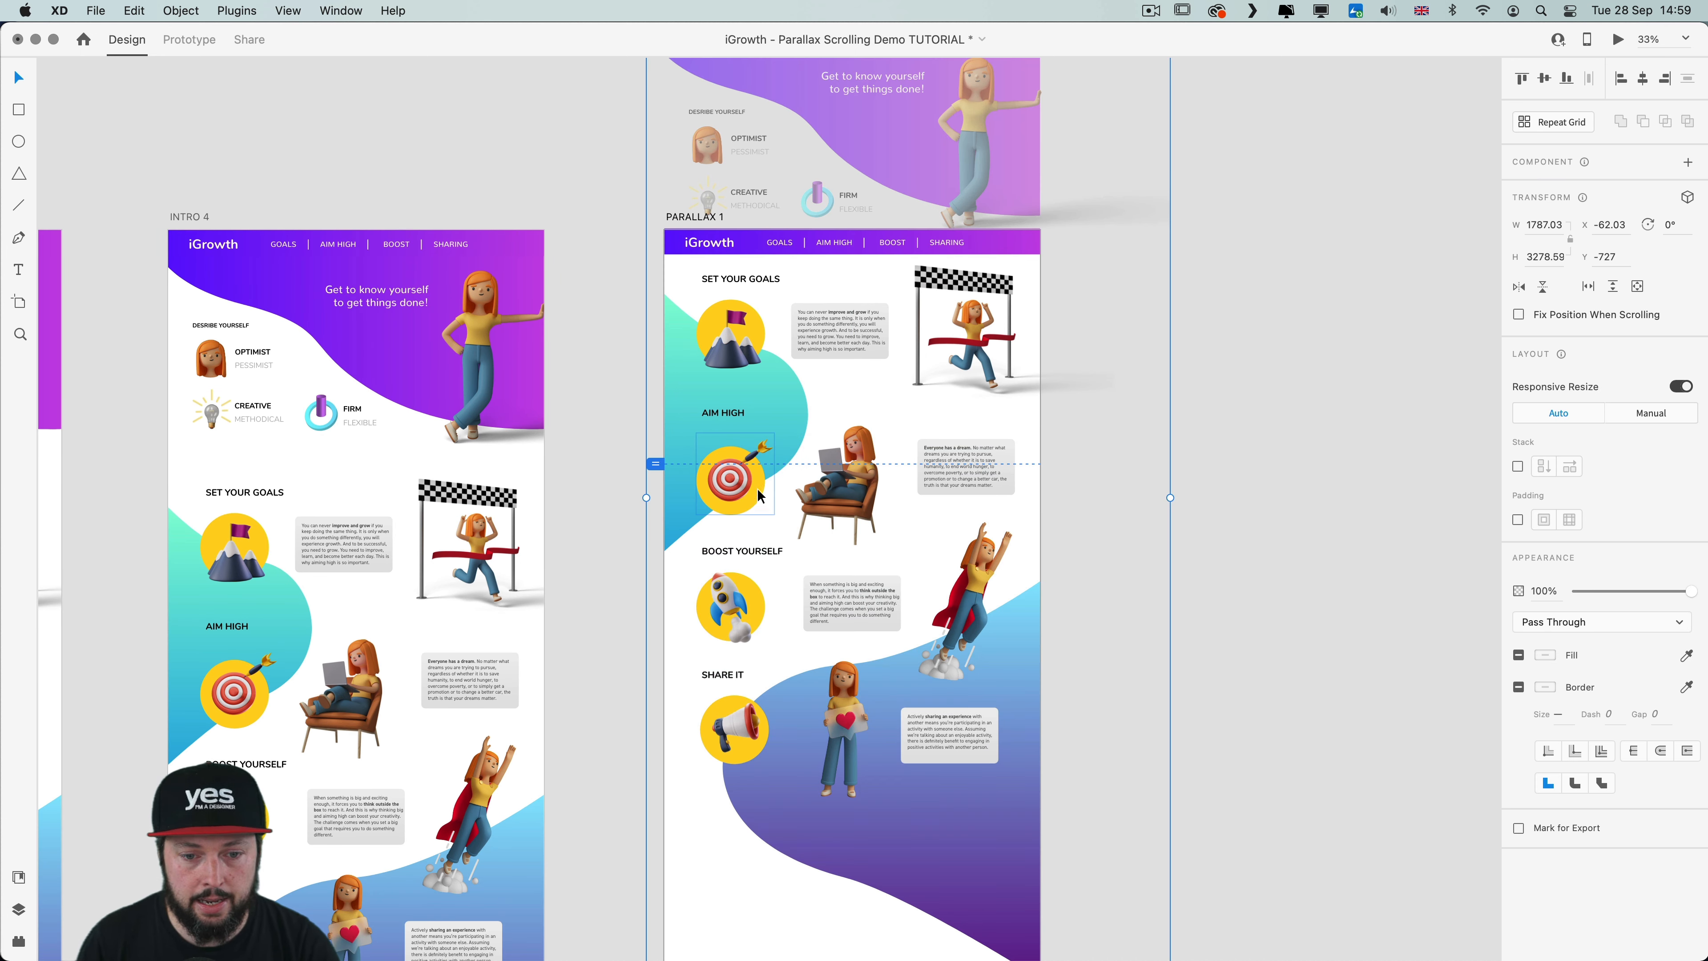
pyautogui.doubleClick(758, 491)
pyautogui.moveTo(1084, 865); pyautogui.dragTo(713, 414)
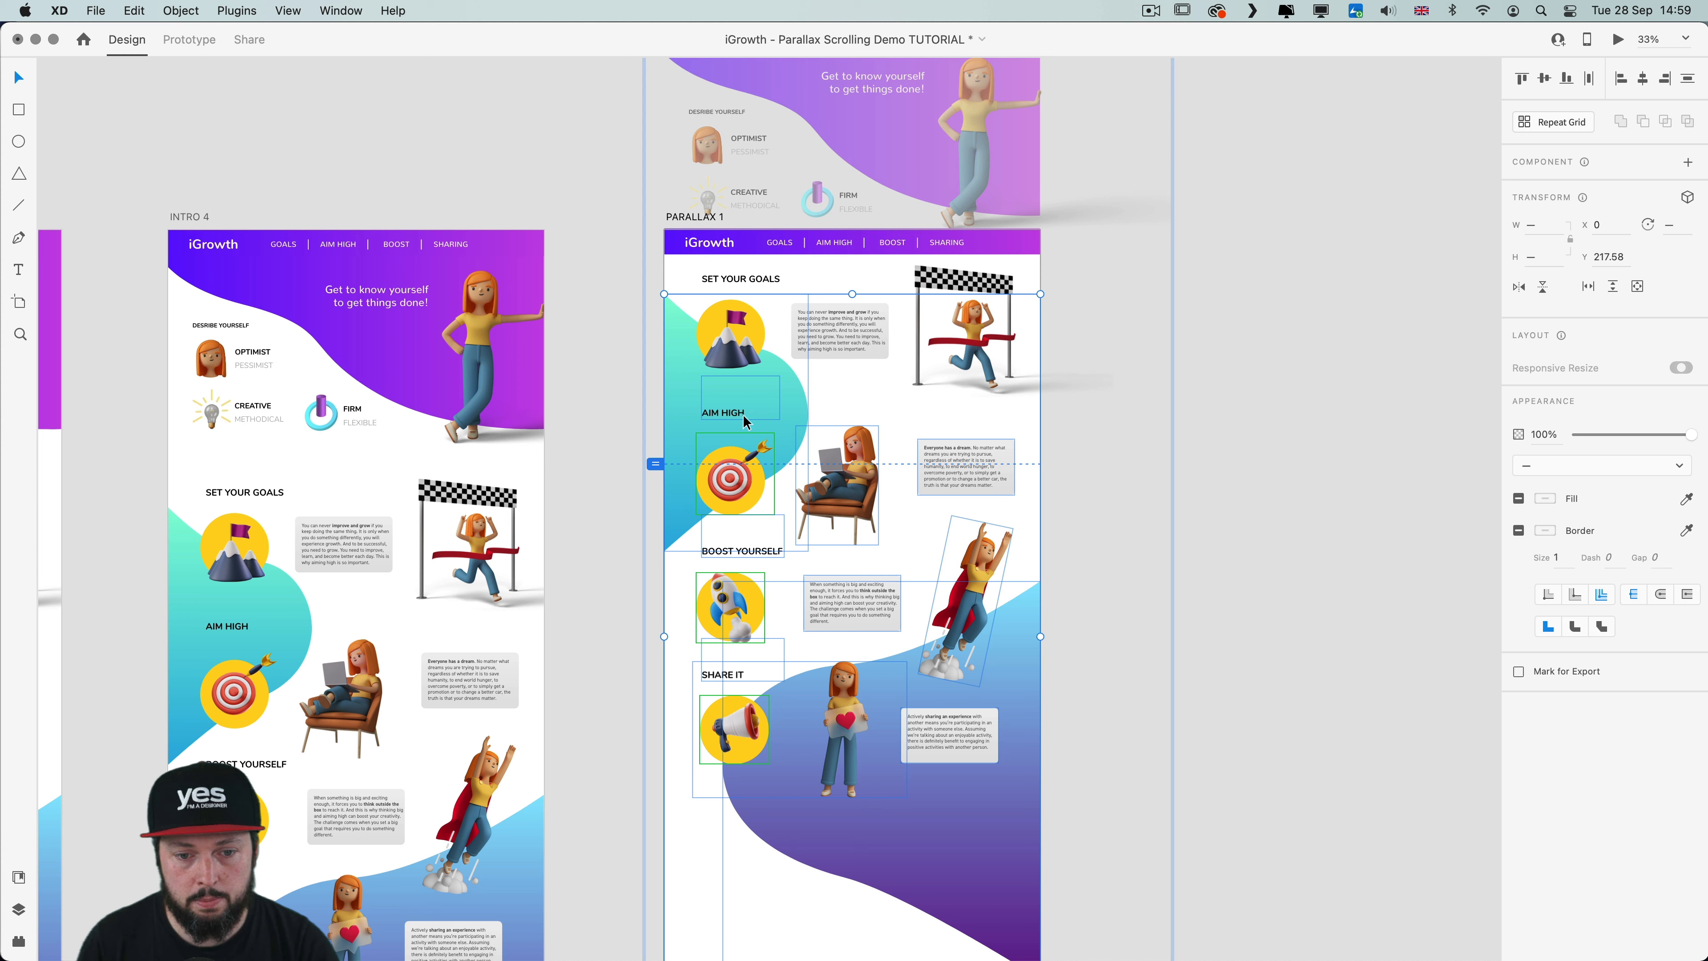
pyautogui.click(1229, 447)
# Enlarge the finish-line runner illustration on PARALLAX 1 to about 1028 × 652 and place it at about X 598.5, Y 126
pyautogui.press('super+equal')
pyautogui.press('super+equal')
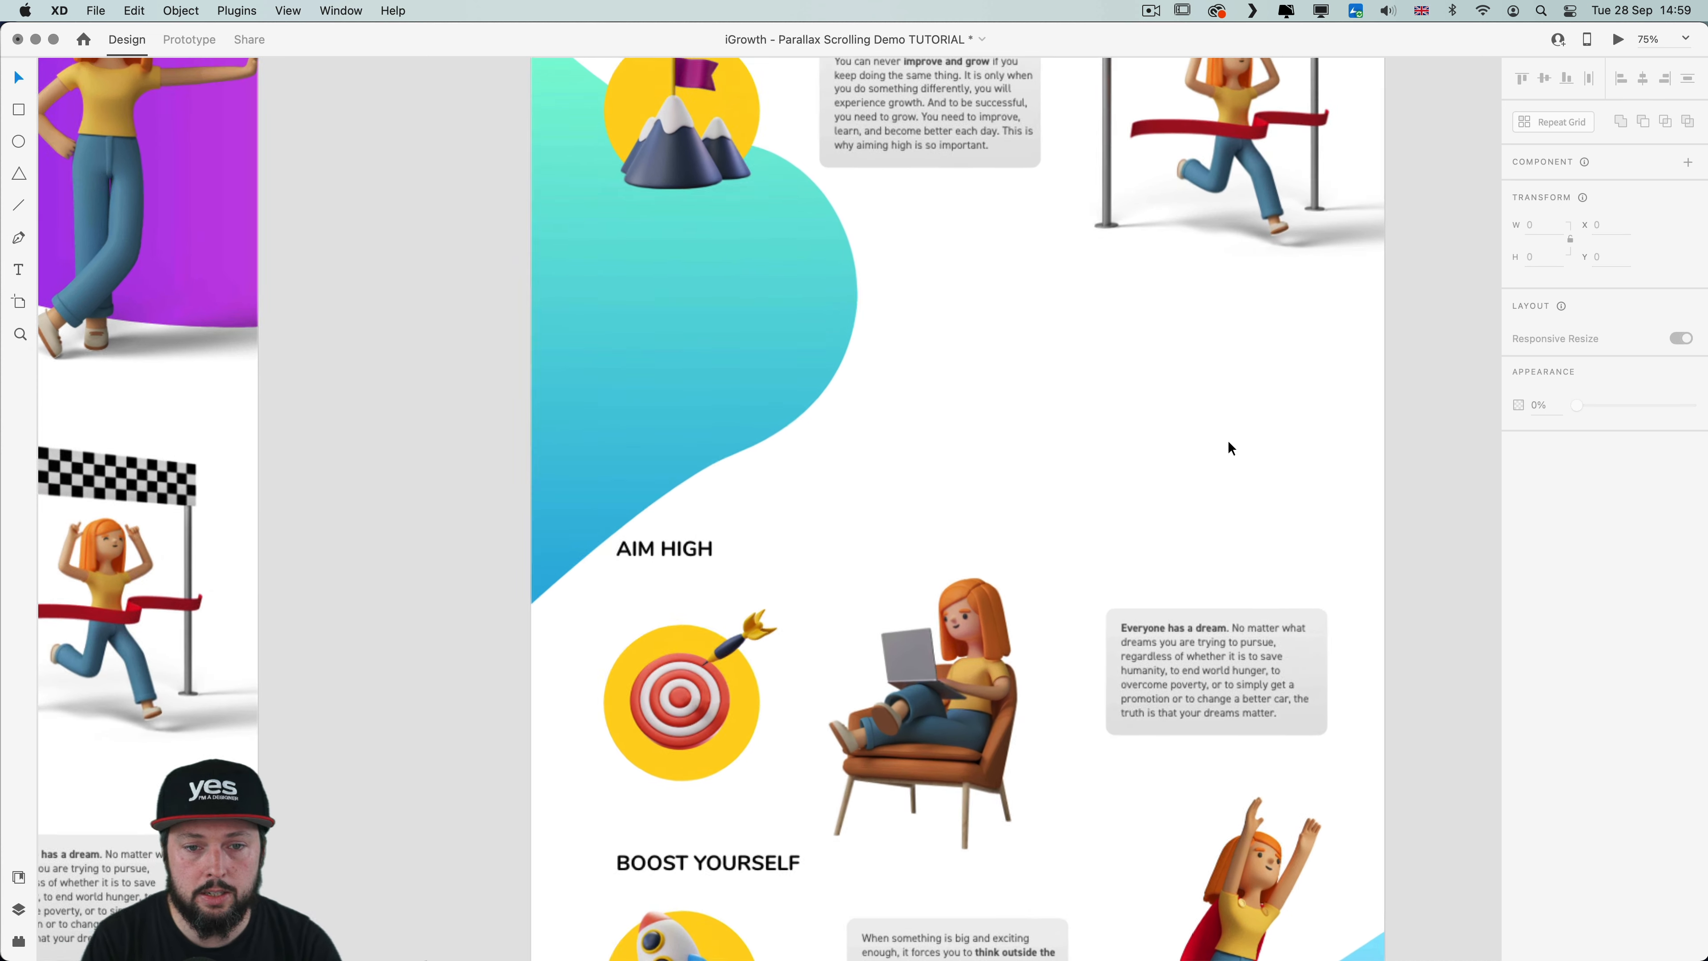
pyautogui.moveTo(1150, 303); pyautogui.dragTo(1070, 586)
pyautogui.click(562, 536)
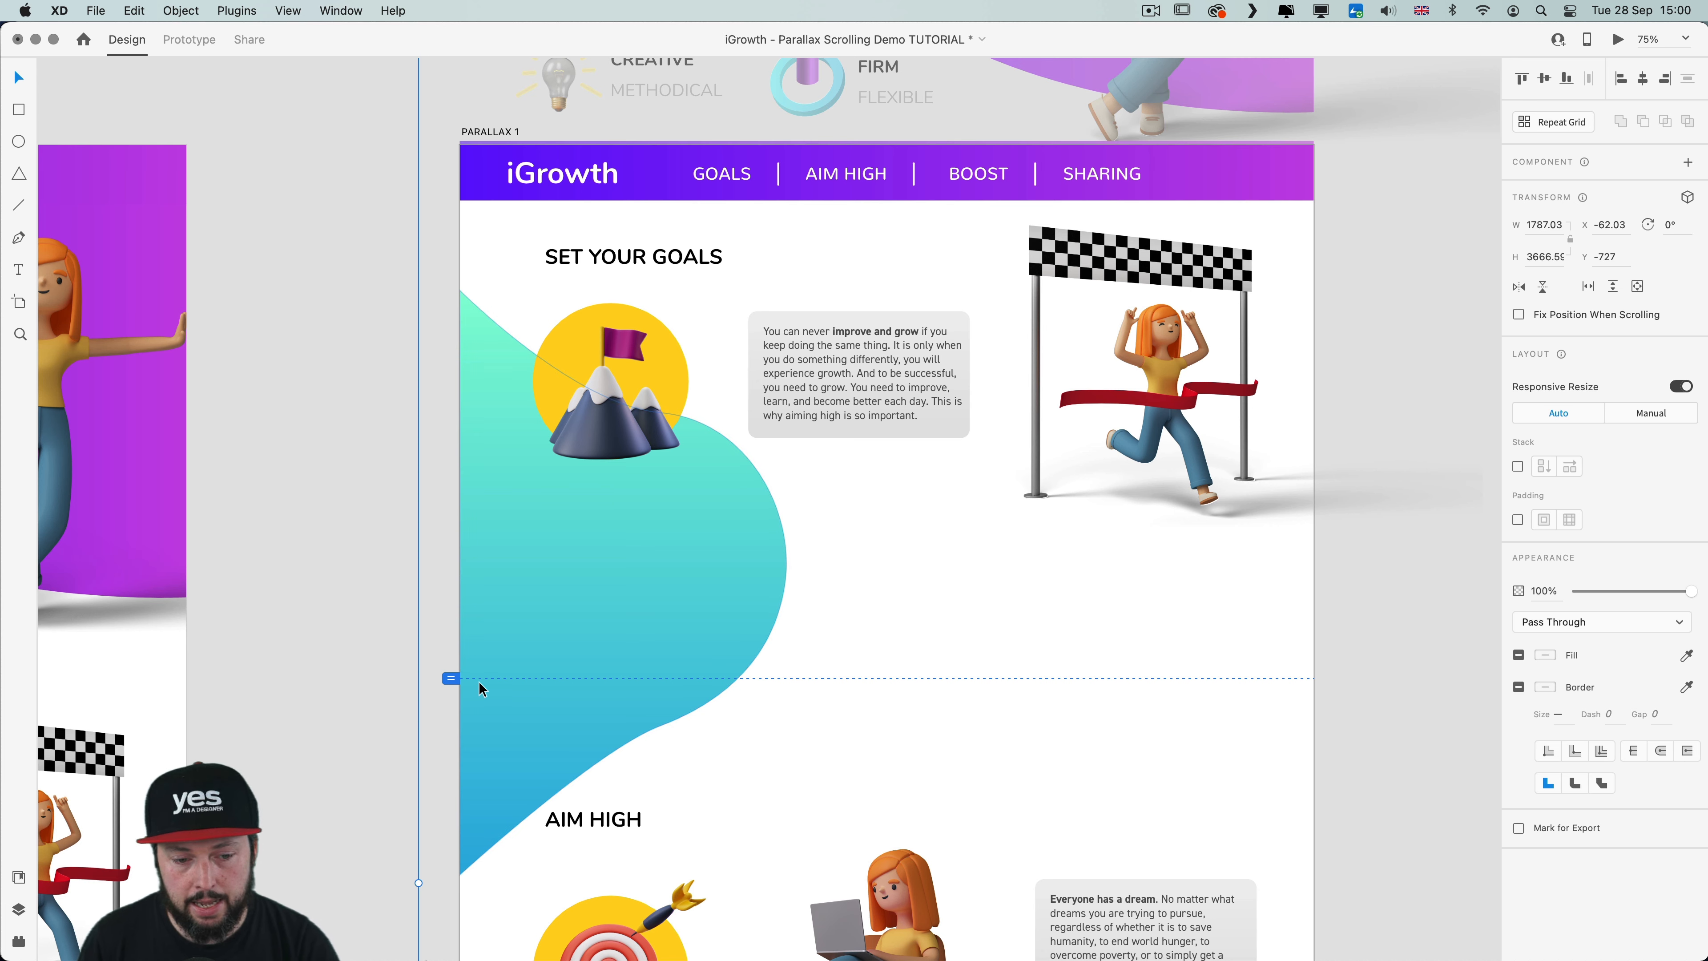
pyautogui.moveTo(869, 435); pyautogui.dragTo(893, 477)
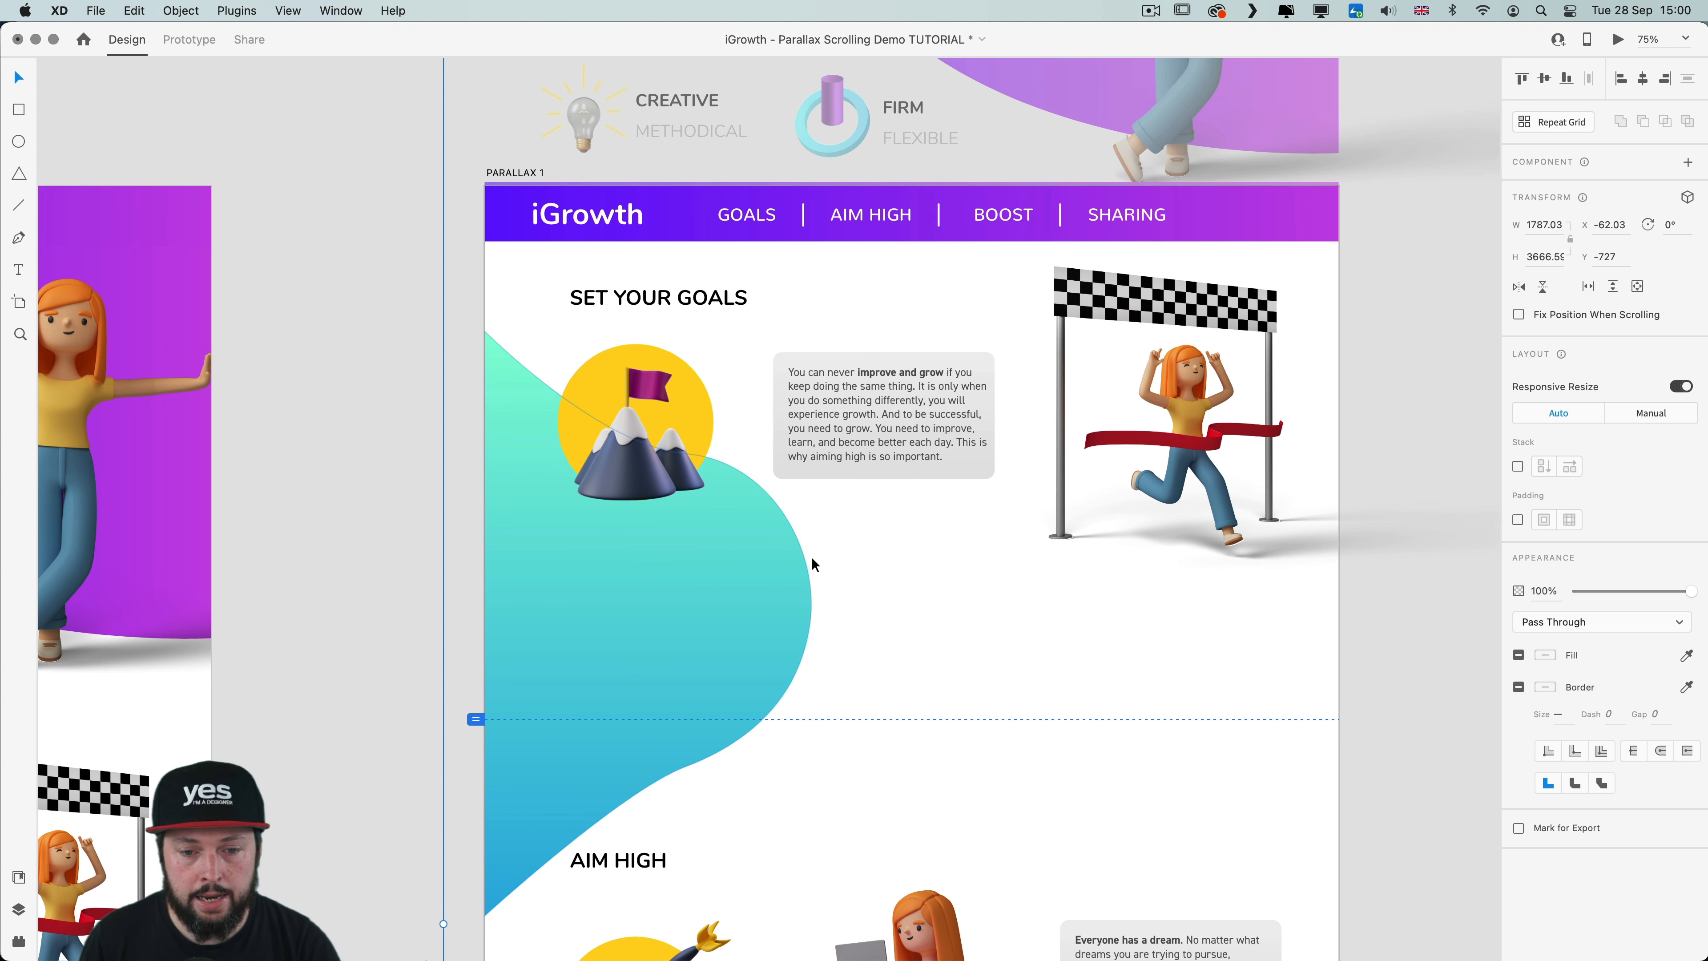
pyautogui.click(862, 562)
pyautogui.click(866, 568)
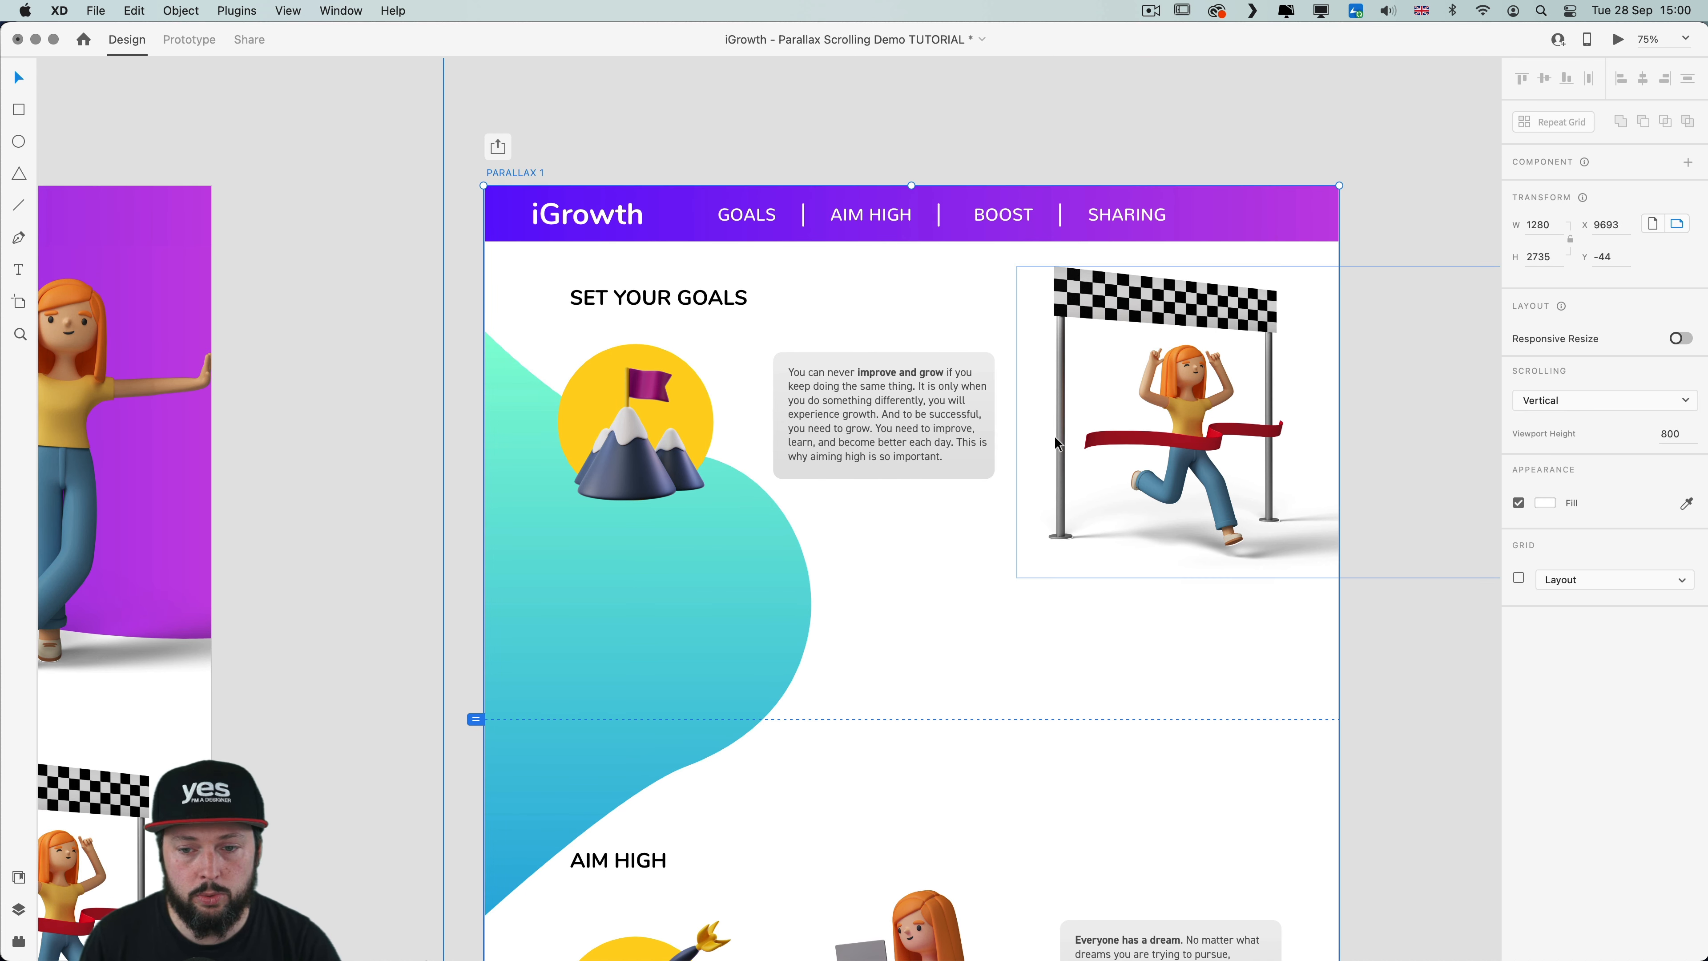
pyautogui.click(1062, 509)
pyautogui.moveTo(1016, 579); pyautogui.dragTo(822, 701)
pyautogui.moveTo(1070, 538); pyautogui.dragTo(1131, 542)
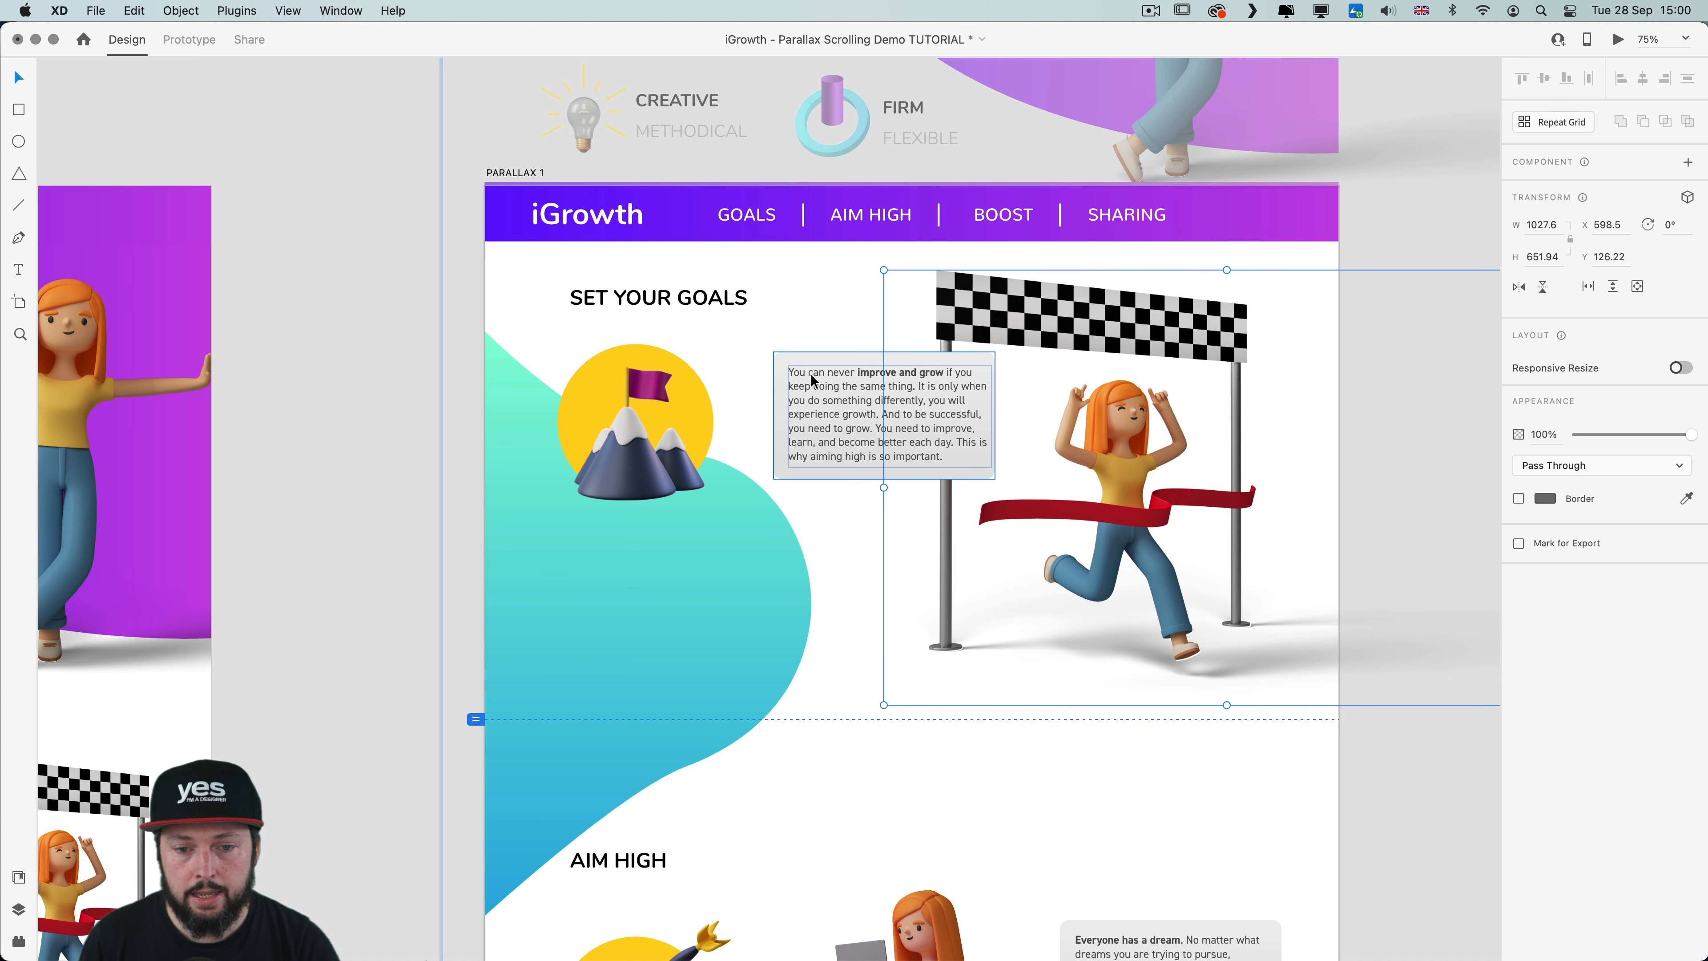
# Move the "improve and grow" text card on PARALLAX 1 to X 394, Y 471, overlapping the finish-line post
pyautogui.moveTo(817, 380); pyautogui.dragTo(790, 522)
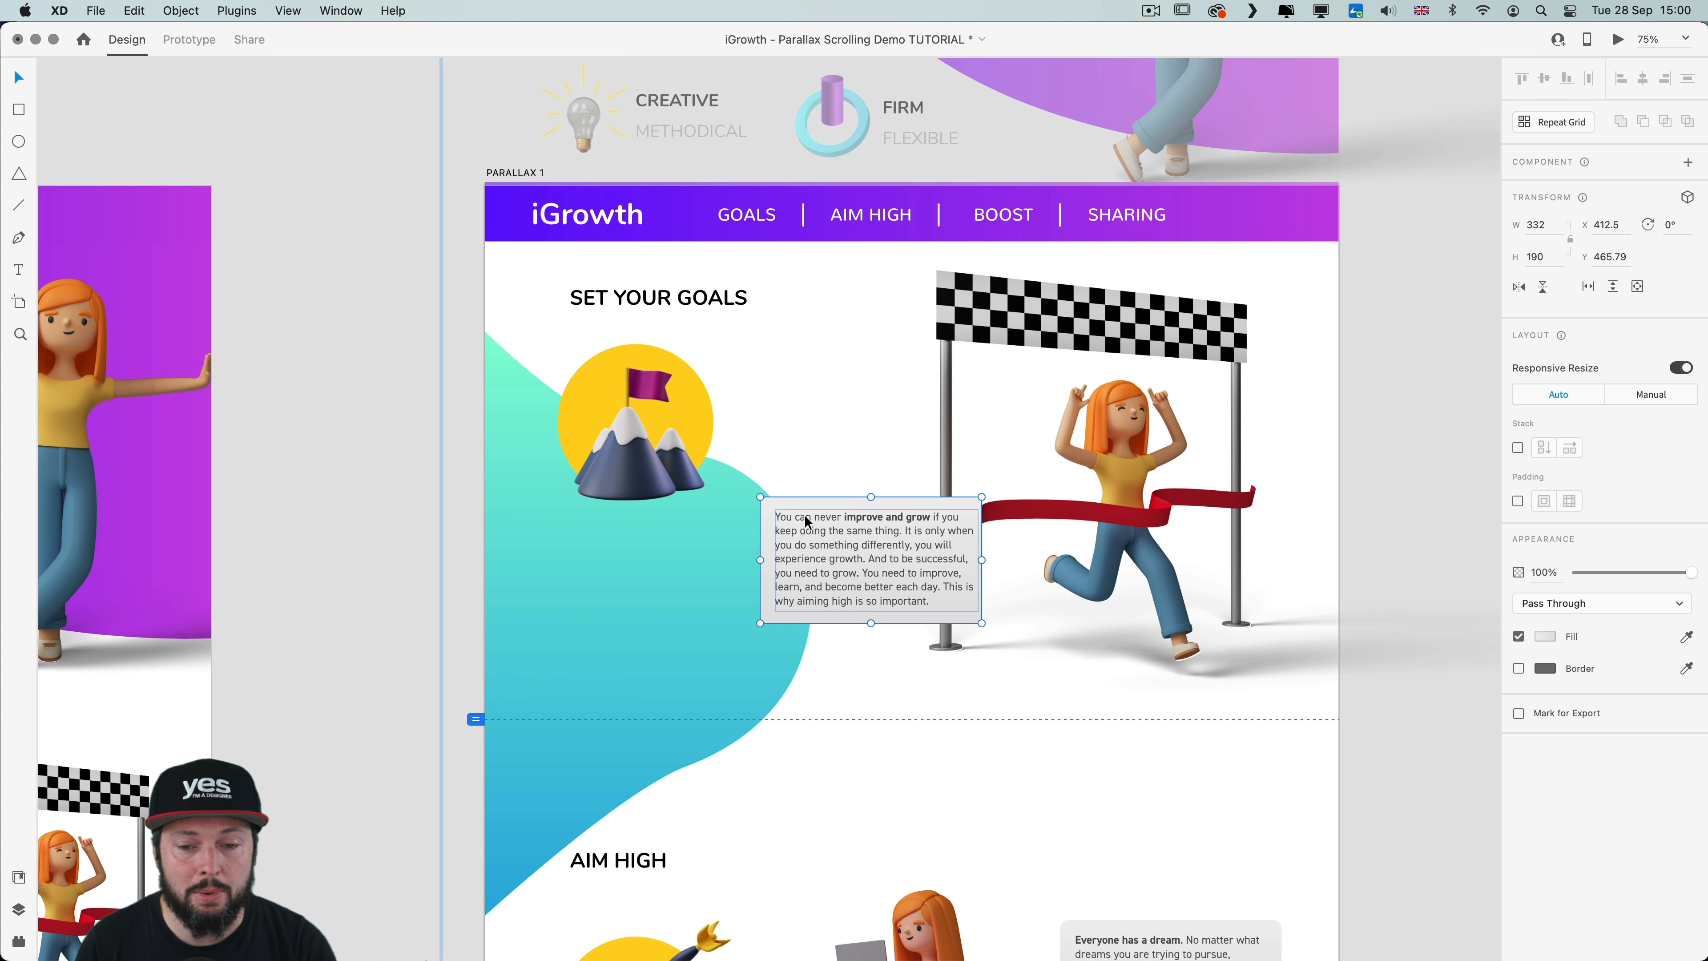
pyautogui.moveTo(856, 530); pyautogui.dragTo(821, 537)
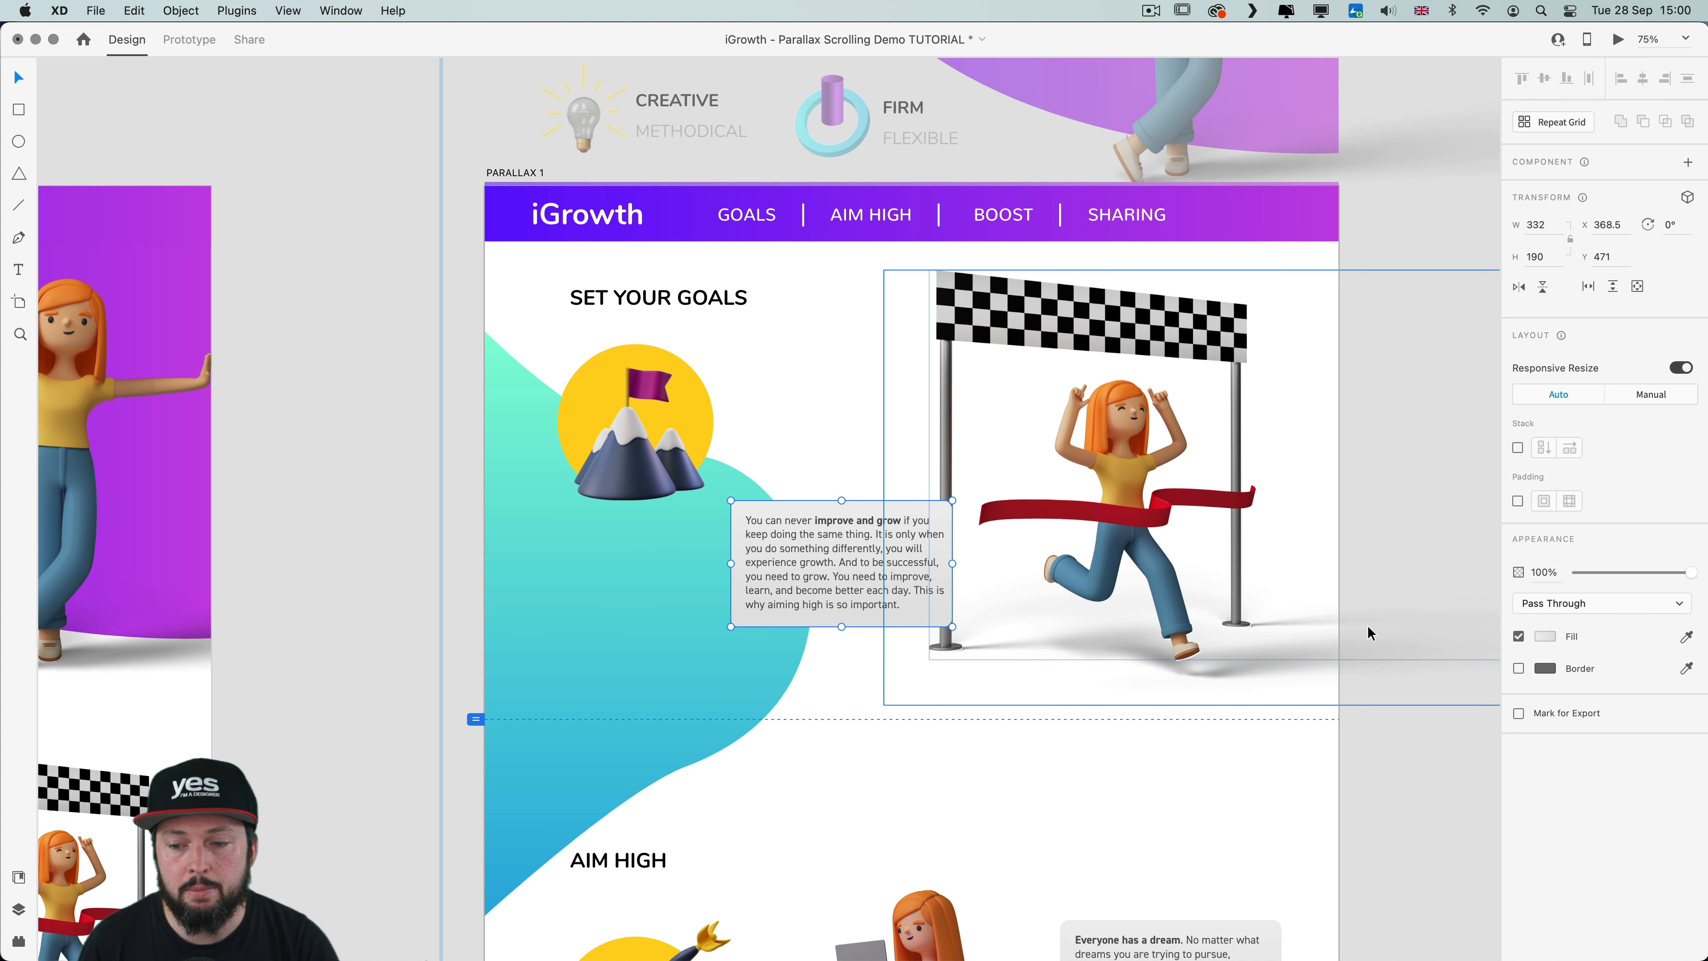
pyautogui.click(1421, 807)
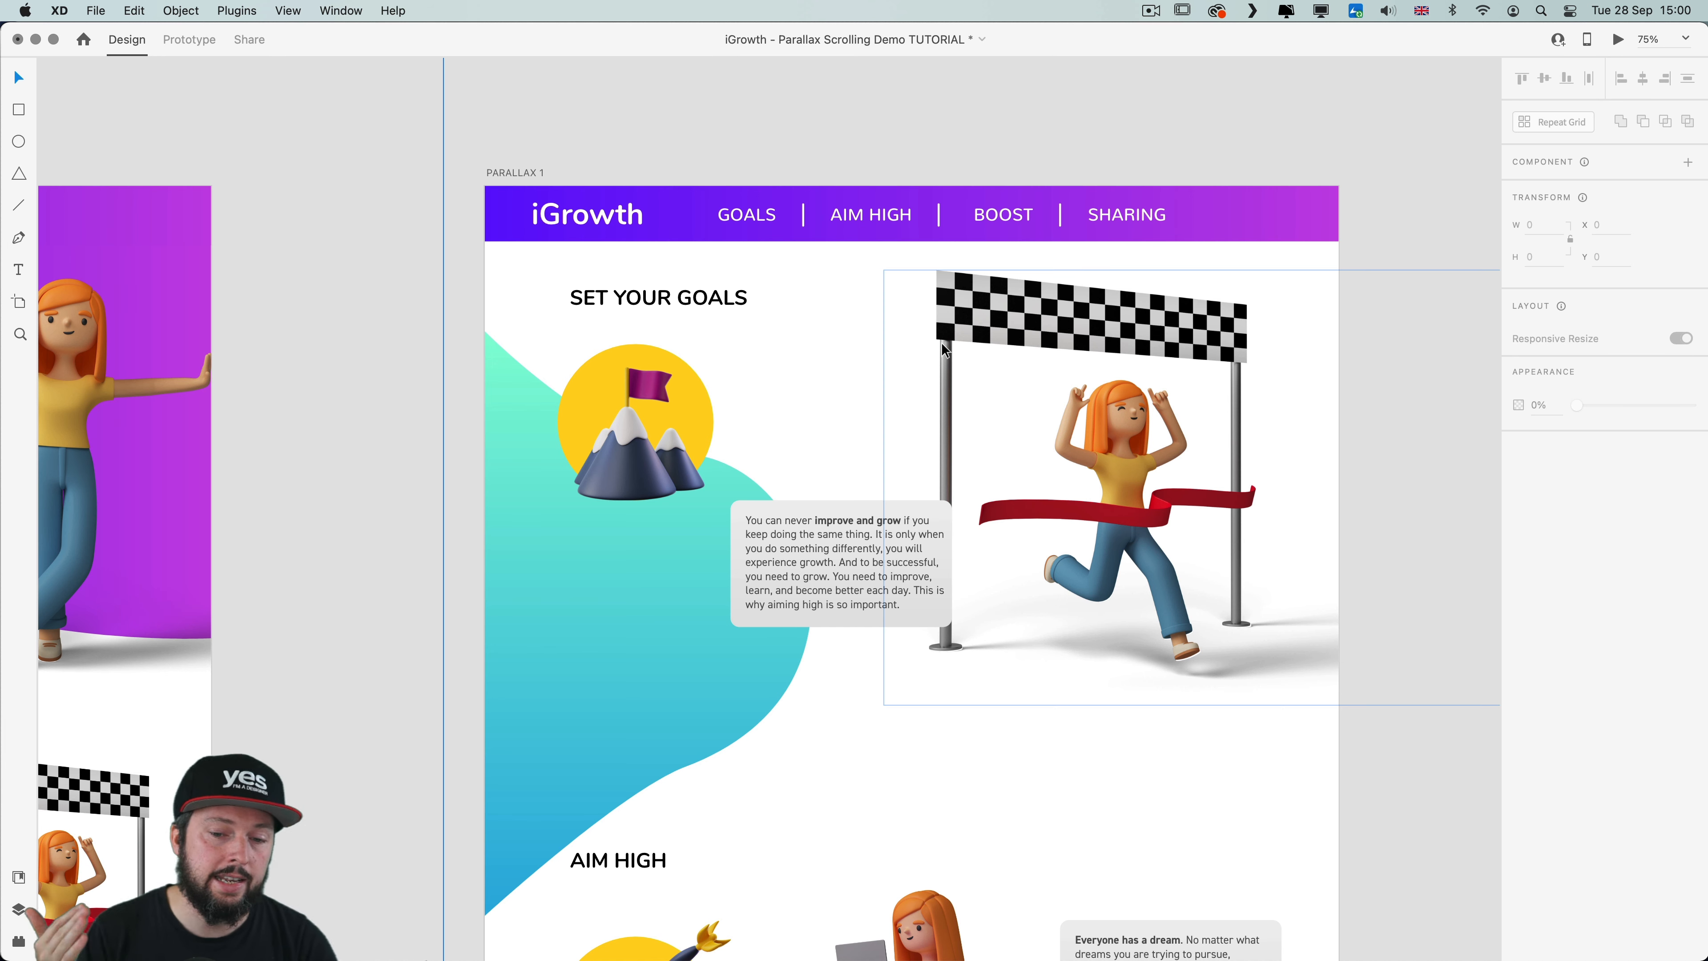
pyautogui.click(854, 512)
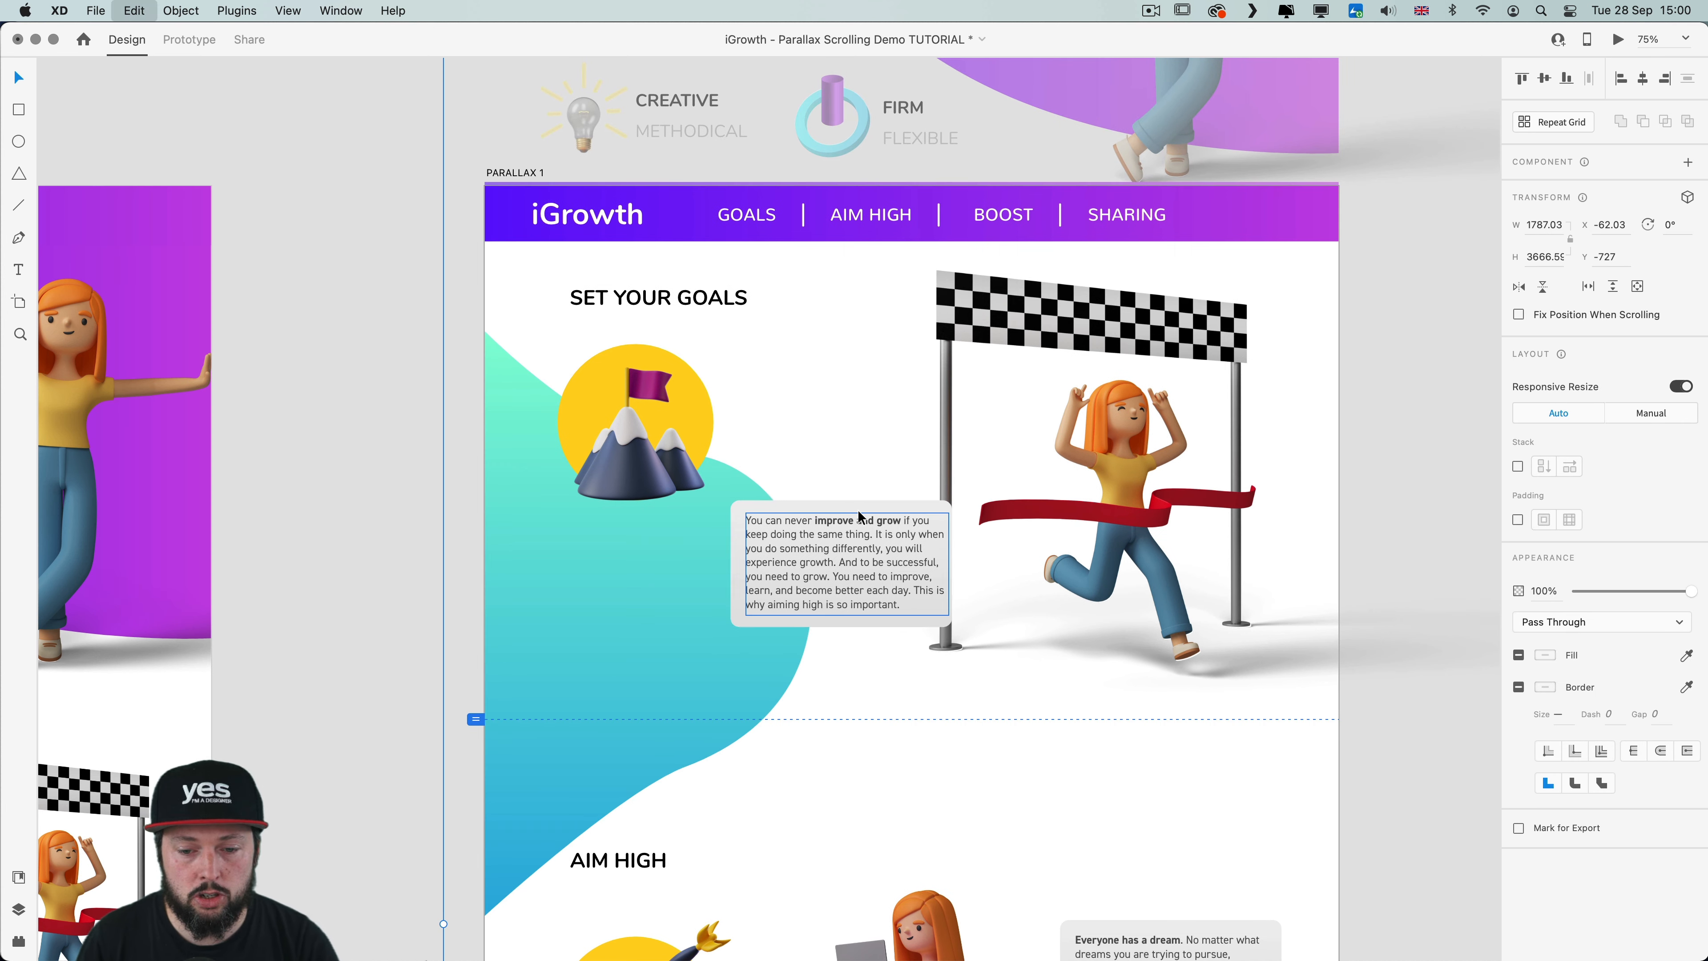
pyautogui.doubleClick(848, 511)
pyautogui.moveTo(885, 505); pyautogui.dragTo(897, 504)
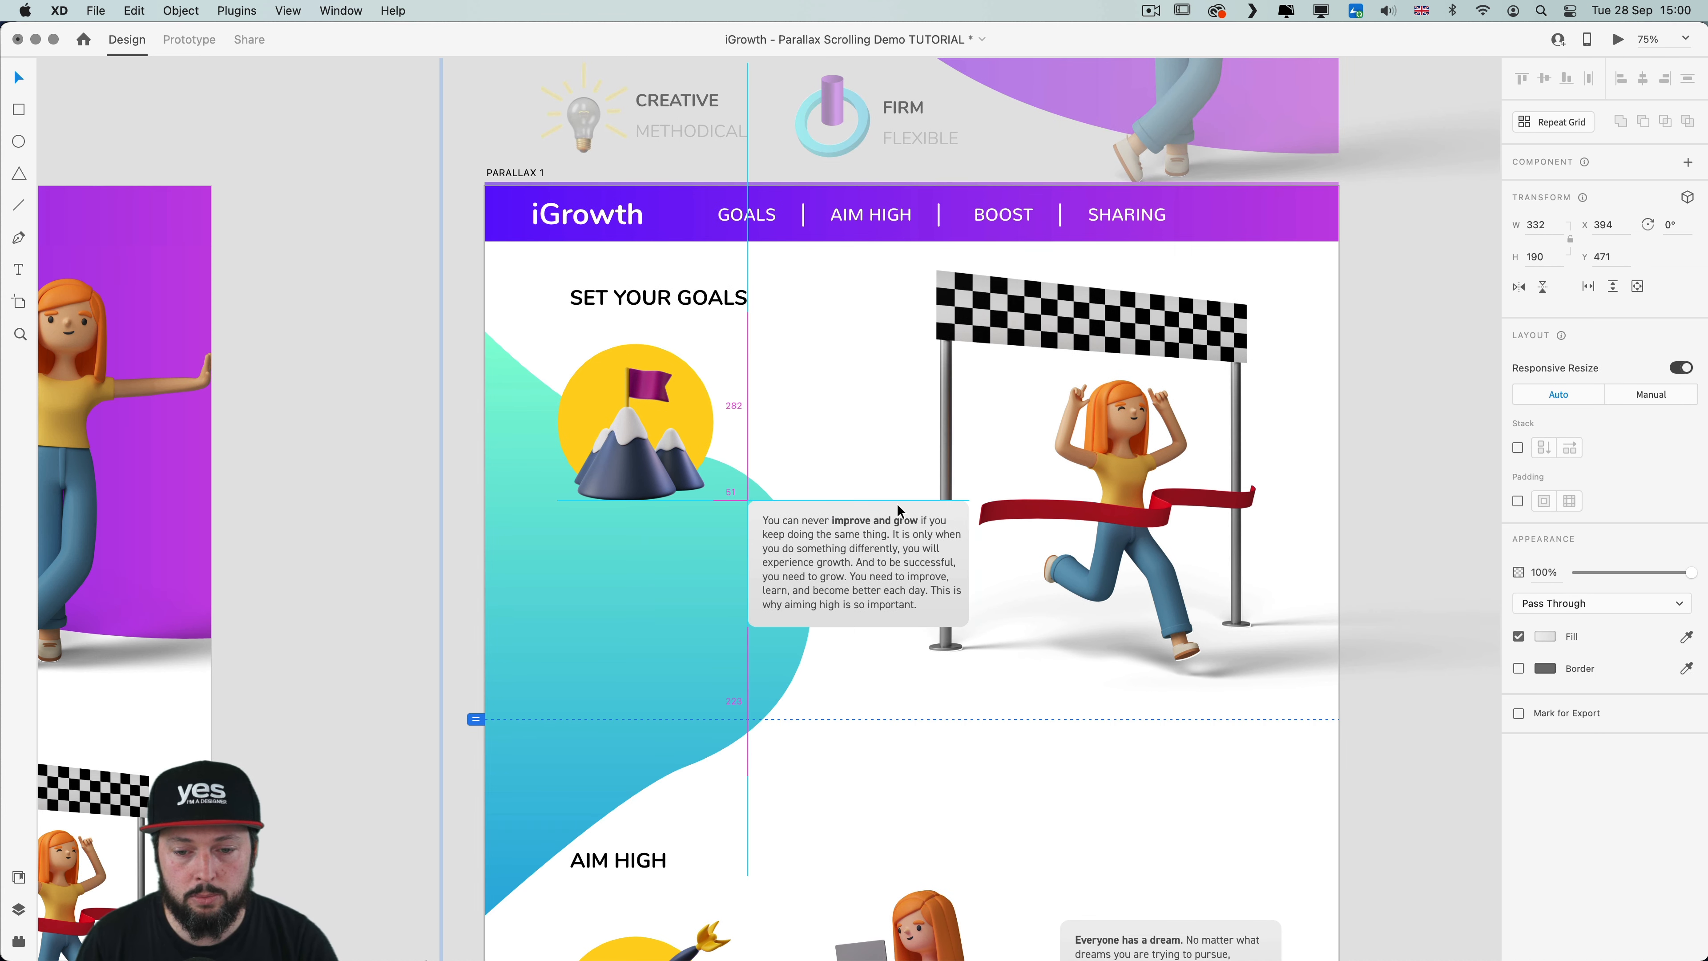
# Lower the mountain flag icon on PARALLAX 1 straight down to Y 291
pyautogui.click(644, 382)
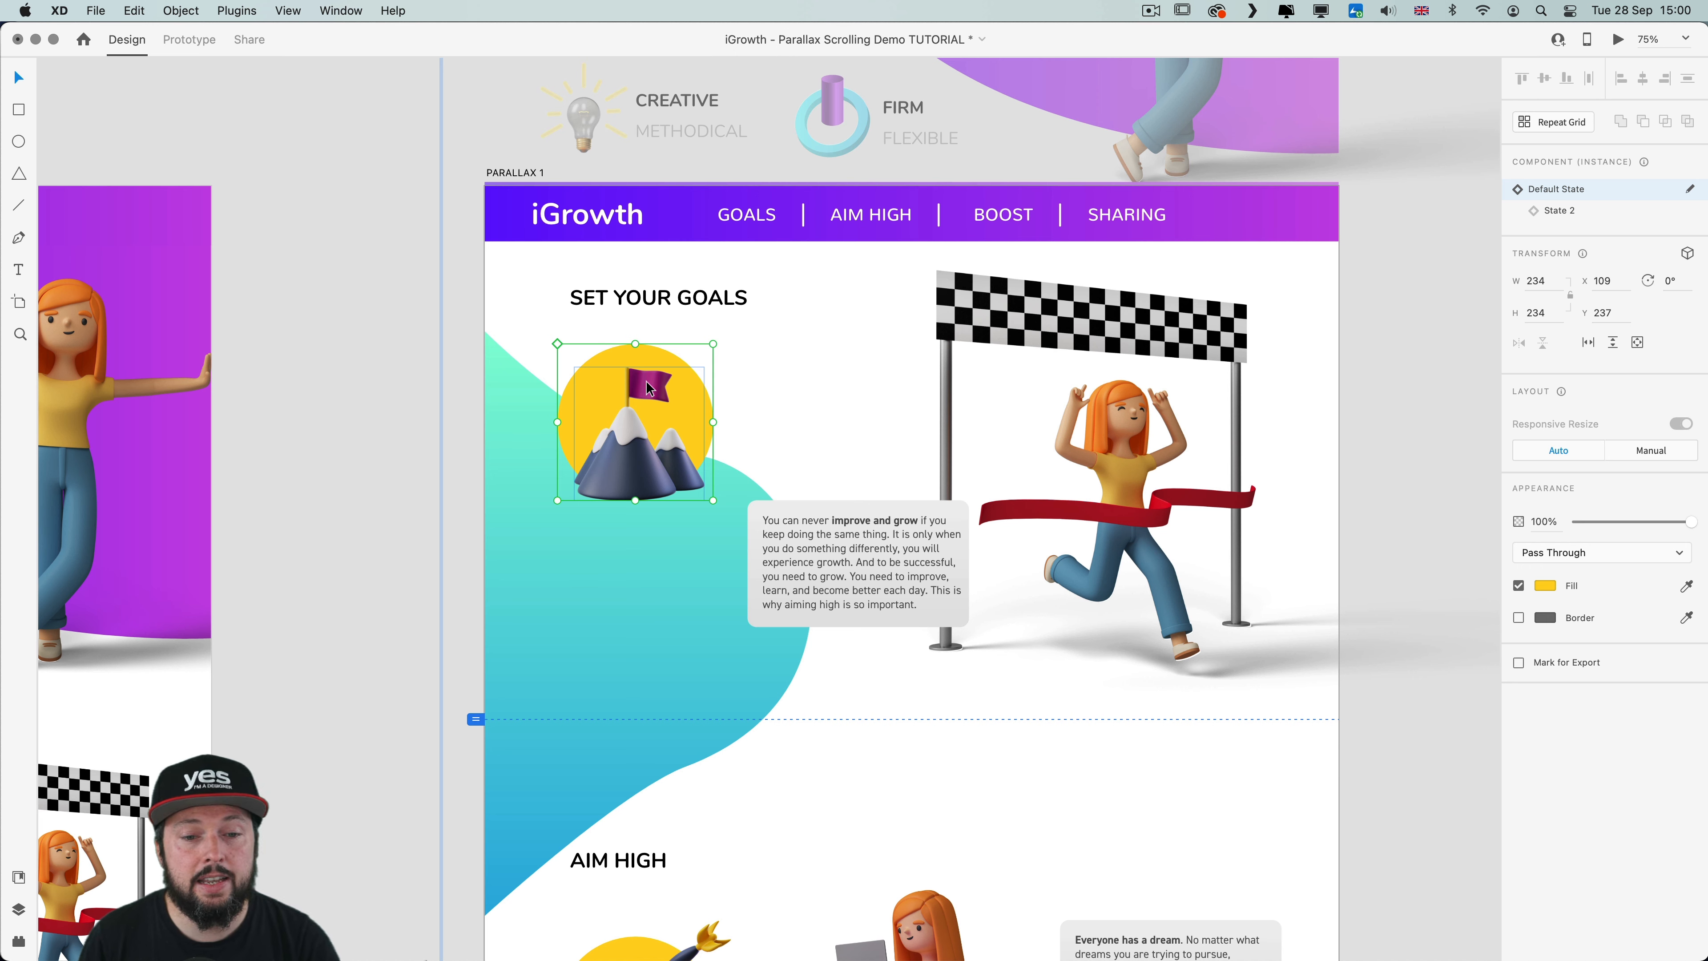
pyautogui.moveTo(644, 382); pyautogui.dragTo(630, 464)
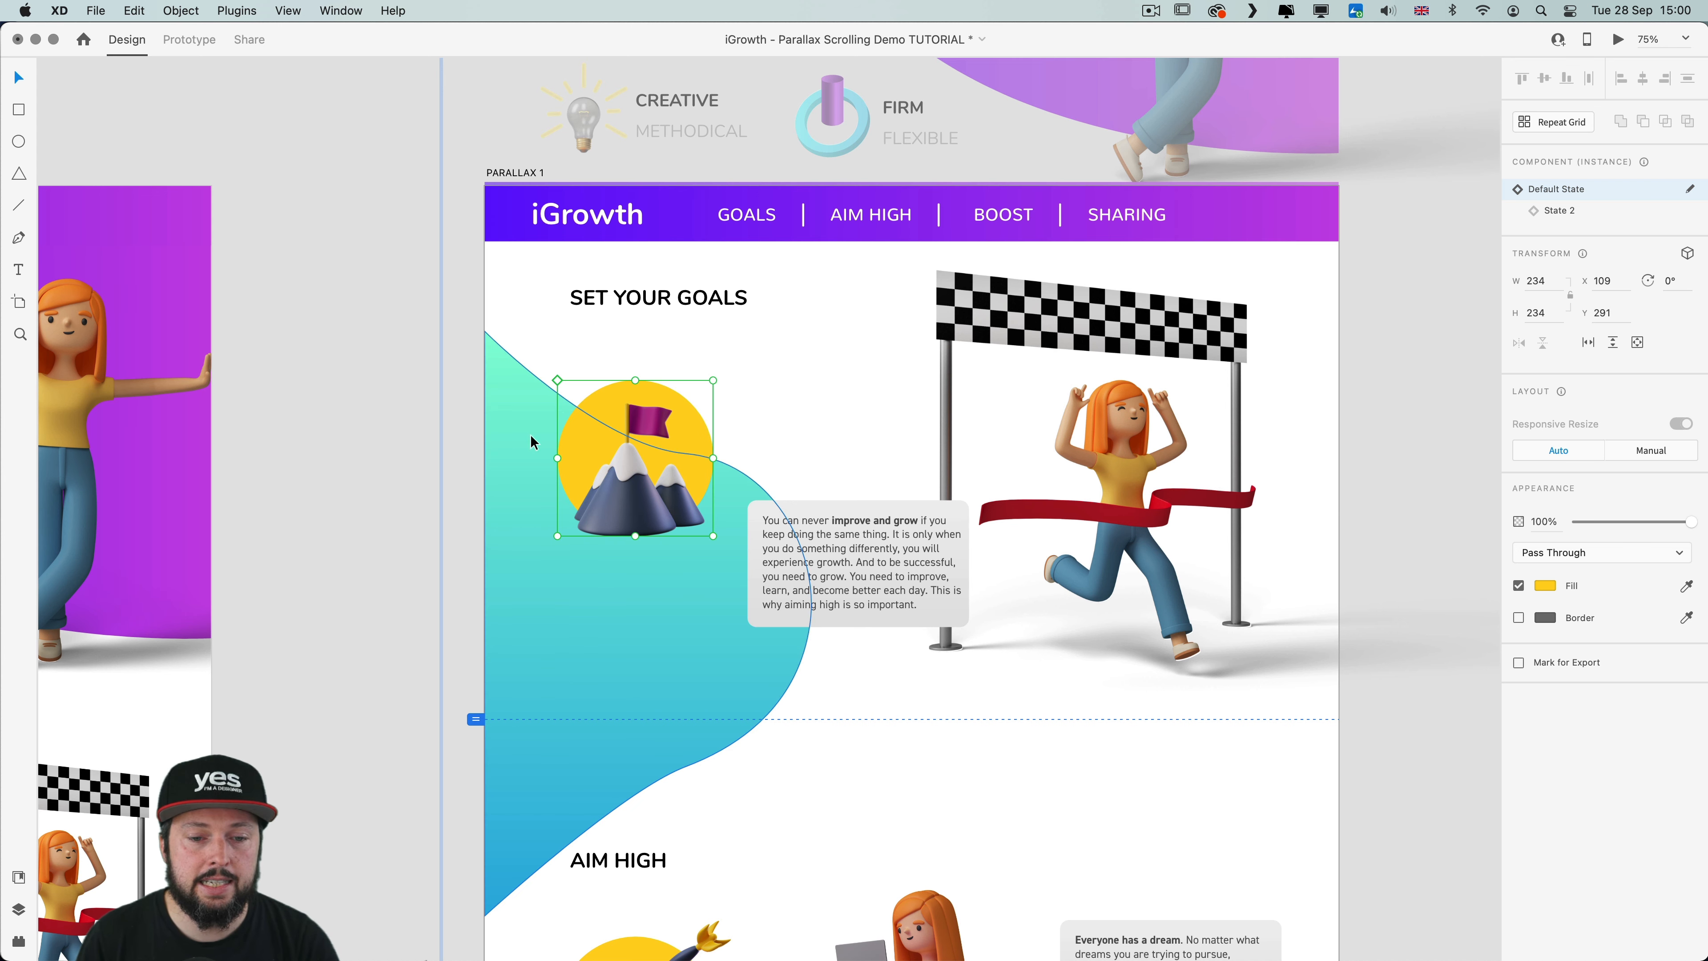
pyautogui.click(822, 397)
# Link the INTRO 4 artboard to PARALLAX 1 with a Tap trigger and Auto-Animate, using Ease In-Out easing and 1 s duration
pyautogui.press('super+minus')
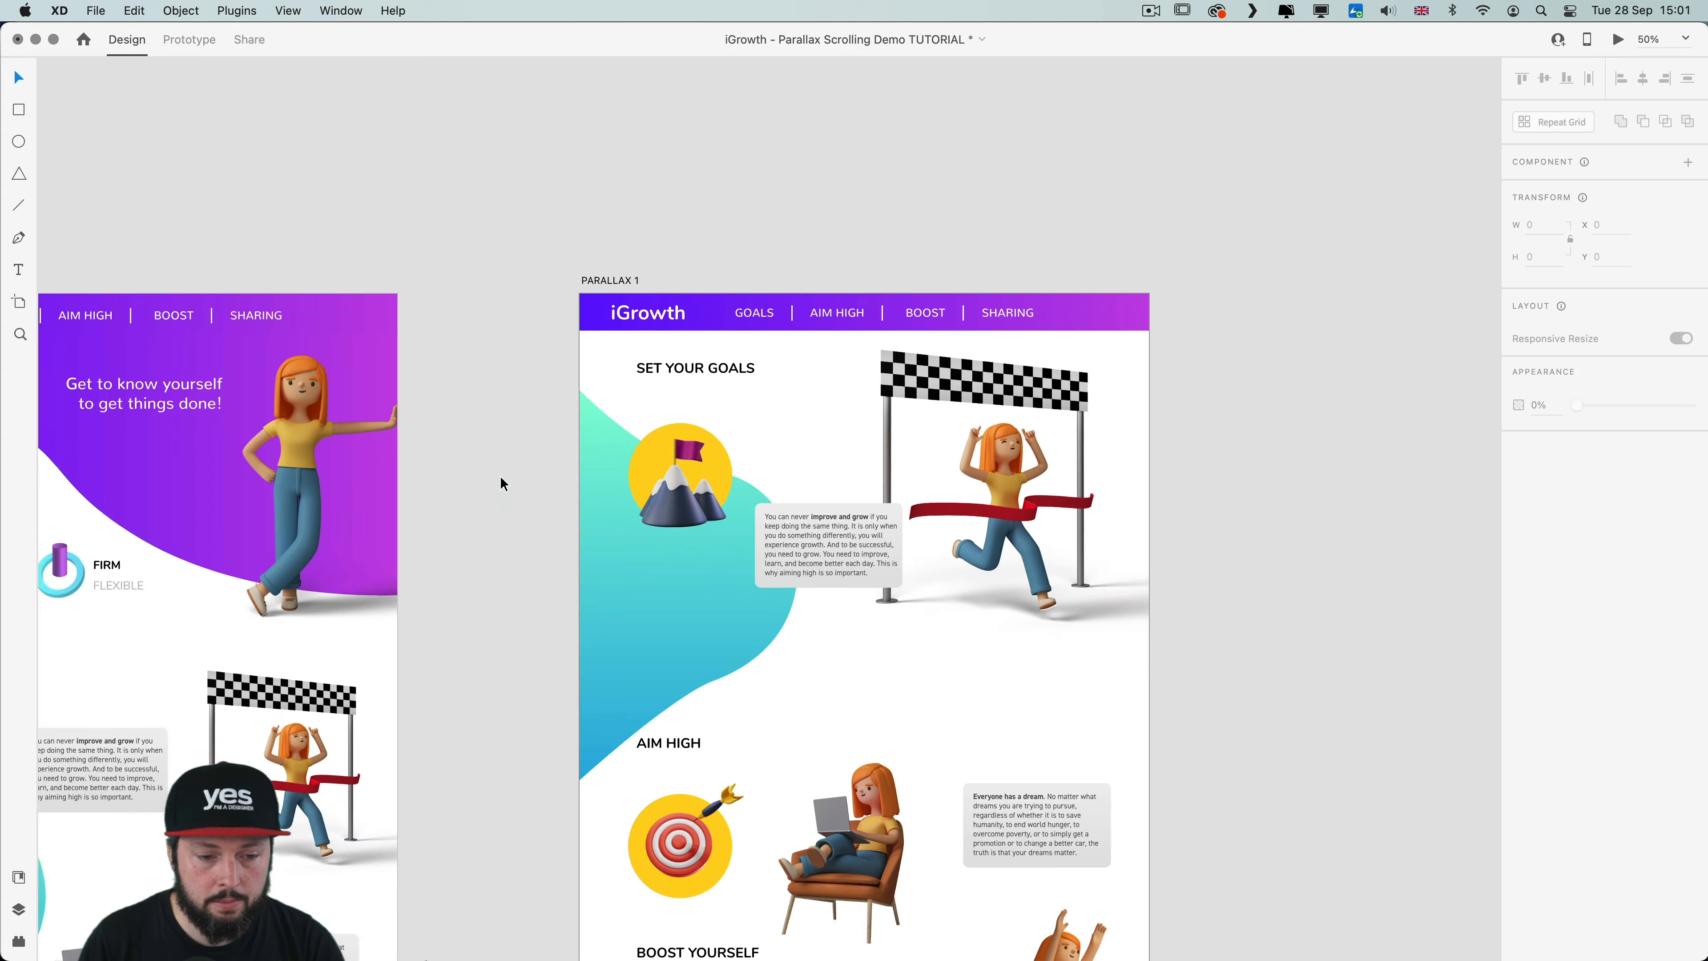
pyautogui.moveTo(500, 486); pyautogui.dragTo(821, 300)
pyautogui.click(209, 42)
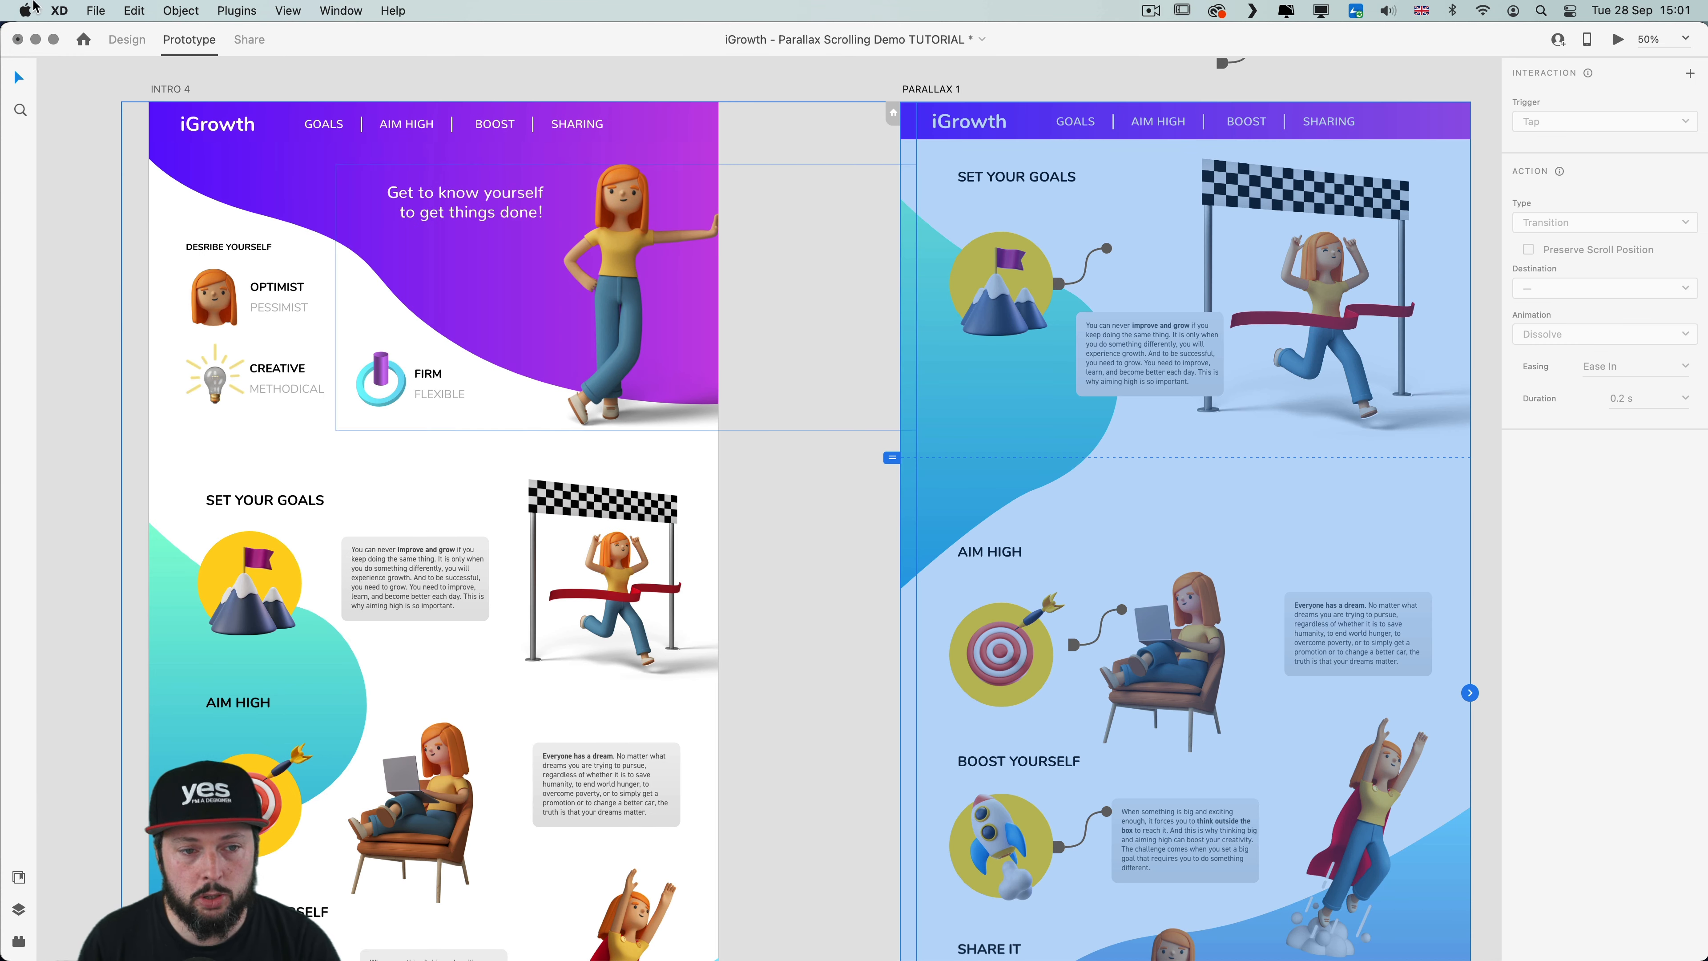
pyautogui.click(171, 89)
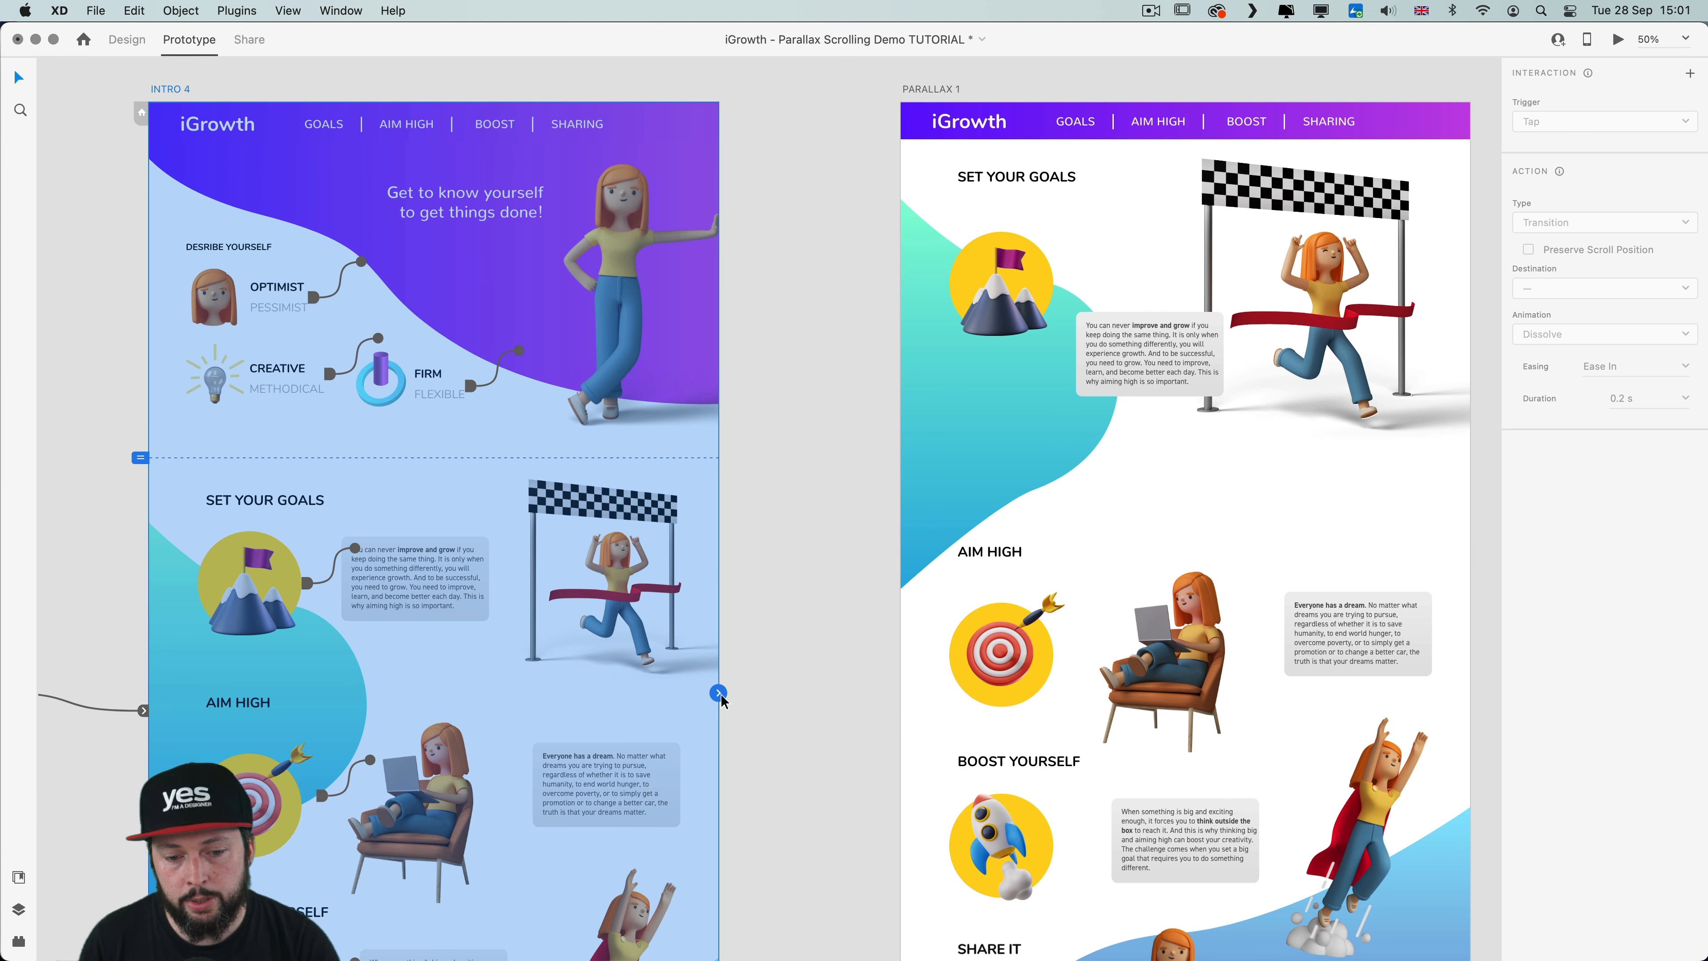
pyautogui.moveTo(841, 642); pyautogui.dragTo(983, 460)
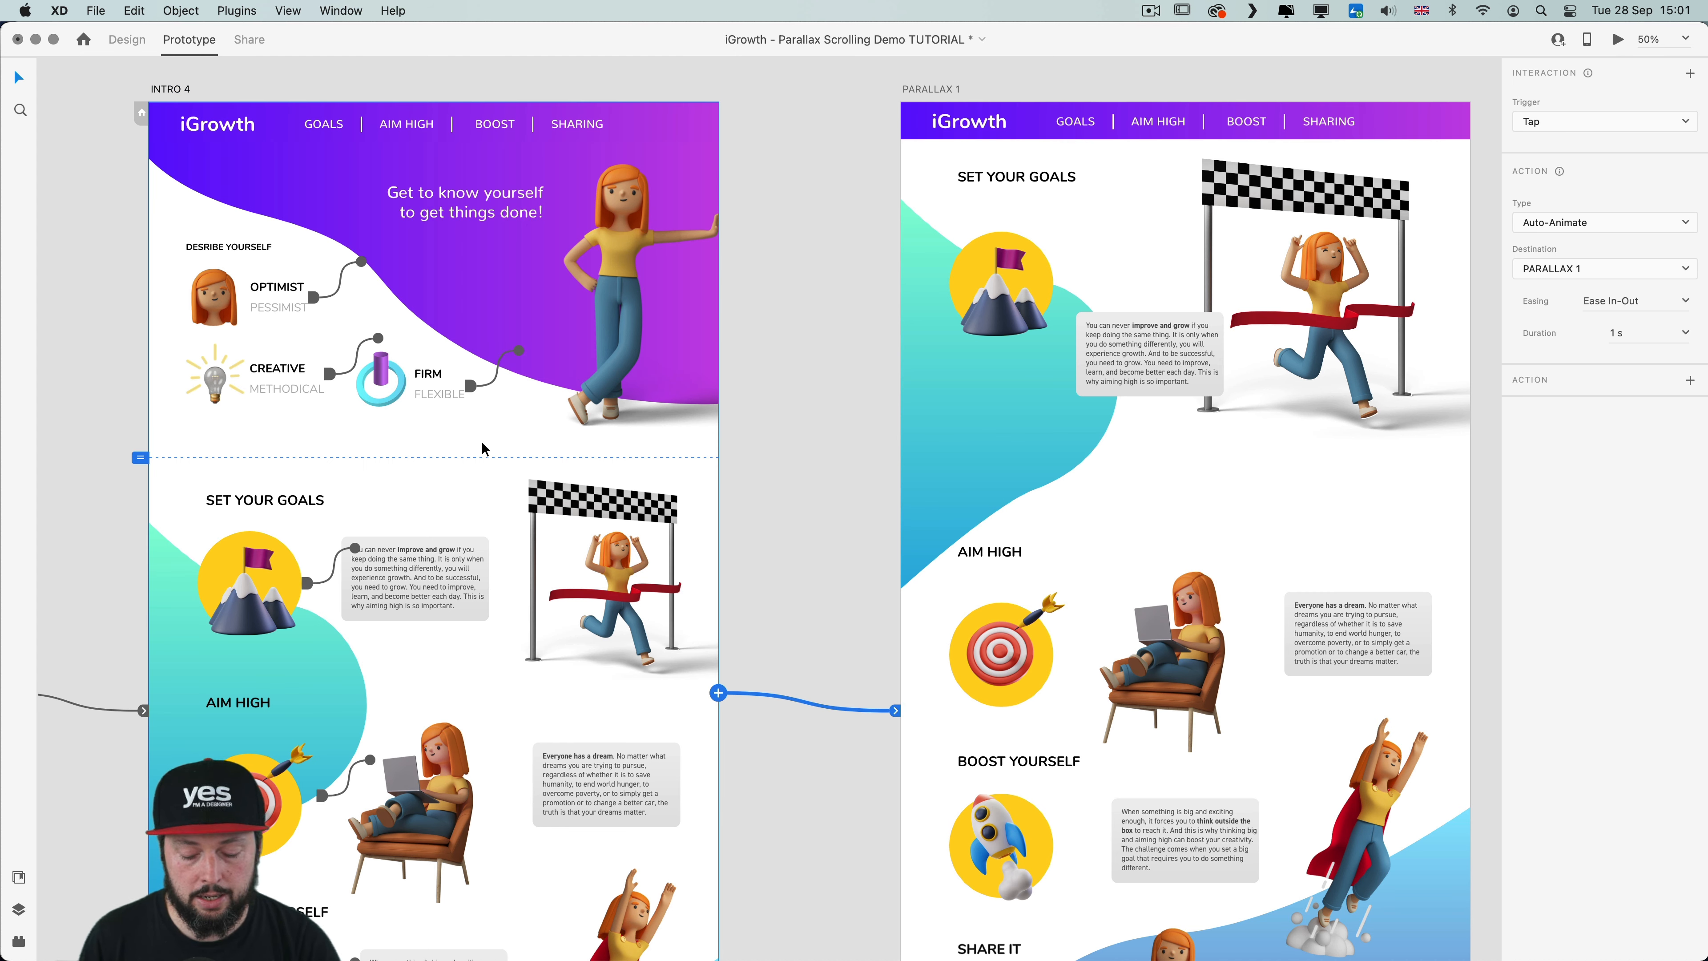
# Preview the tap transition from INTRO 4 to PARALLAX 1 twice, and close the preview
pyautogui.press('super+Return')
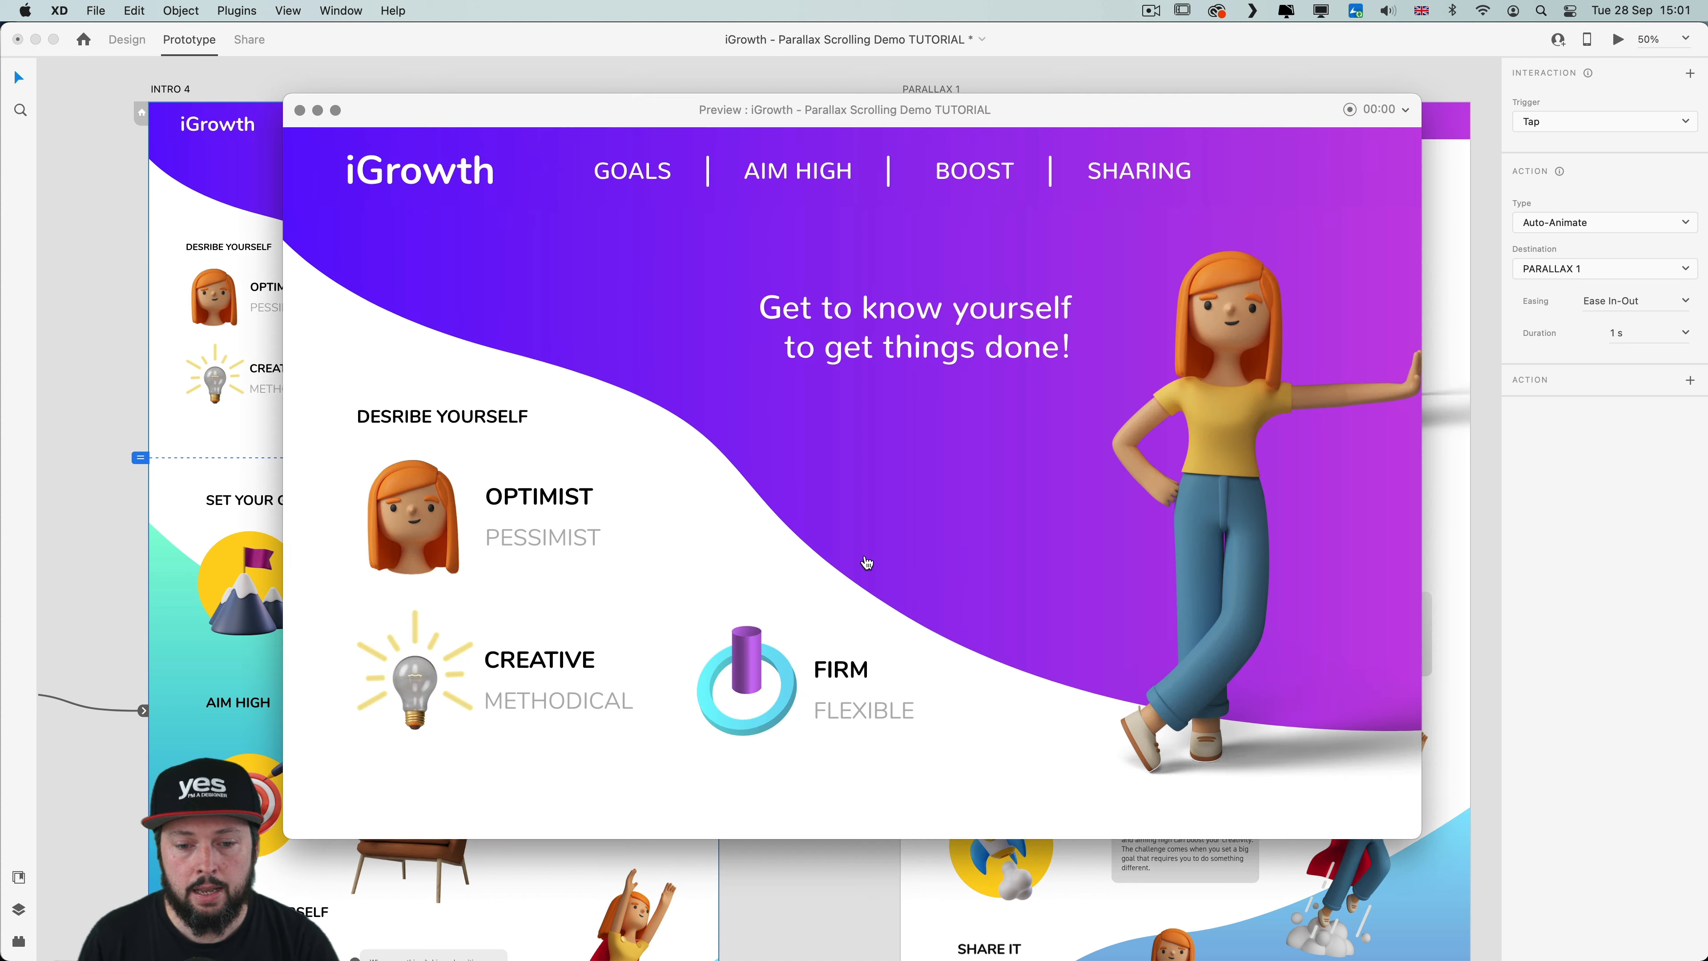
pyautogui.click(955, 577)
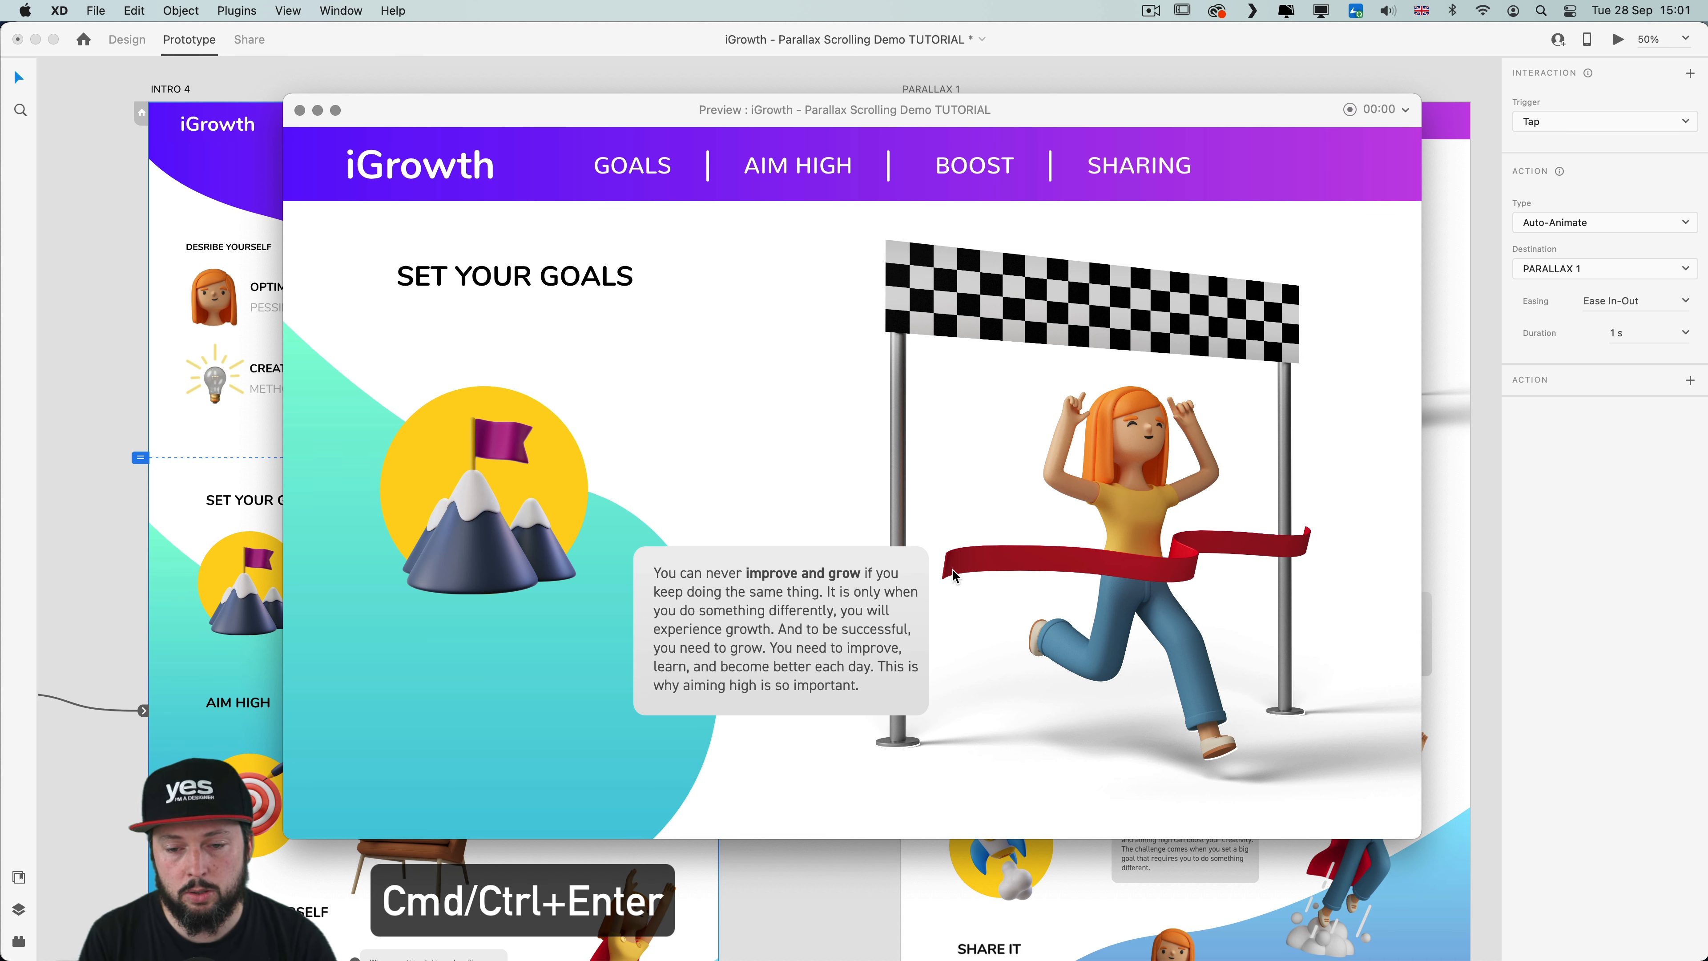
pyautogui.press('super+Return')
pyautogui.click(931, 516)
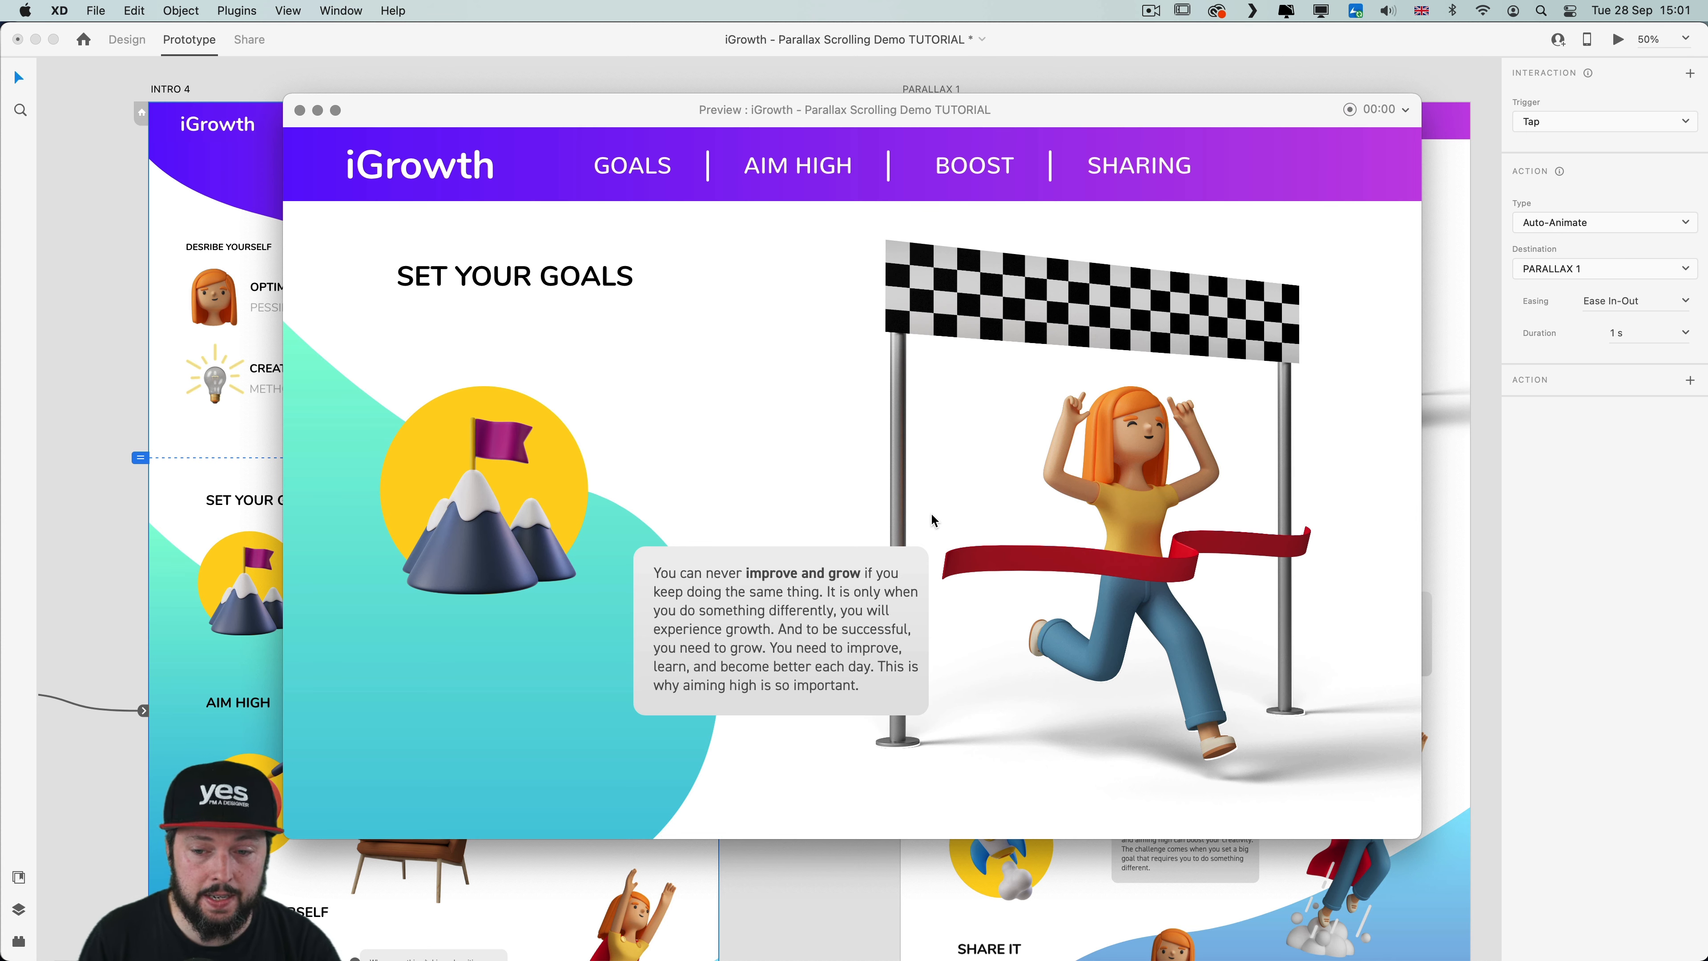
pyautogui.press('super+w')
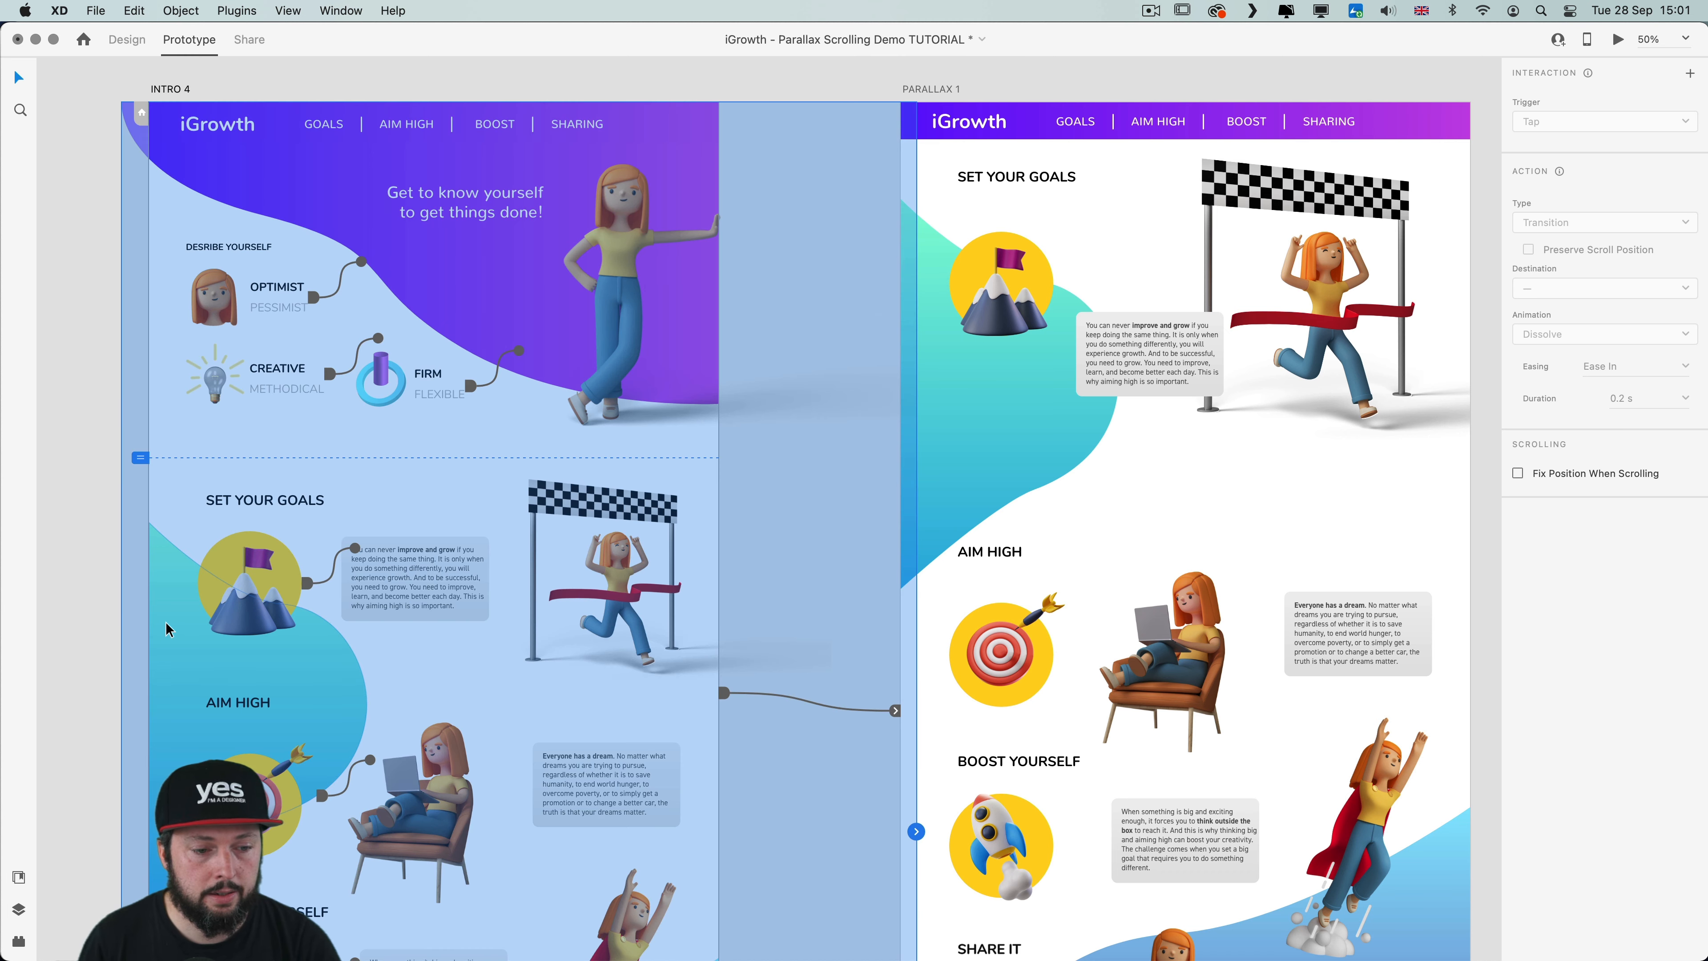
# Stretch the teal background shape behind SET YOUR GOALS on INTRO 4 to about 1508 wide, past the artboard's right edge
pyautogui.click(156, 629)
pyautogui.moveTo(115, 658); pyautogui.dragTo(344, 659)
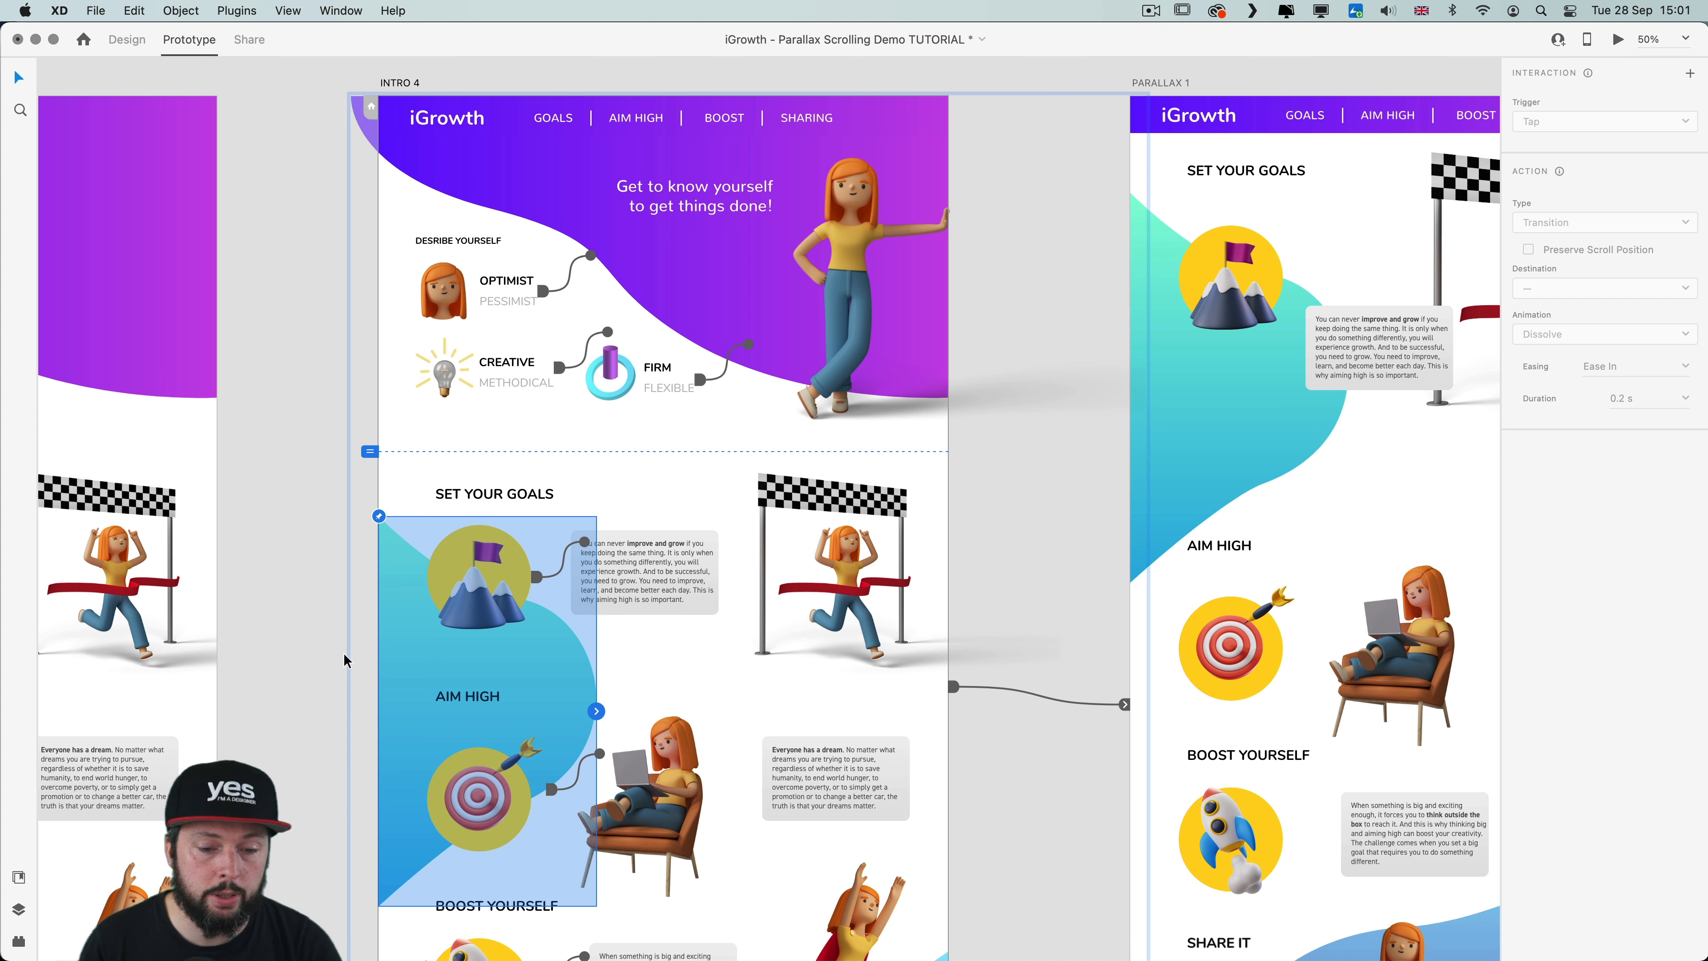
pyautogui.press('super+1')
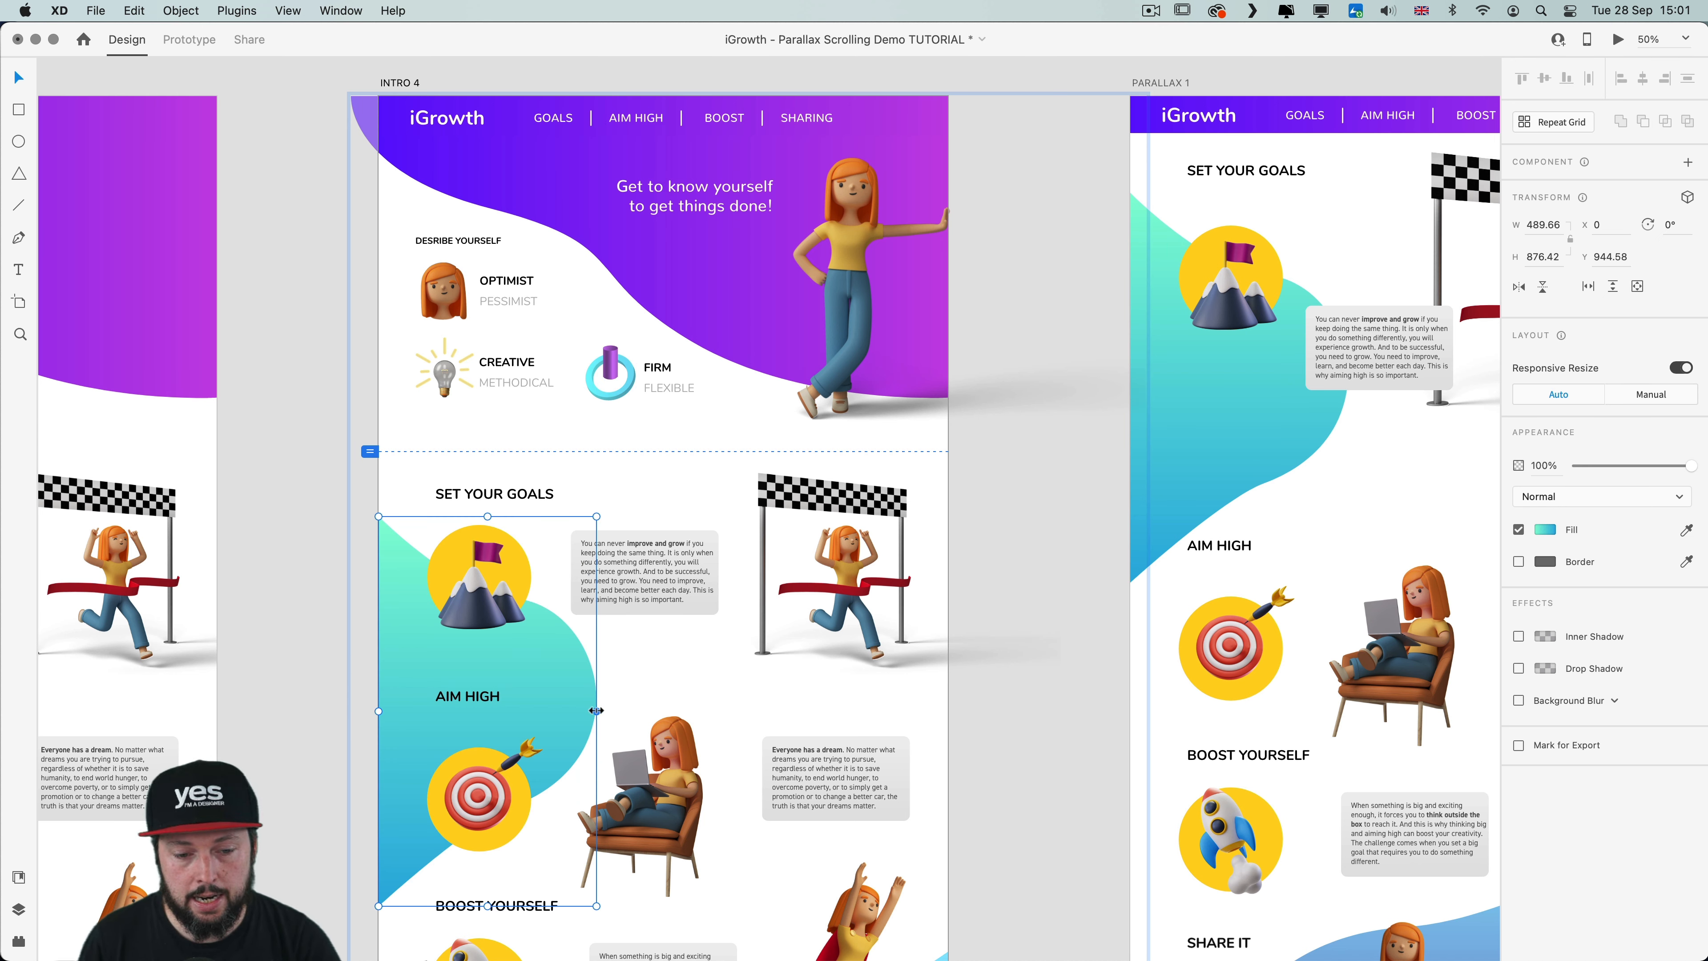
pyautogui.moveTo(597, 710); pyautogui.dragTo(1049, 710)
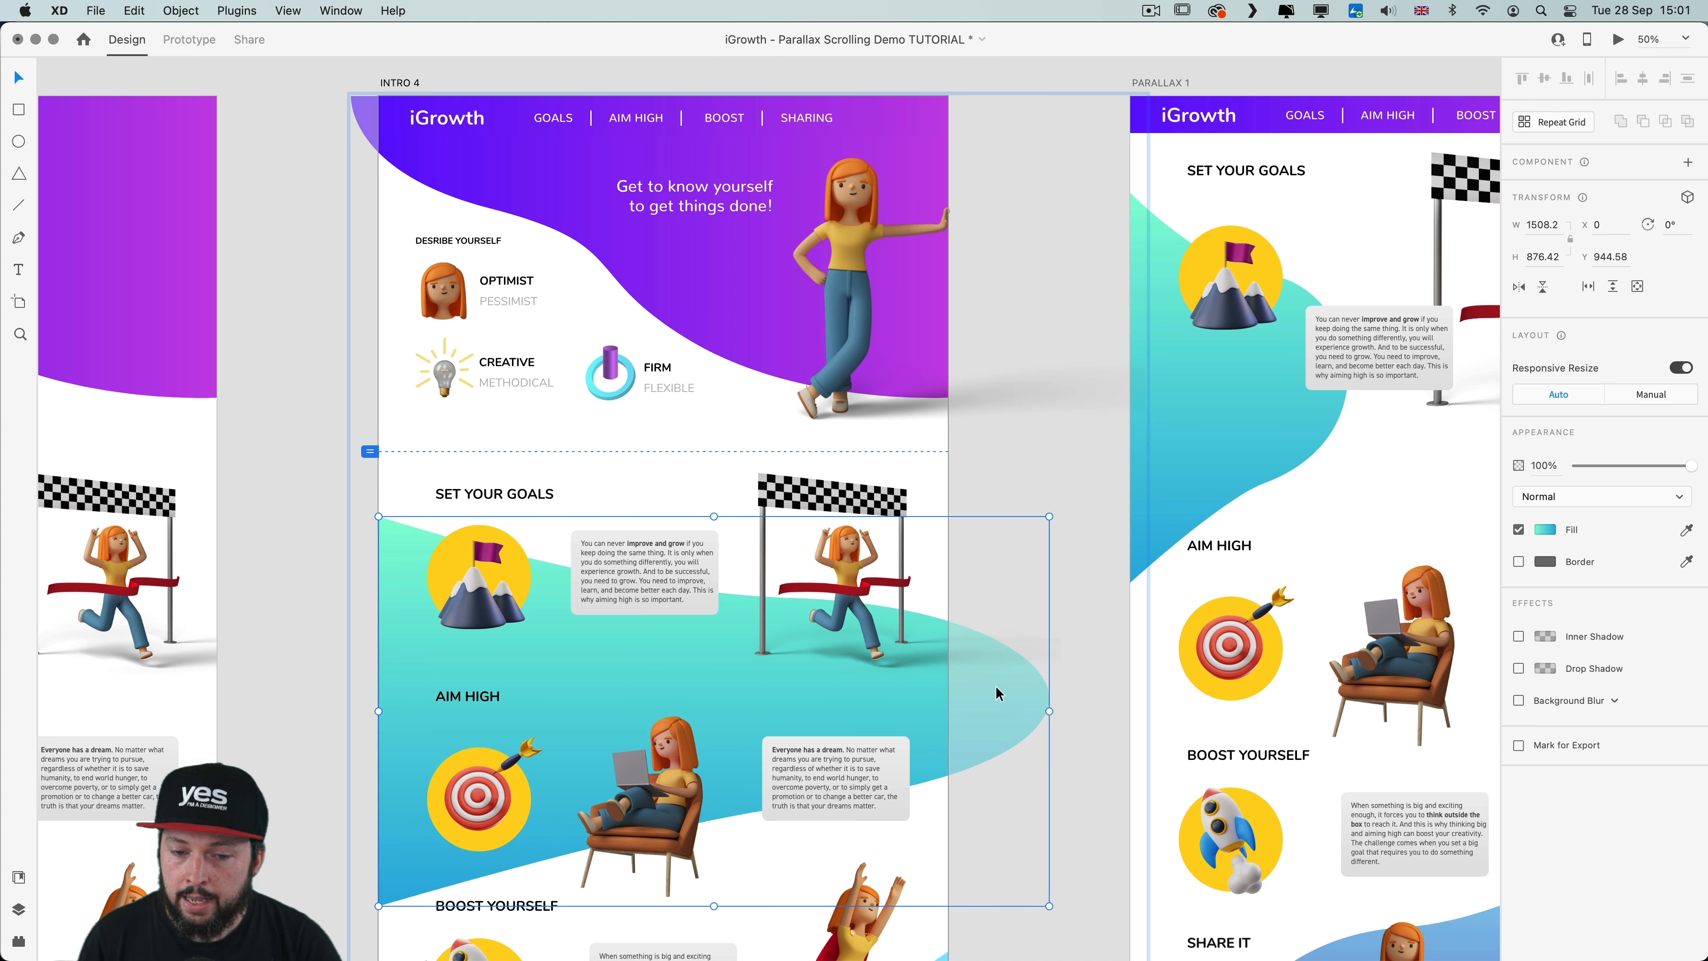
# Reshape the teal shape's path by raising its upper curve above the runner and its upper-left corner point to about Y 835
pyautogui.doubleClick(748, 597)
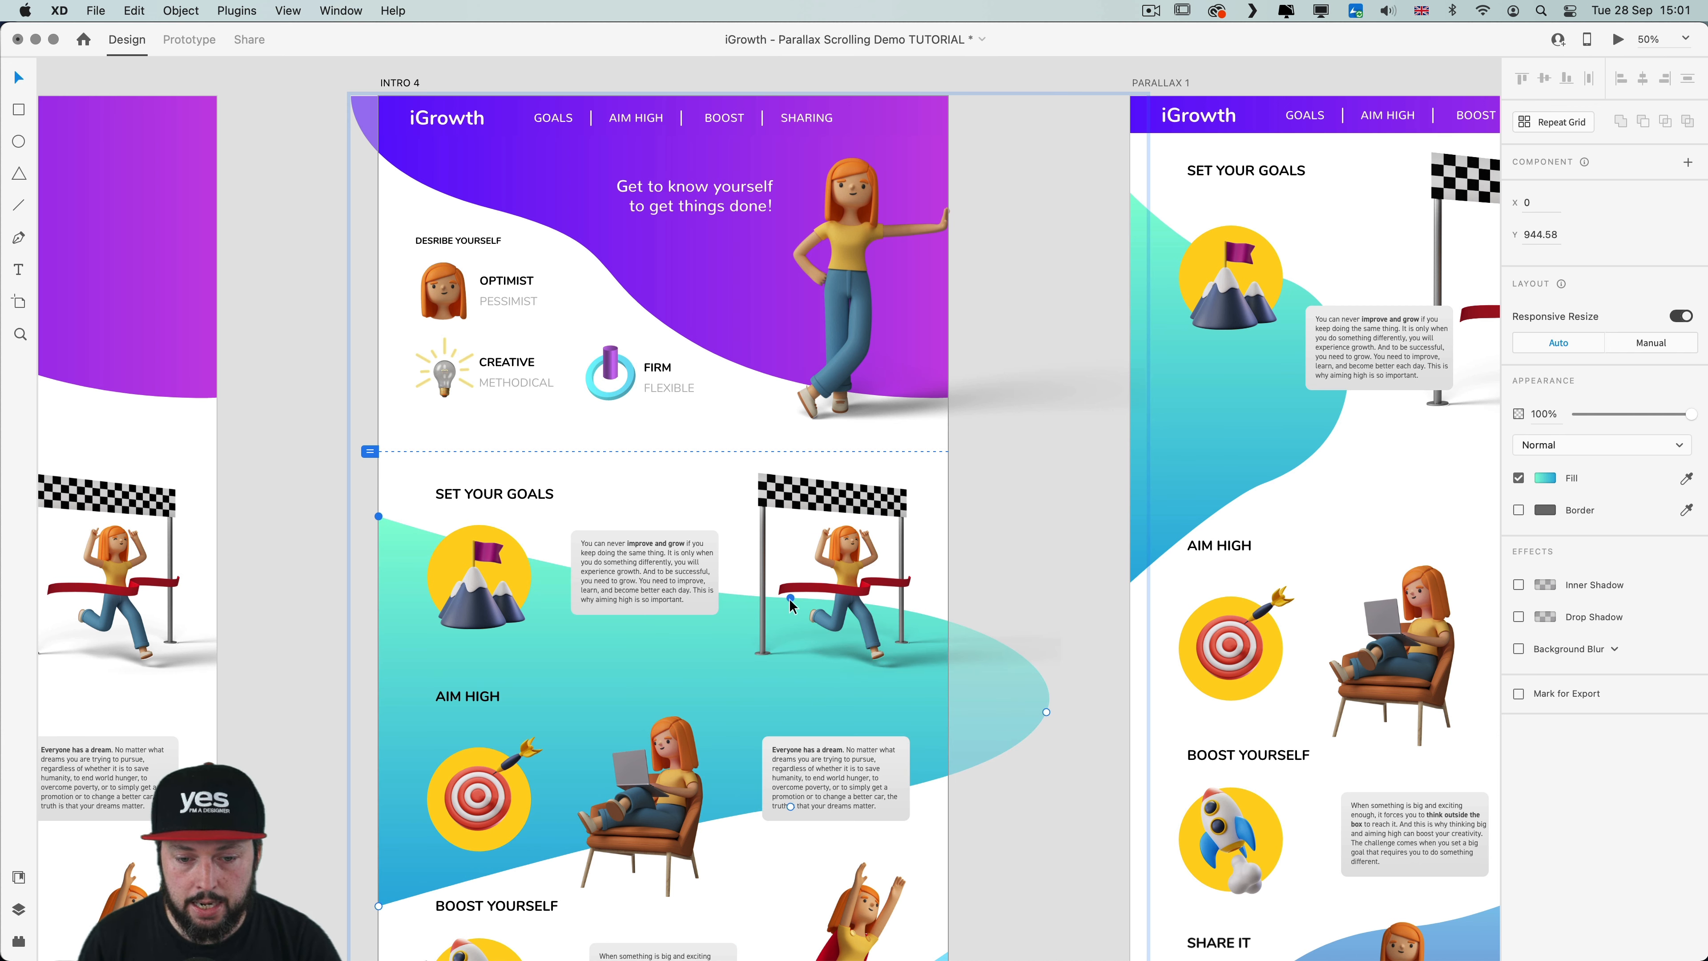
pyautogui.click(827, 541)
pyautogui.moveTo(838, 542); pyautogui.dragTo(958, 471)
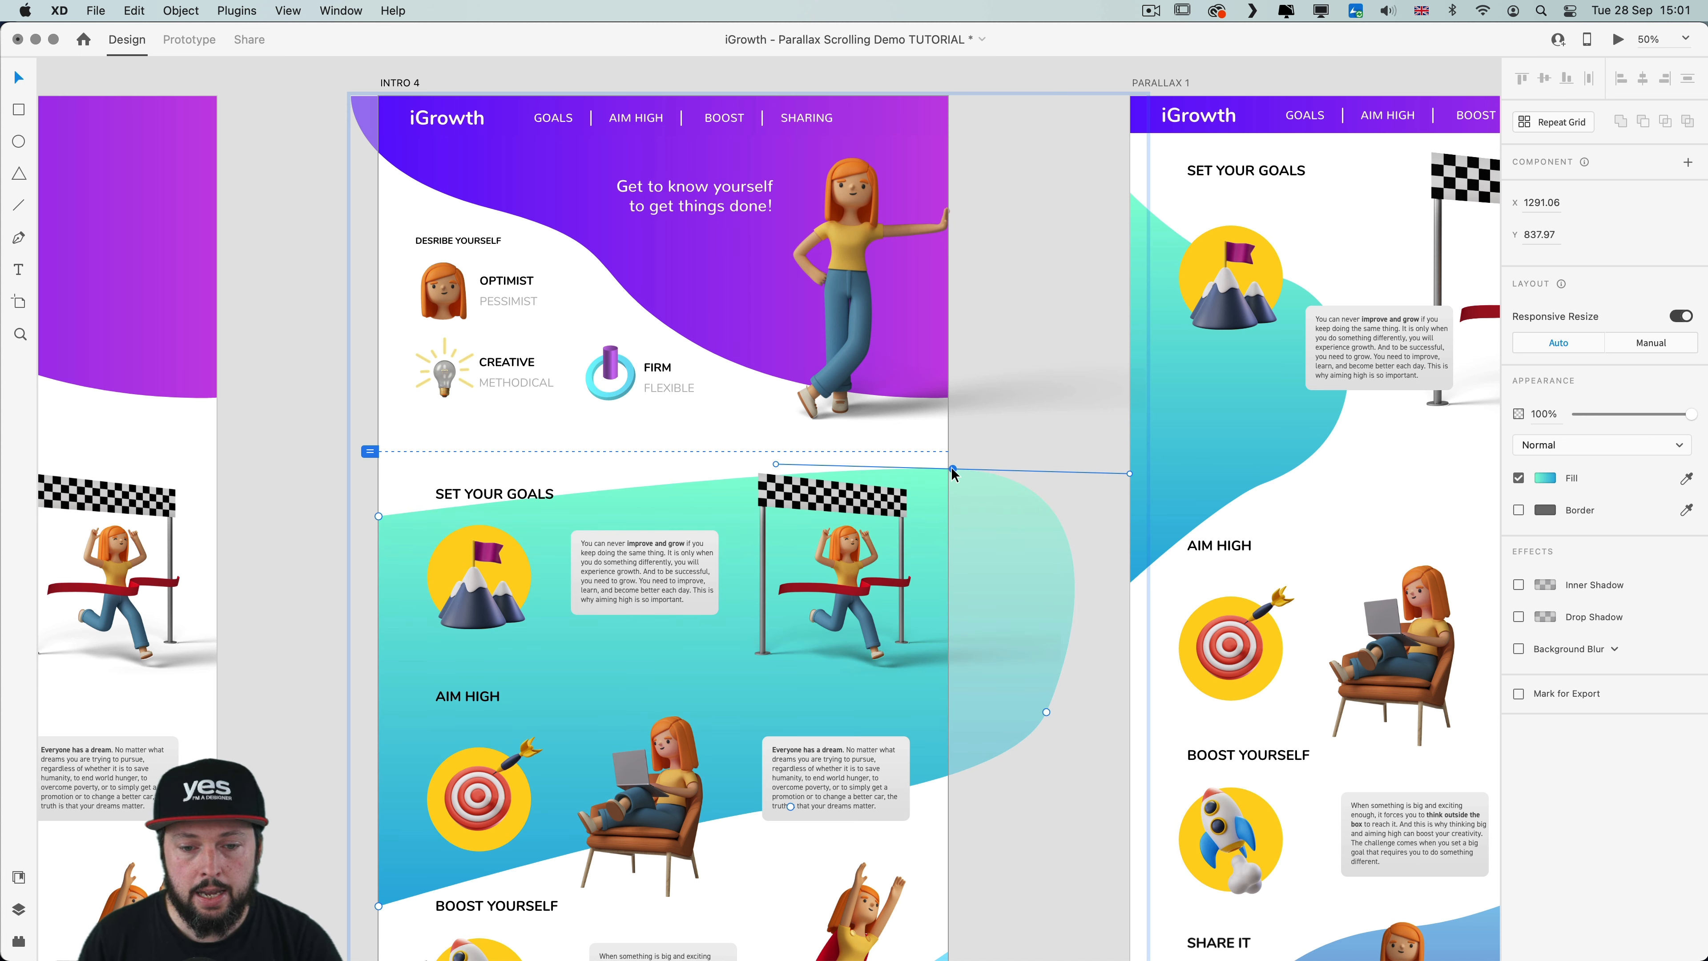
pyautogui.moveTo(777, 469); pyautogui.dragTo(707, 427)
pyautogui.moveTo(1198, 510); pyautogui.dragTo(984, 511)
pyautogui.moveTo(378, 516); pyautogui.dragTo(379, 473)
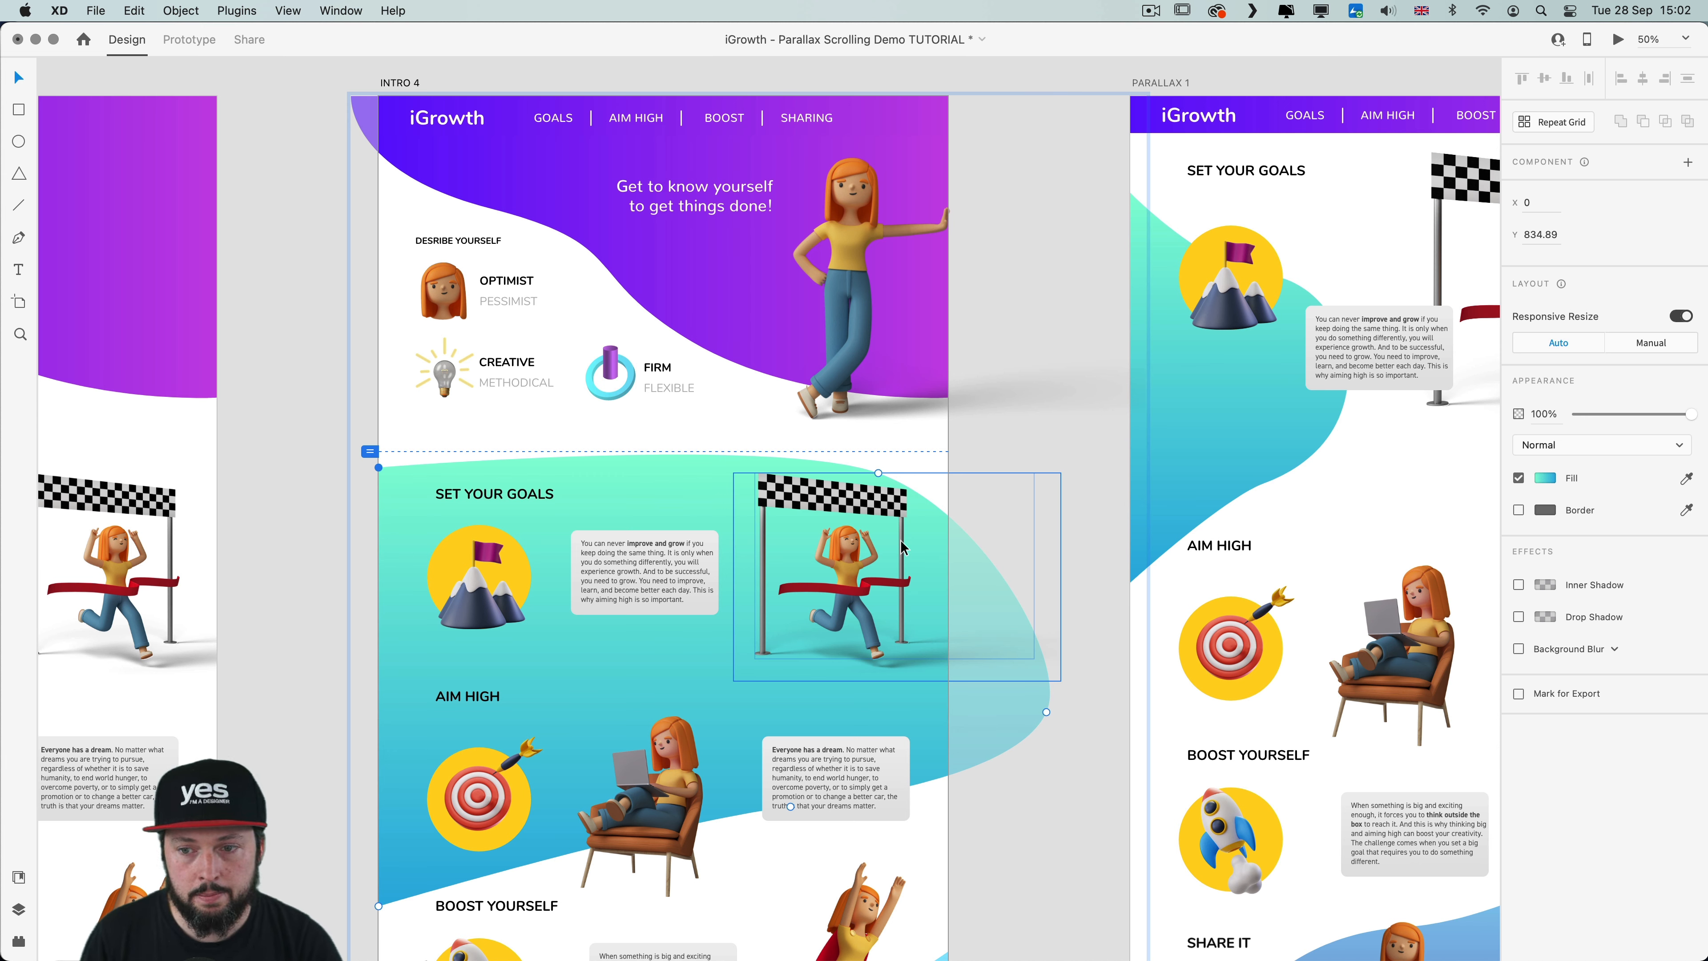
# Move the SET YOUR GOALS heading on INTRO 4 horizontally off the artboard's left side to X -290
pyautogui.click(491, 497)
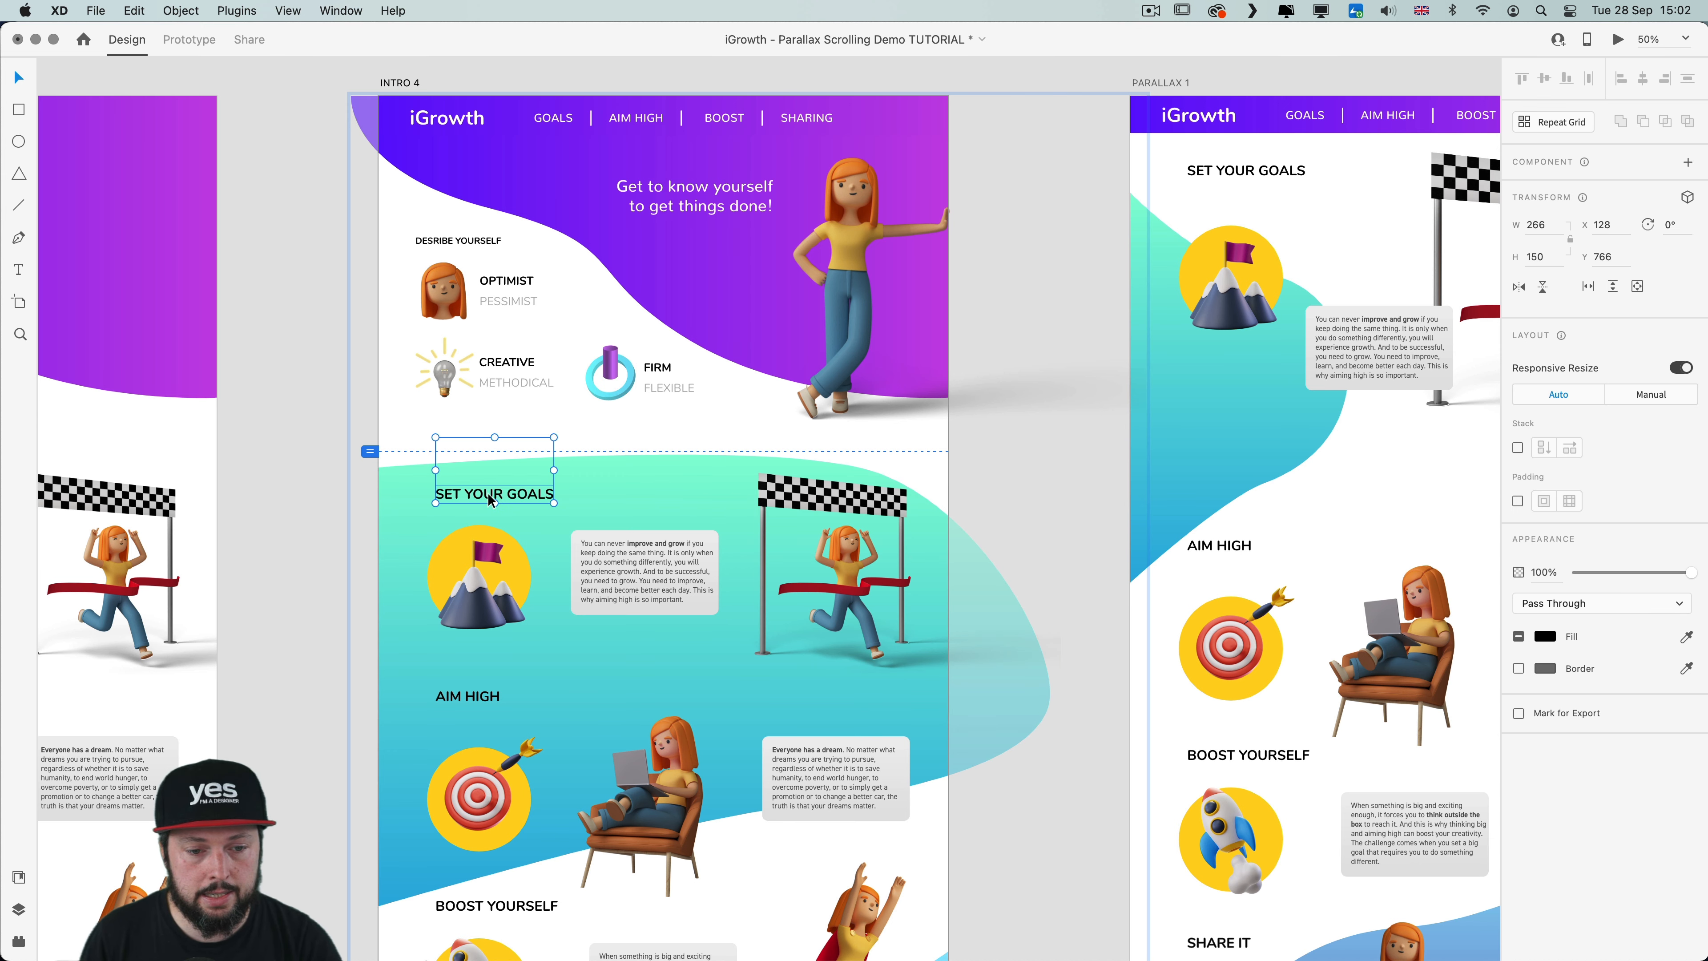
pyautogui.moveTo(491, 497); pyautogui.dragTo(304, 499)
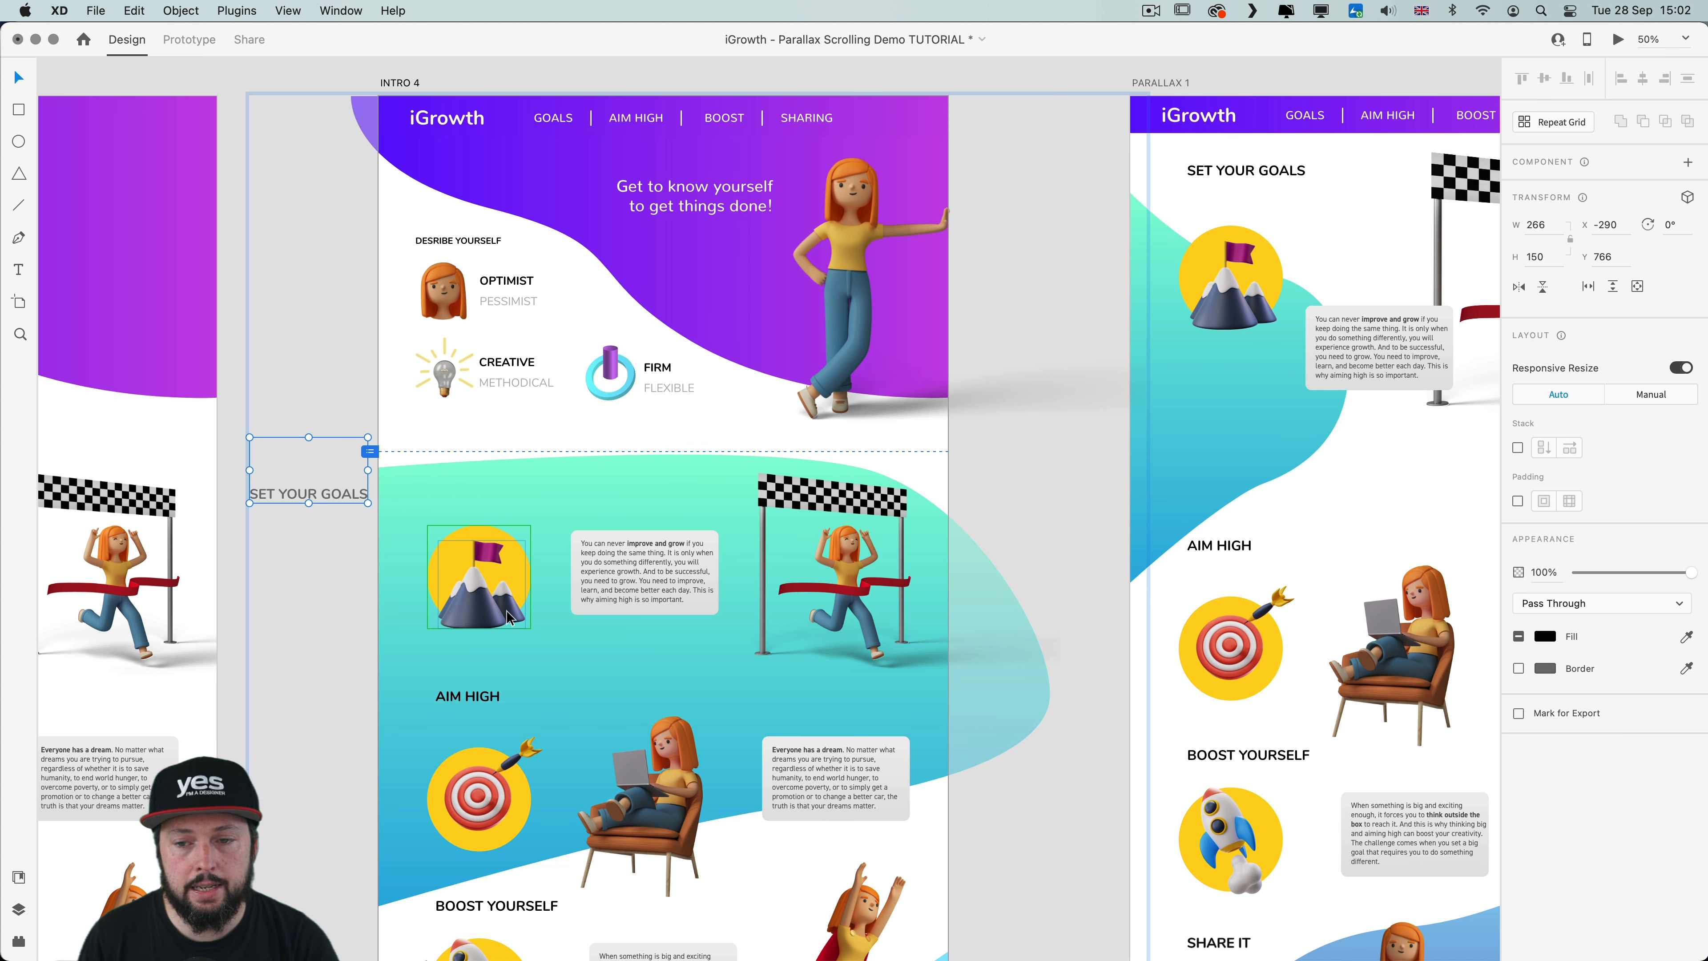
# Move the mountain icon on INTRO 4 down to Y 1181 and the improve-and-grow text card up to Y 821
pyautogui.moveTo(501, 569); pyautogui.dragTo(501, 666)
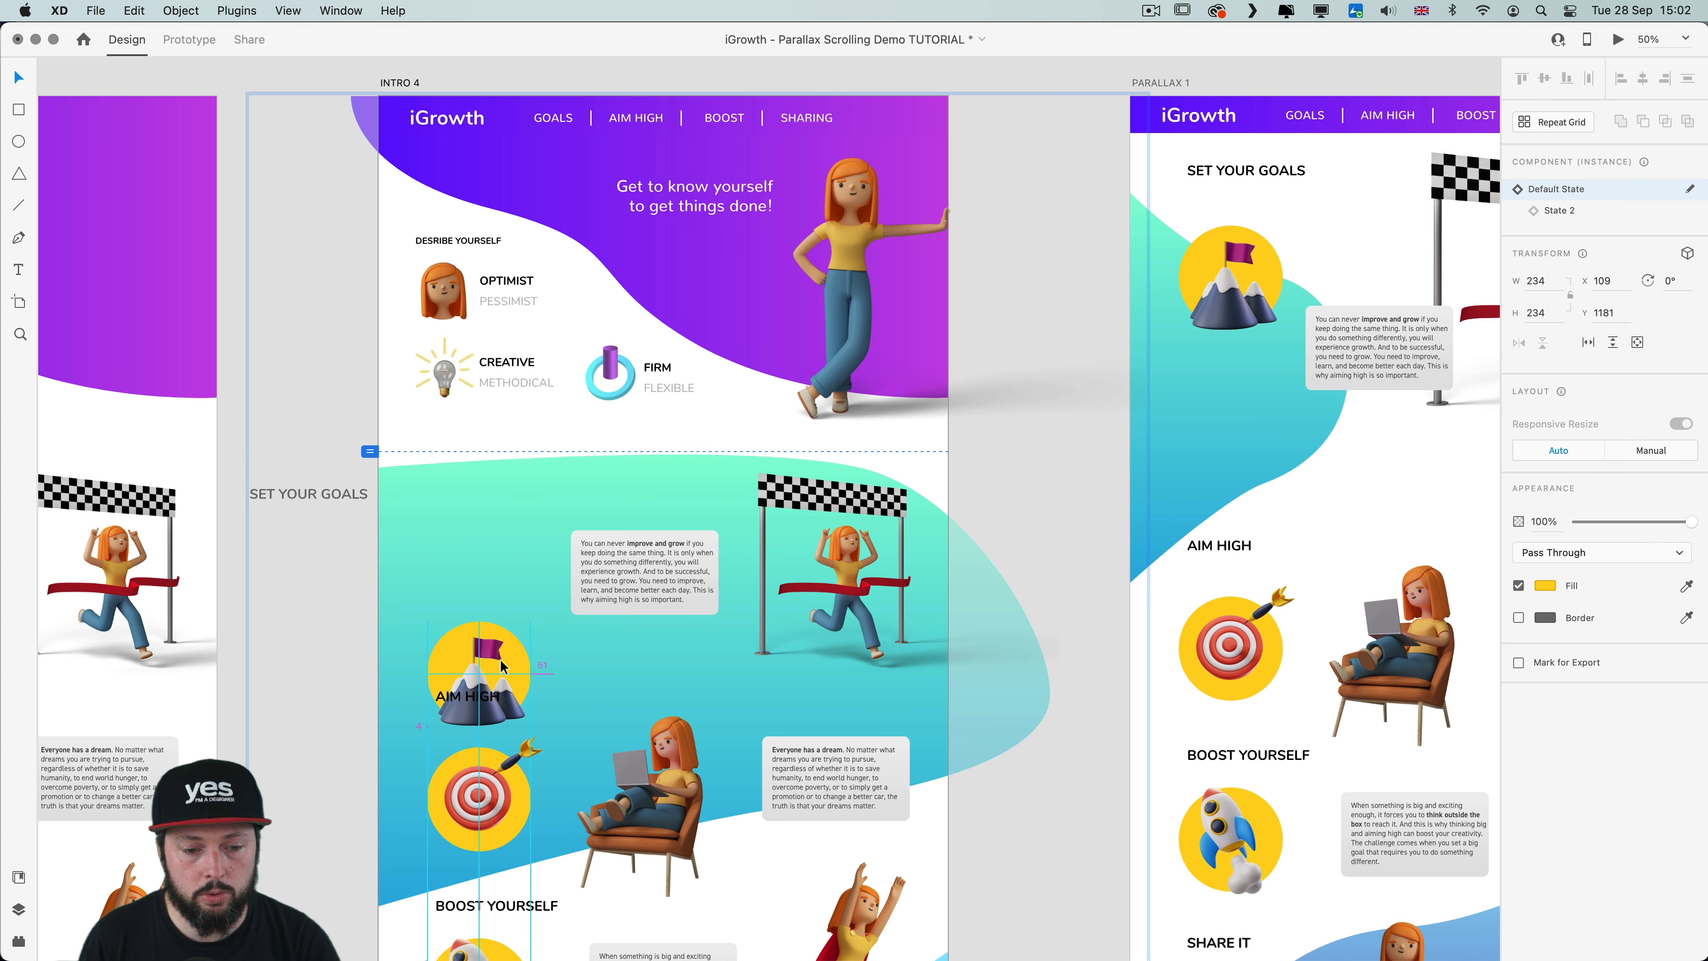
pyautogui.moveTo(676, 586); pyautogui.dragTo(677, 516)
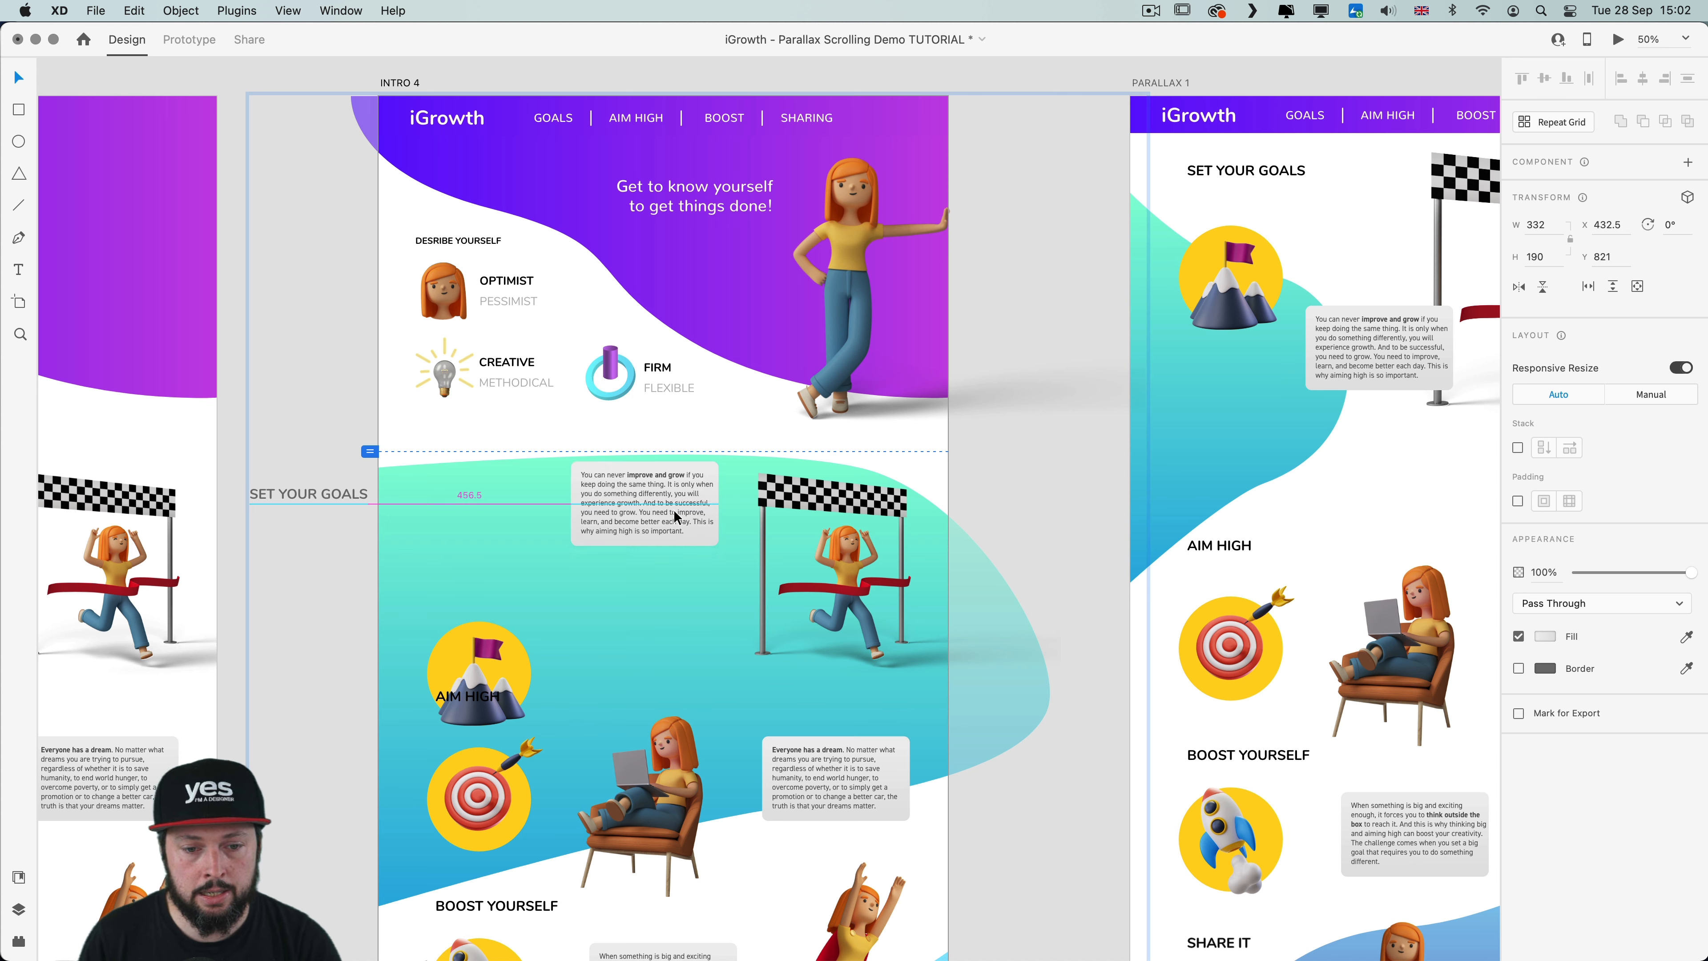
# Move the finish-line runner image on INTRO 4 horizontally off the artboard's right side to X 1259
pyautogui.click(795, 498)
pyautogui.moveTo(796, 498); pyautogui.dragTo(995, 499)
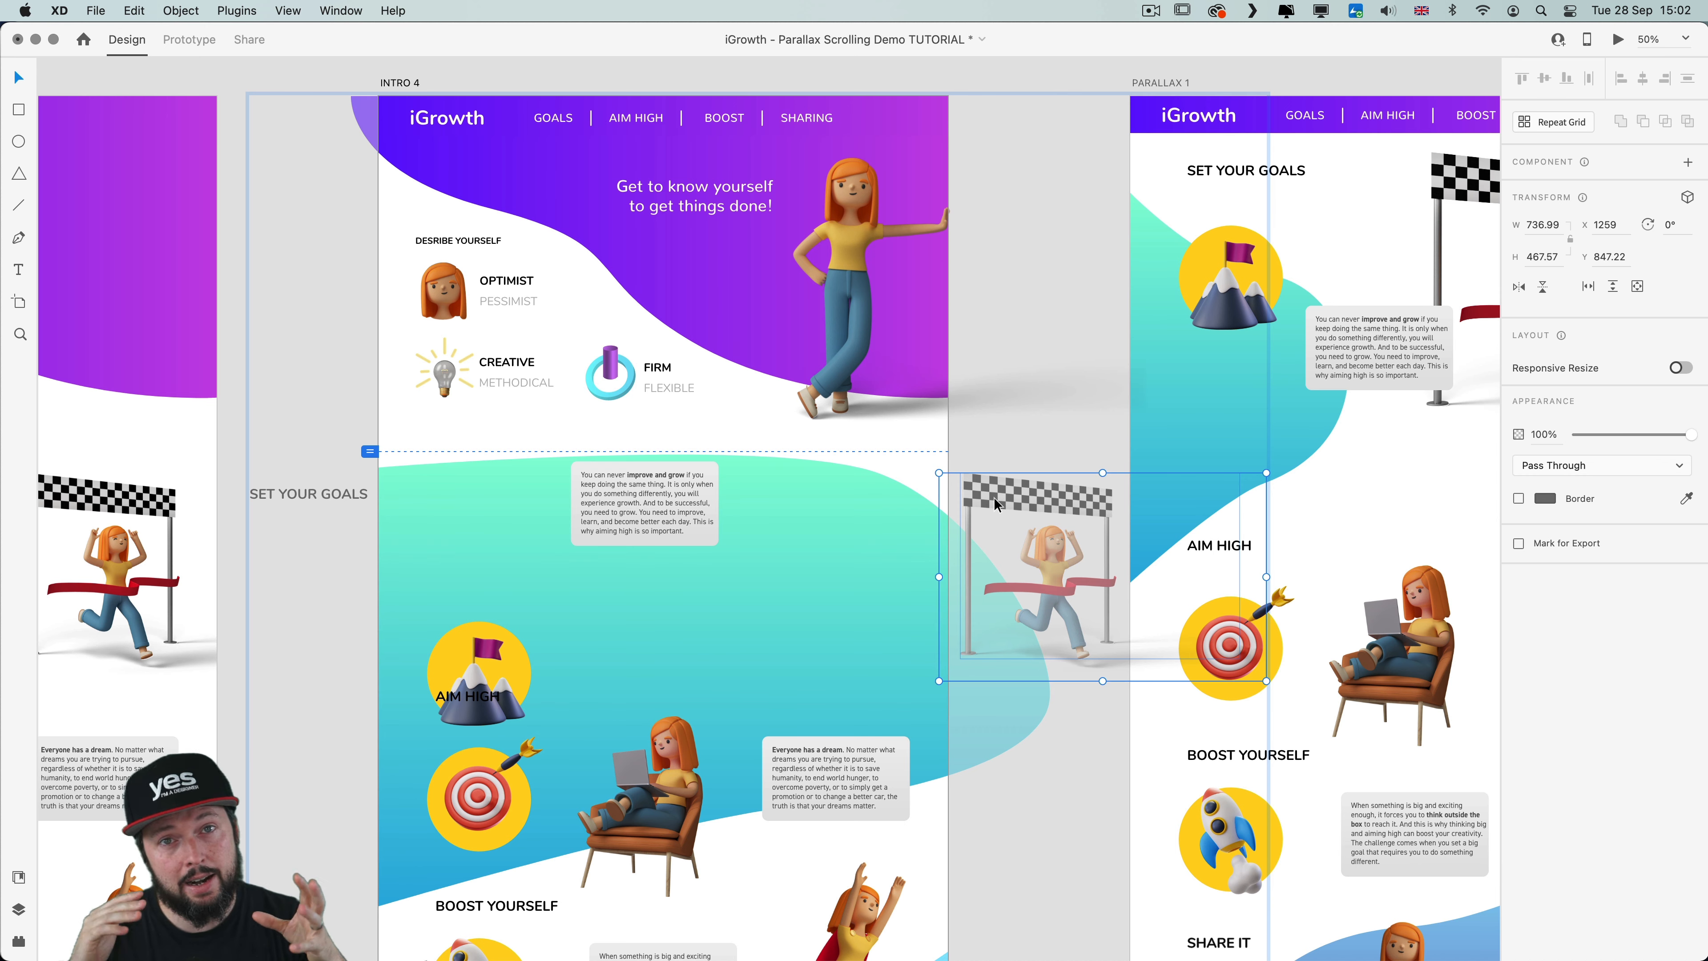
pyautogui.click(773, 439)
# Preview the tap transition between INTRO 4 and PARALLAX 1 back and forth several times, and close the preview
pyautogui.click(701, 420)
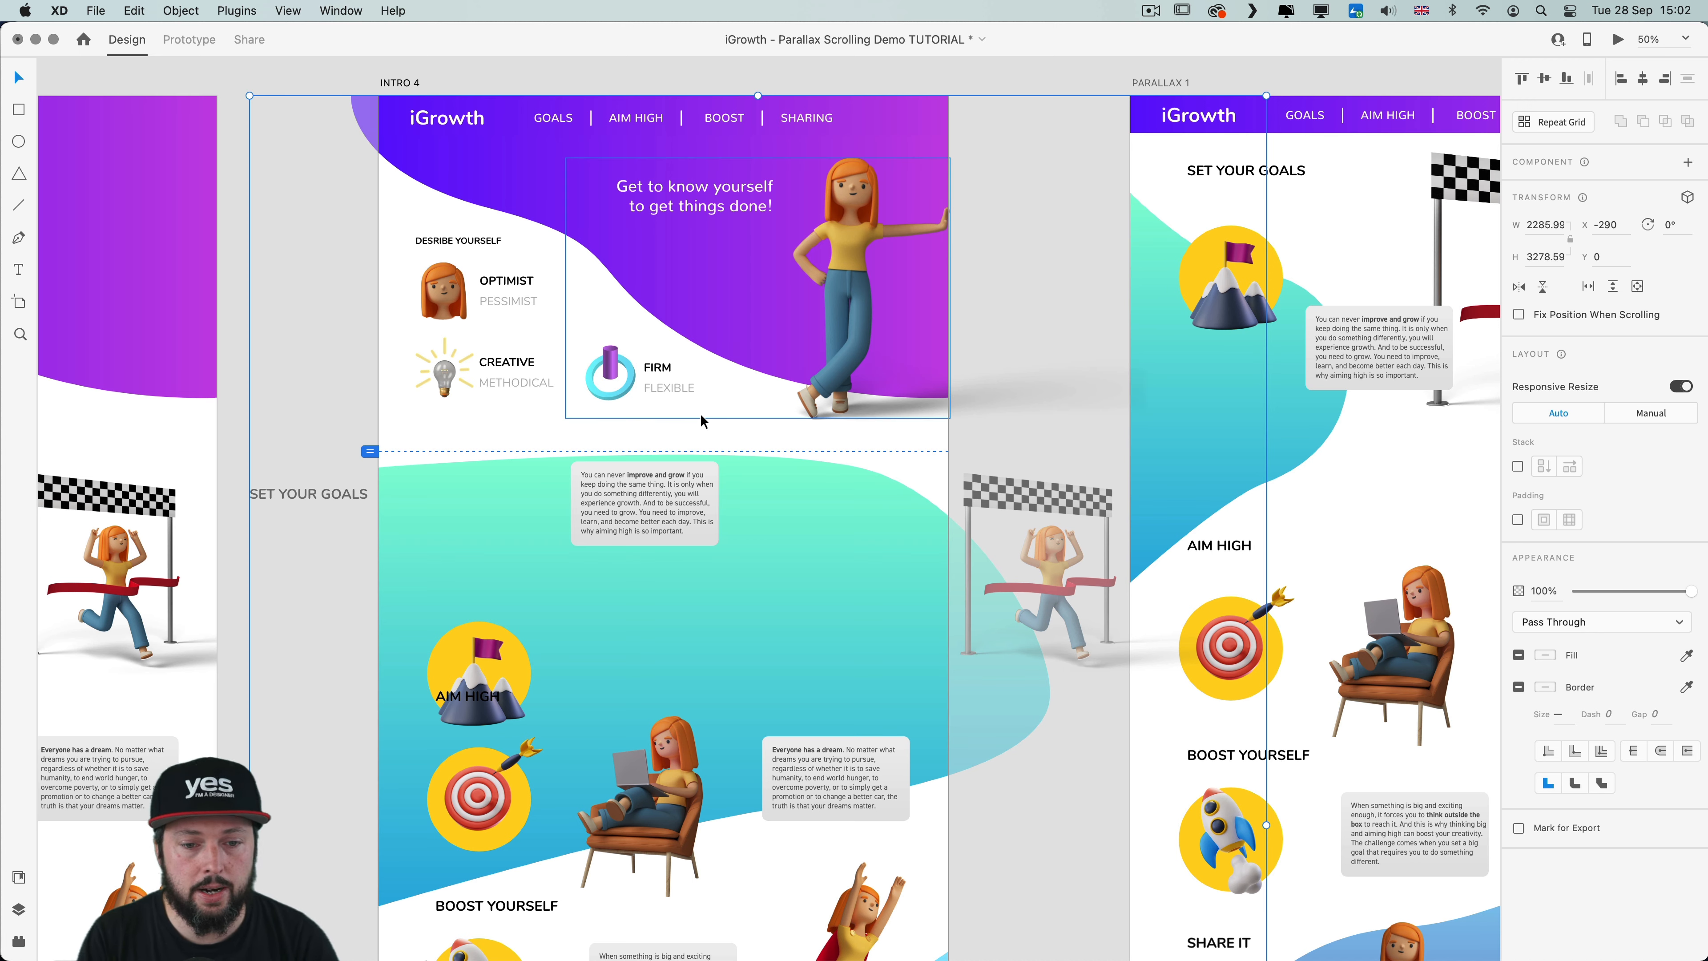
pyautogui.press('super+Return')
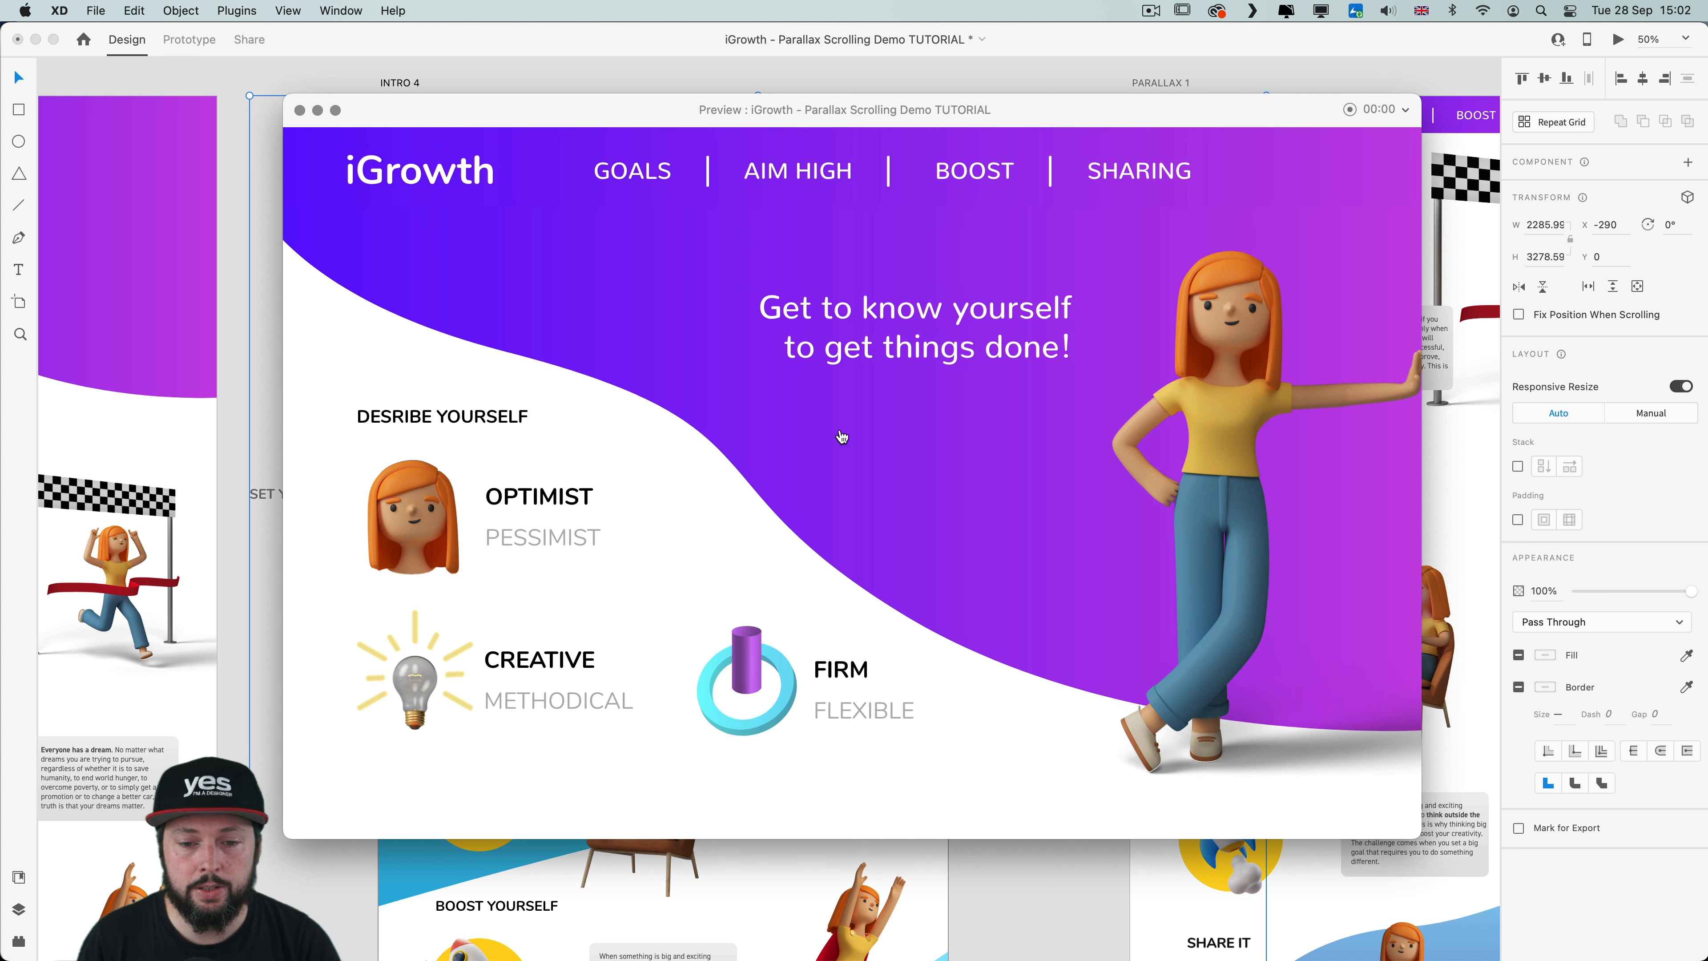
pyautogui.scroll(-10, 839, 430)
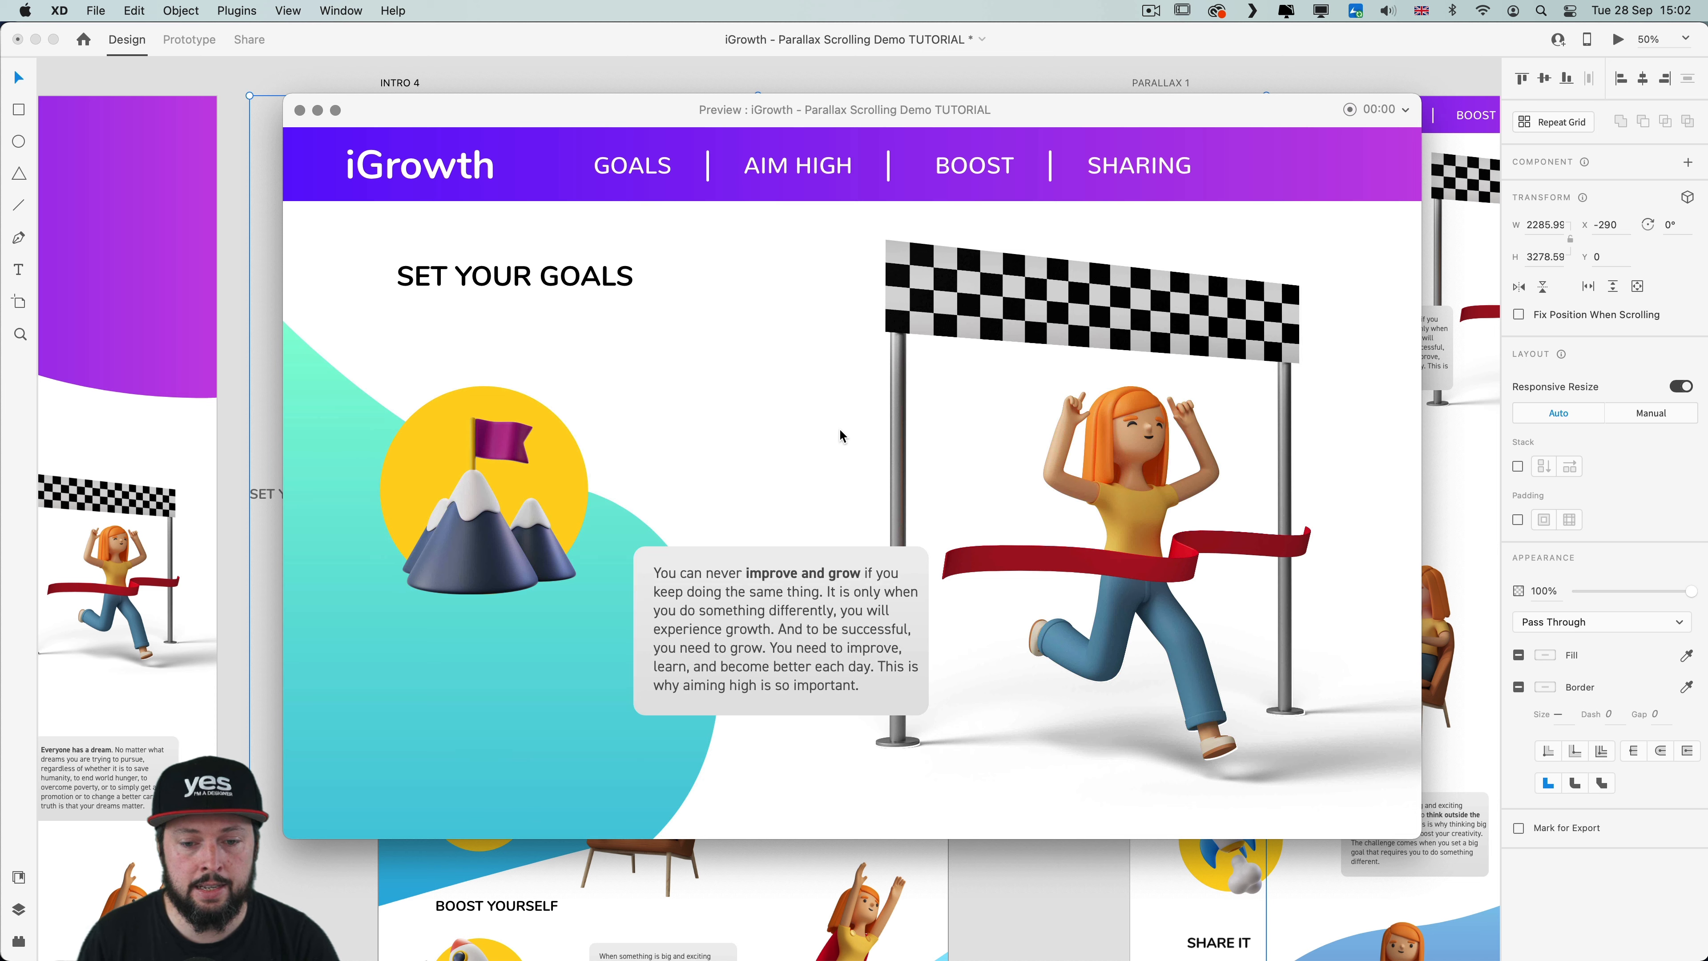
pyautogui.scroll(10, 840, 430)
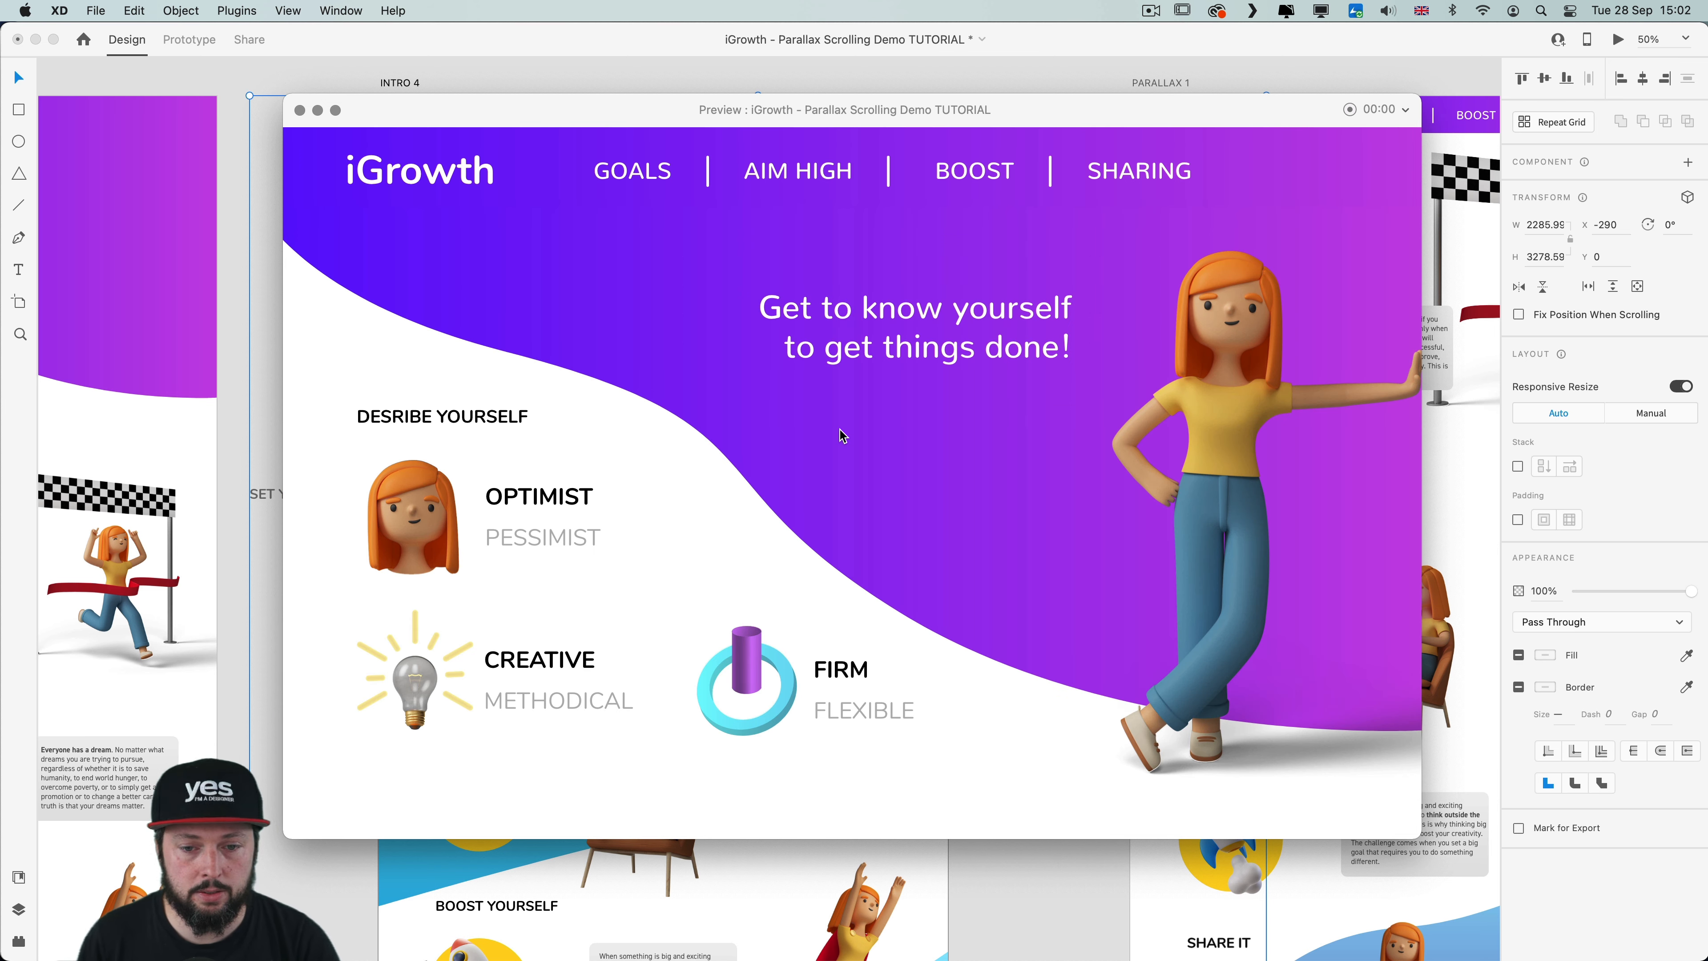
pyautogui.scroll(-9, 839, 430)
pyautogui.scroll(-1, 840, 430)
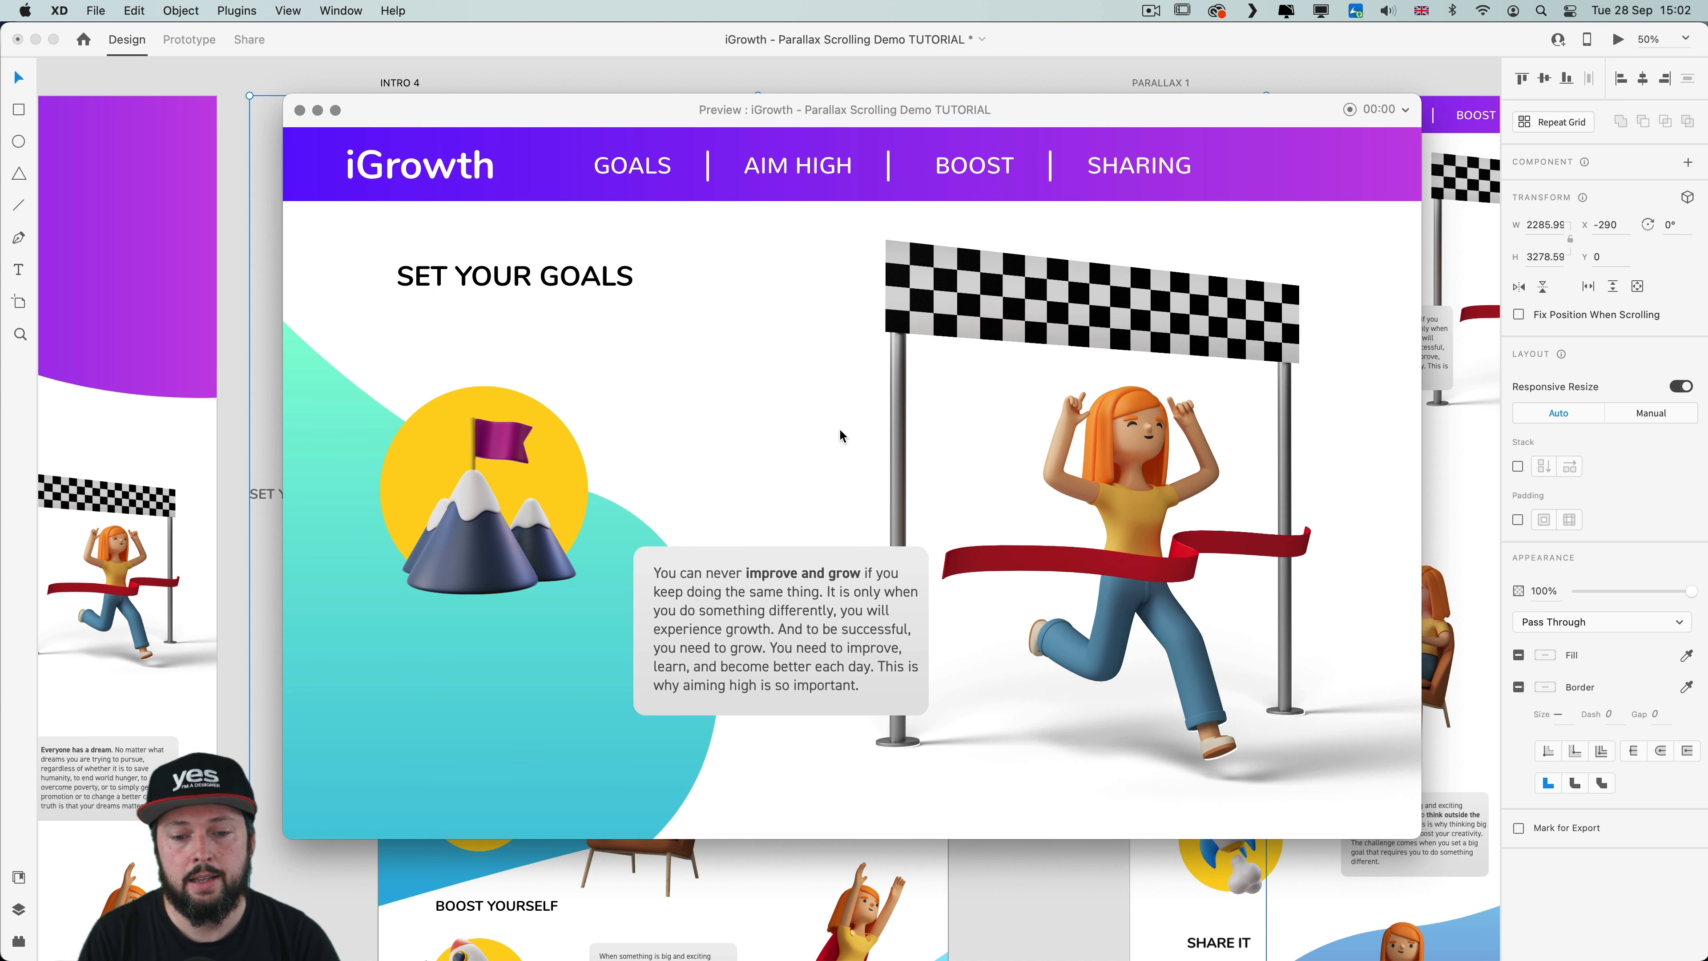
pyautogui.scroll(10, 840, 431)
pyautogui.scroll(-10, 841, 430)
pyautogui.scroll(-1, 841, 430)
pyautogui.scroll(10, 841, 430)
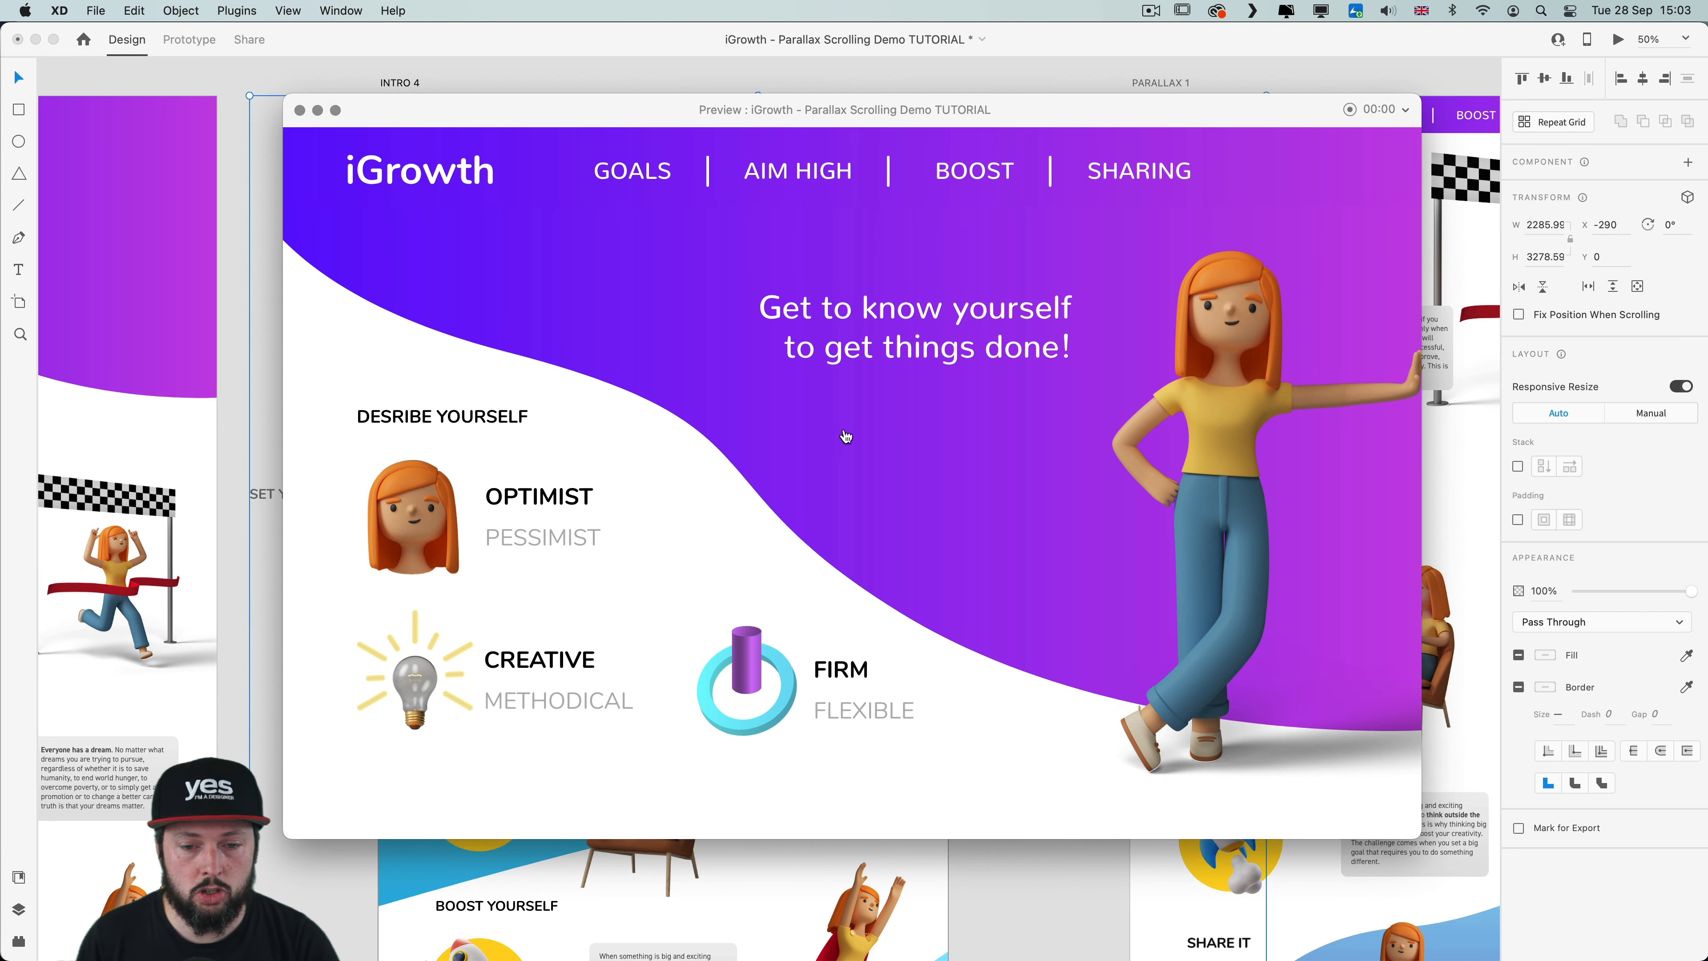
pyautogui.scroll(-9, 845, 430)
pyautogui.scroll(-2, 846, 431)
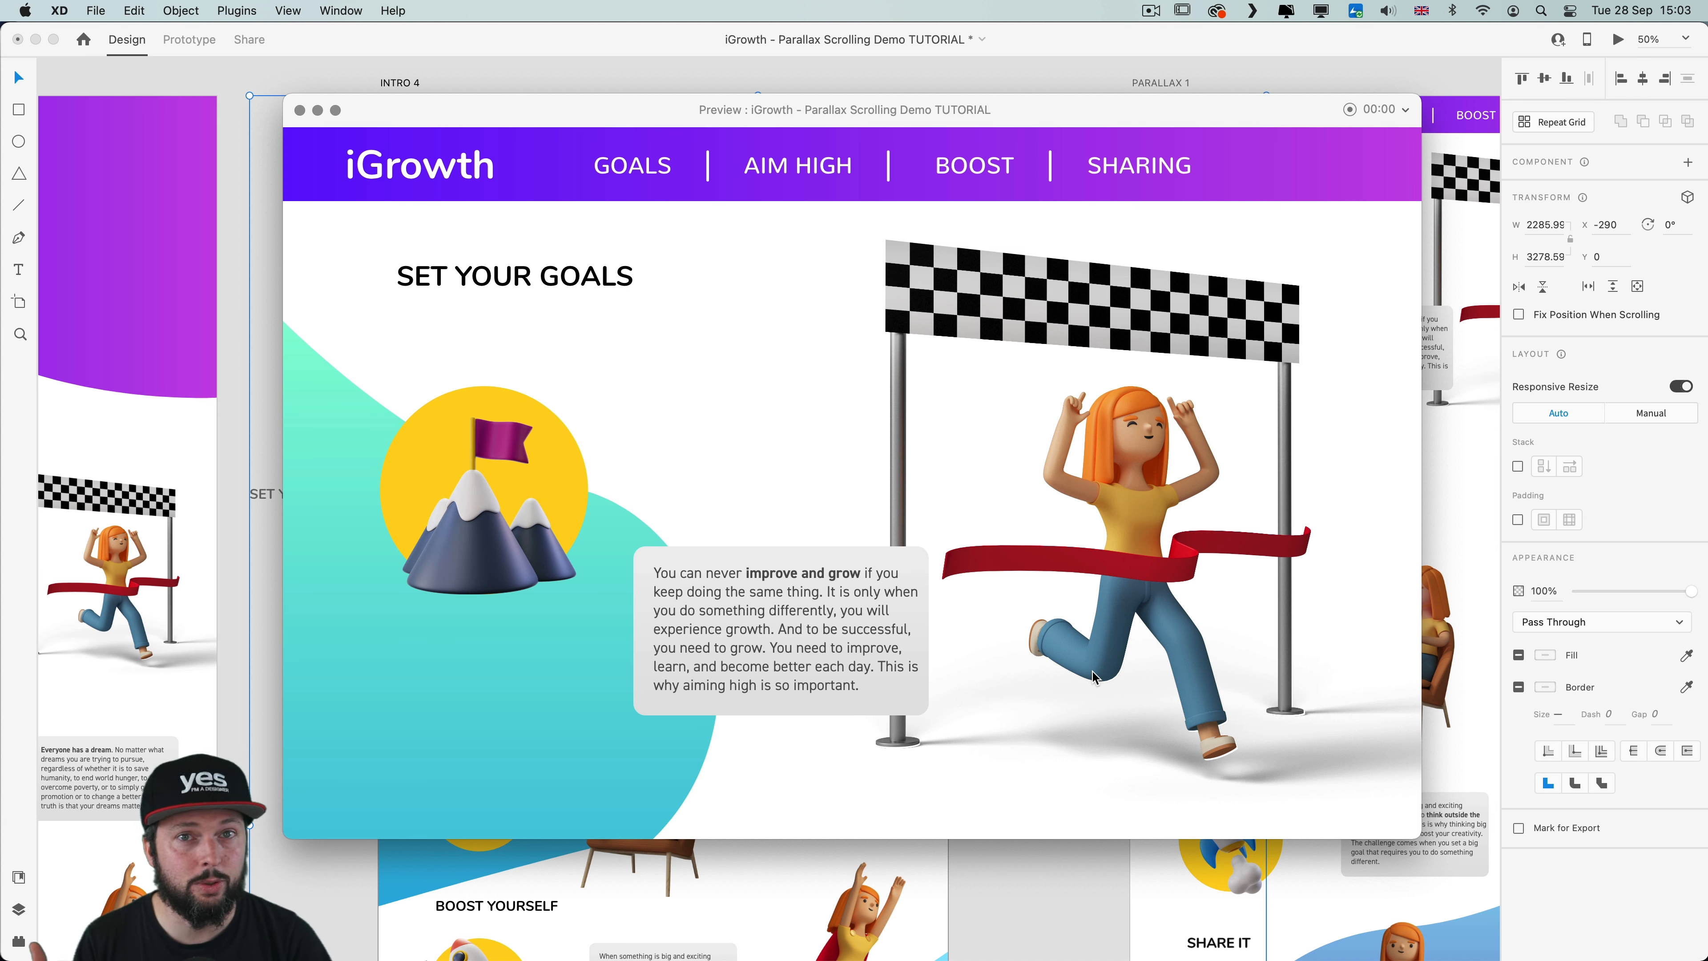
pyautogui.press('super+w')
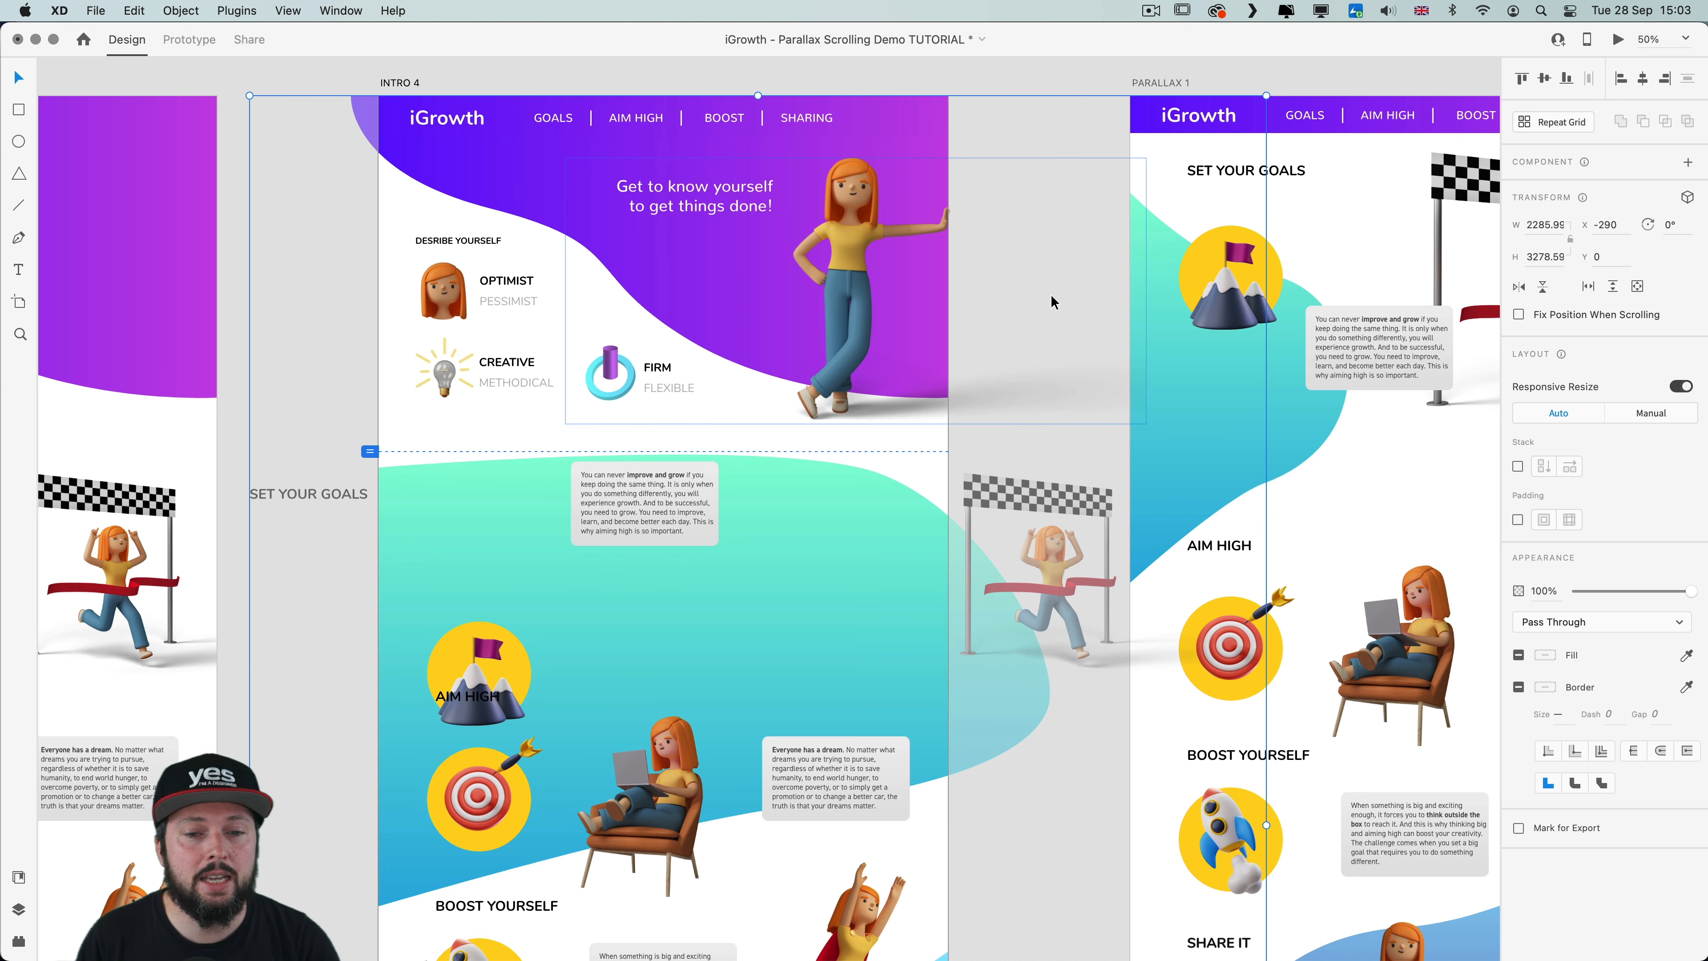
# Change the trigger of the INTRO 4 to PARALLAX 1 interaction to Drag in Prototype mode
pyautogui.hotkey('ctrl', 'Tab')
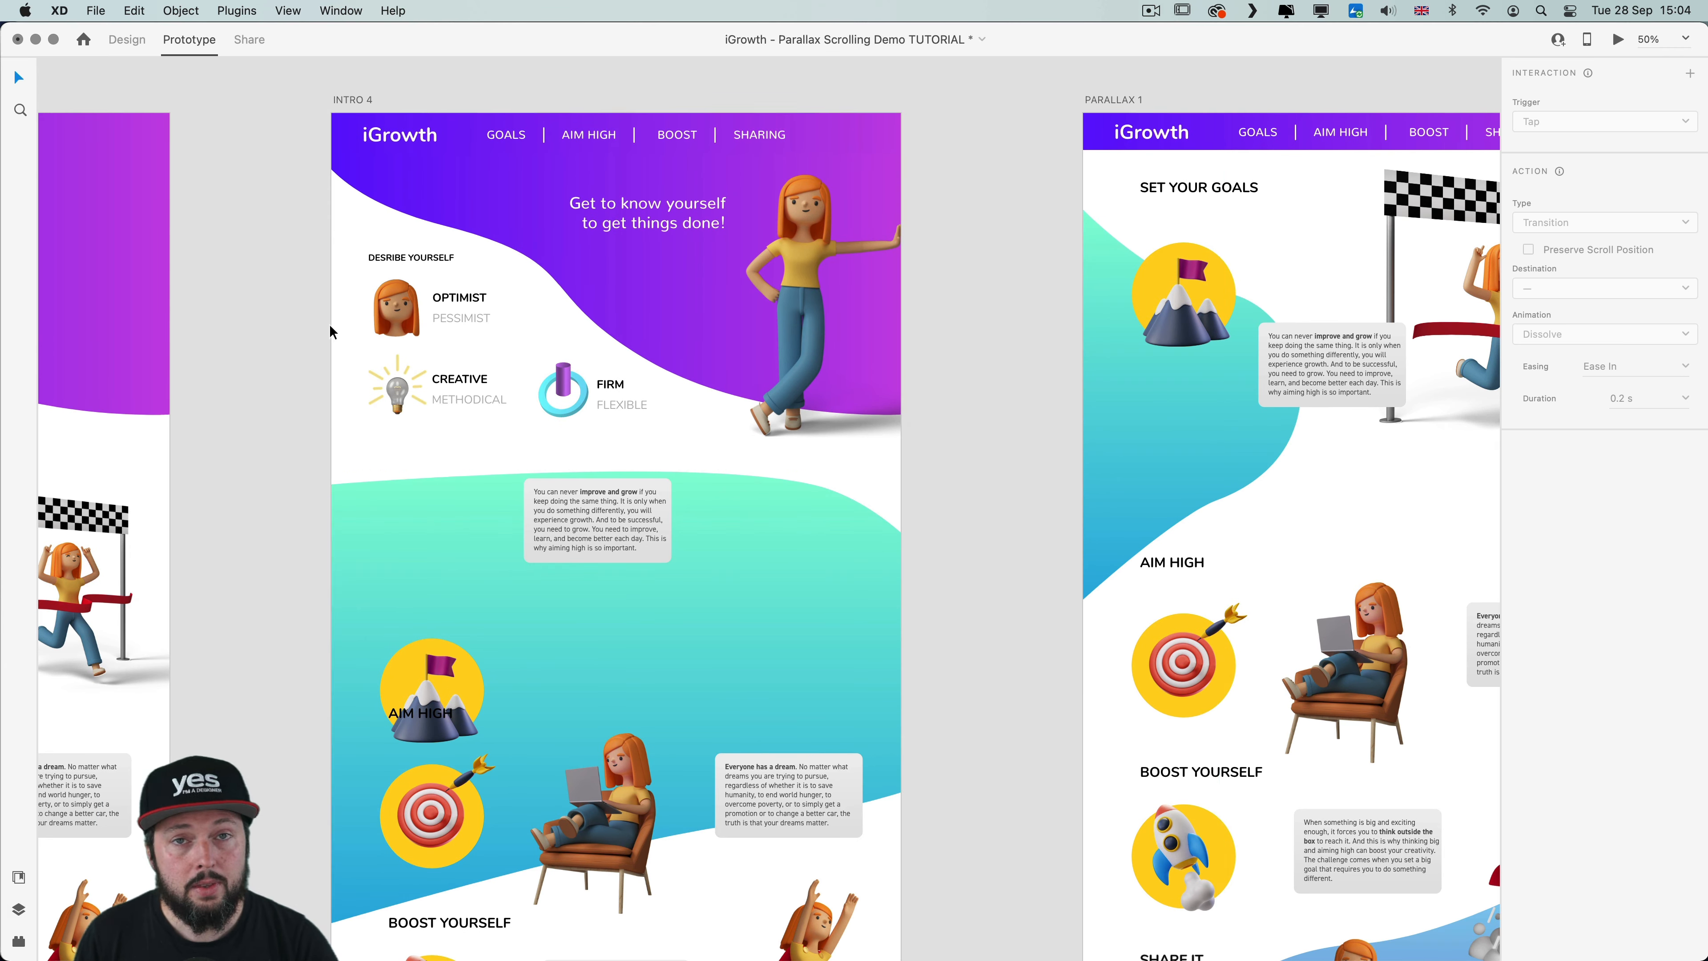
pyautogui.click(962, 707)
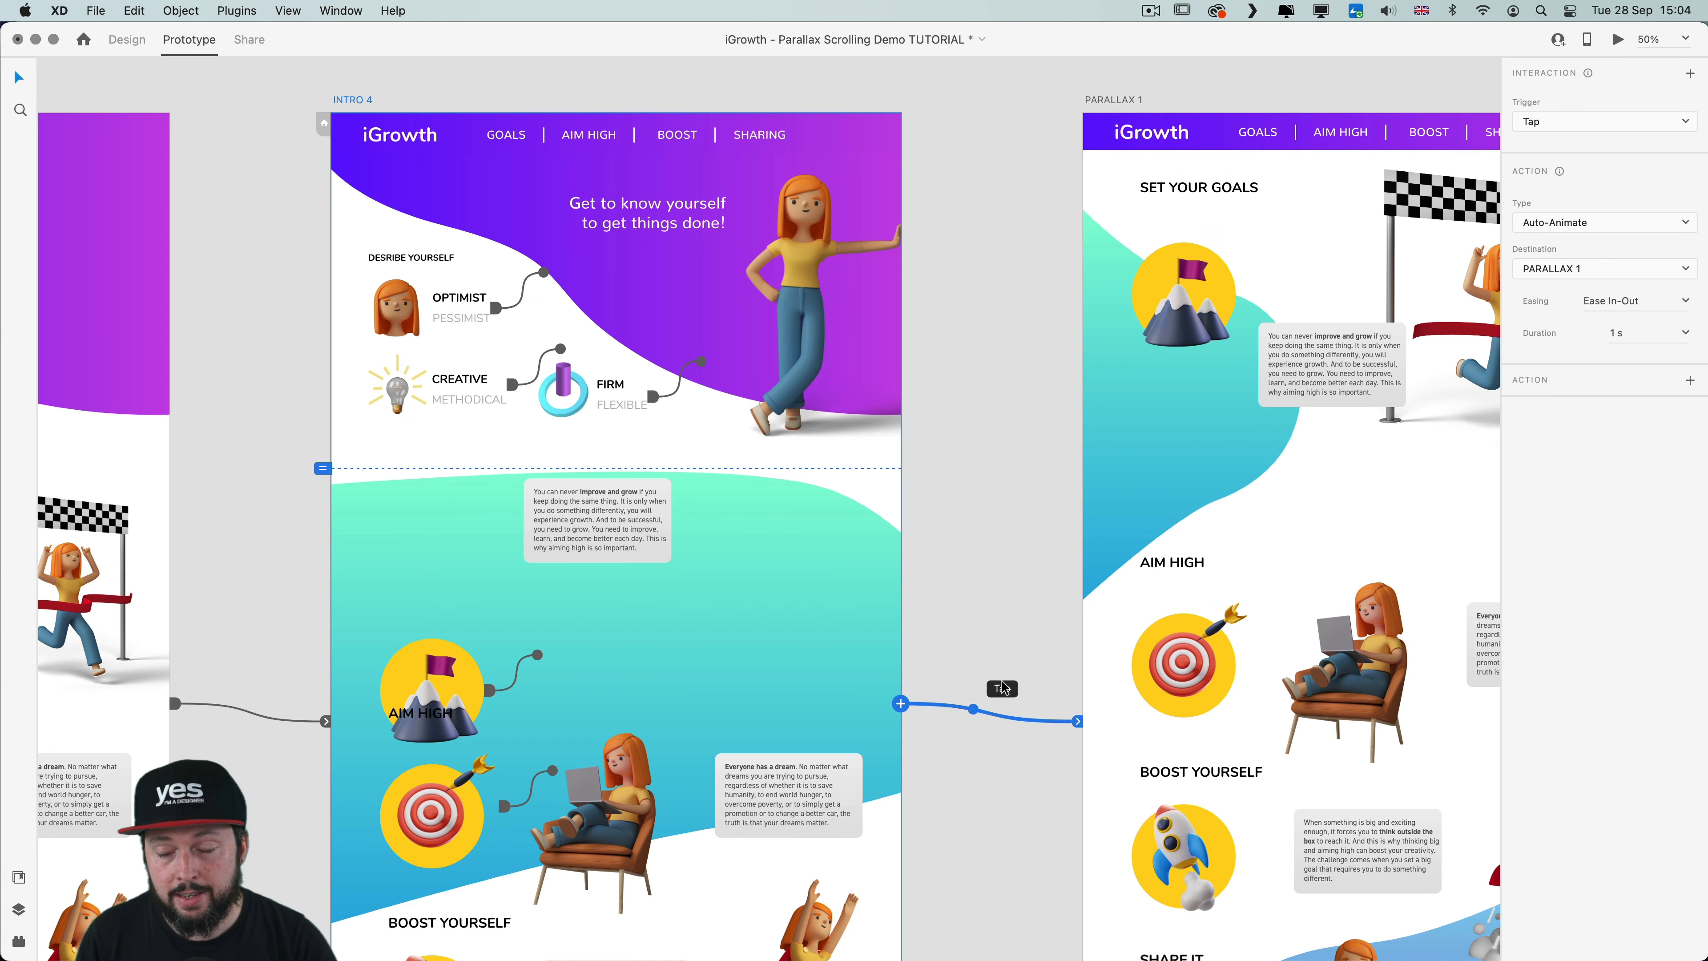
pyautogui.click(1546, 121)
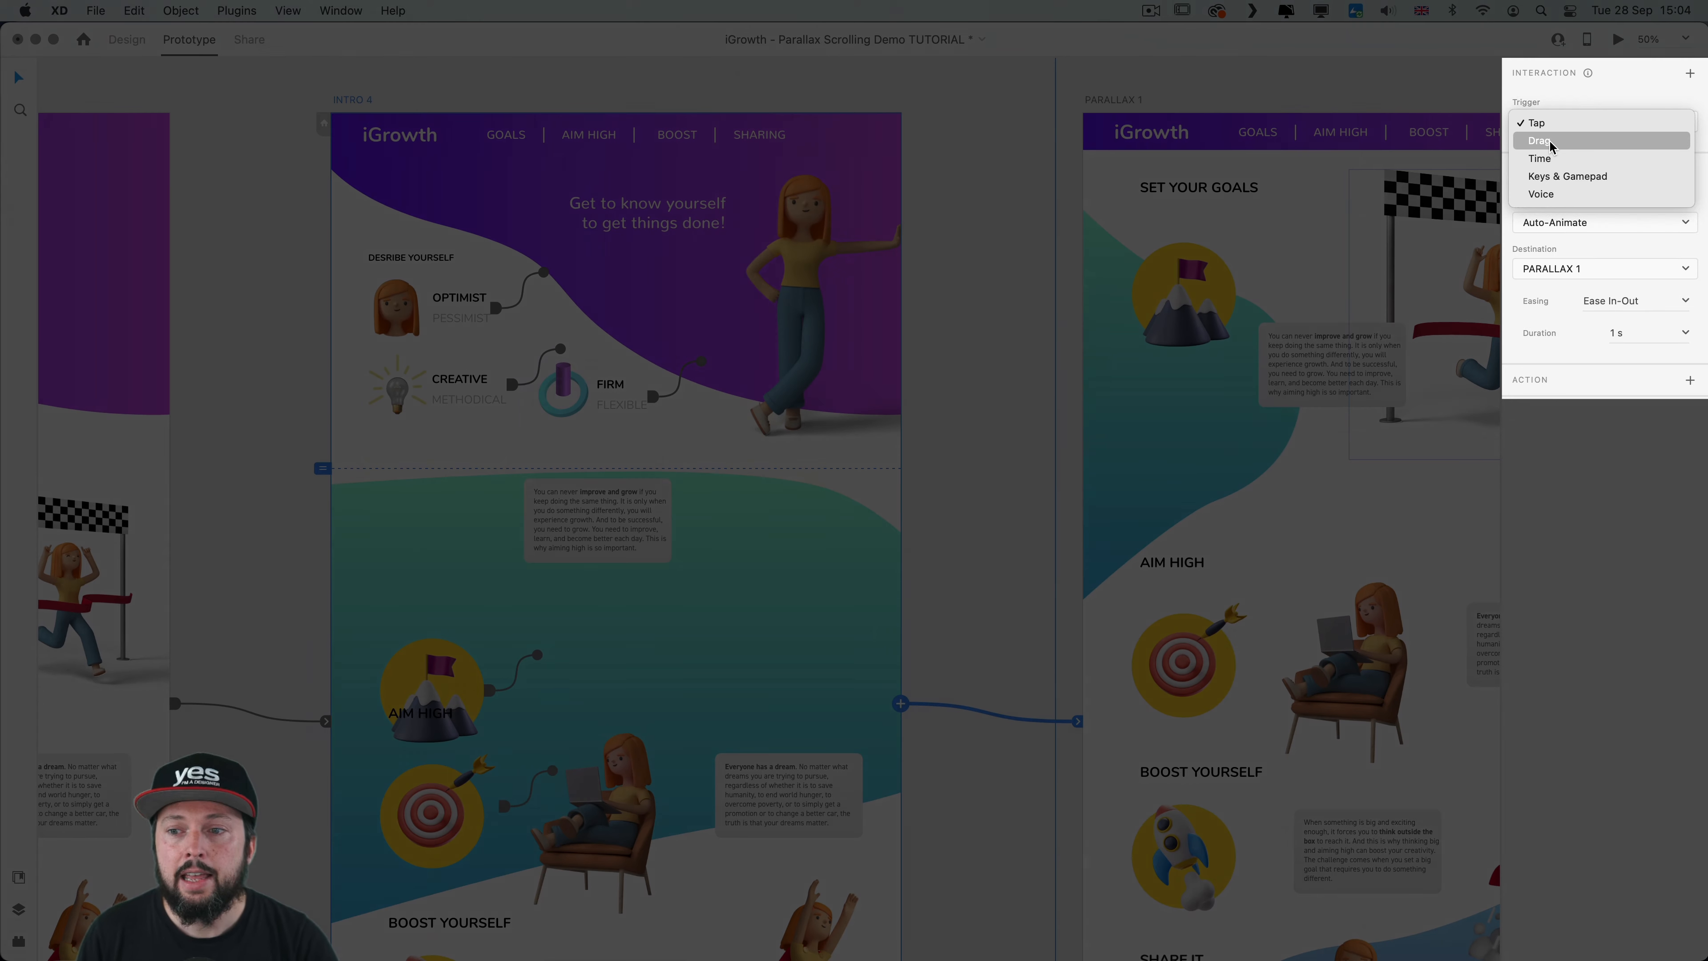
pyautogui.click(1539, 140)
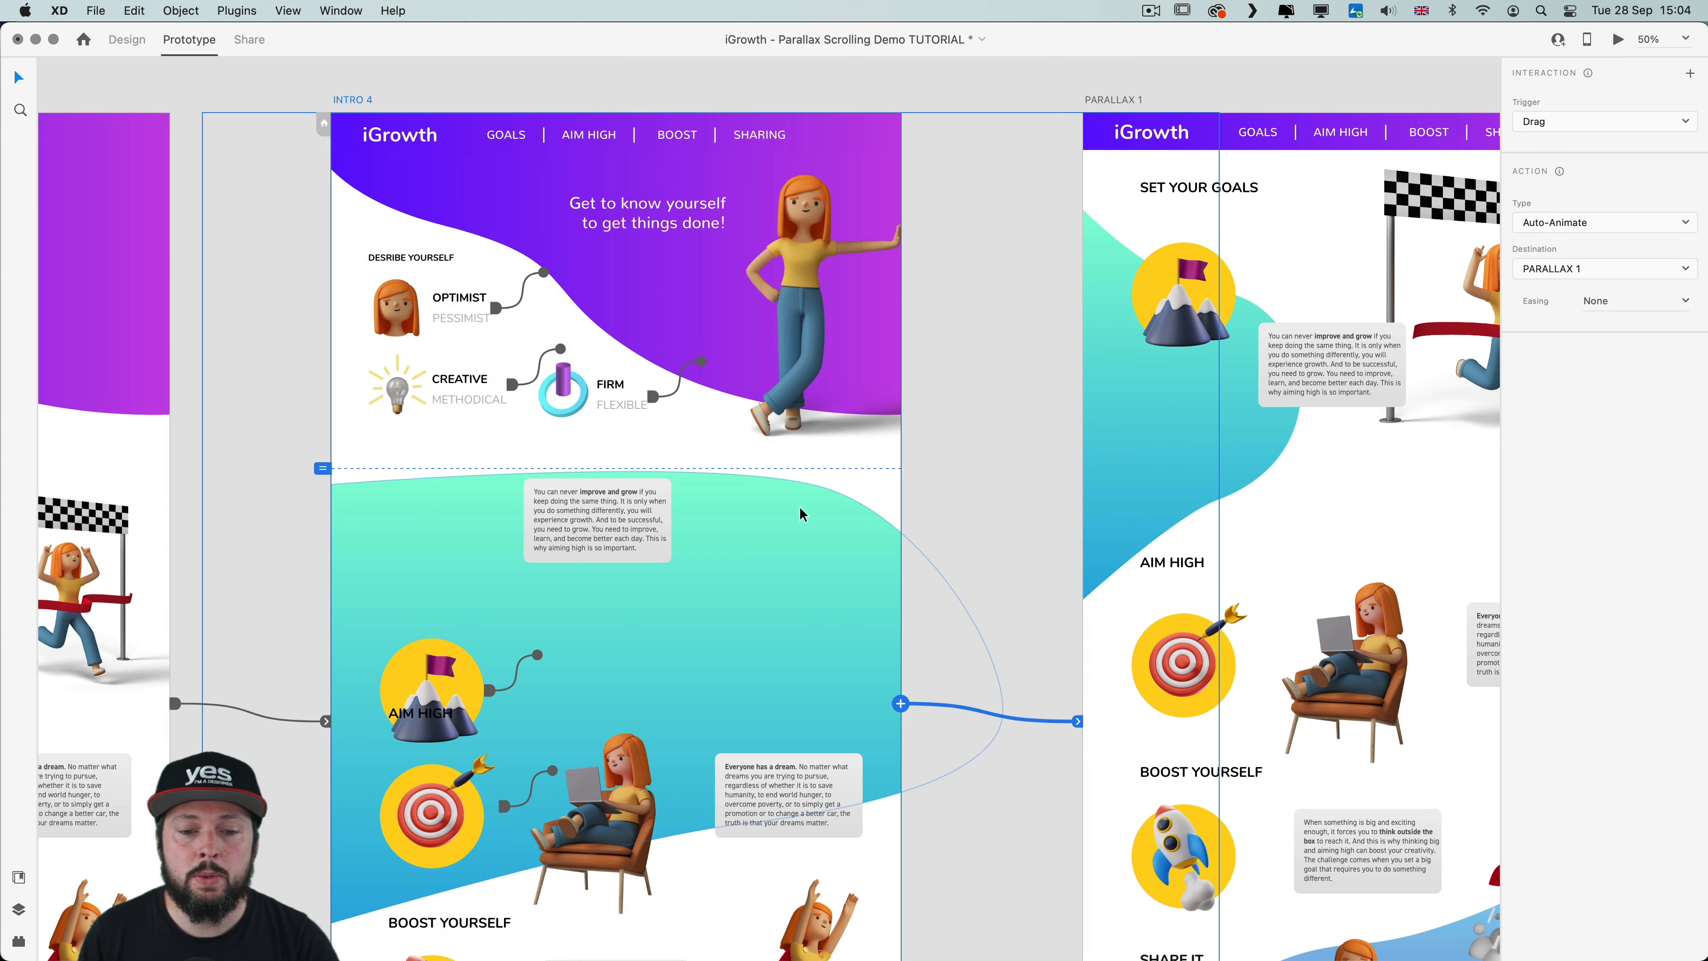
# Preview the drag-triggered transition between INTRO 4 and PARALLAX 1 by dragging back and forth repeatedly, and leave the preview
pyautogui.press('super+Return')
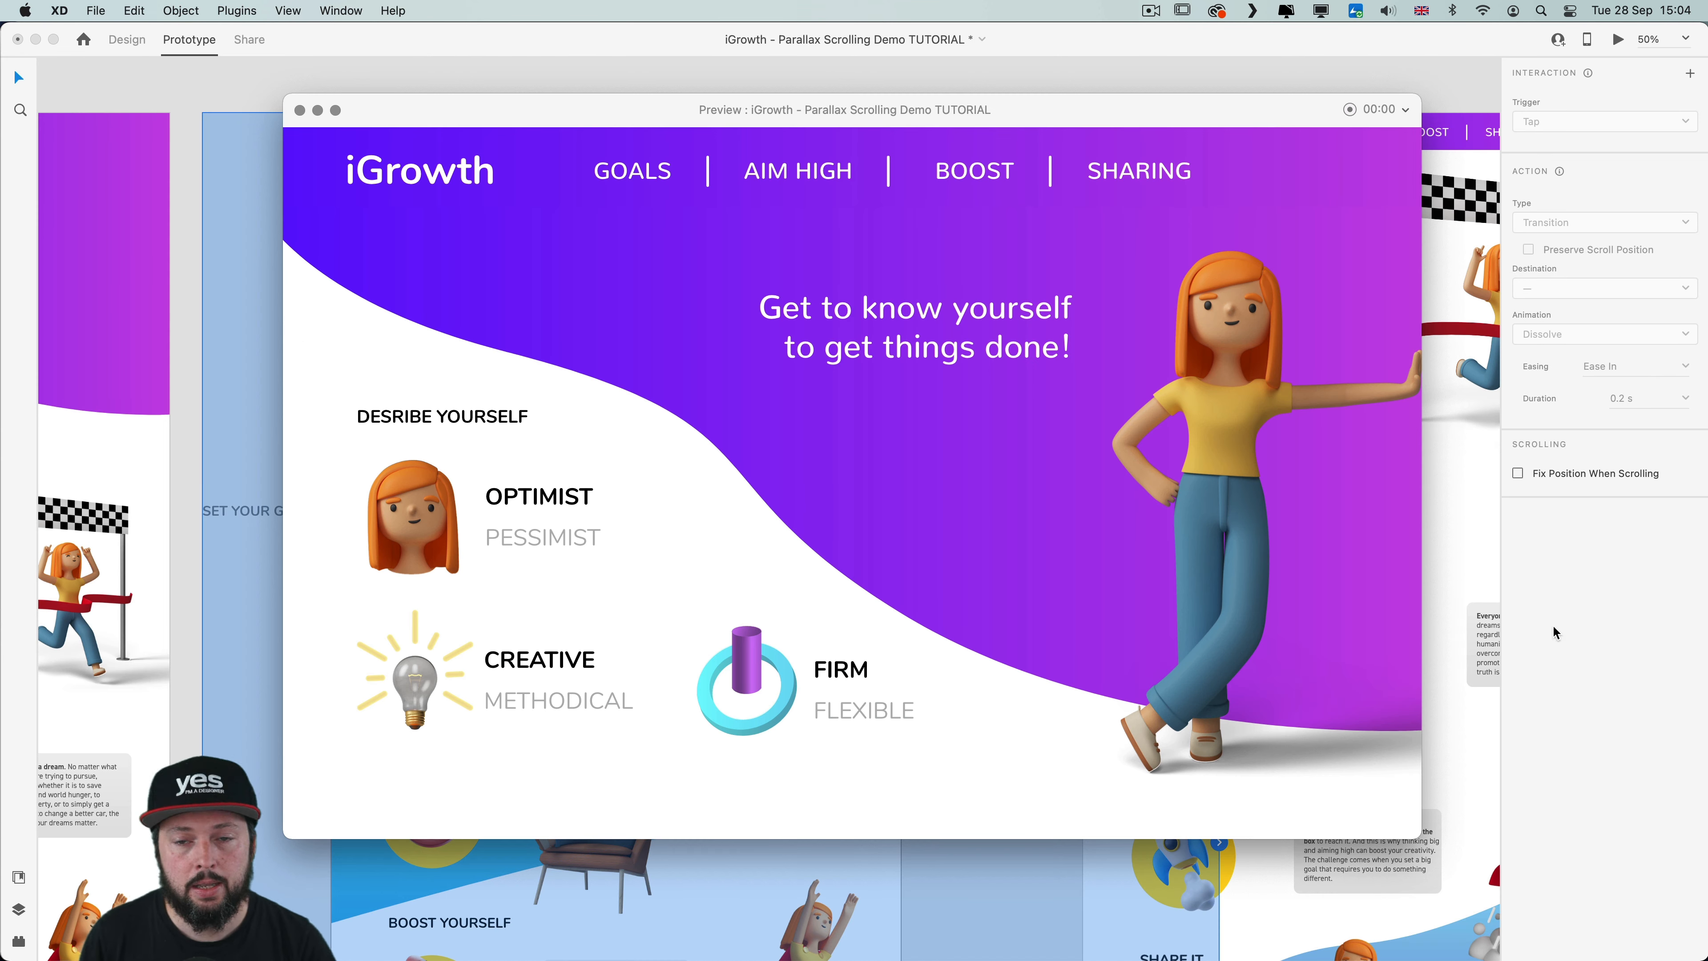
pyautogui.scroll(-10, 1237, 475)
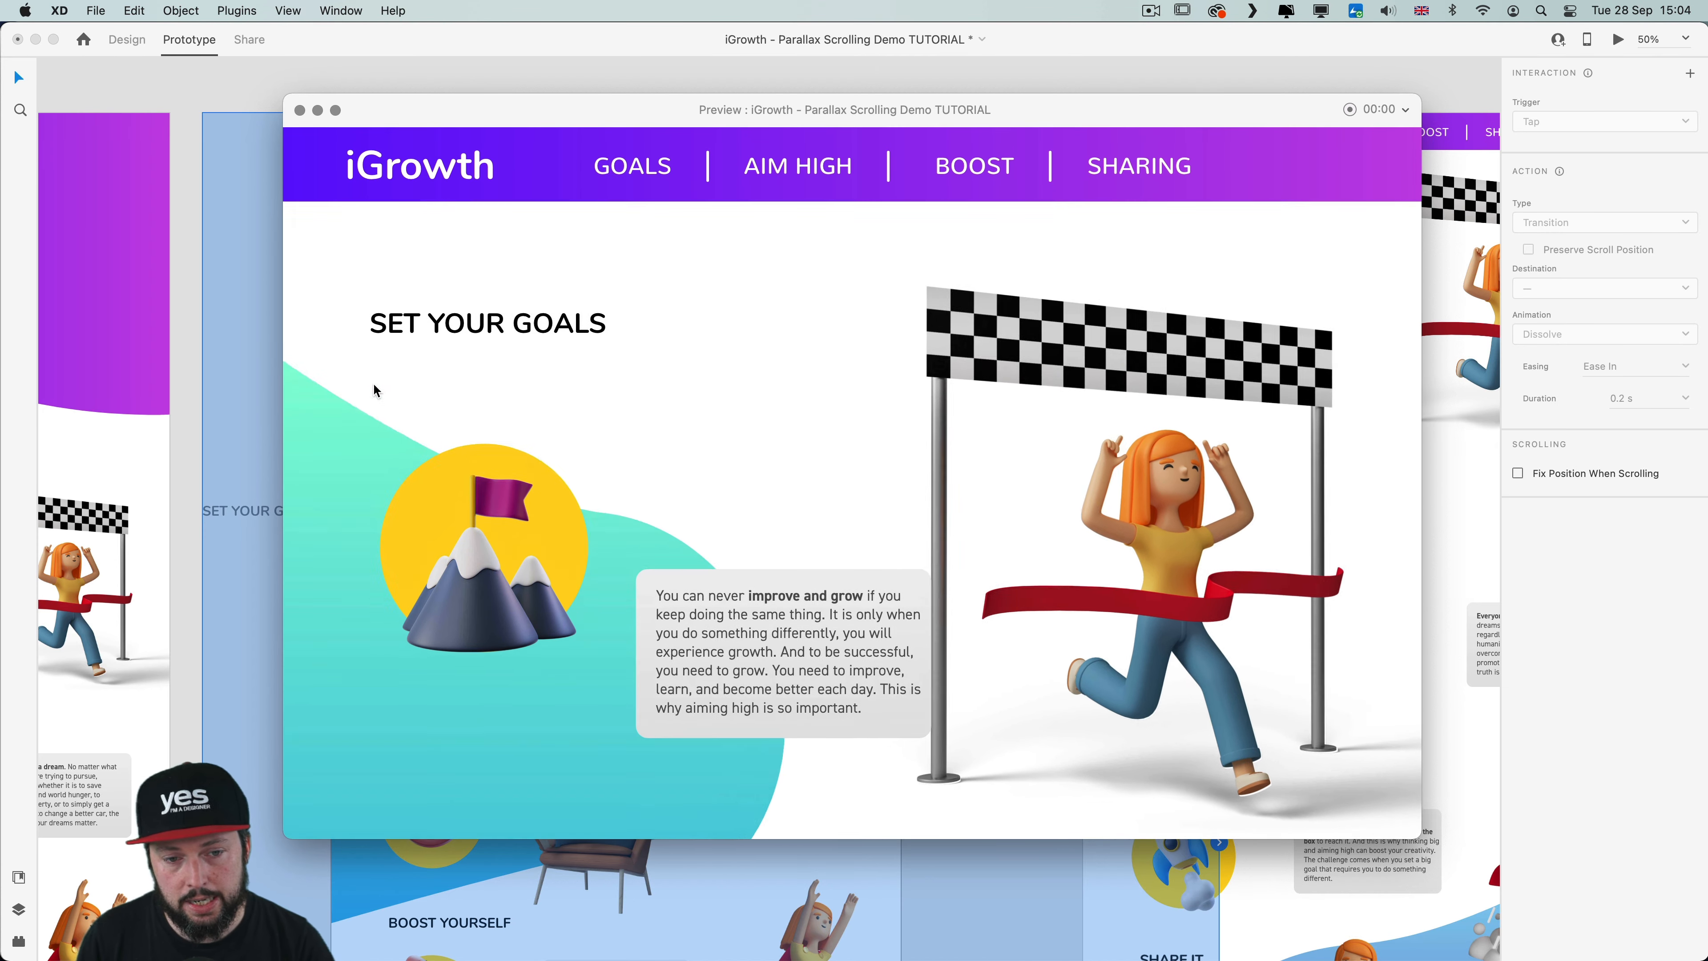
pyautogui.scroll(10, 736, 411)
pyautogui.scroll(-10, 1262, 433)
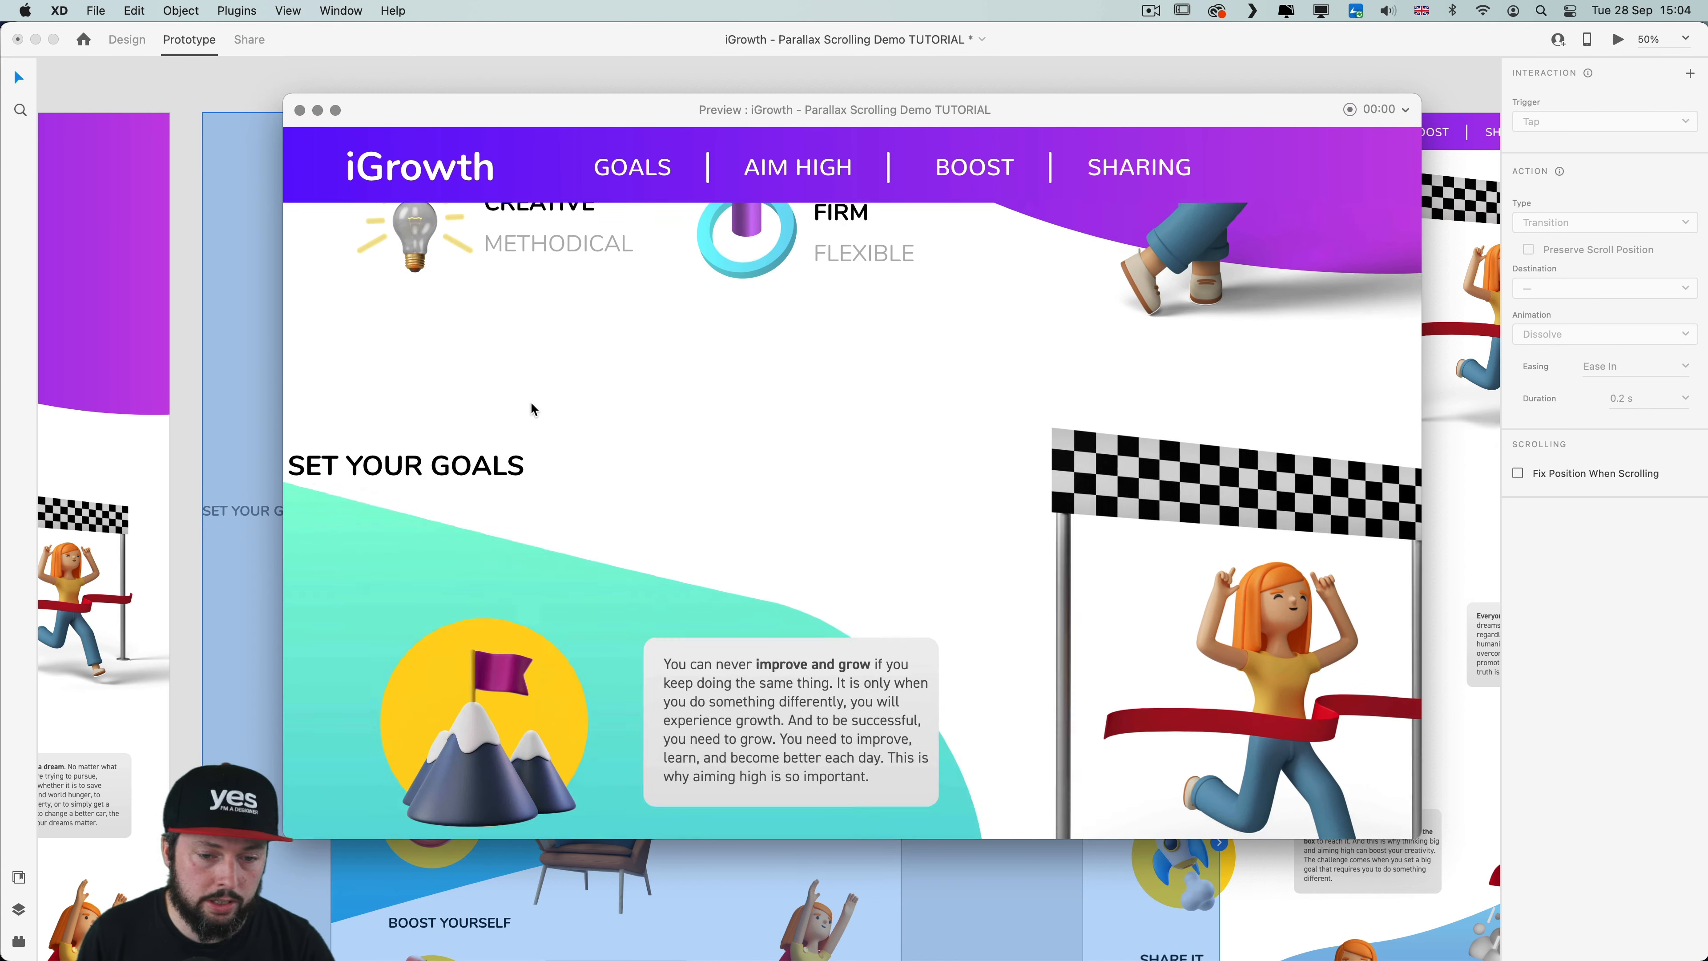
pyautogui.scroll(5, 1018, 442)
pyautogui.scroll(-6, 557, 389)
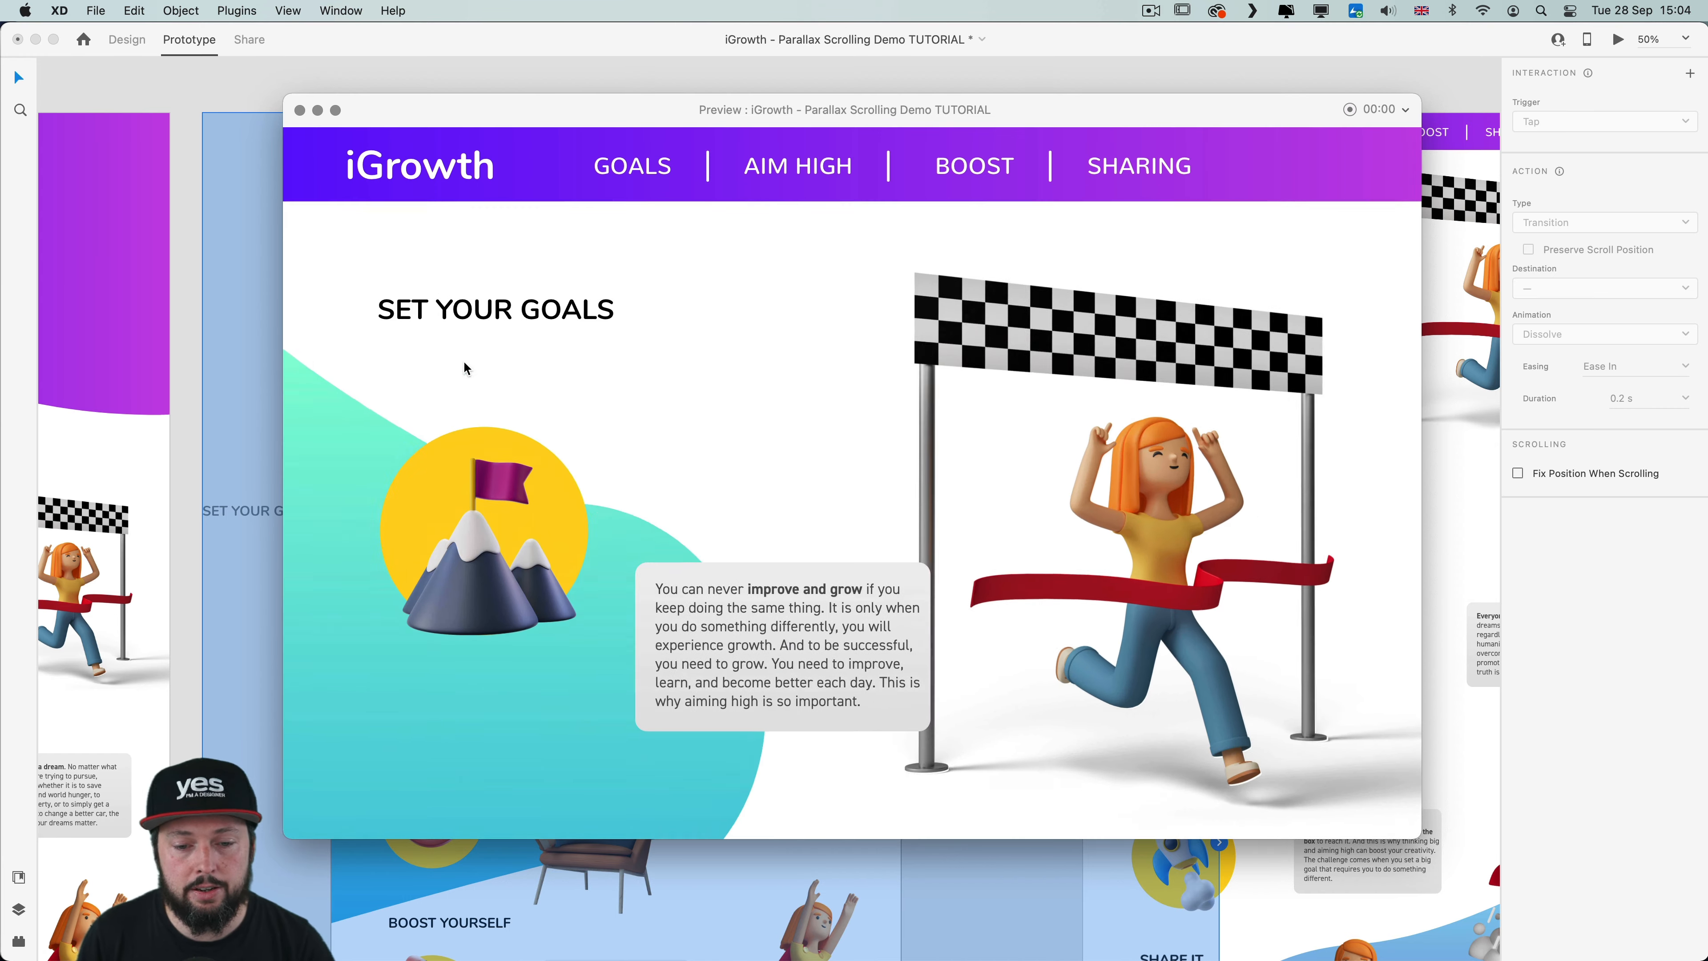
pyautogui.scroll(8, 1102, 412)
pyautogui.scroll(-2, 729, 391)
pyautogui.scroll(-4, 730, 390)
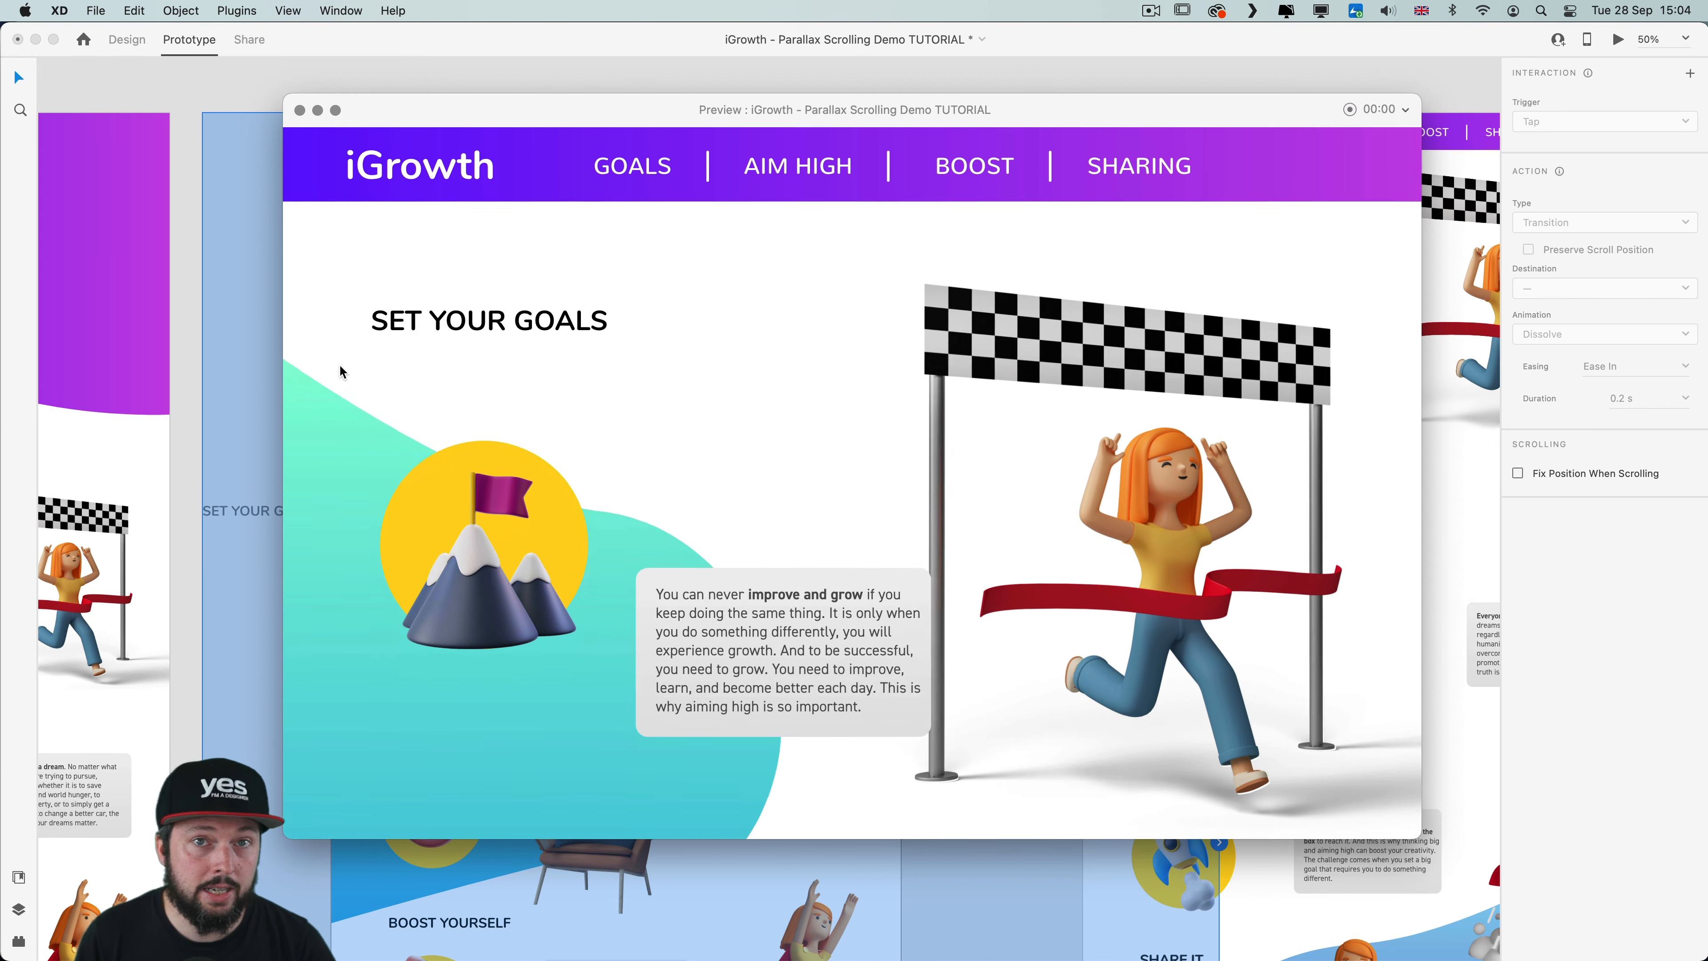
pyautogui.scroll(2, 521, 387)
pyautogui.scroll(5, 522, 387)
pyautogui.scroll(-5, 964, 428)
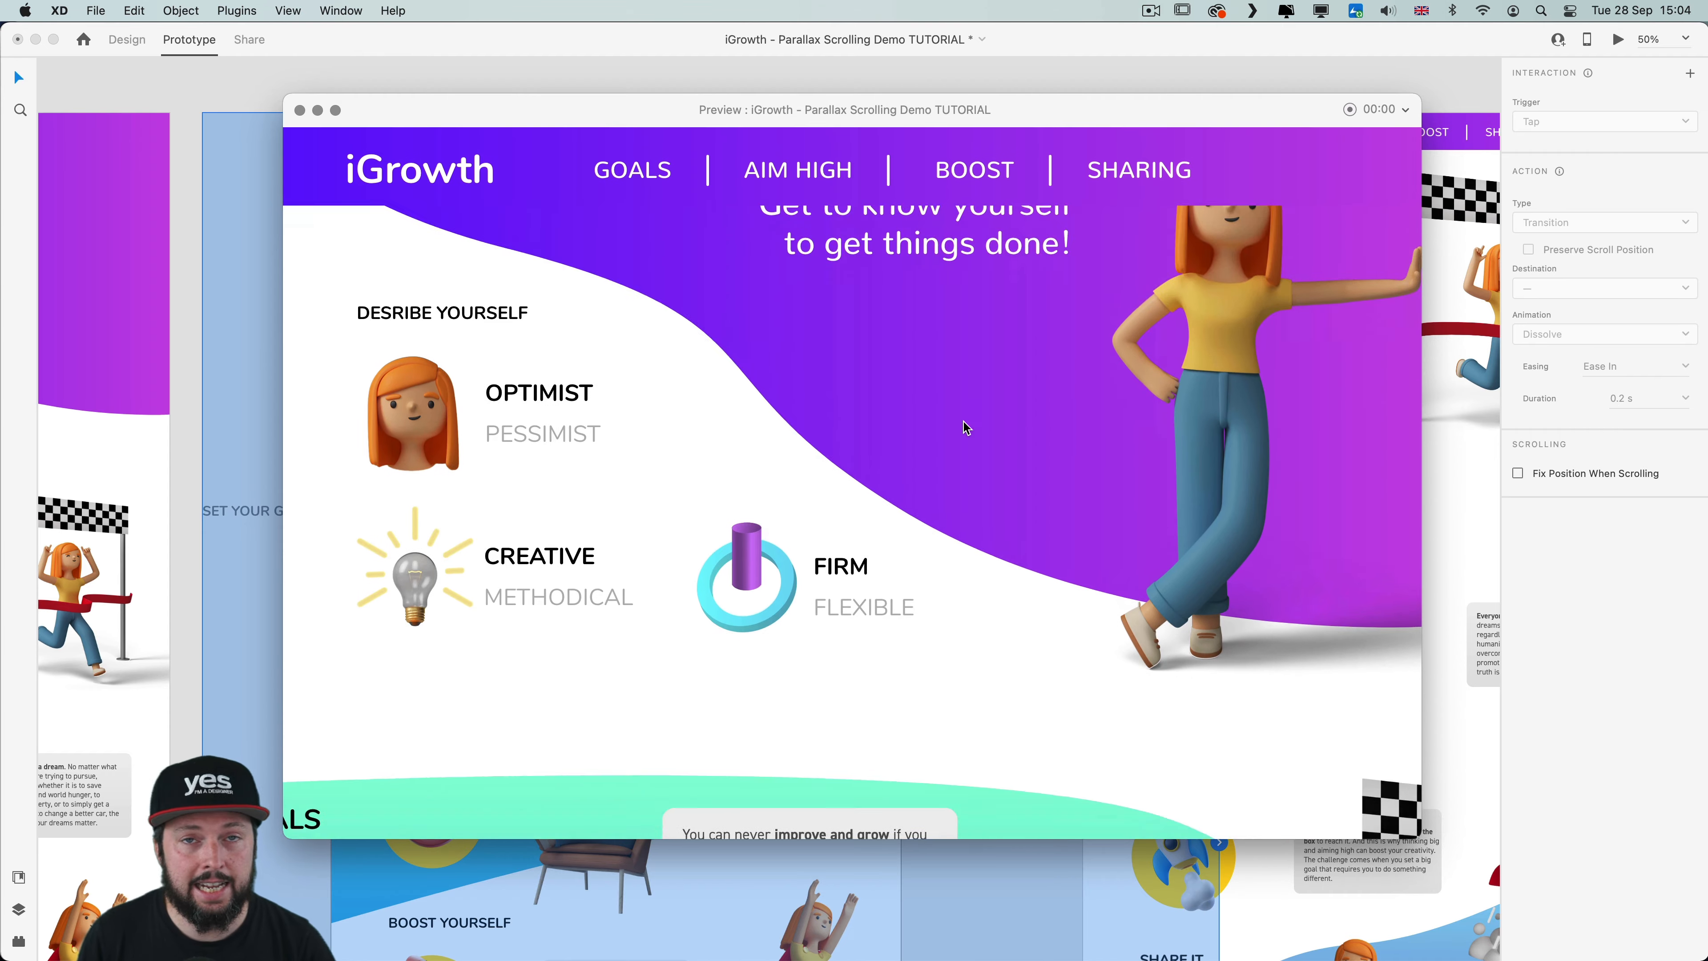
pyautogui.scroll(3, 450, 412)
pyautogui.scroll(-5, 873, 437)
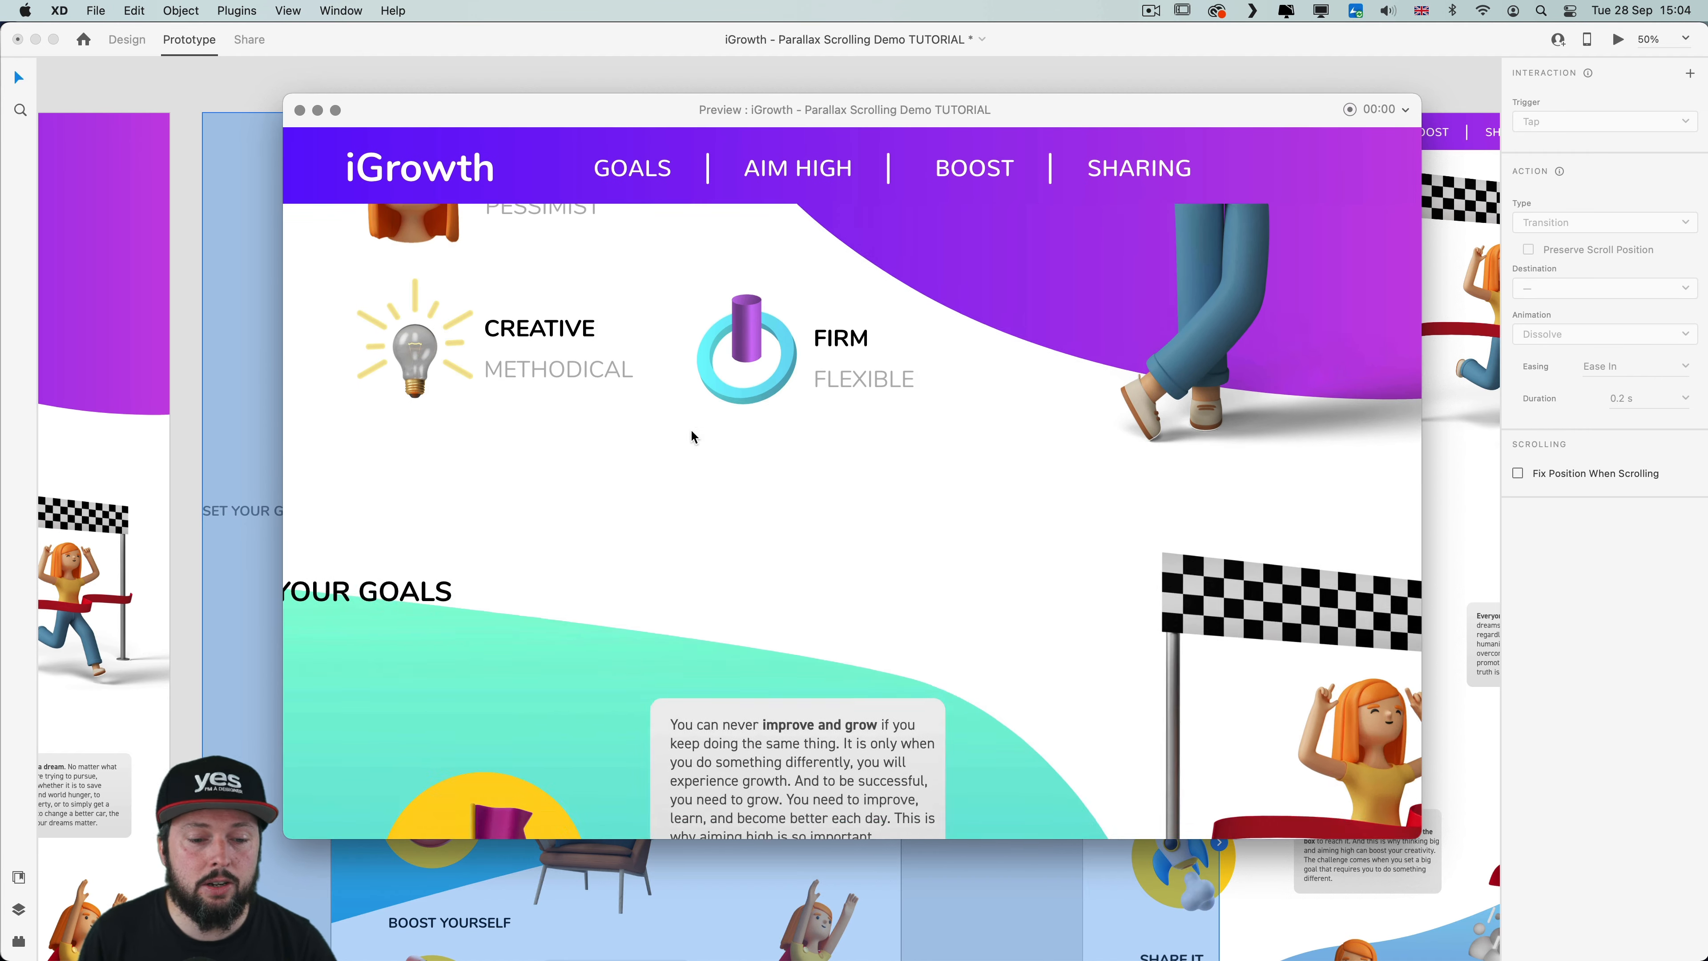
pyautogui.scroll(4, 686, 457)
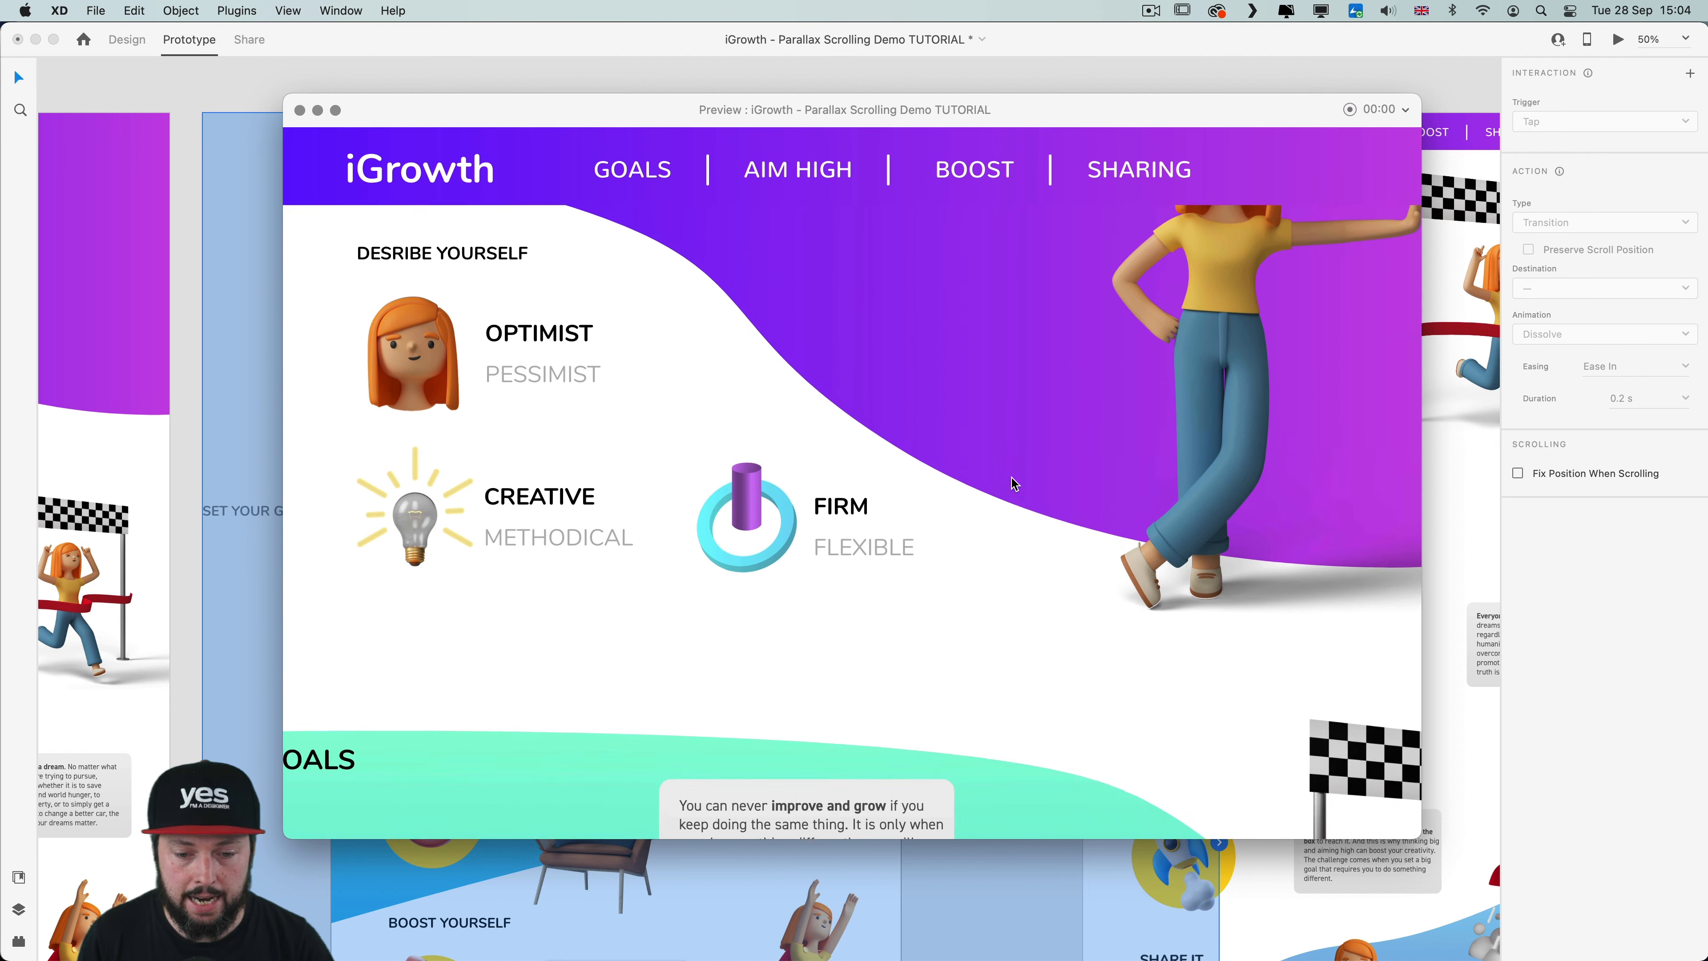
pyautogui.scroll(-3, 824, 584)
pyautogui.scroll(-3, 520, 458)
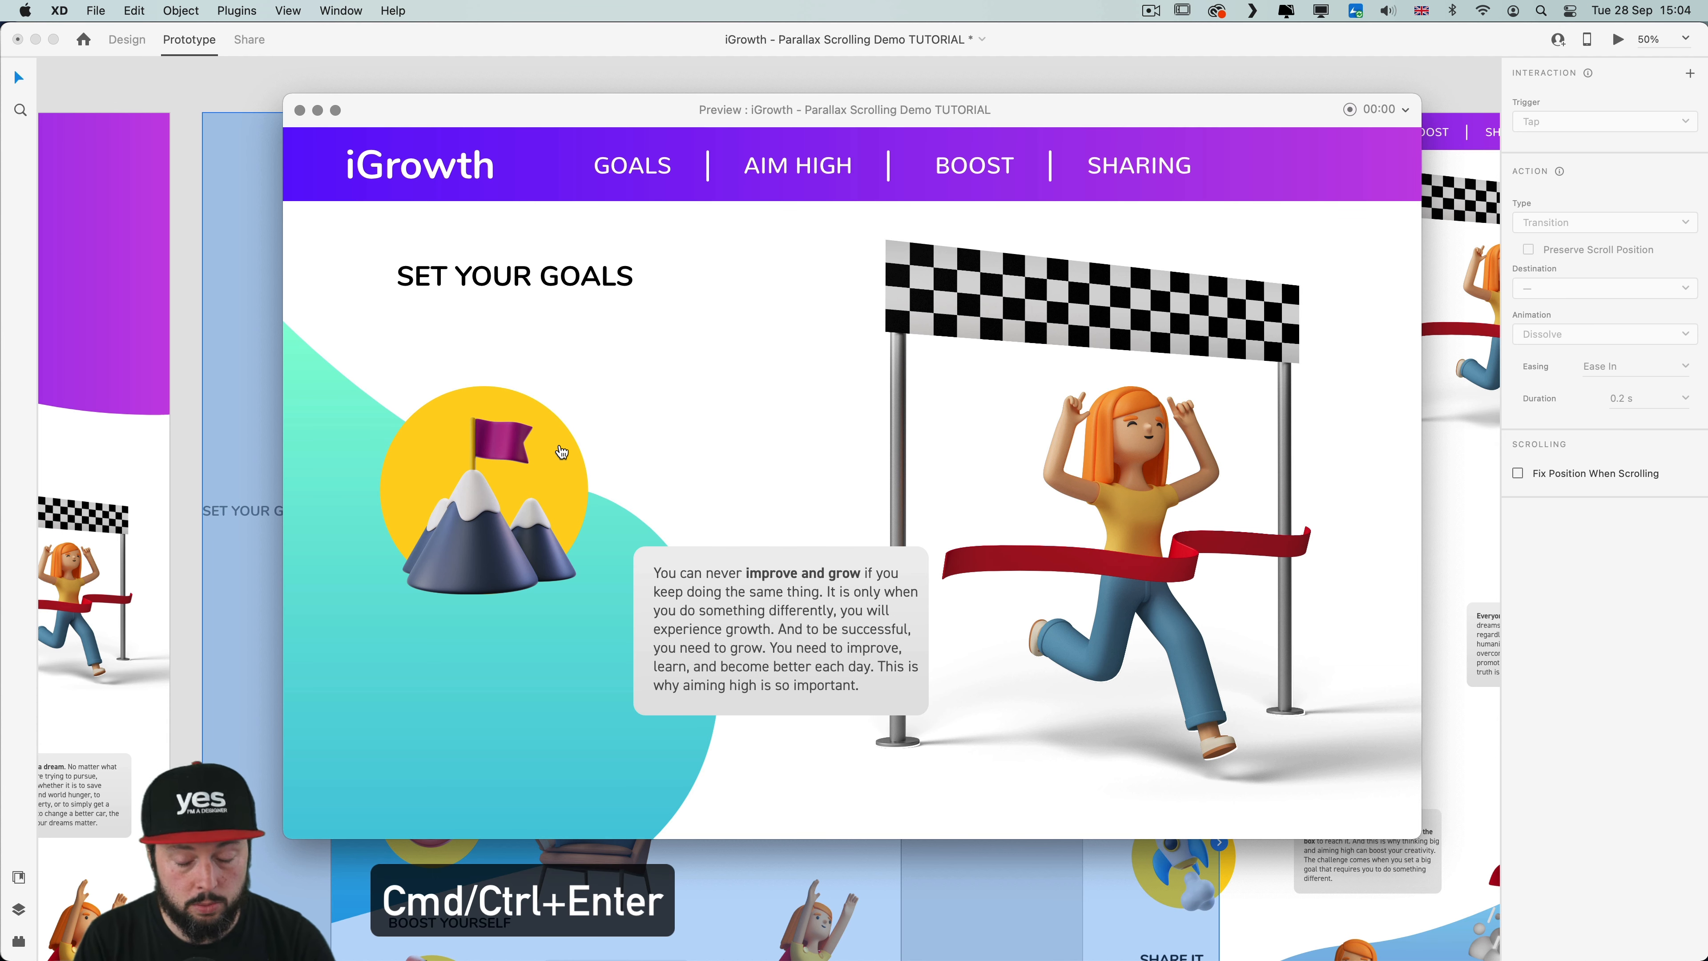
pyautogui.scroll(5, 558, 449)
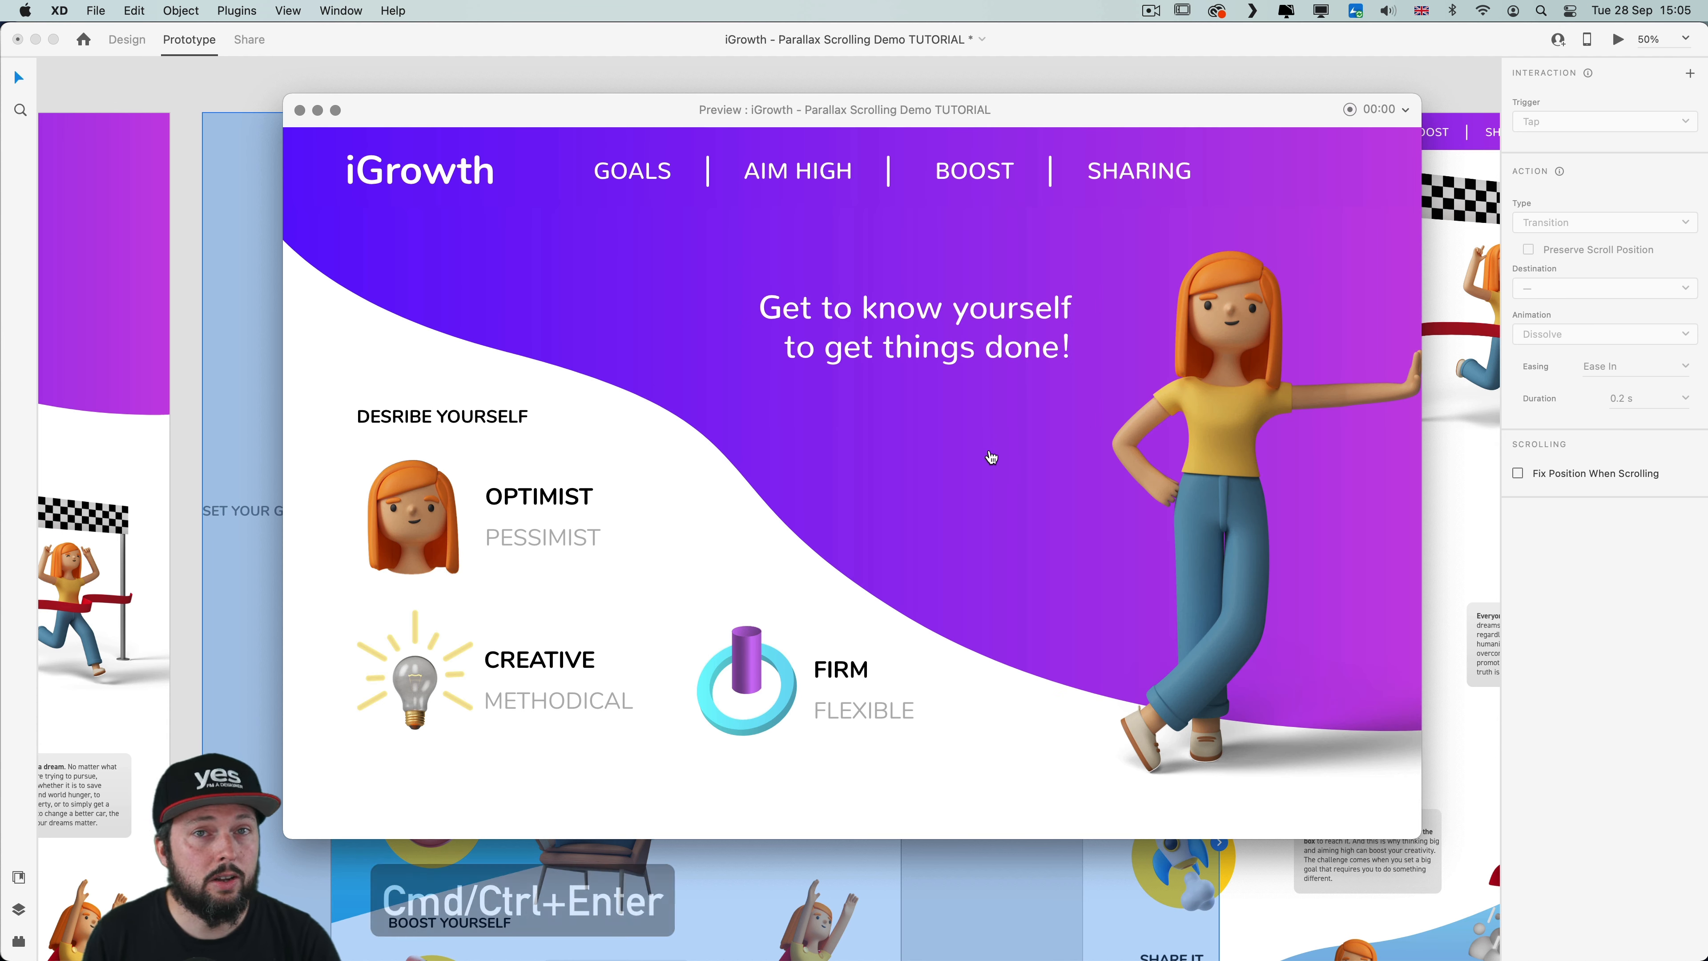
pyautogui.scroll(-5, 954, 466)
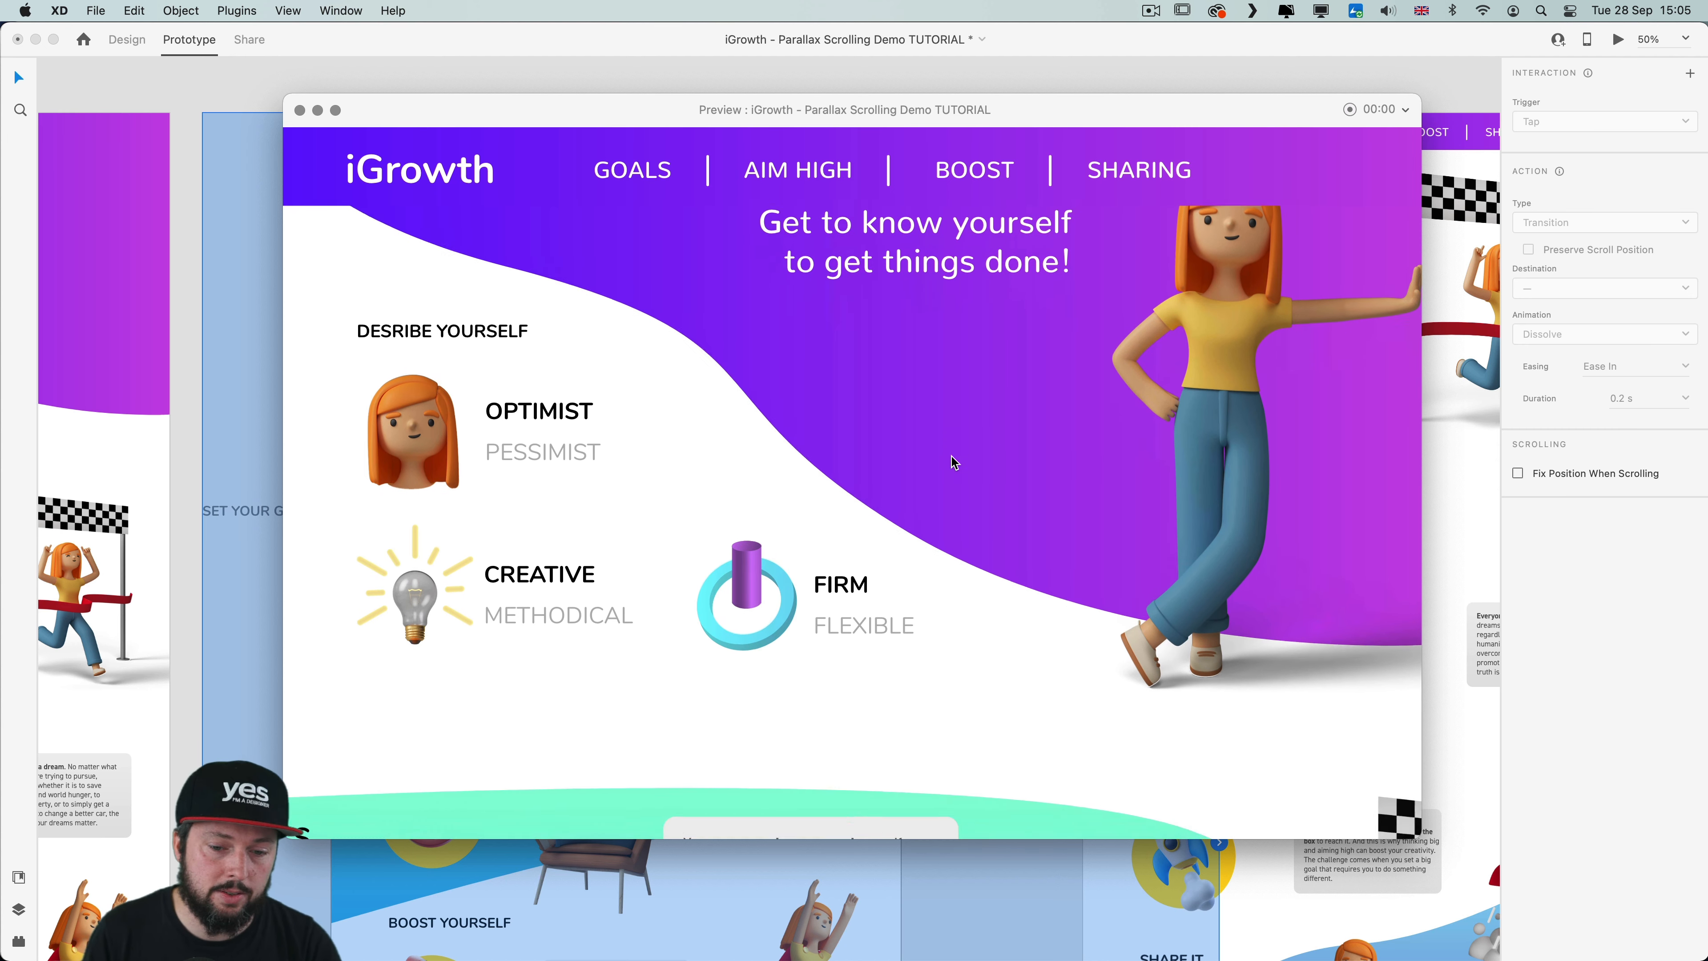
pyautogui.scroll(-5, 678, 438)
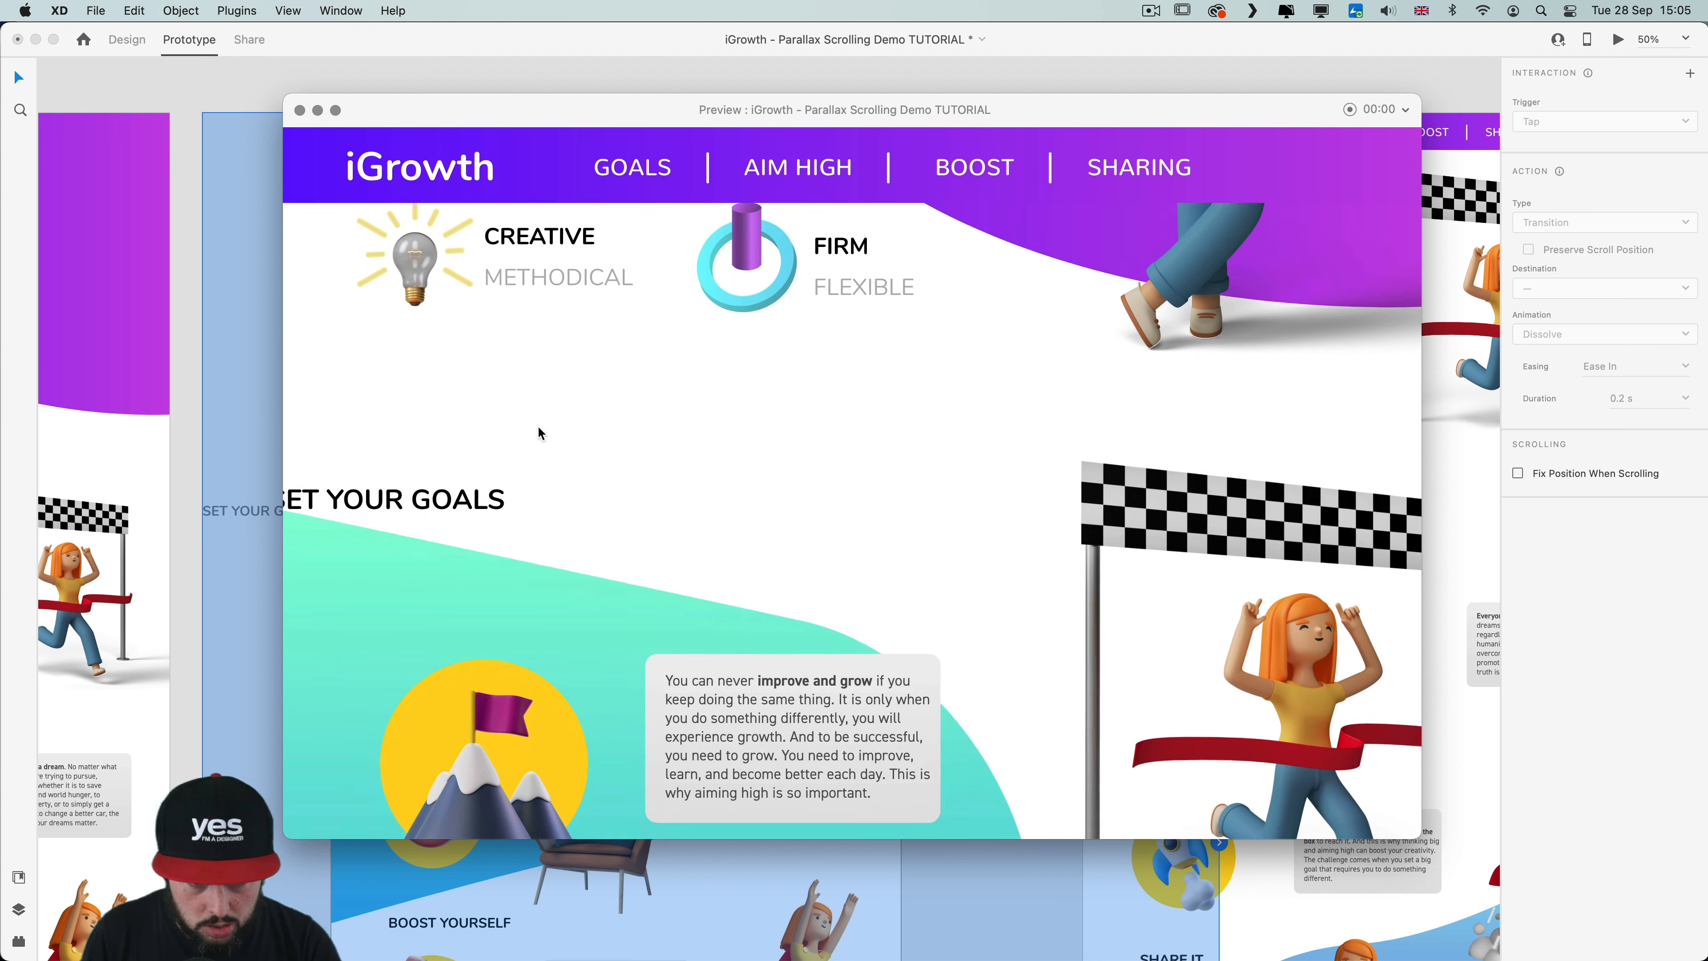
pyautogui.scroll(-1, 323, 429)
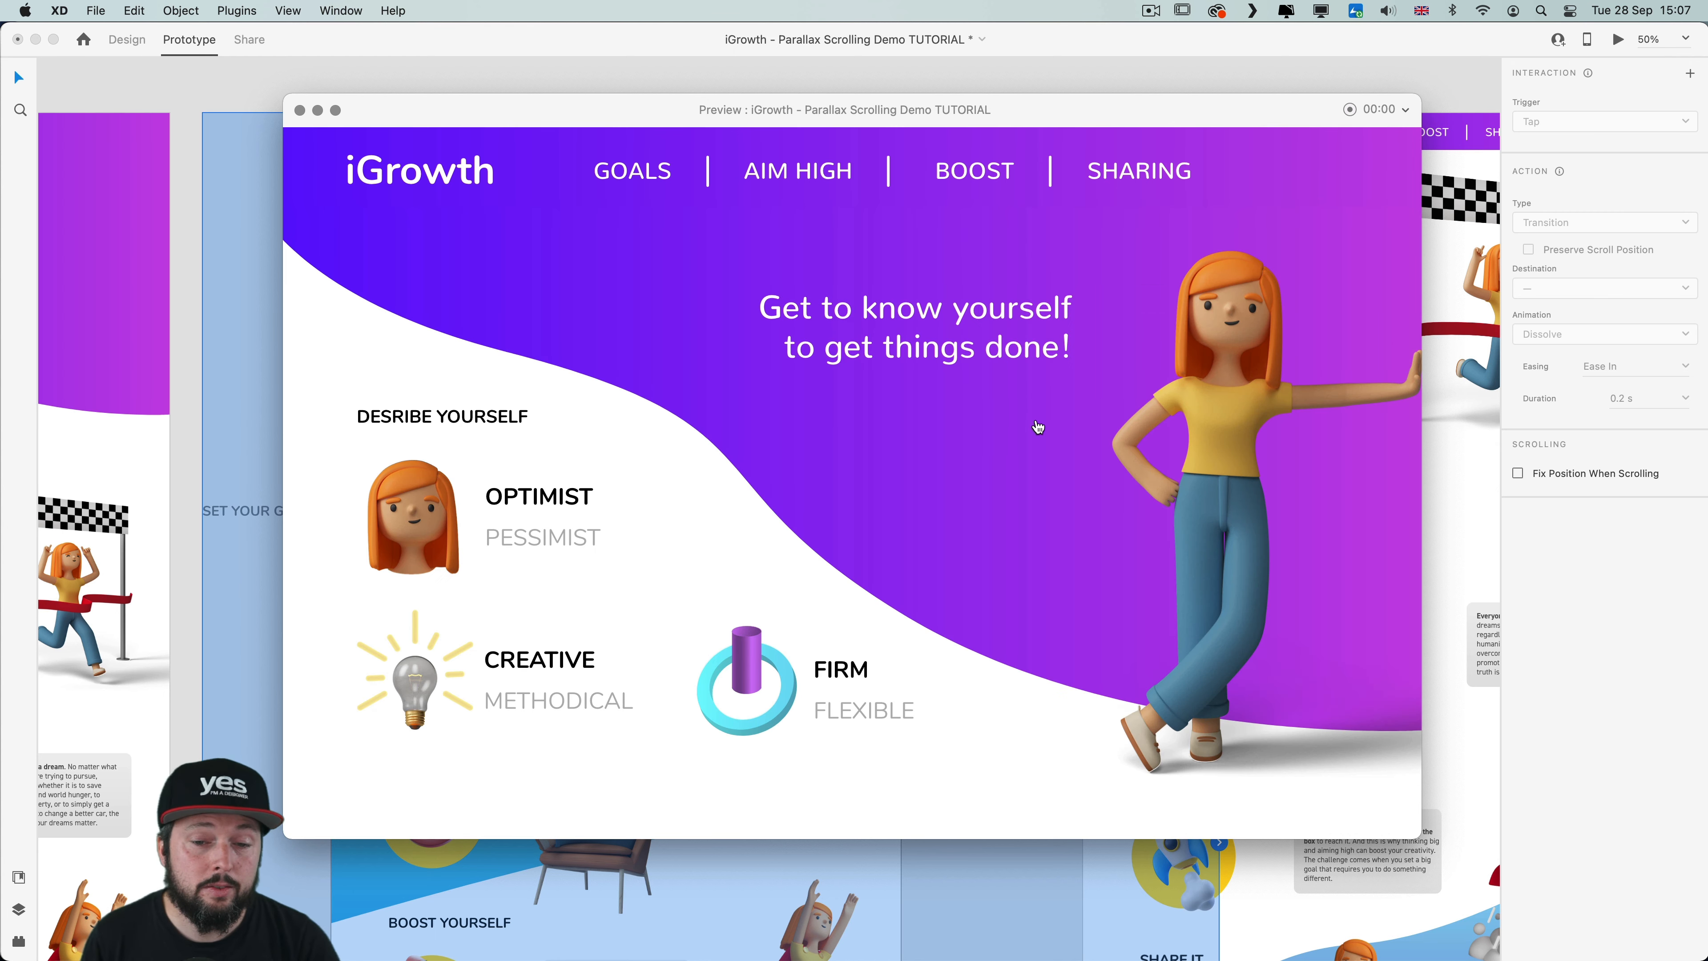
pyautogui.scroll(-10, 1038, 427)
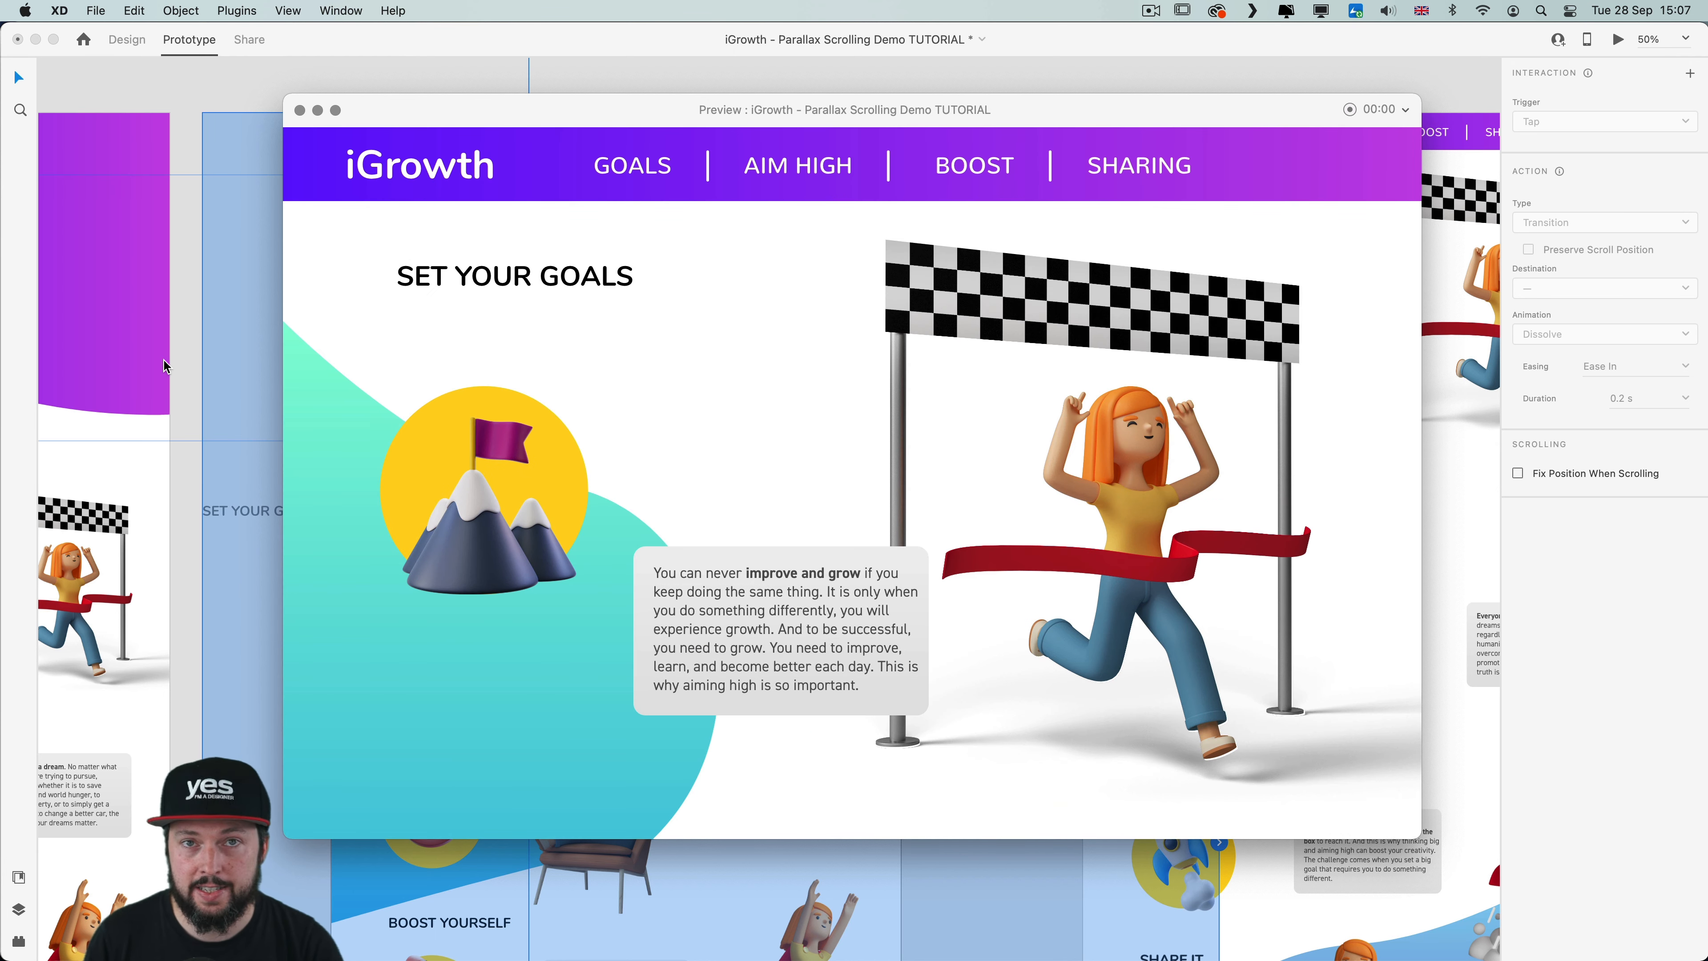
pyautogui.click(177, 367)
# Set the trigger of the INTRO 4 to PARALLAX 1 interaction back to Tap
pyautogui.click(1034, 720)
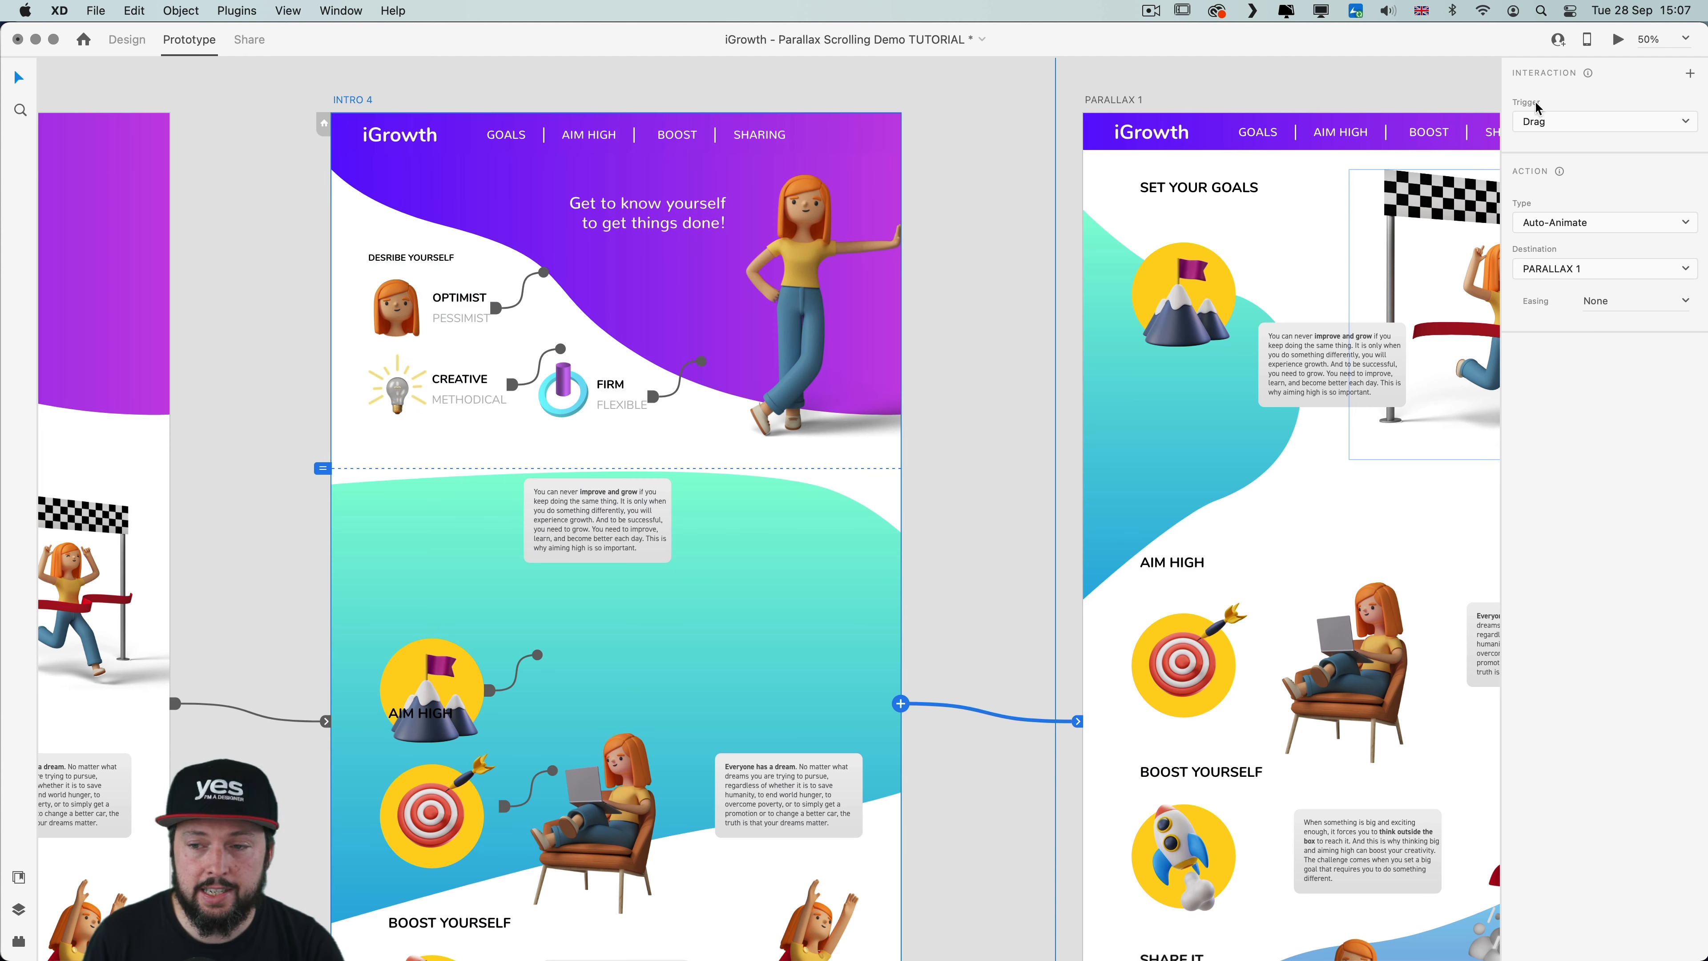
pyautogui.click(1586, 120)
pyautogui.click(1570, 104)
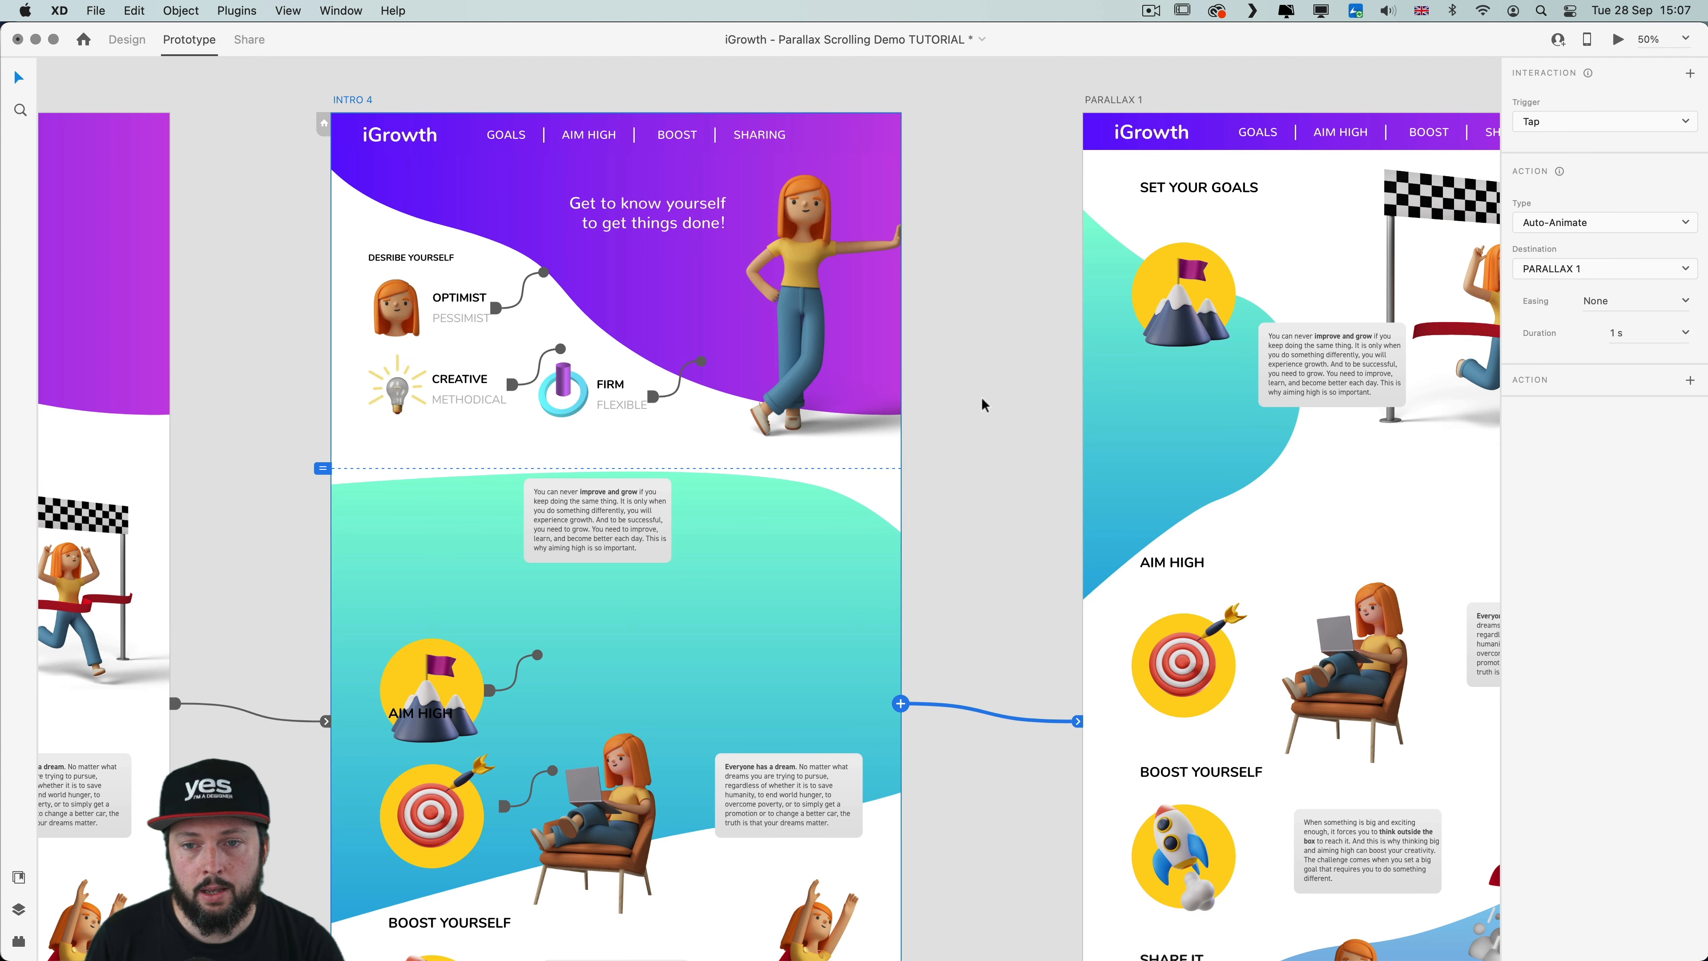
pyautogui.click(983, 400)
# Duplicate the PARALLAX 1 artboard to its right, aligned with the original and spaced 317 apart from it
pyautogui.moveTo(1239, 438); pyautogui.dragTo(551, 436)
pyautogui.scroll(2, 542, 445)
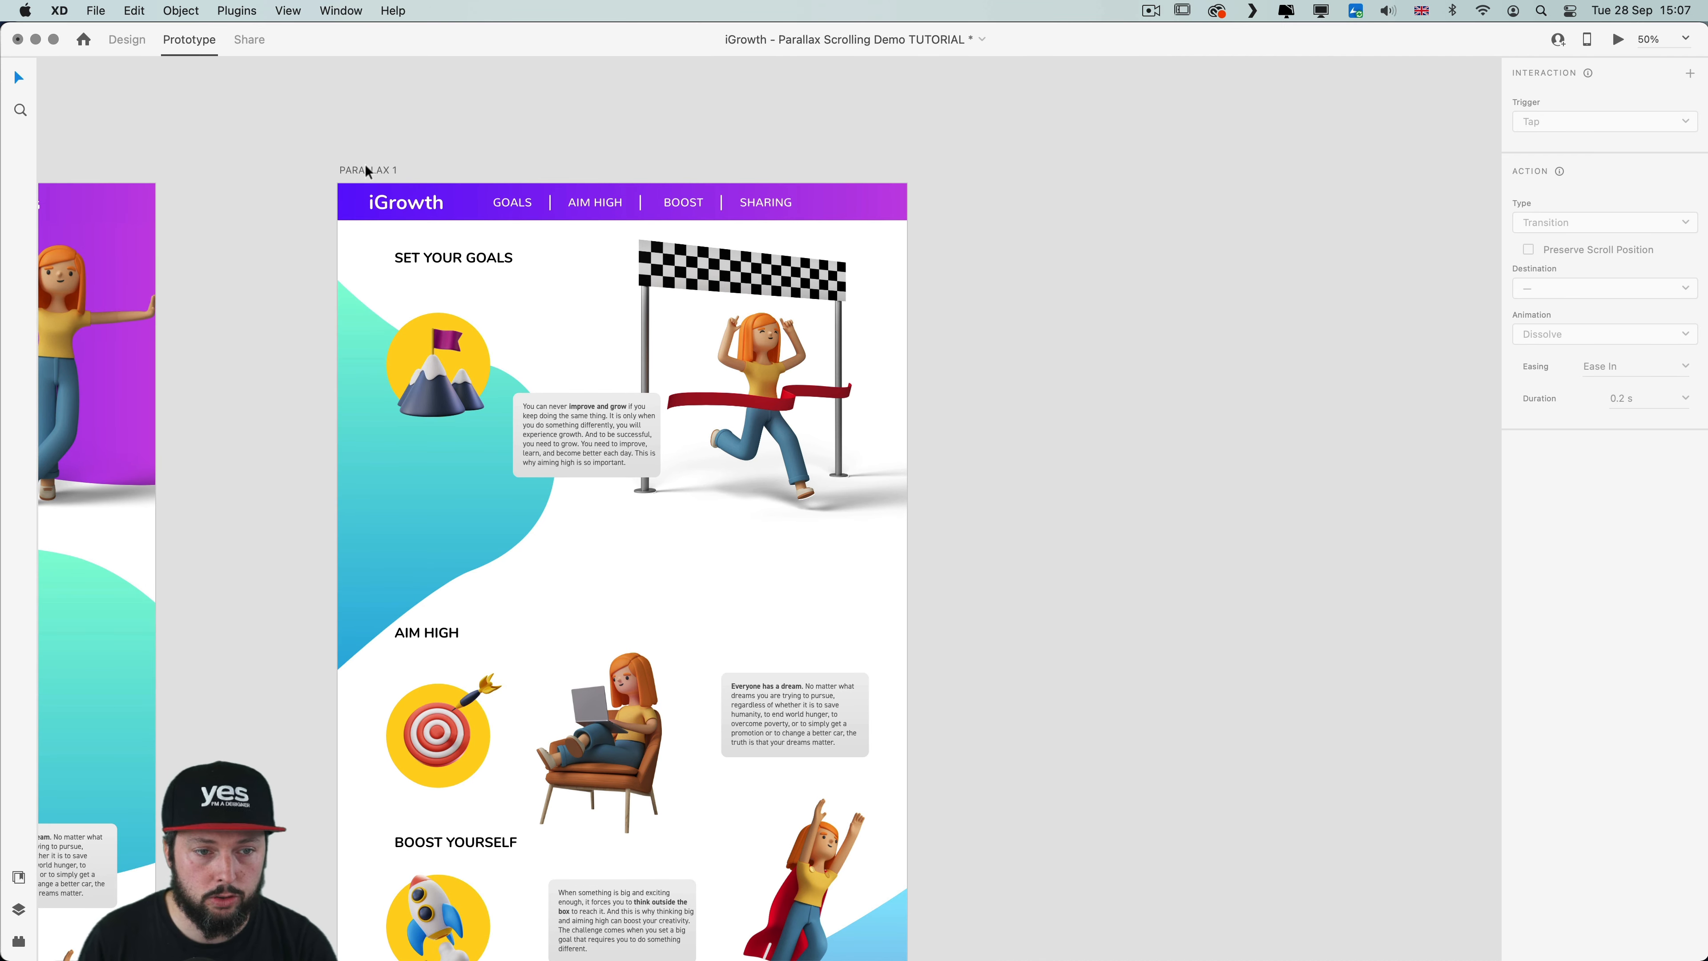
pyautogui.moveTo(359, 174); pyautogui.dragTo(1069, 189)
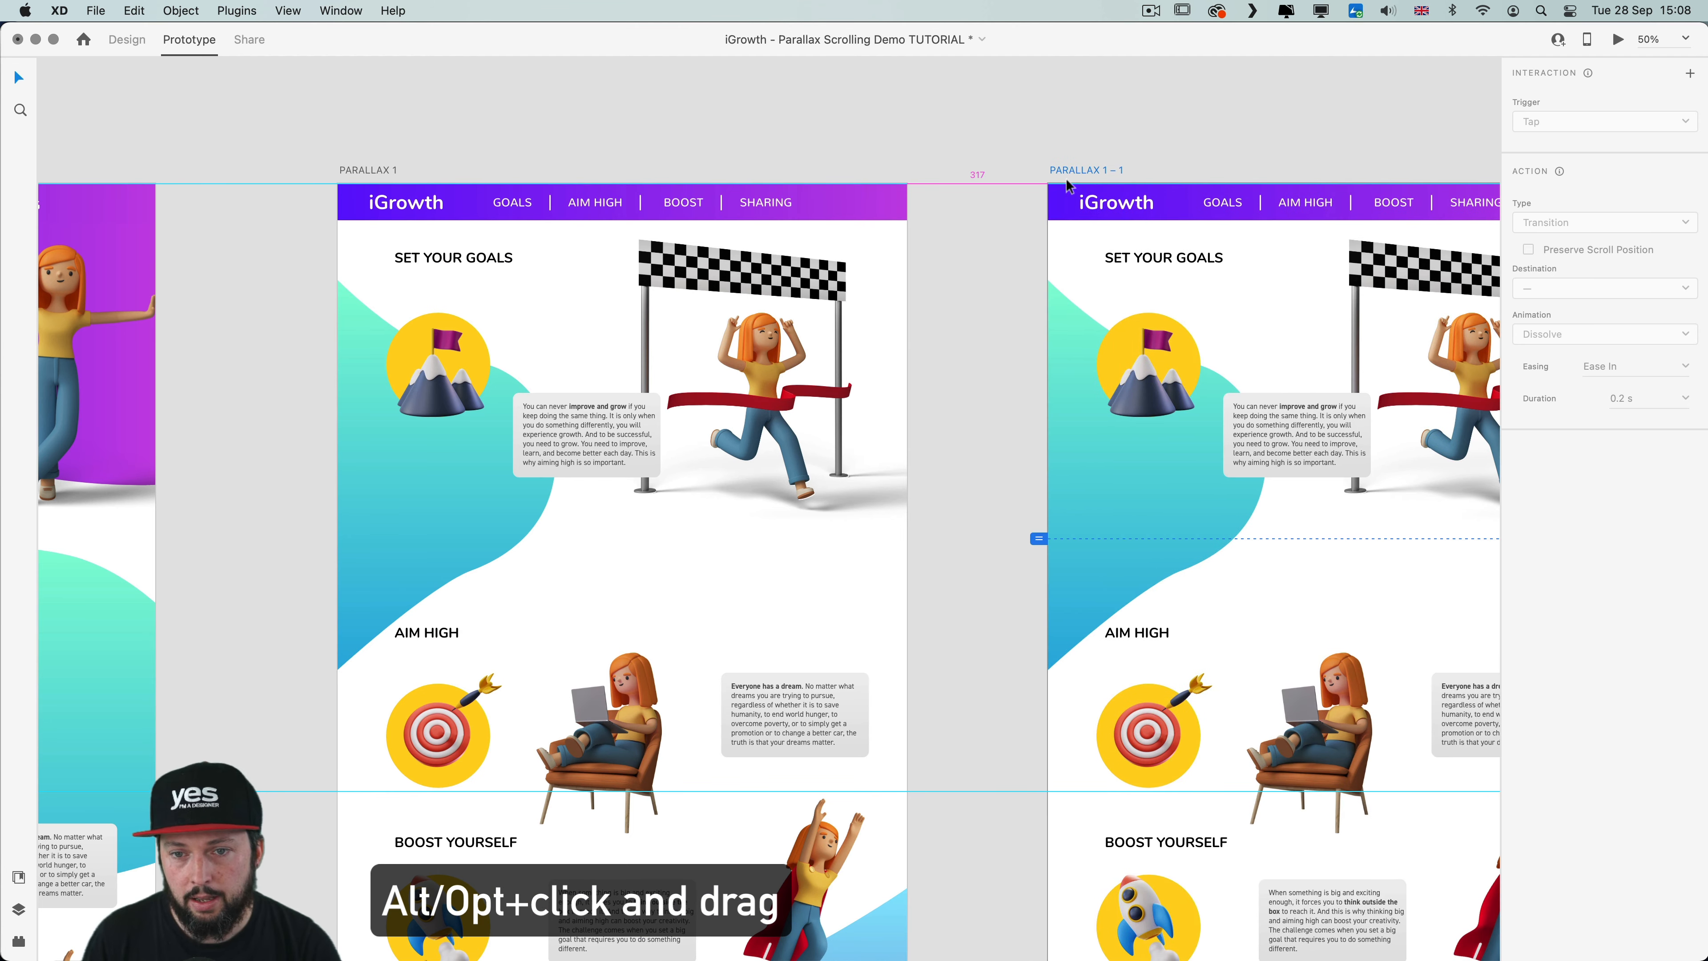
pyautogui.moveTo(1155, 111); pyautogui.dragTo(809, 130)
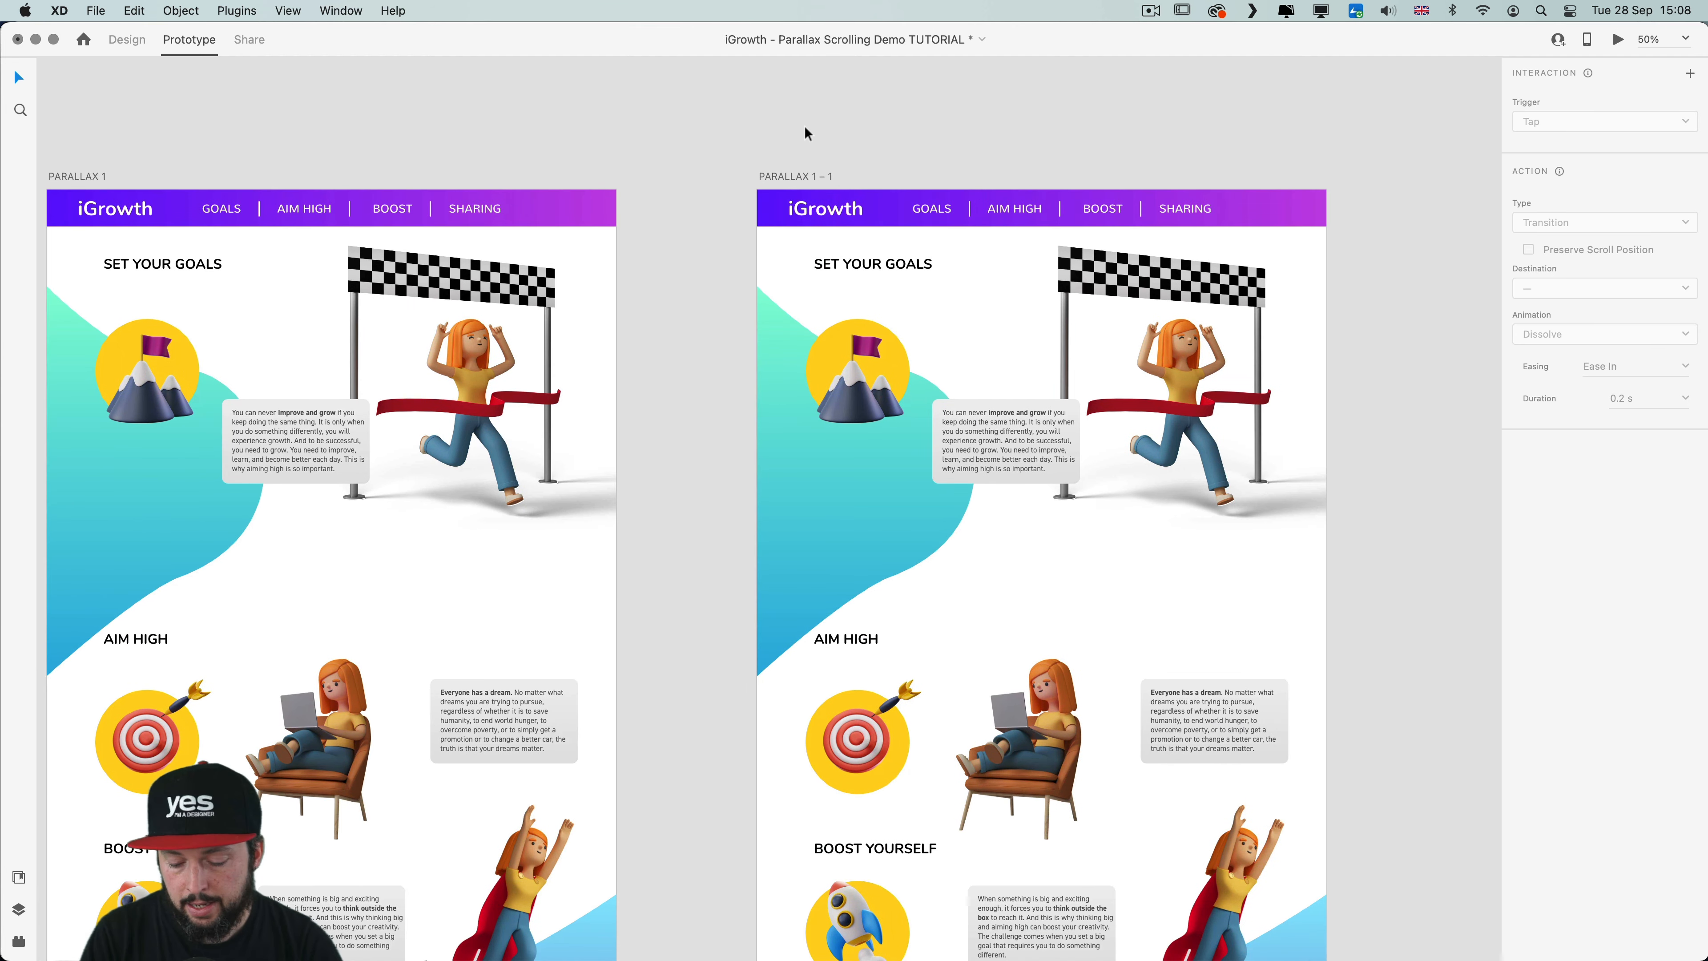
pyautogui.press('super+minus')
pyautogui.hscroll(5, 771, 418)
pyautogui.scroll(-2, 772, 417)
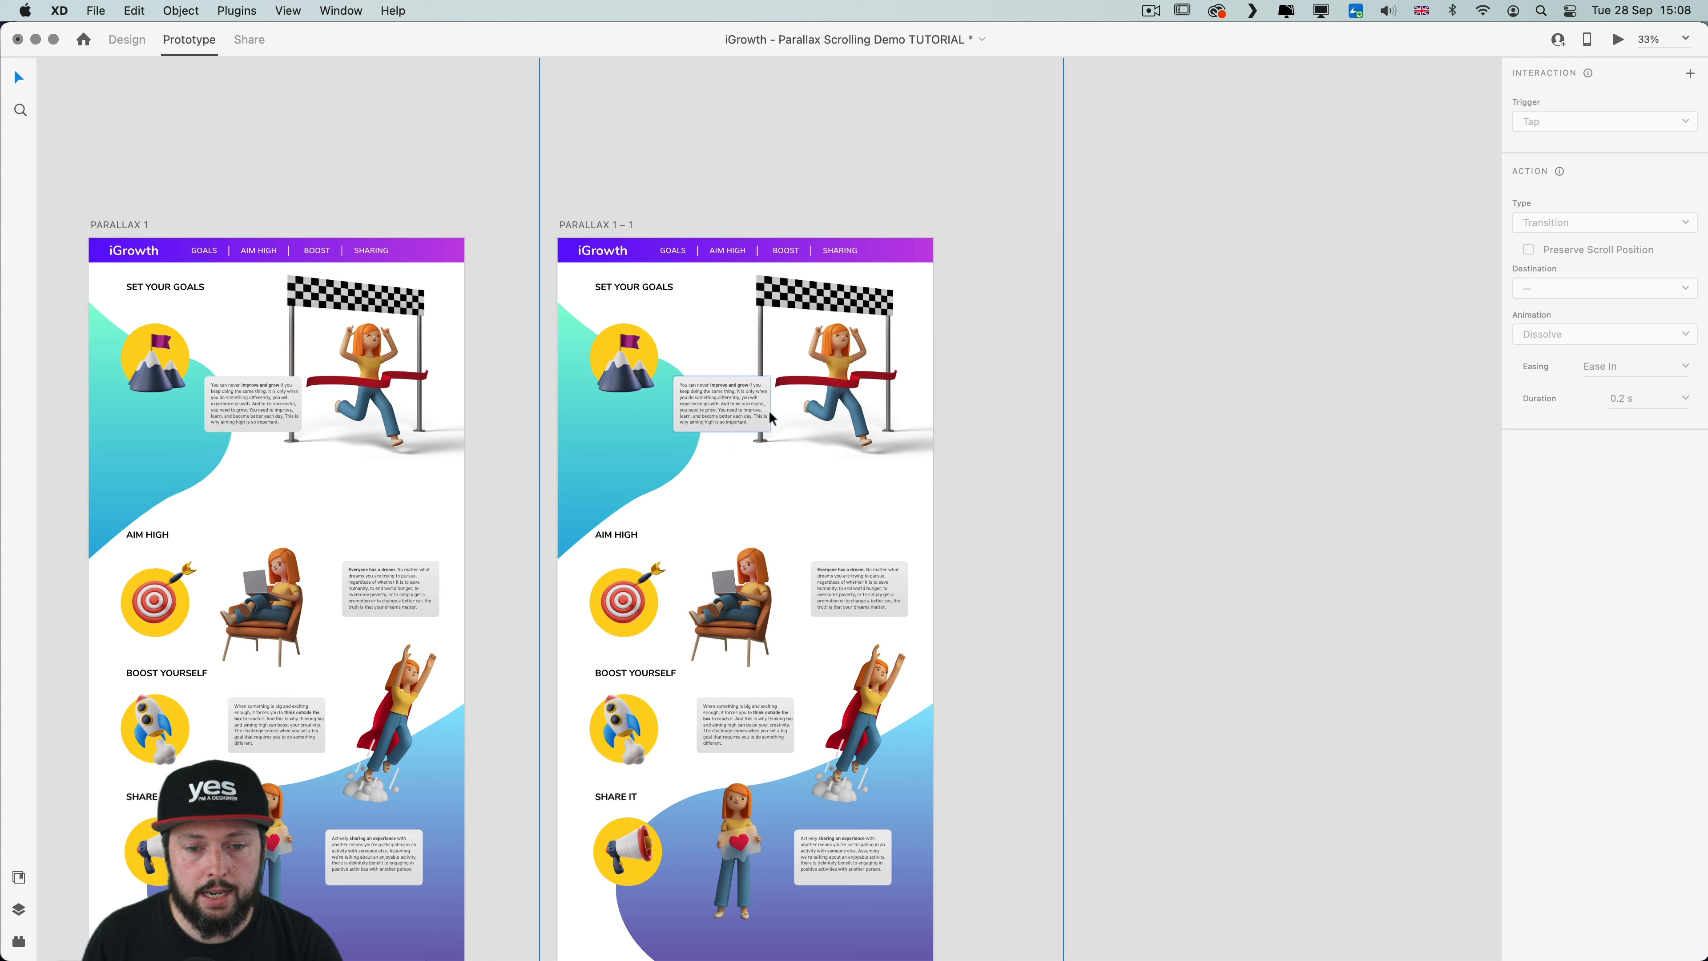
# Shift all content of the PARALLAX 1 – 1 artboard upward so the AIM HIGH section sits at the artboard's top
pyautogui.click(750, 417)
pyautogui.moveTo(750, 417); pyautogui.dragTo(741, 173)
pyautogui.press('super+equal')
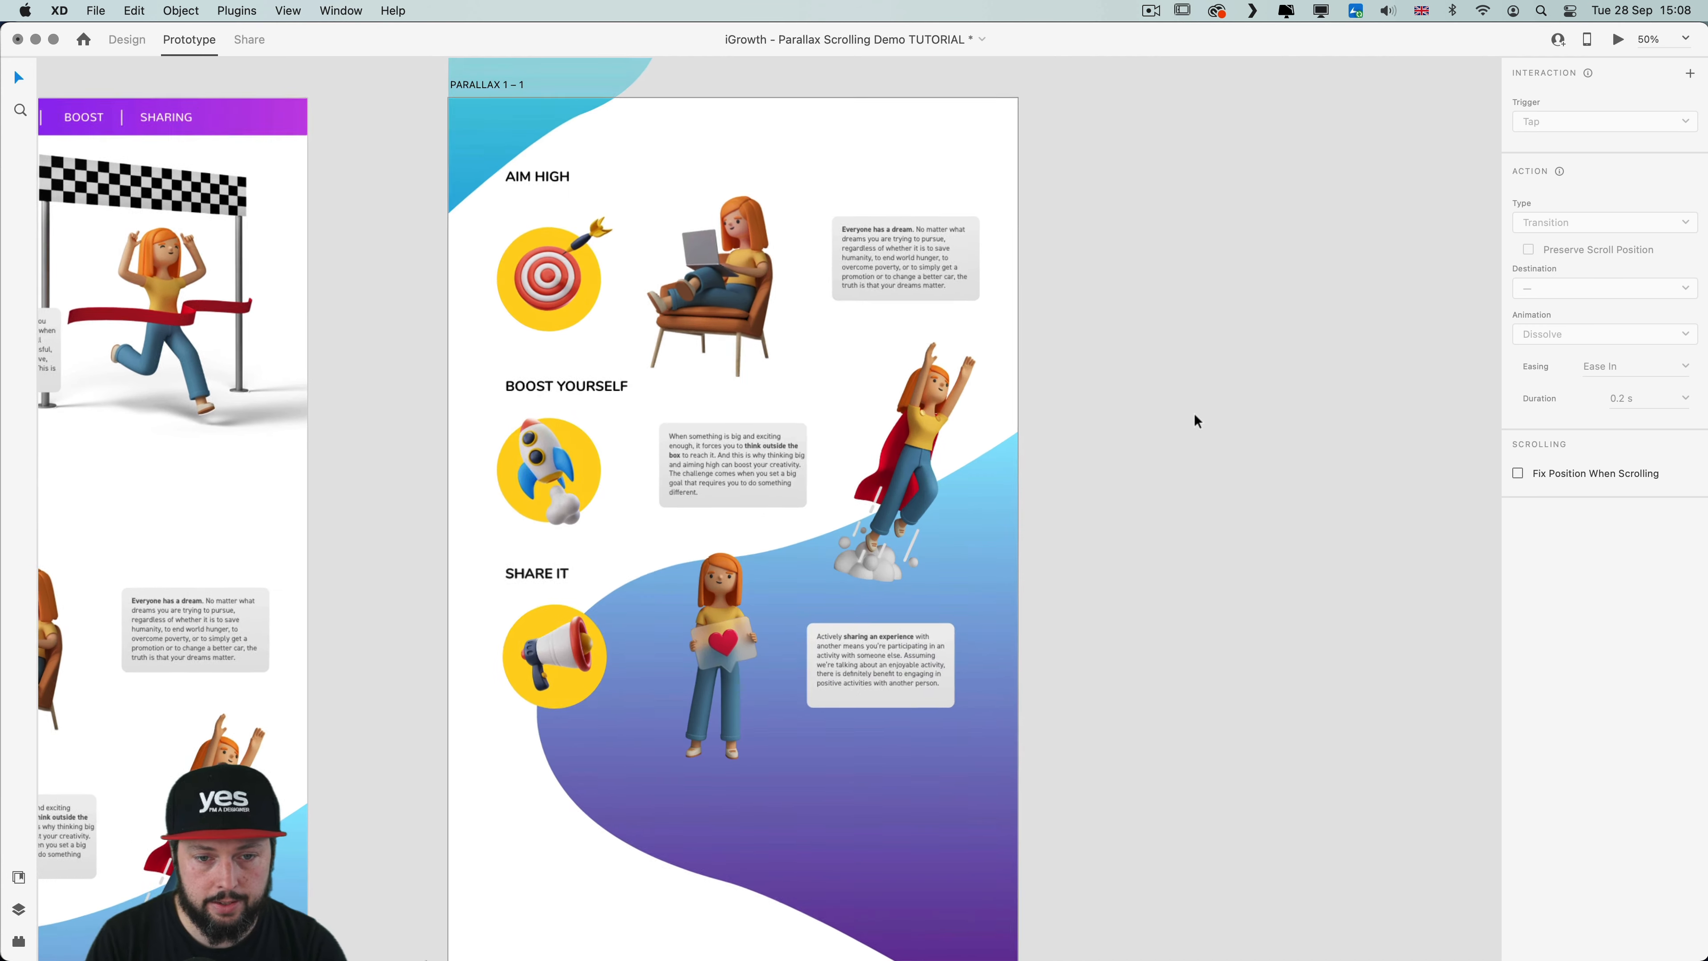
# Move the iGrowth navigation bar back down to the top edge of the PARALLAX 1 – 1 artboard
pyautogui.scroll(5, 1077, 790)
pyautogui.hscroll(-4, 1077, 791)
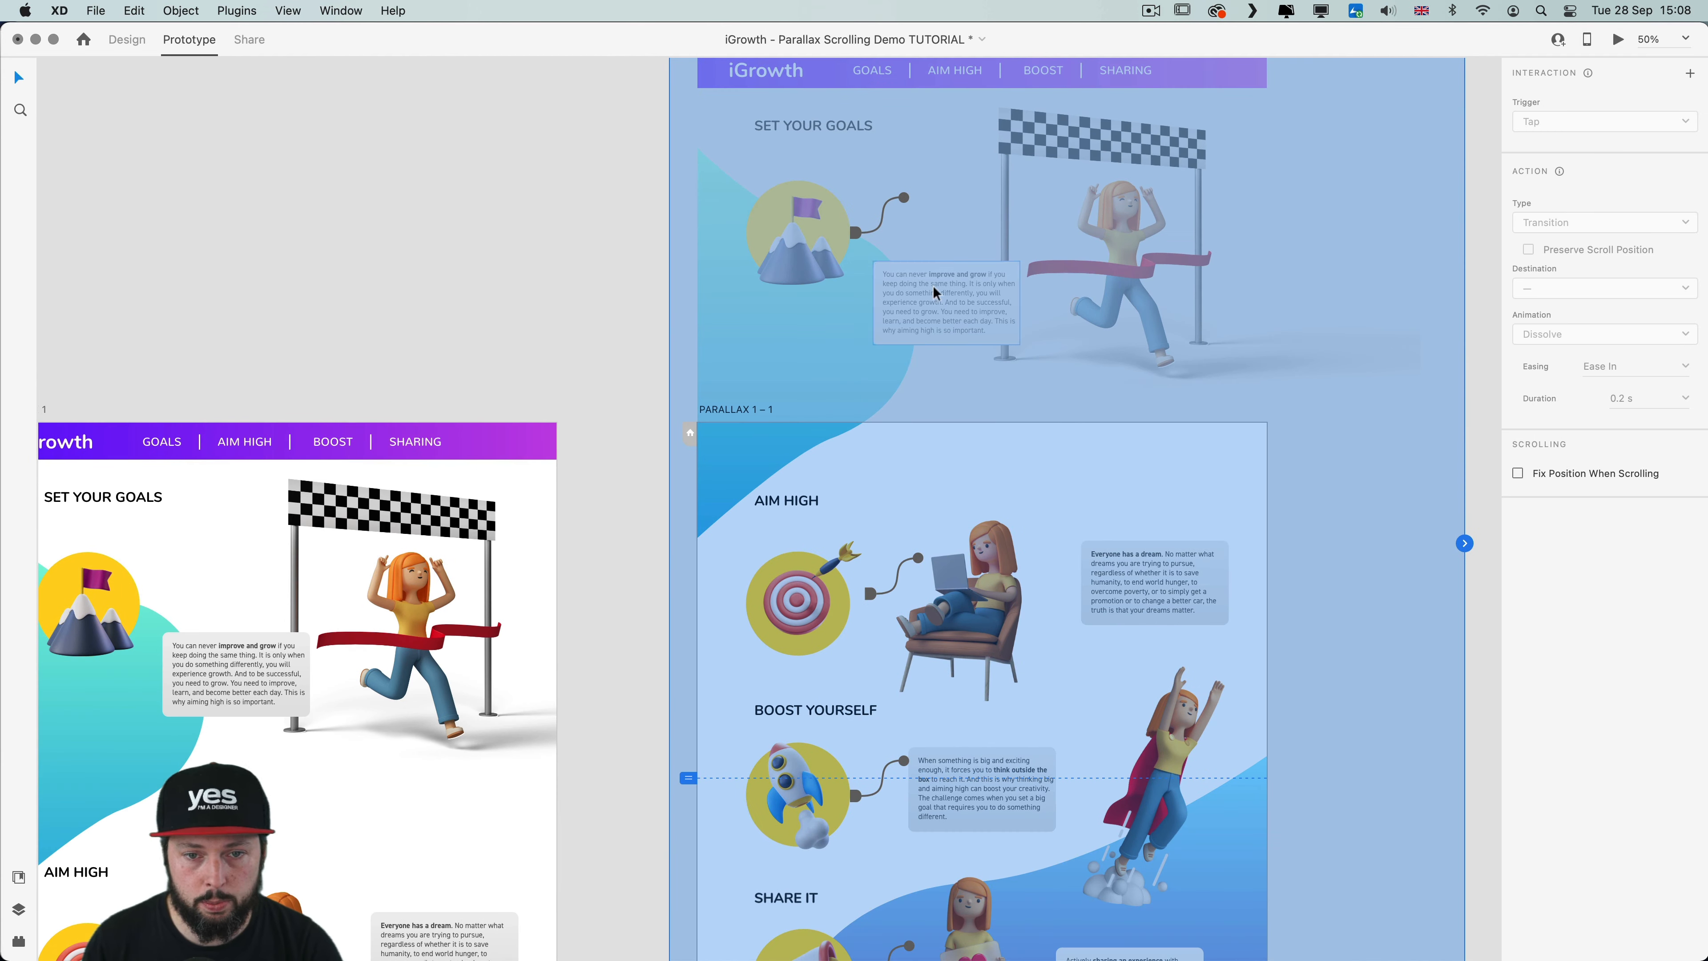
pyautogui.doubleClick(819, 374)
pyautogui.moveTo(850, 80); pyautogui.dragTo(847, 457)
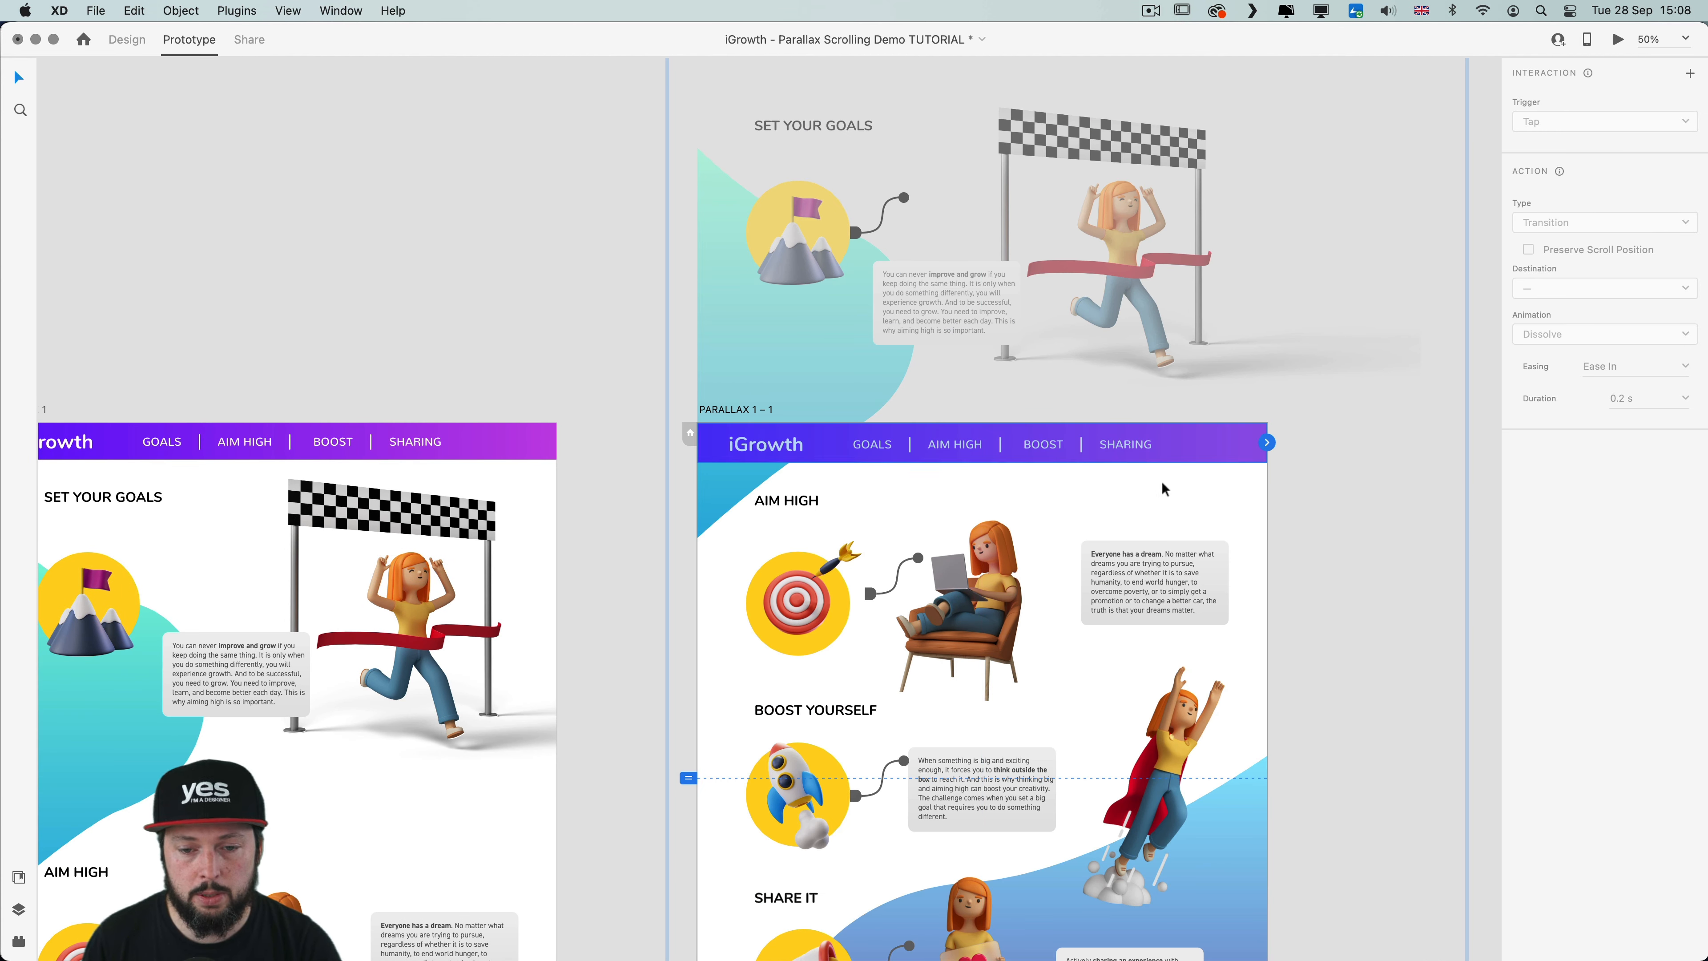
# Move the BOOST YOURSELF and SHARE IT sections down with their wave background, below the first screen of PARALLAX 1 – 1
pyautogui.scroll(-7, 1255, 497)
pyautogui.moveTo(1365, 864); pyautogui.dragTo(820, 379)
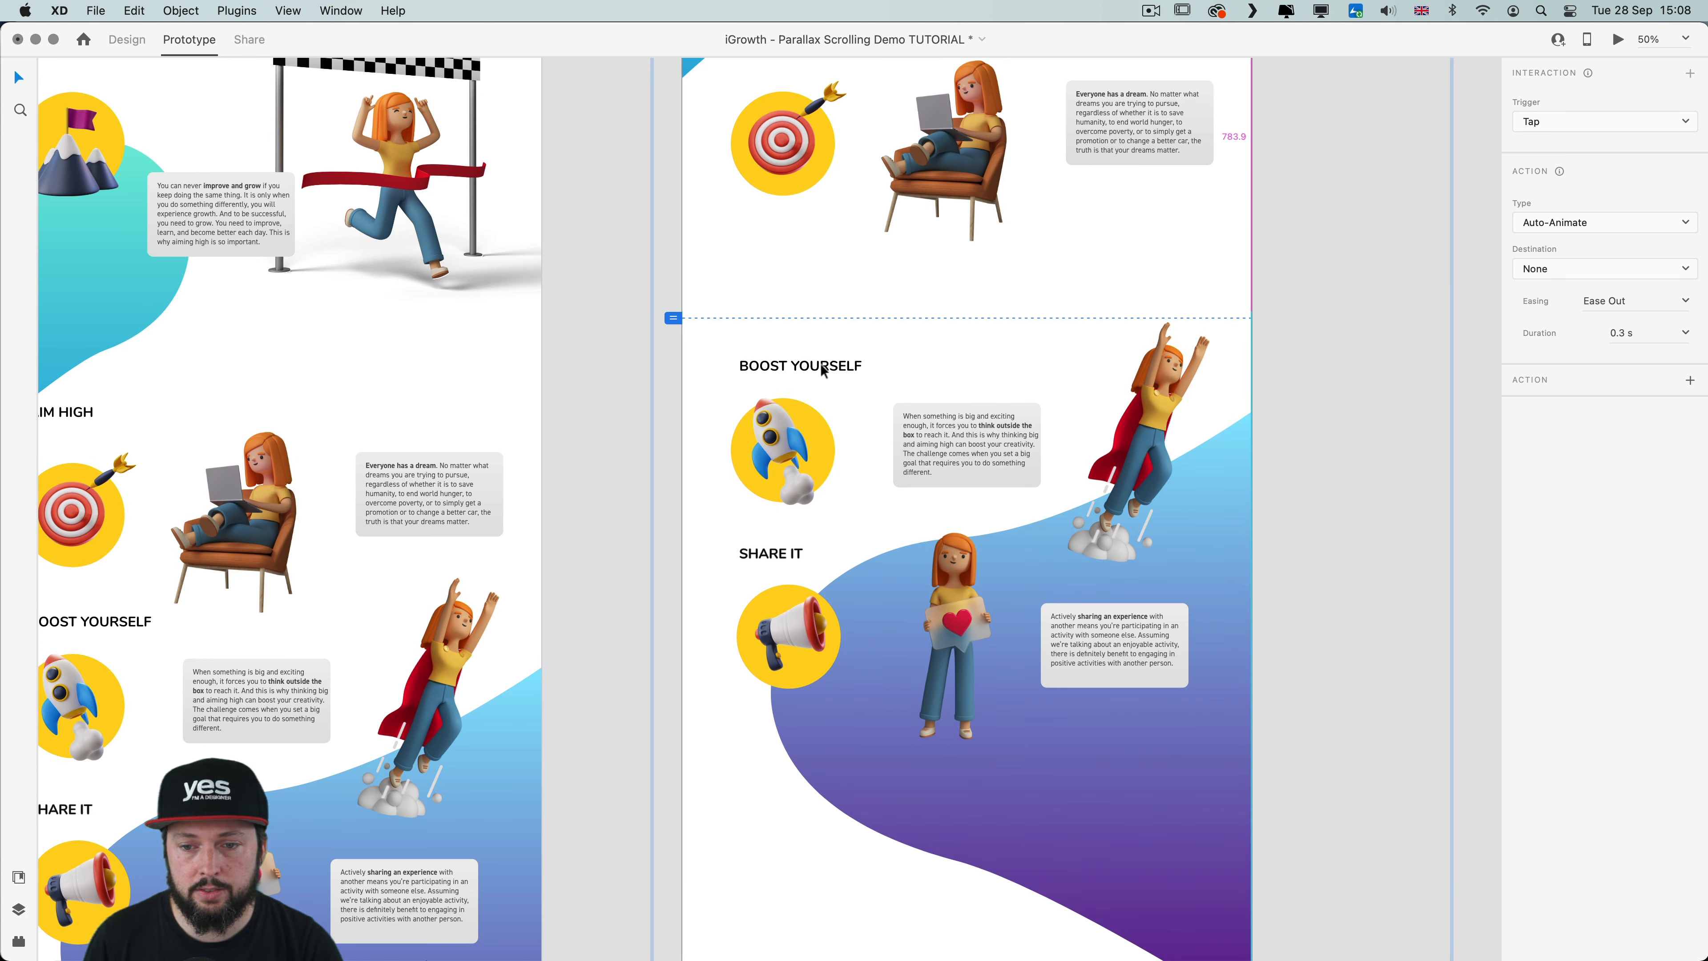
pyautogui.click(1323, 237)
pyautogui.scroll(3, 1289, 277)
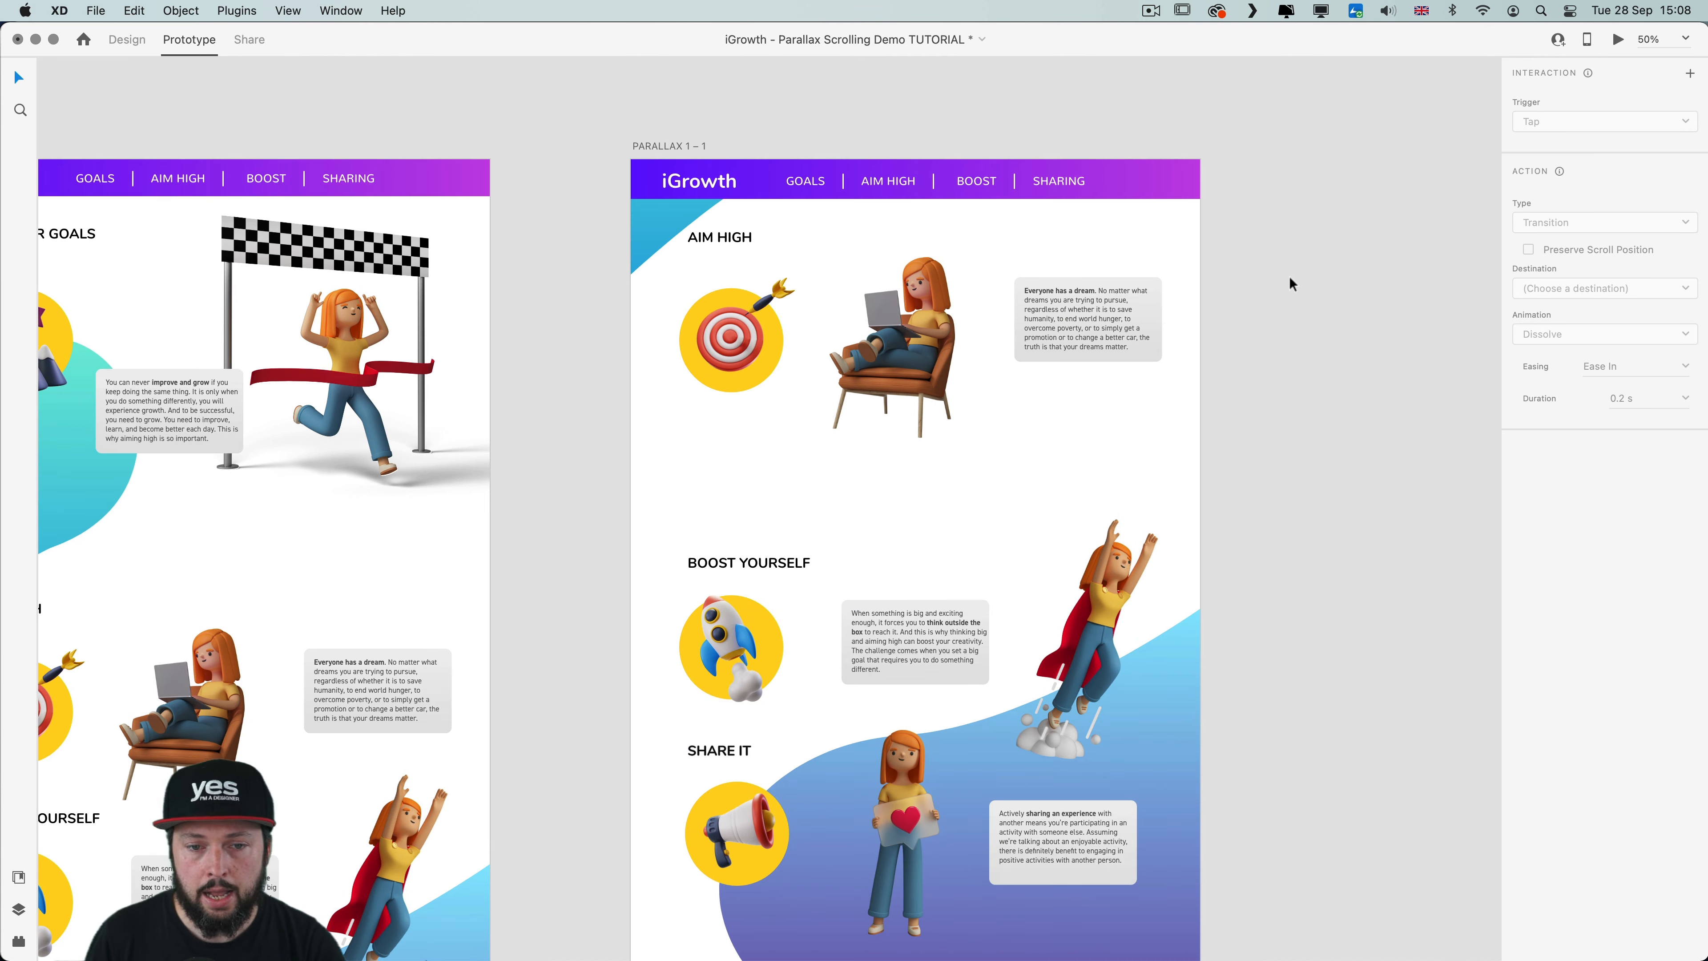
# In Design mode, stretch the blue gradient shape behind AIM HIGH across PARALLAX 1 – 1, past its right edge and further down
pyautogui.scroll(3, 1289, 277)
pyautogui.scroll(3, 1289, 283)
pyautogui.hscroll(2, 1143, 336)
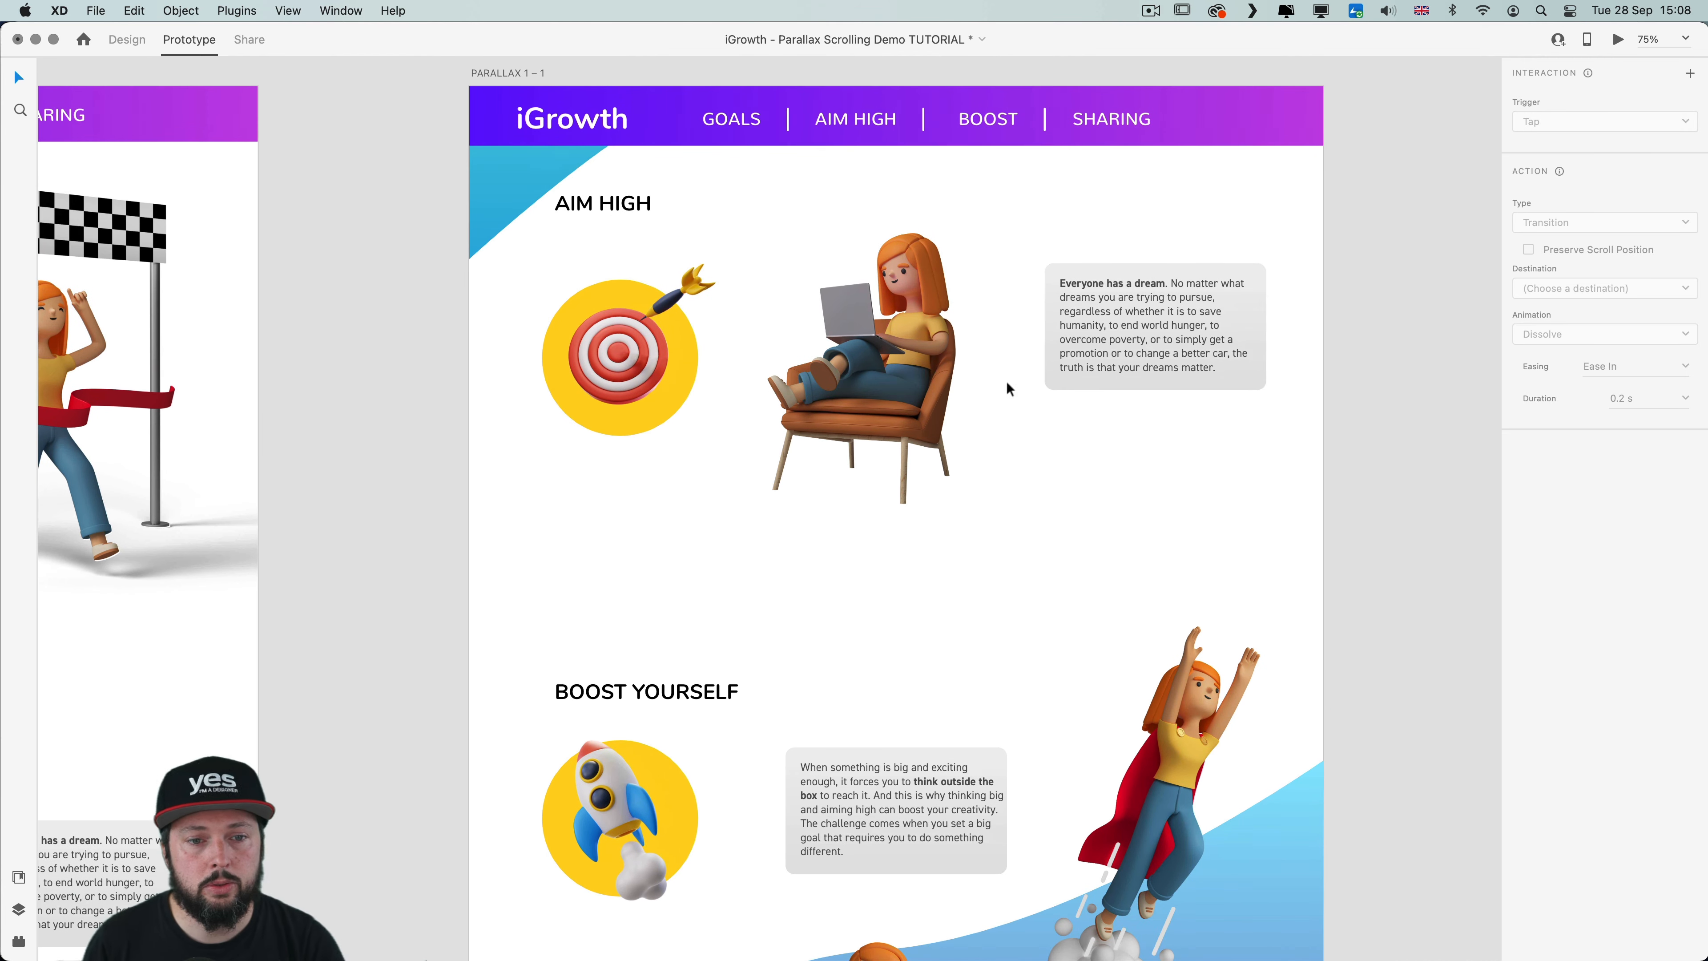
pyautogui.click(508, 176)
pyautogui.click(506, 173)
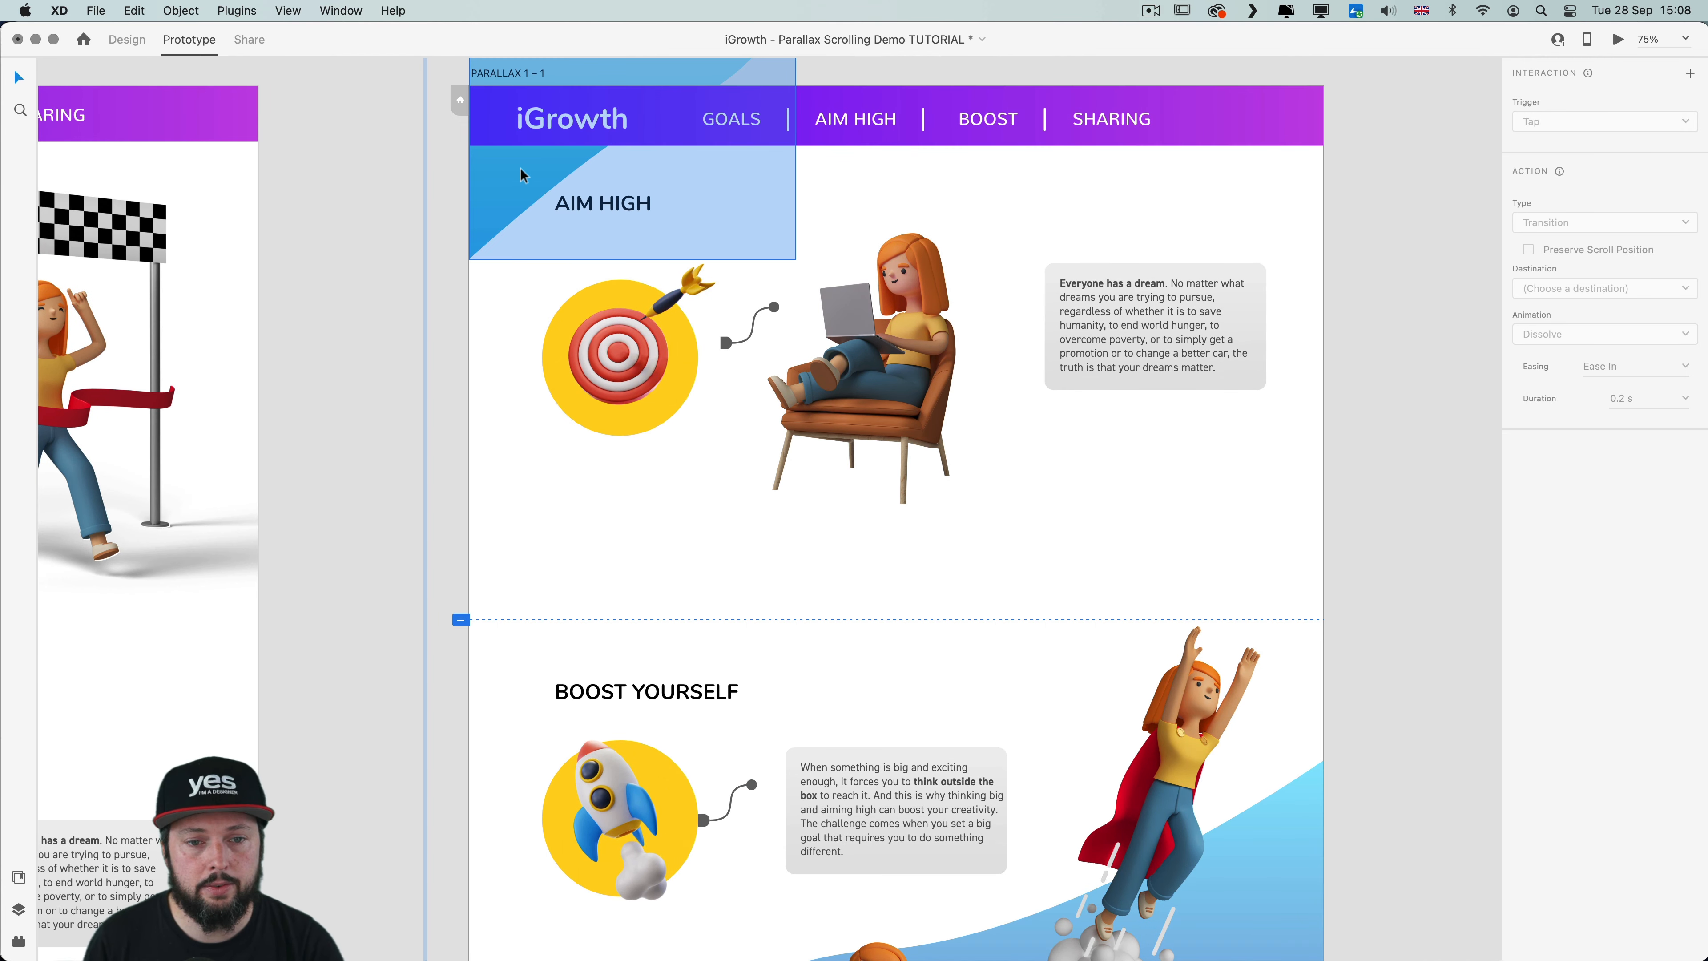
pyautogui.click(125, 40)
pyautogui.scroll(2, 726, 313)
pyautogui.hscroll(2, 727, 313)
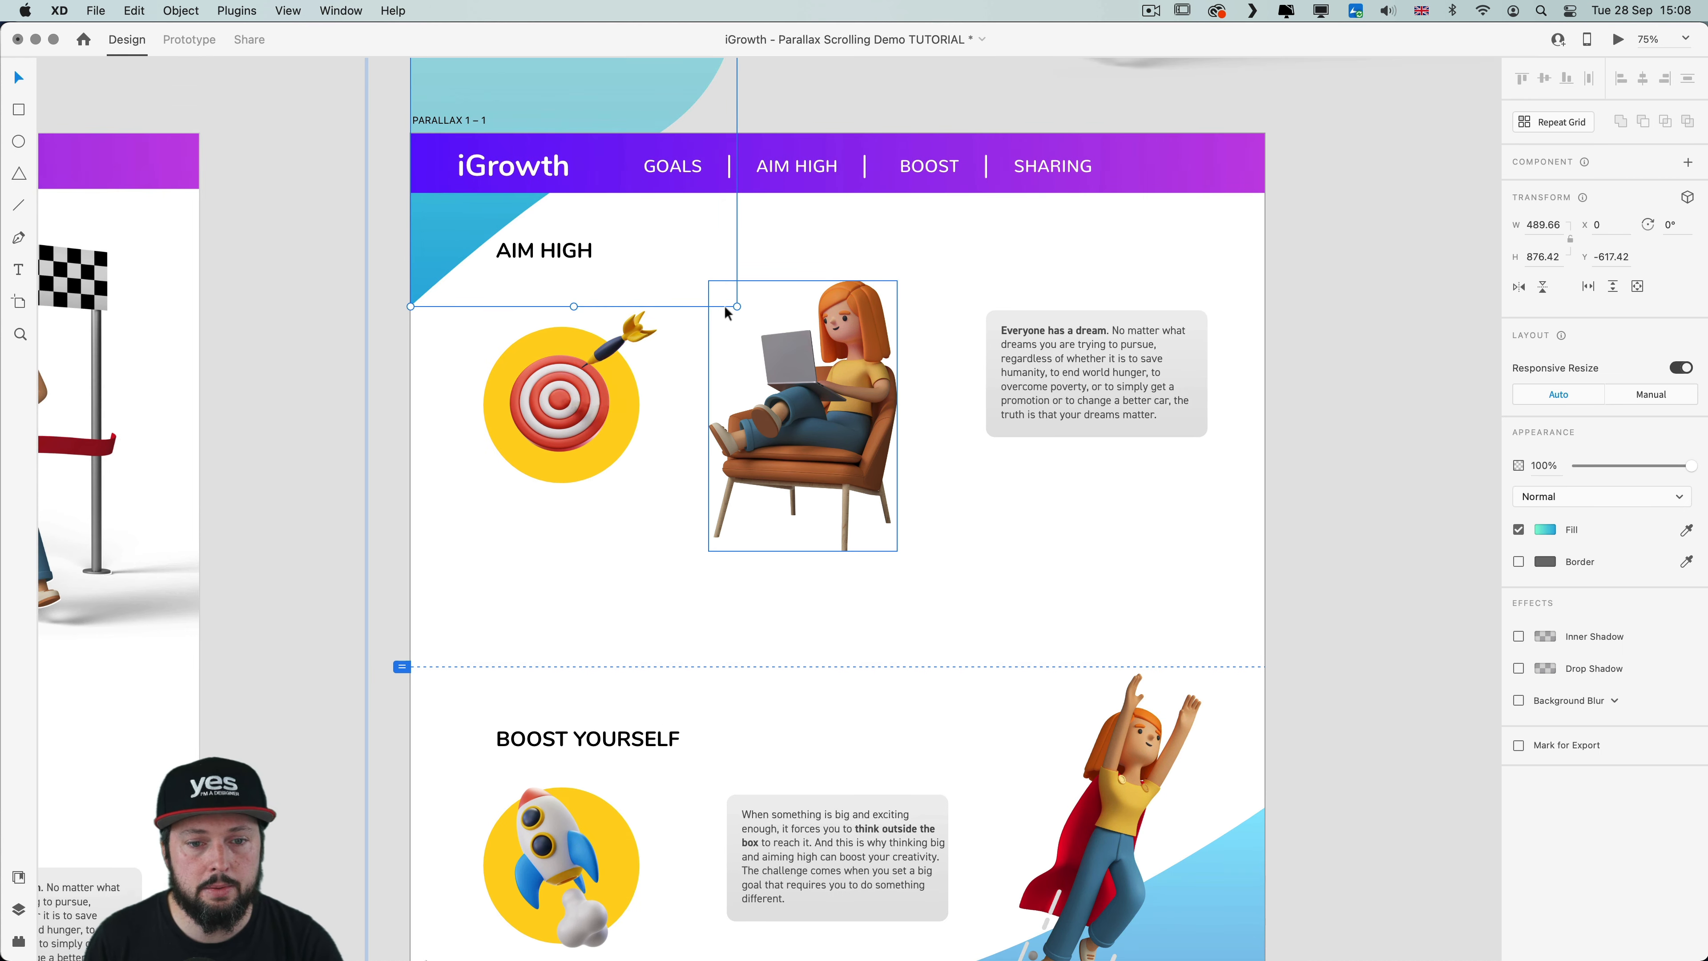
pyautogui.moveTo(726, 311); pyautogui.dragTo(1387, 572)
# Reshape the lower edge of the blue gradient shape into a smooth wave by moving its middle anchor point left and slightly down
pyautogui.doubleClick(950, 281)
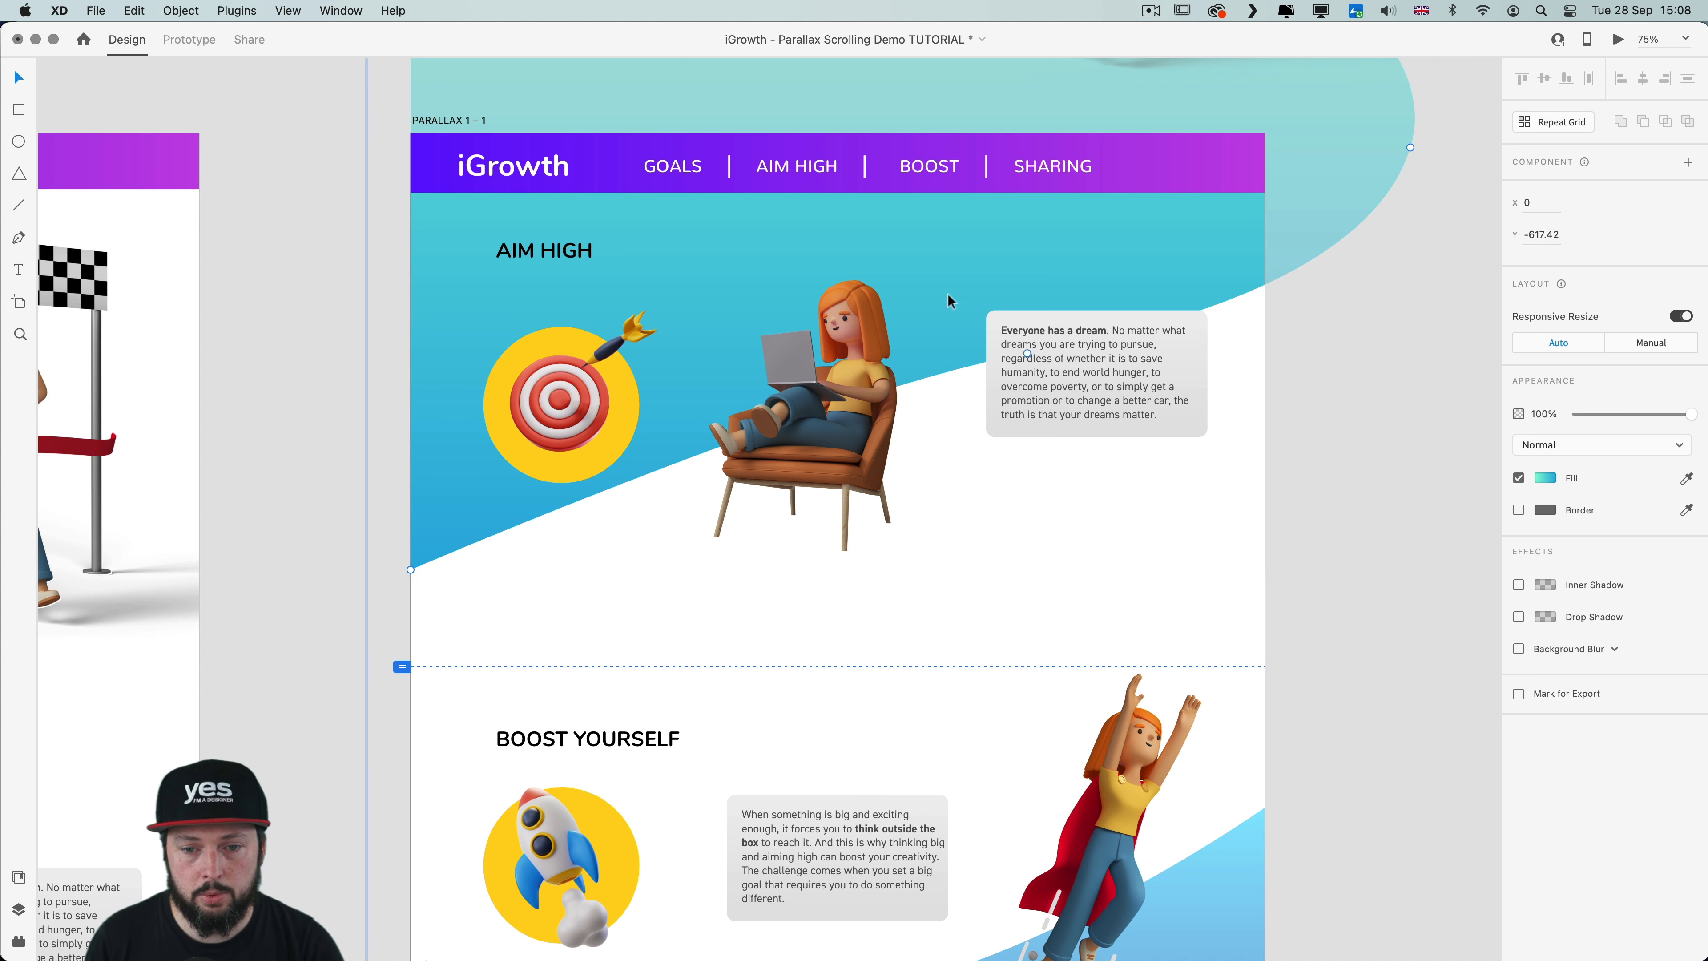
pyautogui.moveTo(1028, 353); pyautogui.dragTo(827, 352)
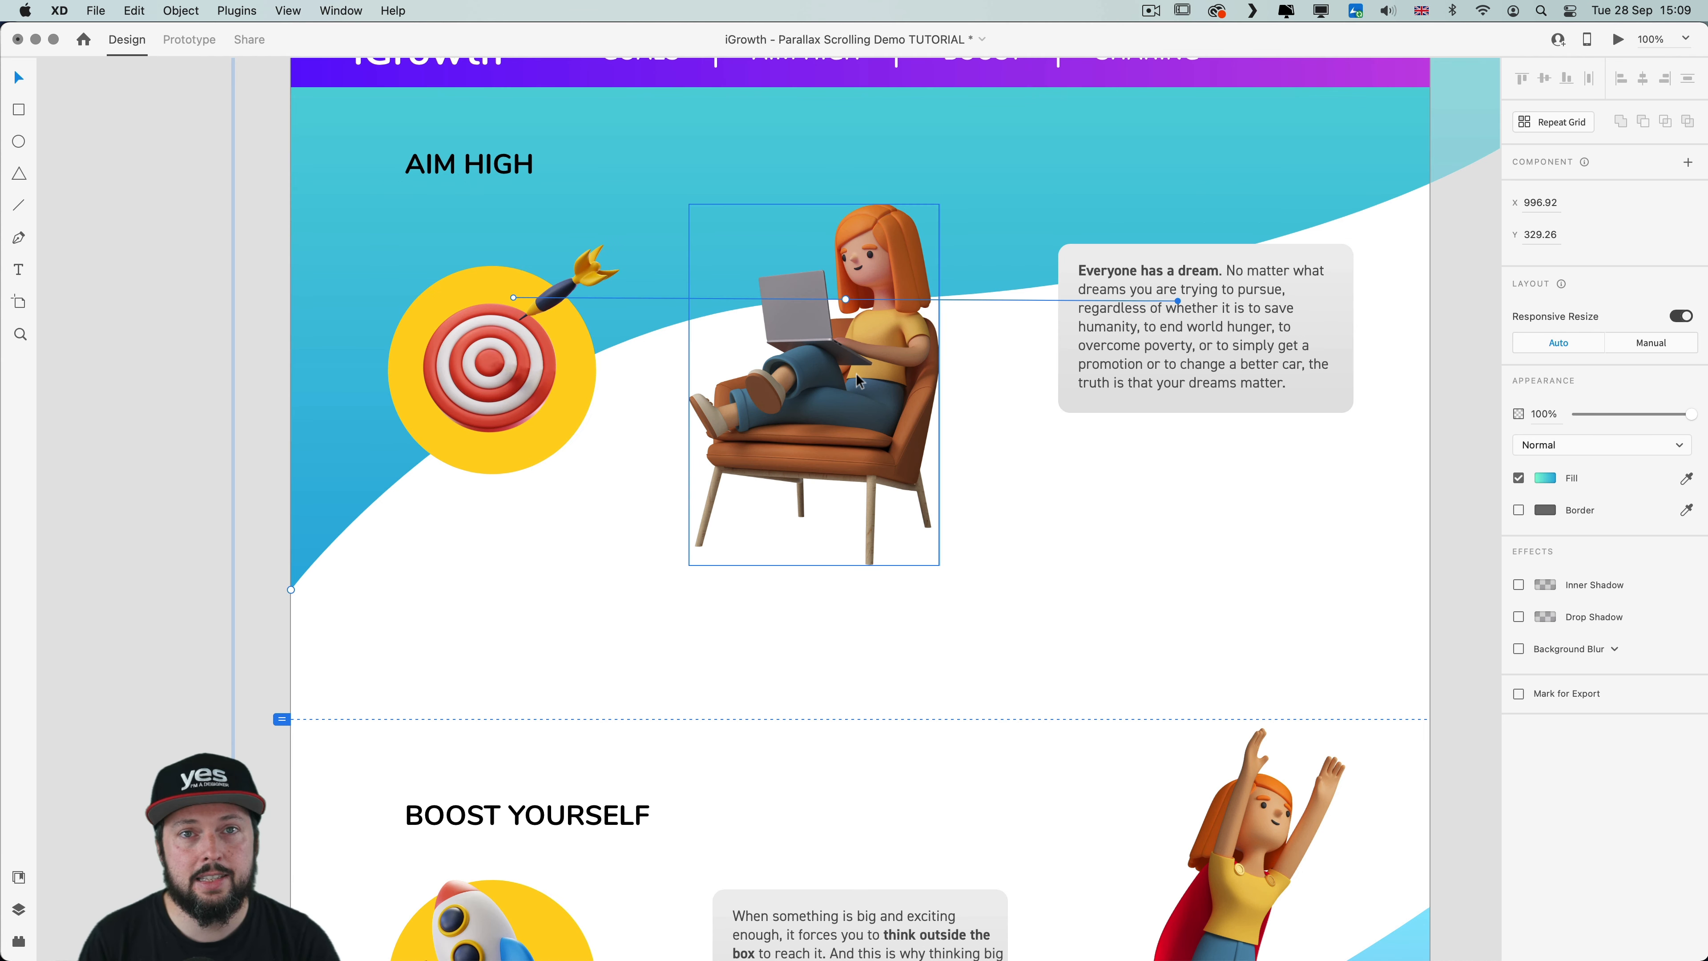
pyautogui.moveTo(909, 370); pyautogui.dragTo(784, 402)
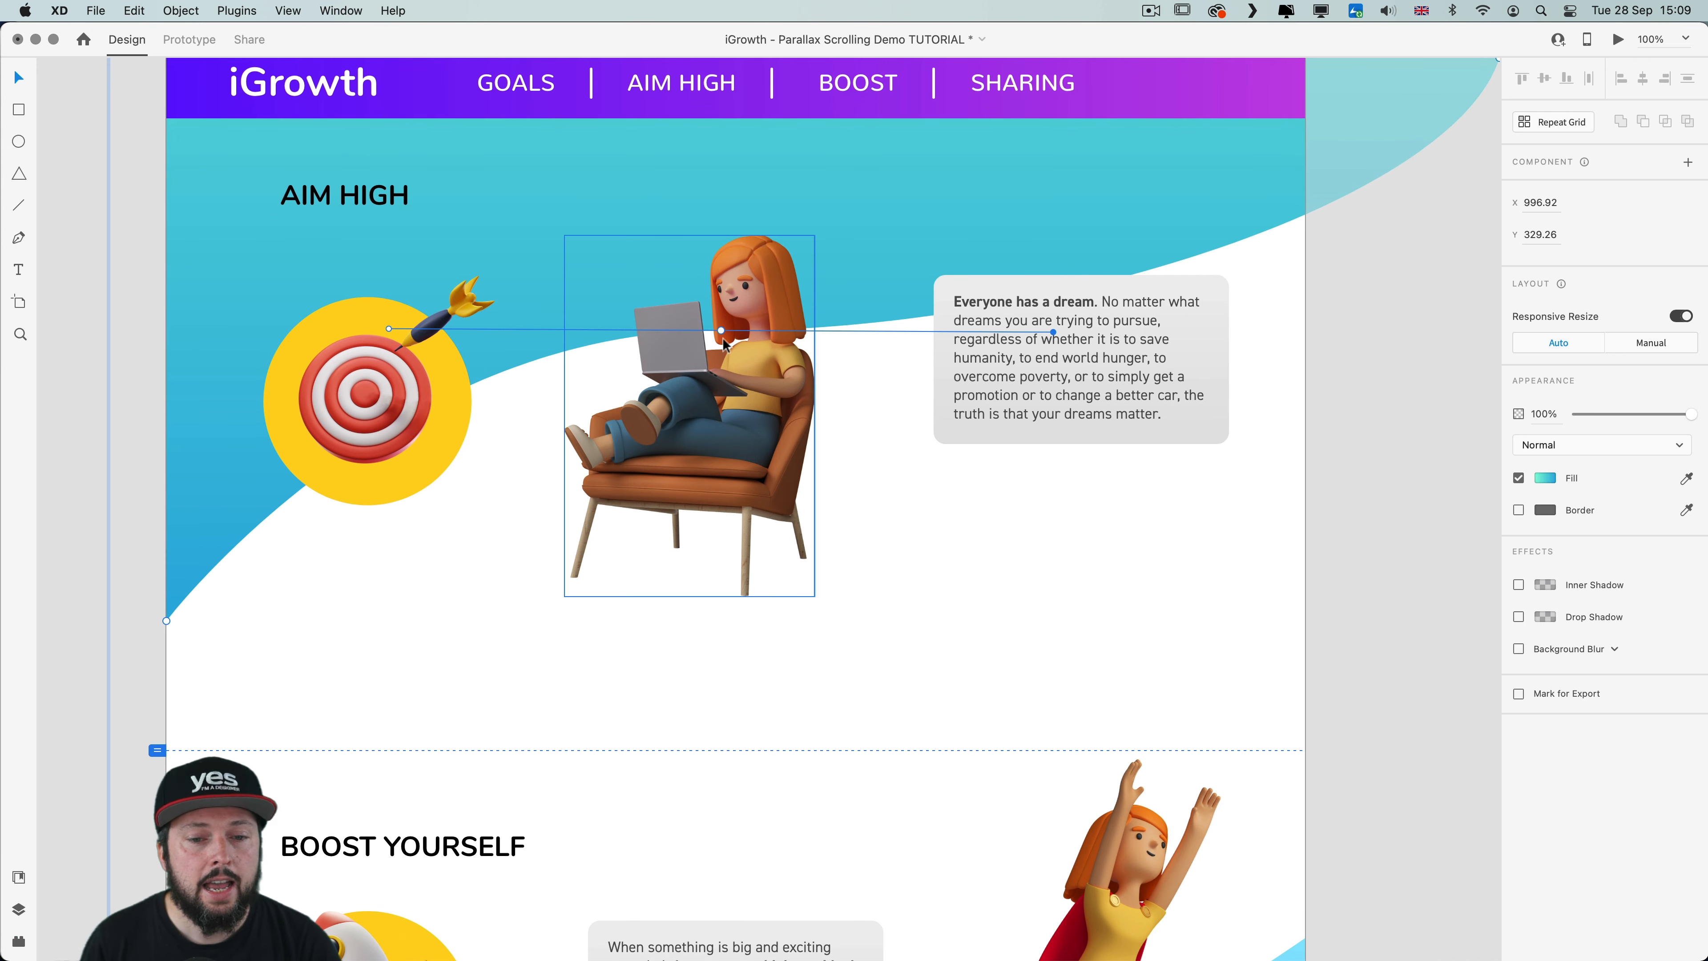
pyautogui.moveTo(722, 339); pyautogui.dragTo(764, 334)
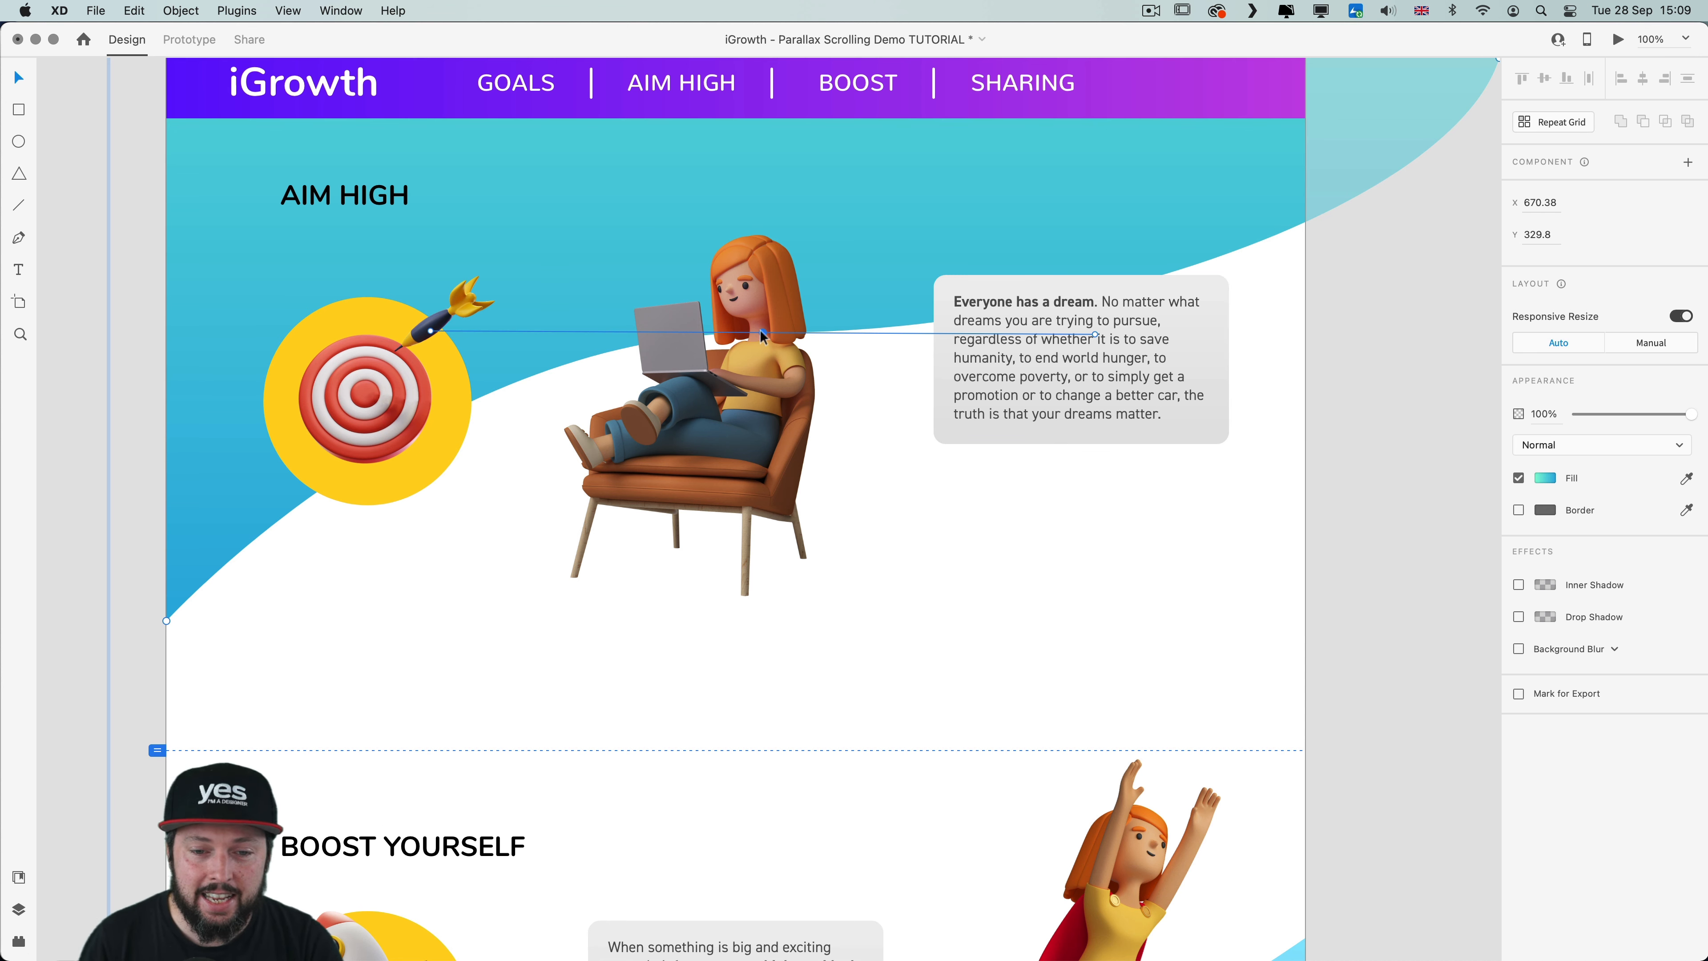
pyautogui.moveTo(761, 331); pyautogui.dragTo(773, 367)
# Move the AIM HIGH heading to the right of the seated woman and place the 'Everyone has a dream' text box beneath it
pyautogui.click(325, 196)
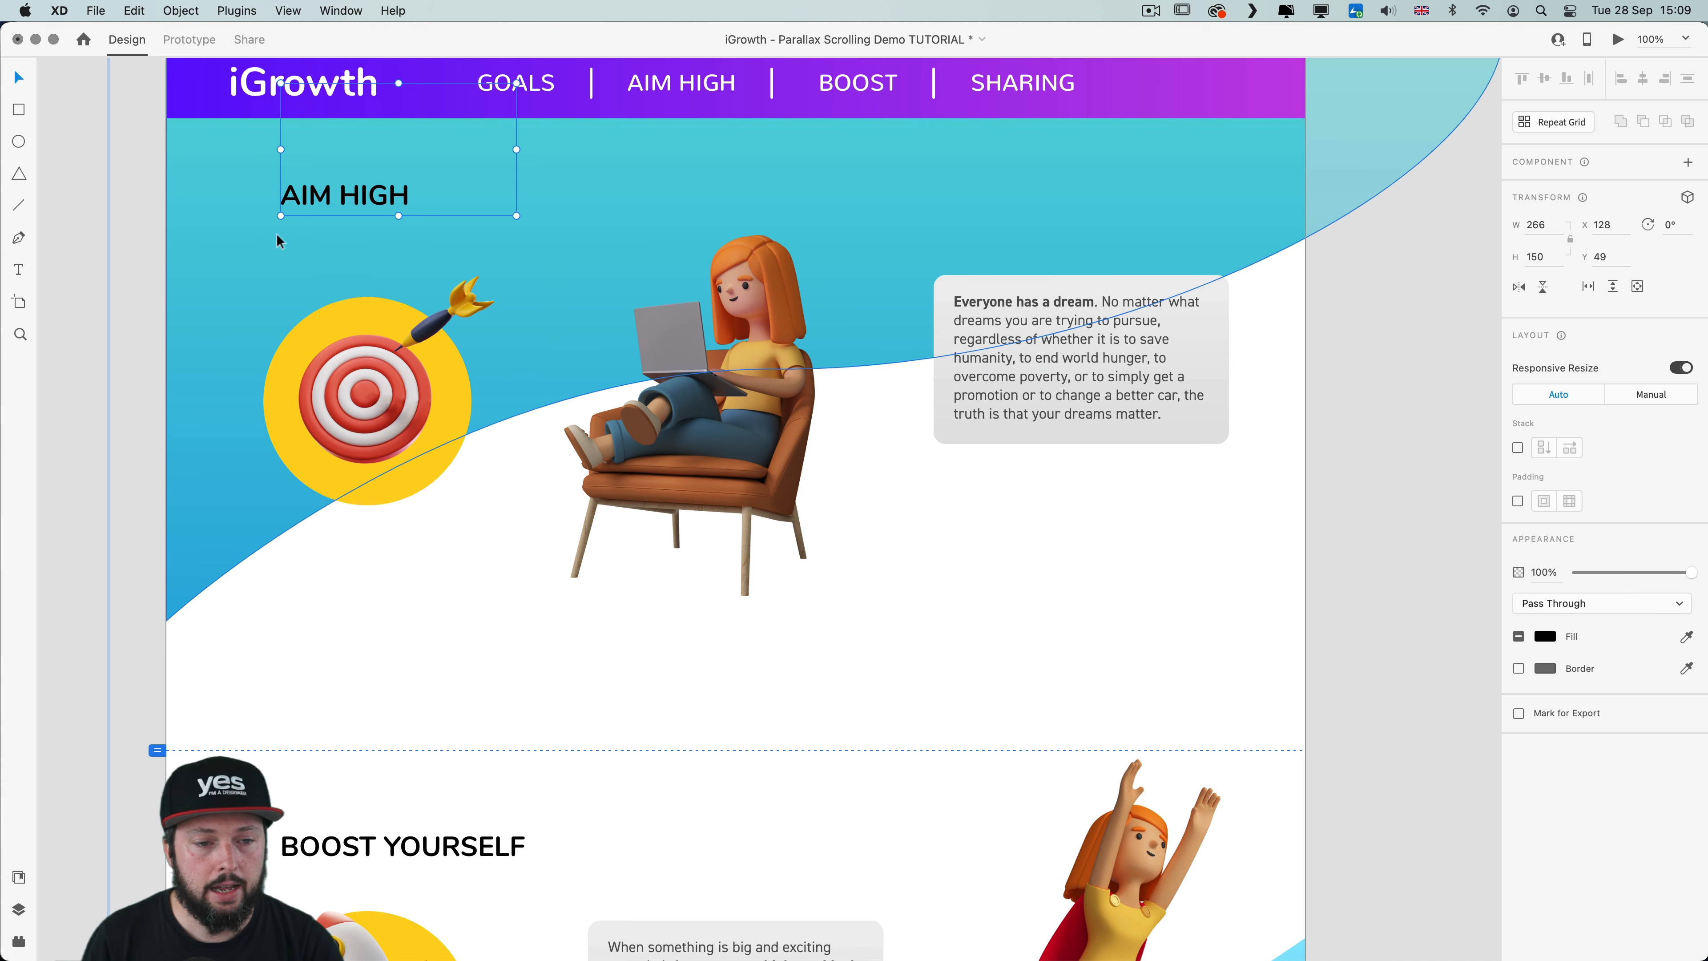
pyautogui.moveTo(326, 197); pyautogui.dragTo(1128, 416)
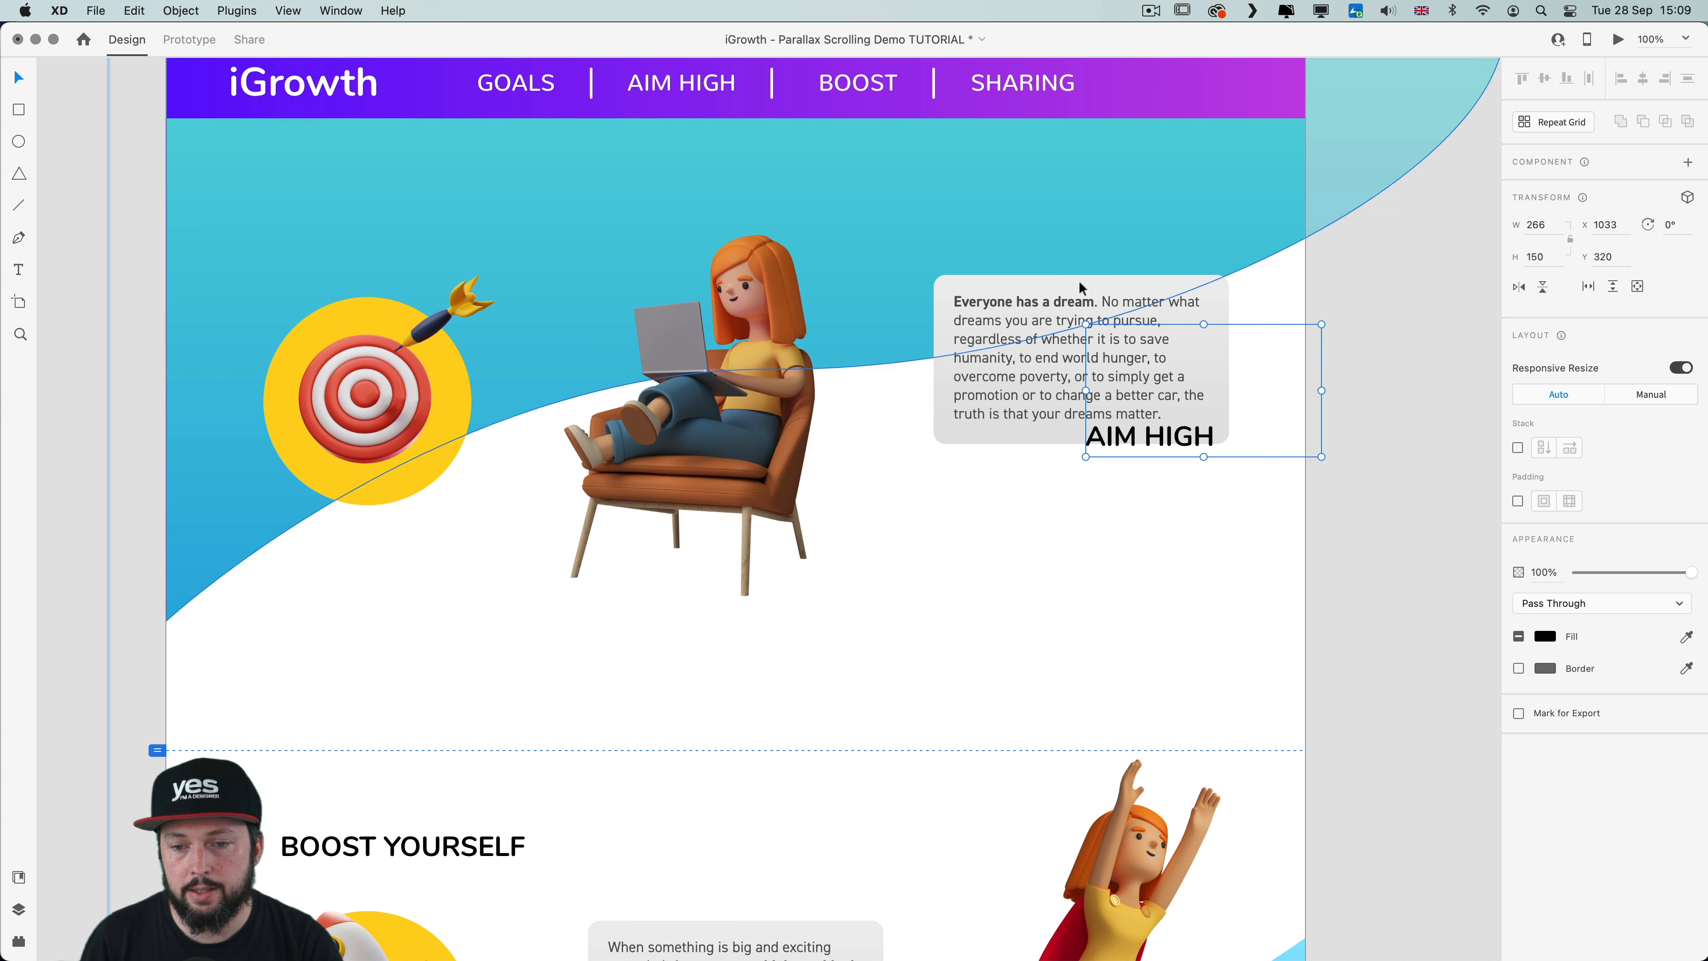
pyautogui.moveTo(1016, 340); pyautogui.dragTo(1013, 545)
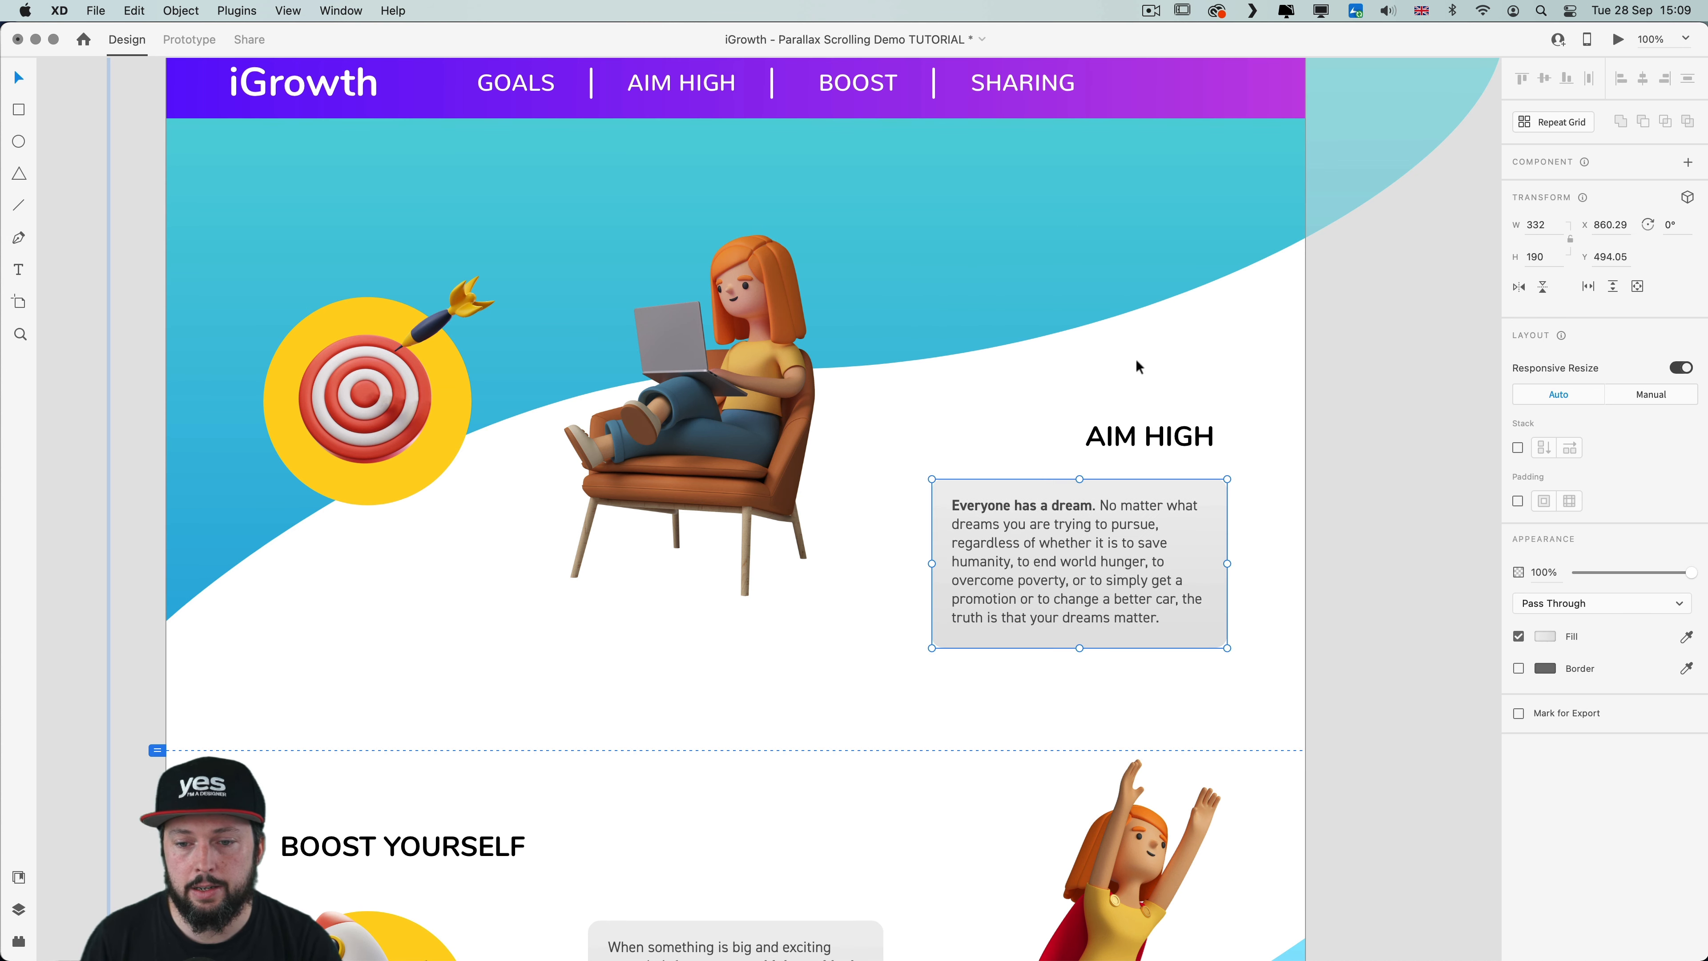
pyautogui.moveTo(1168, 444); pyautogui.dragTo(1143, 404)
pyautogui.click(1334, 482)
pyautogui.press('super+a')
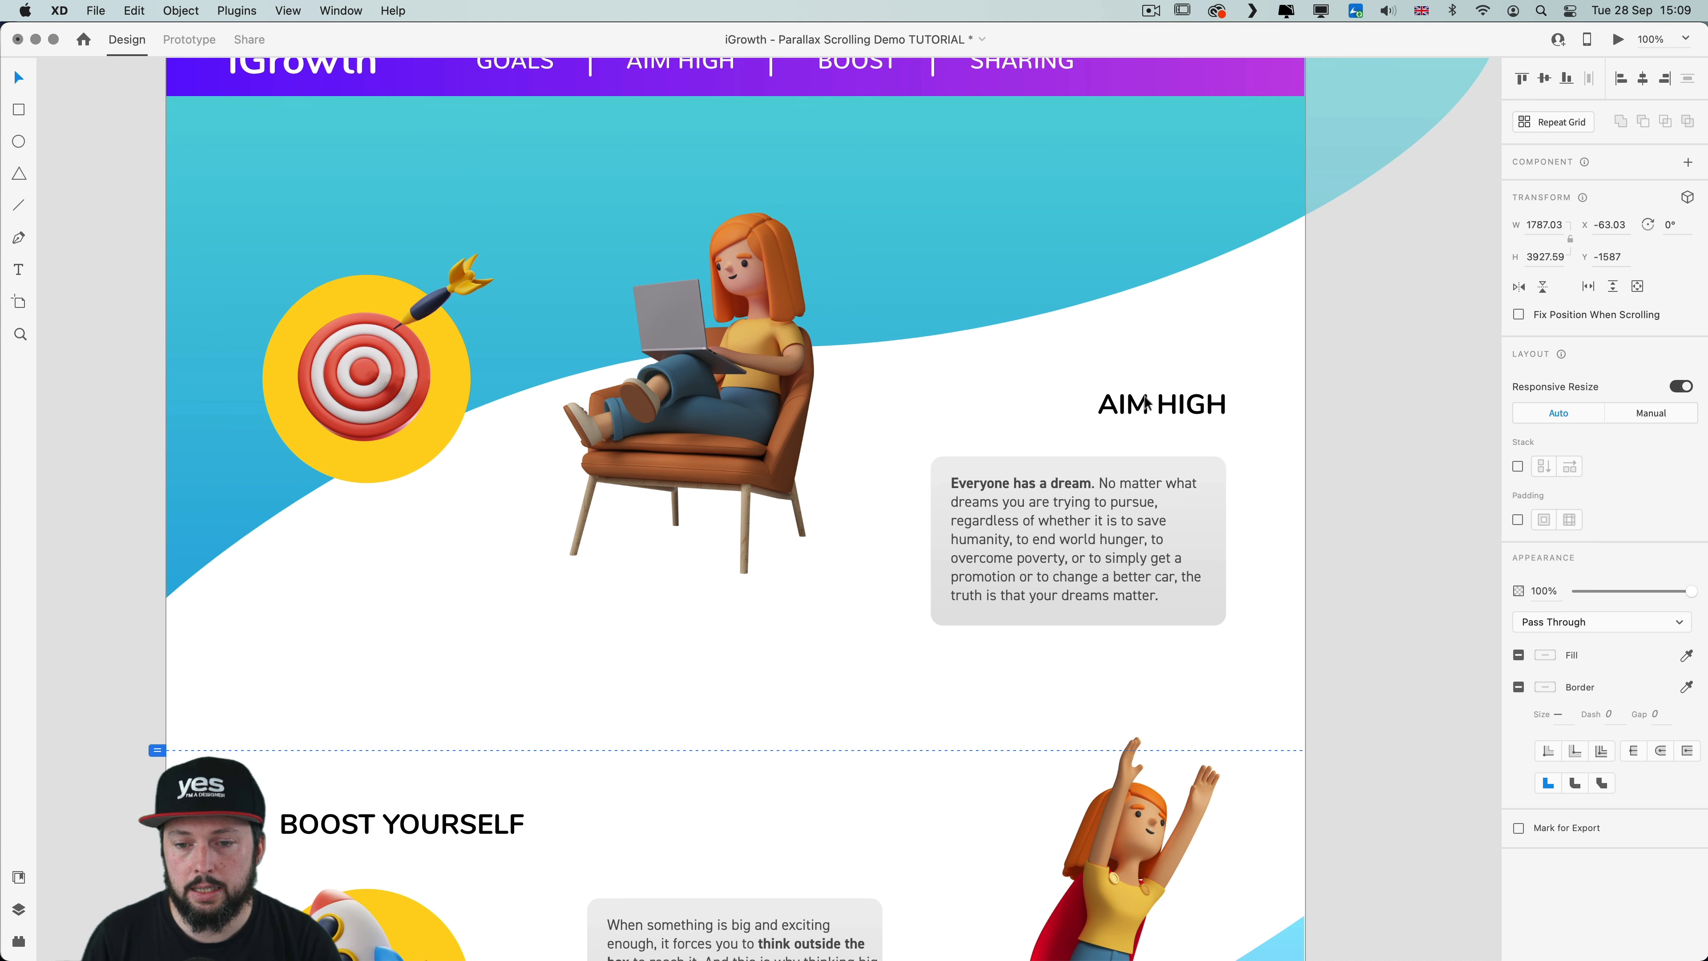
pyautogui.press('super+z')
# Enlarge the illustration of the woman in the armchair proportionally from its centre to 358 × 515
pyautogui.click(759, 296)
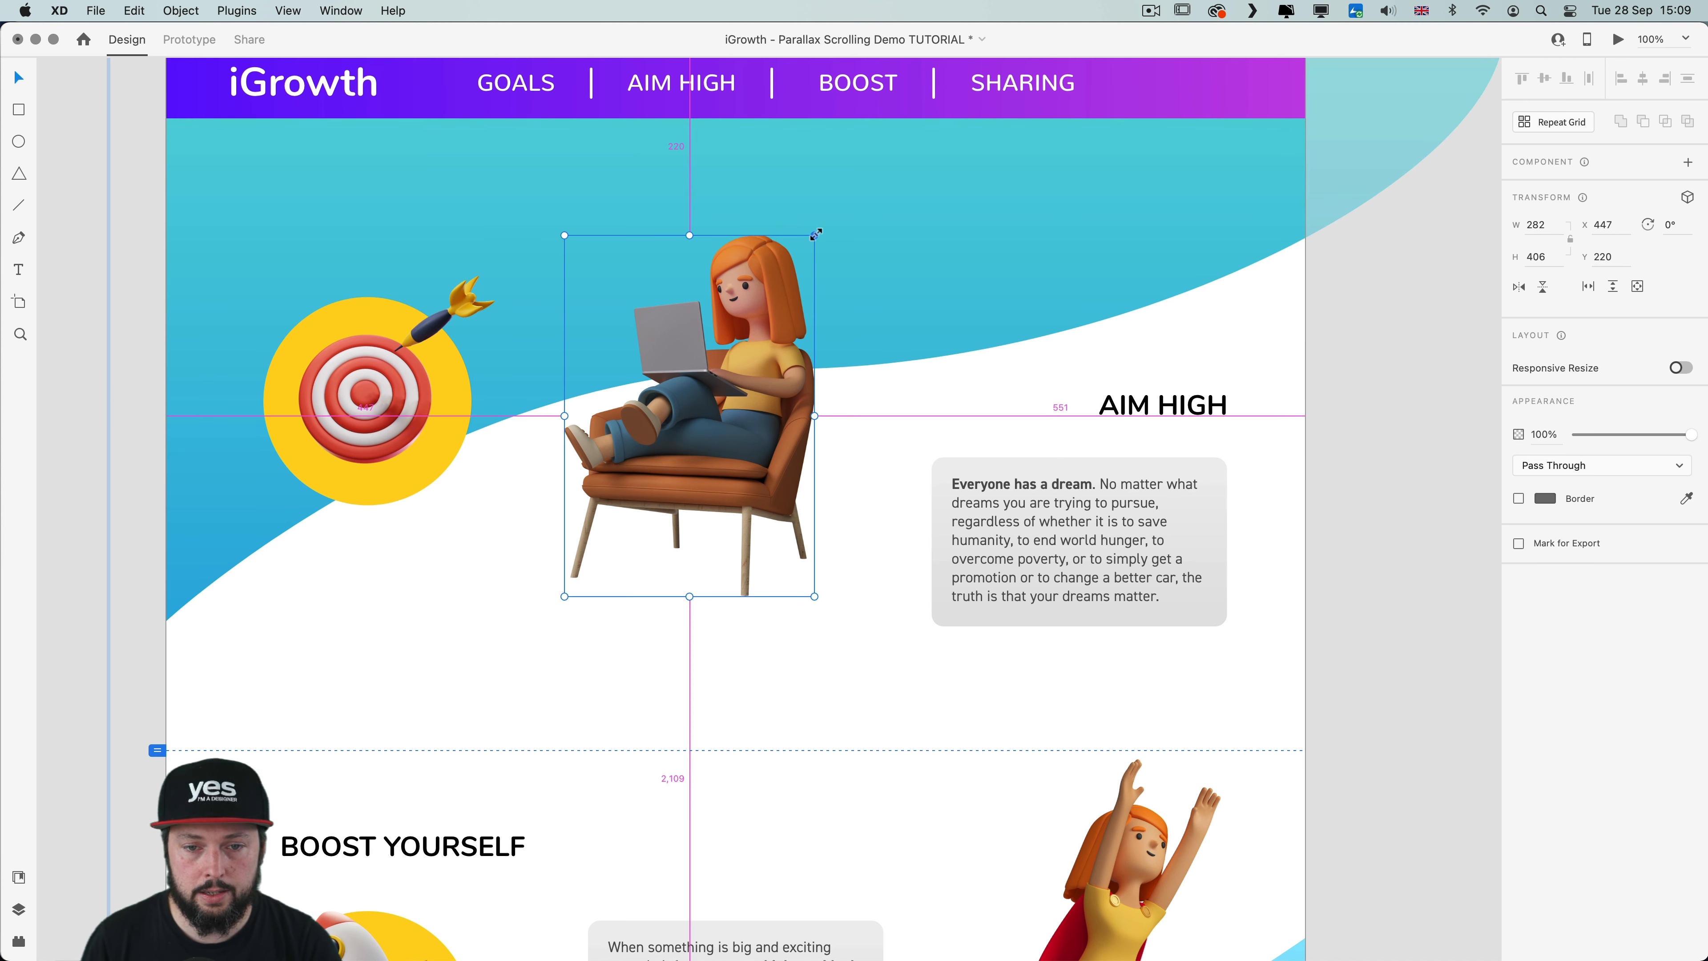
pyautogui.moveTo(813, 233); pyautogui.dragTo(833, 209)
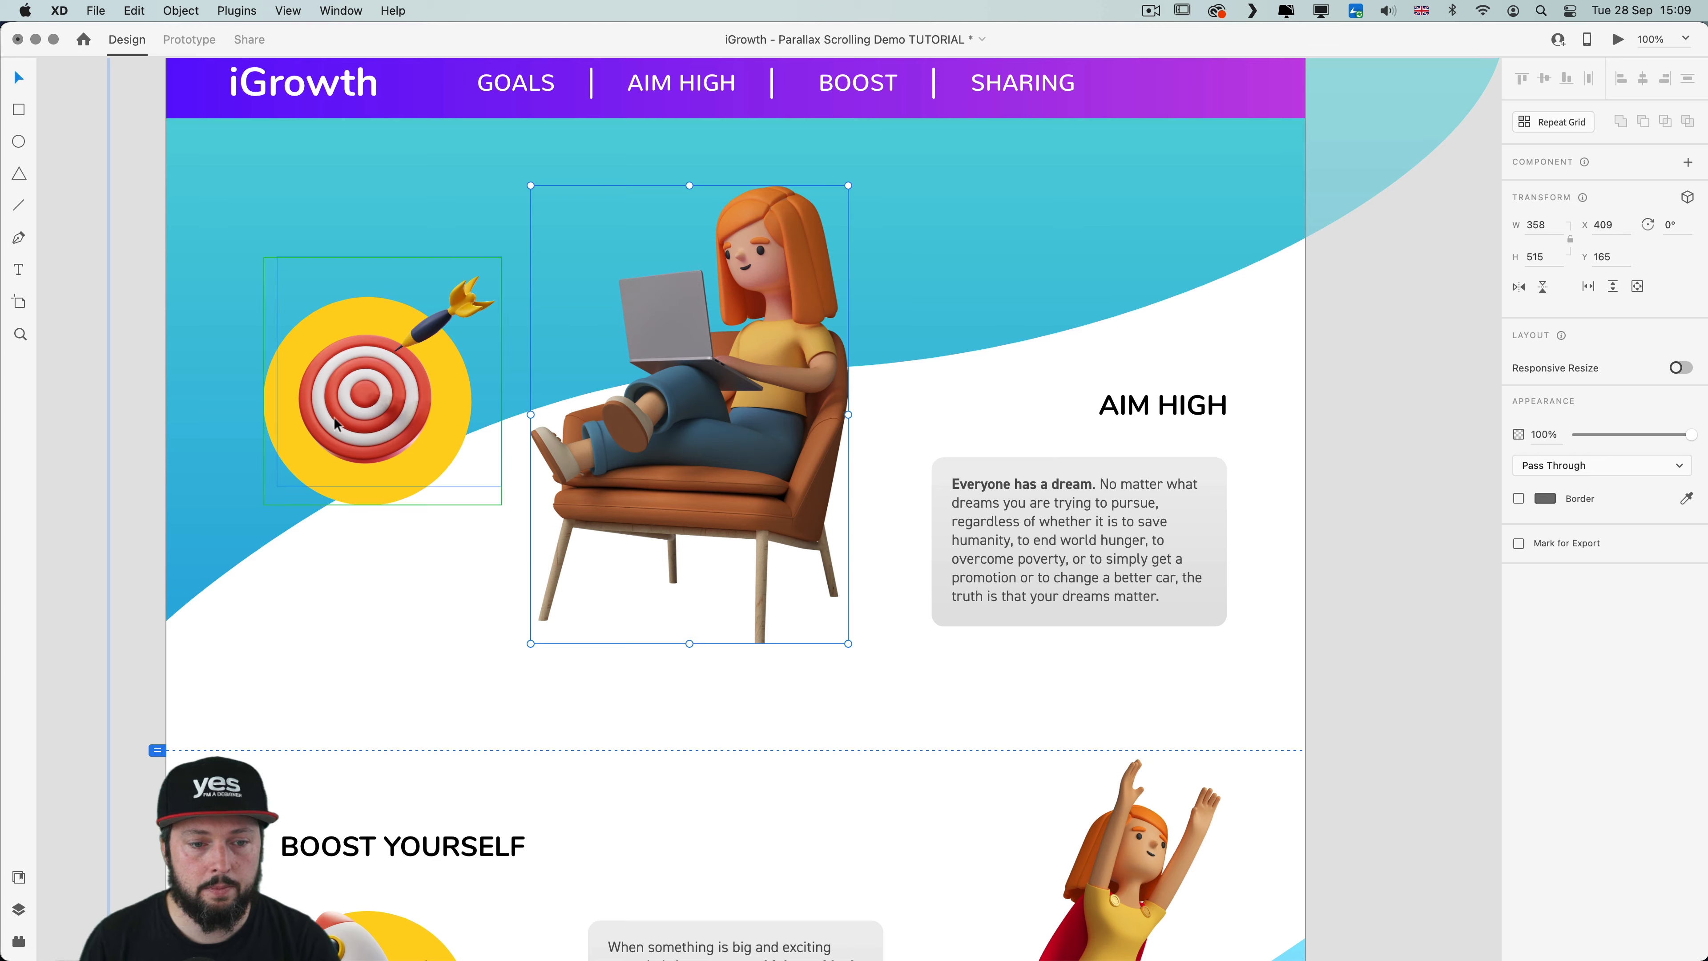
pyautogui.press('super+minus')
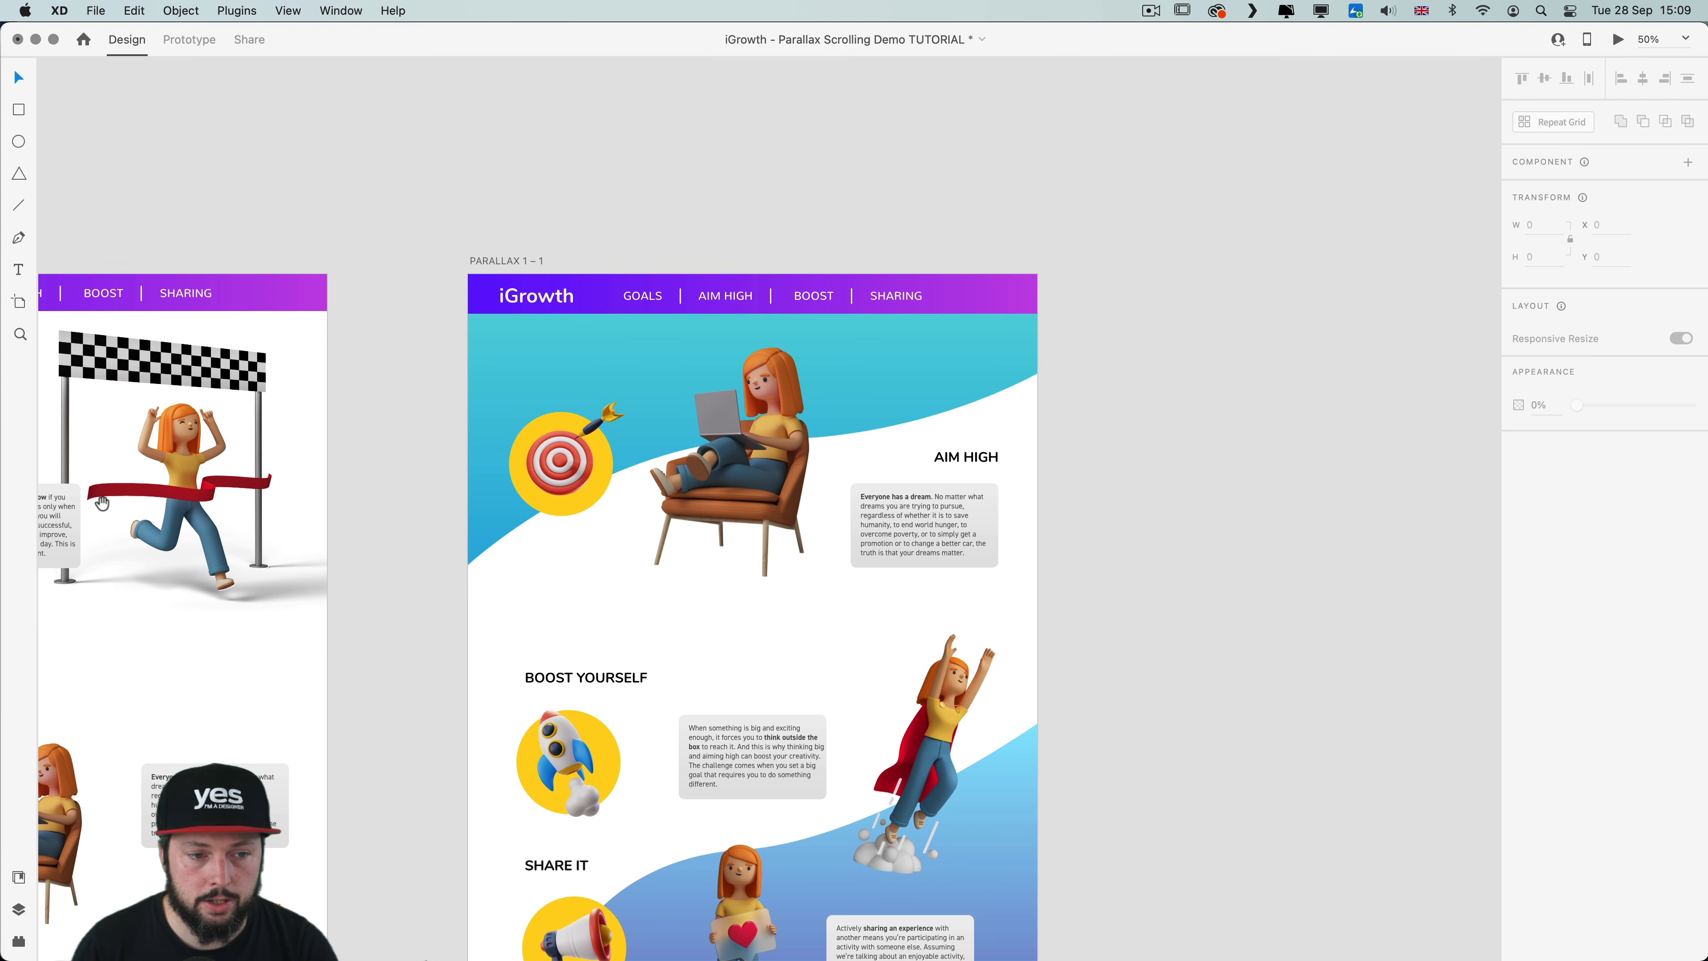
# In Prototype mode, link PARALLAX 1 to PARALLAX 1 – 1 with a Tap-triggered Auto-Animate, Ease In-Out easing and 1 s duration
pyautogui.hscroll(-4, 103, 504)
pyautogui.scroll(-3, 103, 505)
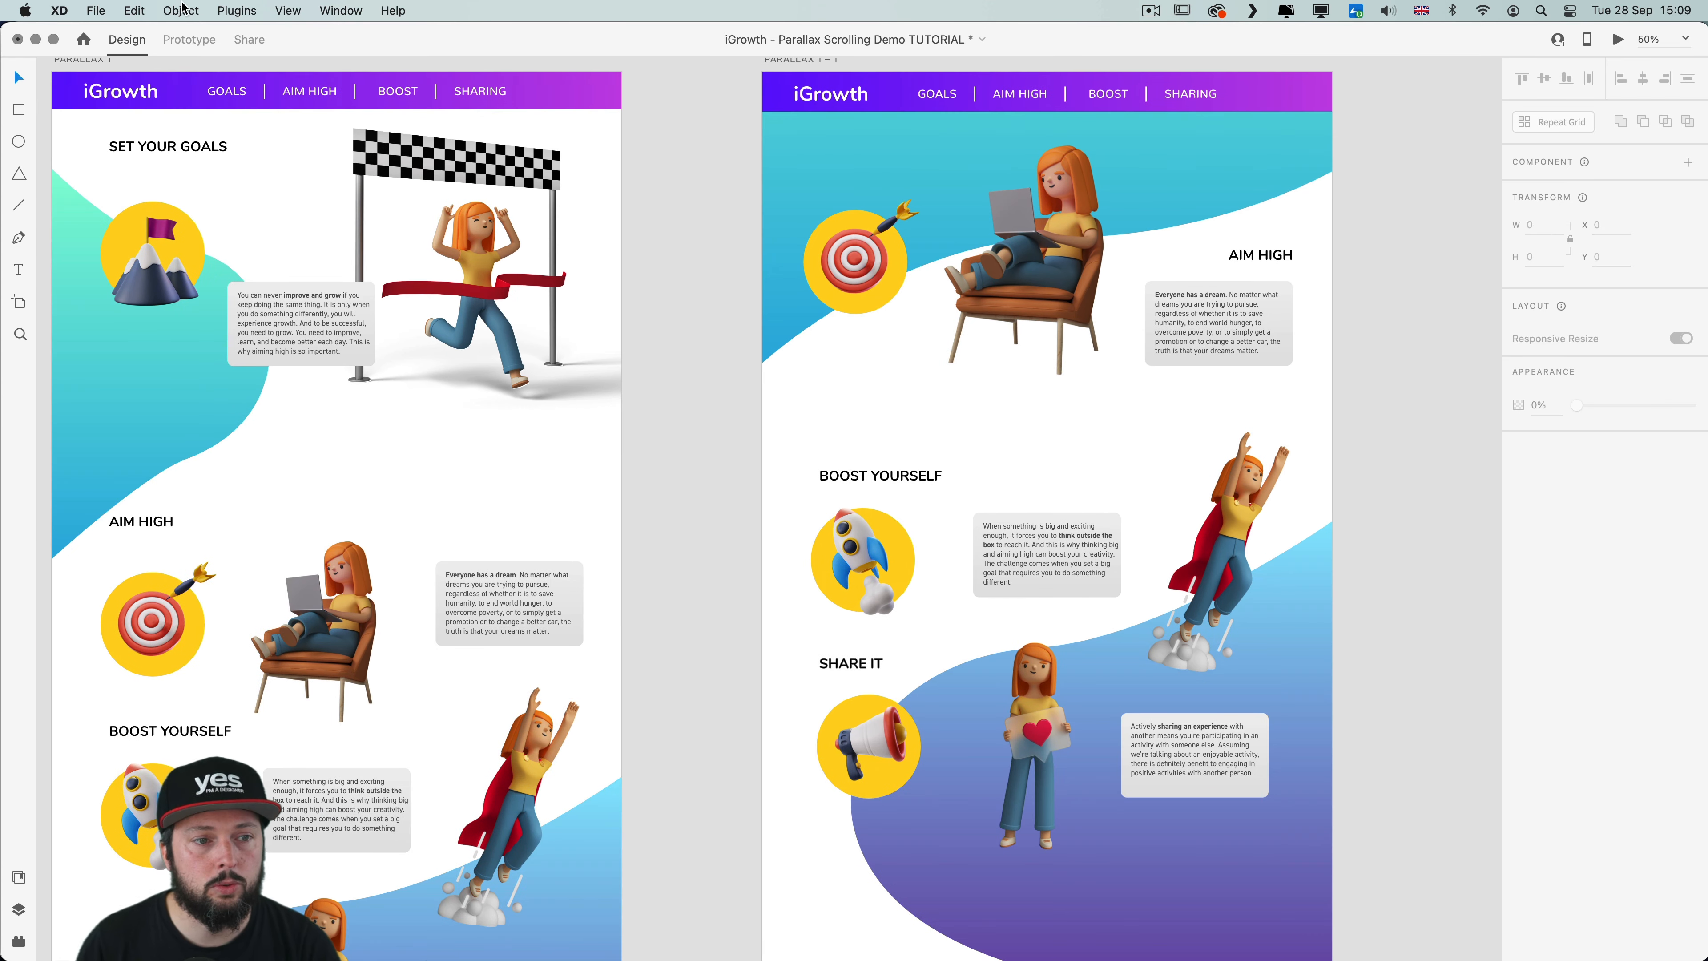
pyautogui.click(189, 39)
pyautogui.click(613, 684)
pyautogui.moveTo(621, 663); pyautogui.dragTo(857, 438)
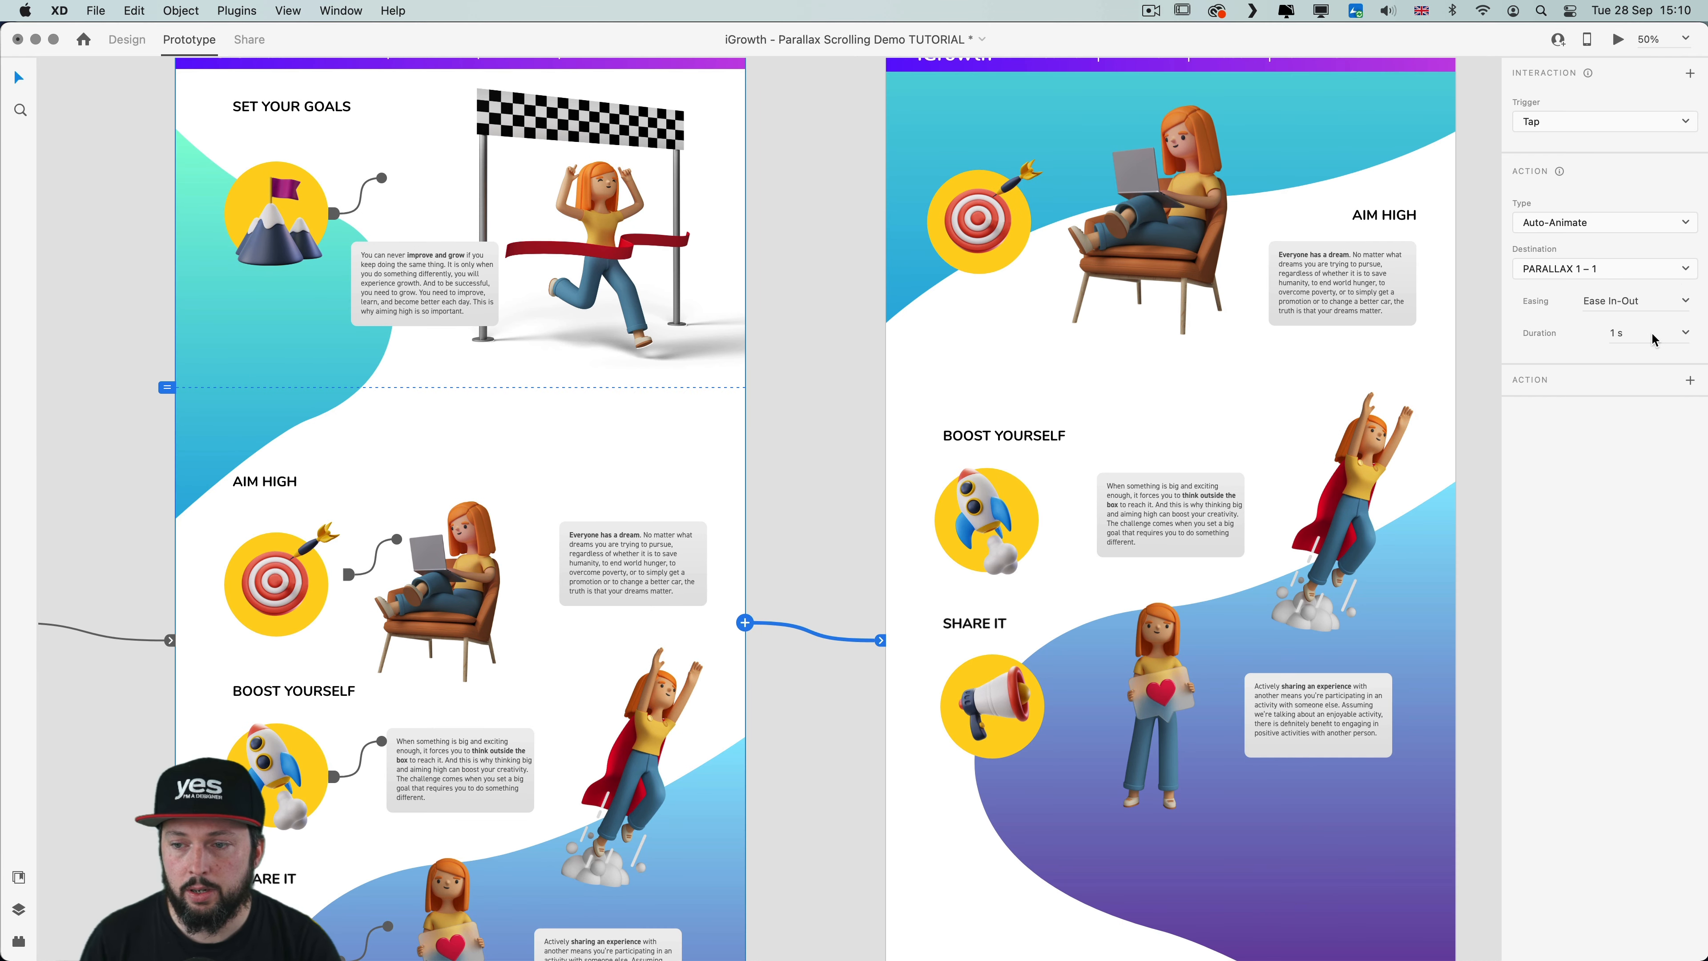
pyautogui.click(795, 474)
pyautogui.click(663, 455)
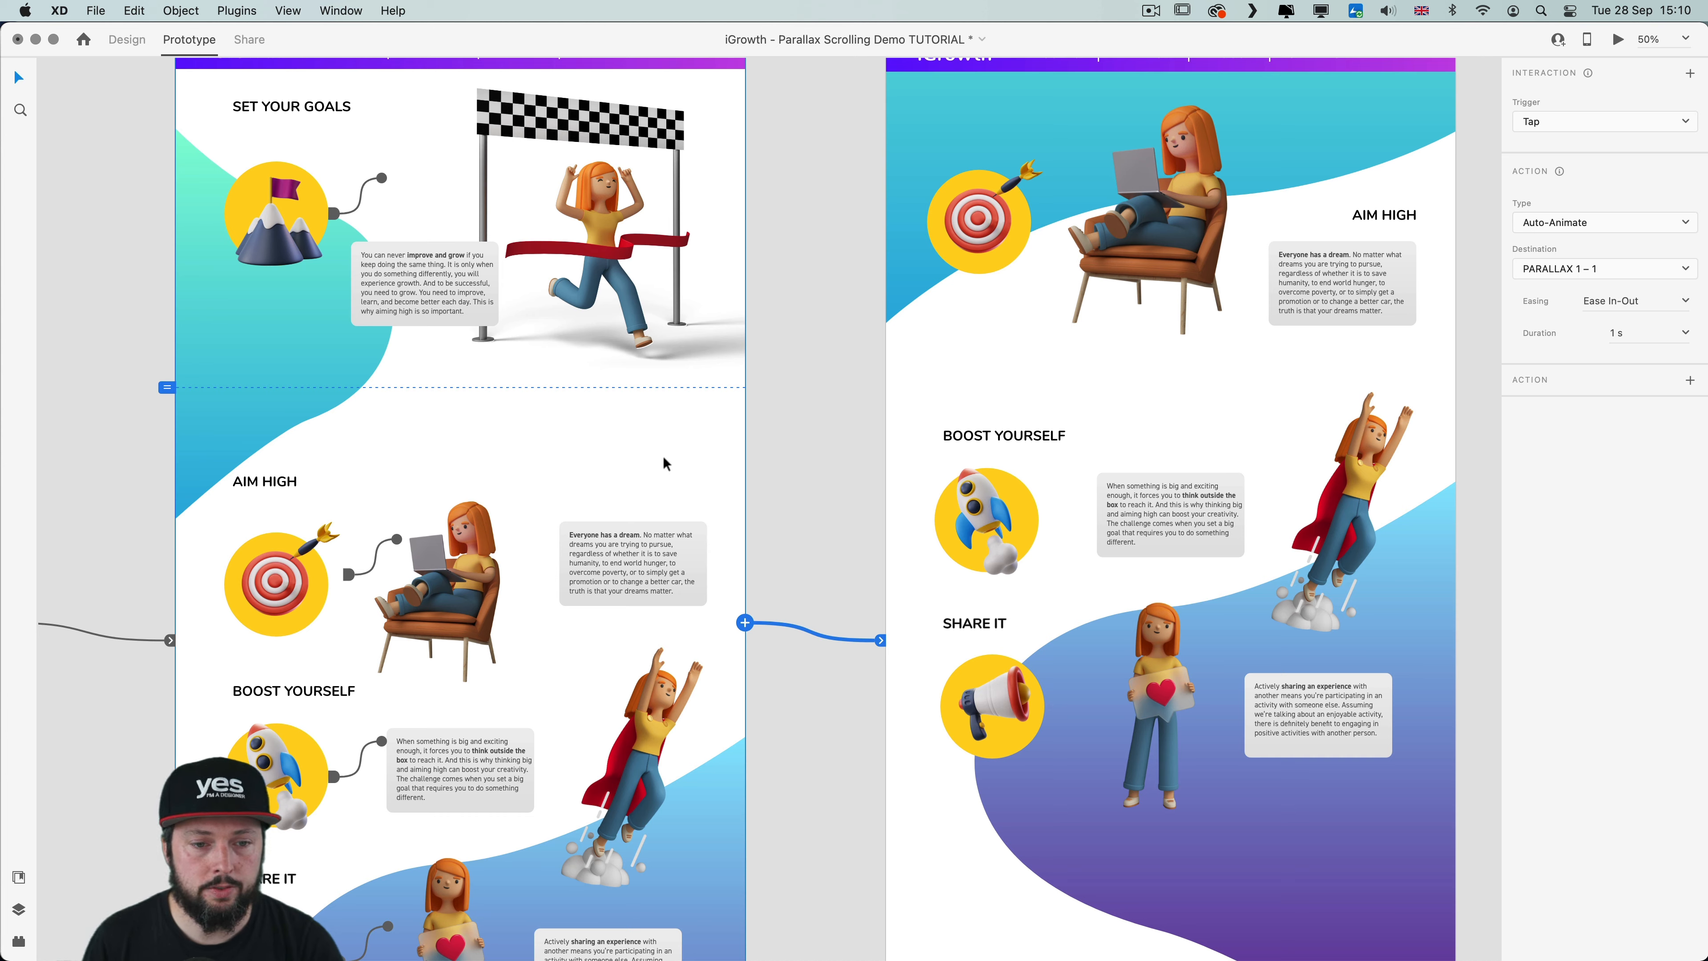
# Preview the tap transition from PARALLAX 1 to PARALLAX 1 – 1, and close the preview
pyautogui.press('super+Return')
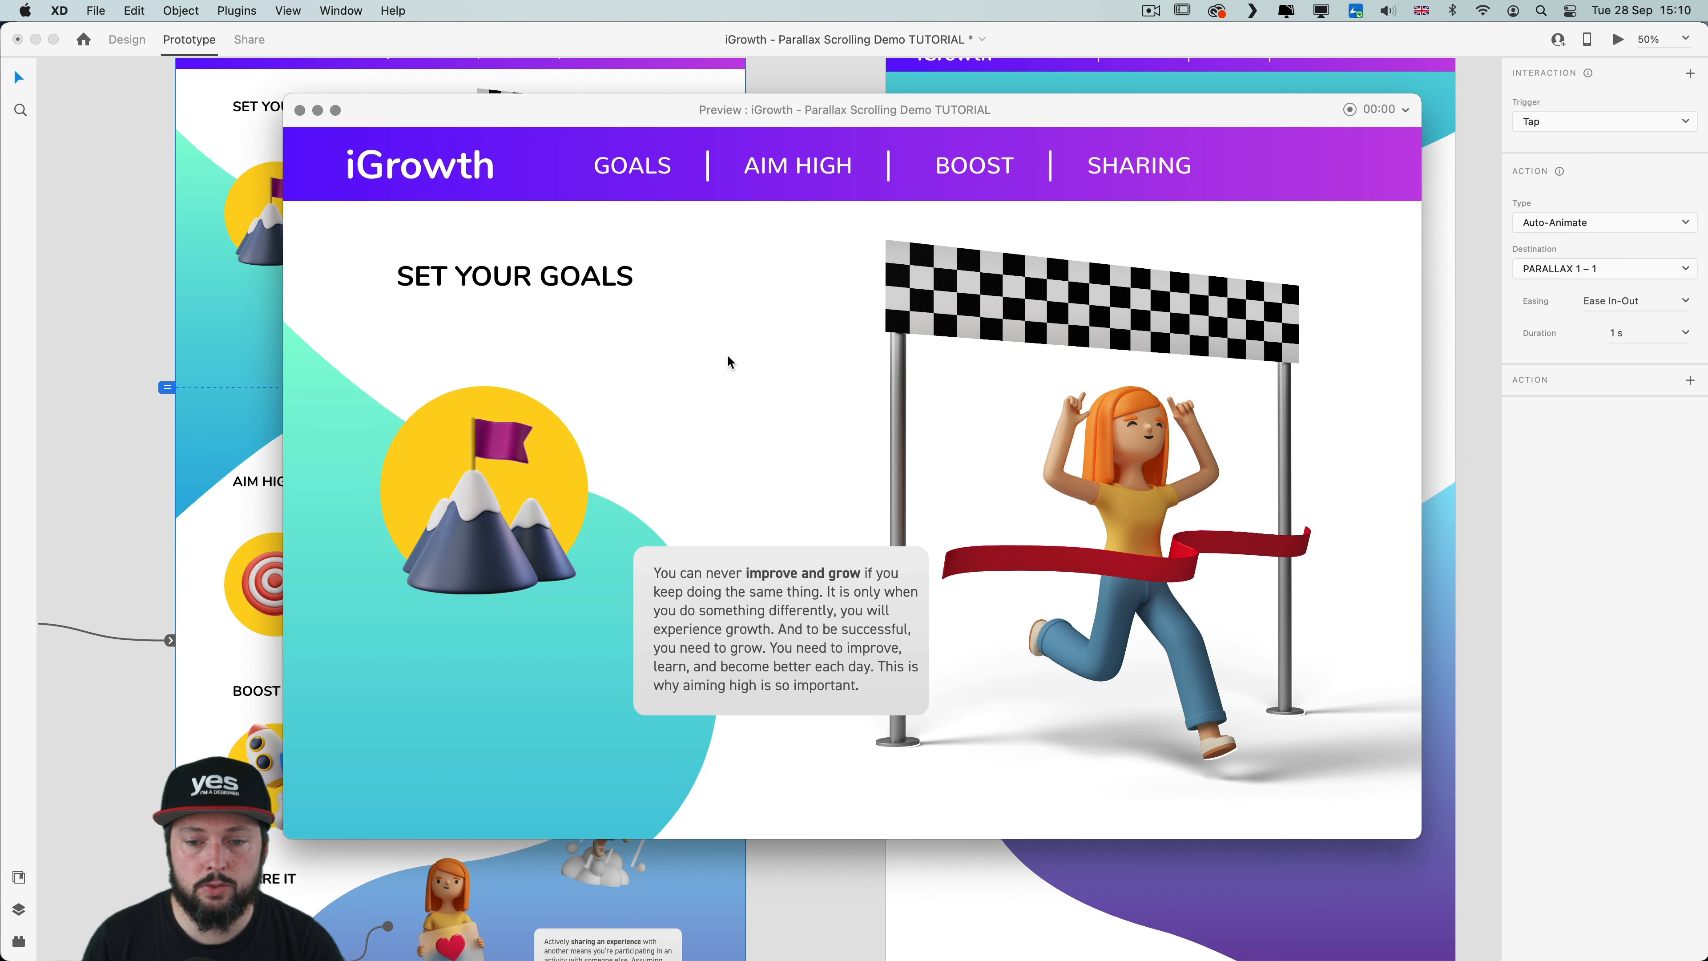
pyautogui.click(726, 354)
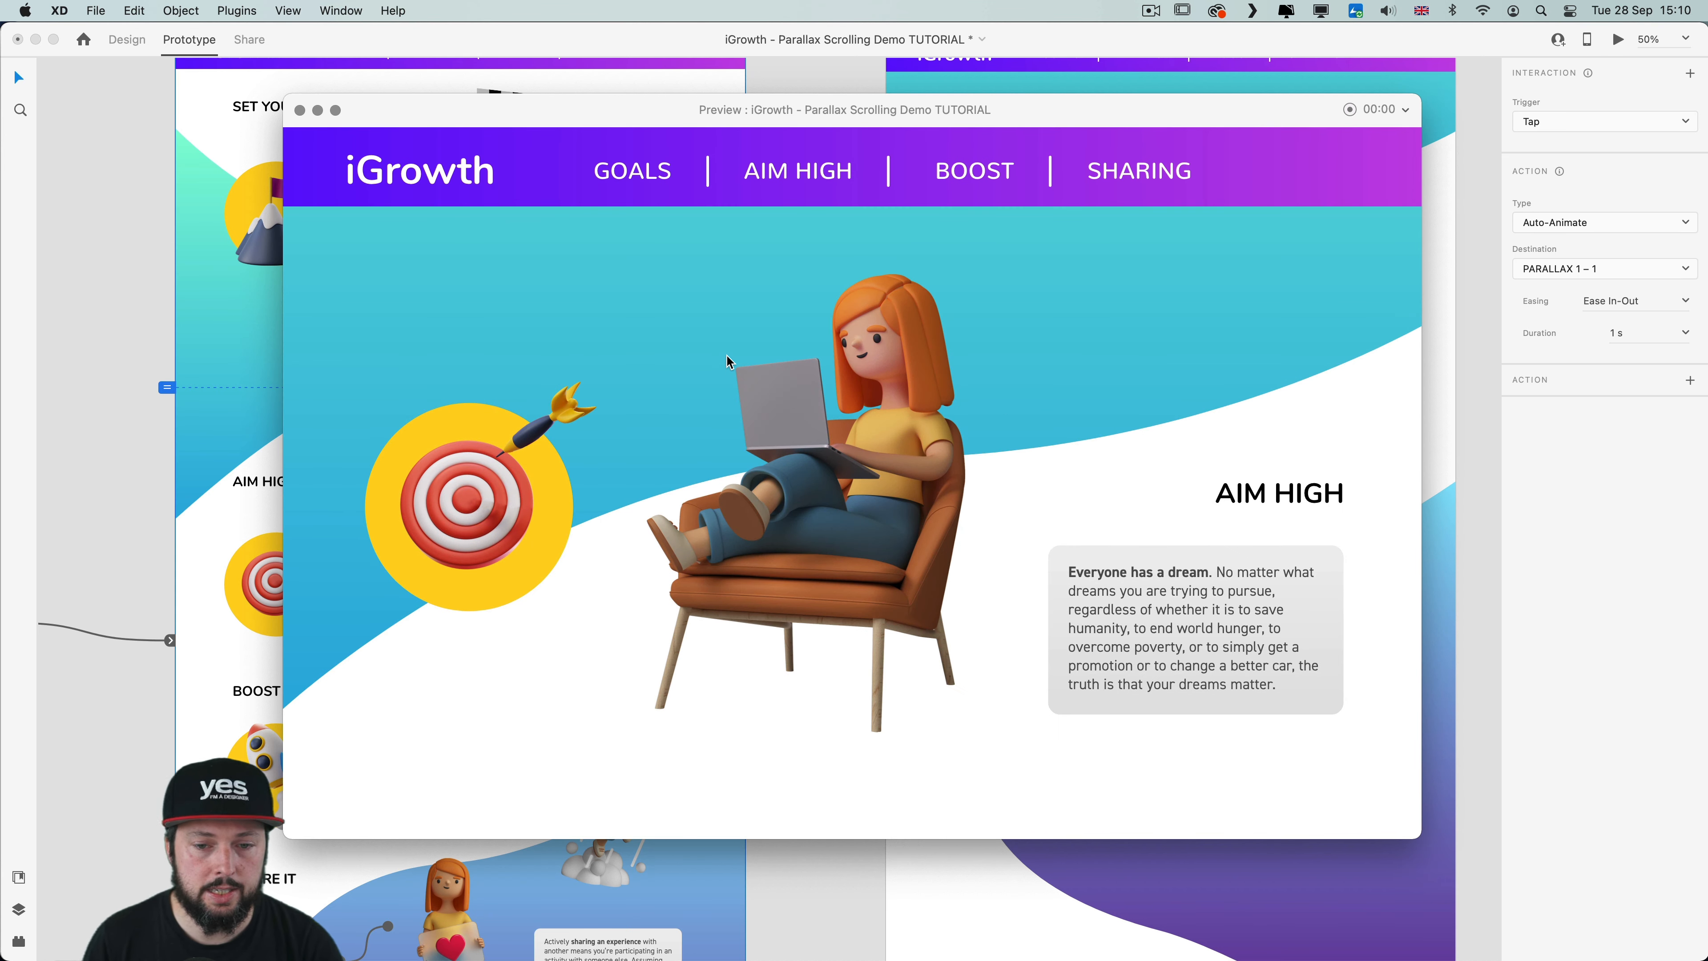
pyautogui.click(300, 111)
pyautogui.click(840, 401)
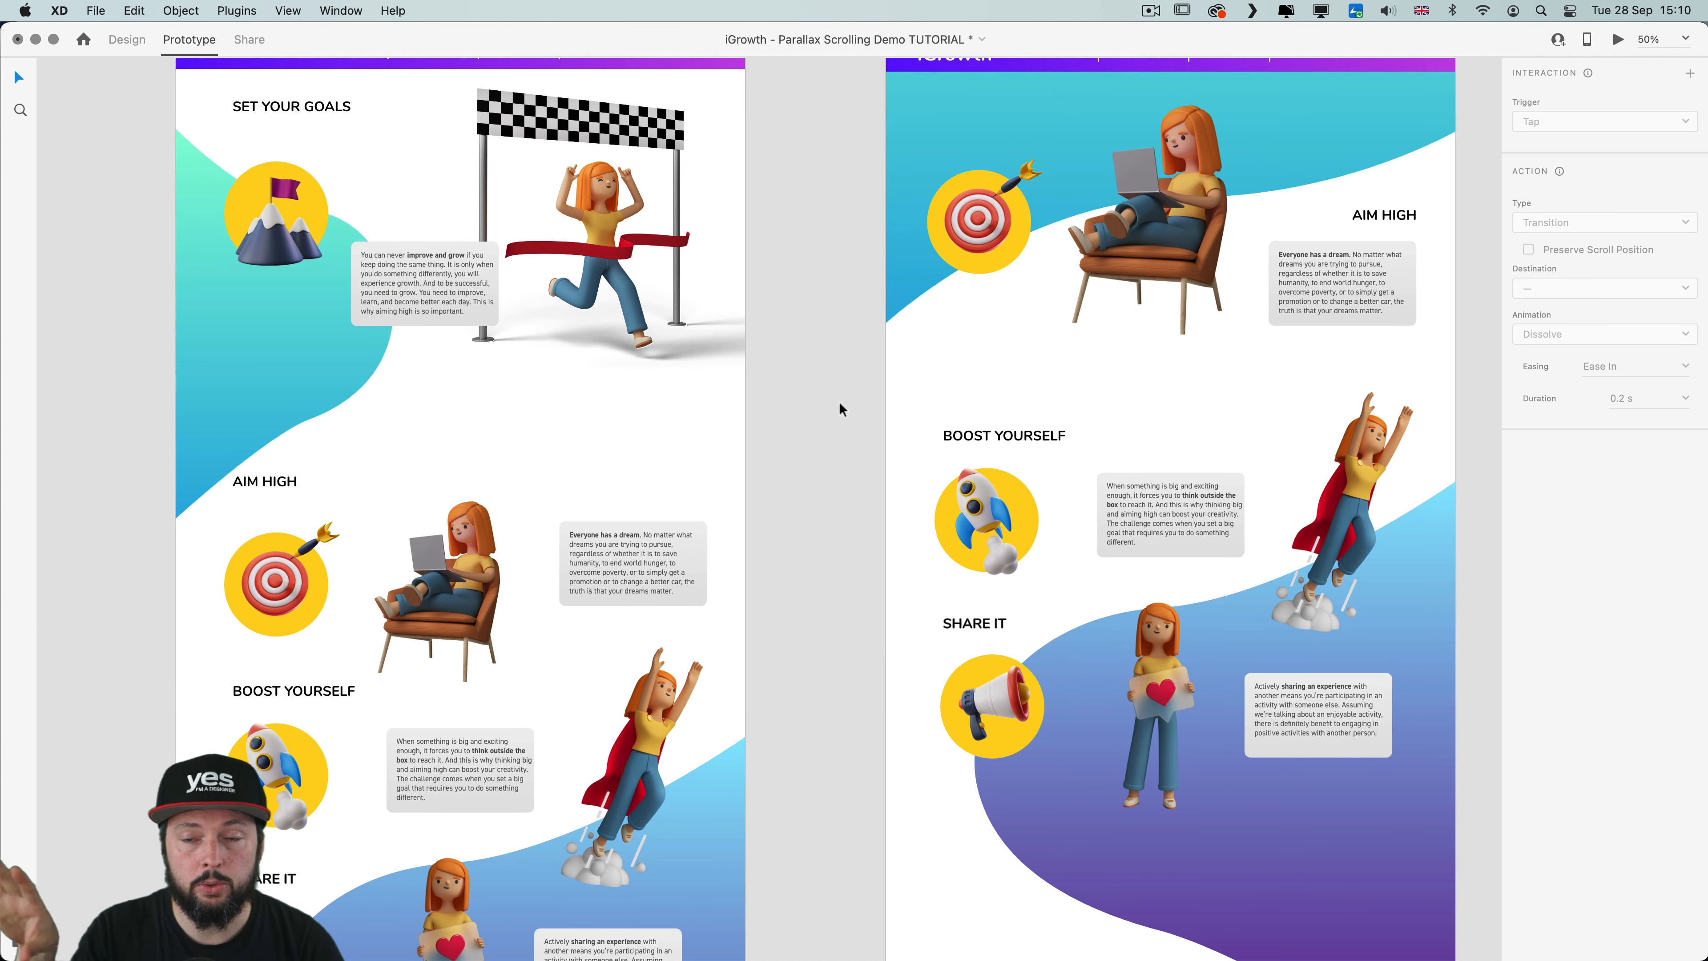
# On PARALLAX 1, move the AIM HIGH heading off the artboard's right side and shift its text box further down
pyautogui.hscroll(-3, 706, 488)
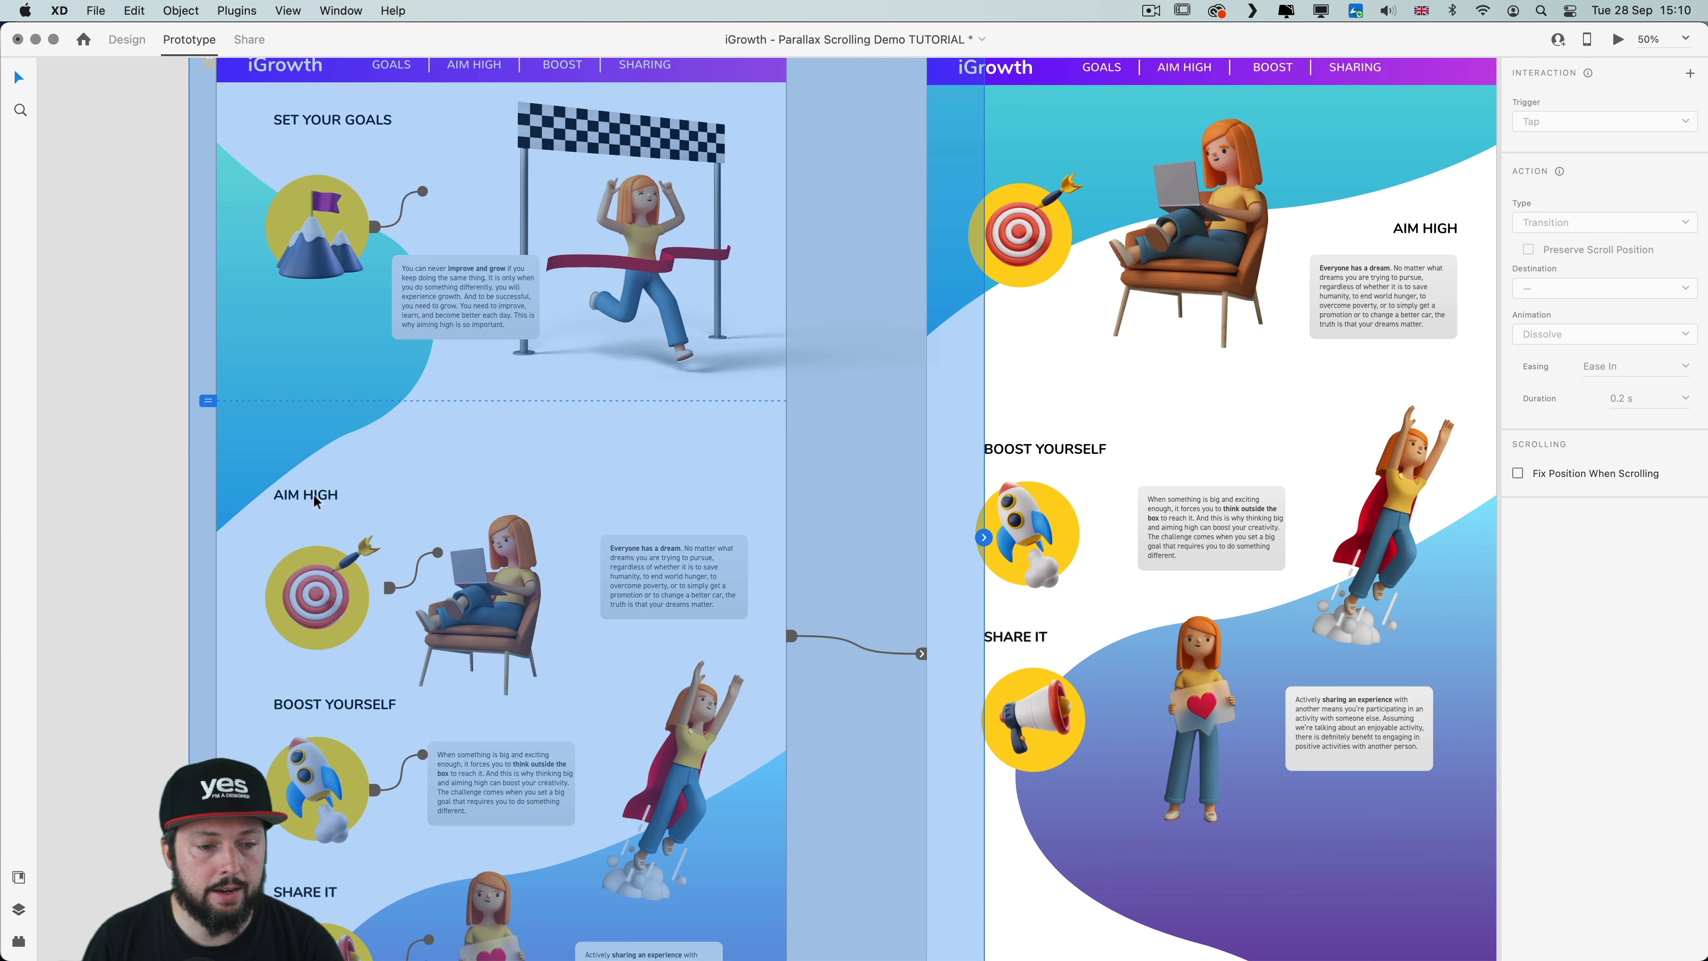
pyautogui.click(316, 499)
pyautogui.moveTo(317, 500); pyautogui.dragTo(863, 511)
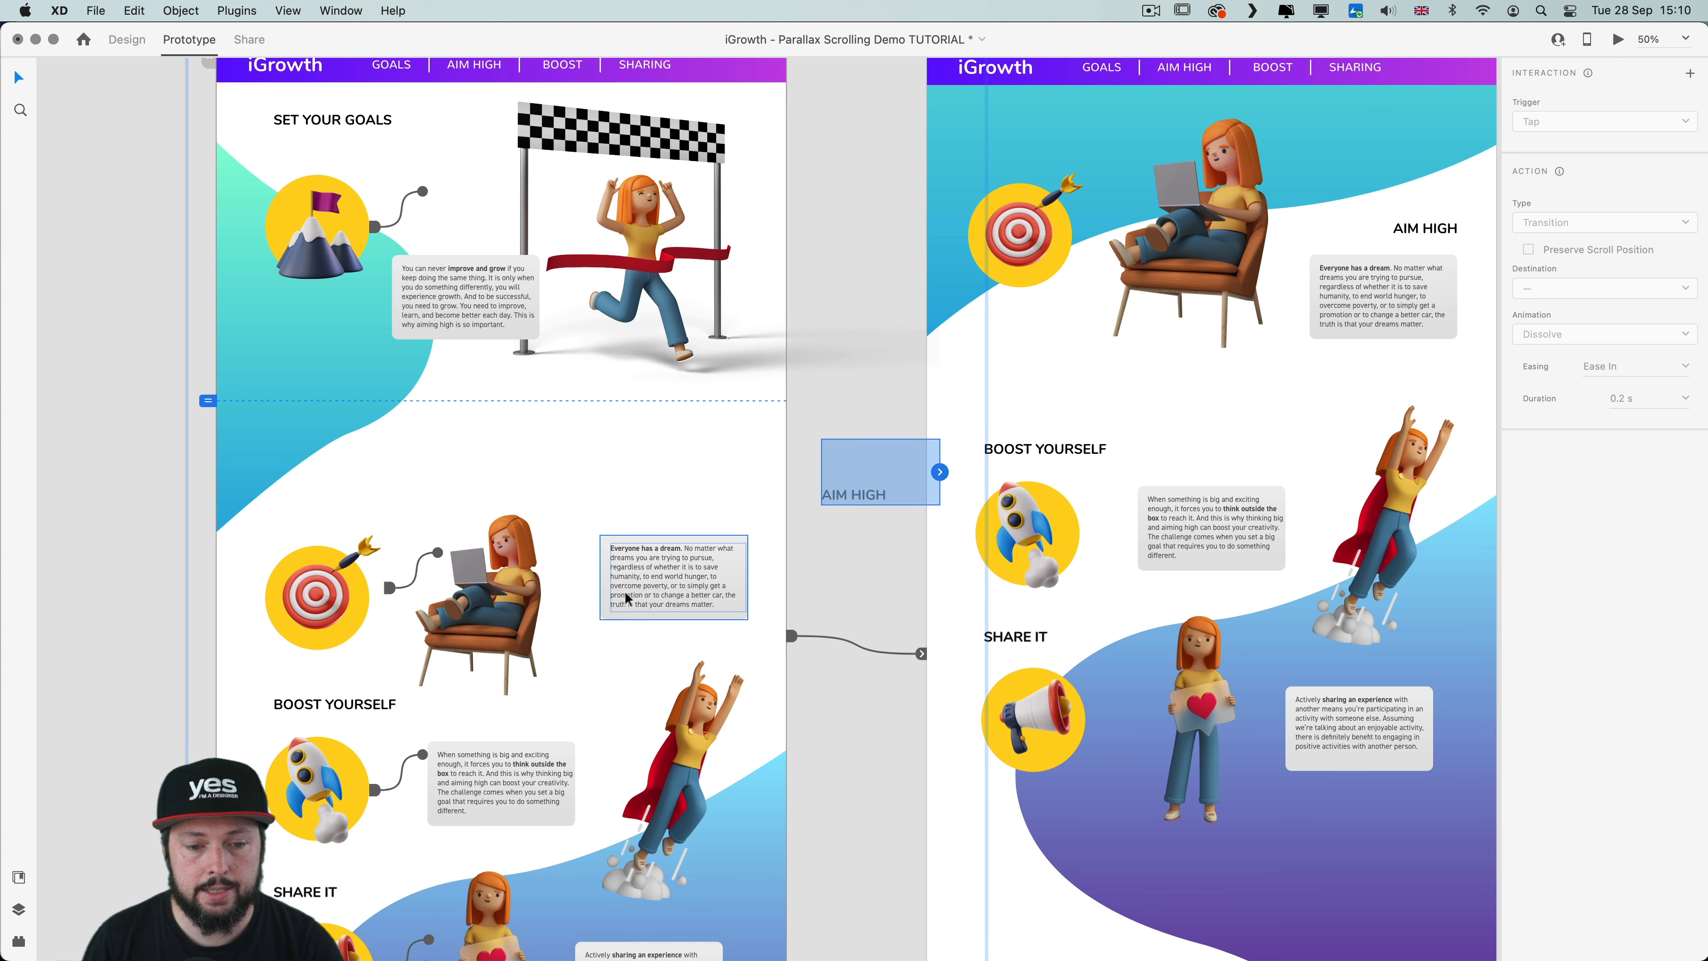
pyautogui.moveTo(651, 579); pyautogui.dragTo(651, 723)
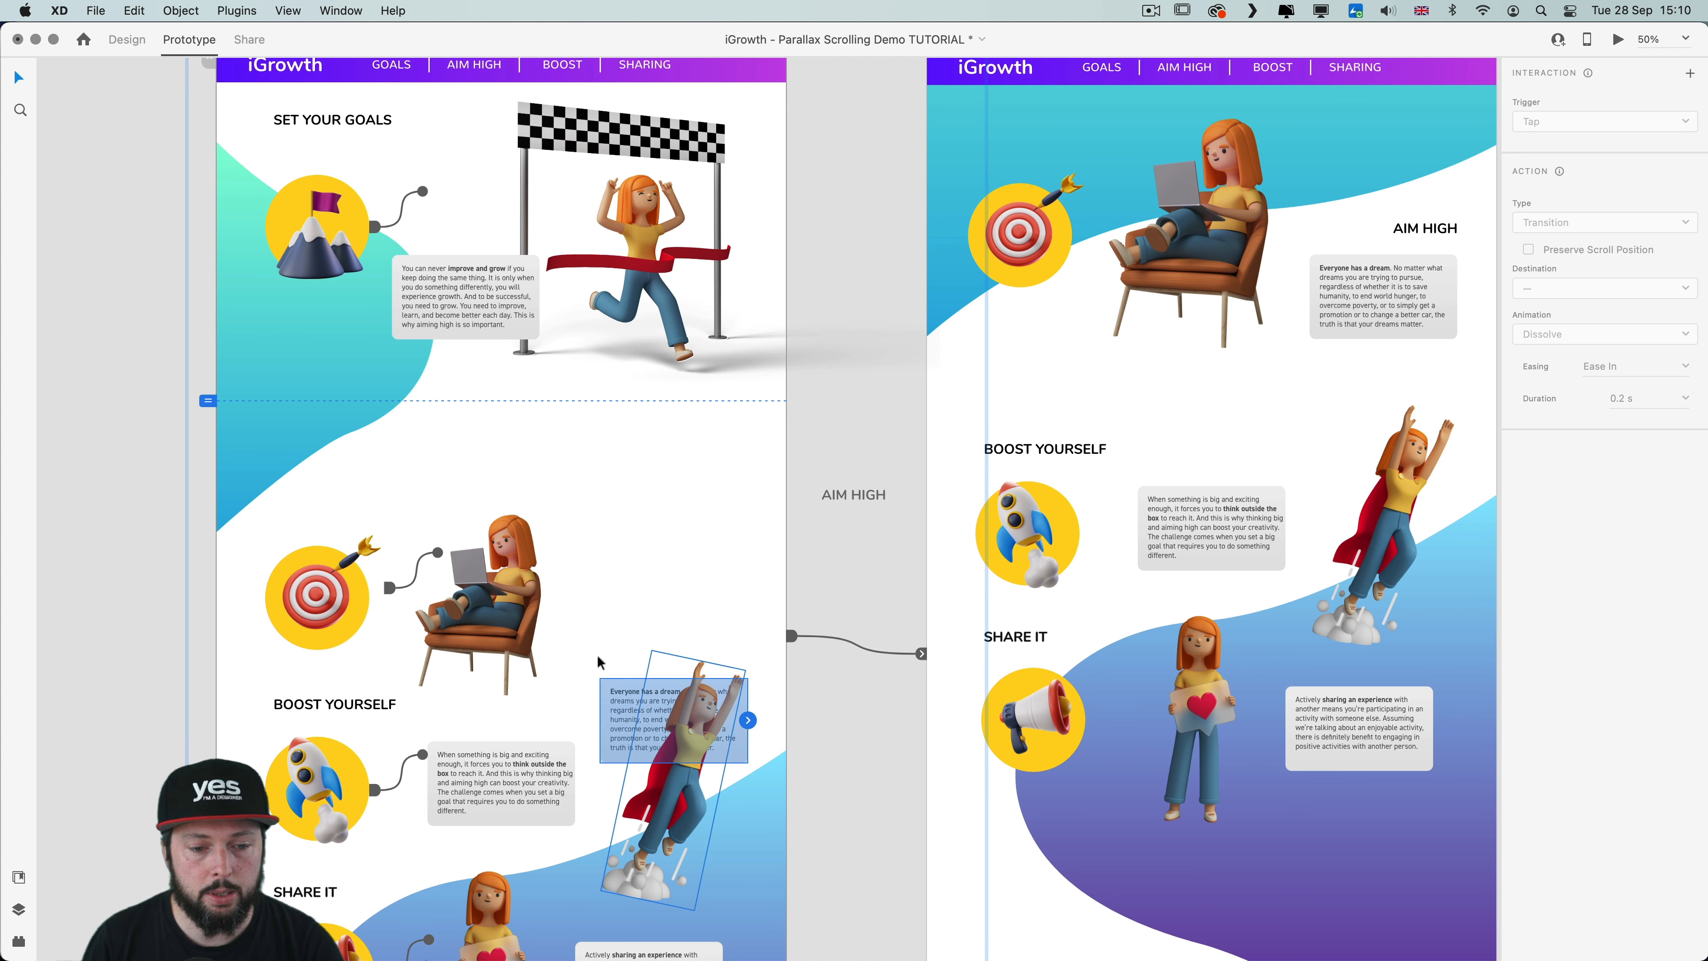
# Move PARALLAX 1's armchair woman up to Y 723 and, in Design mode, set her opacity to 0%
pyautogui.click(506, 585)
pyautogui.moveTo(500, 592); pyautogui.dragTo(501, 444)
pyautogui.click(127, 39)
pyautogui.moveTo(1689, 436); pyautogui.dragTo(1572, 436)
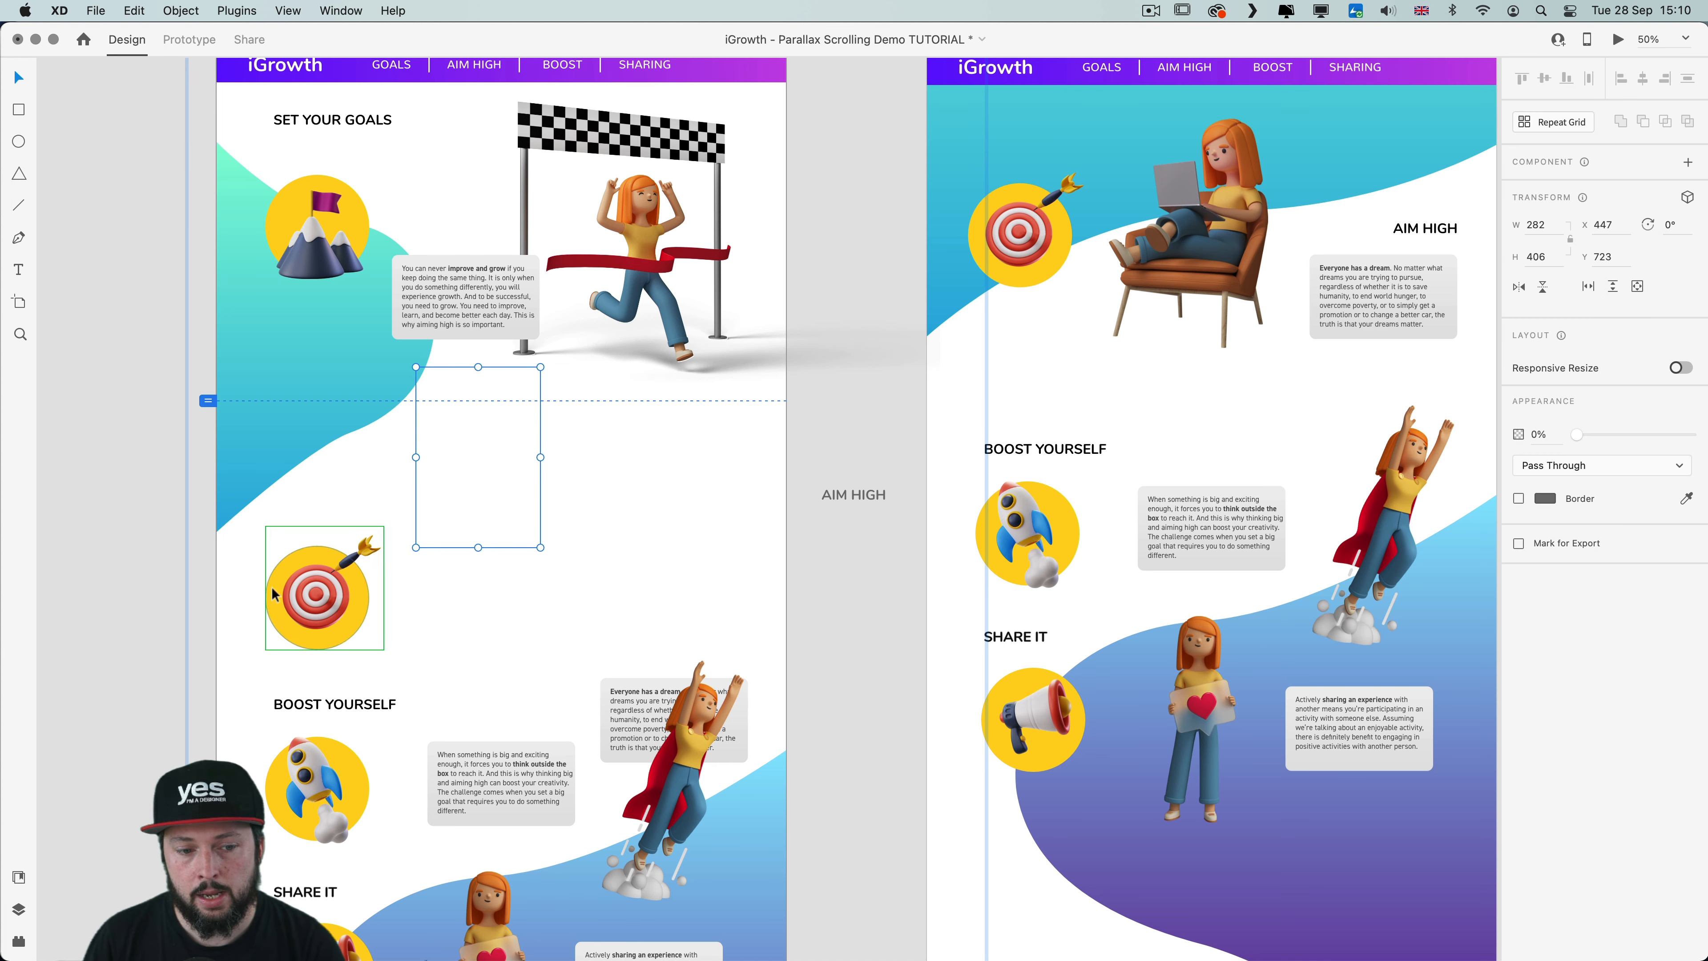
# Move the target icon off the left side of the PARALLAX 1 artboard, to X -277
pyautogui.click(322, 597)
pyautogui.moveTo(322, 594); pyautogui.dragTo(151, 594)
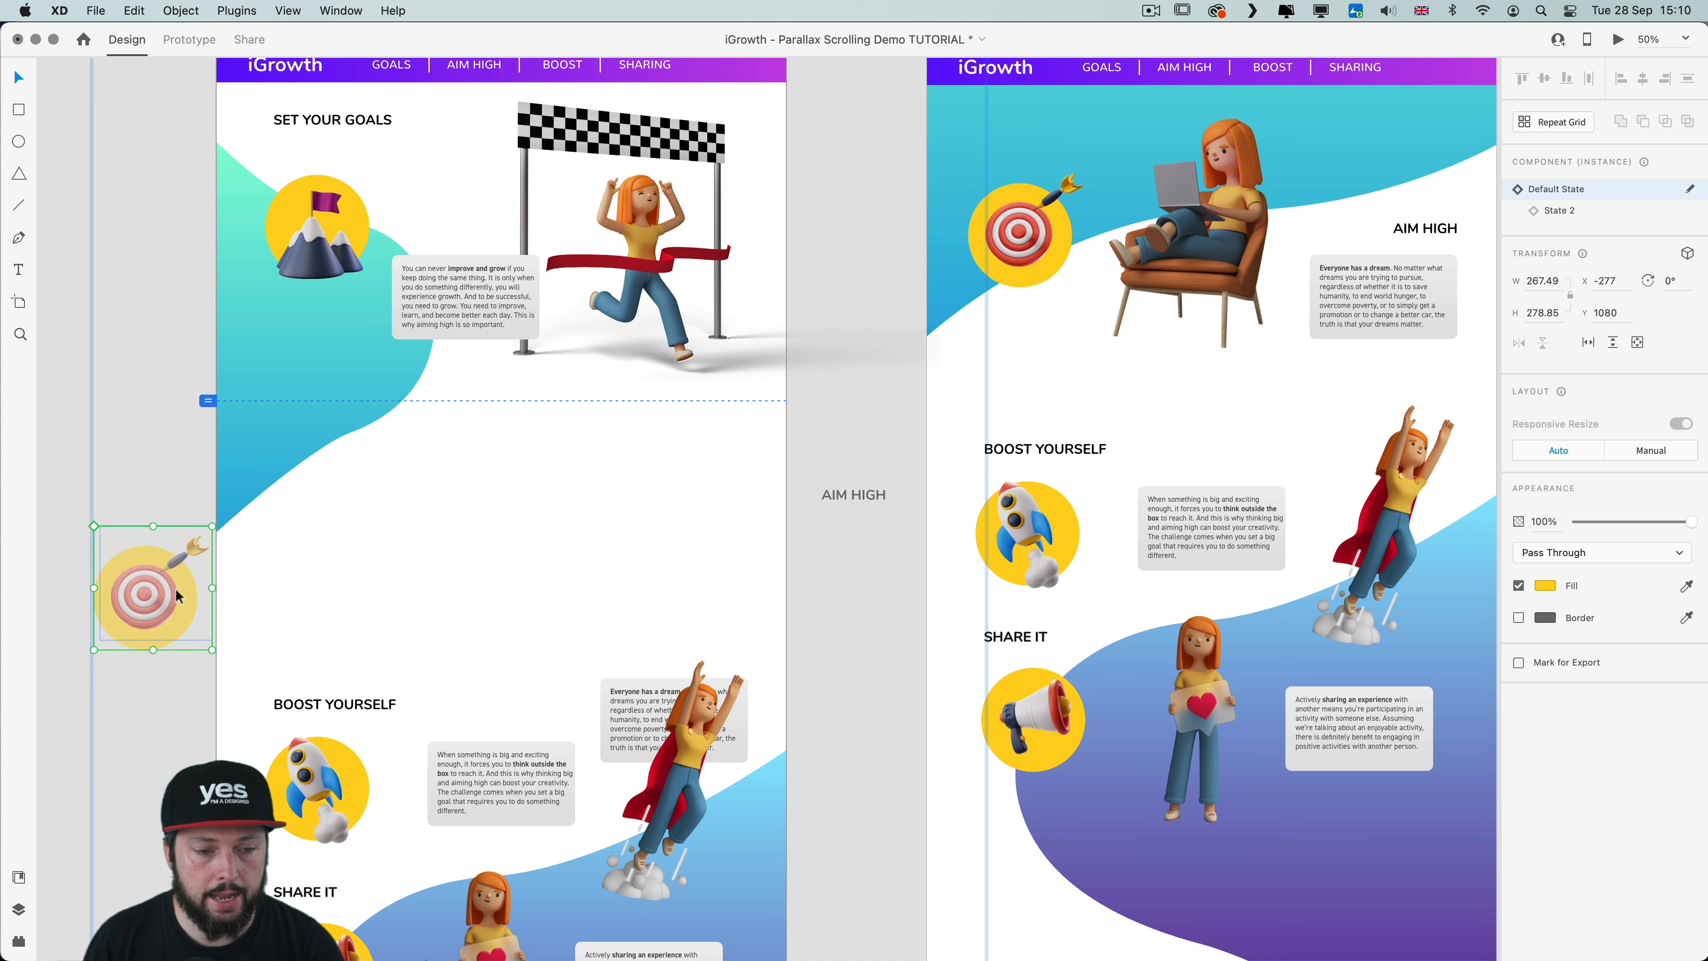
pyautogui.click(533, 544)
# Preview the revised transition between PARALLAX 1 and PARALLAX 1 – 1, playing it forward and back several times
pyautogui.press('super+Return')
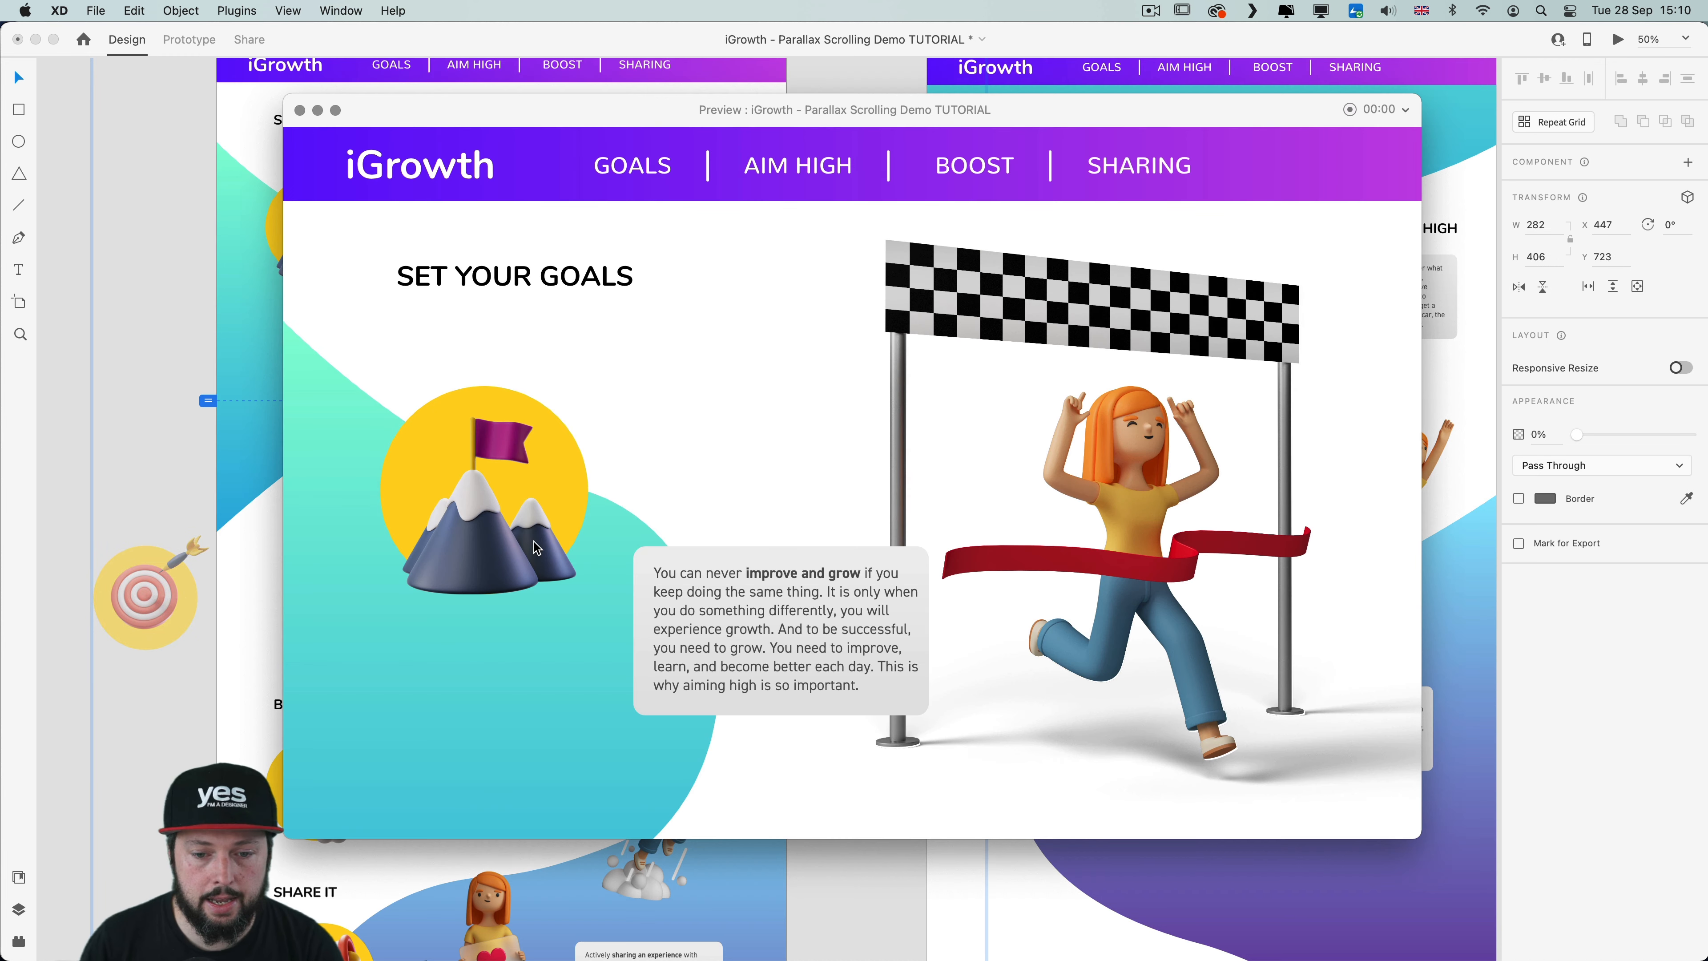
pyautogui.scroll(-5, 766, 432)
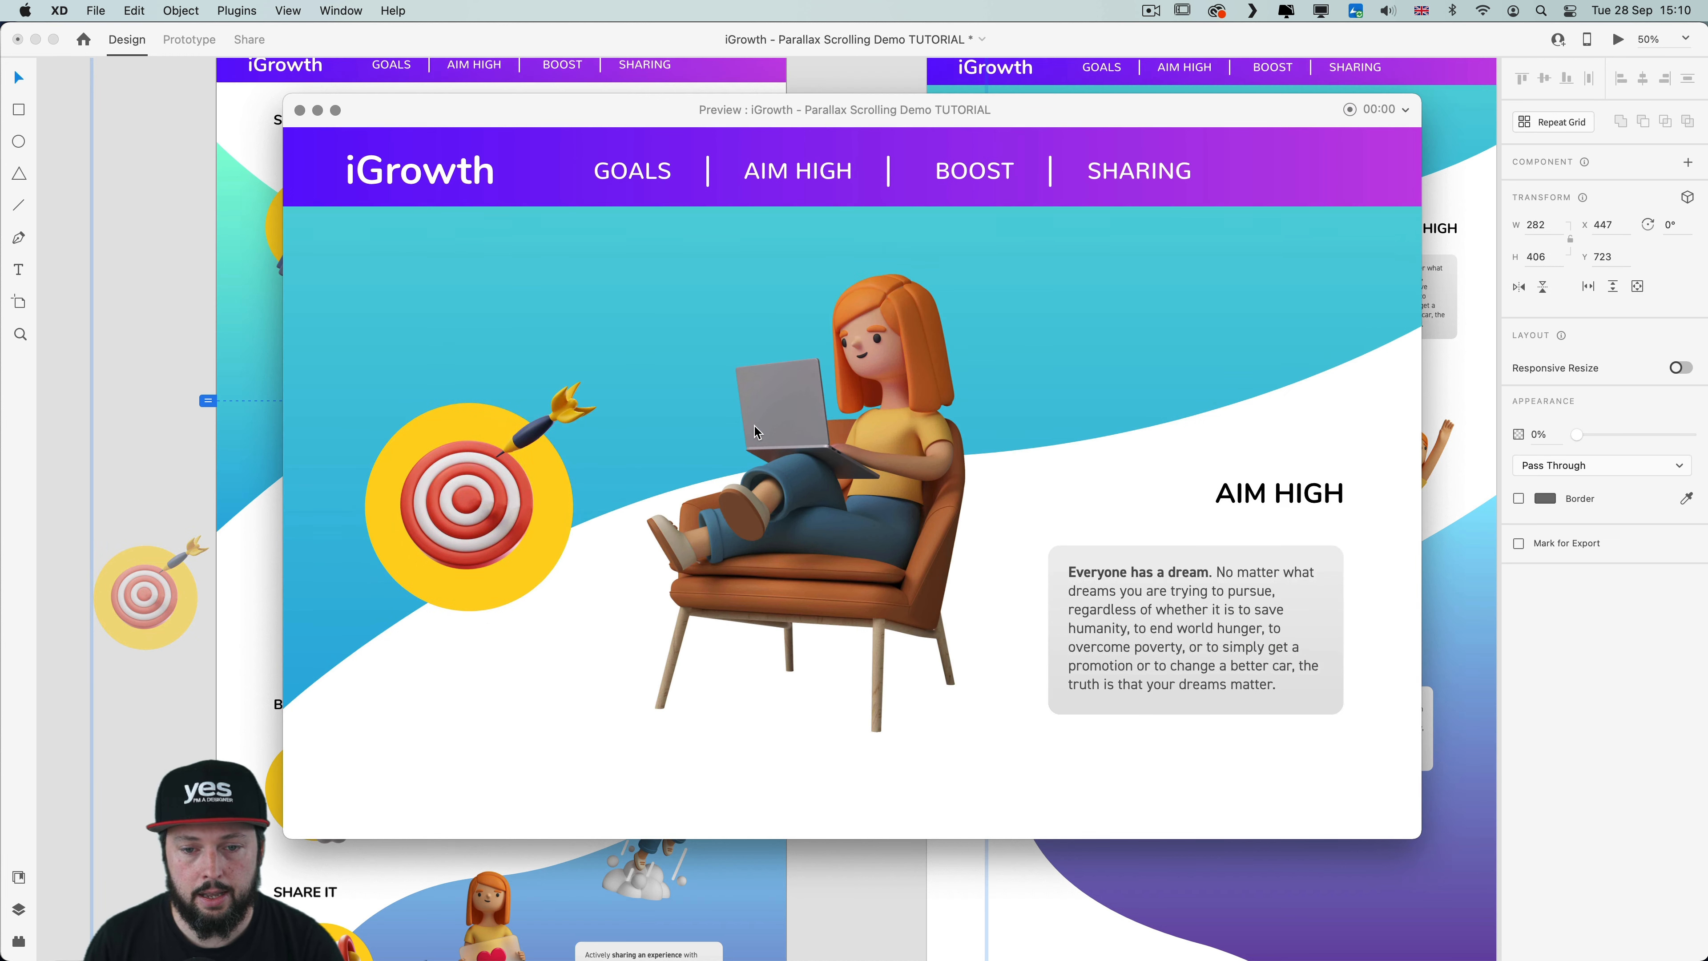
pyautogui.scroll(5, 751, 326)
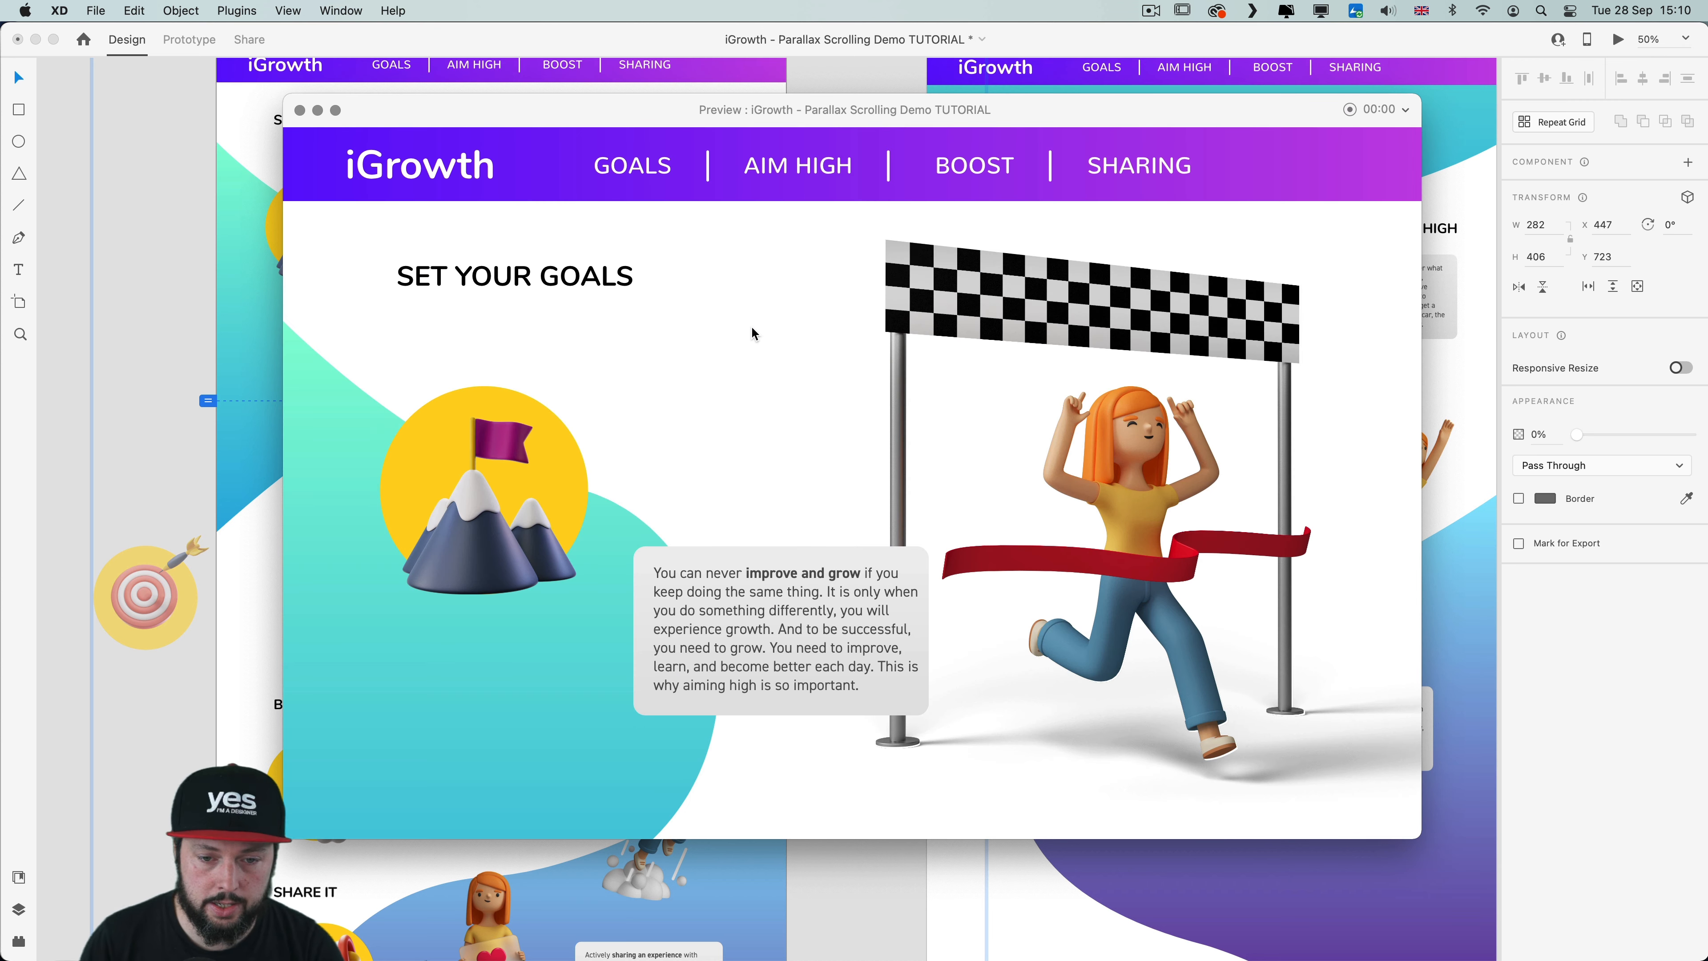
pyautogui.scroll(-3, 703, 329)
pyautogui.scroll(-2, 706, 335)
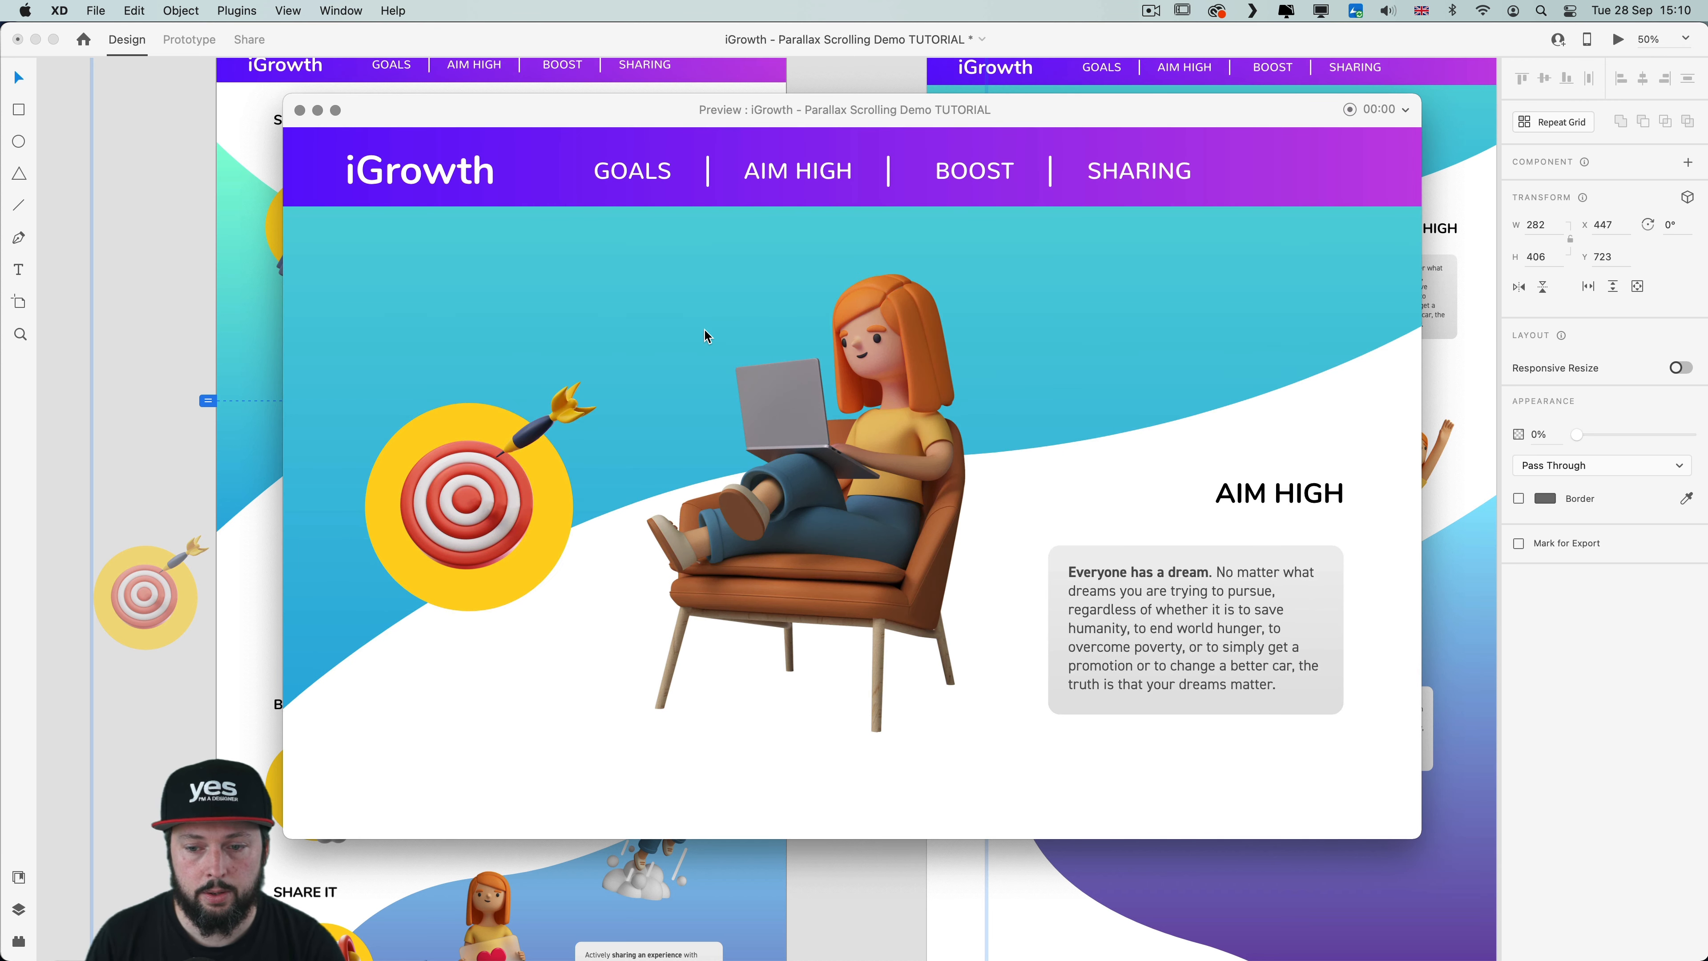
pyautogui.scroll(4, 704, 330)
pyautogui.scroll(-3, 704, 330)
pyautogui.scroll(-2, 704, 334)
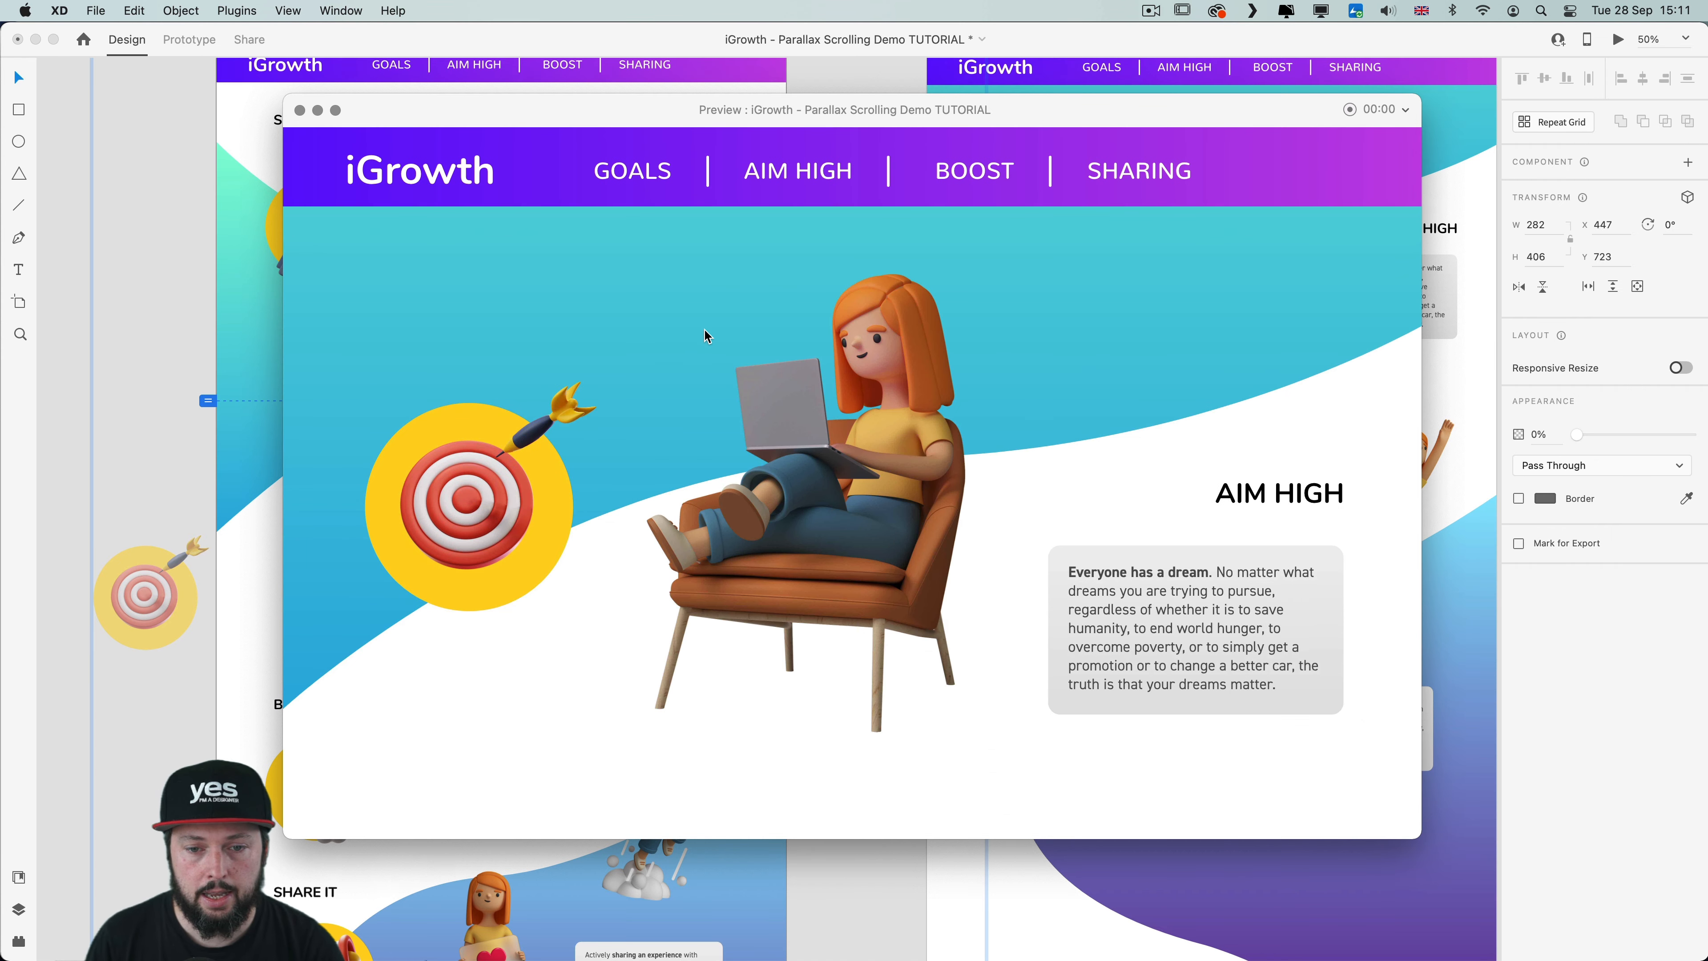
# Restore the PARALLAX 1 armchair woman's opacity to 100% and move her further down the artboard
pyautogui.click(299, 110)
pyautogui.click(637, 490)
pyautogui.click(468, 444)
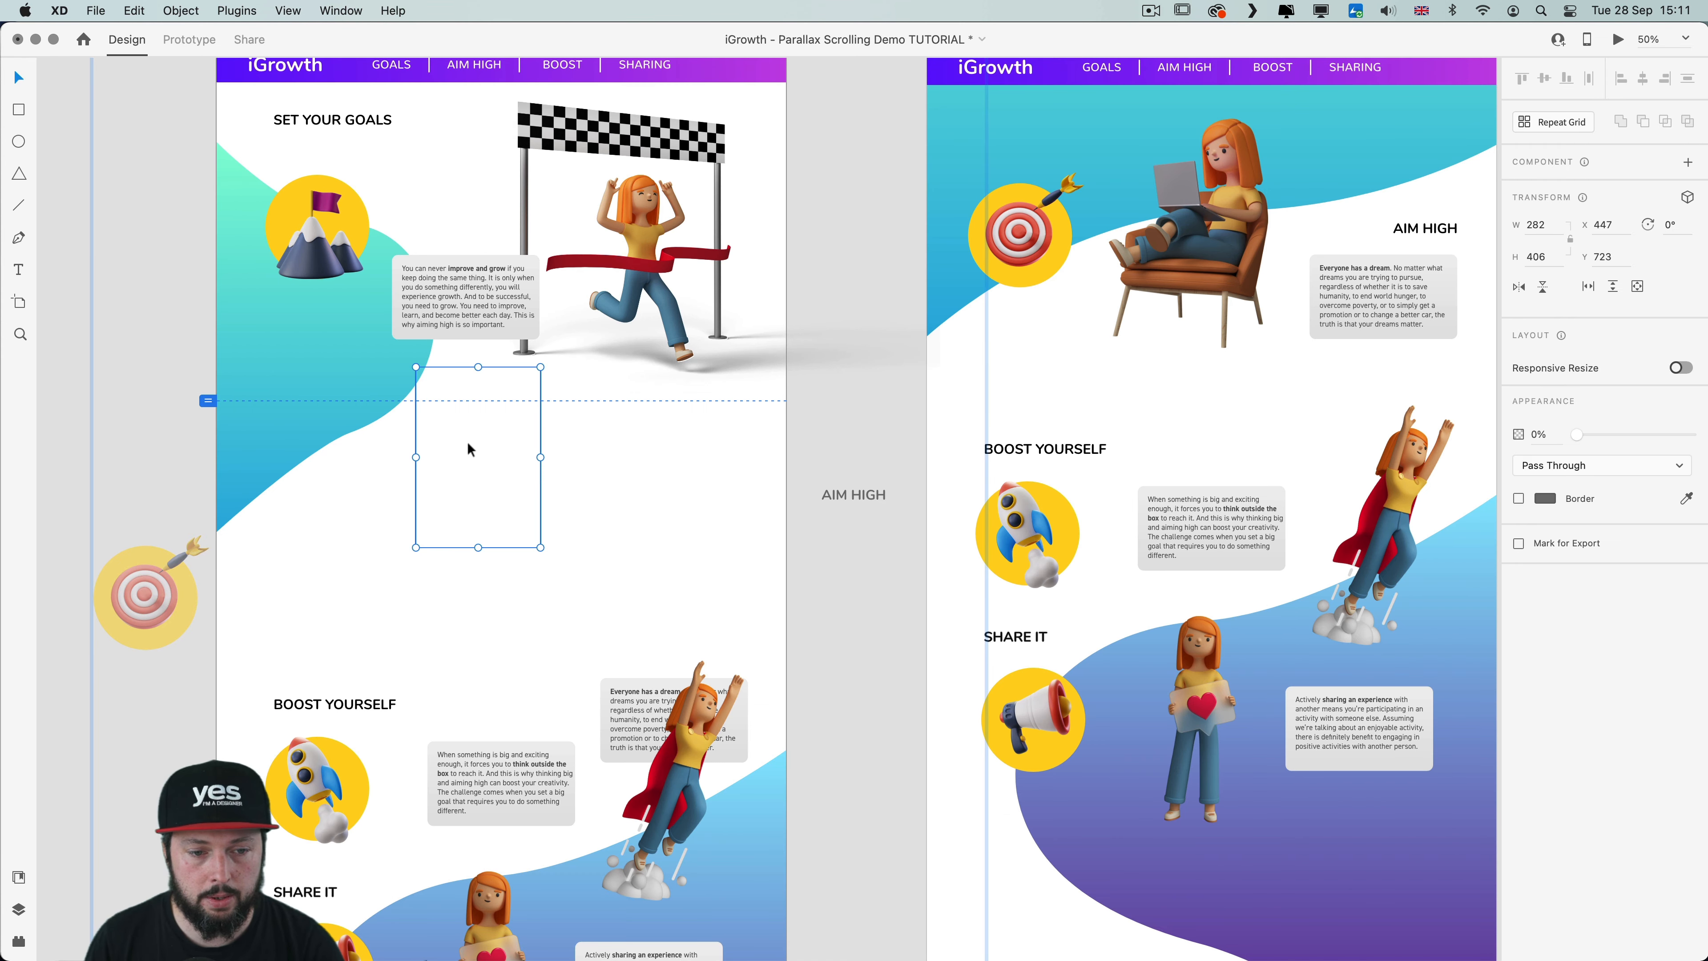
pyautogui.moveTo(1577, 435); pyautogui.dragTo(1691, 434)
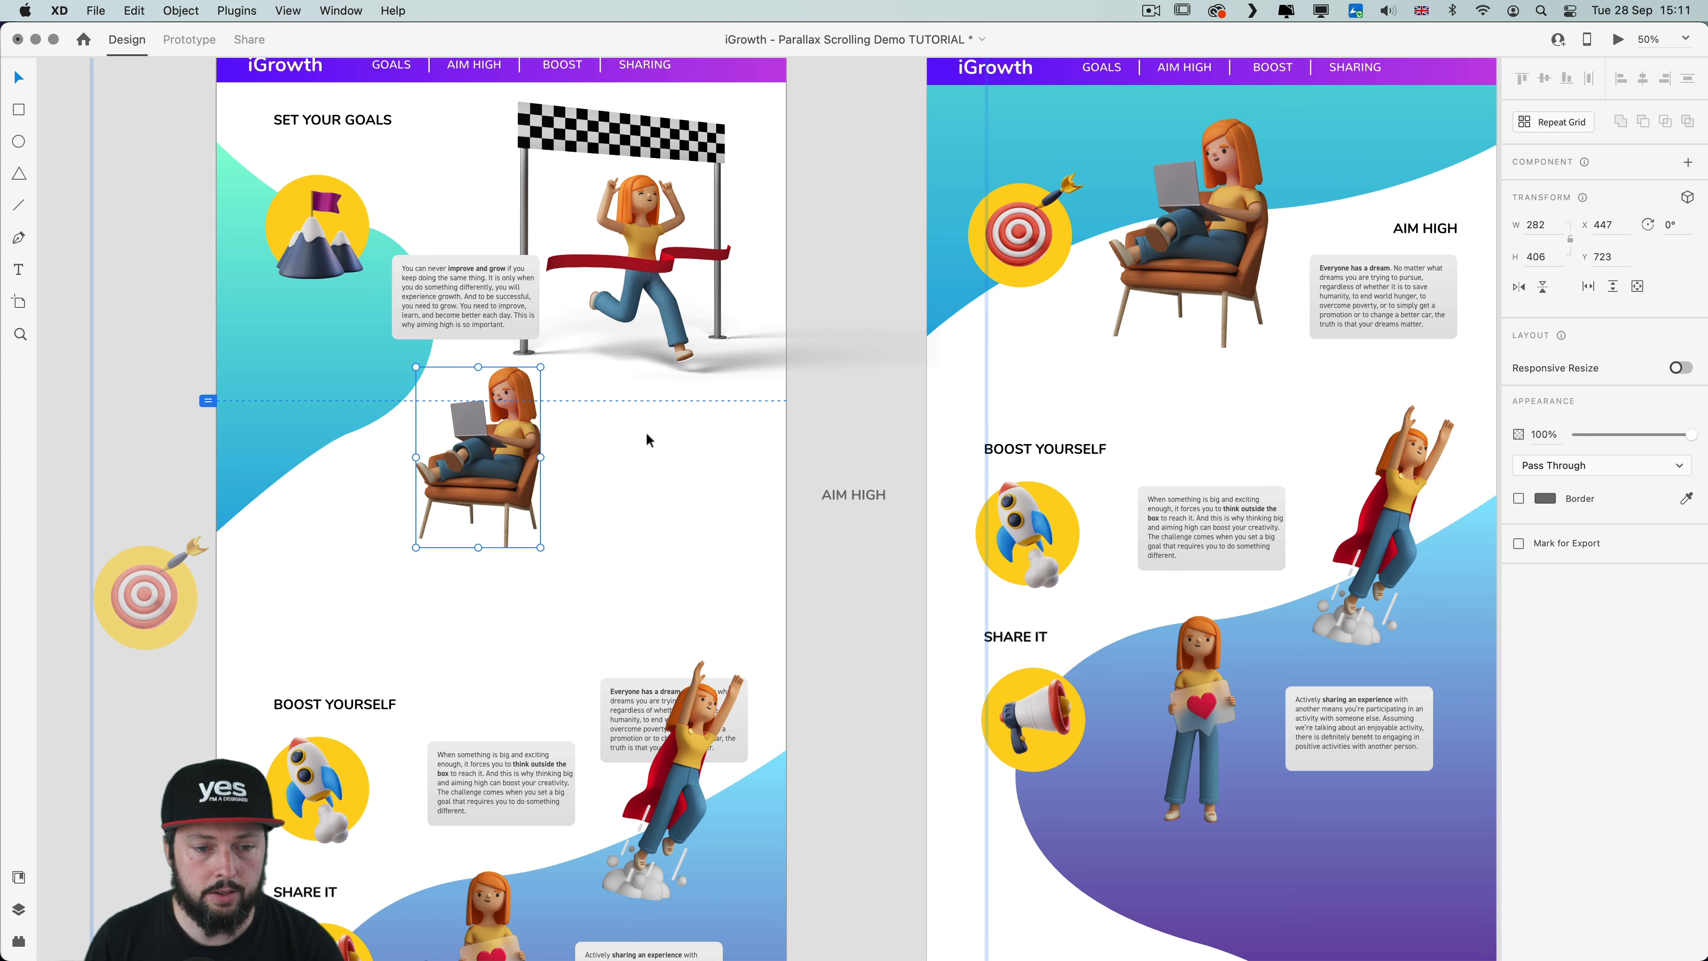
pyautogui.moveTo(495, 442); pyautogui.dragTo(494, 481)
pyautogui.click(629, 461)
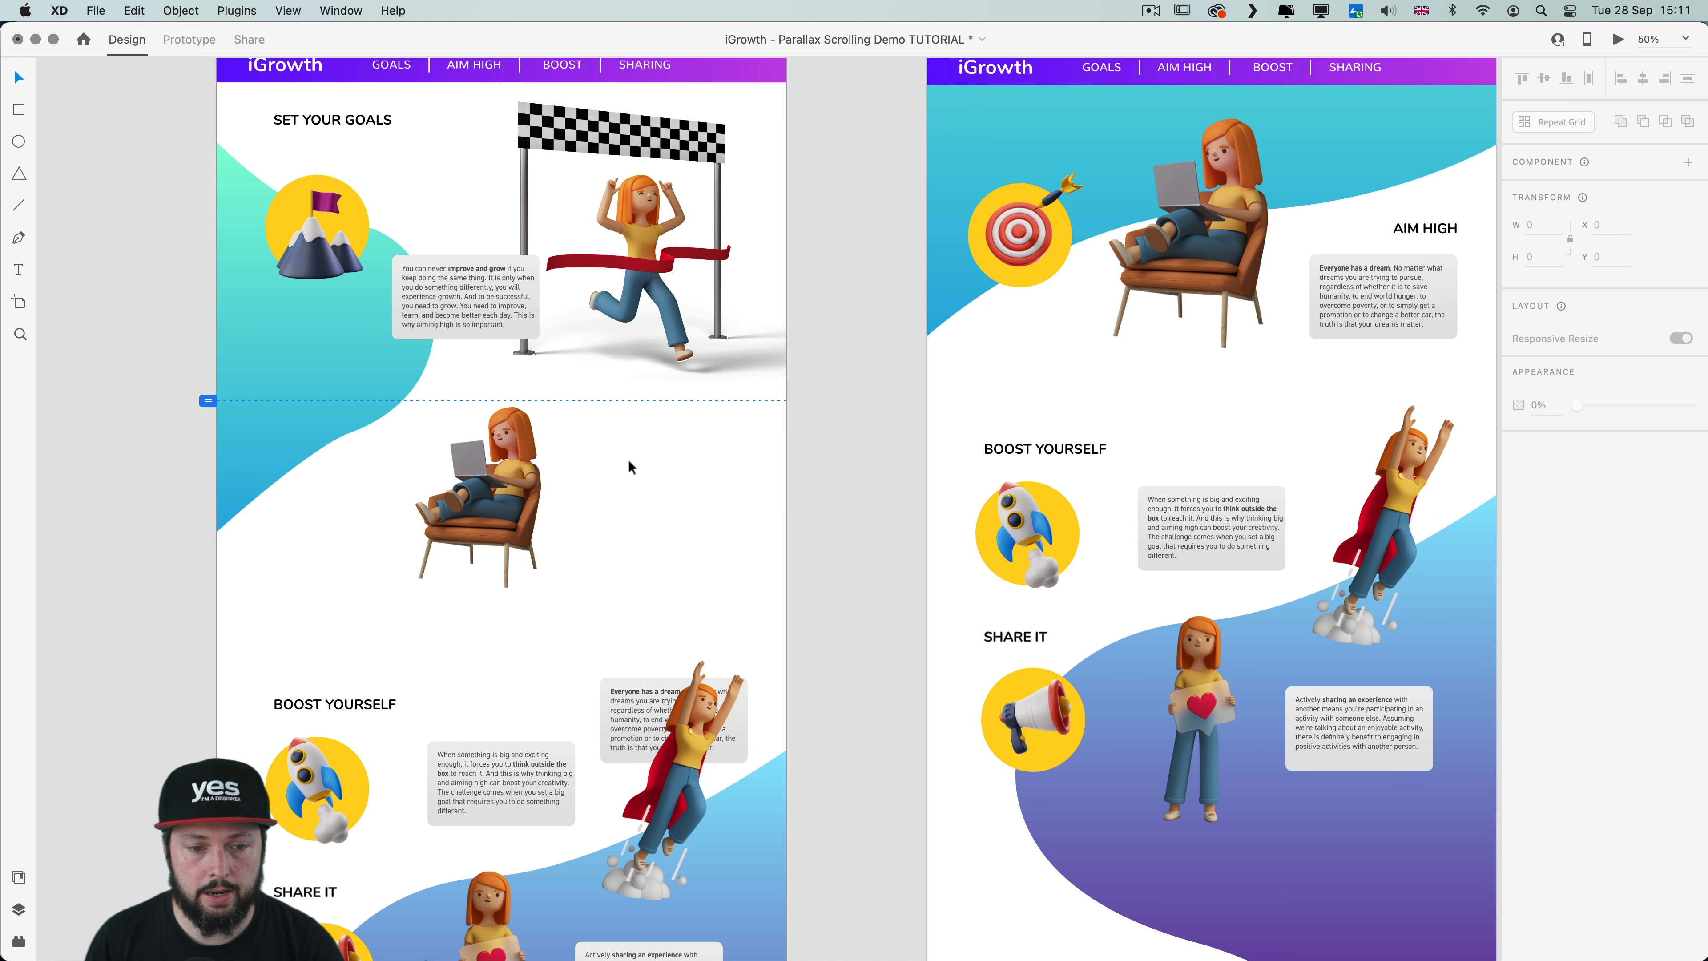
# Preview how the fully visible armchair woman moves in the transition from PARALLAX 1 to the next artboard, forward and back
pyautogui.press('super+Return')
pyautogui.click(762, 350)
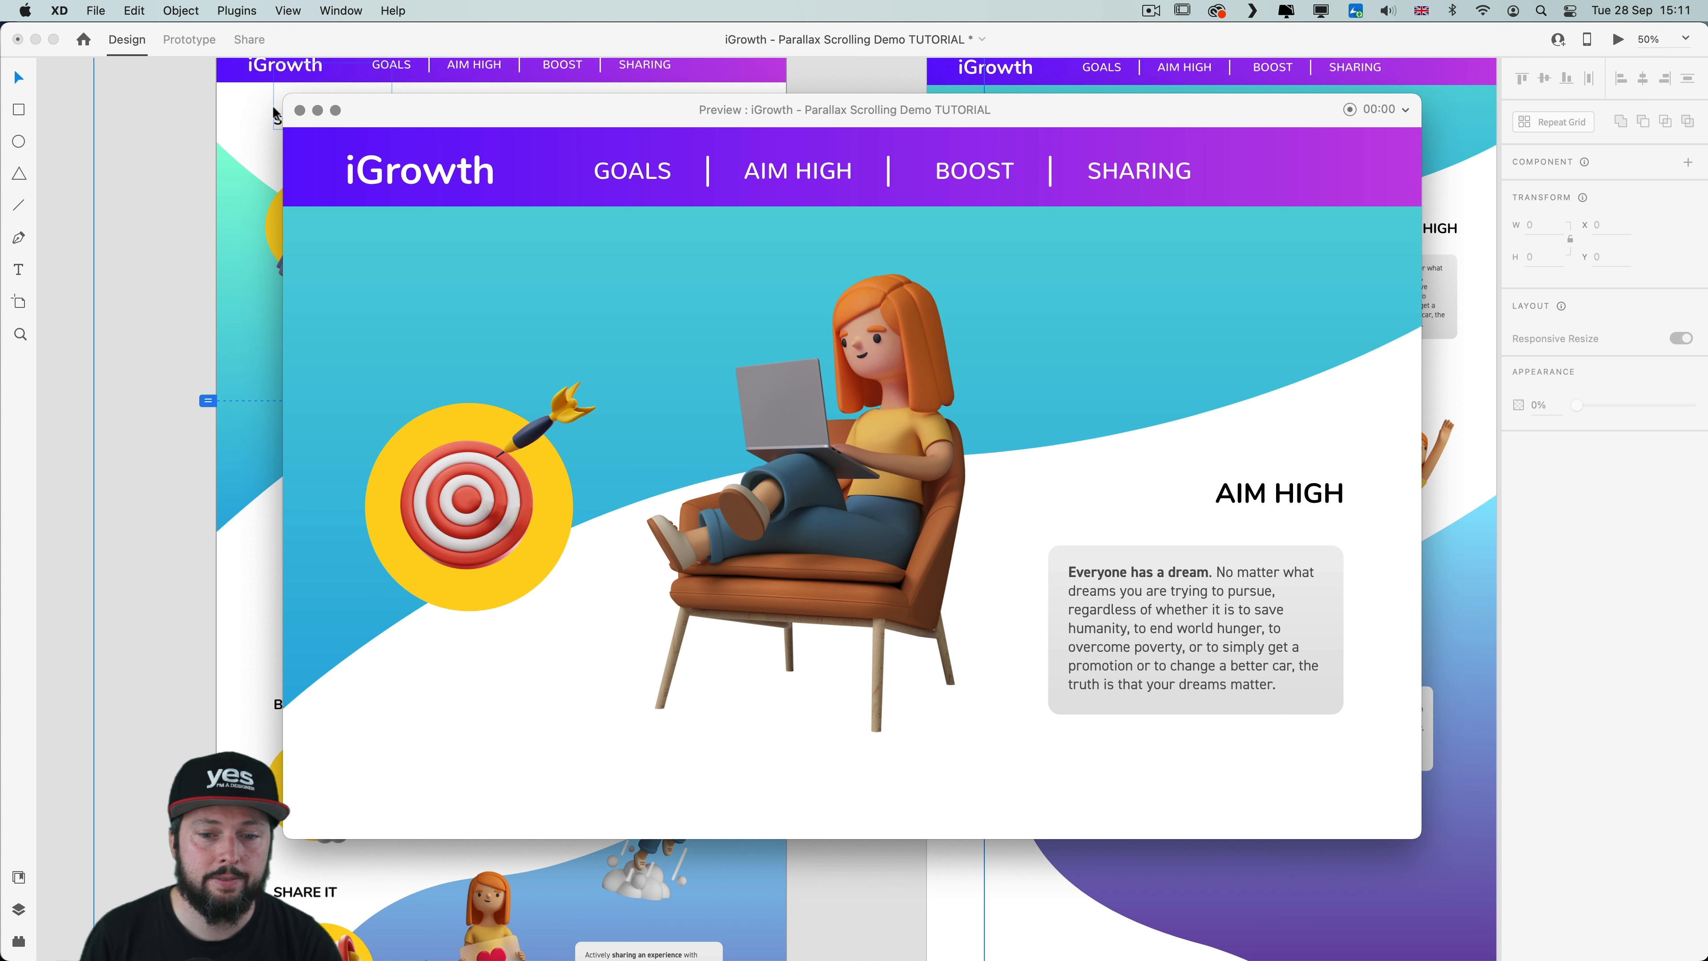
pyautogui.press('Left')
pyautogui.click(703, 495)
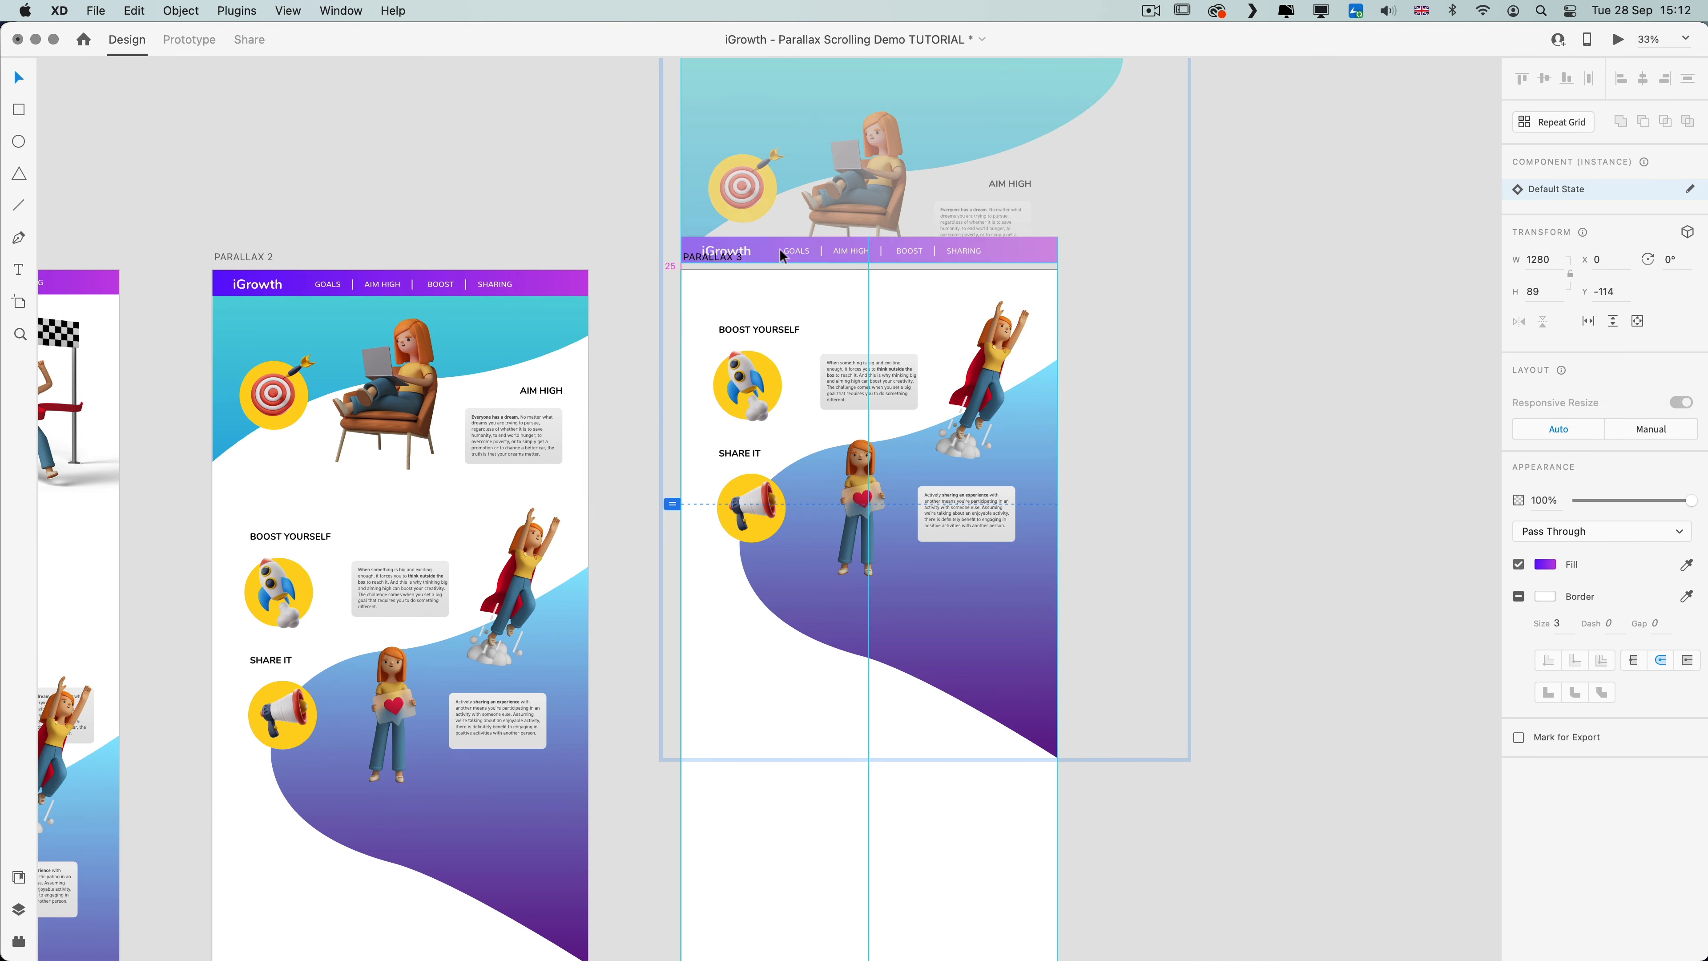
# On PARALLAX 3, lower the SHARE IT section and rearrange BOOST YOURSELF with its text box under the heading and the rocket beside the superhero woman
pyautogui.scroll(10, 781, 255)
pyautogui.scroll(-5, 650, 349)
pyautogui.doubleClick(1008, 572)
pyautogui.moveTo(1034, 710); pyautogui.dragTo(693, 303)
pyautogui.moveTo(1144, 328); pyautogui.dragTo(1144, 292)
pyautogui.click(1144, 511)
pyautogui.scroll(5, 1132, 650)
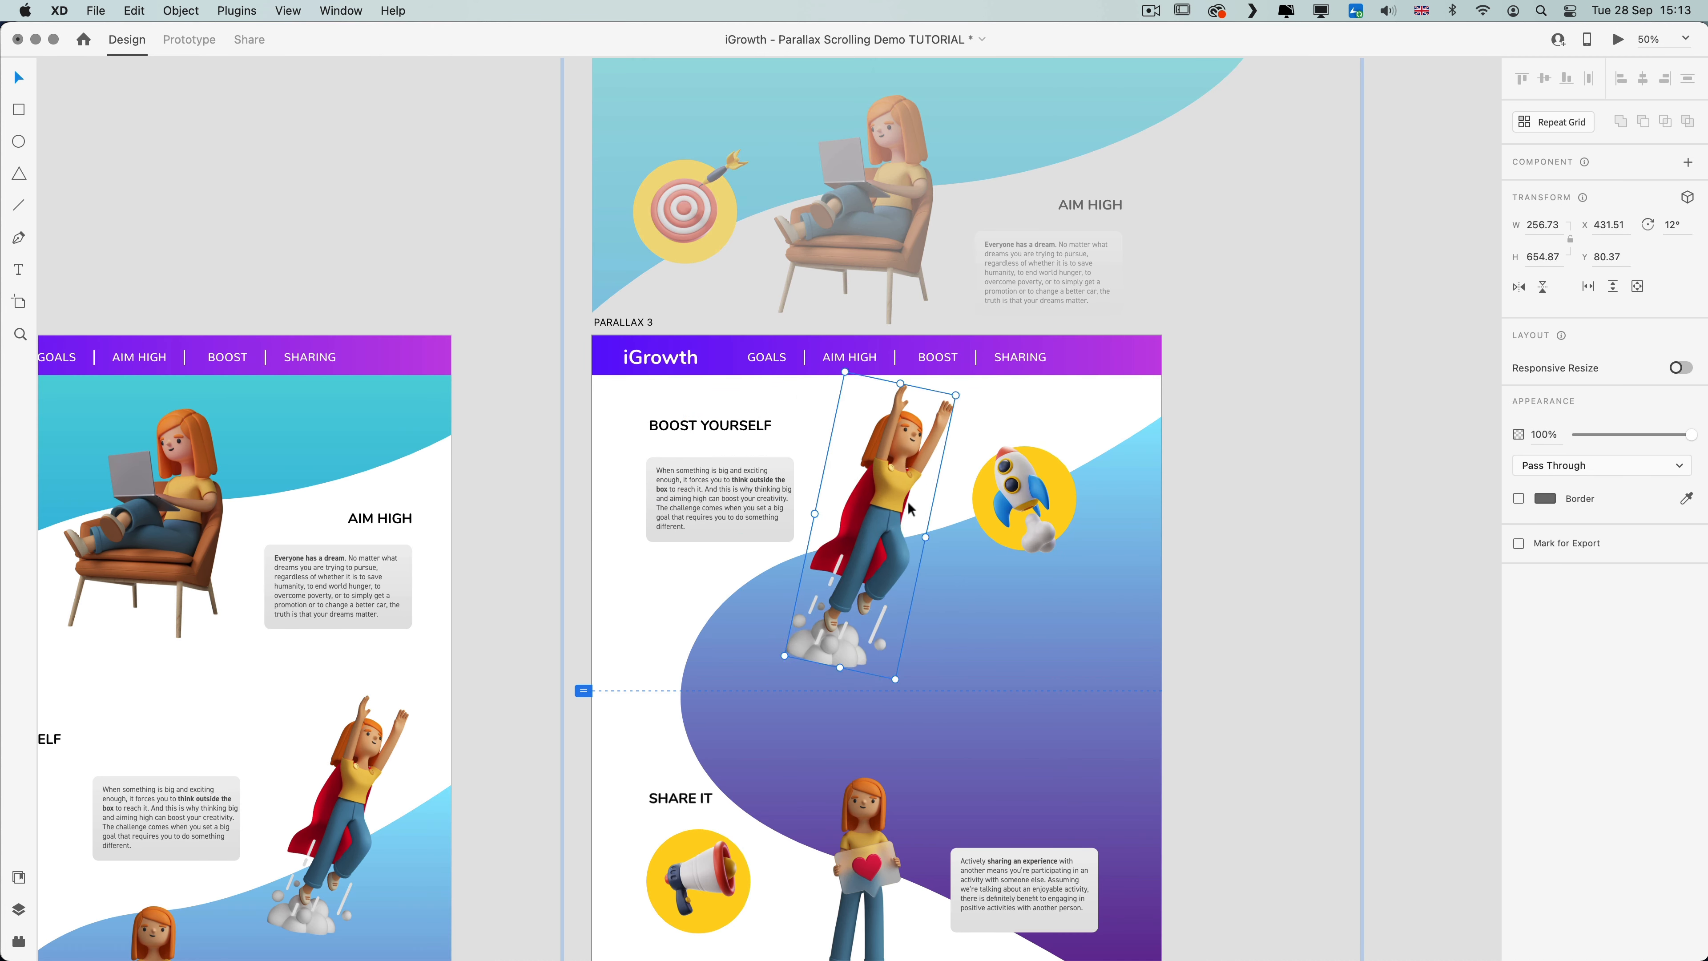
# On PARALLAX 3, lower the superhero woman, heading and text box slightly and move the rocket icon closer to the artboard's right edge
pyautogui.moveTo(908, 509); pyautogui.dragTo(911, 541)
pyautogui.click(1041, 517)
pyautogui.moveTo(1041, 517); pyautogui.dragTo(1062, 516)
pyautogui.click(732, 477)
pyautogui.moveTo(718, 519)
pyautogui.mouseDown()
pyautogui.moveTo(732, 477)
pyautogui.moveTo(732, 519)
pyautogui.mouseUp()
pyautogui.moveTo(724, 383); pyautogui.dragTo(724, 427)
# On PARALLAX 2, reposition the BOOST YOURSELF elements, placing the rocket icon across the artboard's right edge and the text box higher
pyautogui.moveTo(618, 416); pyautogui.dragTo(623, 378)
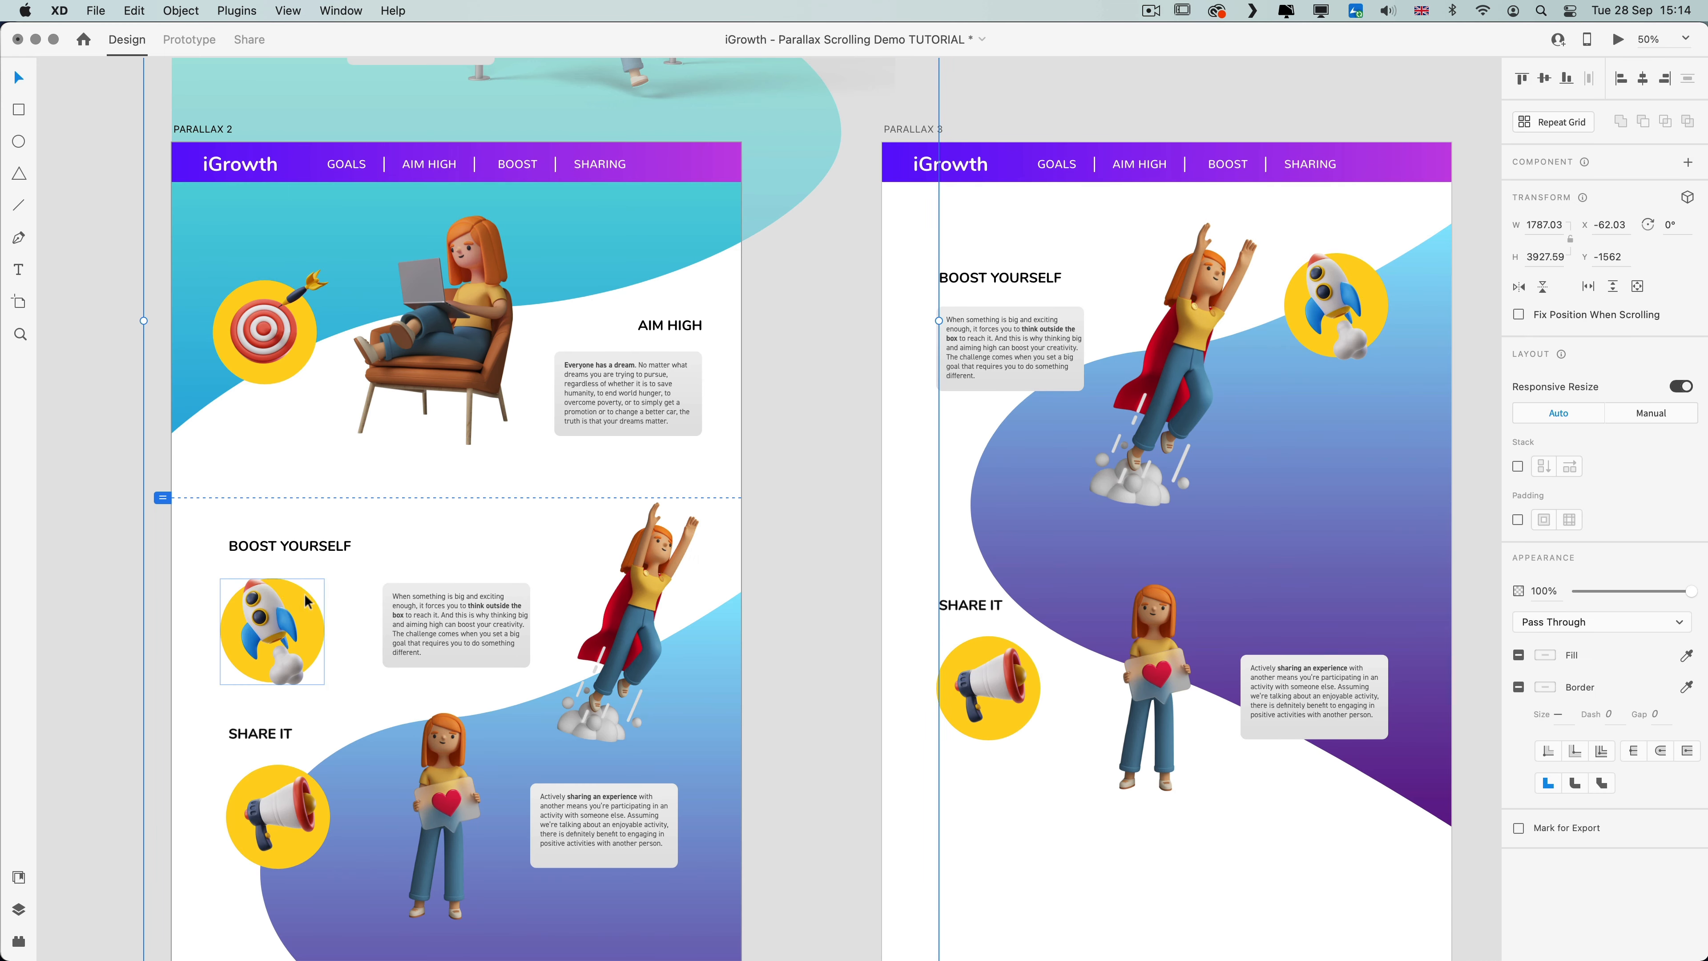
pyautogui.moveTo(767, 521); pyautogui.dragTo(747, 529)
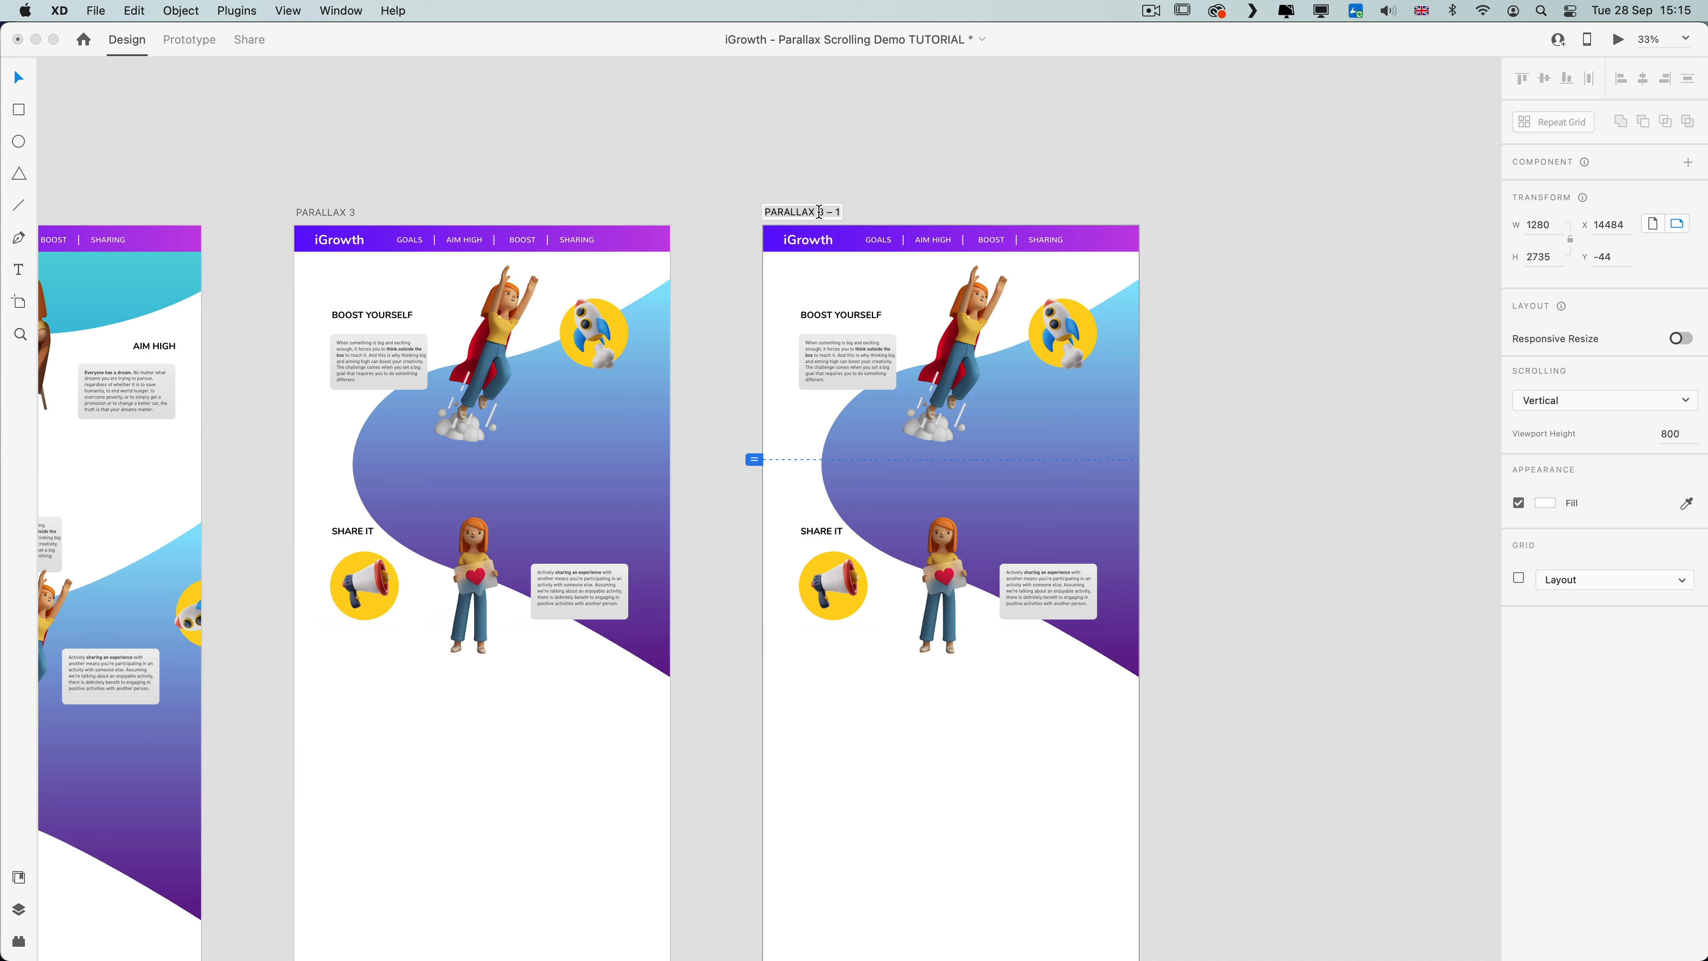
# Rename the PARALLAX 3 duplicate to PARALLAX 4 and shift its content up until SHARE IT sits just beneath the navigation bar
pyautogui.moveTo(1026, 421); pyautogui.dragTo(1026, 183)
pyautogui.scroll(4, 1239, 717)
pyautogui.click(1239, 717)
pyautogui.press('super+plus')
pyautogui.hscroll(5, 998, 778)
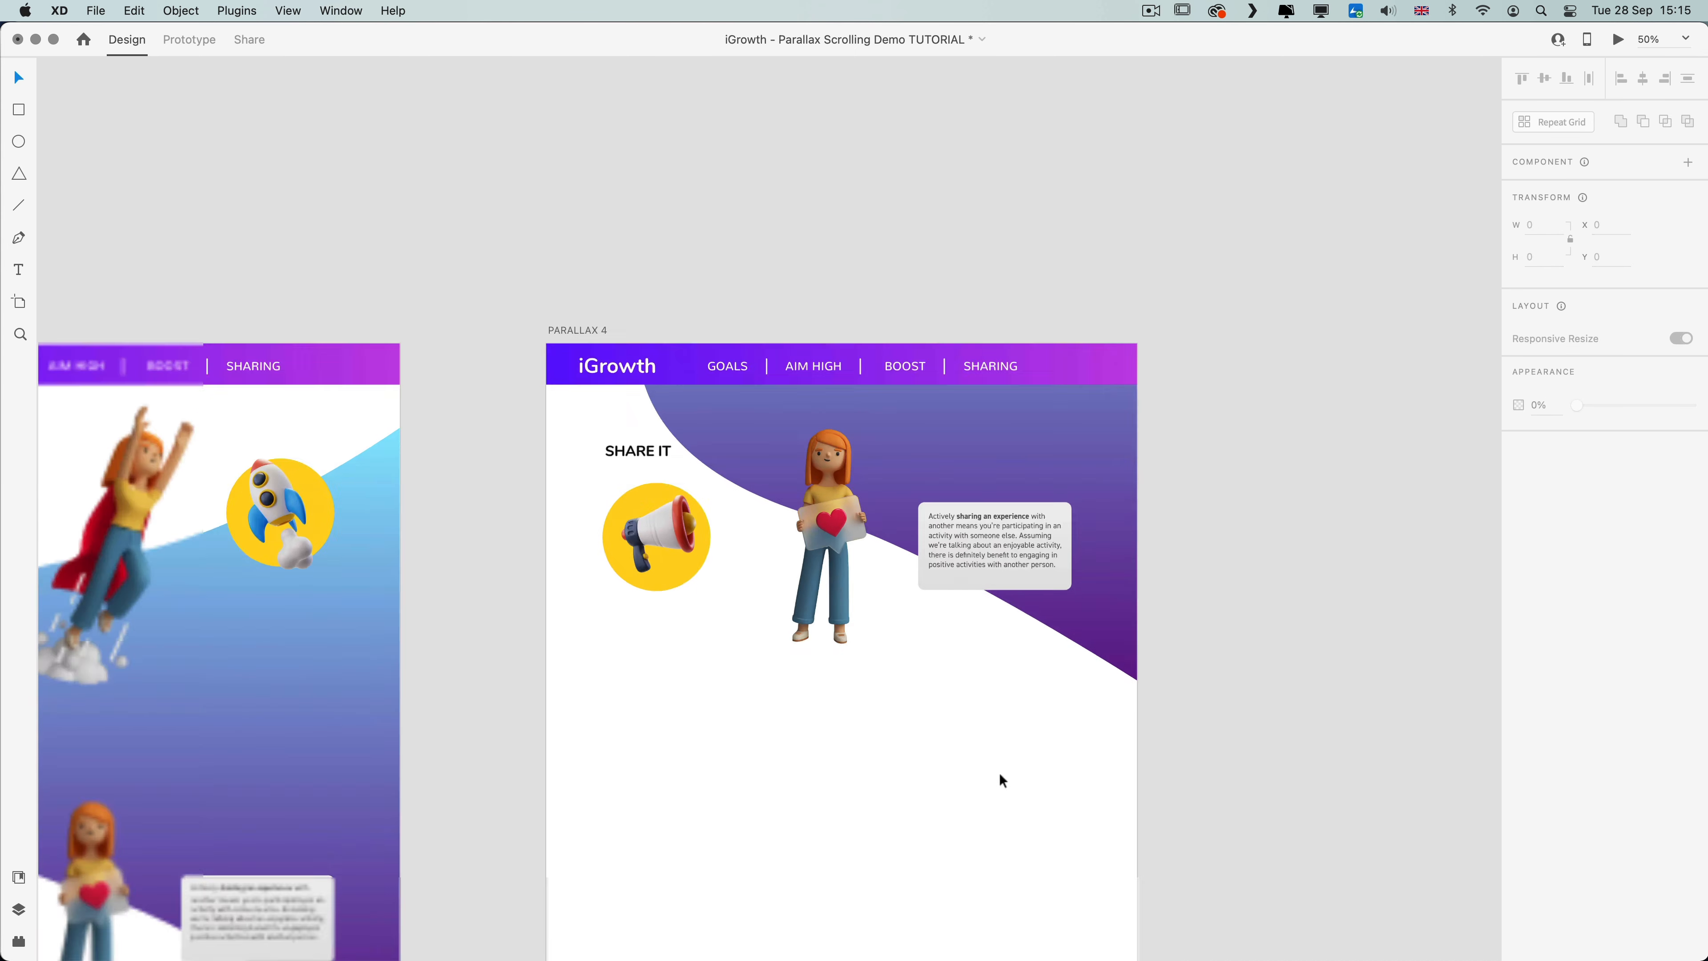
# On PARALLAX 3, spread out the SHARE IT elements: megaphone off the left edge, woman further down, text box partly past the right edge
pyautogui.press('super+minus')
pyautogui.hscroll(-4, 999, 778)
pyautogui.doubleClick(363, 630)
pyautogui.moveTo(363, 627); pyautogui.dragTo(270, 628)
pyautogui.click(388, 677)
pyautogui.moveTo(491, 686); pyautogui.dragTo(490, 820)
pyautogui.moveTo(383, 676); pyautogui.dragTo(223, 676)
pyautogui.click(594, 666)
pyautogui.moveTo(594, 669); pyautogui.dragTo(705, 669)
pyautogui.click(189, 41)
pyautogui.click(126, 41)
# On PARALLAX 4, shift the gradient background shape past the artboard's right edge and adjust its left side
pyautogui.click(648, 867)
pyautogui.doubleClick(1069, 390)
pyautogui.moveTo(1069, 391); pyautogui.dragTo(1089, 390)
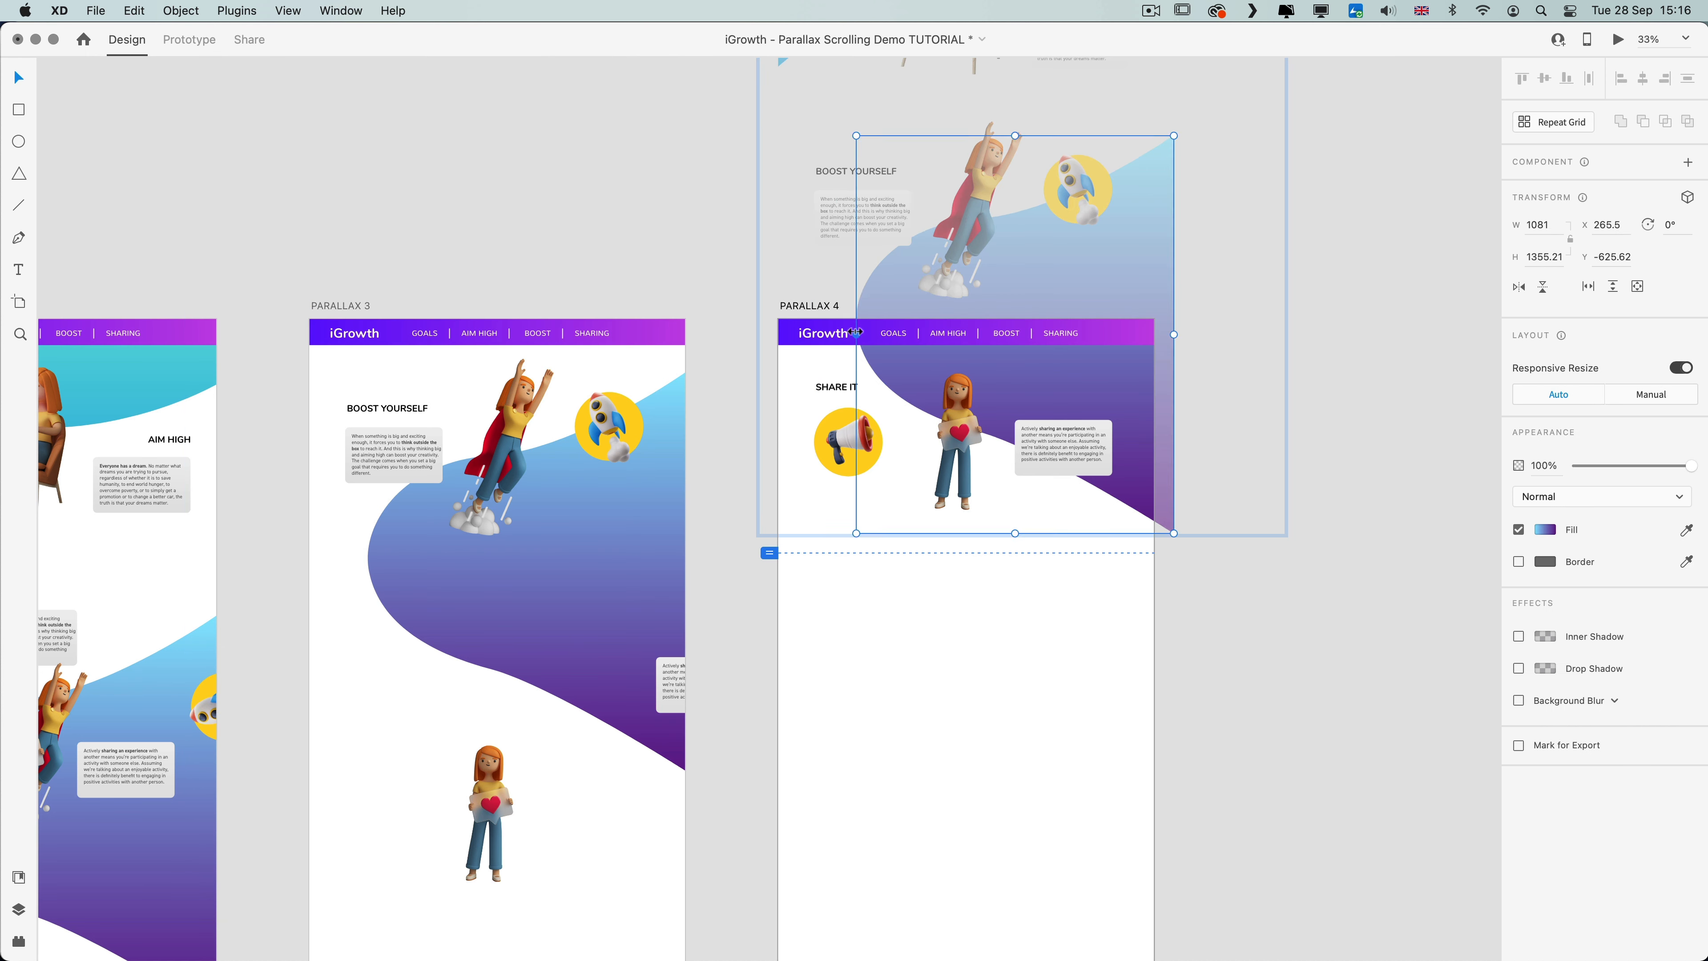
pyautogui.moveTo(856, 335); pyautogui.dragTo(864, 334)
pyautogui.doubleClick(921, 367)
pyautogui.click(1346, 446)
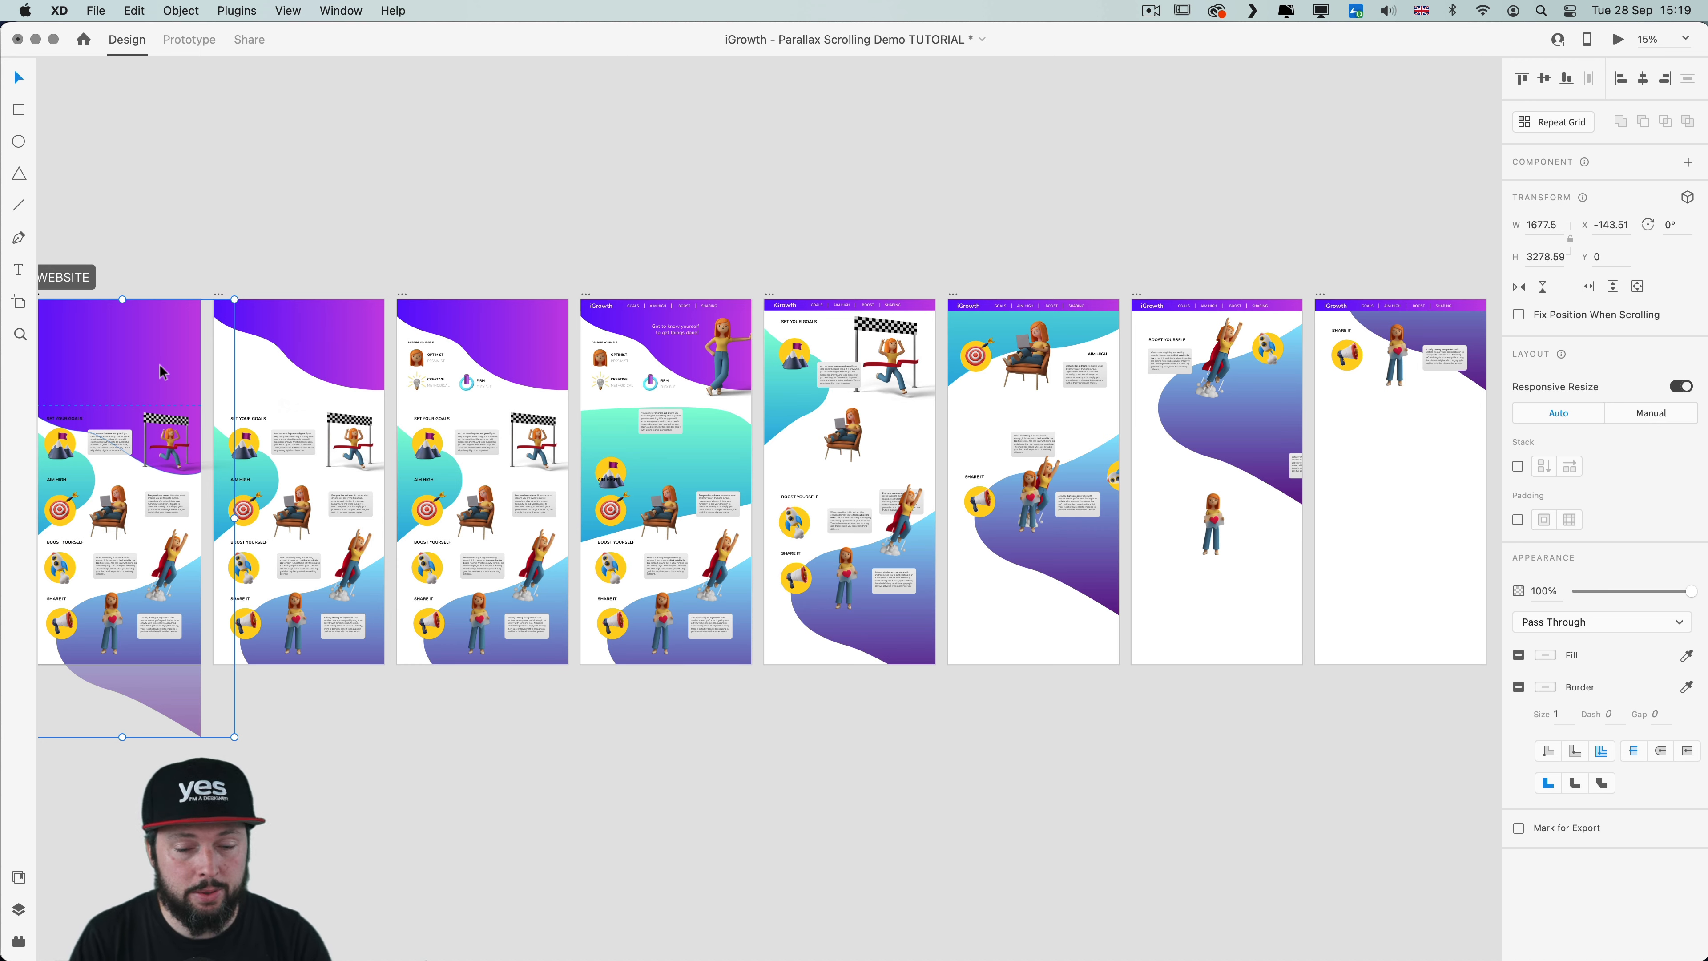
# Preview the complete prototype from the WEBSITE artboard's opening animation
pyautogui.press('super+Return')
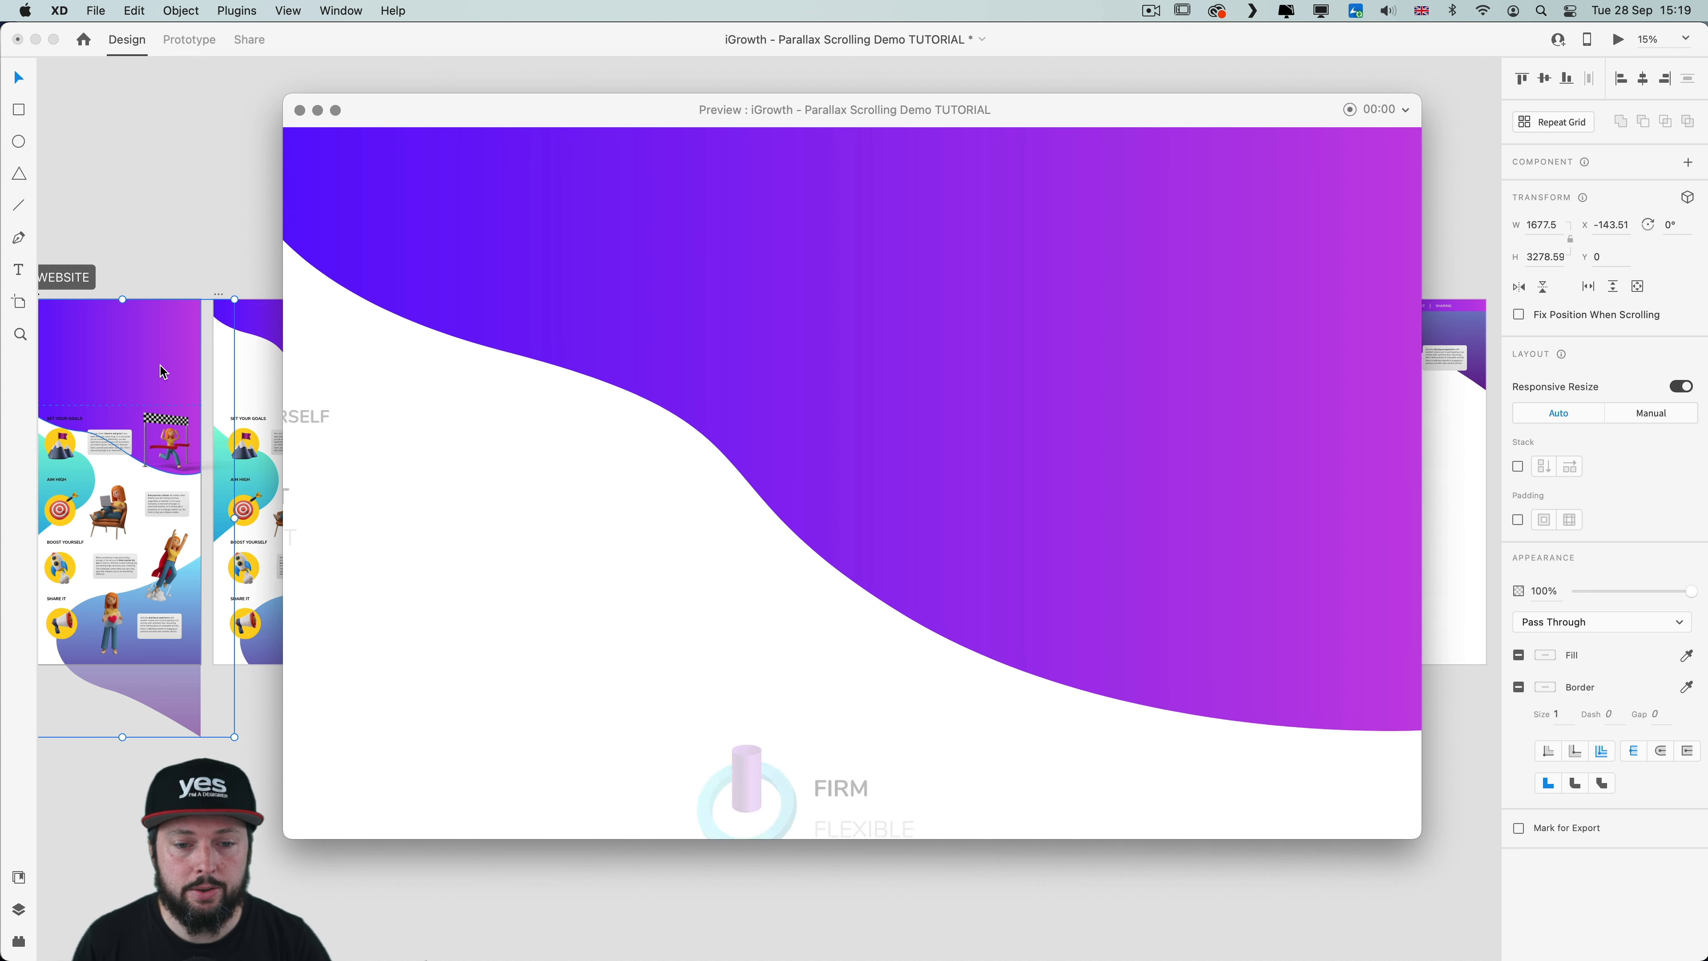